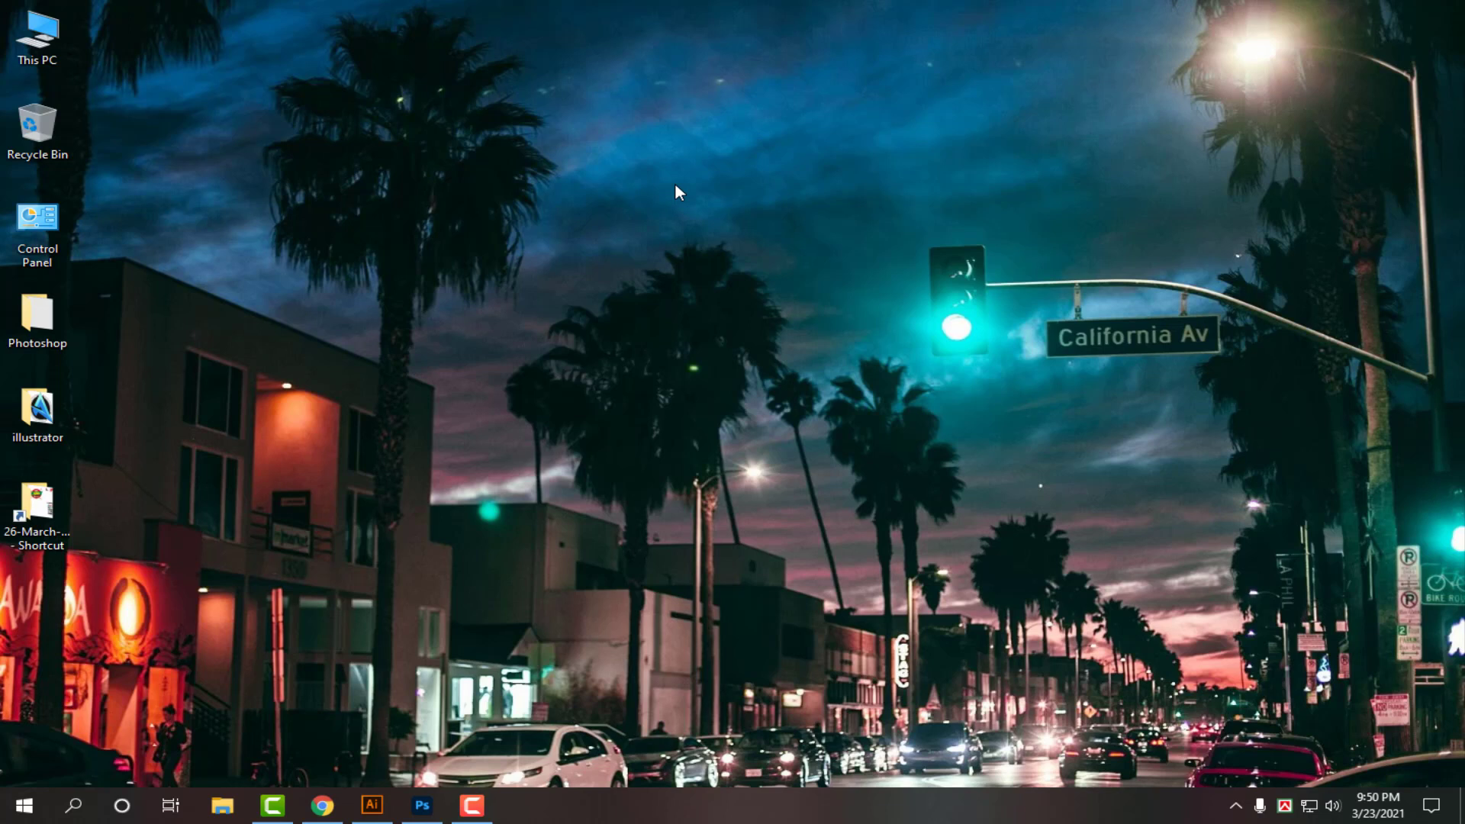
pyautogui.rightClick(711, 212)
pyautogui.click(729, 188)
pyautogui.rightClick(601, 223)
pyautogui.click(687, 272)
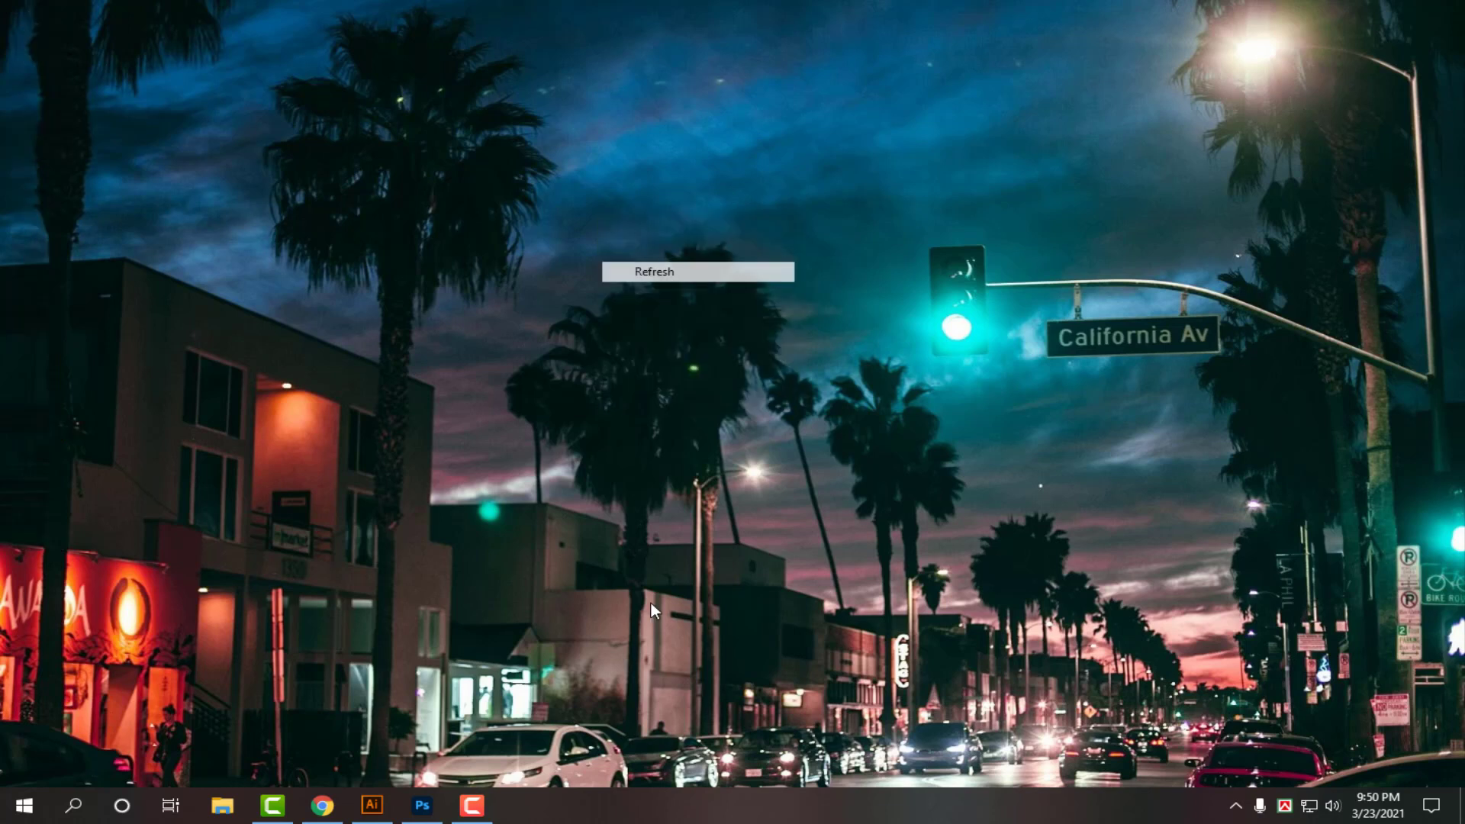
pyautogui.click(485, 807)
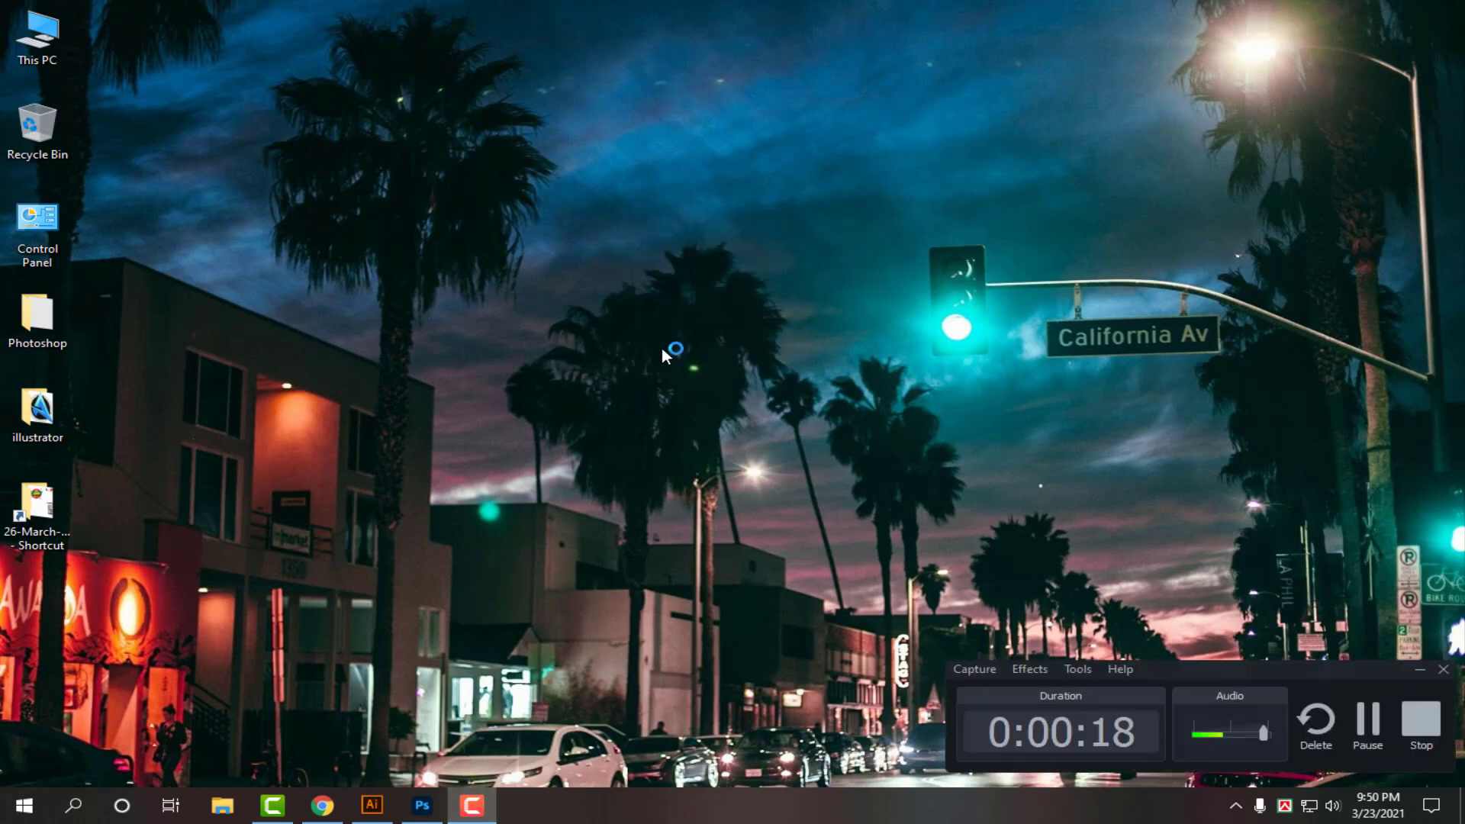
pyautogui.click(1419, 669)
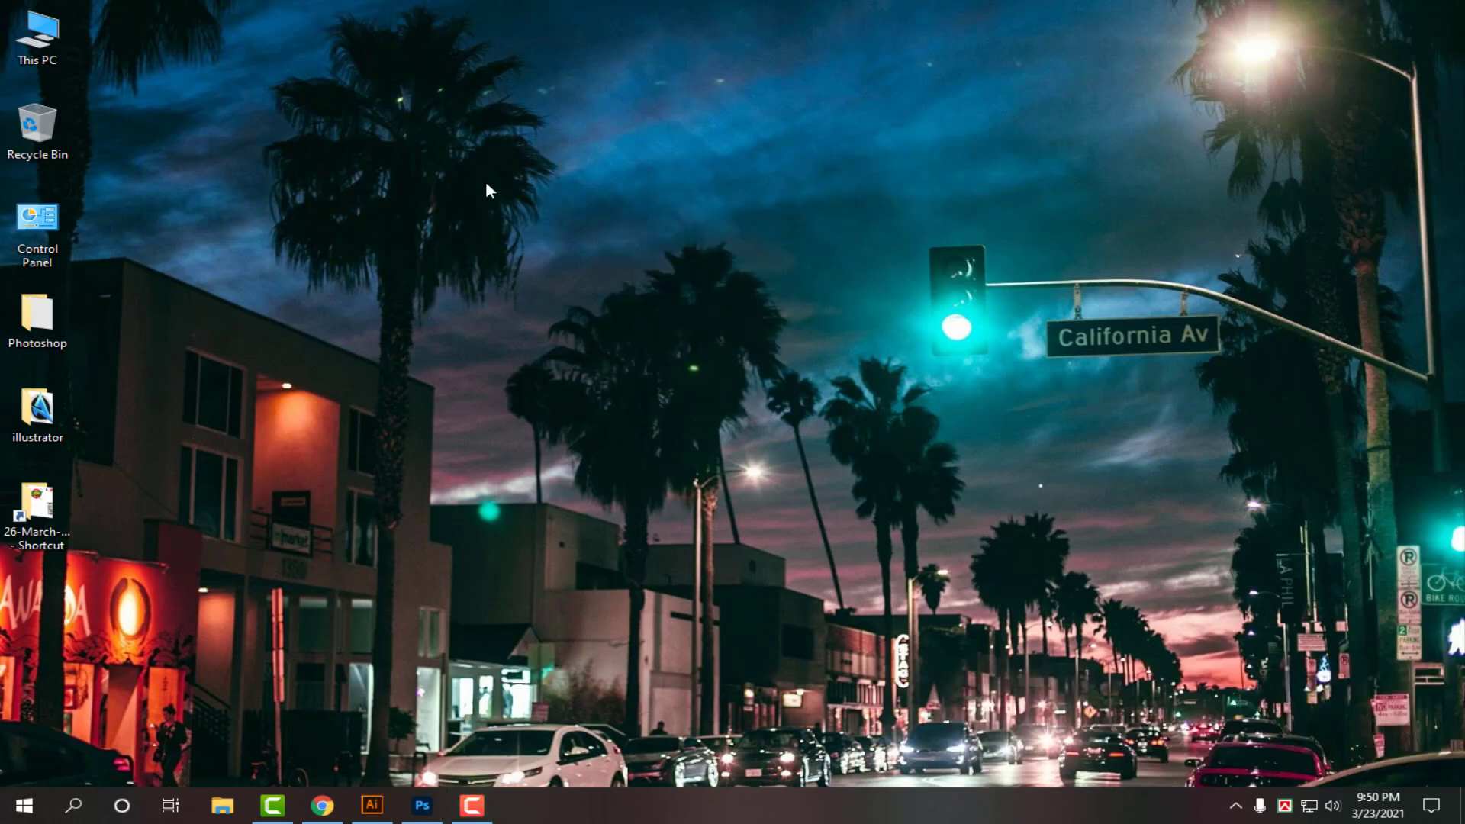
pyautogui.rightClick(485, 181)
pyautogui.click(578, 235)
# - Switch to Illustrator and open 26-March-Poster-Design.ai from the 26-March-Poster-Design shortcut folder on the desktop
pyautogui.click(373, 805)
pyautogui.hotkey('ctrl', 'o')
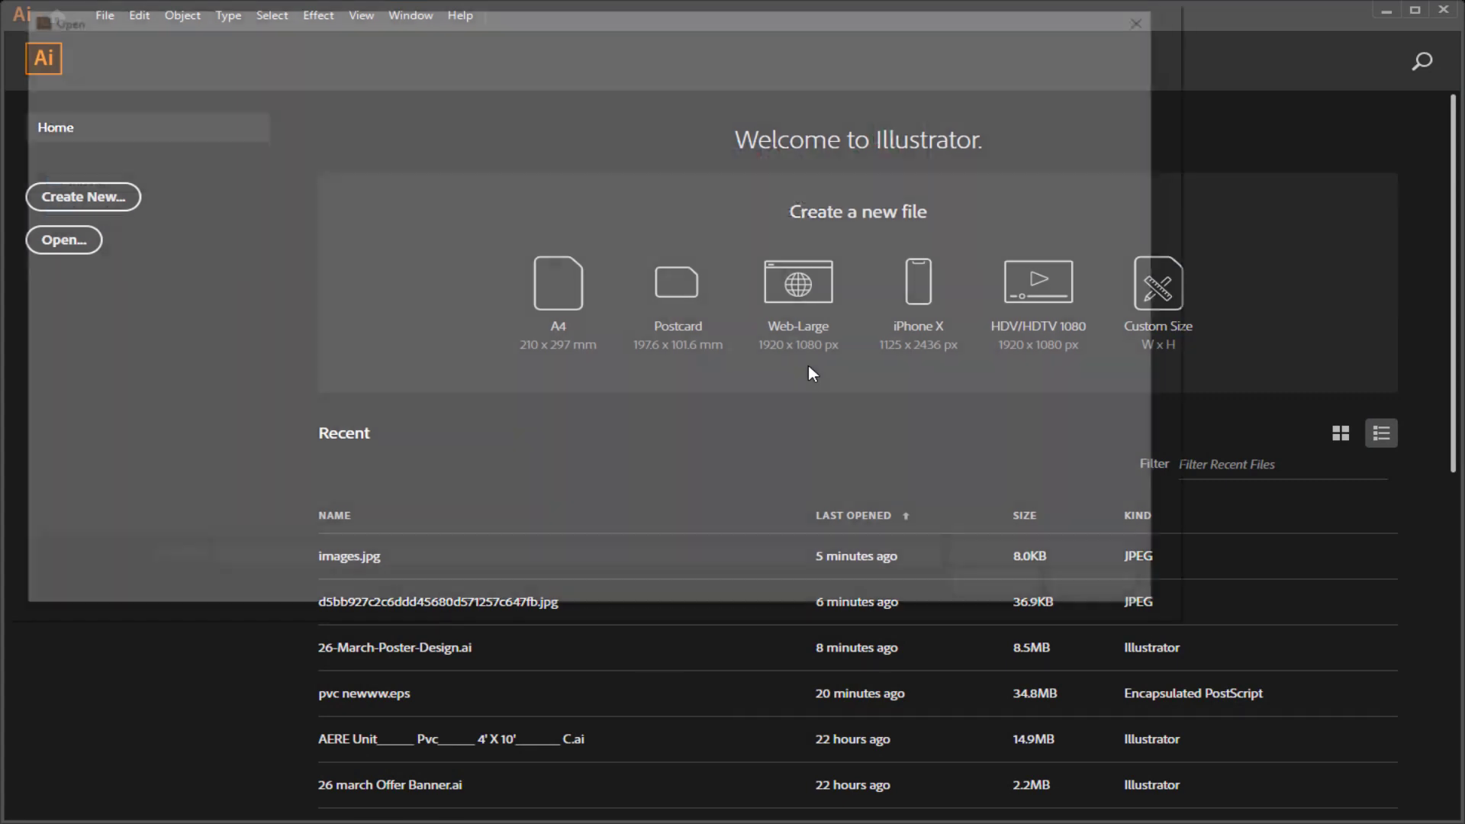
pyautogui.click(84, 222)
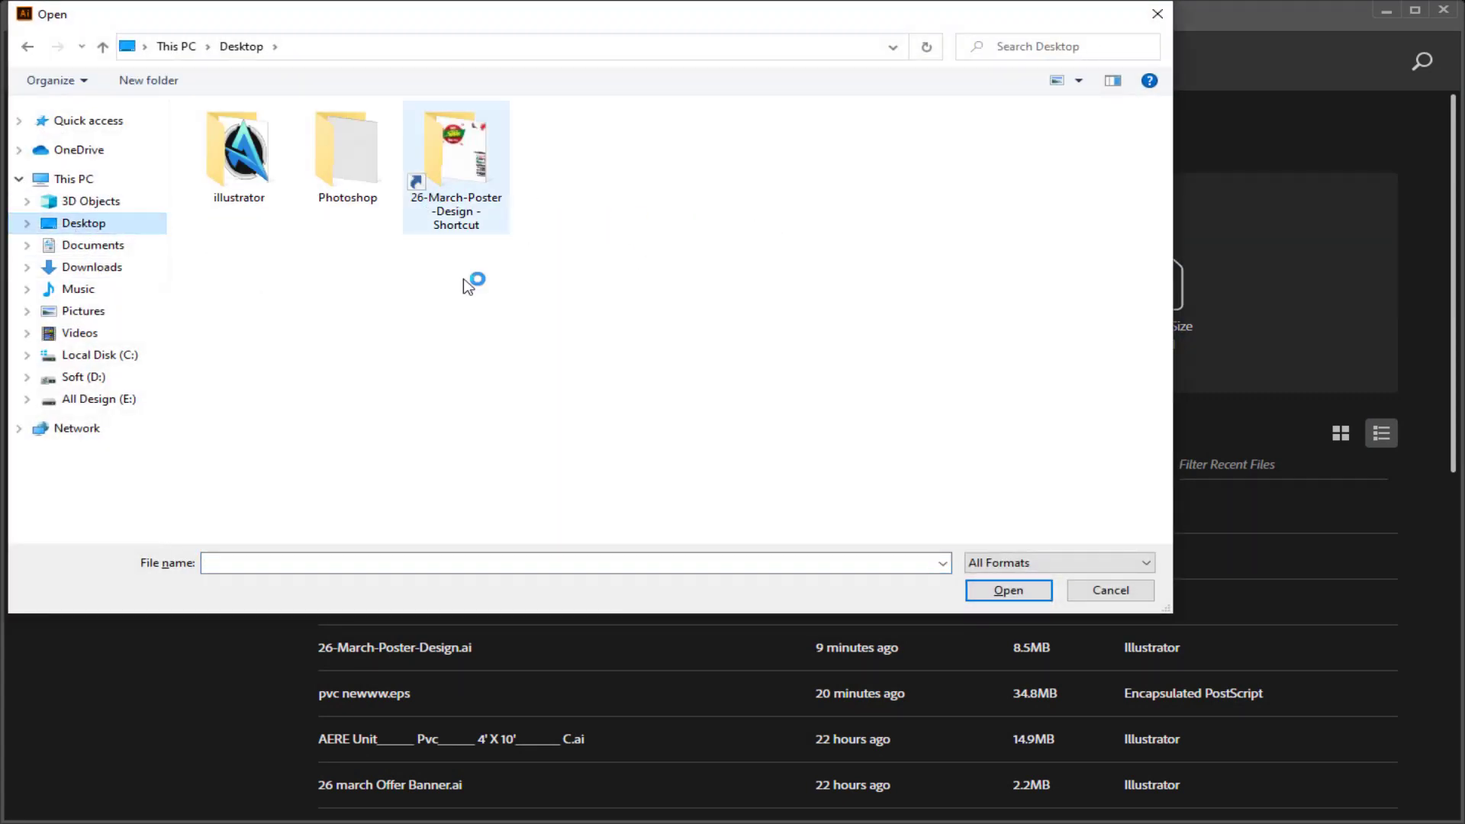
pyautogui.doubleClick(484, 179)
pyautogui.doubleClick(249, 202)
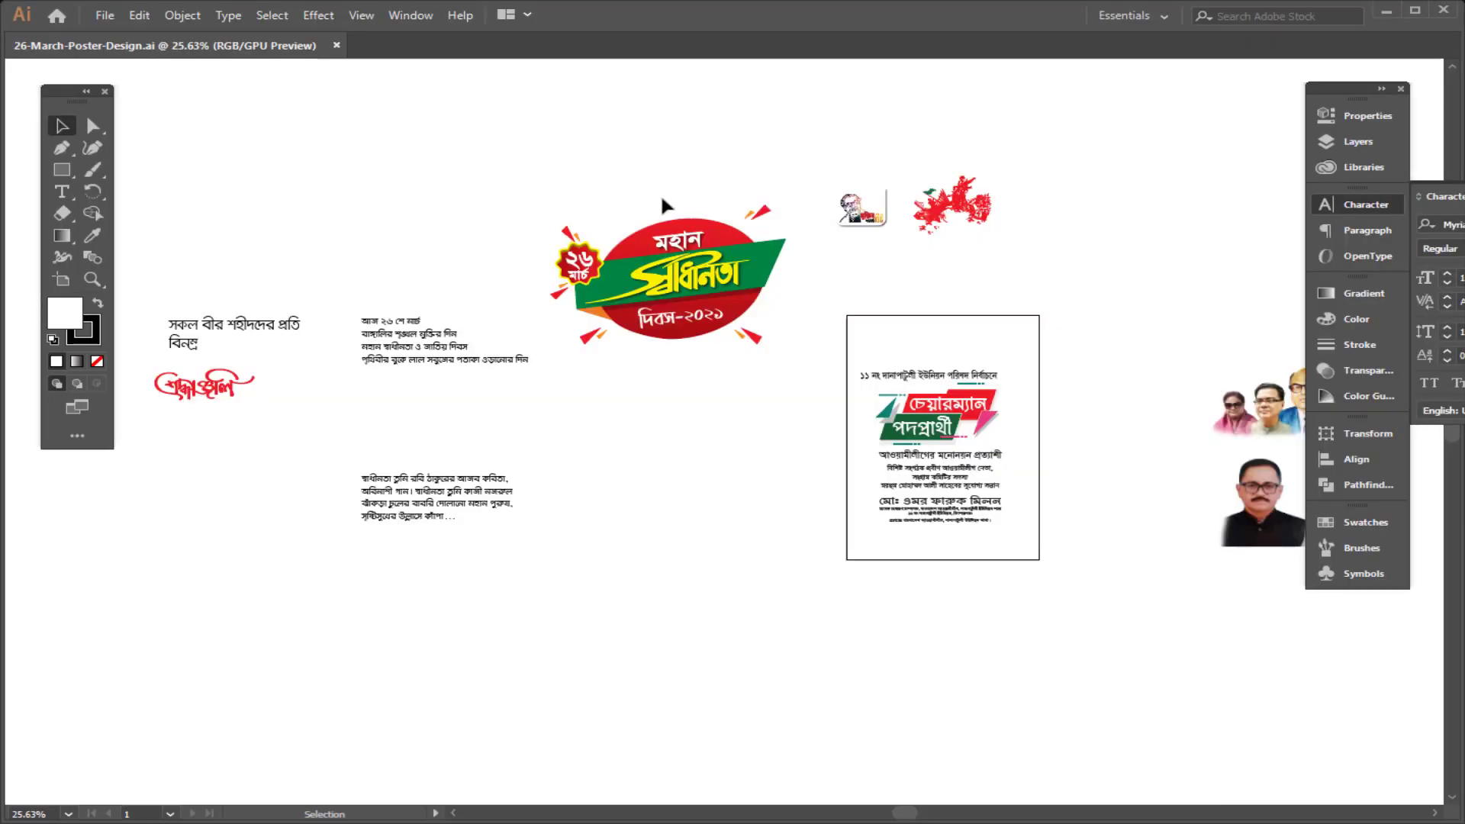
# - Examine the poster text on the artboard and the title artwork, texts and portraits placed around it
pyautogui.hotkey('ctrl', 'space')
pyautogui.moveTo(638, 421); pyautogui.dragTo(1106, 450)
pyautogui.press('space')
pyautogui.moveTo(1118, 439); pyautogui.dragTo(426, 346)
pyautogui.moveTo(865, 462); pyautogui.dragTo(581, 417)
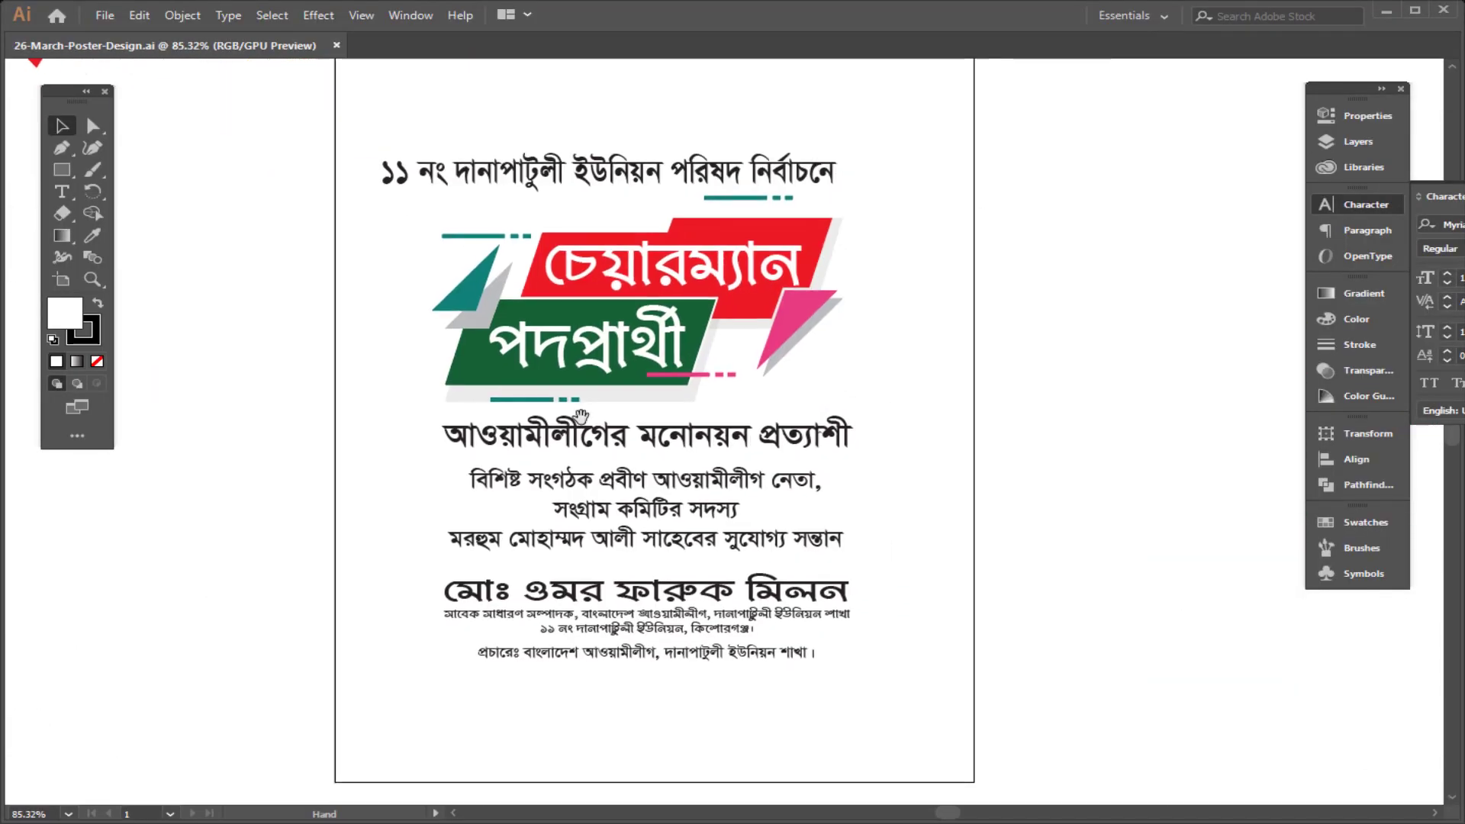
pyautogui.hotkey('ctrl', 'space')
pyautogui.moveTo(754, 353)
pyautogui.mouseDown()
pyautogui.moveTo(679, 363)
pyautogui.moveTo(737, 370)
pyautogui.mouseUp()
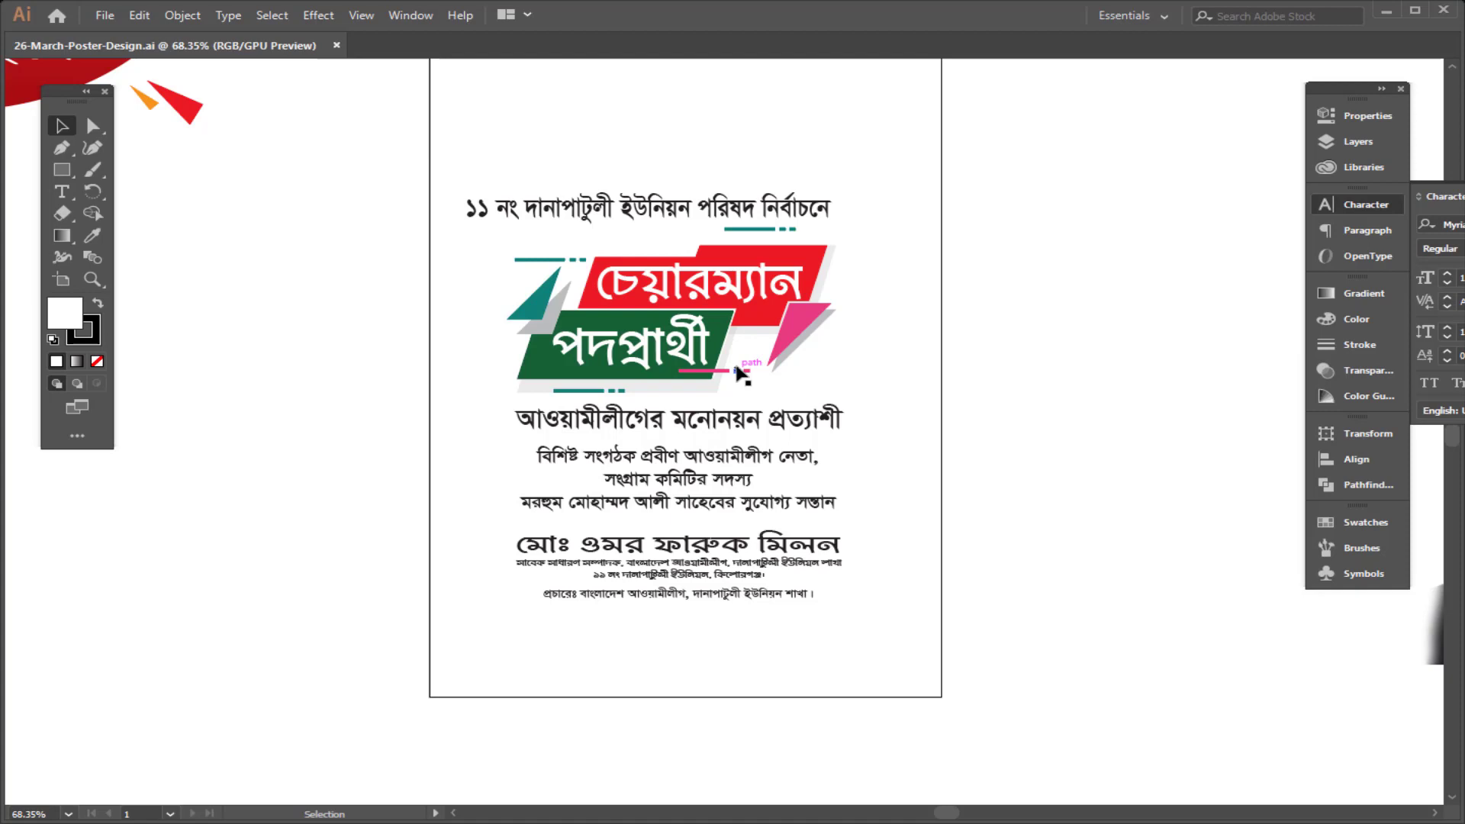
pyautogui.moveTo(558, 318); pyautogui.dragTo(366, 323)
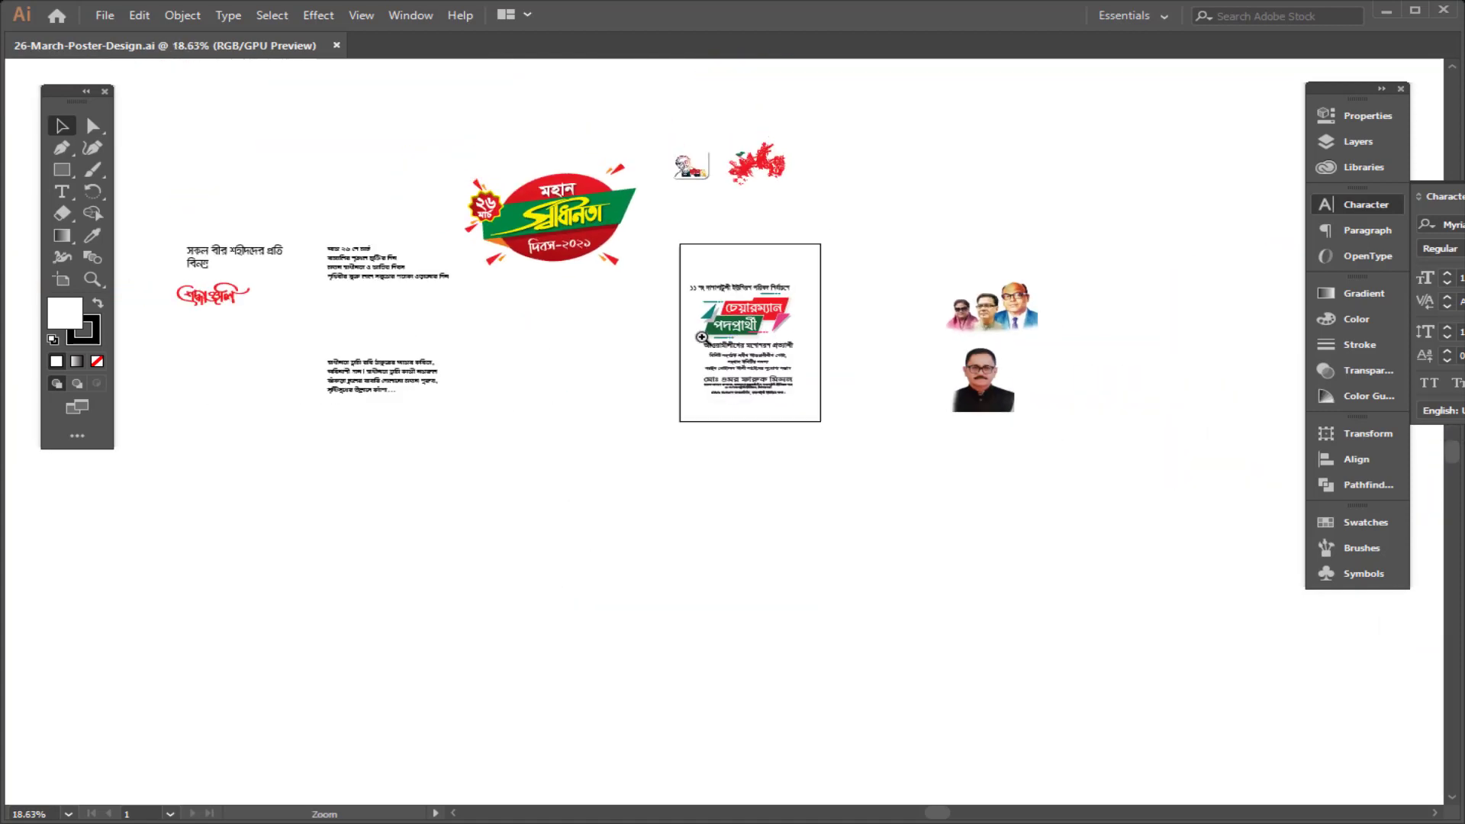
pyautogui.moveTo(780, 321); pyautogui.dragTo(809, 232)
pyautogui.moveTo(739, 346); pyautogui.dragTo(716, 346)
pyautogui.moveTo(591, 304); pyautogui.dragTo(599, 352)
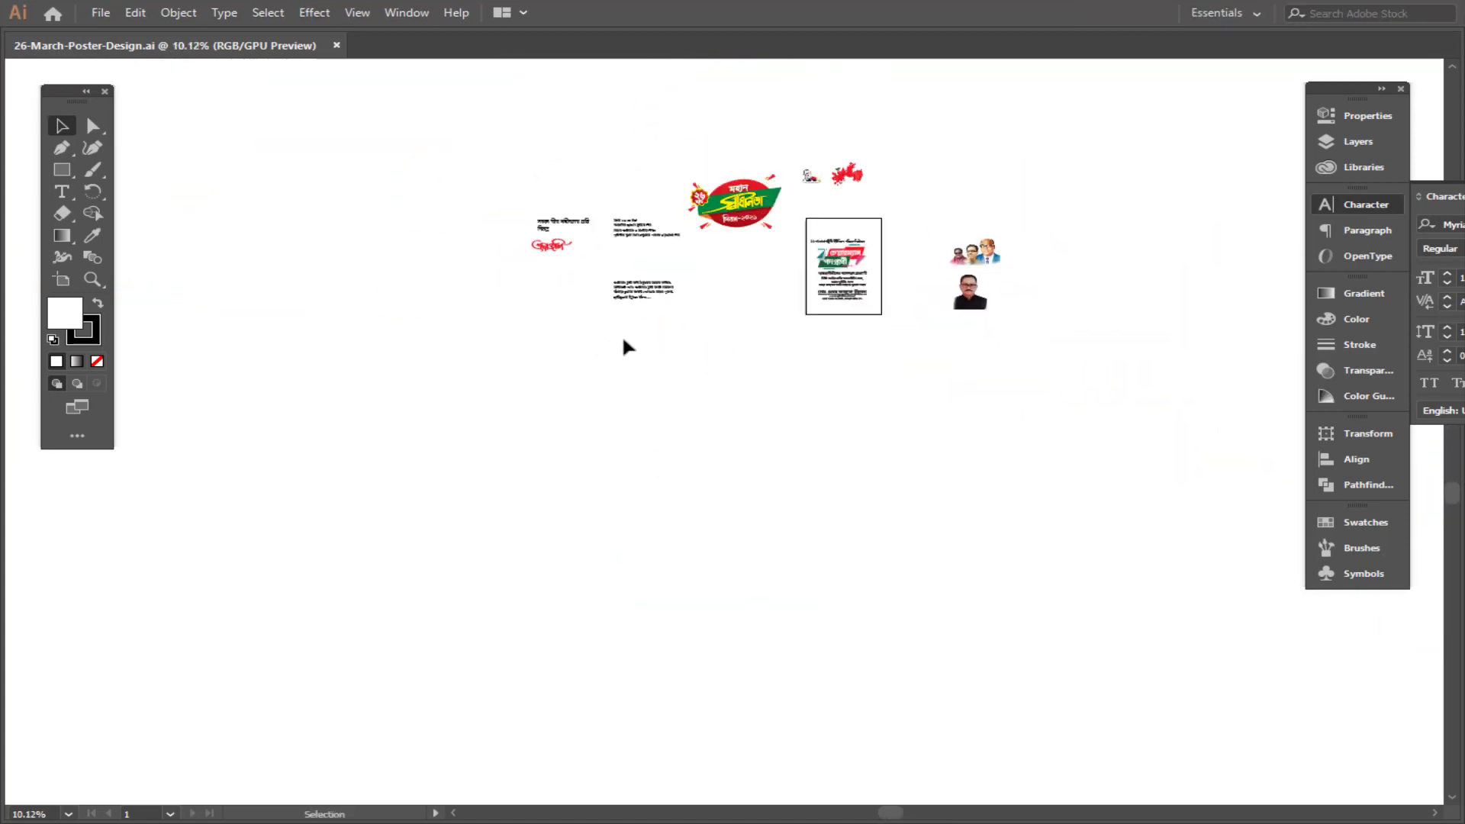
# - Cycle through the screen modes, show the rulers and set the ruler units to inches
pyautogui.press('f')
pyautogui.press('f')
pyautogui.press('f')
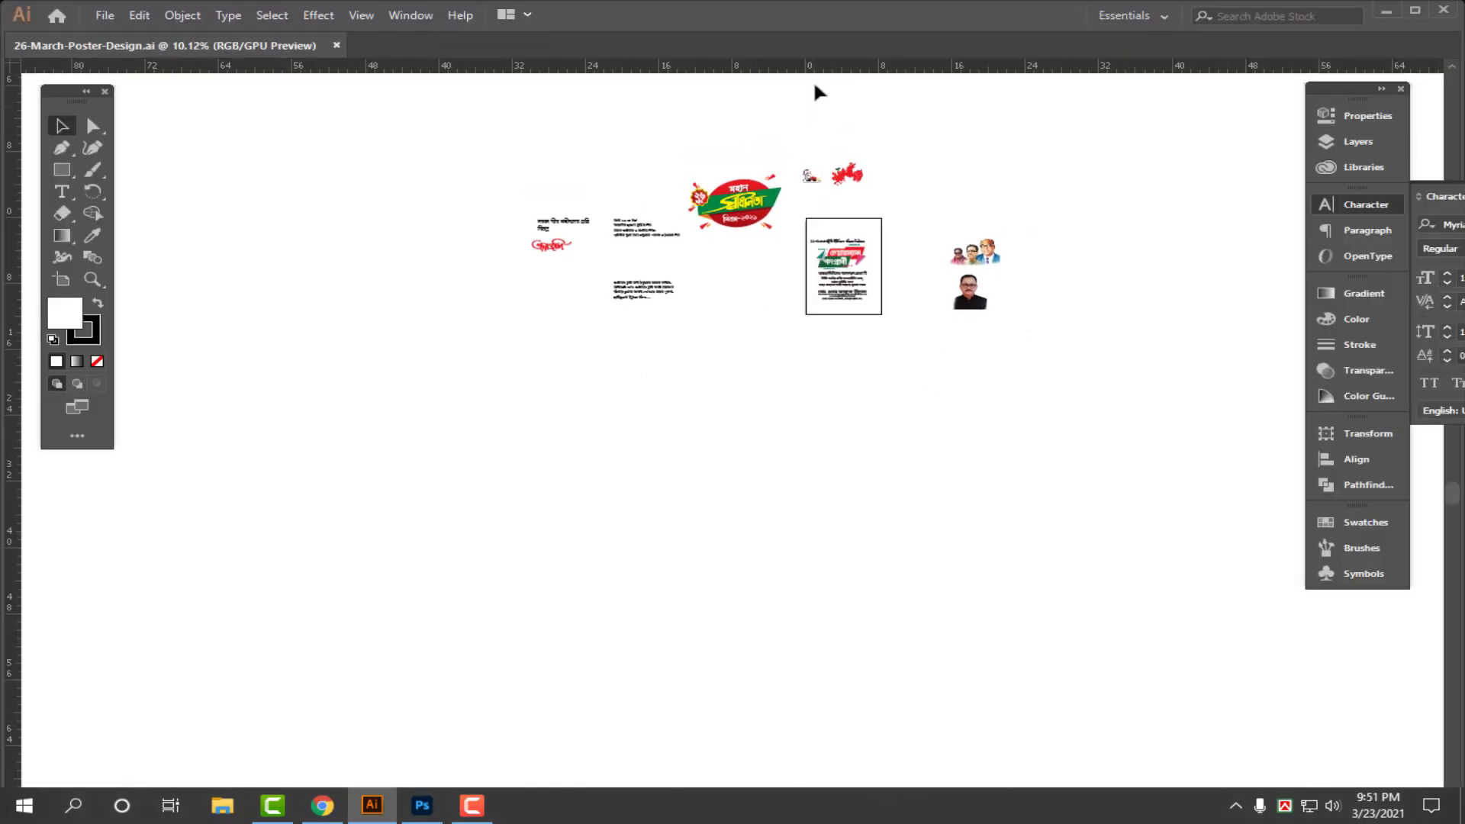
pyautogui.rightClick(815, 65)
pyautogui.click(914, 120)
pyautogui.moveTo(778, 454); pyautogui.dragTo(725, 406)
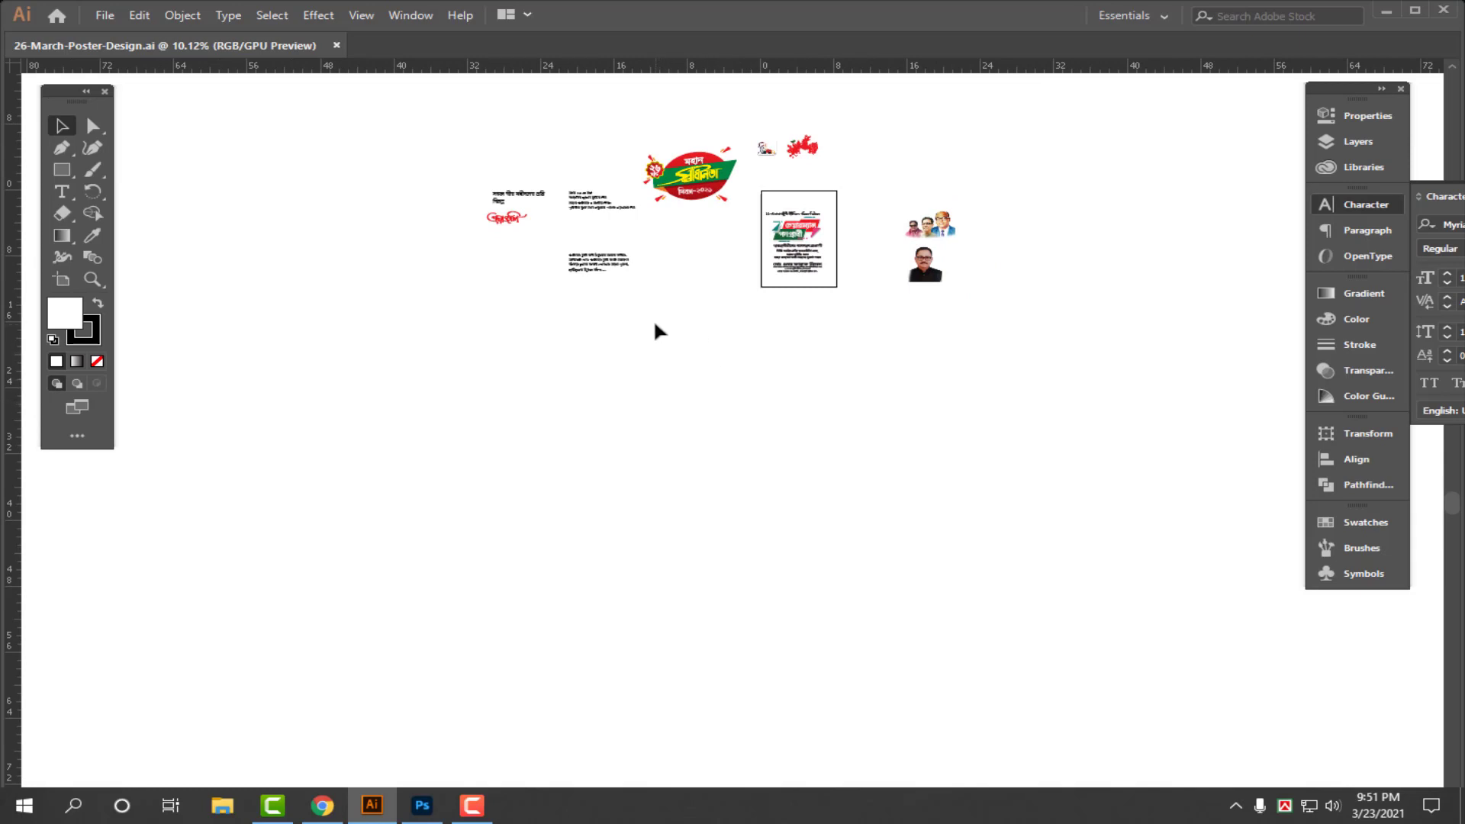
# - Transfer all artwork from the poster file into a new blank document, closing the poster file along the way
pyautogui.hotkey('ctrl', 'a')
pyautogui.press('Delete')
pyautogui.hotkey('ctrl', 'w')
pyautogui.click(836, 445)
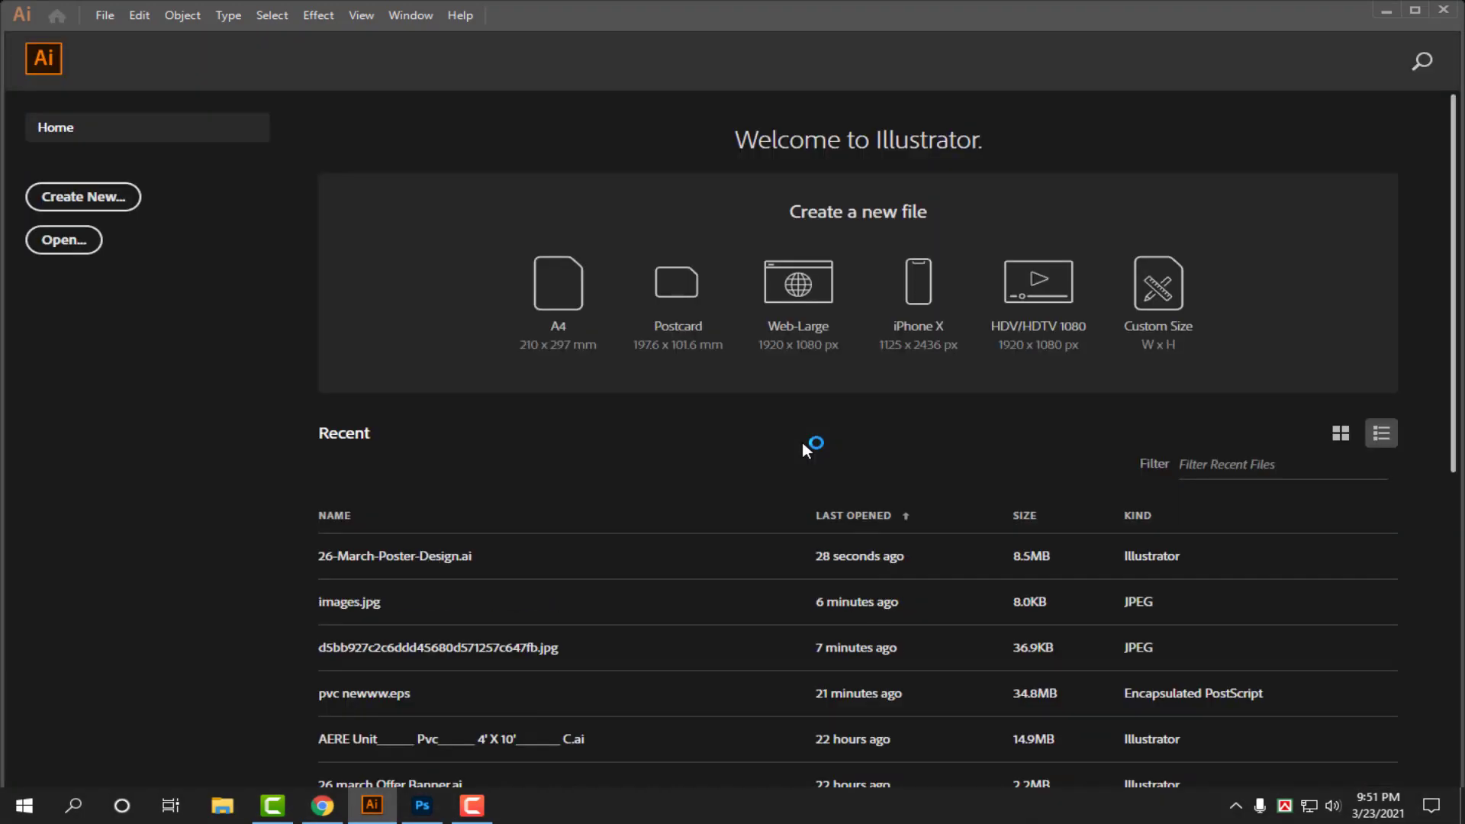
pyautogui.hotkey('ctrl', 'alt', 'n')
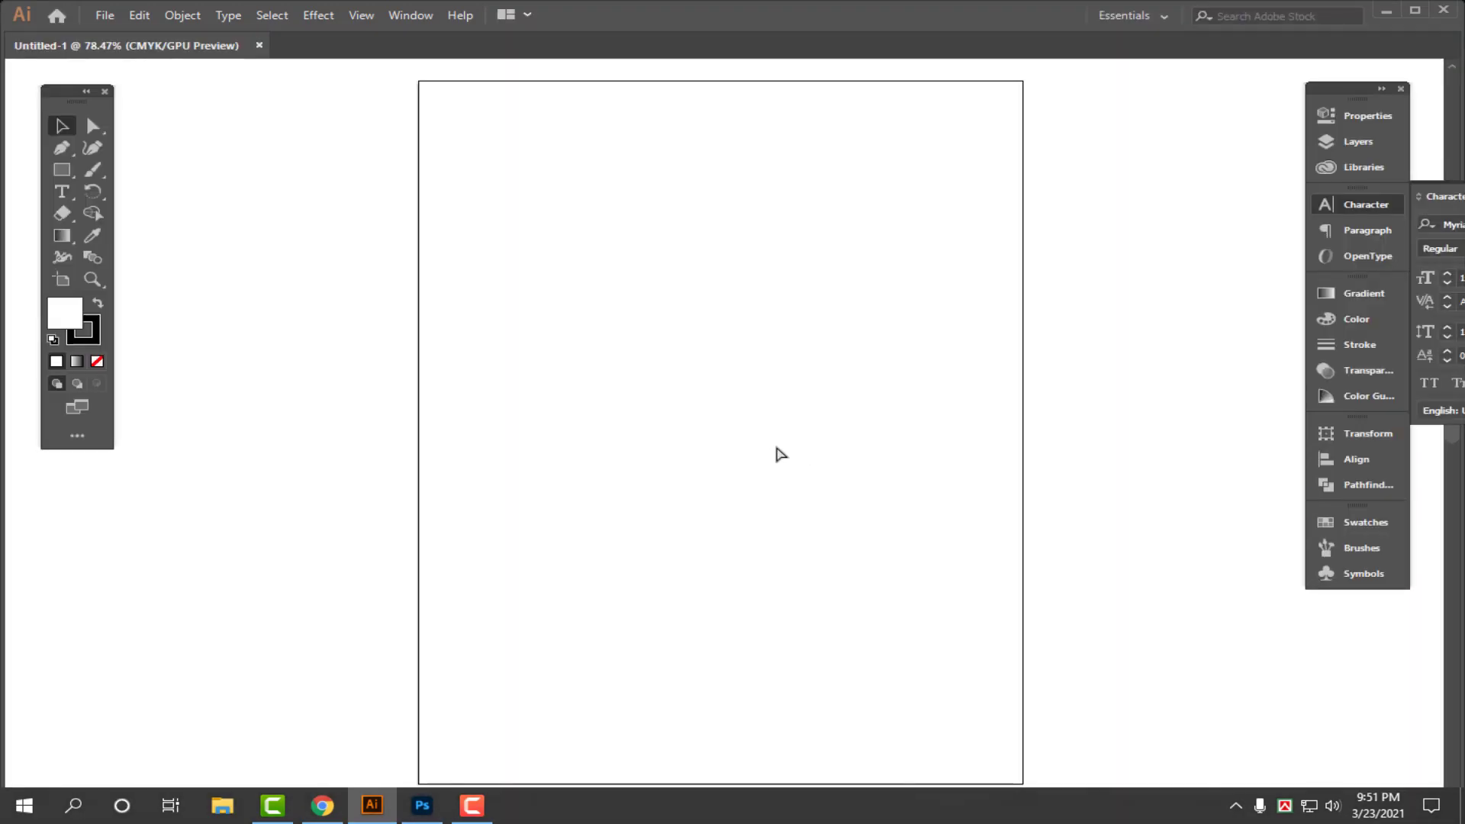
pyautogui.hotkey('ctrl', 'v')
pyautogui.scroll(-6, 791, 346)
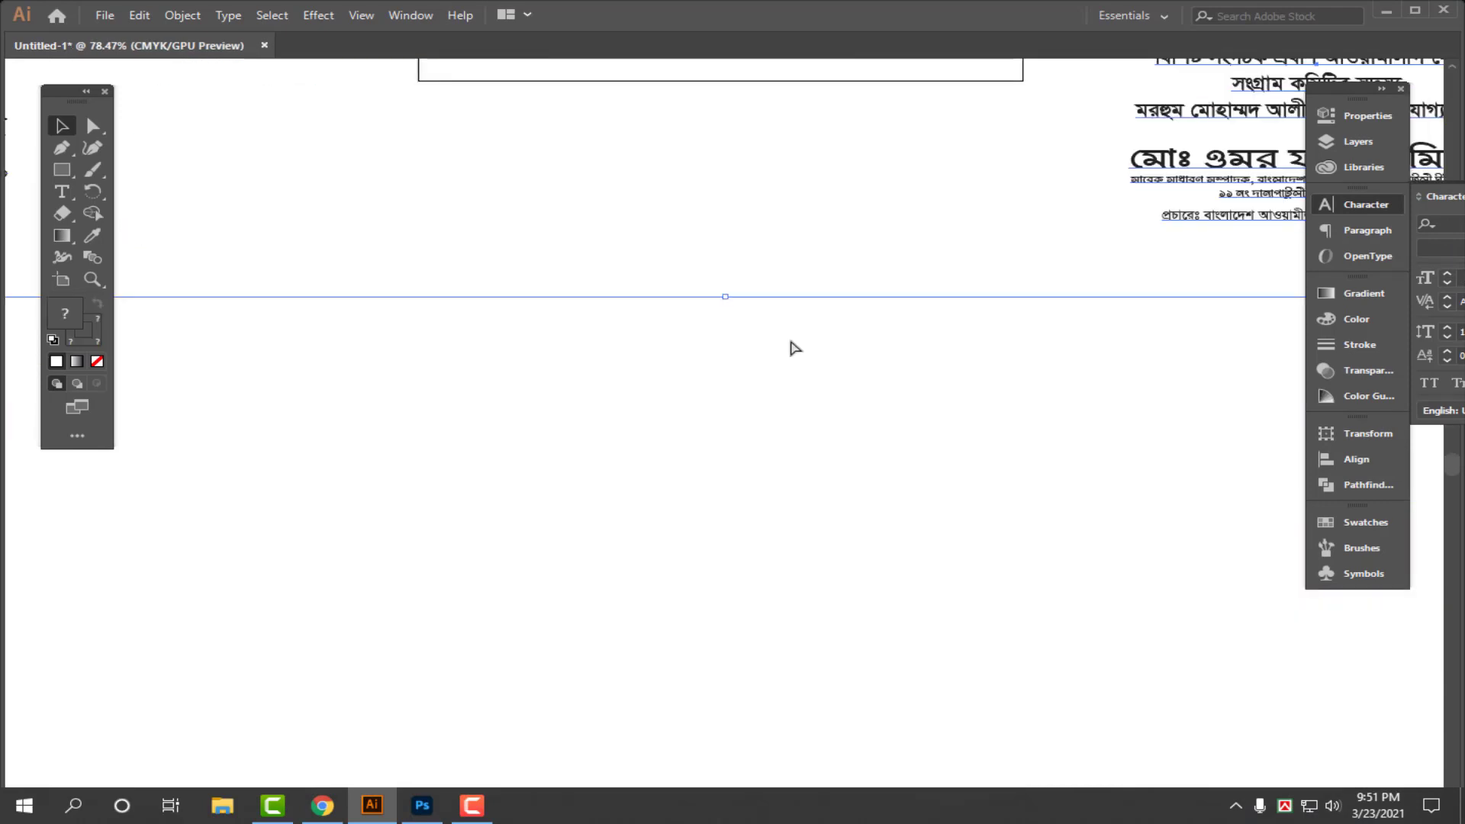
pyautogui.scroll(-2, 636, 274)
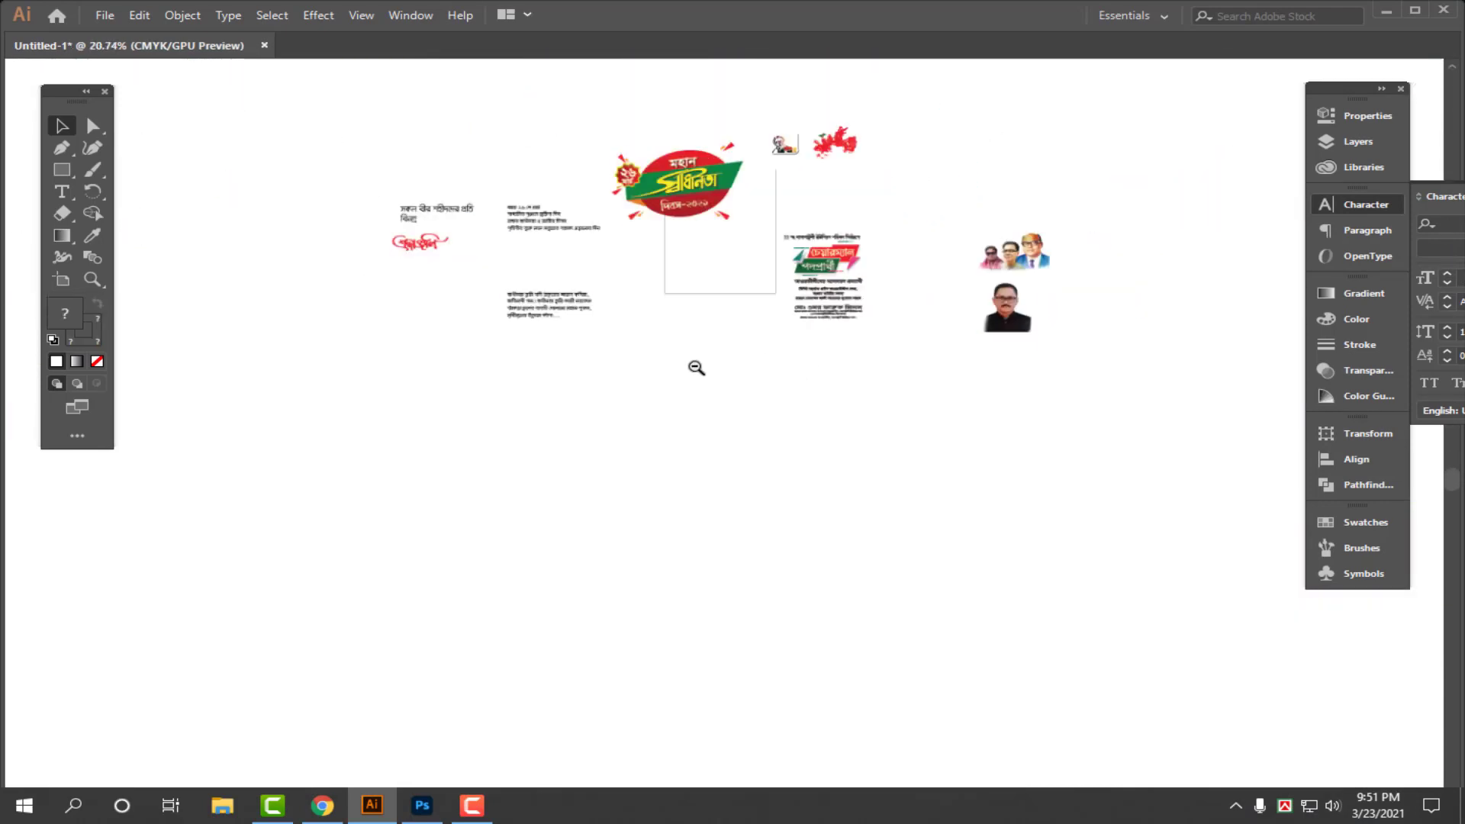
pyautogui.press('m')
pyautogui.click(848, 457)
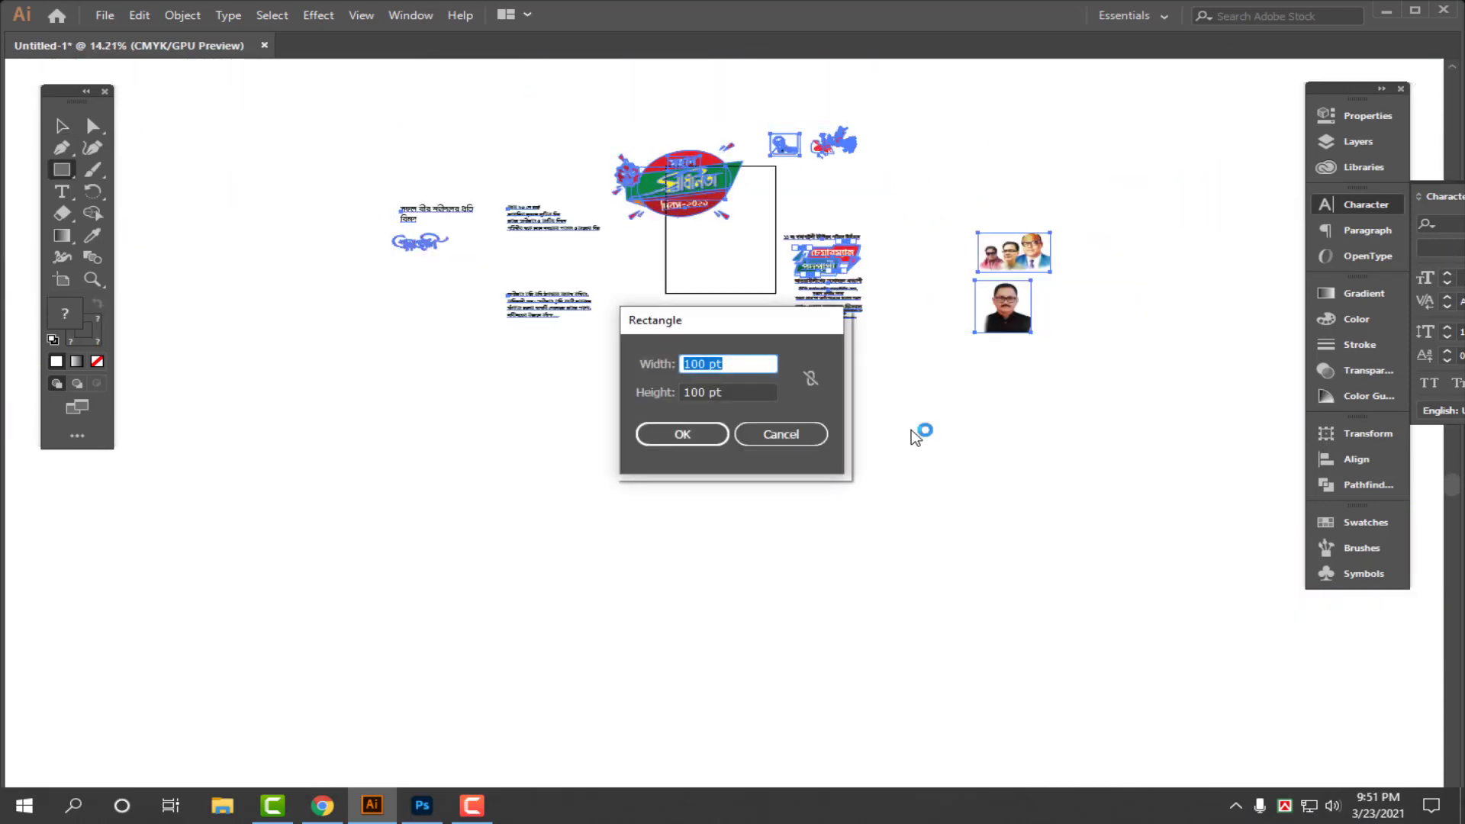
pyautogui.press('Escape')
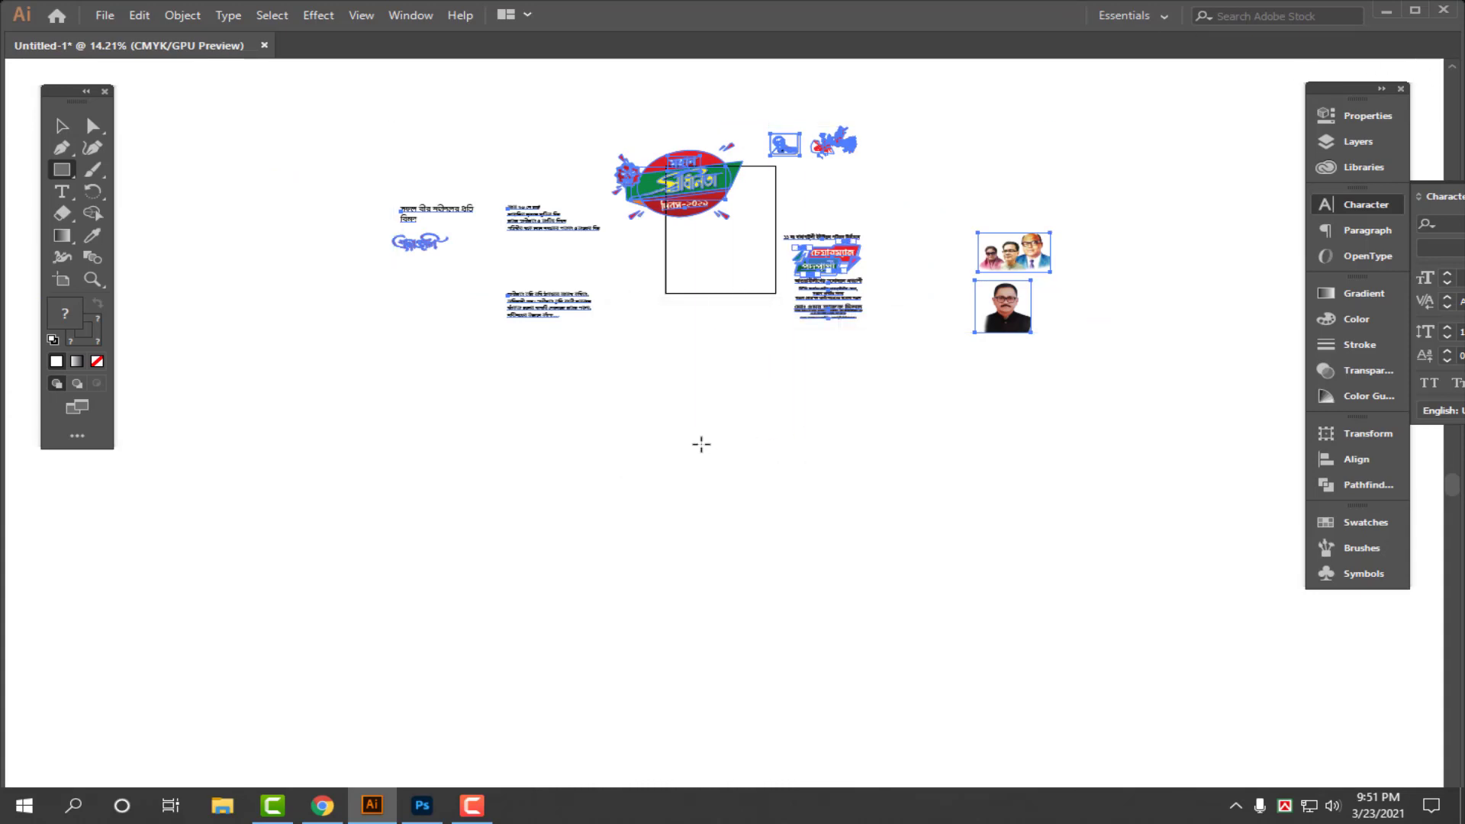
pyautogui.click(782, 473)
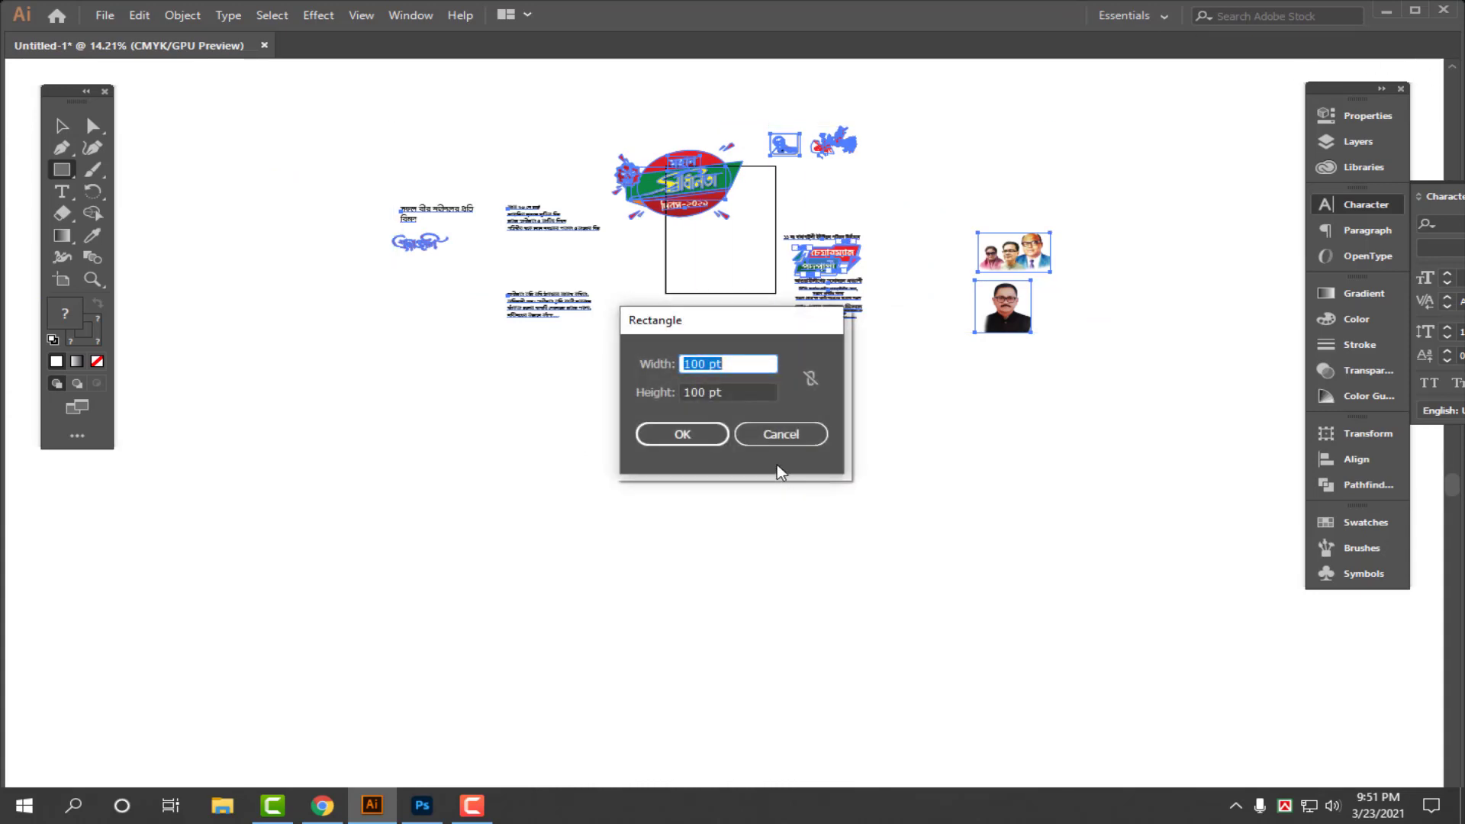
pyautogui.press('Escape')
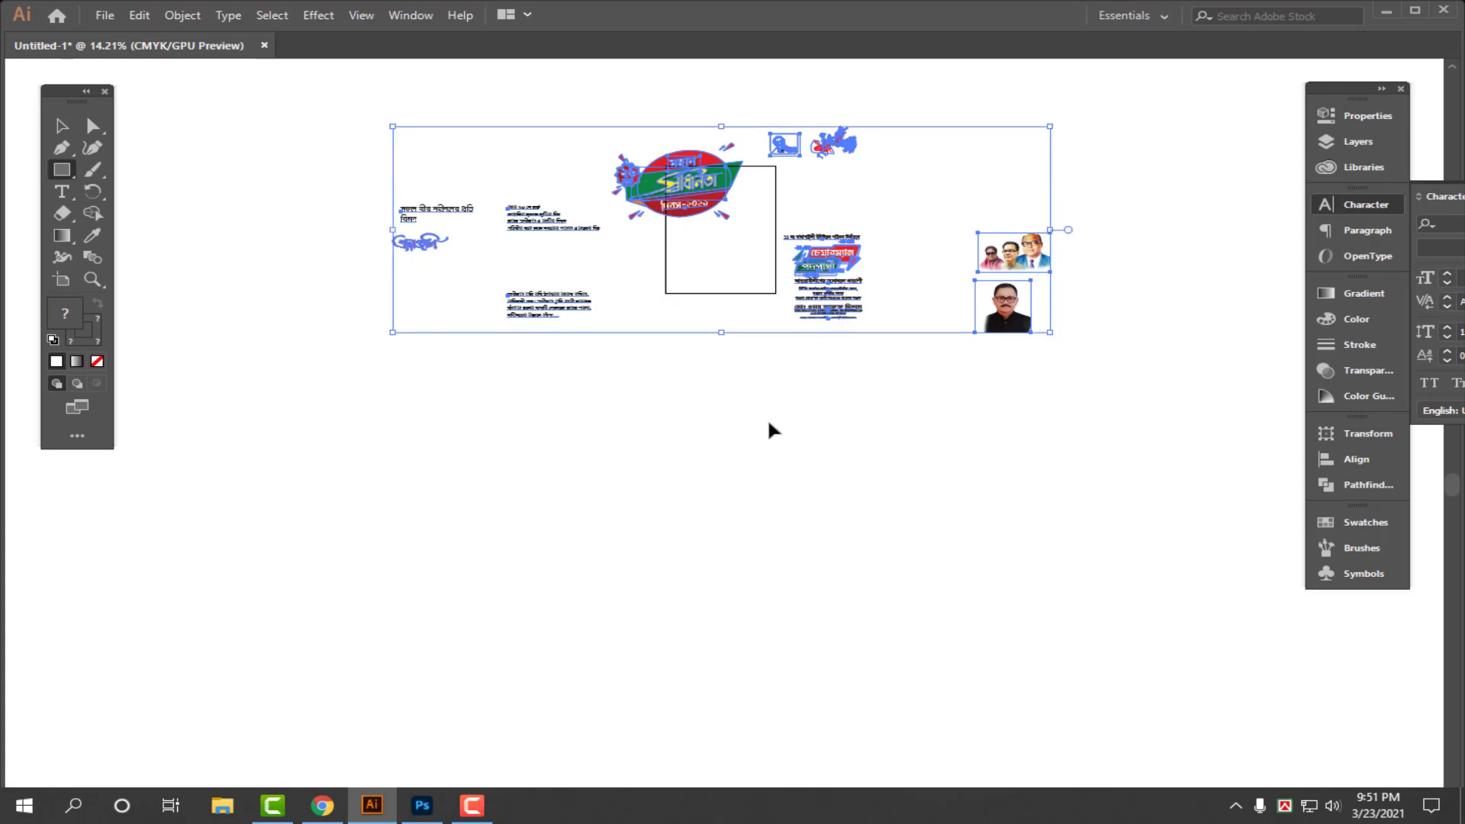
# - Show the rulers in the new document and set their units to inches
pyautogui.hotkey('ctrl', 'r')
pyautogui.rightClick(785, 66)
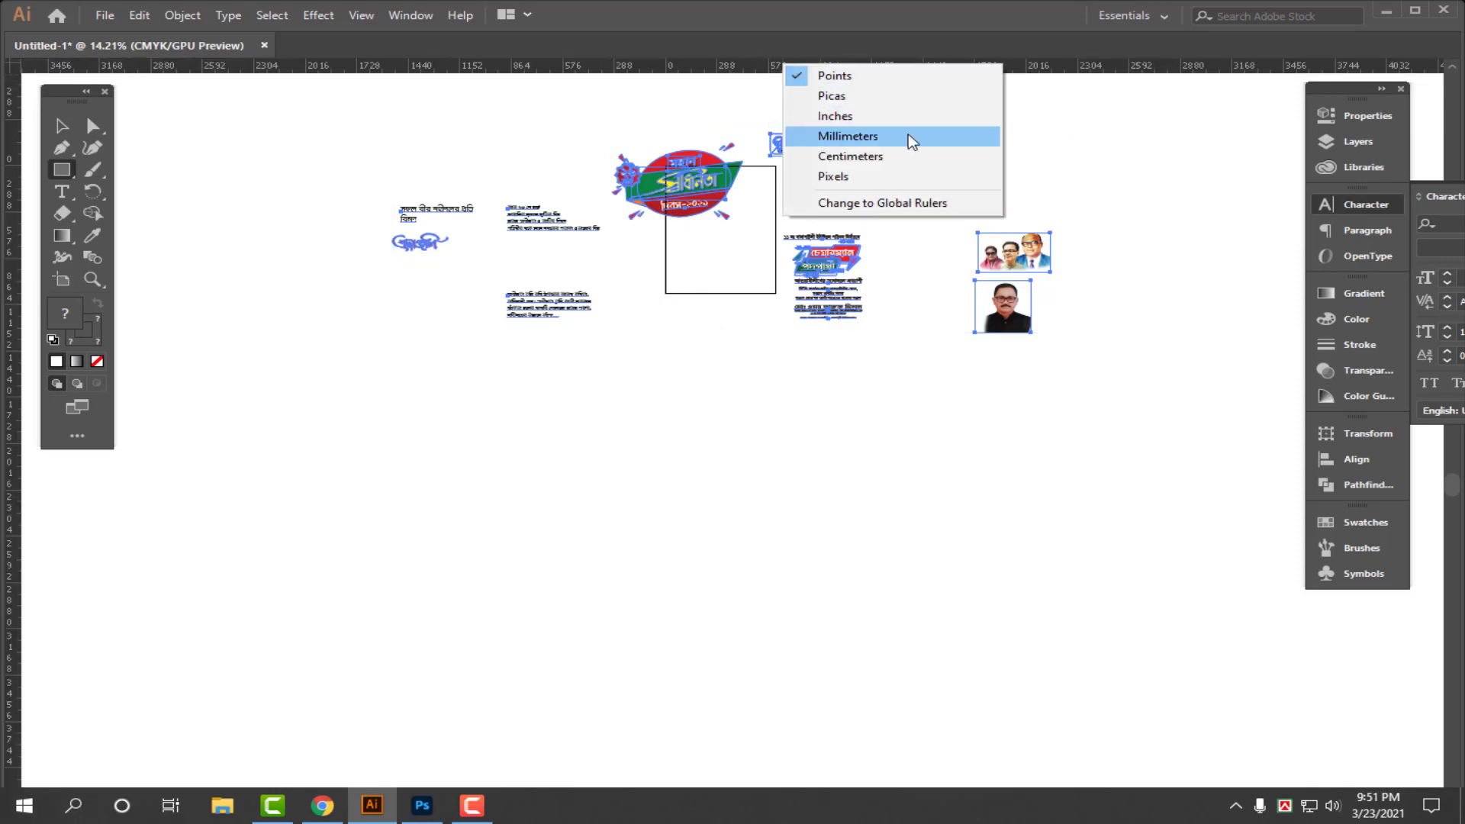
pyautogui.click(878, 116)
# - Create a 96 × 36 in rectangle and move it below the pasted artwork, centred under the artboard
pyautogui.click(539, 430)
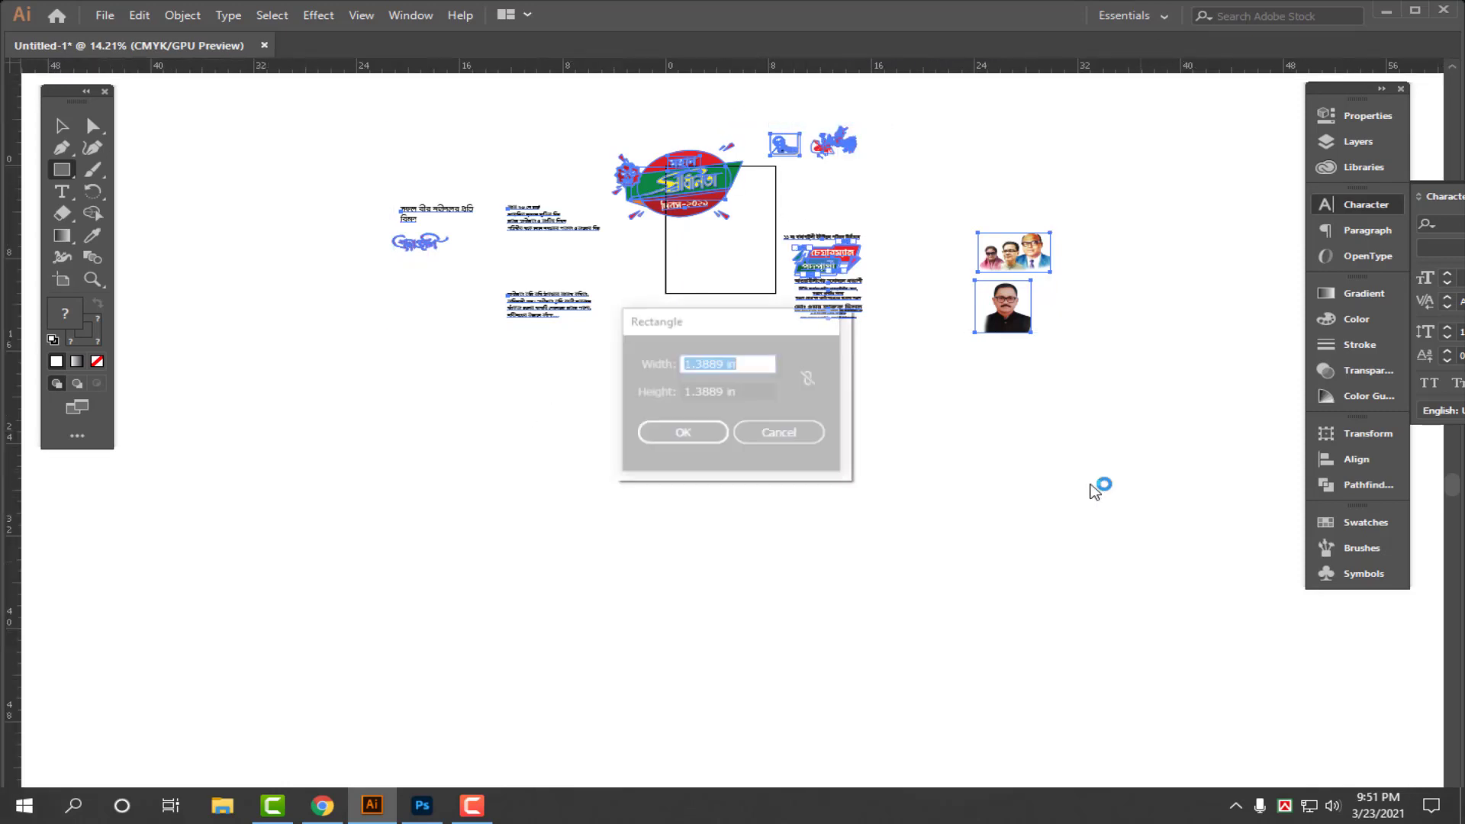
pyautogui.write('96')
pyautogui.press('Tab')
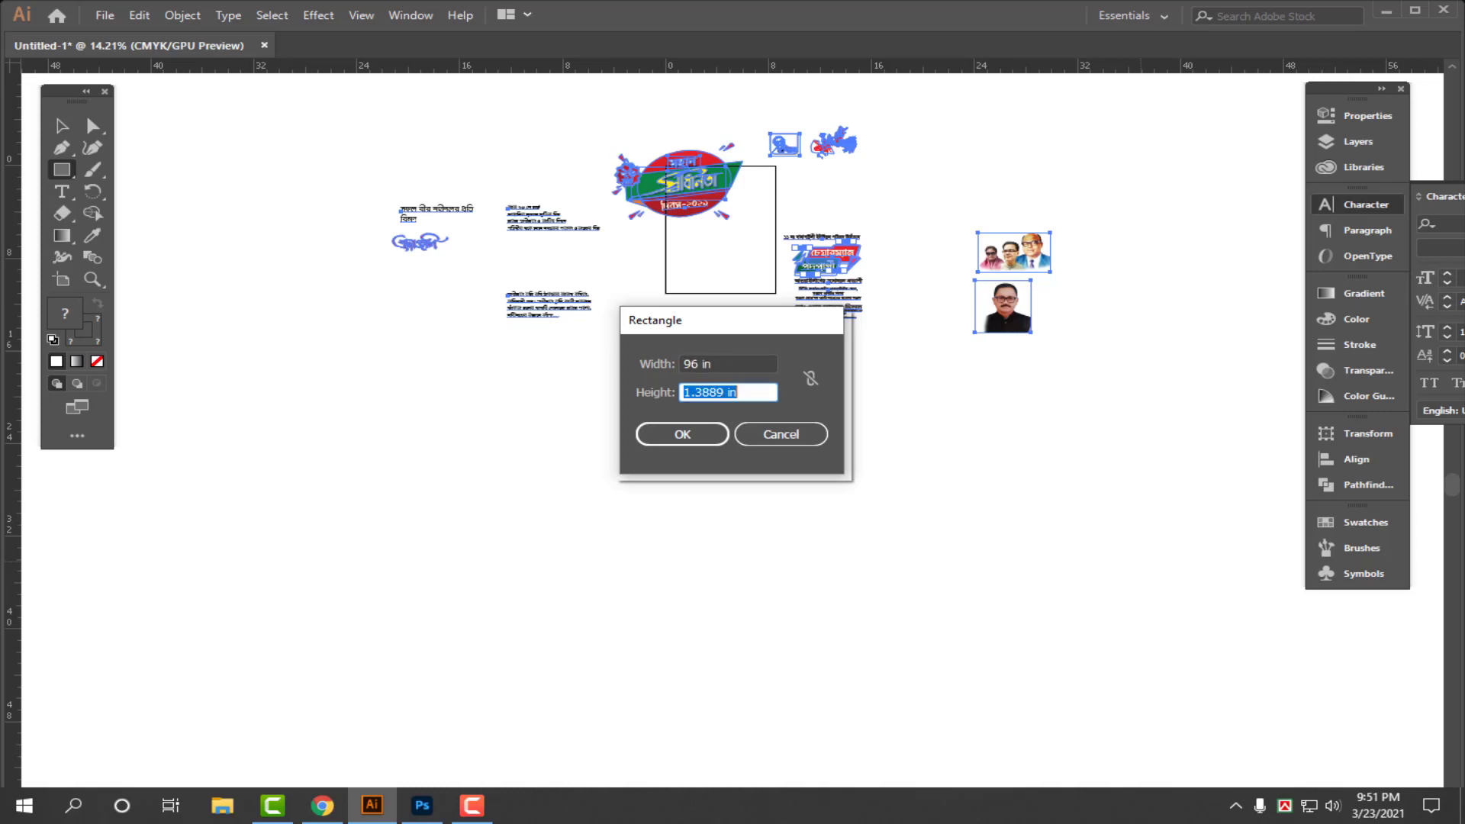
pyautogui.write('36')
pyautogui.press('Return')
pyautogui.press('v')
pyautogui.moveTo(825, 503); pyautogui.dragTo(624, 514)
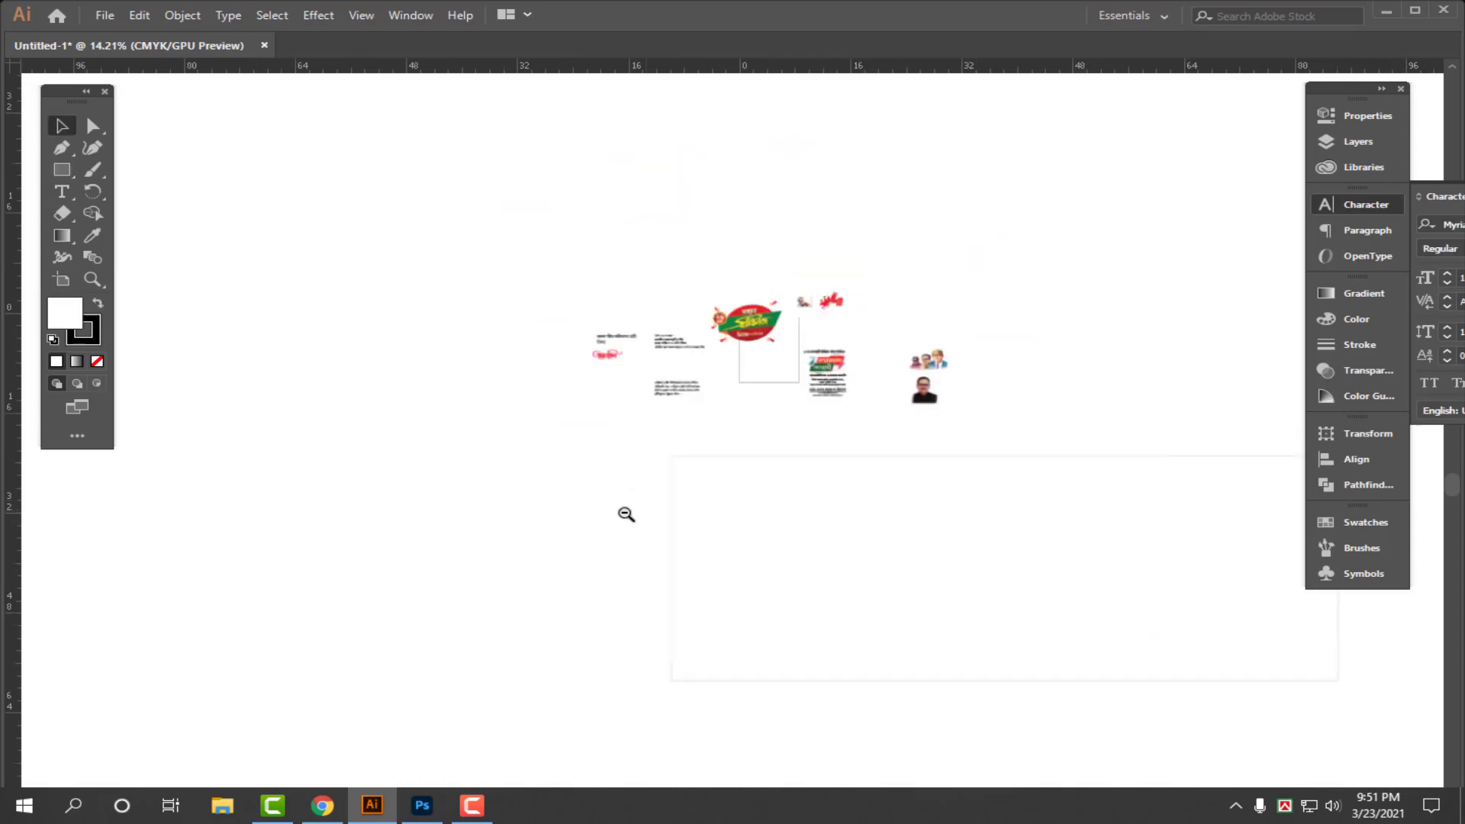
pyautogui.moveTo(922, 533); pyautogui.dragTo(778, 539)
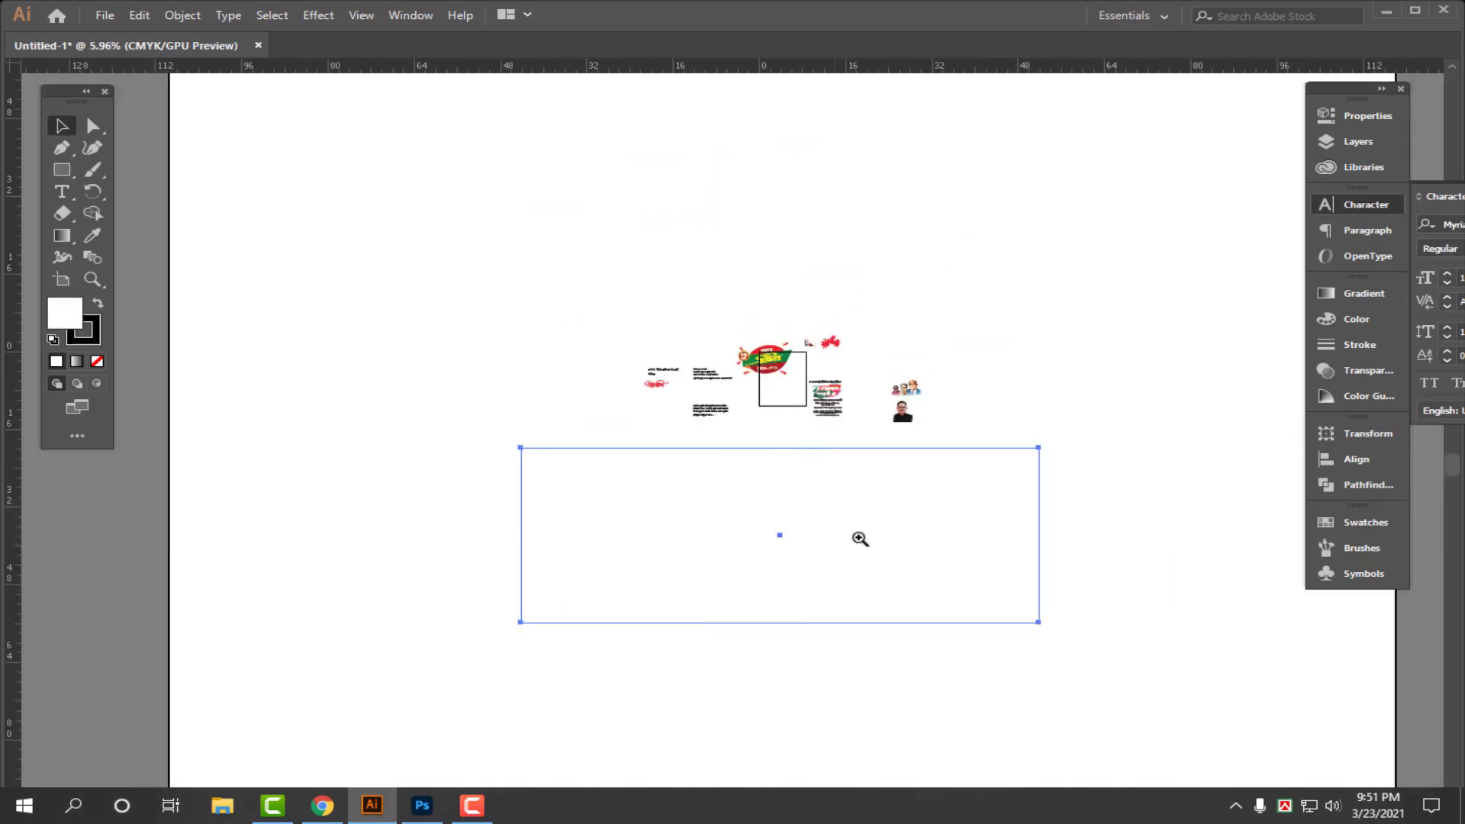
# - Place a vertical guide through the horizontal centre of the large rectangle
pyautogui.click(860, 540)
pyautogui.moveTo(972, 588); pyautogui.dragTo(928, 534)
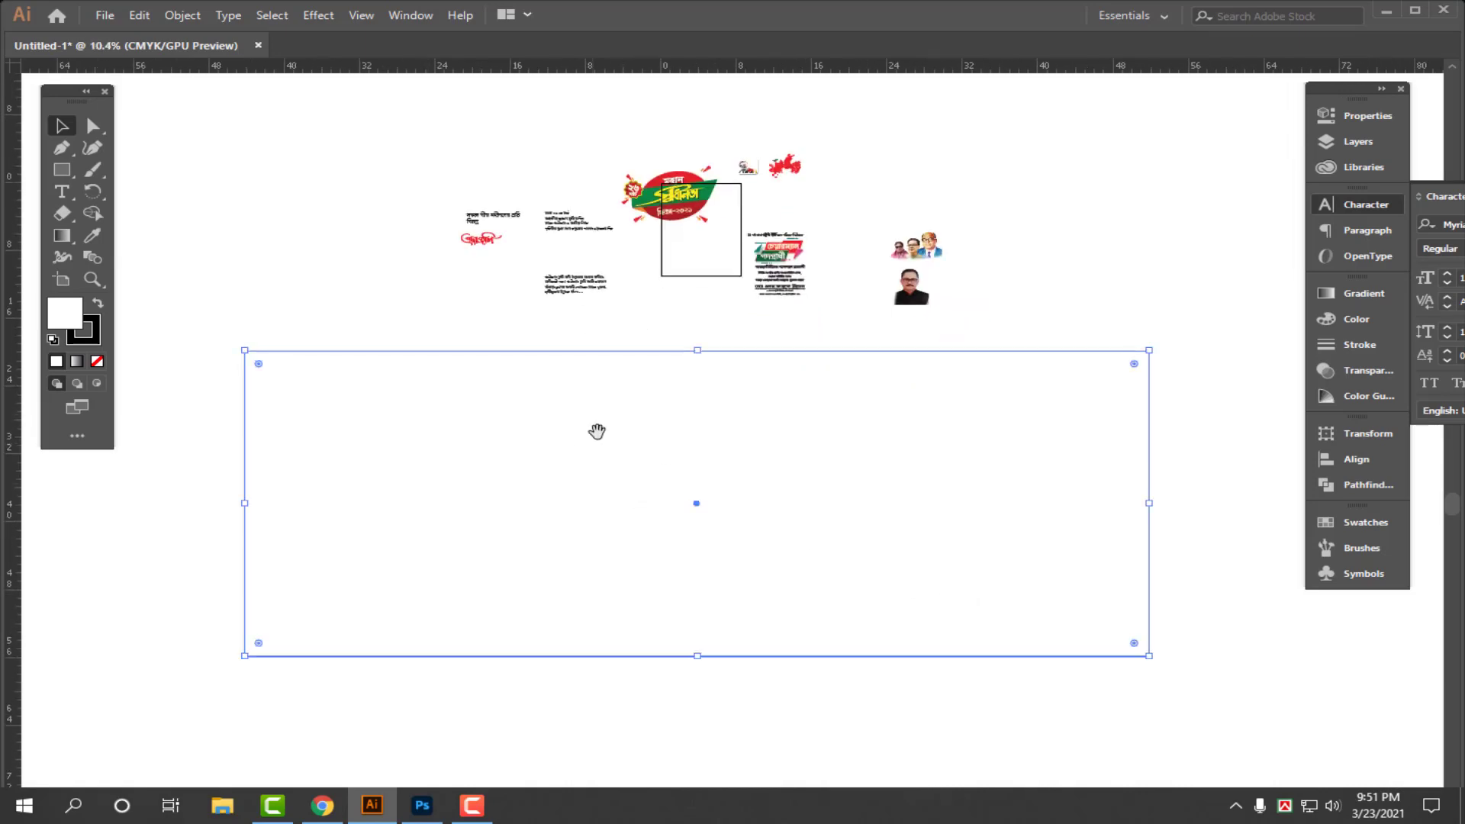
pyautogui.moveTo(597, 432); pyautogui.dragTo(629, 459)
pyautogui.moveTo(11, 525); pyautogui.dragTo(830, 489)
pyautogui.scroll(-1, 826, 485)
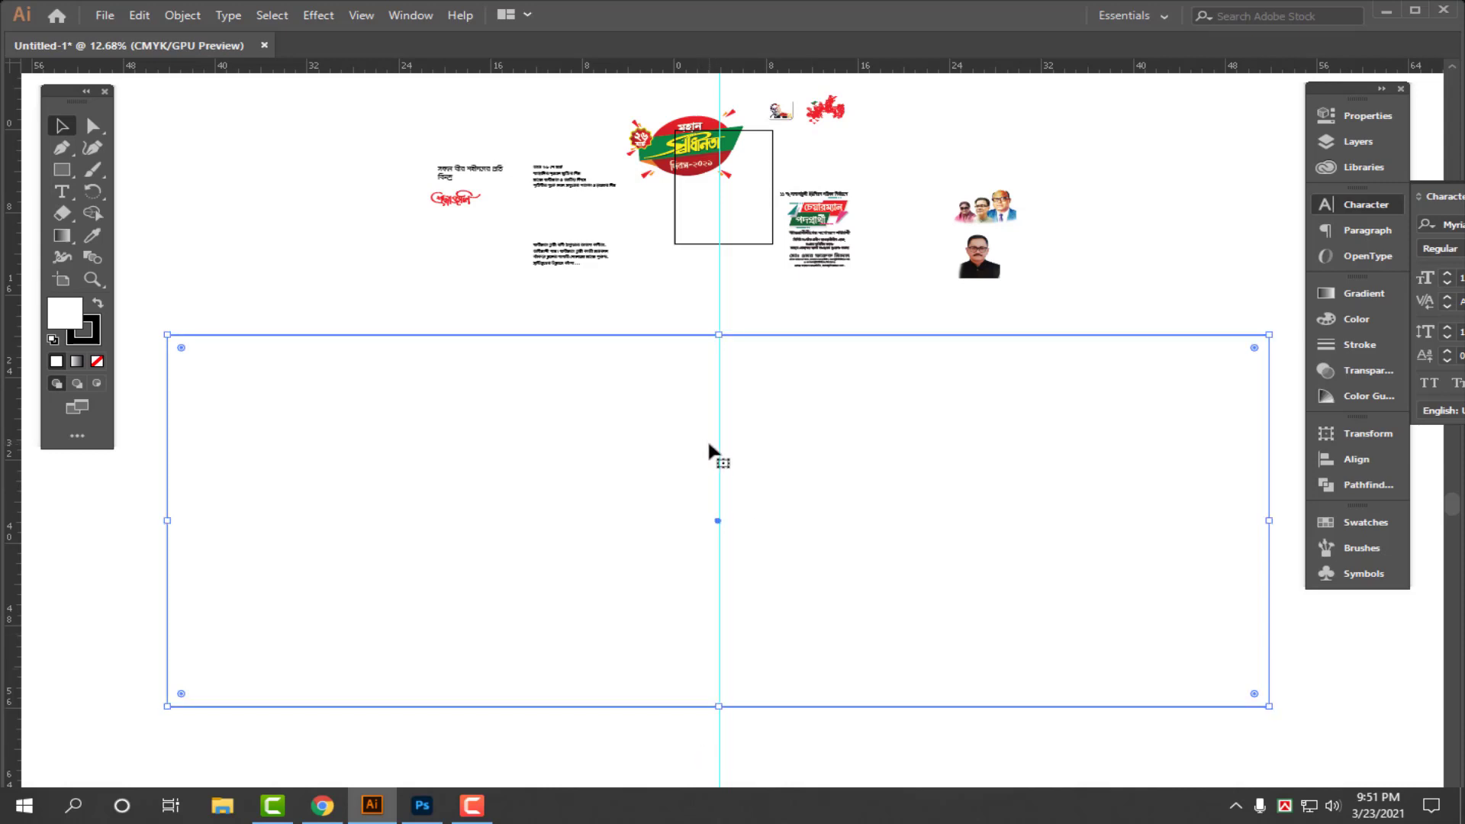
# - Make a bar about 2.5 in high along the rectangle's top edge from a copy of it, filled green with C 100, Y 100, K 0 and no stroke
pyautogui.moveTo(719, 710); pyautogui.dragTo(737, 364)
pyautogui.click(99, 304)
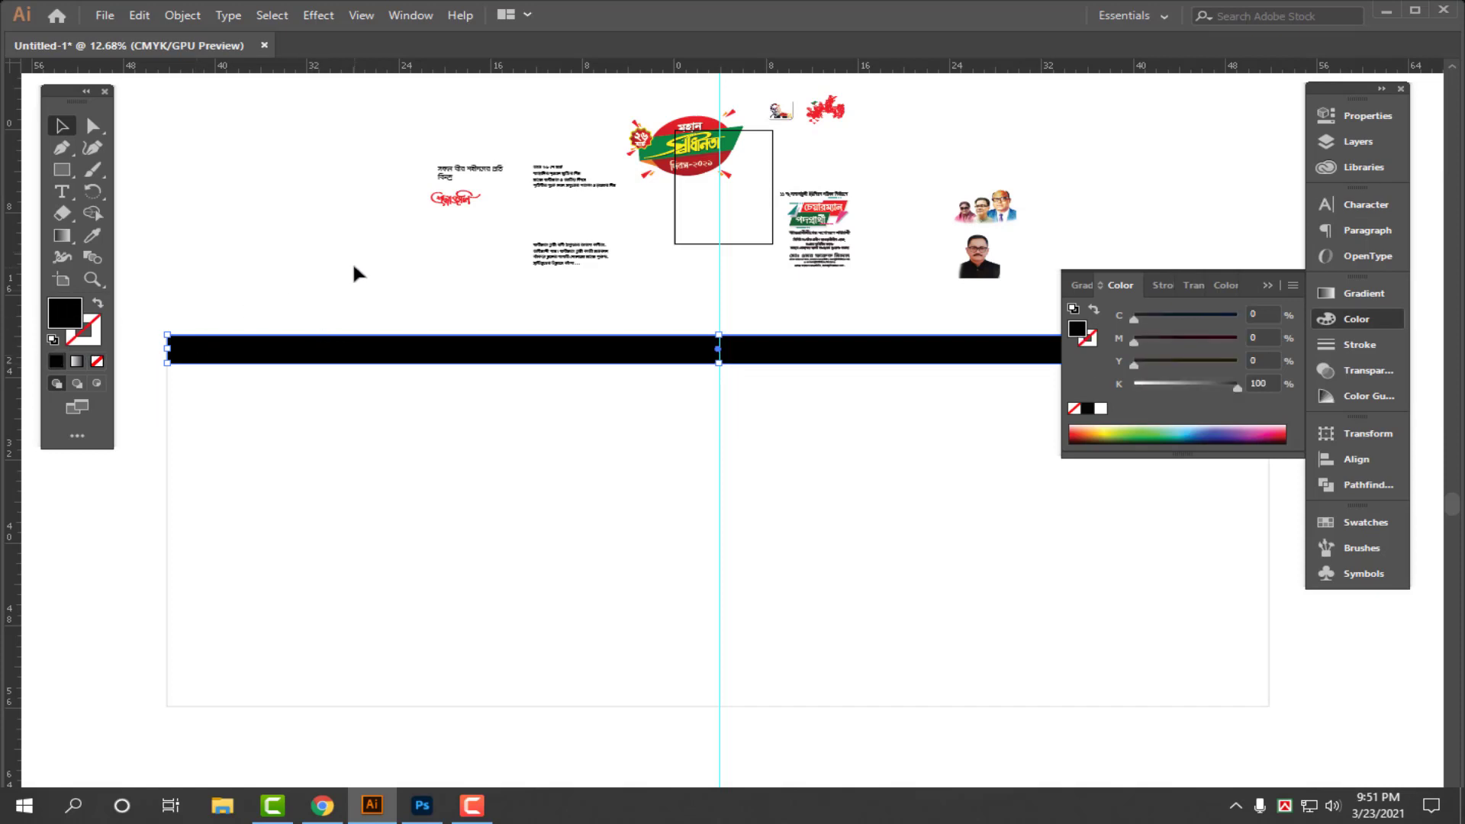
pyautogui.scroll(-1, 343, 381)
pyautogui.click(340, 405)
pyautogui.keyDown('ctrl'); pyautogui.keyDown('alt'); pyautogui.click(725, 260); pyautogui.keyUp('alt'); pyautogui.keyUp('ctrl')
pyautogui.moveTo(685, 246); pyautogui.dragTo(765, 356)
pyautogui.click(641, 405)
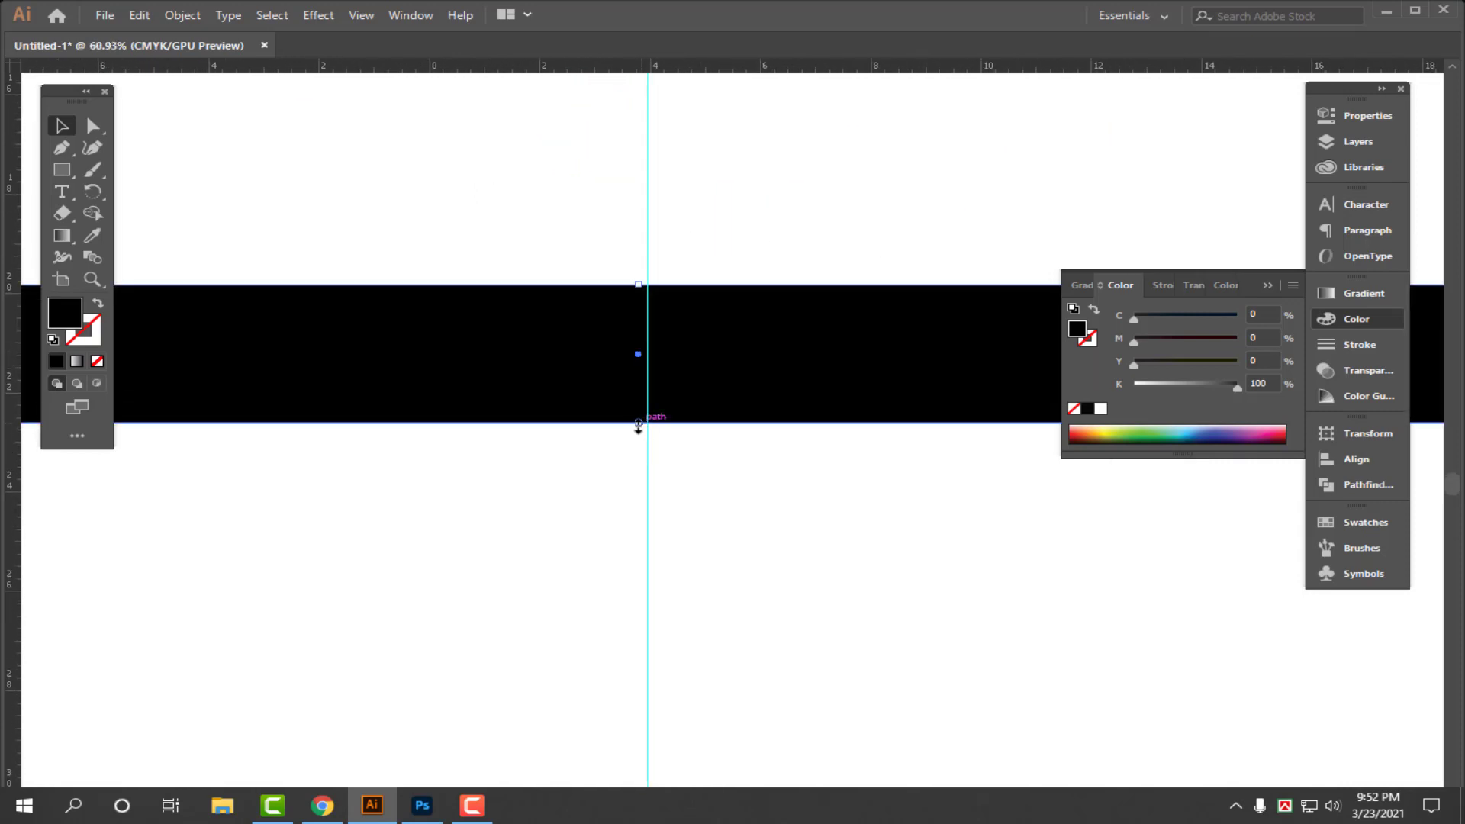
pyautogui.moveTo(1134, 319); pyautogui.dragTo(1298, 332)
pyautogui.moveTo(1234, 385); pyautogui.dragTo(1324, 382)
# - Add placeholder point text on the green bar, enlarge it to about 112 pt and centre-align it
pyautogui.press('t')
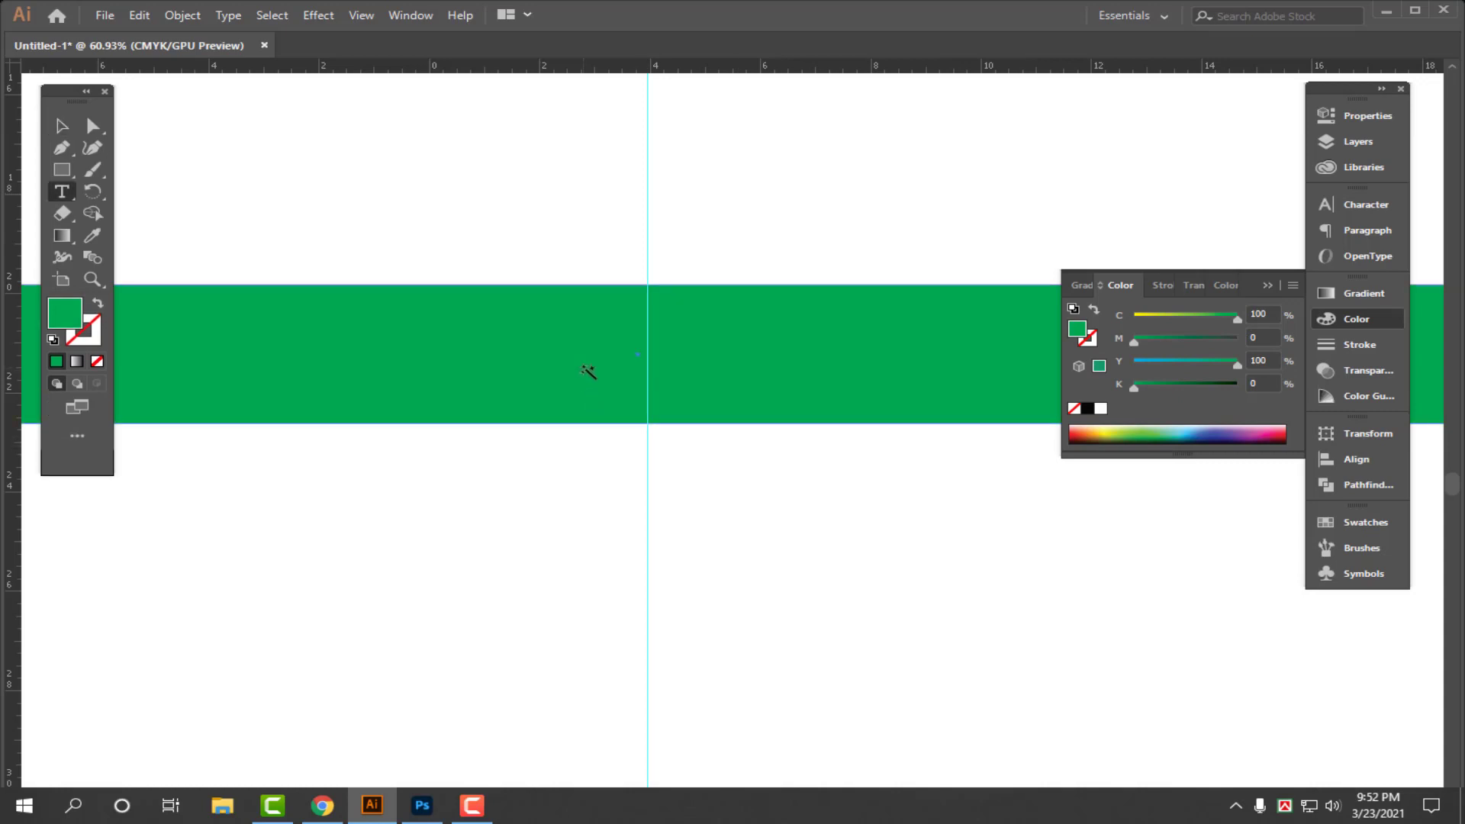
pyautogui.click(589, 371)
pyautogui.press('Escape')
pyautogui.moveTo(654, 368); pyautogui.dragTo(846, 427)
pyautogui.hotkey('ctrl', 'shift', 'c')
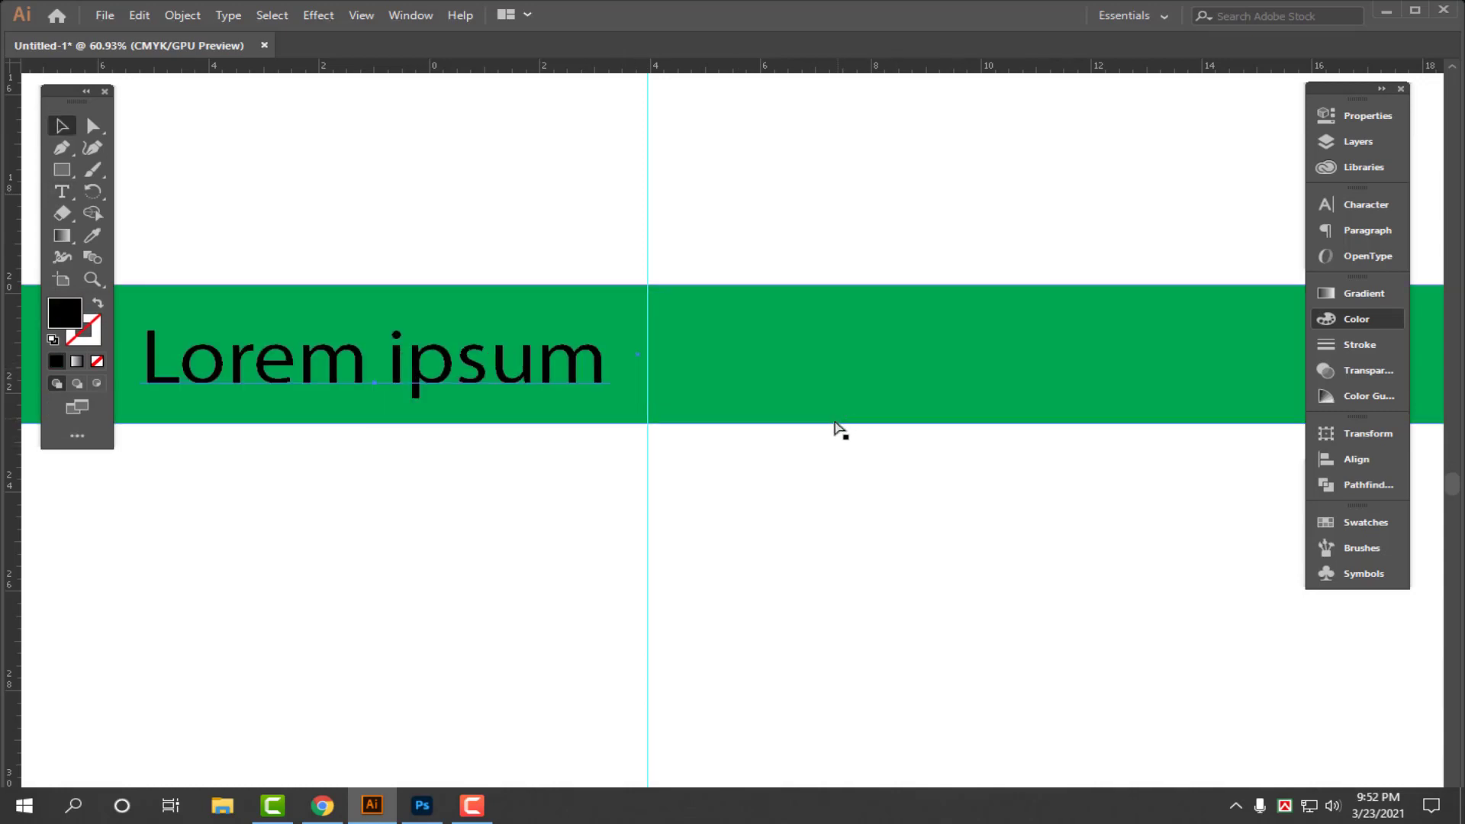
# - Set the placeholder text's font to SutonnyMJ Bold and move the text onto the bar's centre guide
pyautogui.hotkey('ctrl', 't')
pyautogui.click(1209, 222)
pyautogui.write('suto')
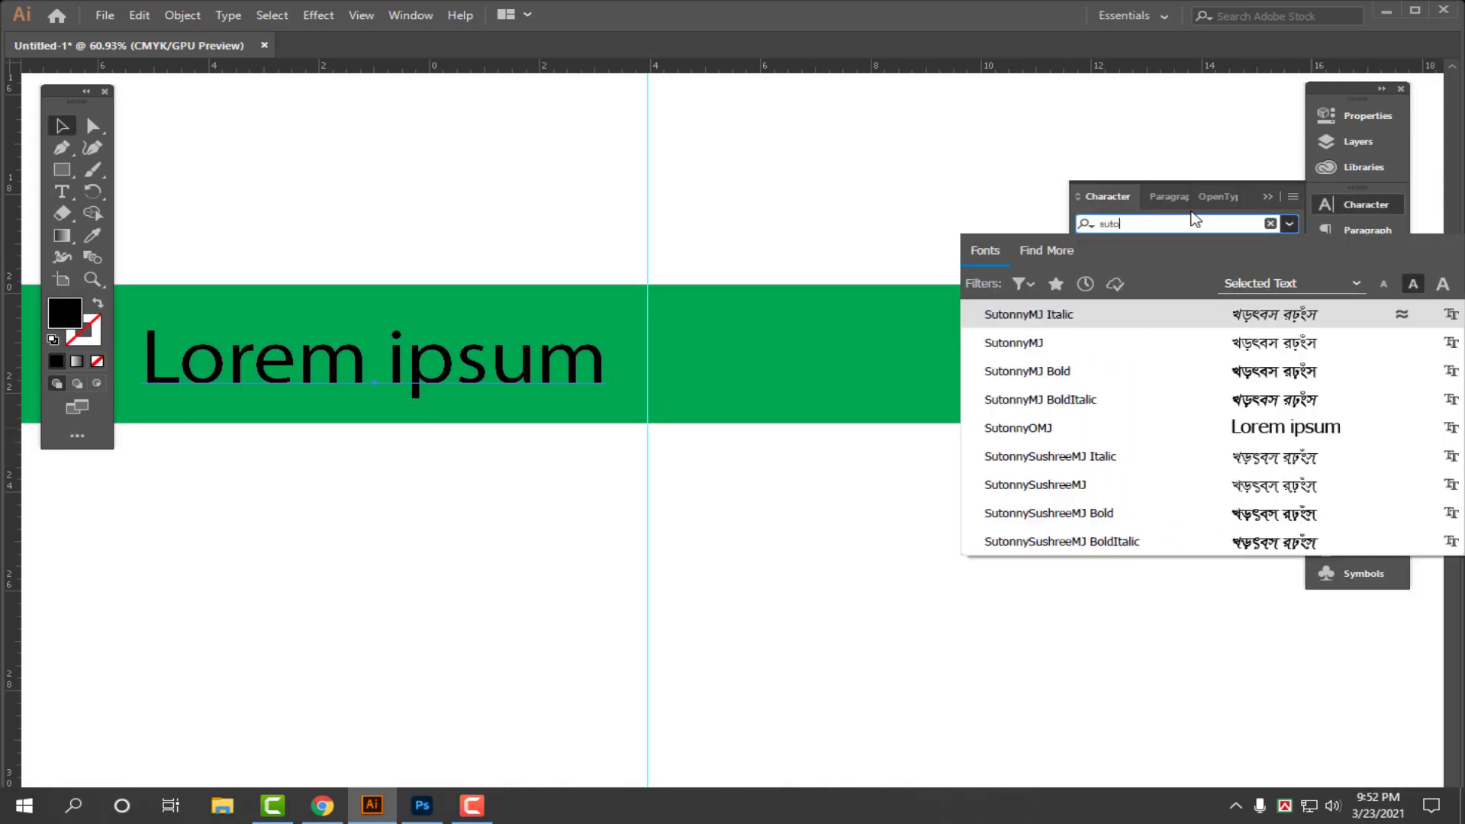
pyautogui.write('nnymj')
pyautogui.click(1259, 371)
pyautogui.moveTo(473, 366); pyautogui.dragTo(738, 374)
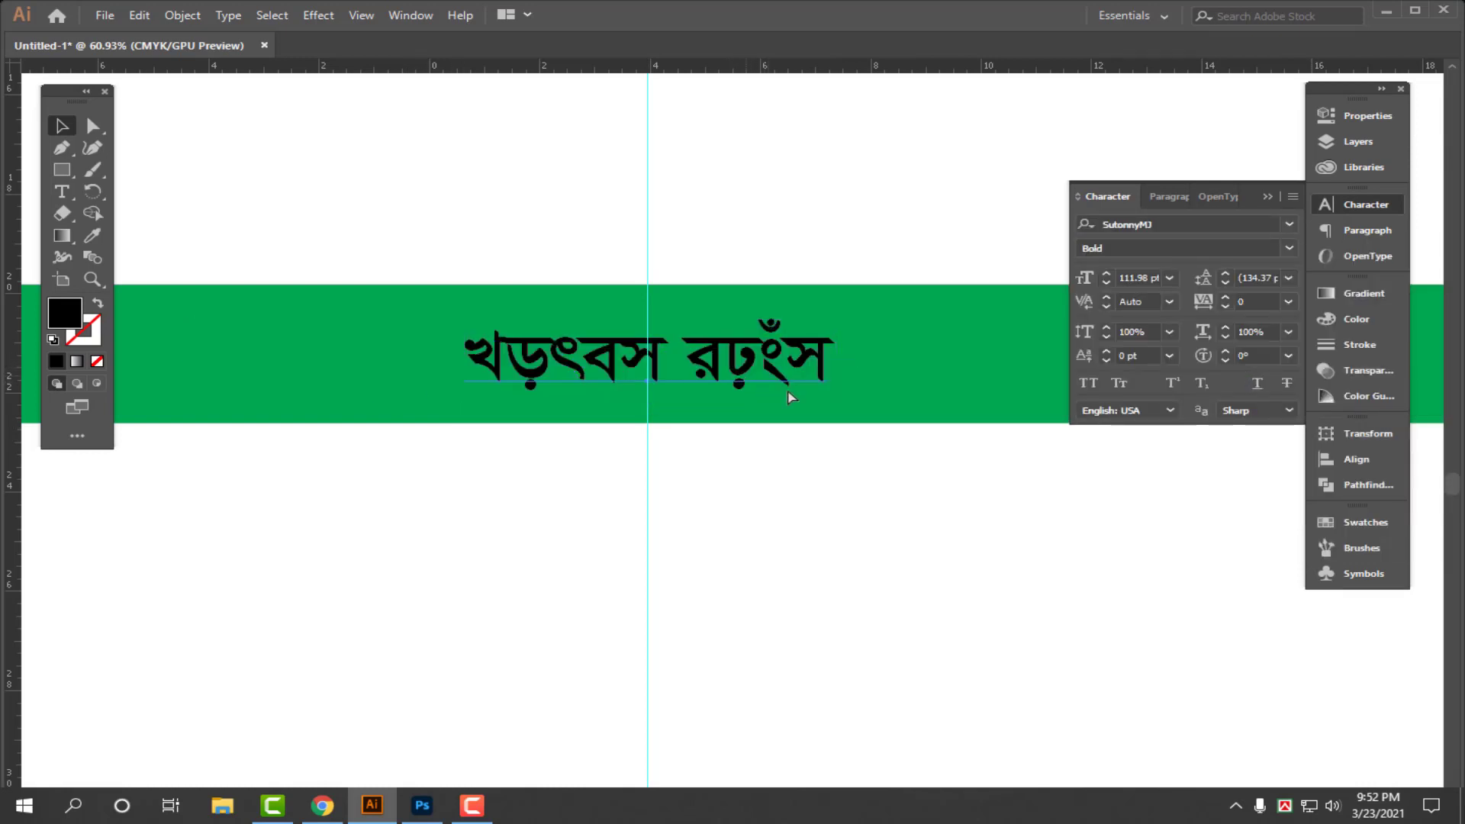
# - Replace the placeholder text on the green bar with "আল্লাহ সর্ব শক্তিমান"
pyautogui.click(1189, 225)
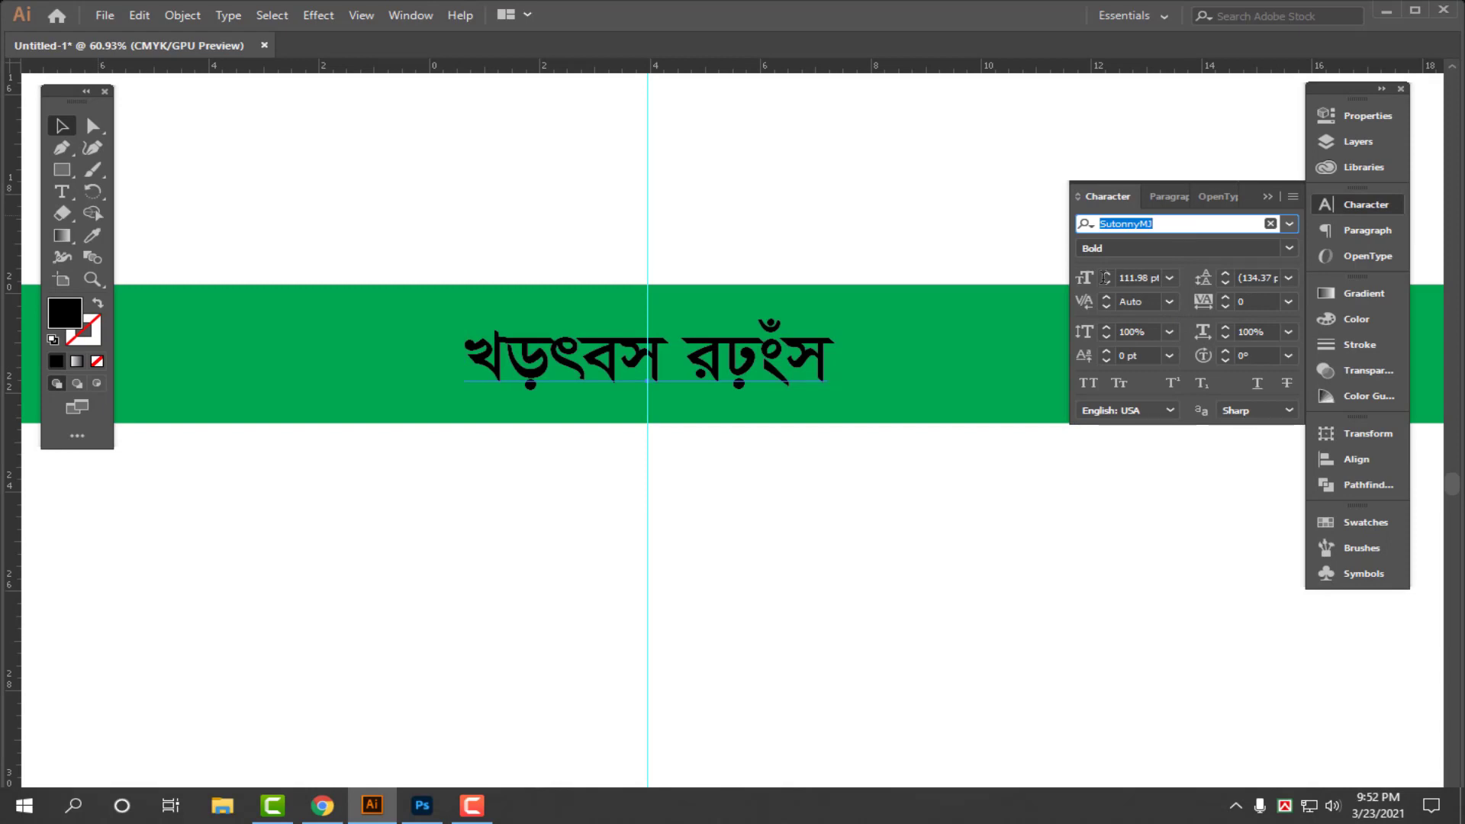
pyautogui.tripleClick(739, 374)
pyautogui.write('Ff')
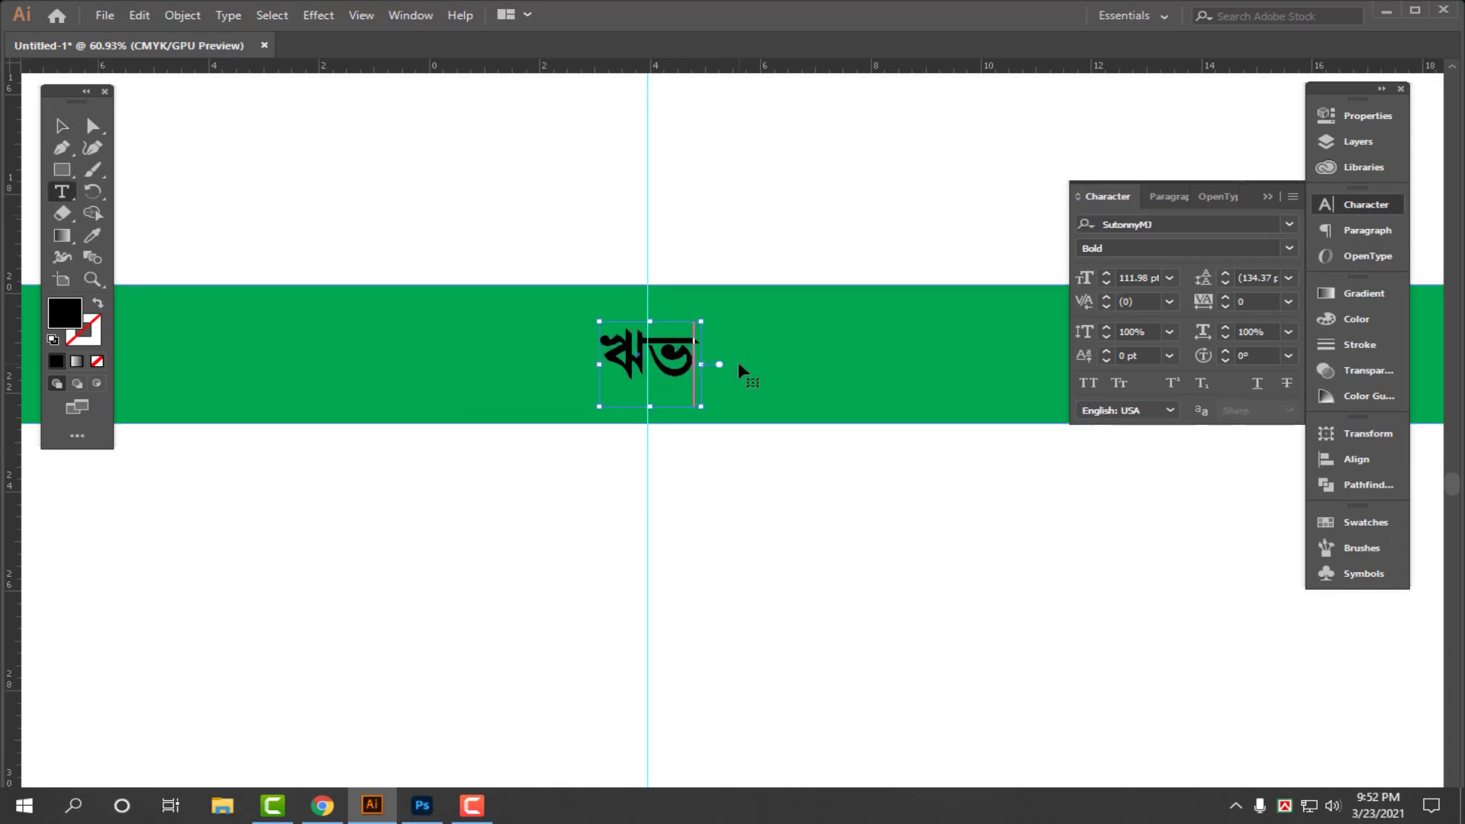
pyautogui.hotkey('ctrl', 'a')
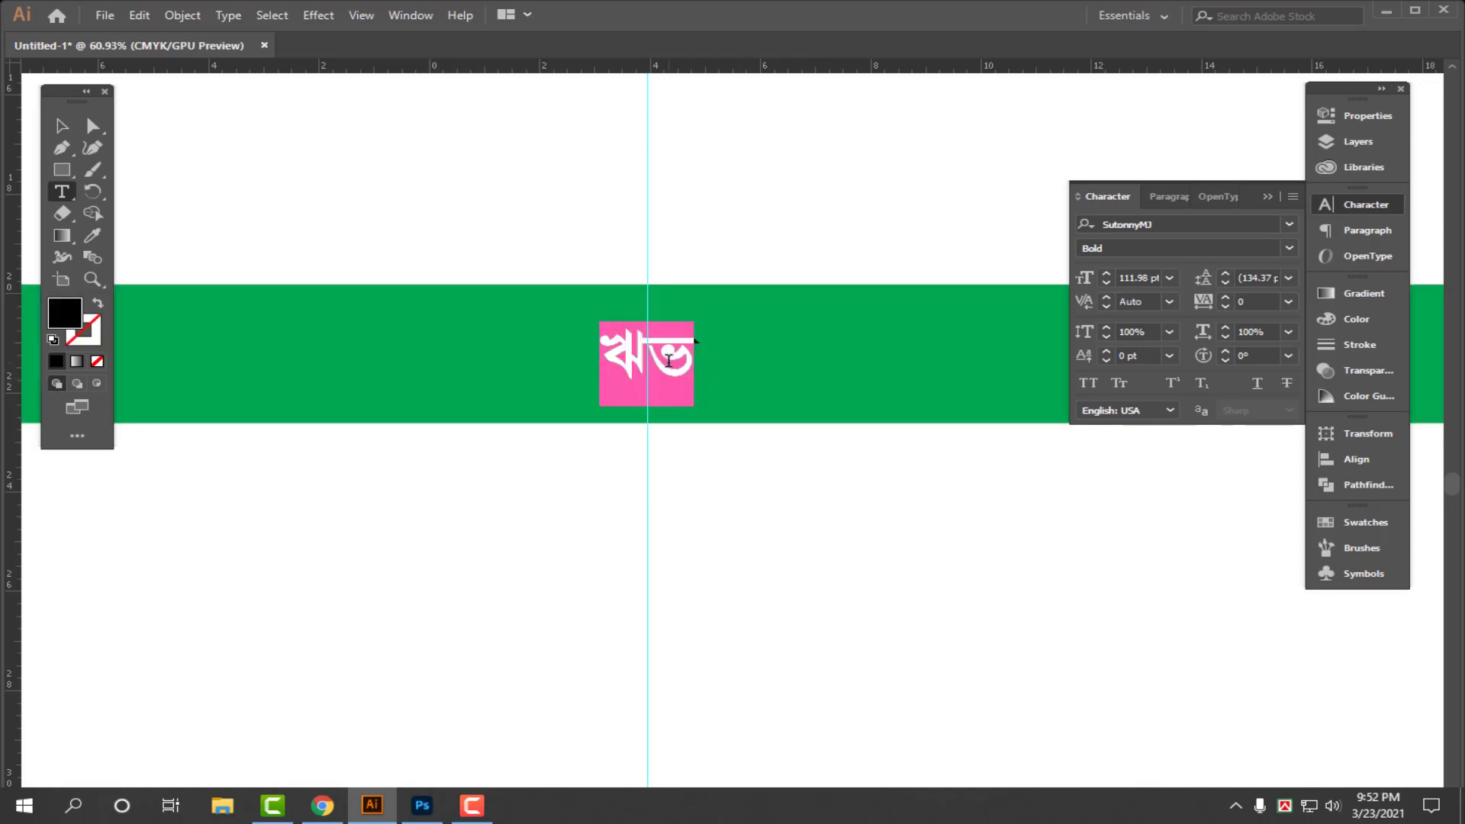
pyautogui.write('আল্লা')
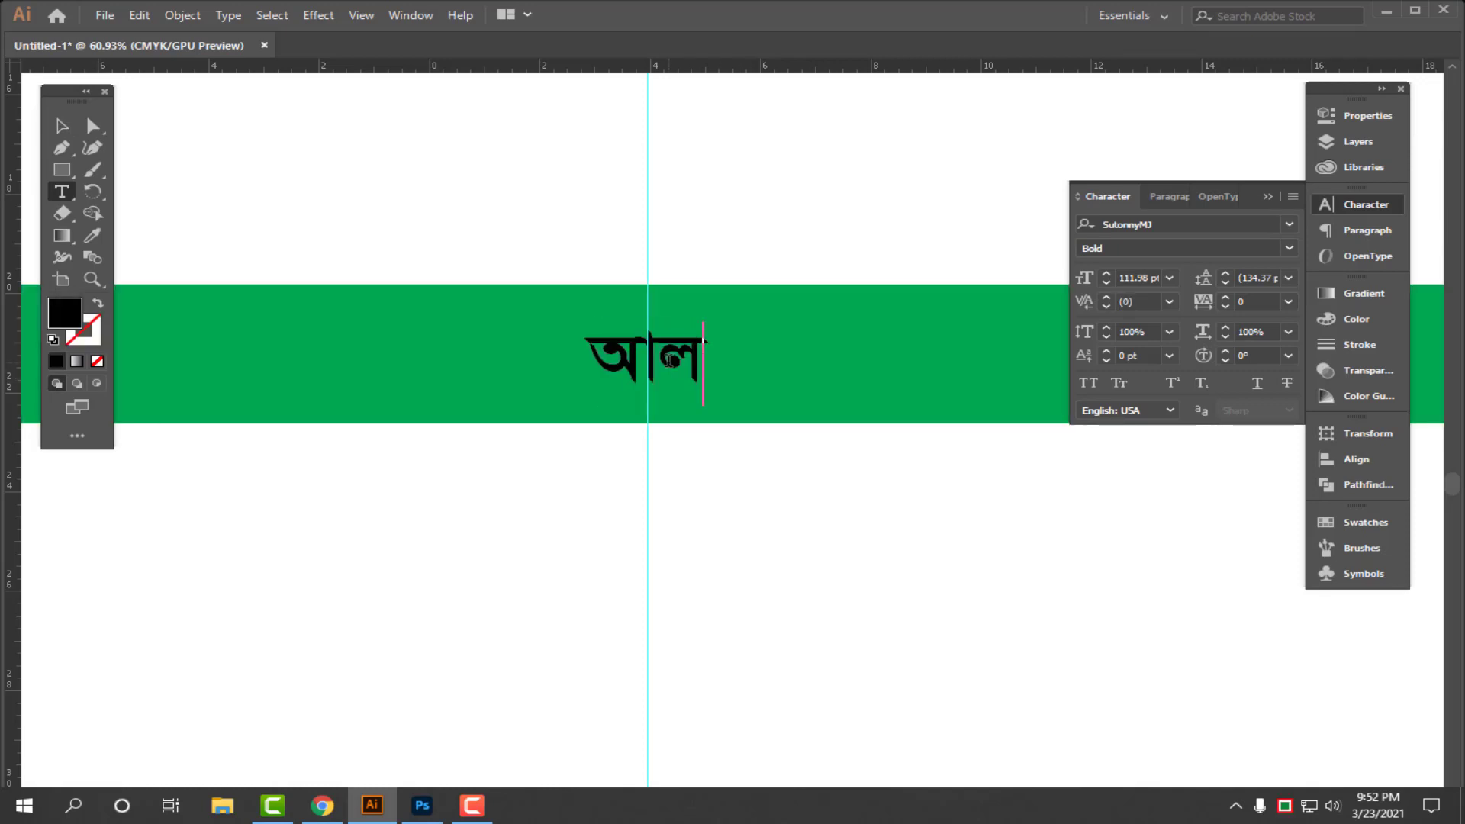
pyautogui.write('হ স')
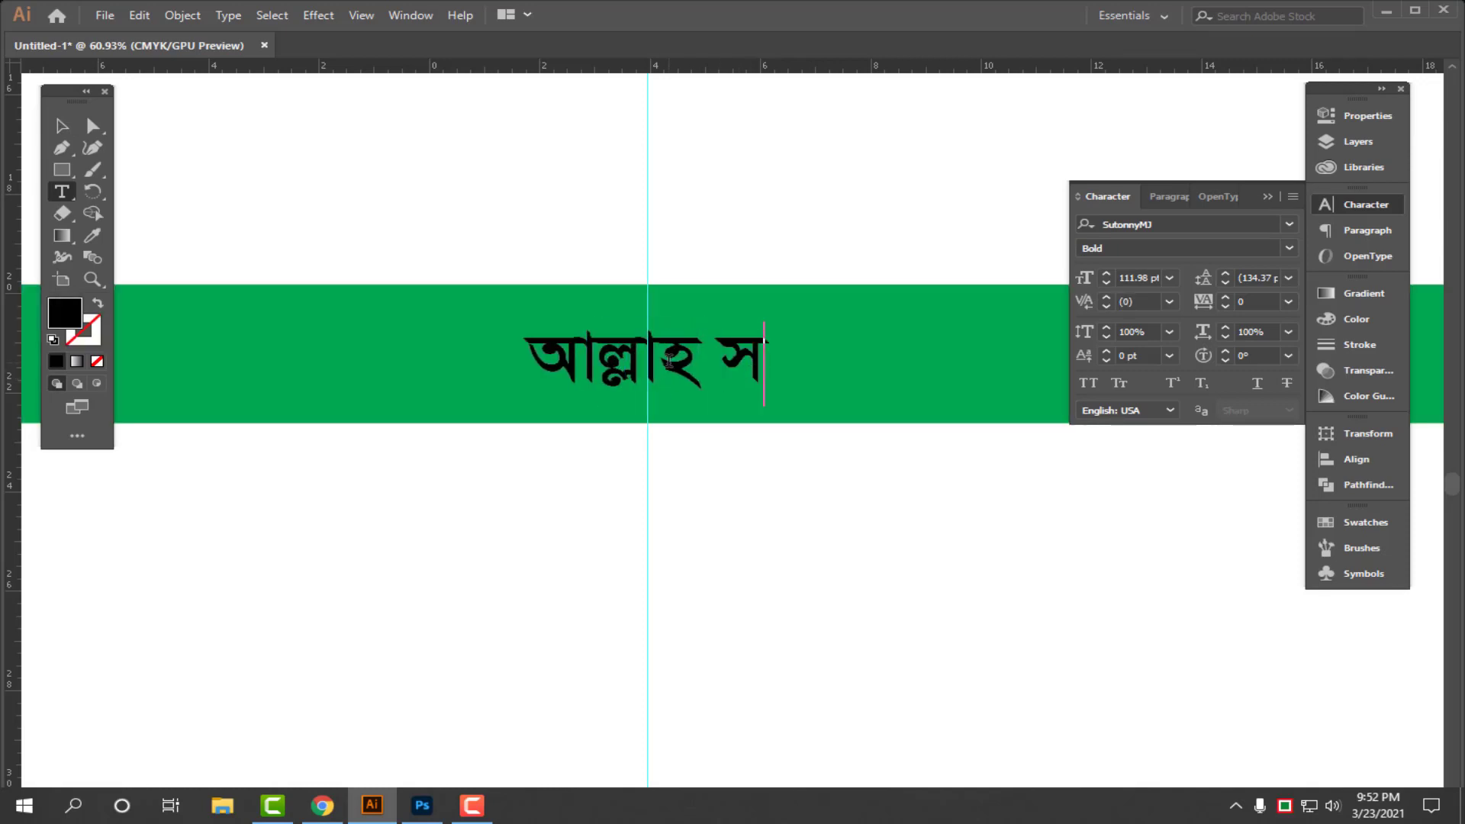
pyautogui.write('র্ব শকি্তিমান')
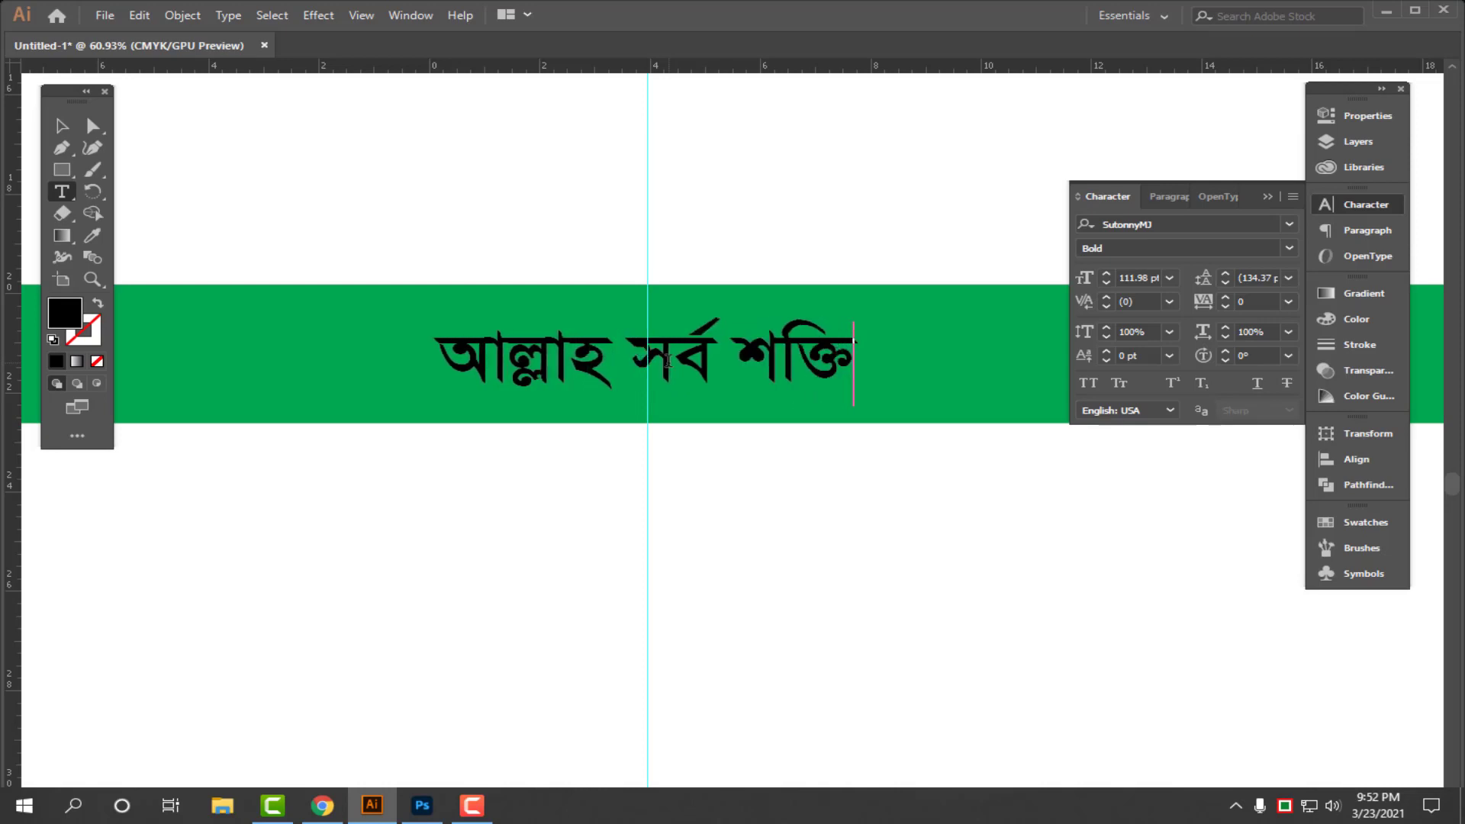
pyautogui.press('Escape')
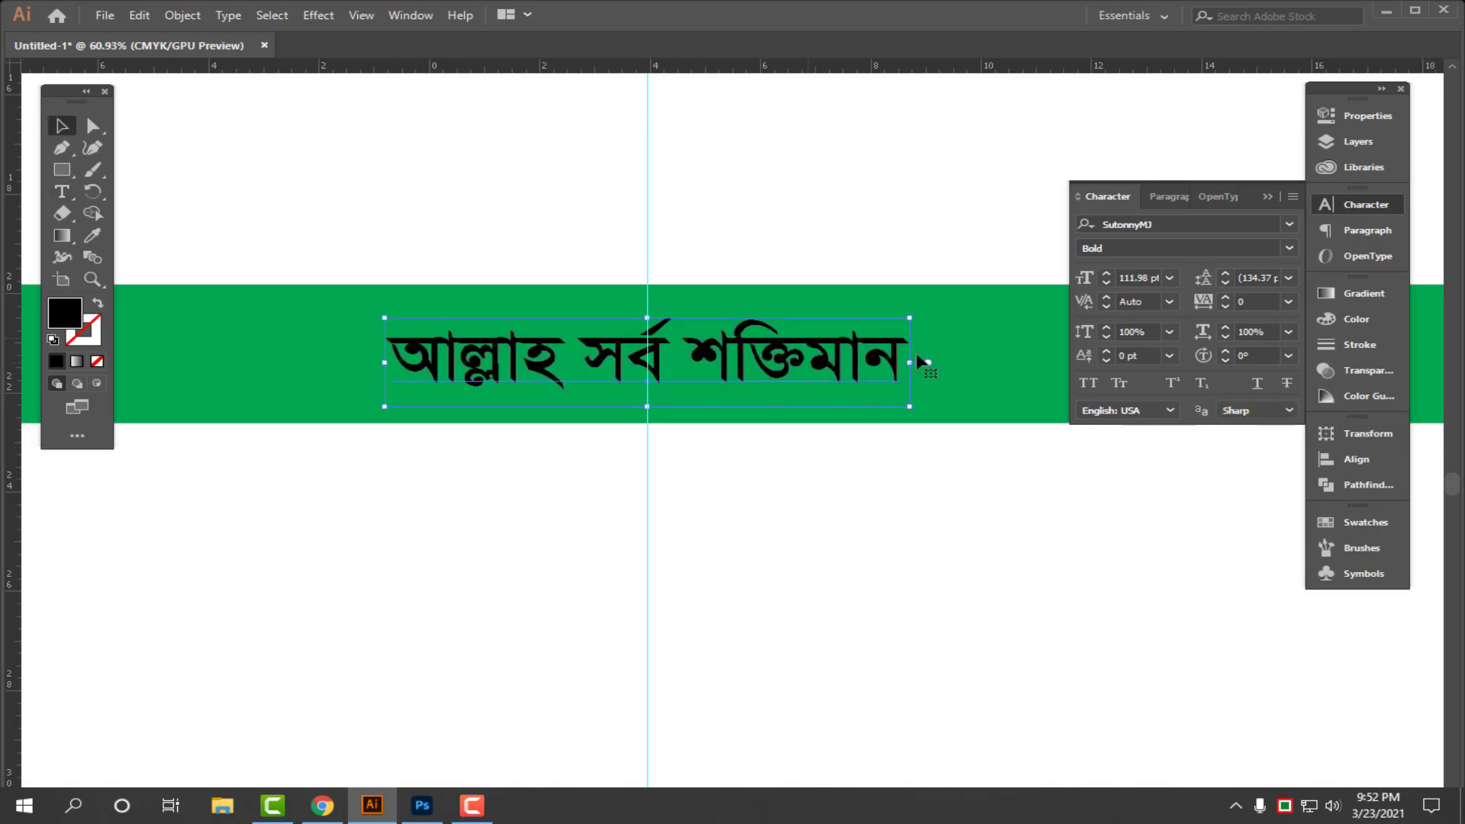
# - Fill the bar's central text with white and scale it down about its centre to about 7.7 in wide
pyautogui.click(1355, 320)
pyautogui.click(1100, 409)
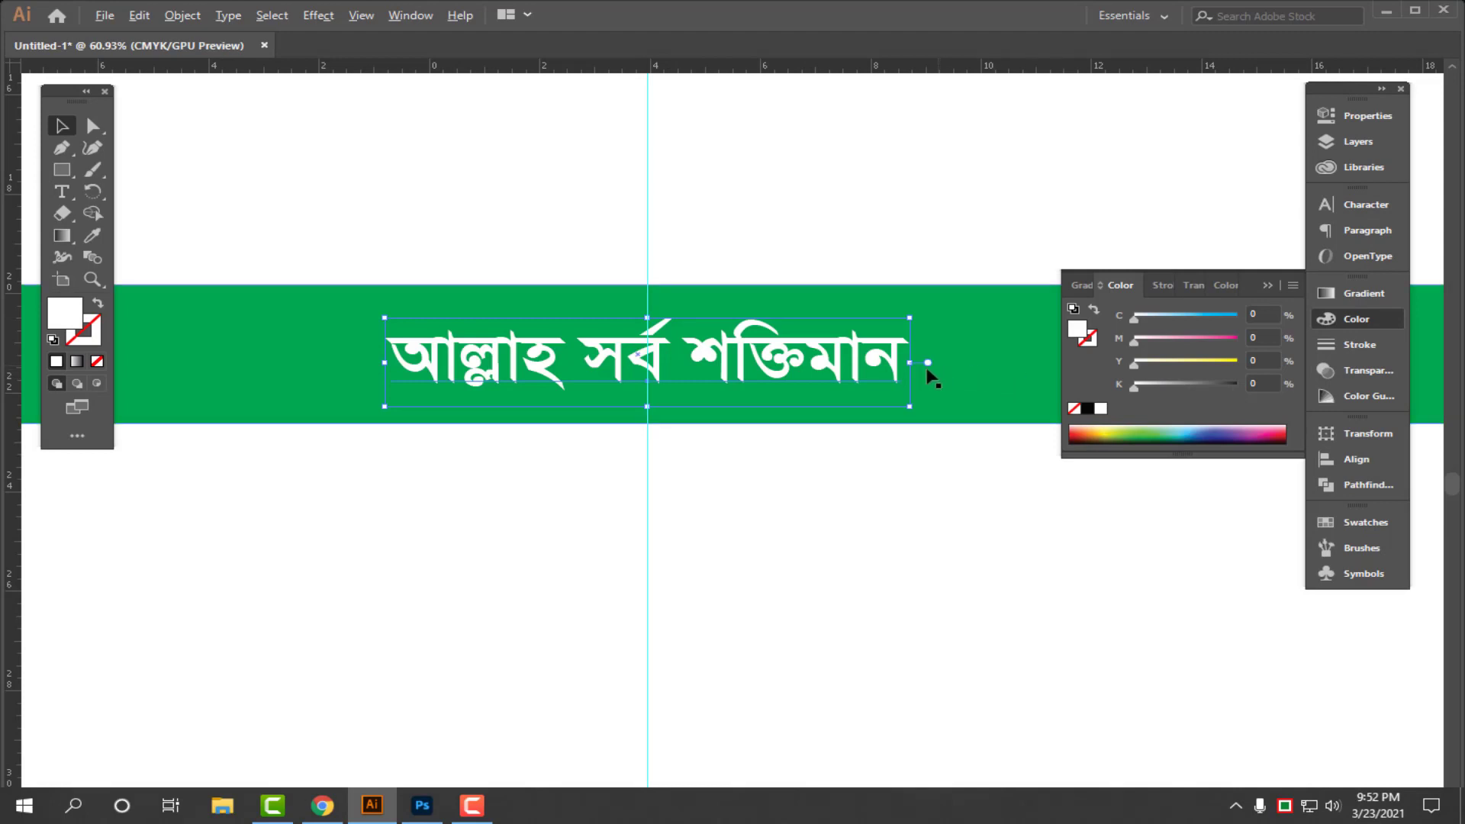
pyautogui.moveTo(909, 363); pyautogui.dragTo(685, 328)
pyautogui.scroll(-5, 713, 402)
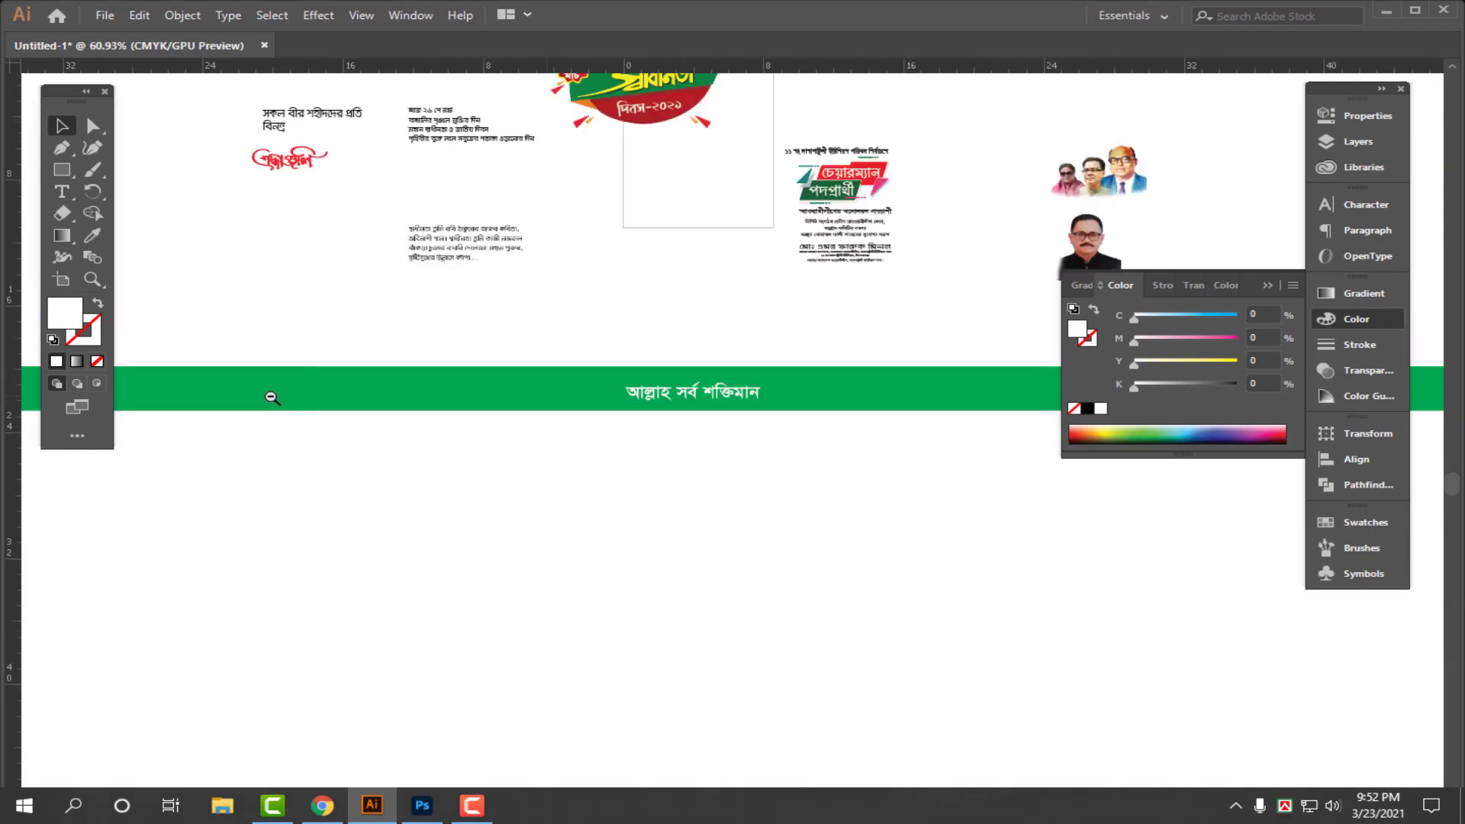
# - Place a copy of the white text near the green bar's left end and change its wording to "জয় বাংলা"
pyautogui.click(937, 357)
pyautogui.moveTo(937, 358); pyautogui.dragTo(419, 355)
pyautogui.click(383, 330)
pyautogui.press('t')
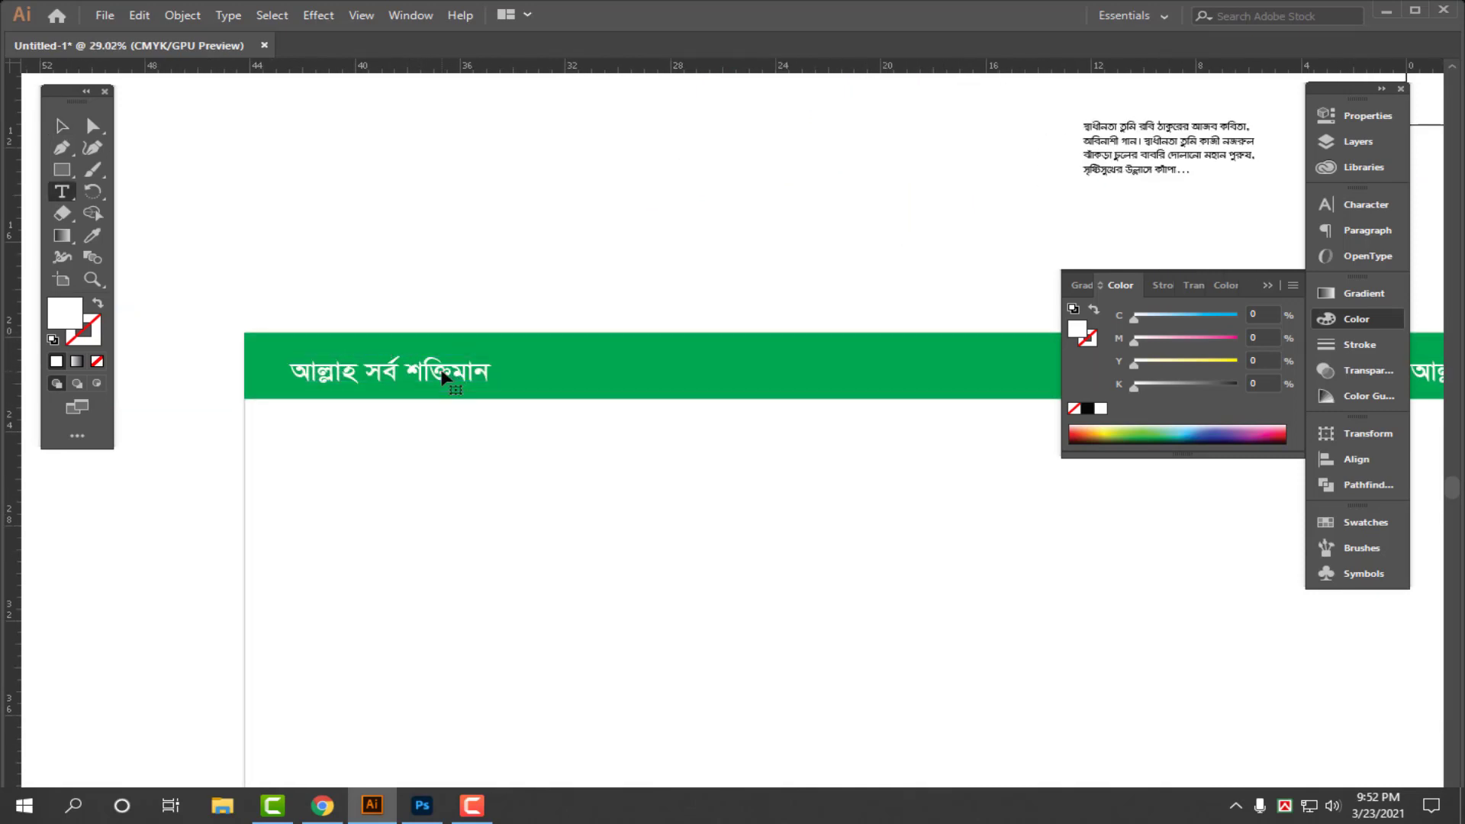
pyautogui.tripleClick(445, 379)
pyautogui.press('BackSpace')
pyautogui.write('জয় বা')
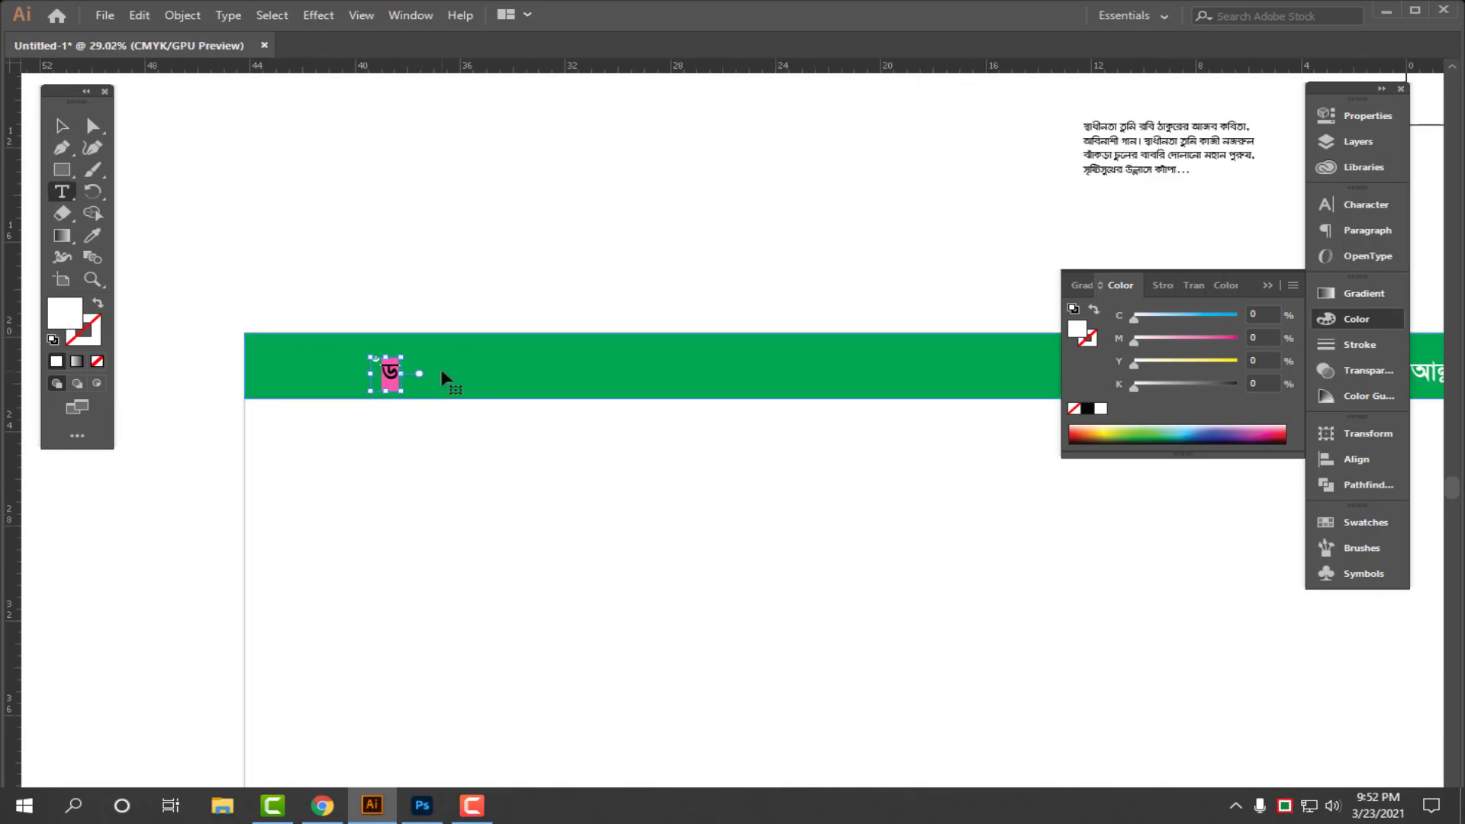
pyautogui.write('ংলা')
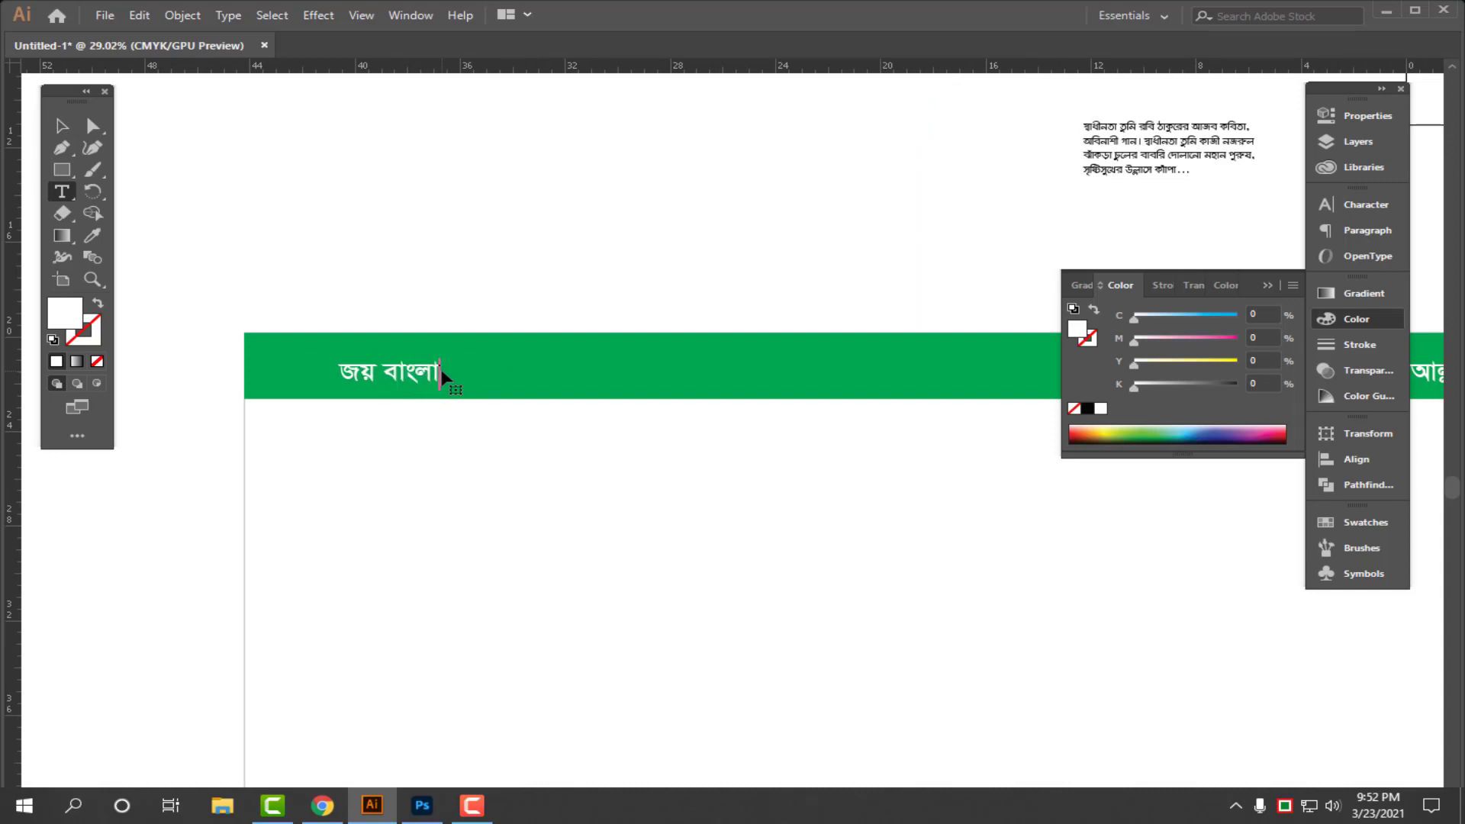
# - Enlarge the "জয় বাংলা" text to about 5.5 in wide near the bar's left end and place a copy near the right end
pyautogui.press('Escape')
pyautogui.moveTo(442, 374); pyautogui.dragTo(405, 373)
pyautogui.scroll(-5, 557, 271)
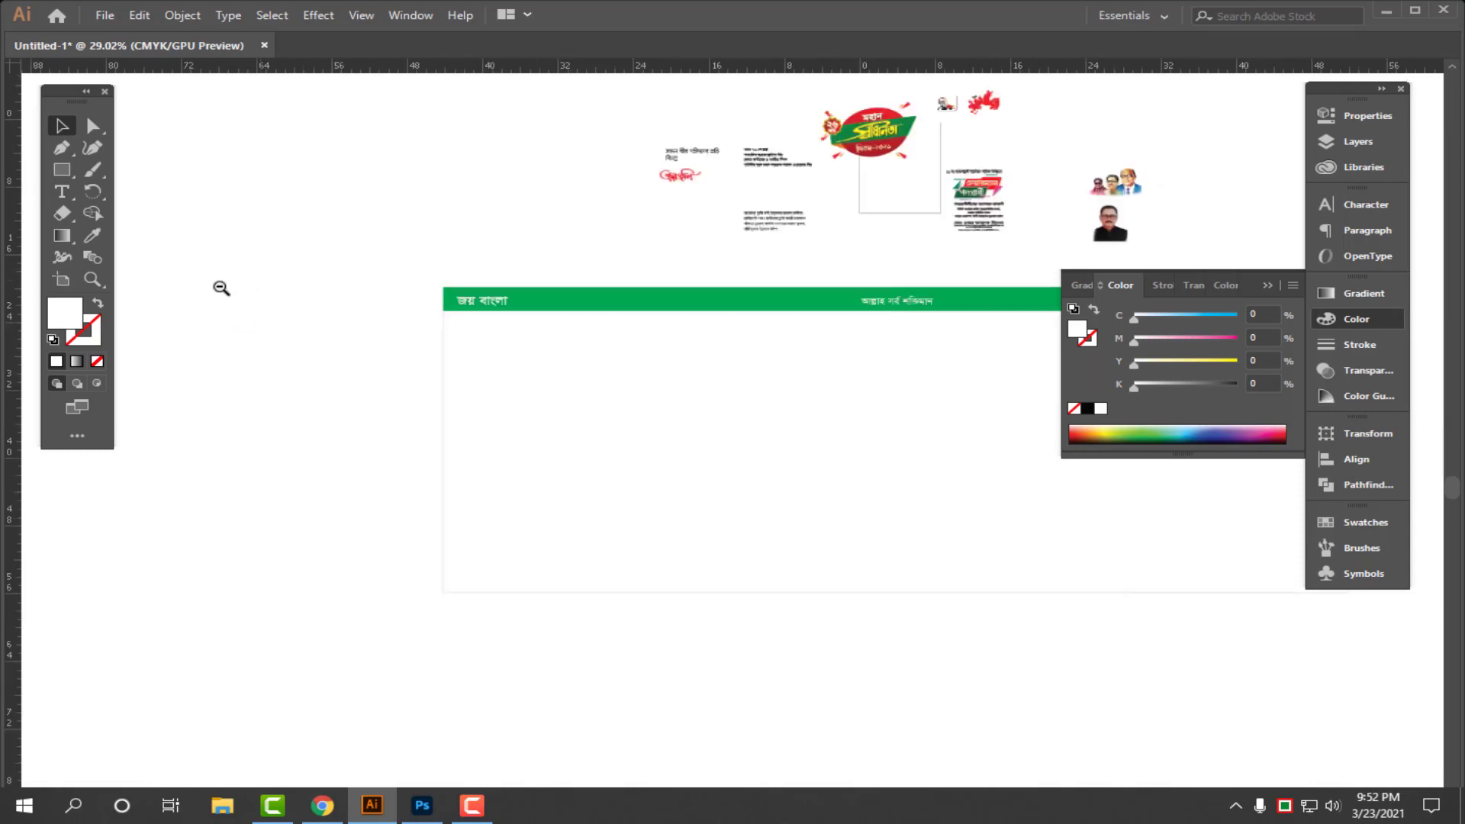
pyautogui.hscroll(3, 670, 305)
pyautogui.moveTo(254, 281); pyautogui.dragTo(1014, 343)
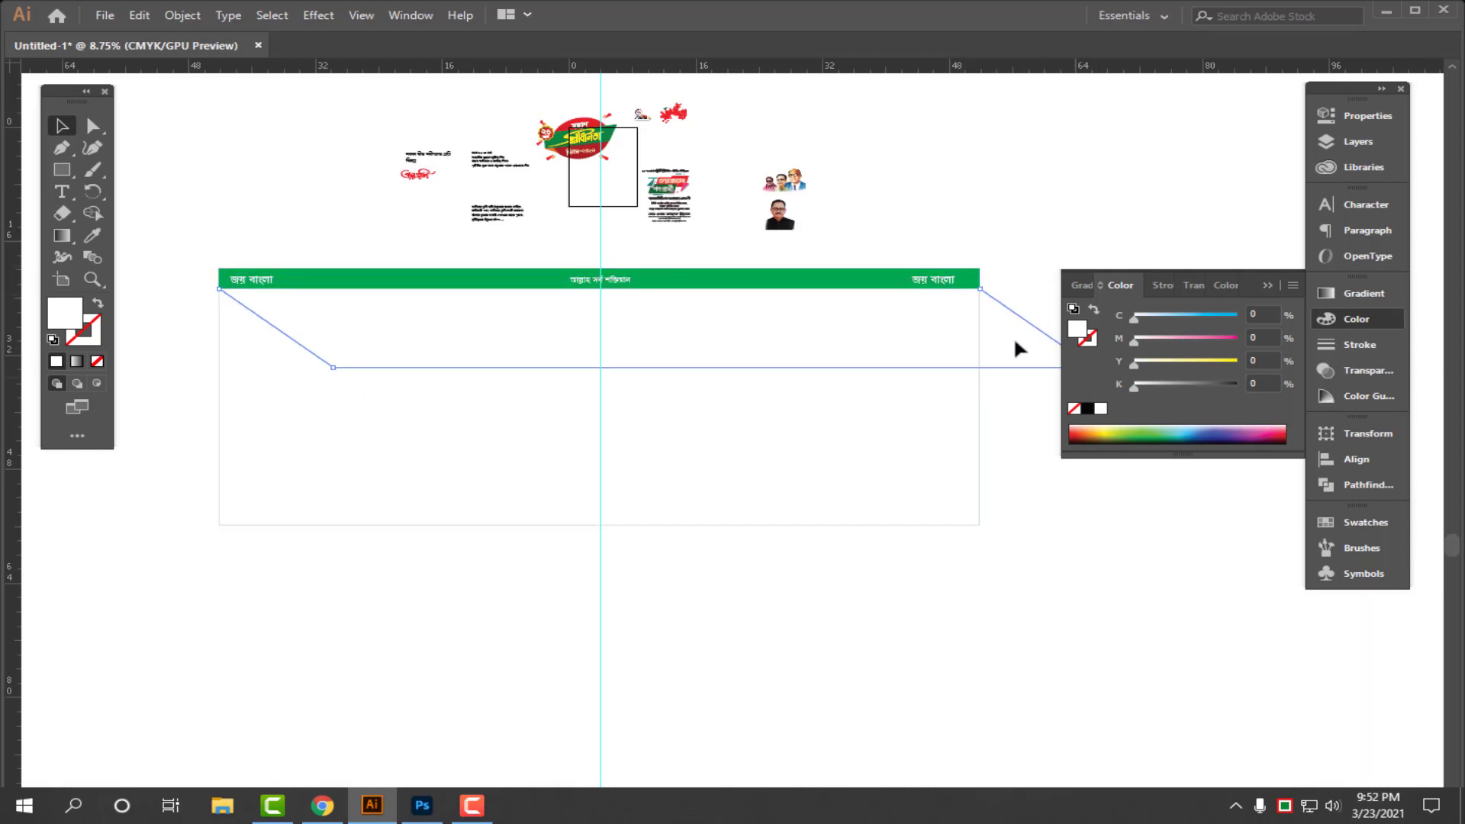
pyautogui.scroll(2, 925, 242)
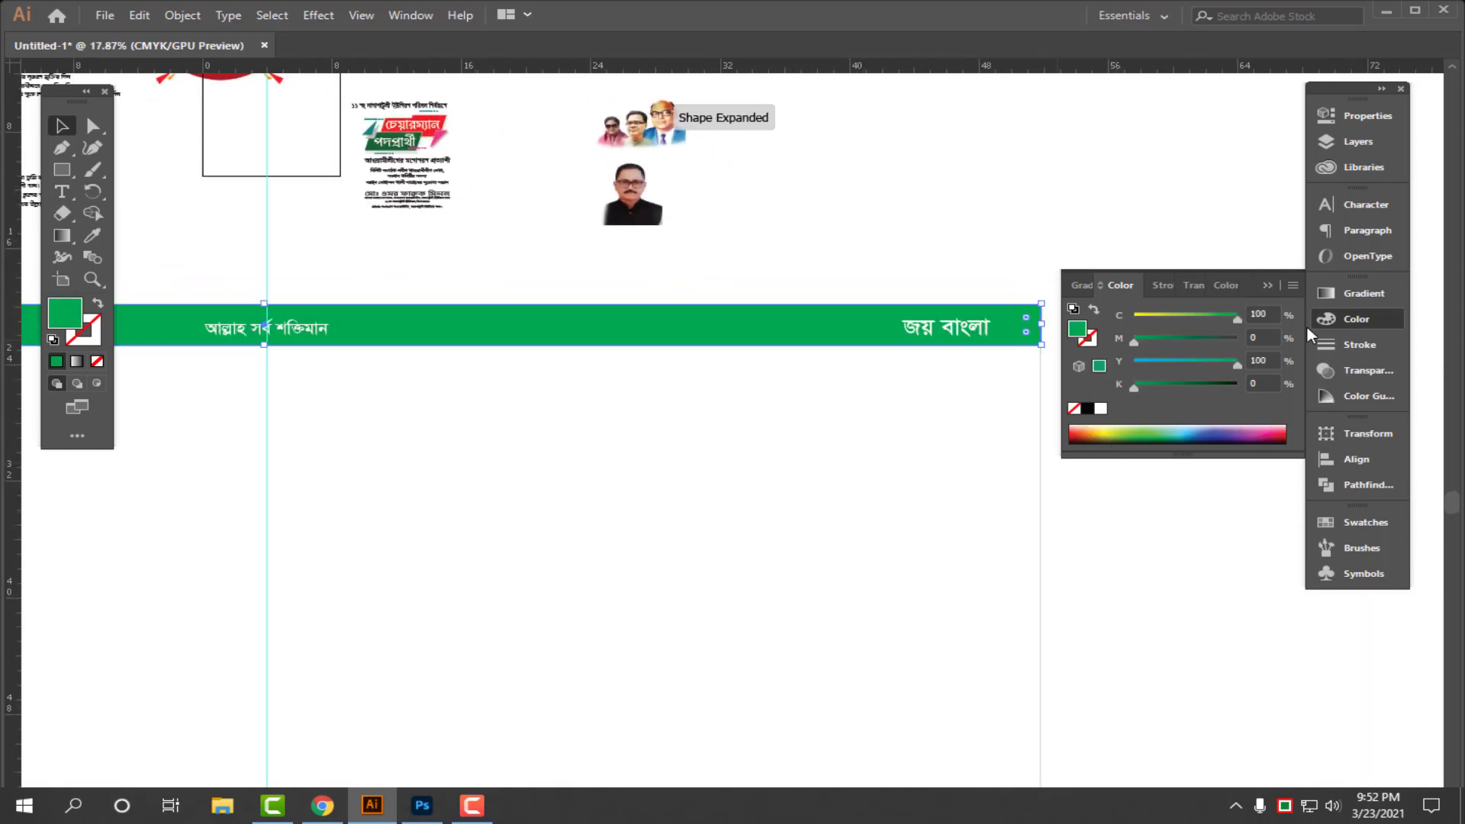
pyautogui.click(1146, 210)
# - Hide all floating panels to clear the canvas around the green bar's right end
pyautogui.press('Tab')
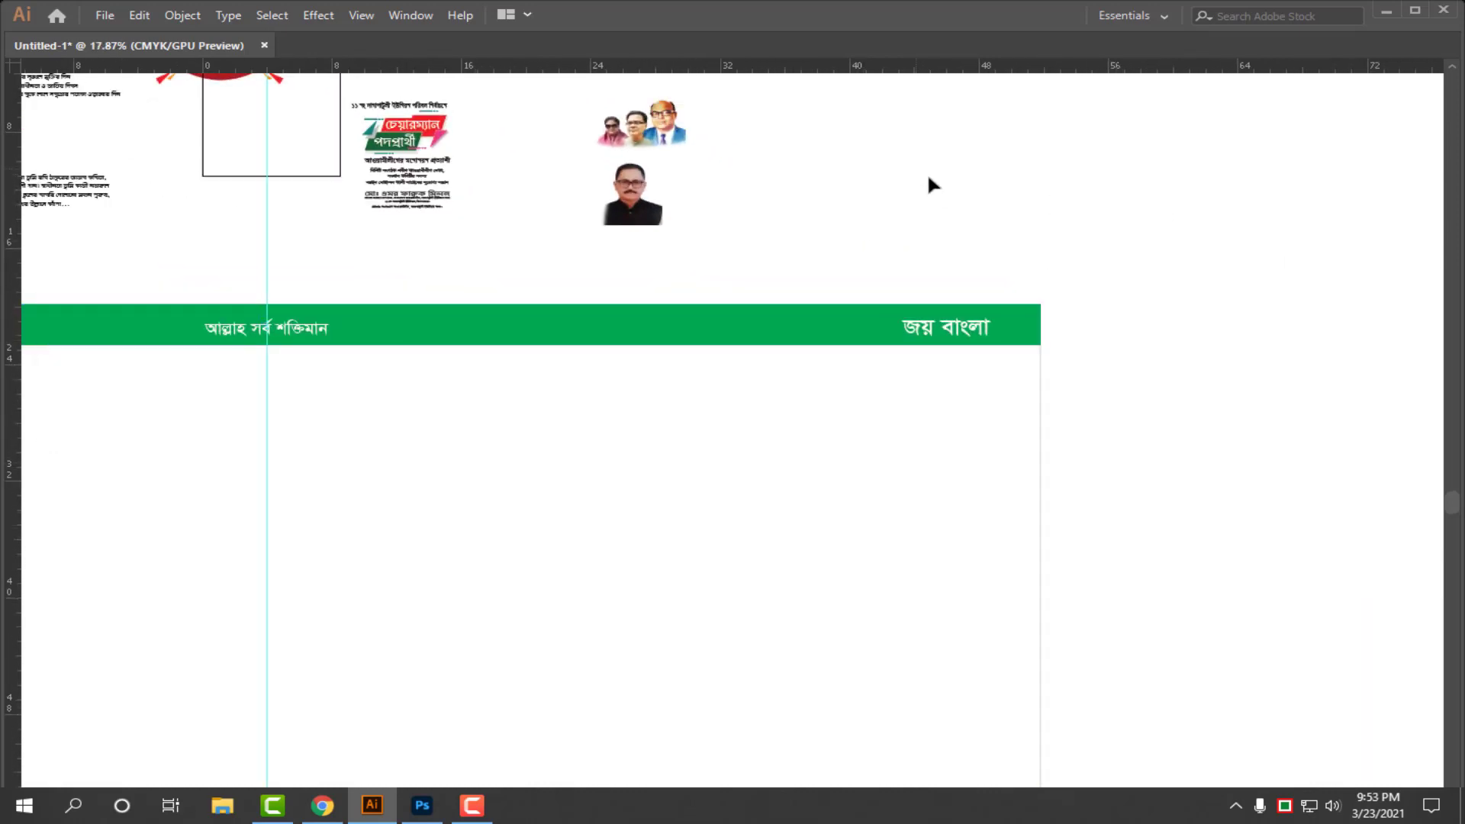
pyautogui.press('Tab')
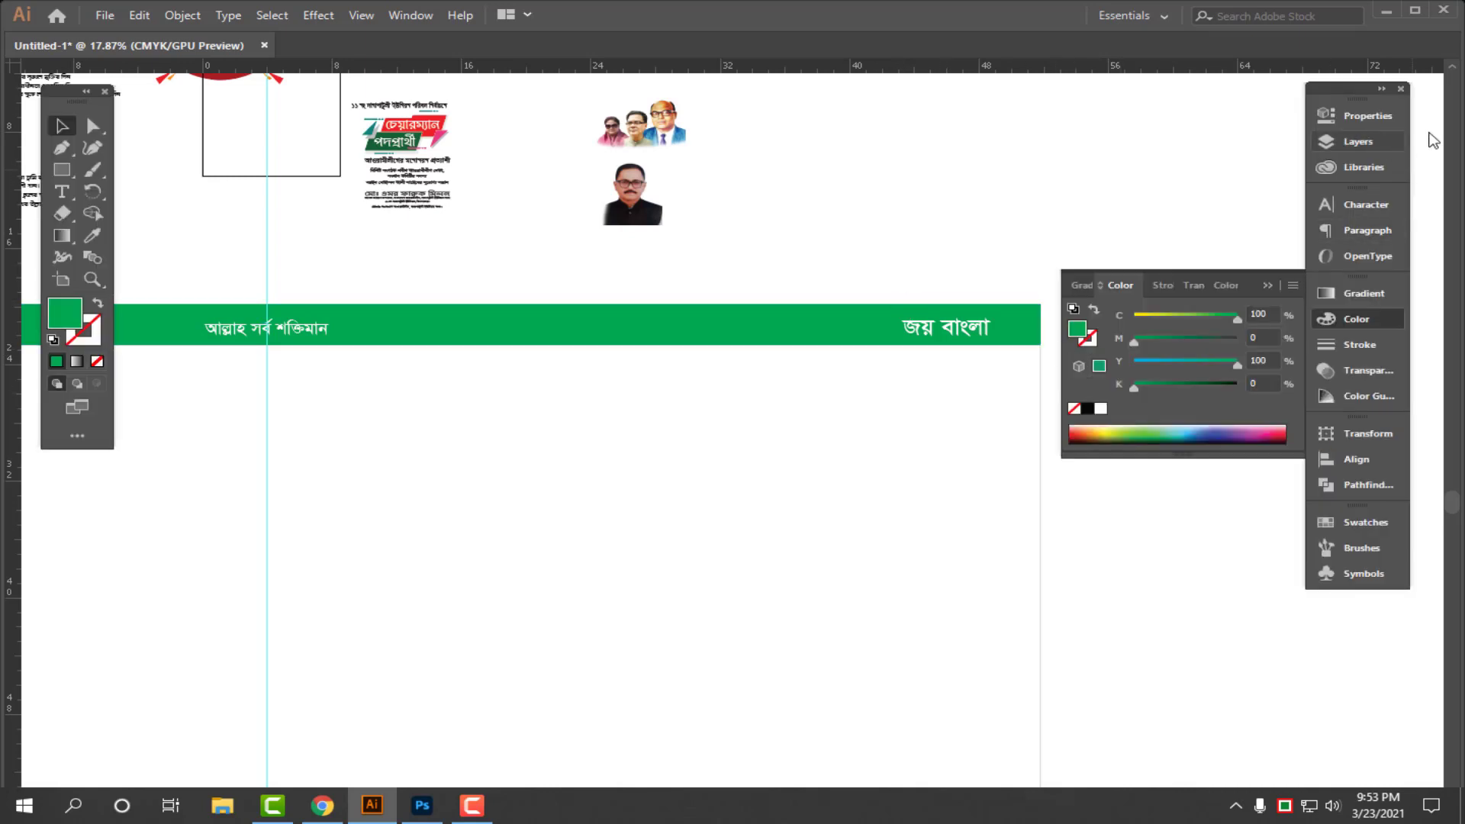
pyautogui.press('Tab')
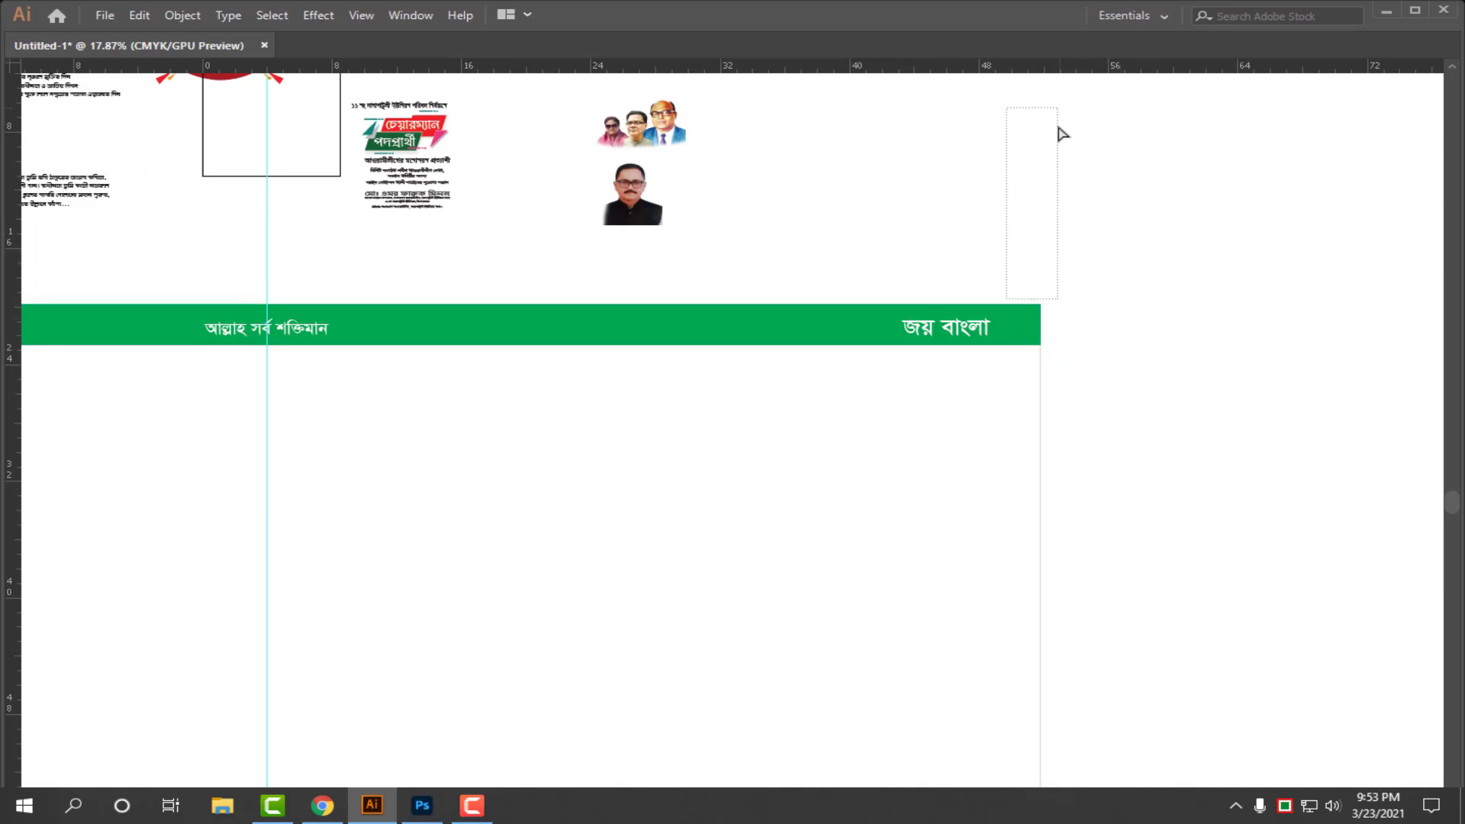
pyautogui.press('Tab')
pyautogui.press('Tab')
# - Change the word "বাংলা" in the text at the bar's right end so that it reads "জয় বঙ্গবন্ধু"
pyautogui.press('z')
pyautogui.click(988, 341)
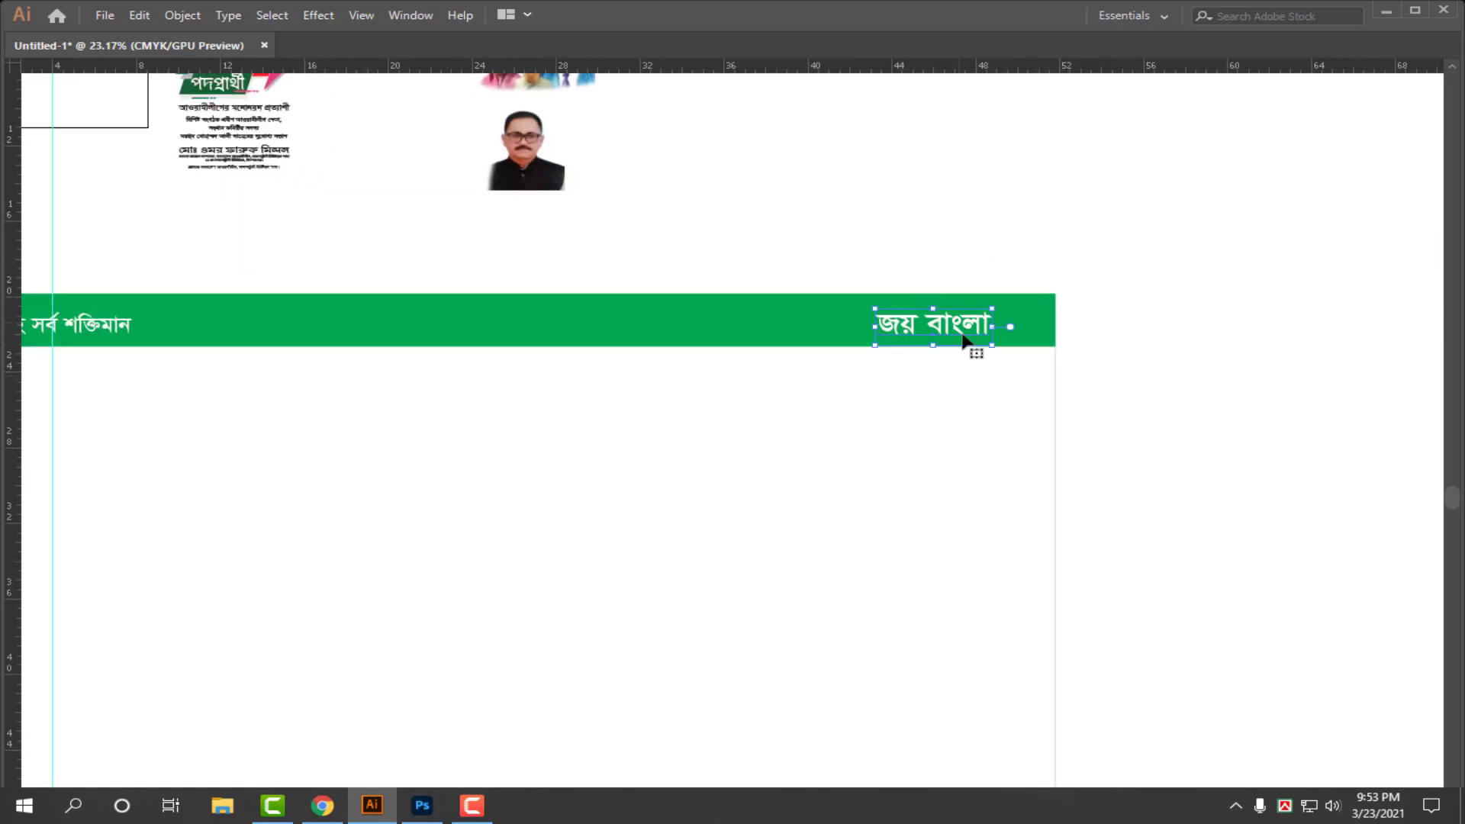
pyautogui.tripleClick(963, 333)
pyautogui.moveTo(925, 325); pyautogui.dragTo(1066, 328)
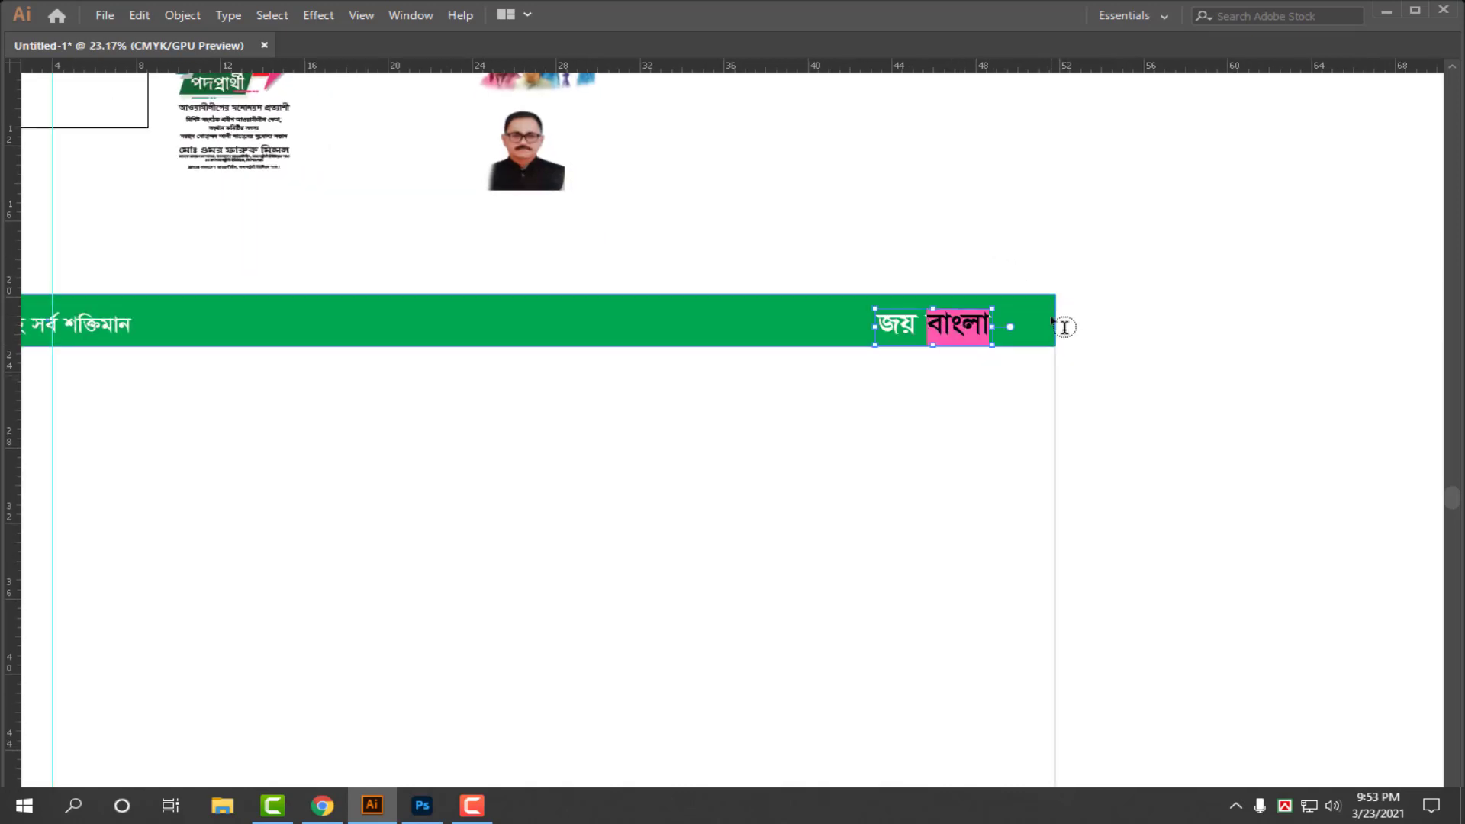
pyautogui.write('বঙ্গবন্ধু')
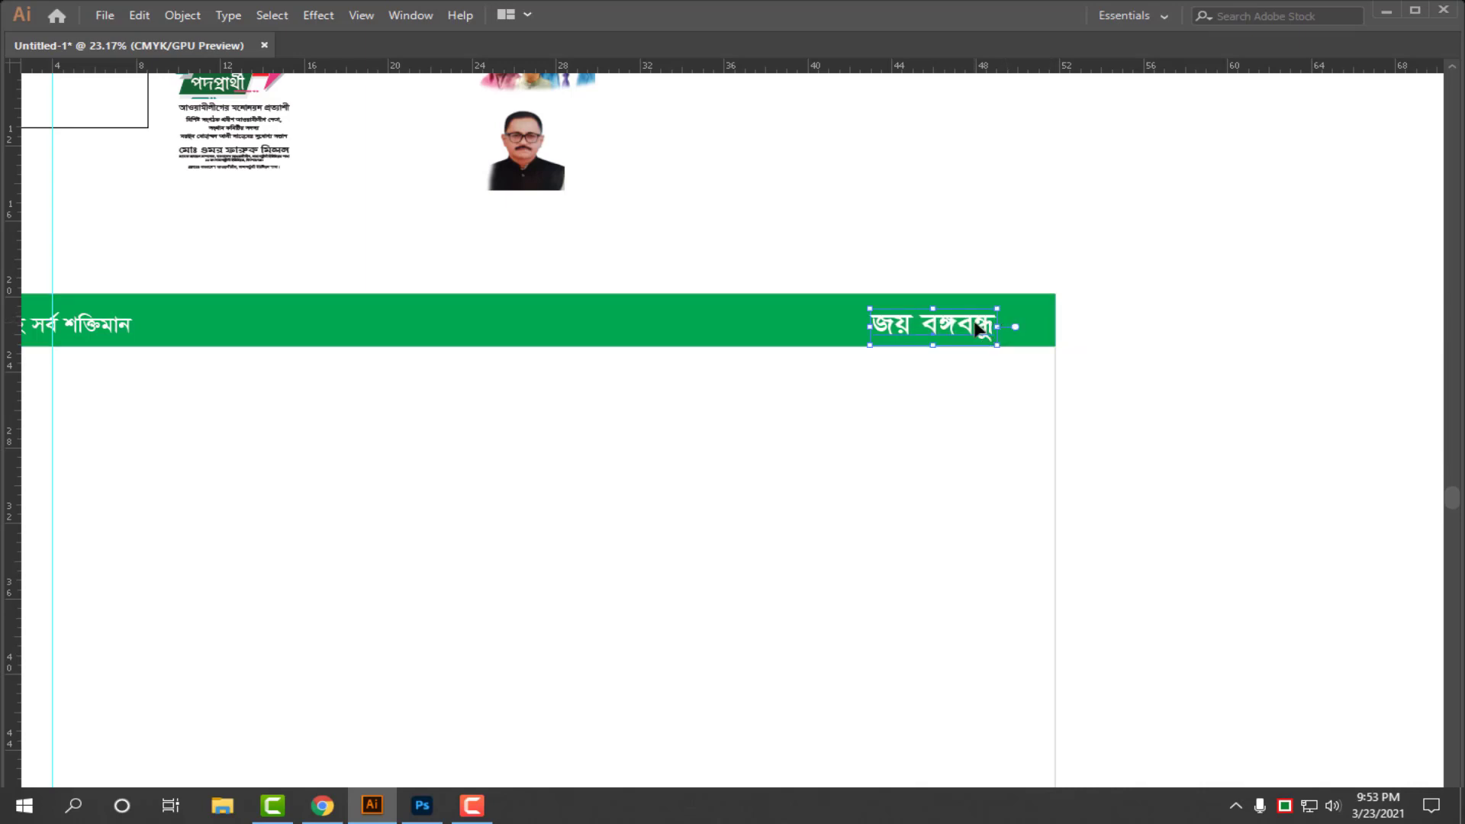
pyautogui.press('Escape')
pyautogui.scroll(-6, 978, 217)
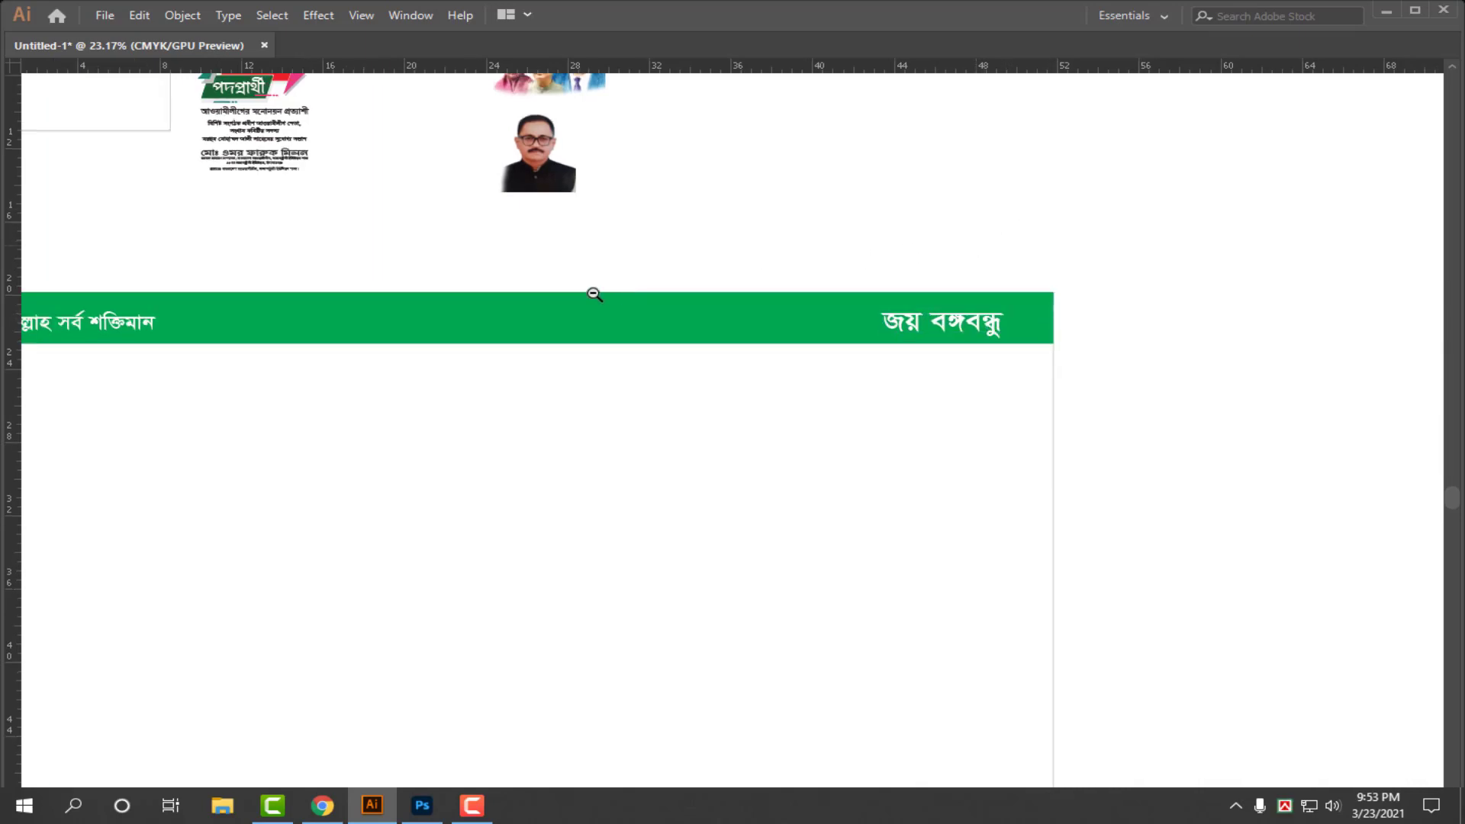
pyautogui.scroll(4, 905, 251)
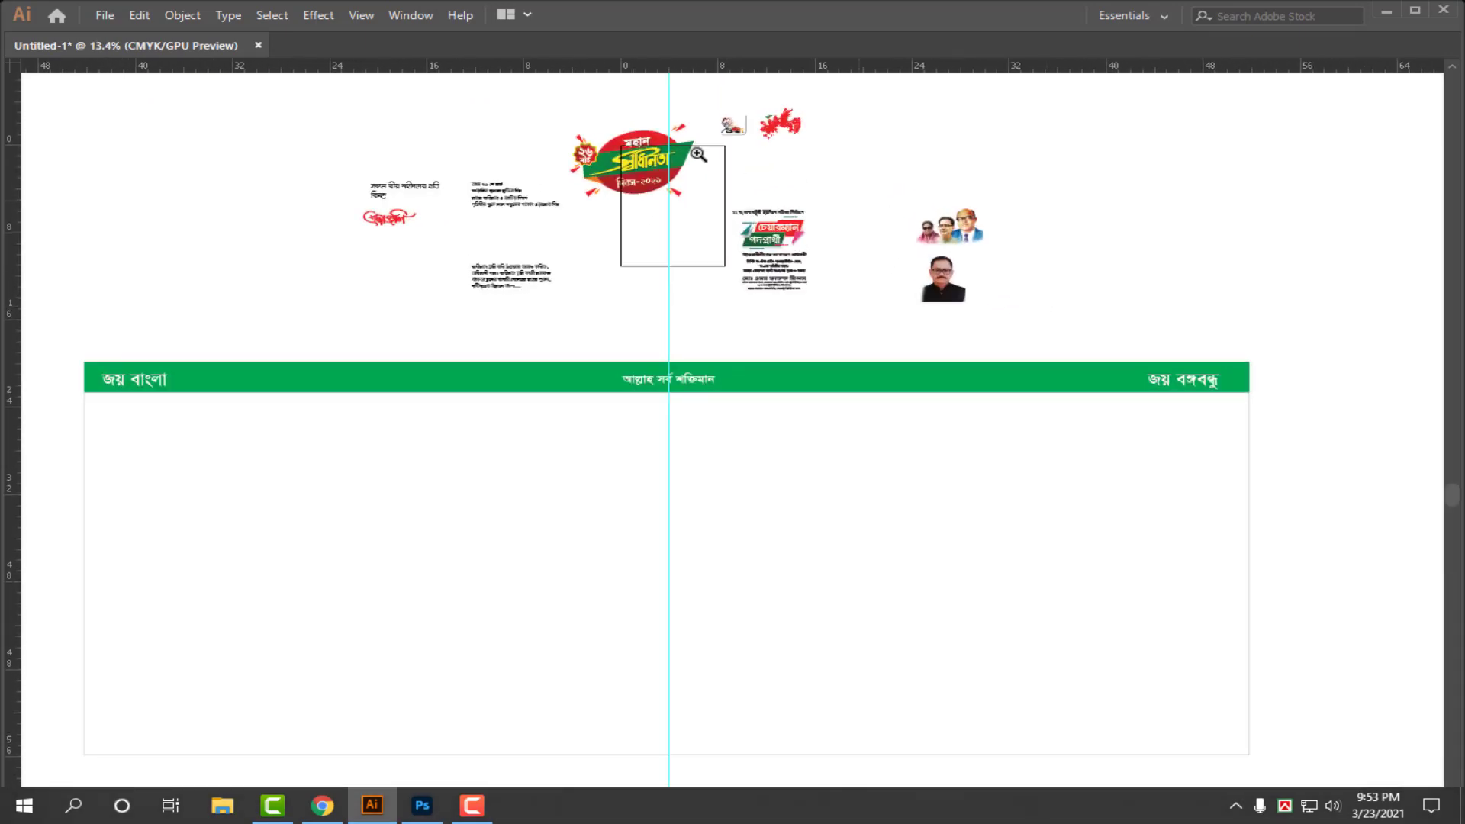
pyautogui.scroll(5, 689, 166)
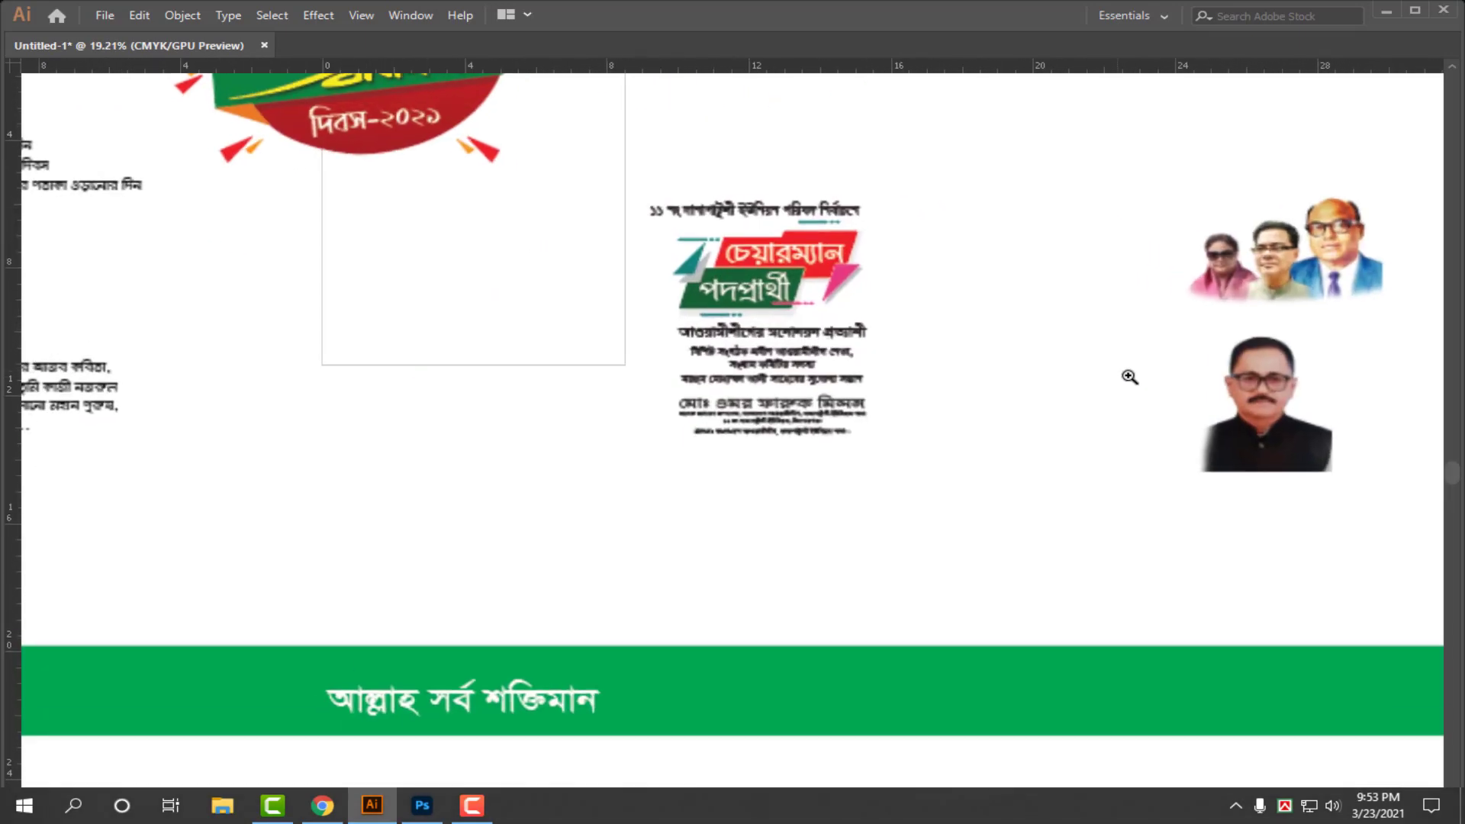
pyautogui.scroll(-5, 856, 396)
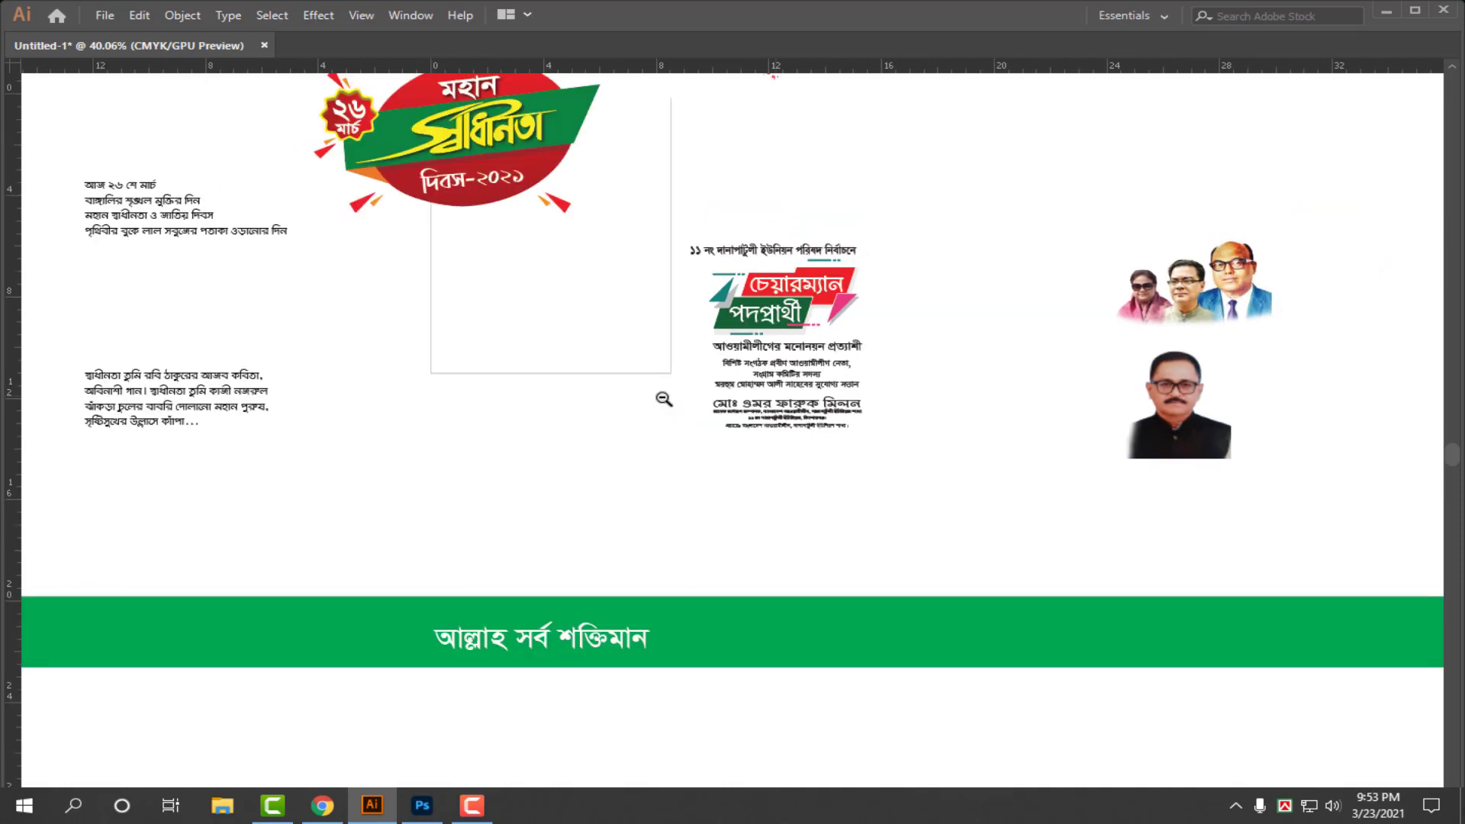
pyautogui.scroll(-2, 795, 380)
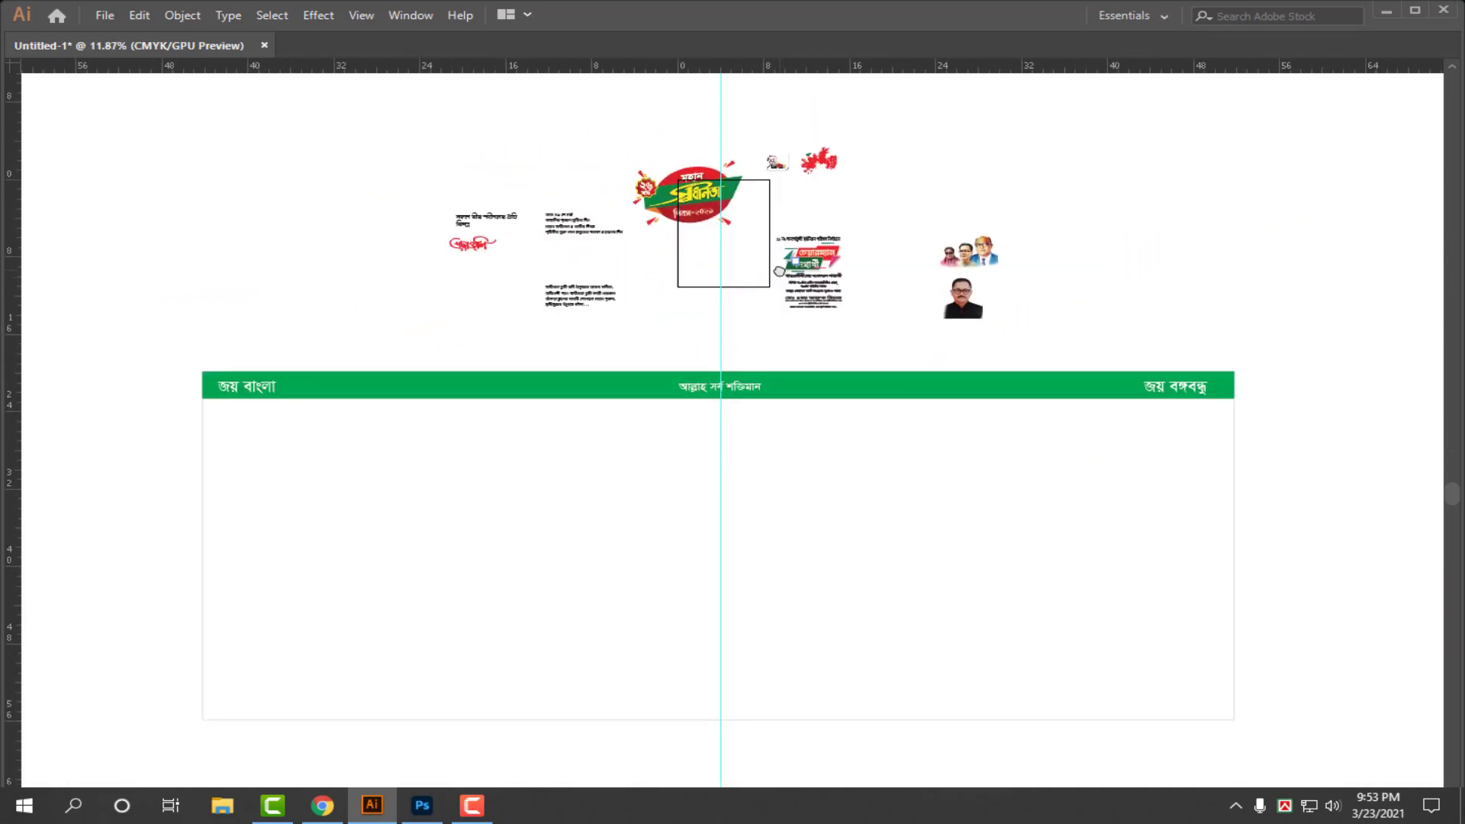
# - Give the large background rectangle no stroke and a white-to-black radial gradient fill with the midpoint at 14.6%
pyautogui.click(808, 364)
pyautogui.press('Tab')
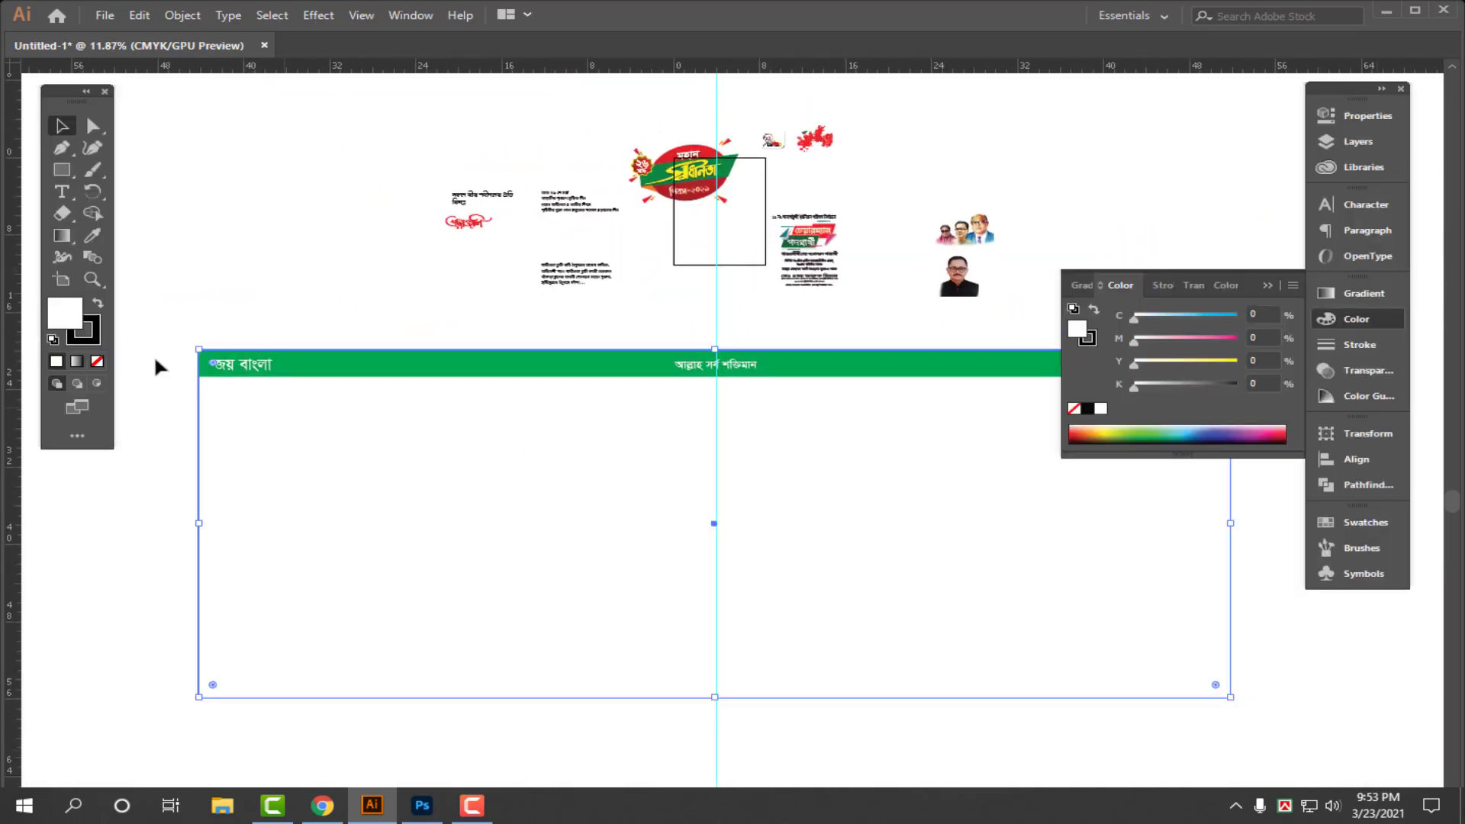
pyautogui.click(98, 305)
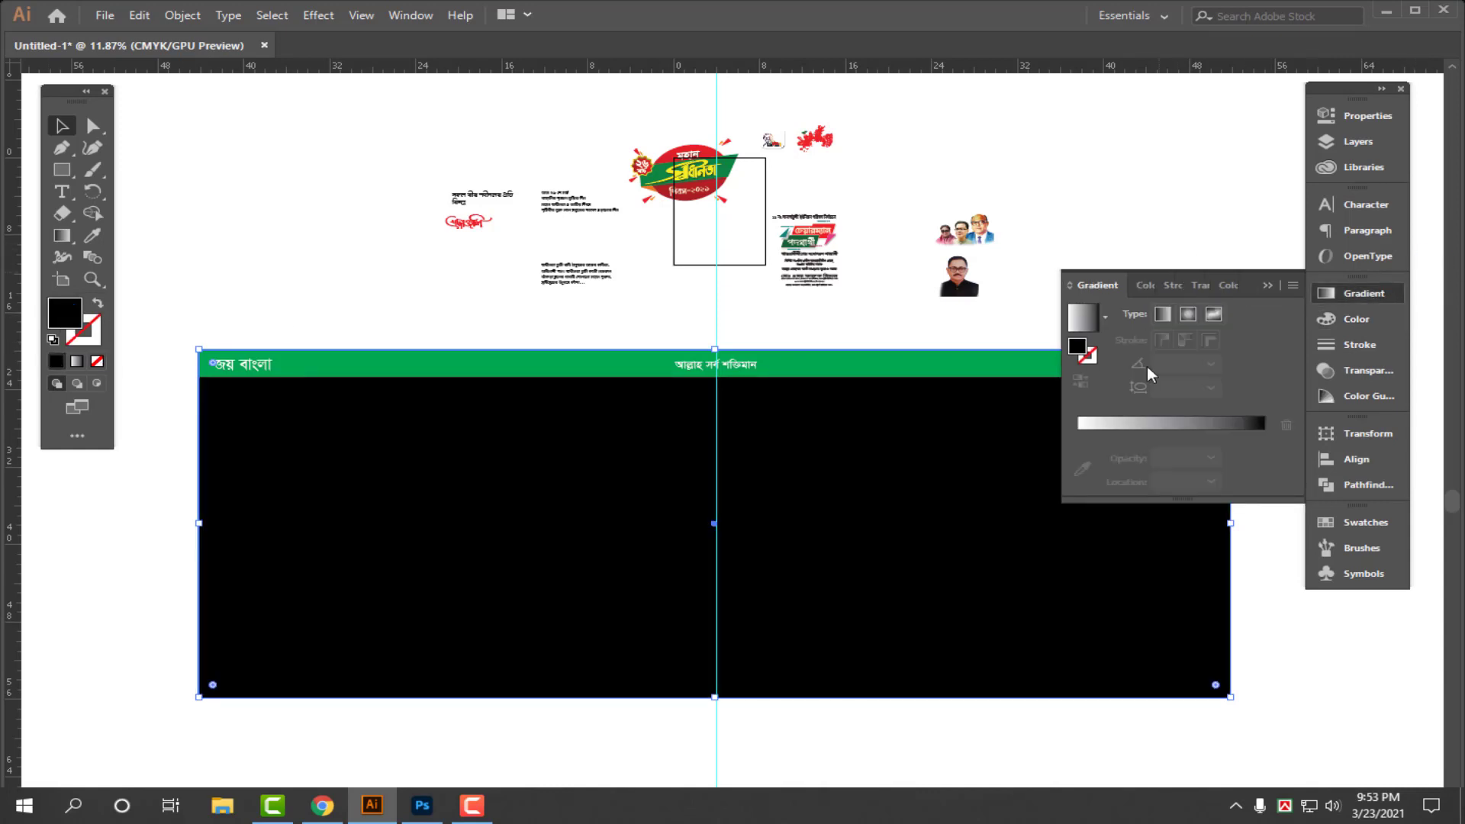
pyautogui.click(1162, 314)
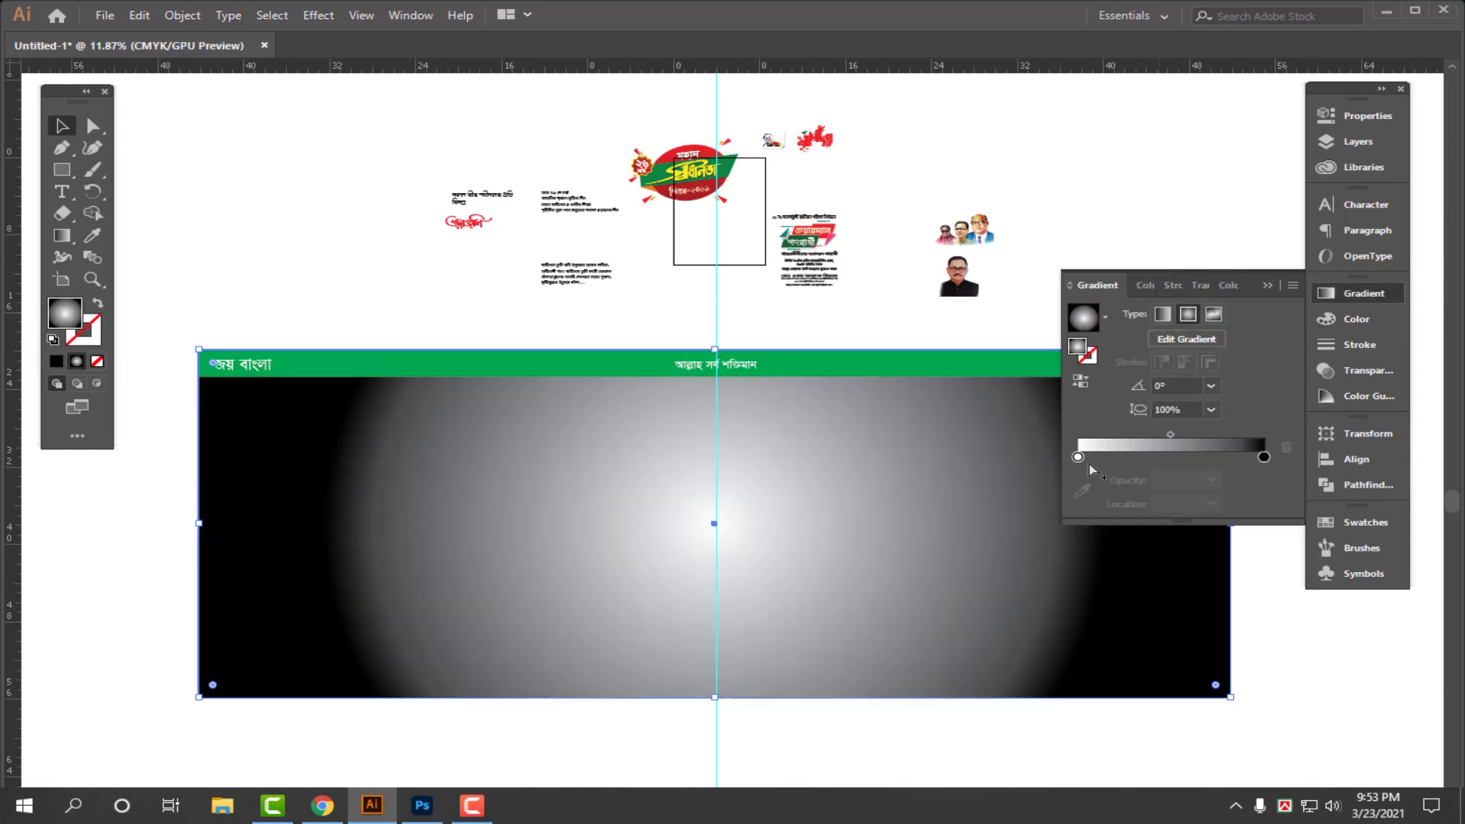
pyautogui.moveTo(1161, 433); pyautogui.dragTo(1105, 433)
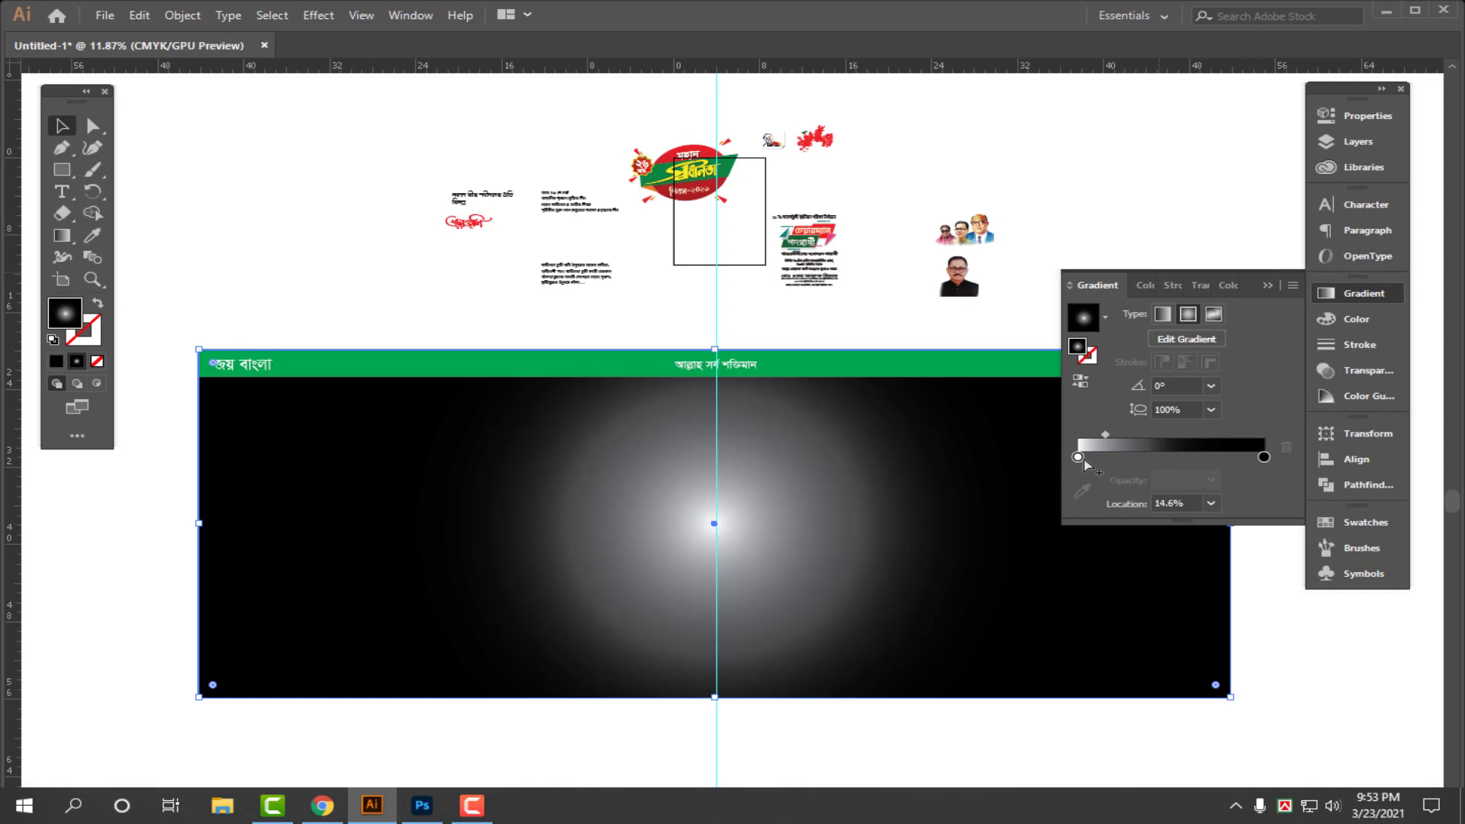
# - Set the radial gradient's outer colour stop to CMYK values C 0, M 10, Y 15, K 0
pyautogui.click(1263, 458)
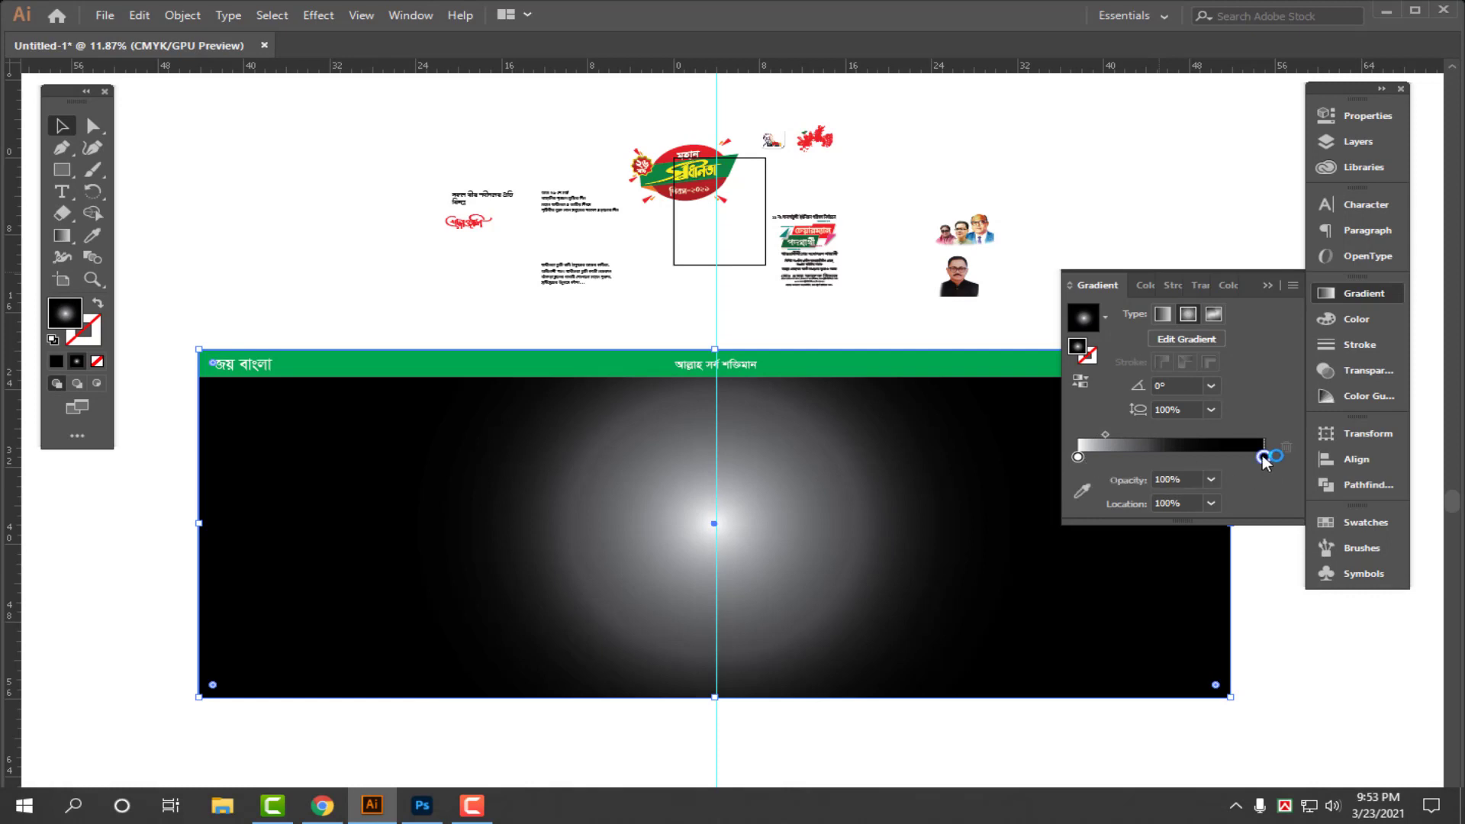
pyautogui.click(1373, 319)
pyautogui.click(1293, 286)
pyautogui.click(1164, 379)
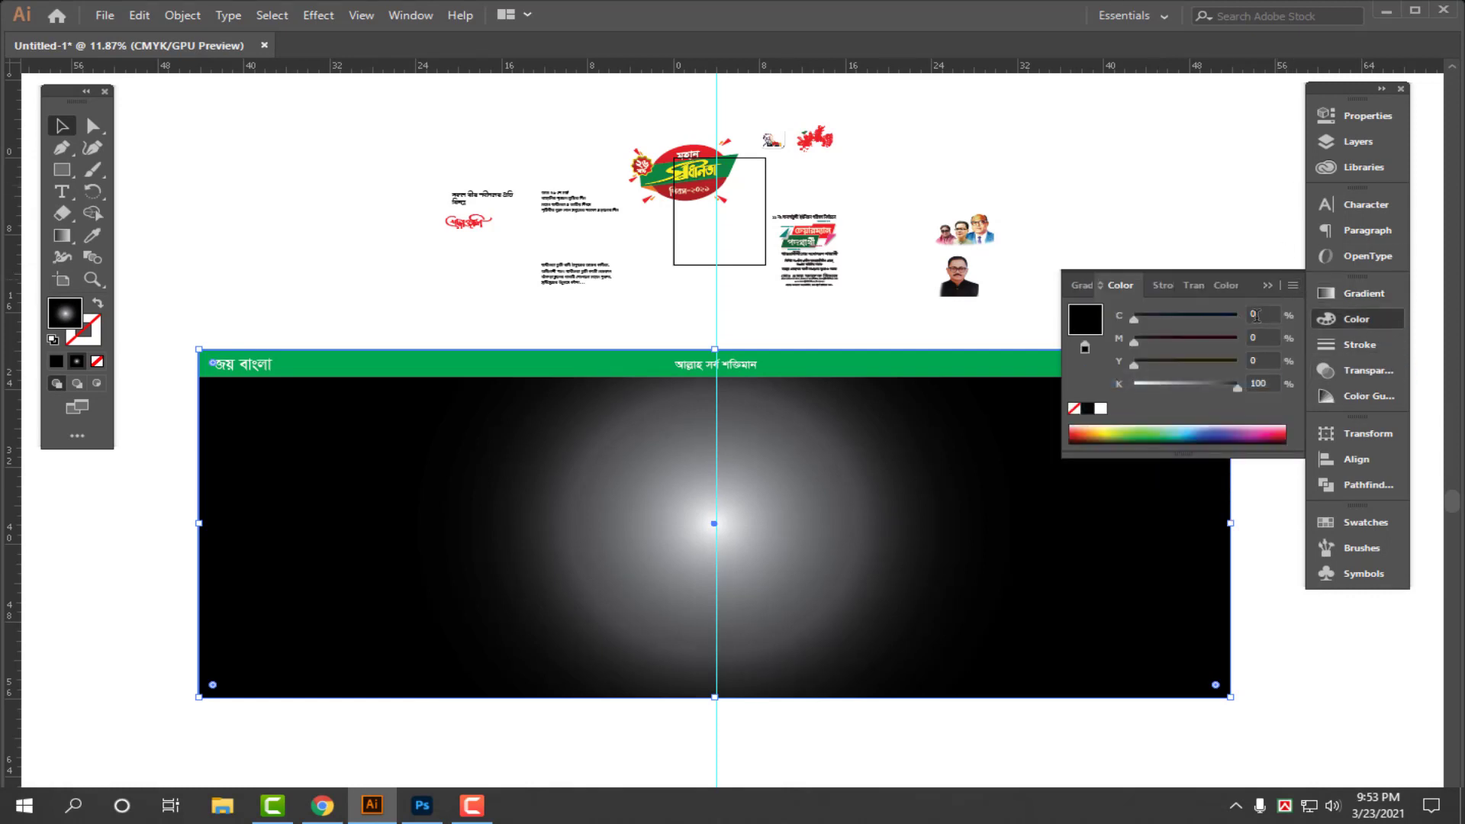
pyautogui.moveTo(1198, 345); pyautogui.dragTo(1194, 345)
pyautogui.write('10')
pyautogui.press('Tab')
pyautogui.write('100')
pyautogui.write('10')
pyautogui.press('Tab')
pyautogui.write('0')
pyautogui.press('Return')
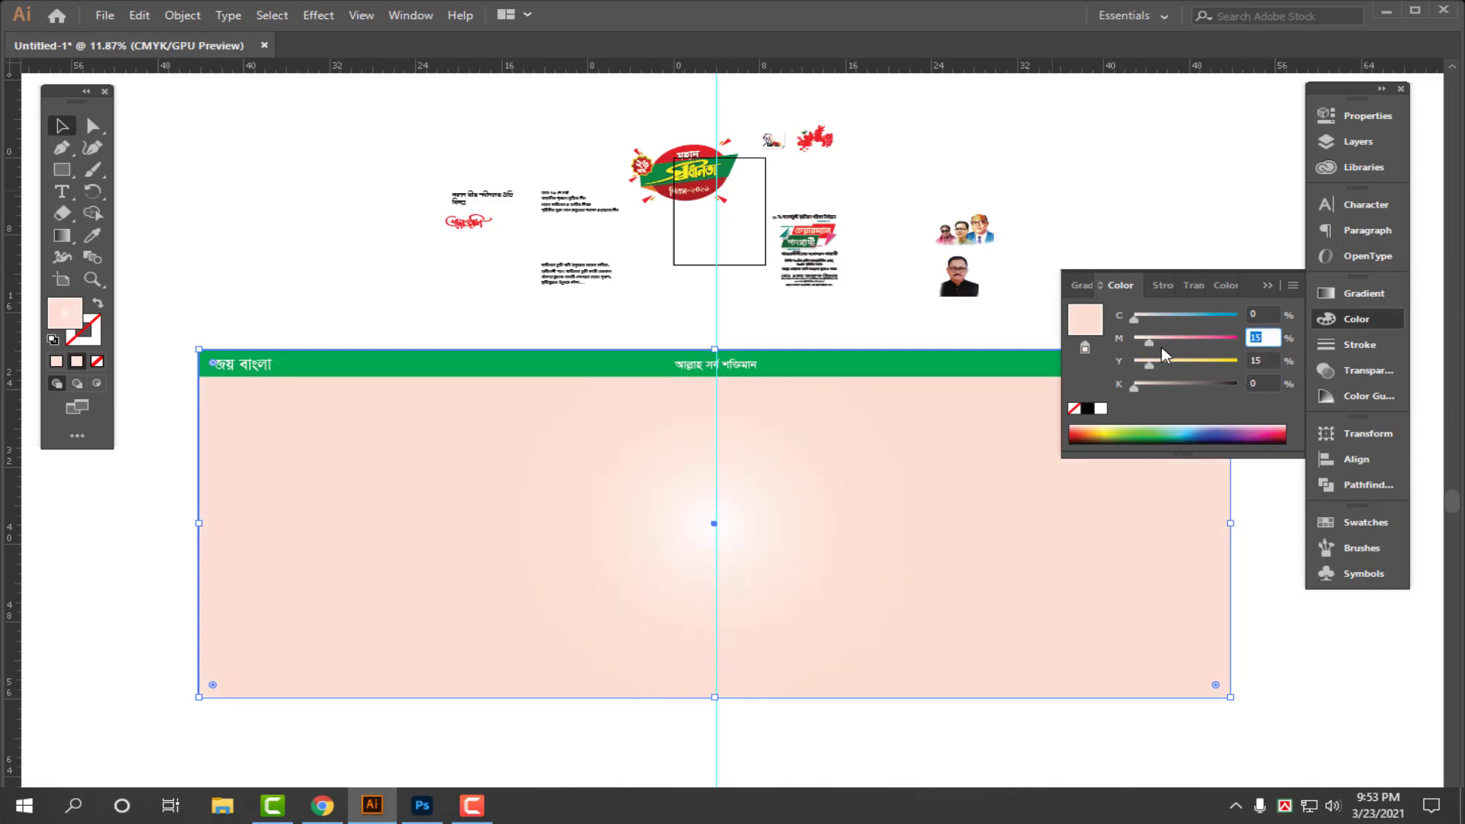
pyautogui.write('10')
pyautogui.press('Return')
pyautogui.click(1023, 239)
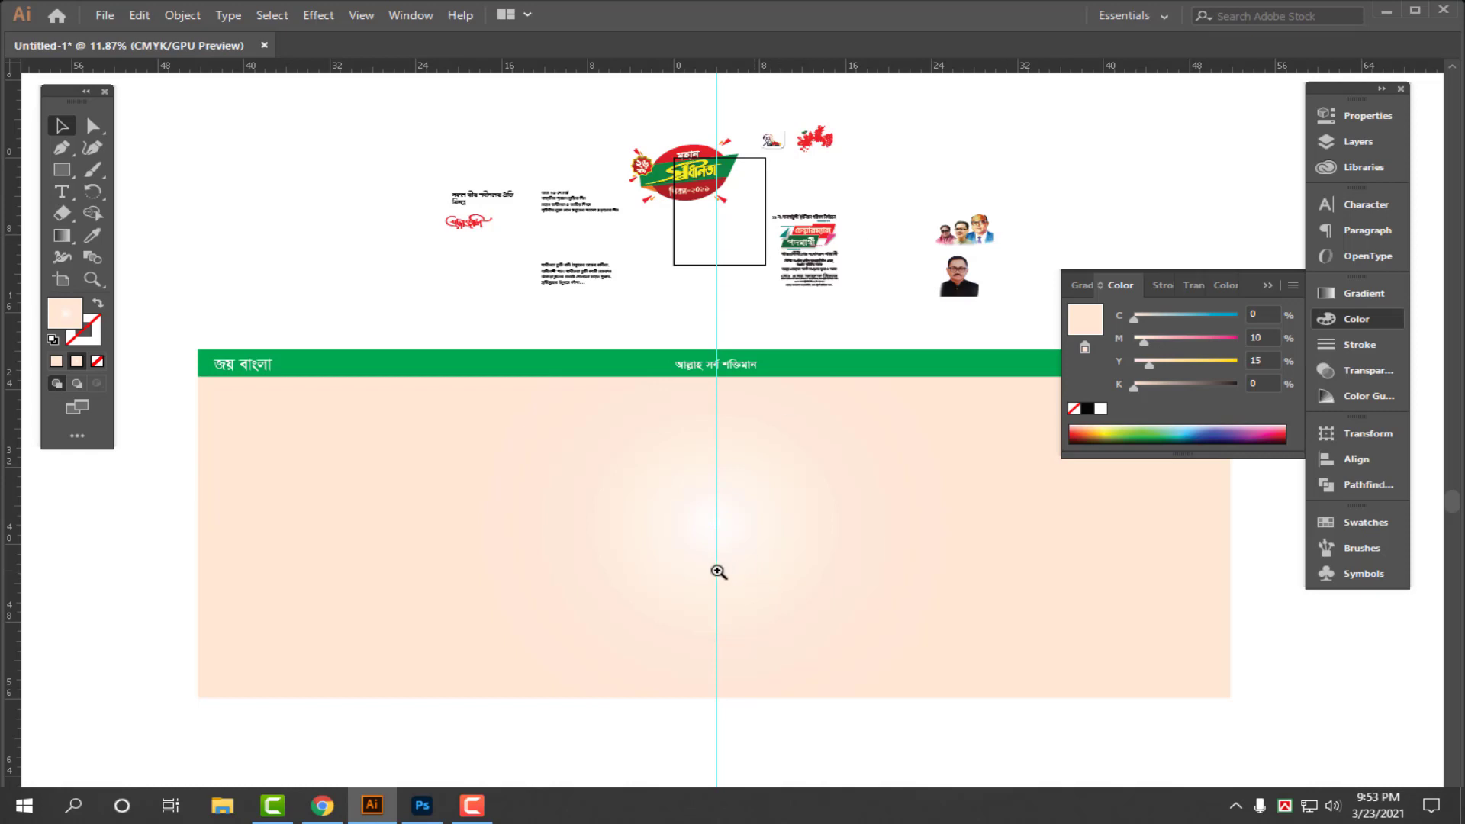
pyautogui.moveTo(717, 572); pyautogui.dragTo(691, 571)
pyautogui.moveTo(799, 582); pyautogui.dragTo(698, 550)
pyautogui.moveTo(500, 514); pyautogui.dragTo(533, 519)
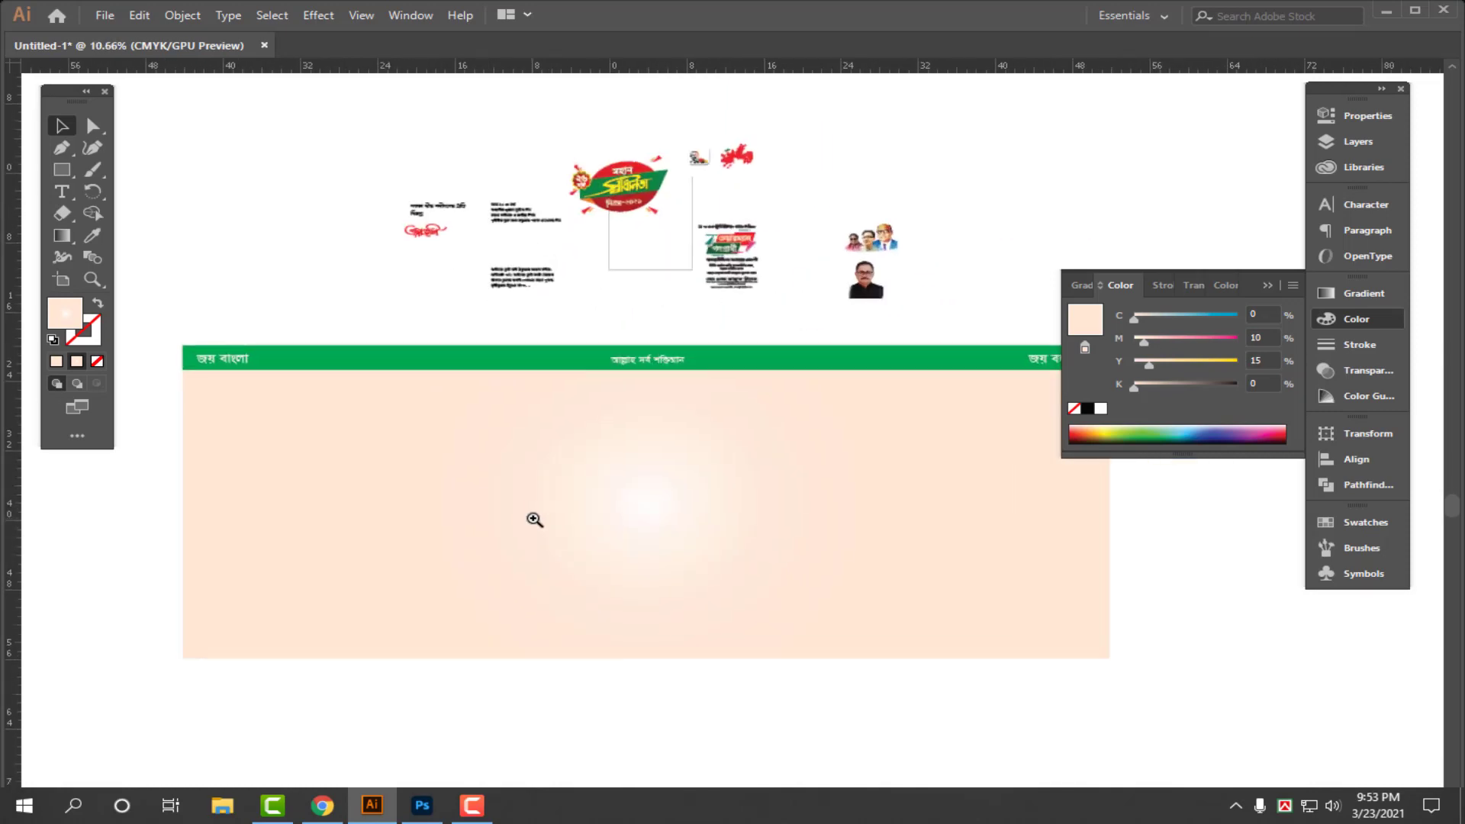
# - Make a shorter copy of the background as a strip along the banner's bottom, filled with CMYK 100, 80, 0, 0
pyautogui.click(734, 465)
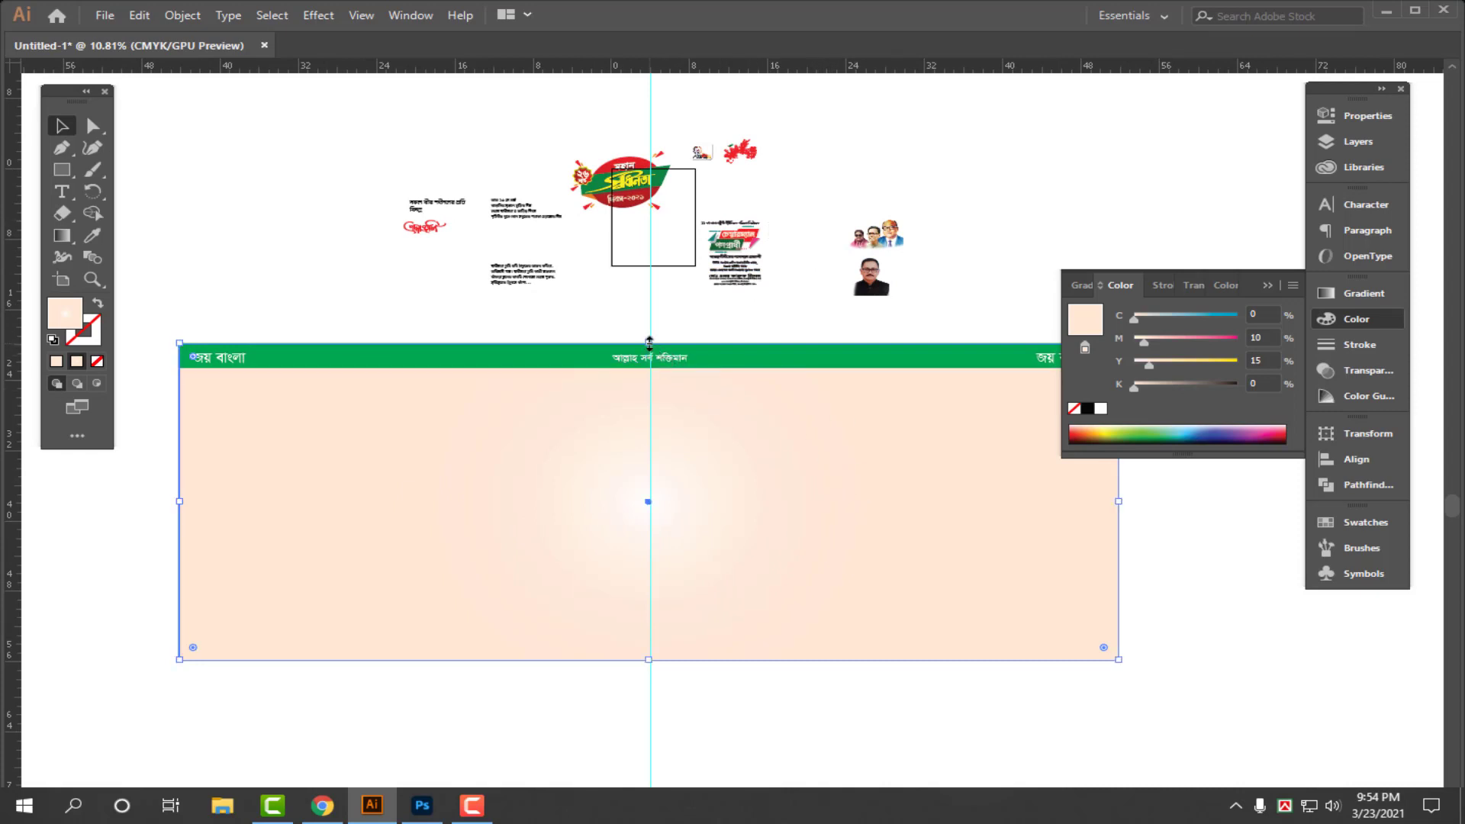
pyautogui.moveTo(650, 343); pyautogui.dragTo(662, 594)
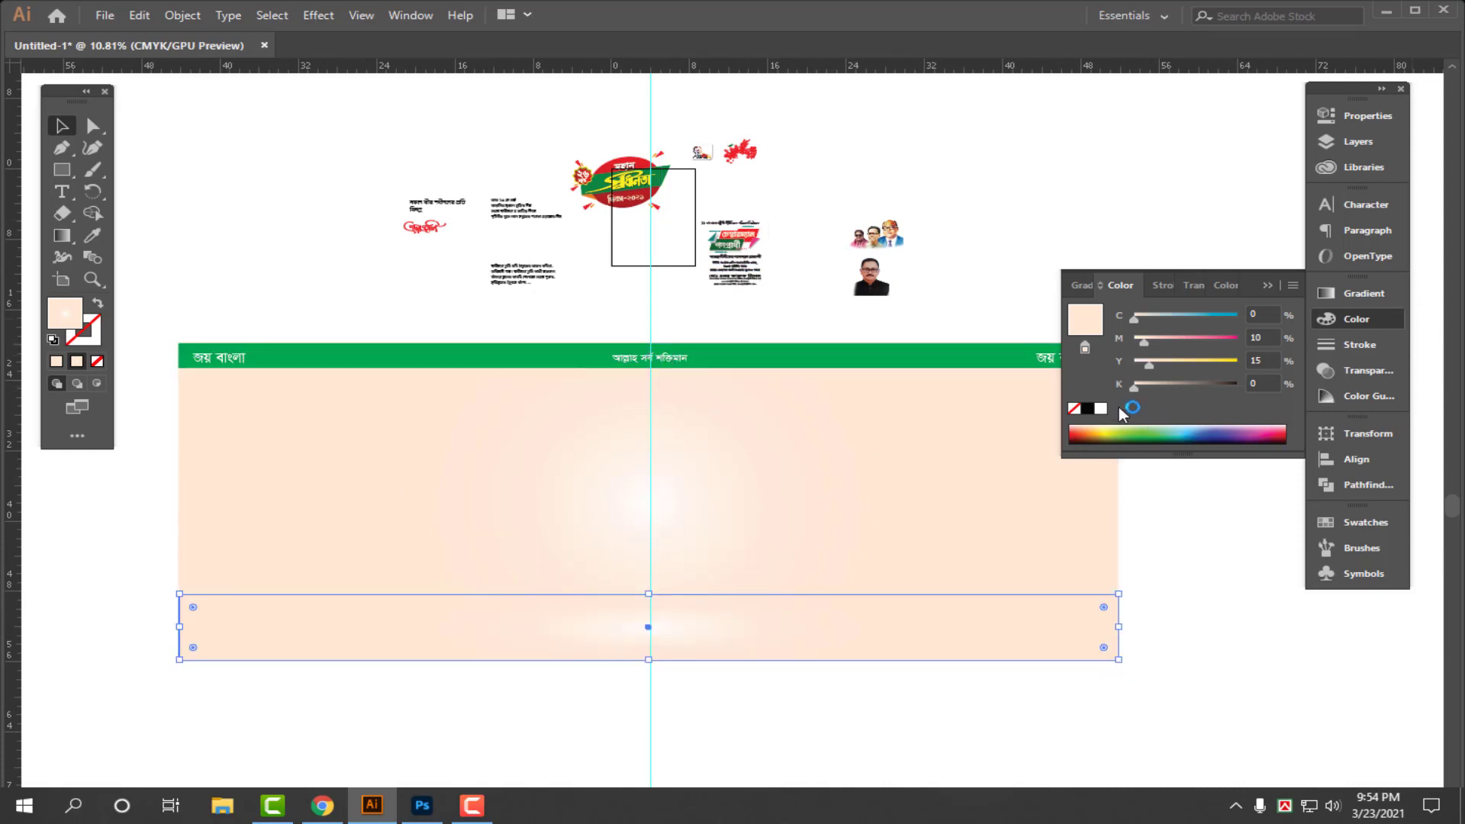
pyautogui.click(1074, 409)
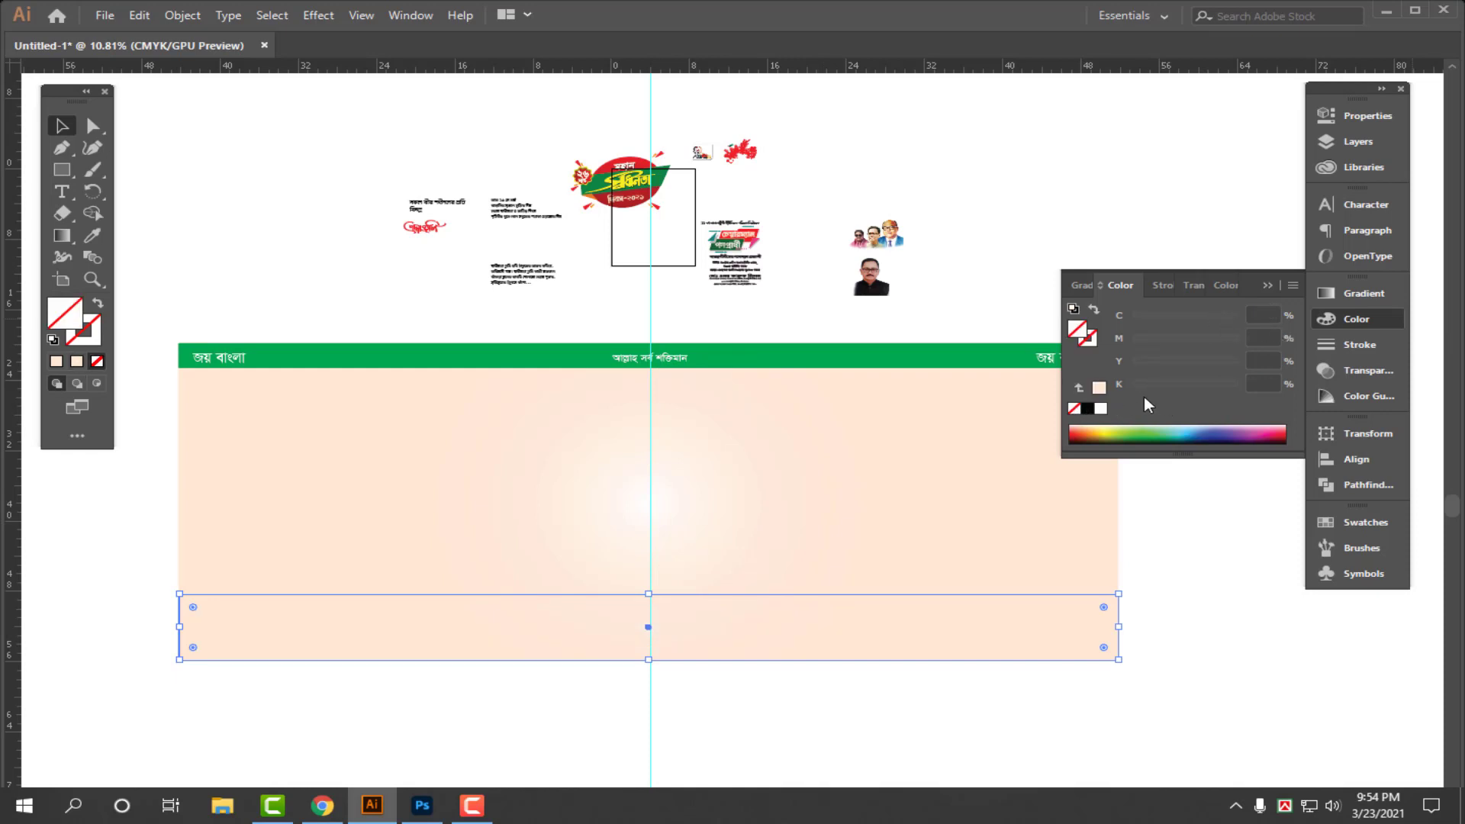
pyautogui.click(1101, 389)
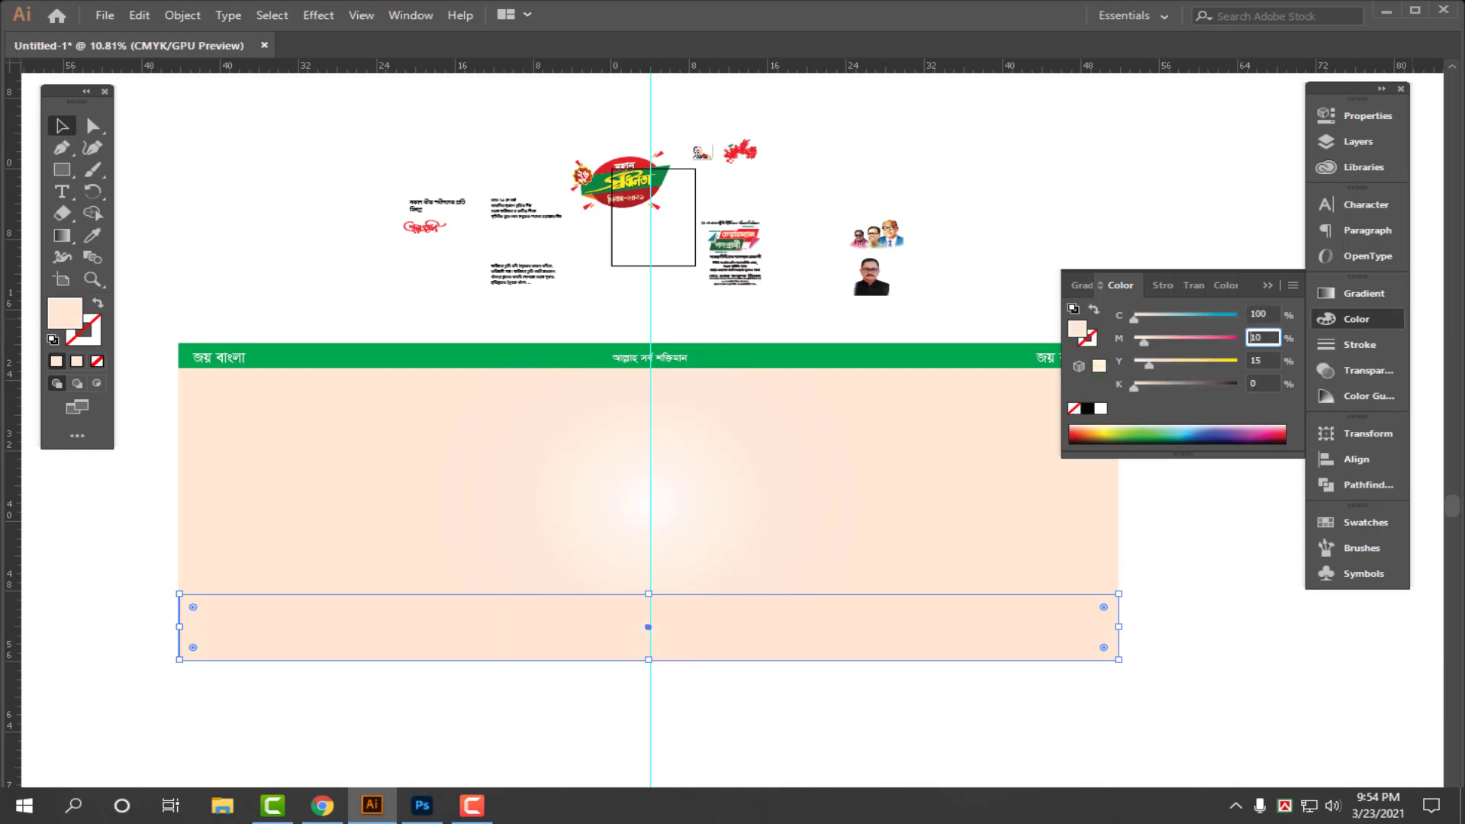
pyautogui.write('80')
pyautogui.press('Tab')
pyautogui.write('0')
pyautogui.press('Tab')
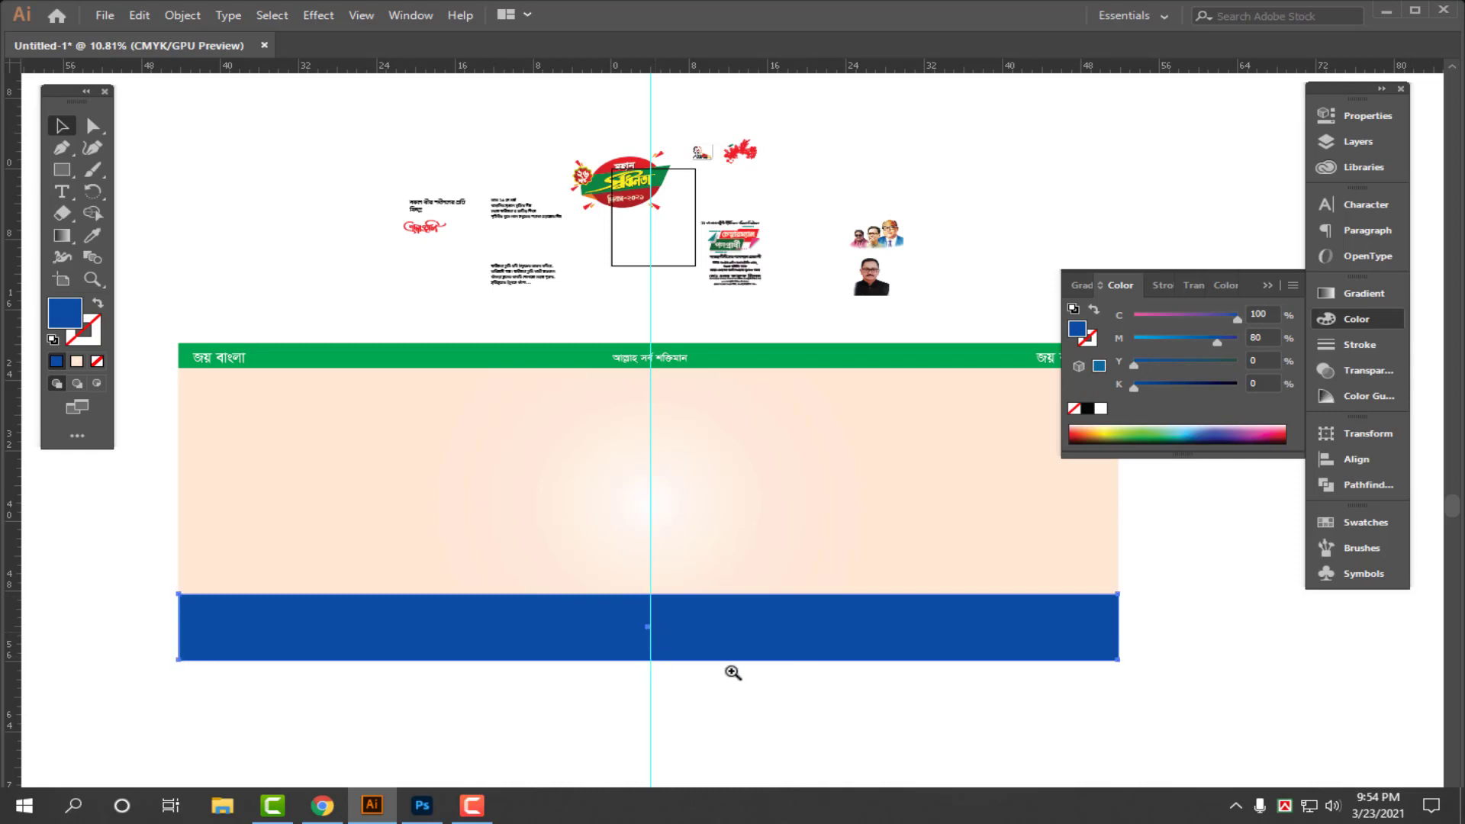
# - Place a copy of the blue strip behind it, raised slightly as a thin border, and fill it with CMYK 0, 30, 100, 0
pyautogui.click(721, 622)
pyautogui.click(647, 588)
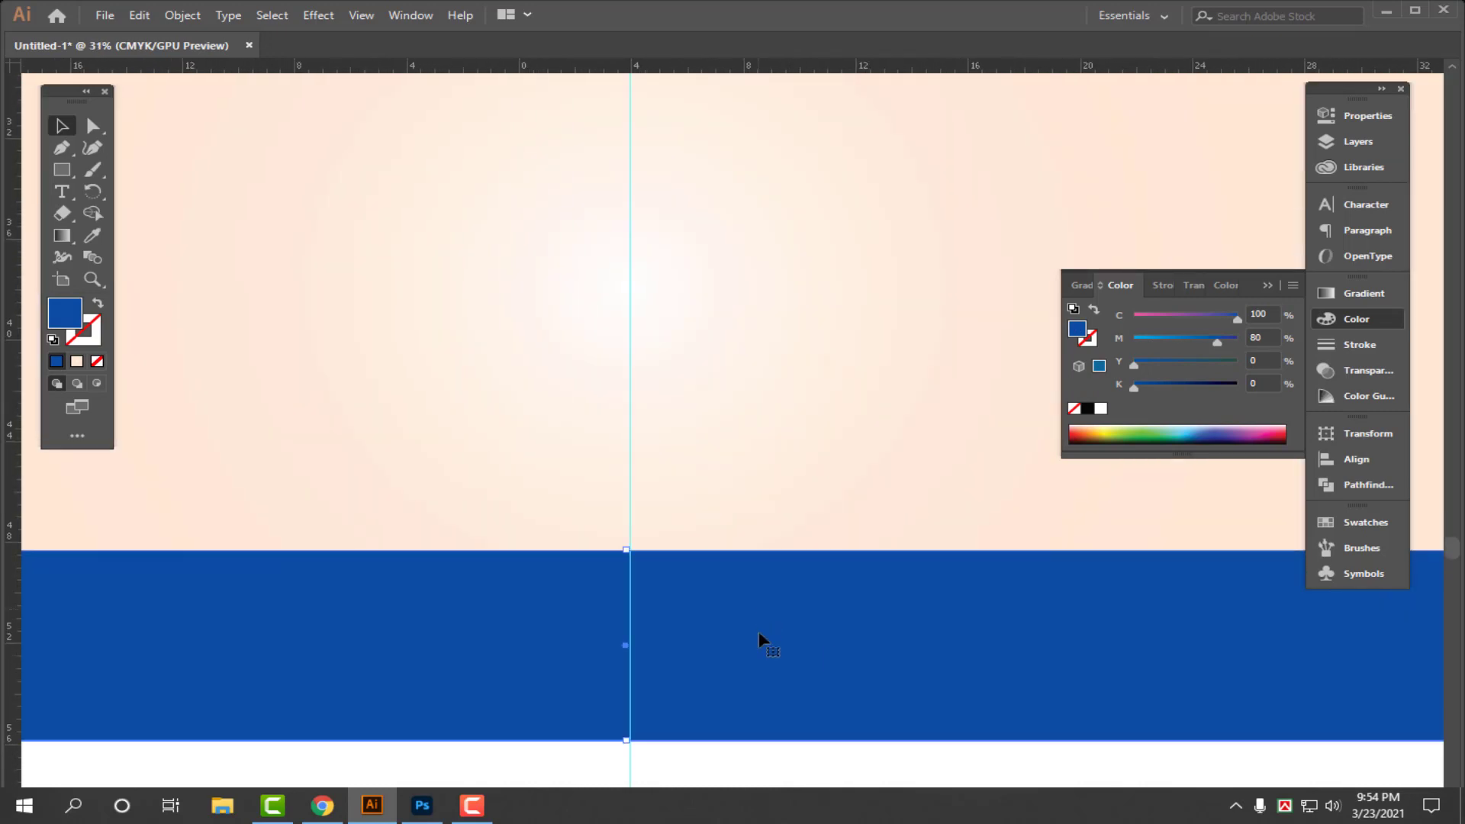
pyautogui.moveTo(763, 638); pyautogui.dragTo(769, 638)
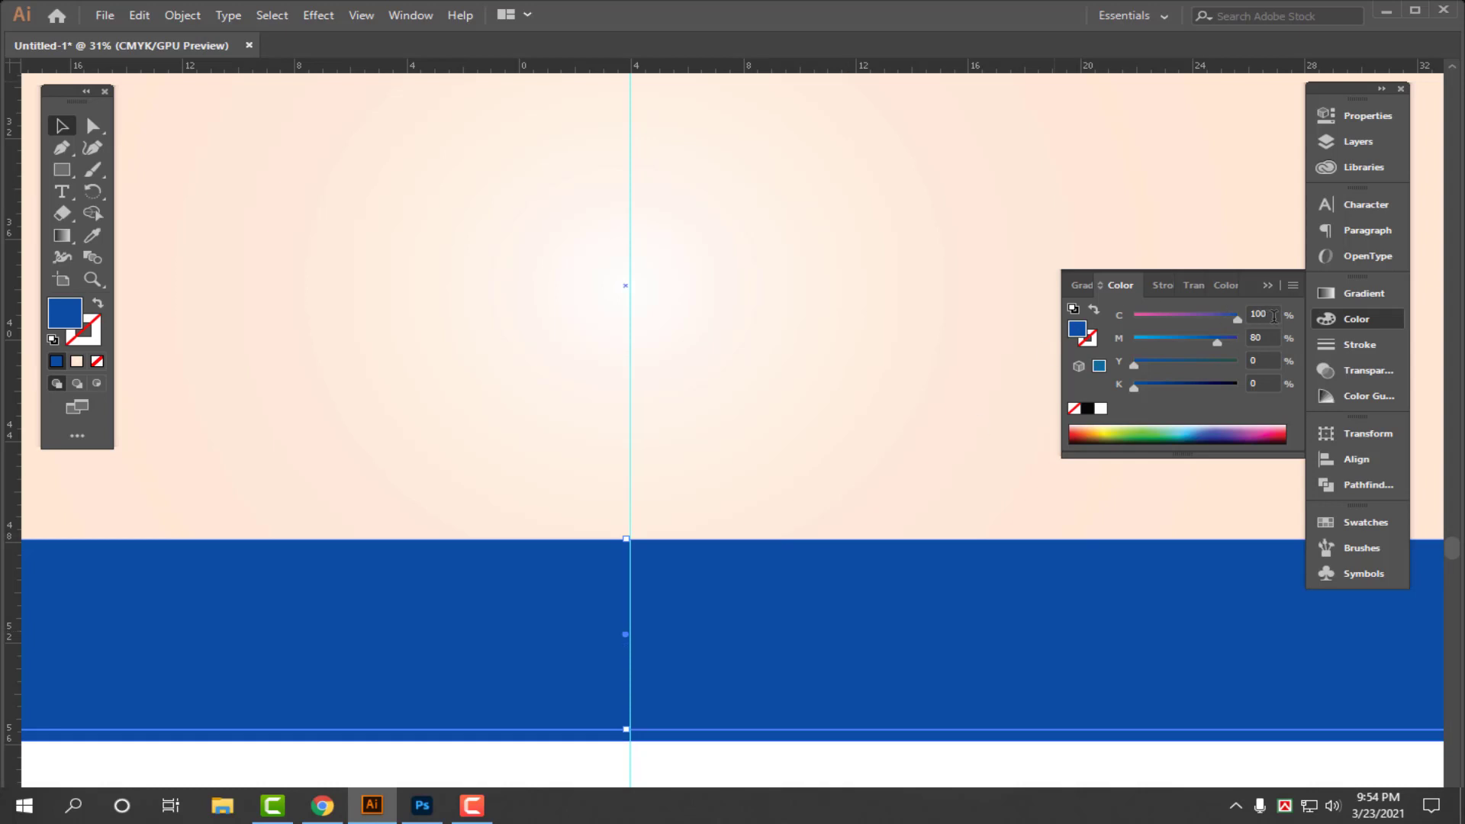
pyautogui.write('0')
pyautogui.press('Tab')
pyautogui.write('30')
pyautogui.press('Tab')
pyautogui.write('100')
pyautogui.press('Return')
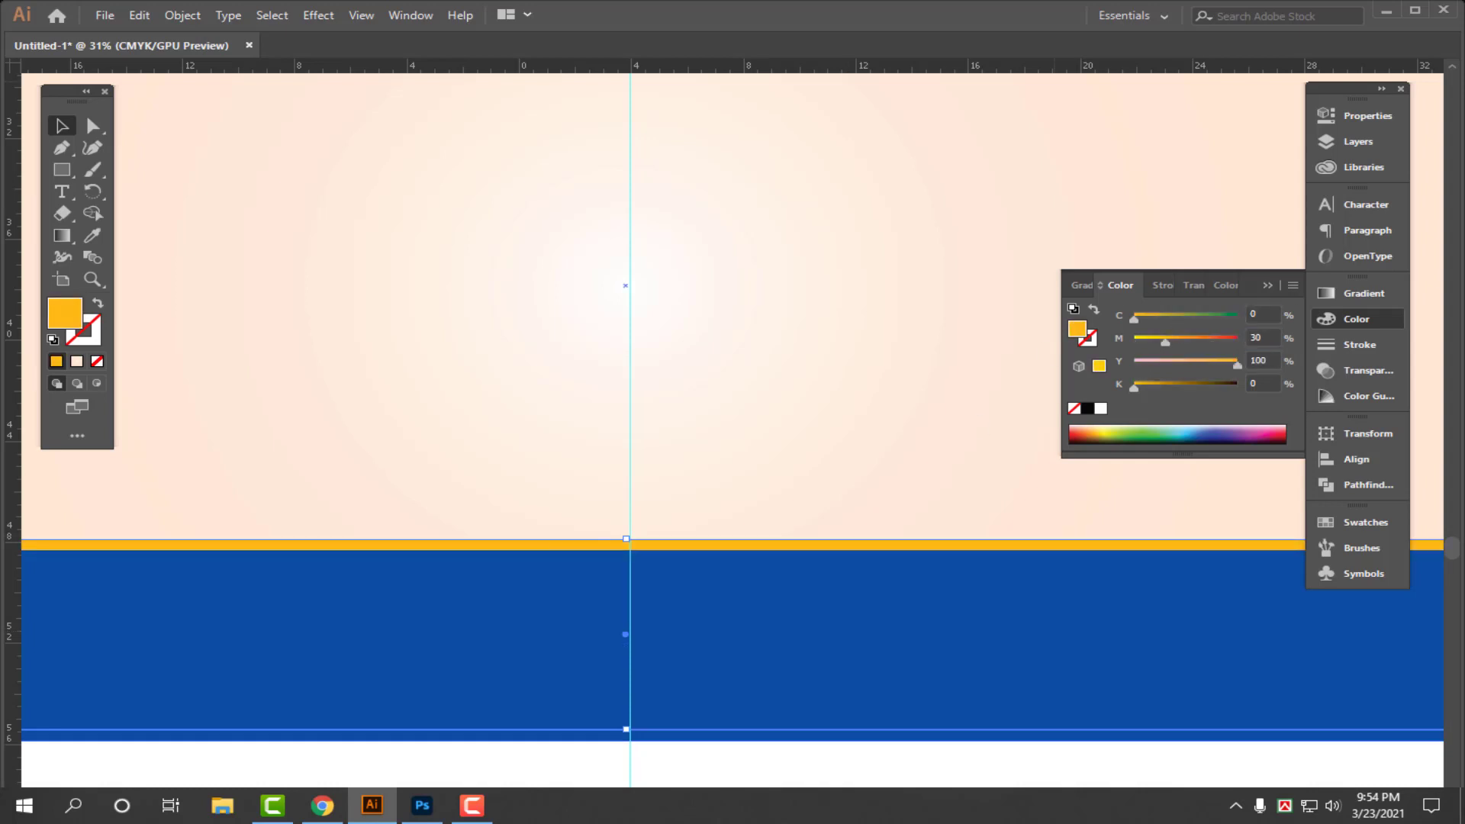
# - Cut the red and green "স্বাধীনতা" title emblem from above the banner and paste it onto the centre of the peach background
pyautogui.moveTo(688, 579); pyautogui.dragTo(284, 627)
pyautogui.moveTo(716, 443); pyautogui.dragTo(850, 555)
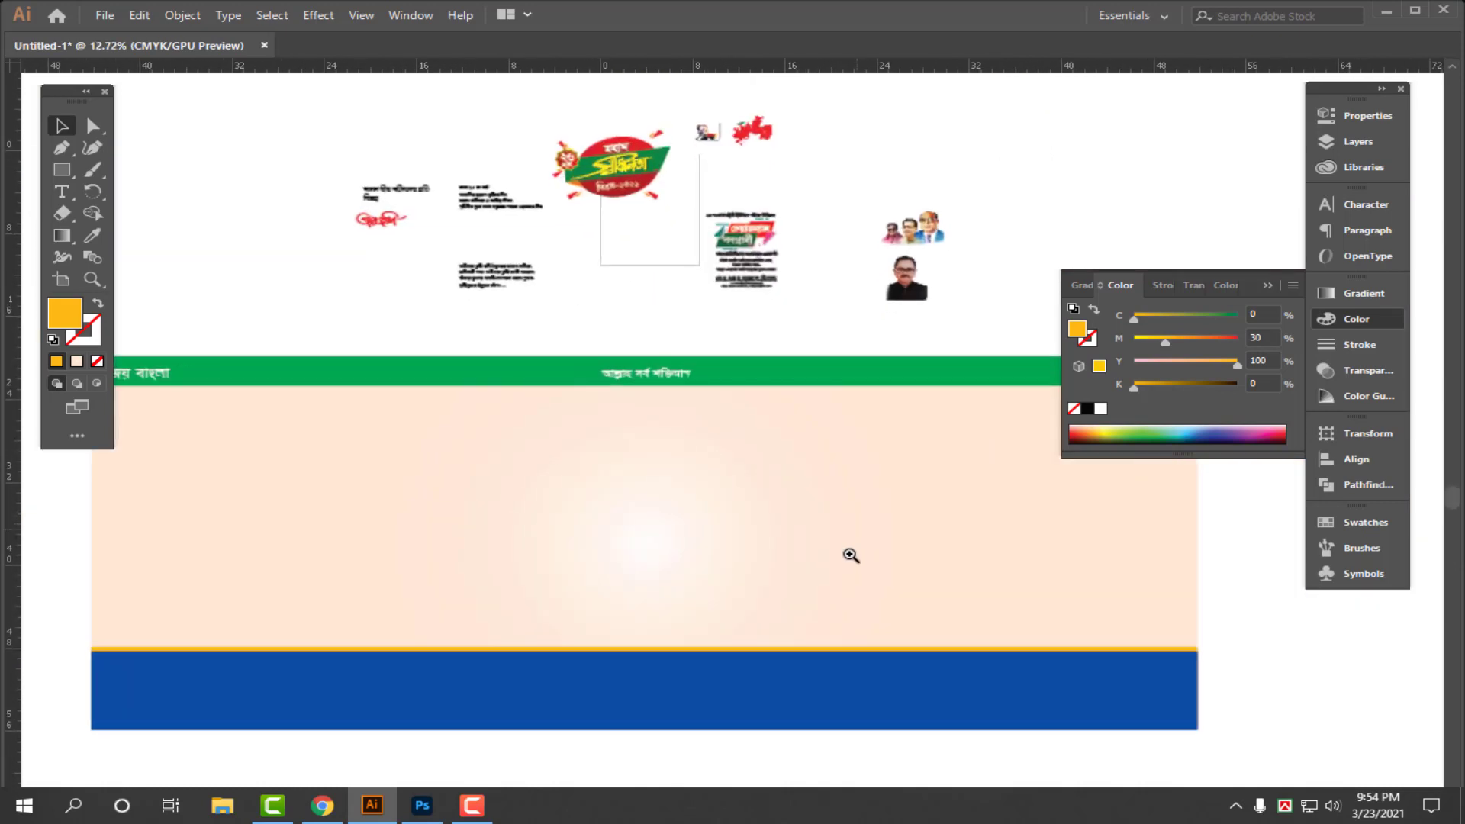
pyautogui.click(565, 113)
pyautogui.click(661, 197)
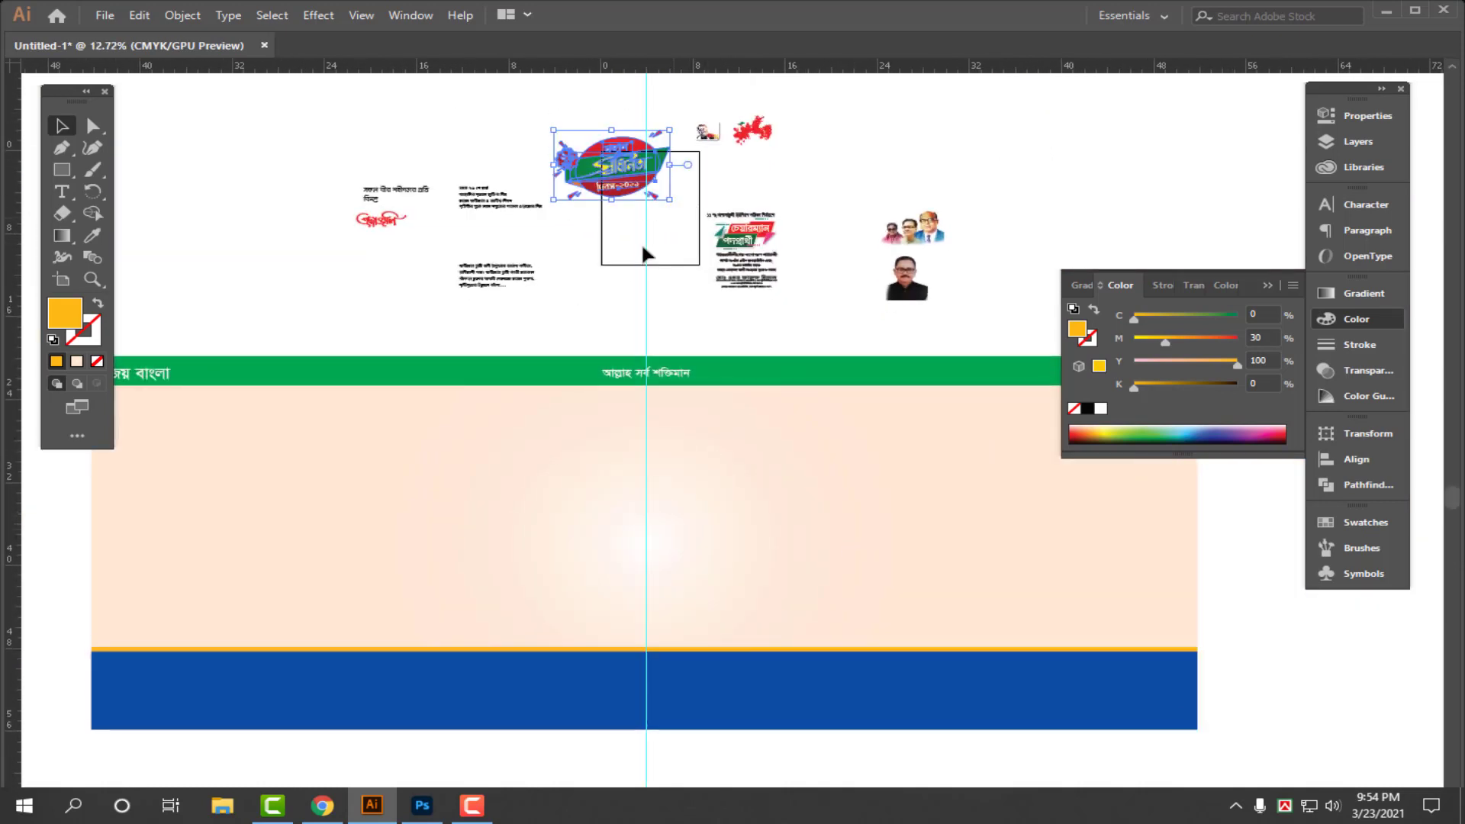
pyautogui.hotkey('ctrl', 'x')
pyautogui.moveTo(658, 563); pyautogui.dragTo(829, 631)
pyautogui.hotkey('ctrl', 'v')
pyautogui.moveTo(780, 475); pyautogui.dragTo(685, 553)
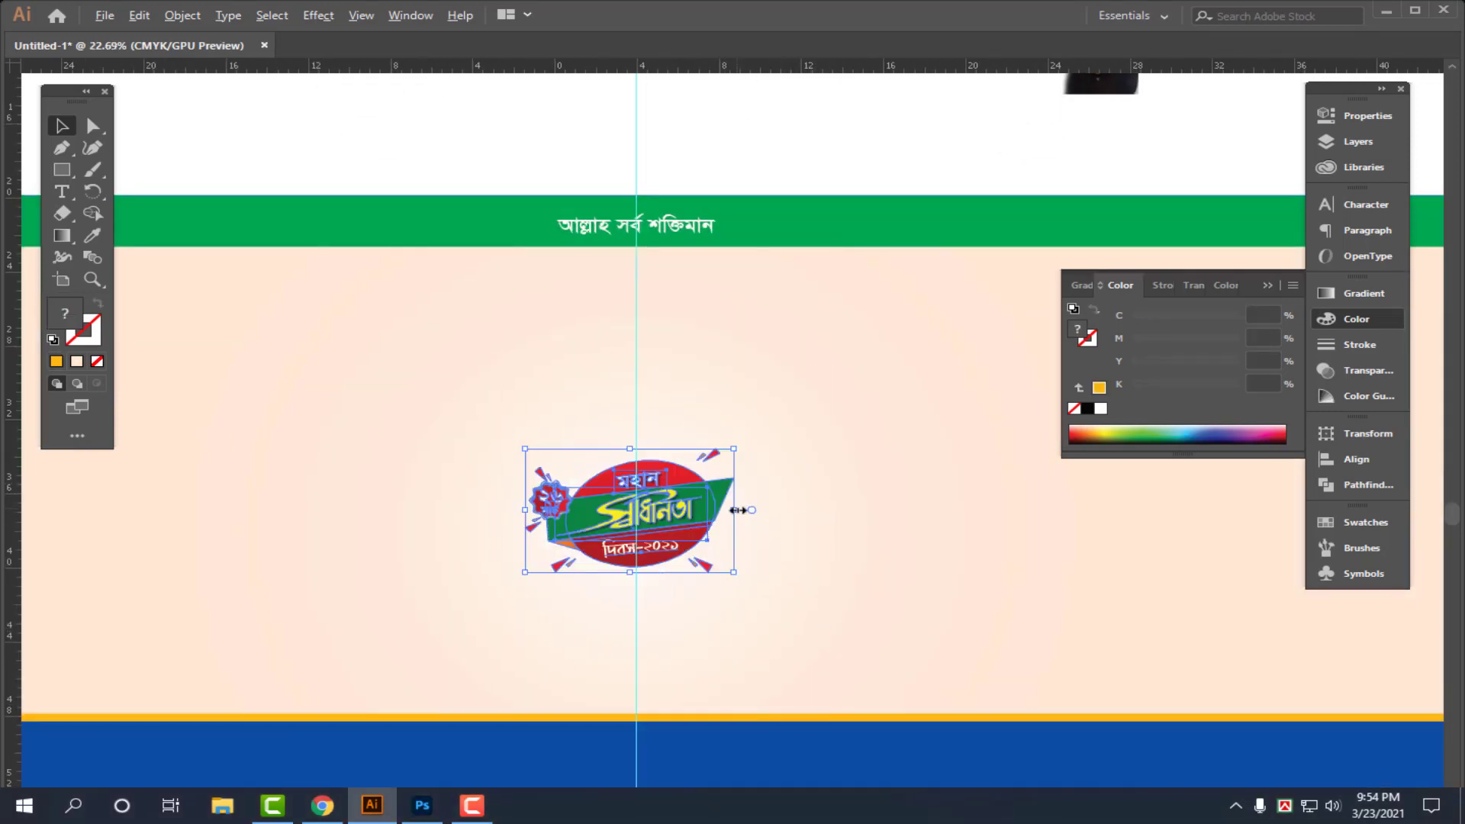
# - Enlarge the title emblem to fill most of the height between the bars and centre it near the vertical guide
pyautogui.moveTo(738, 510); pyautogui.dragTo(929, 458)
pyautogui.moveTo(927, 515); pyautogui.dragTo(896, 507)
pyautogui.moveTo(770, 482); pyautogui.dragTo(755, 602)
# - Bring the red freedom-fighter illustration from above the banner to the area just above the title emblem
pyautogui.scroll(1, 839, 271)
pyautogui.click(722, 177)
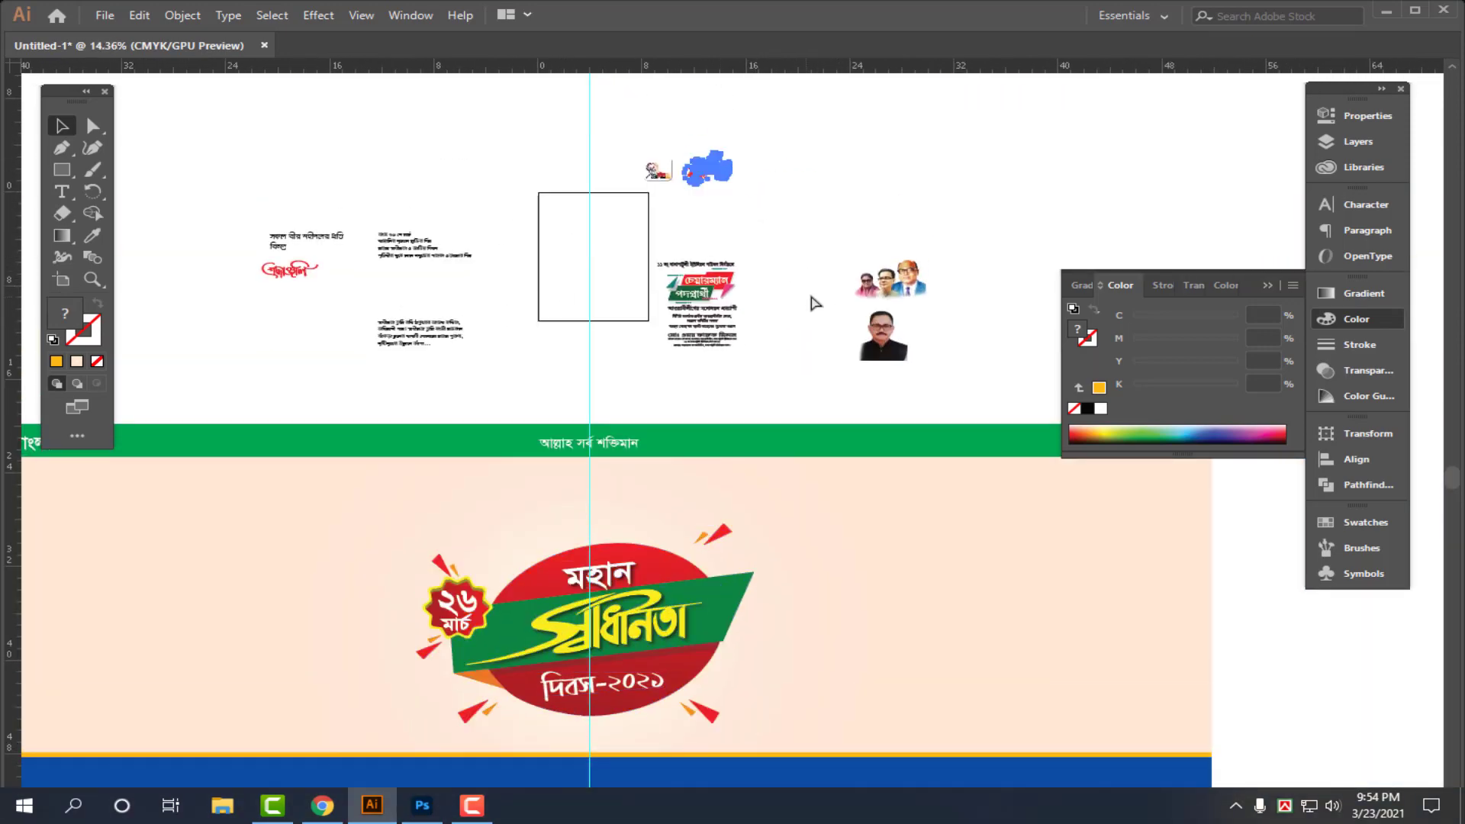
pyautogui.click(796, 159)
pyautogui.click(708, 169)
pyautogui.press('Delete')
pyautogui.moveTo(593, 592); pyautogui.dragTo(816, 665)
pyautogui.hotkey('ctrl', 'z')
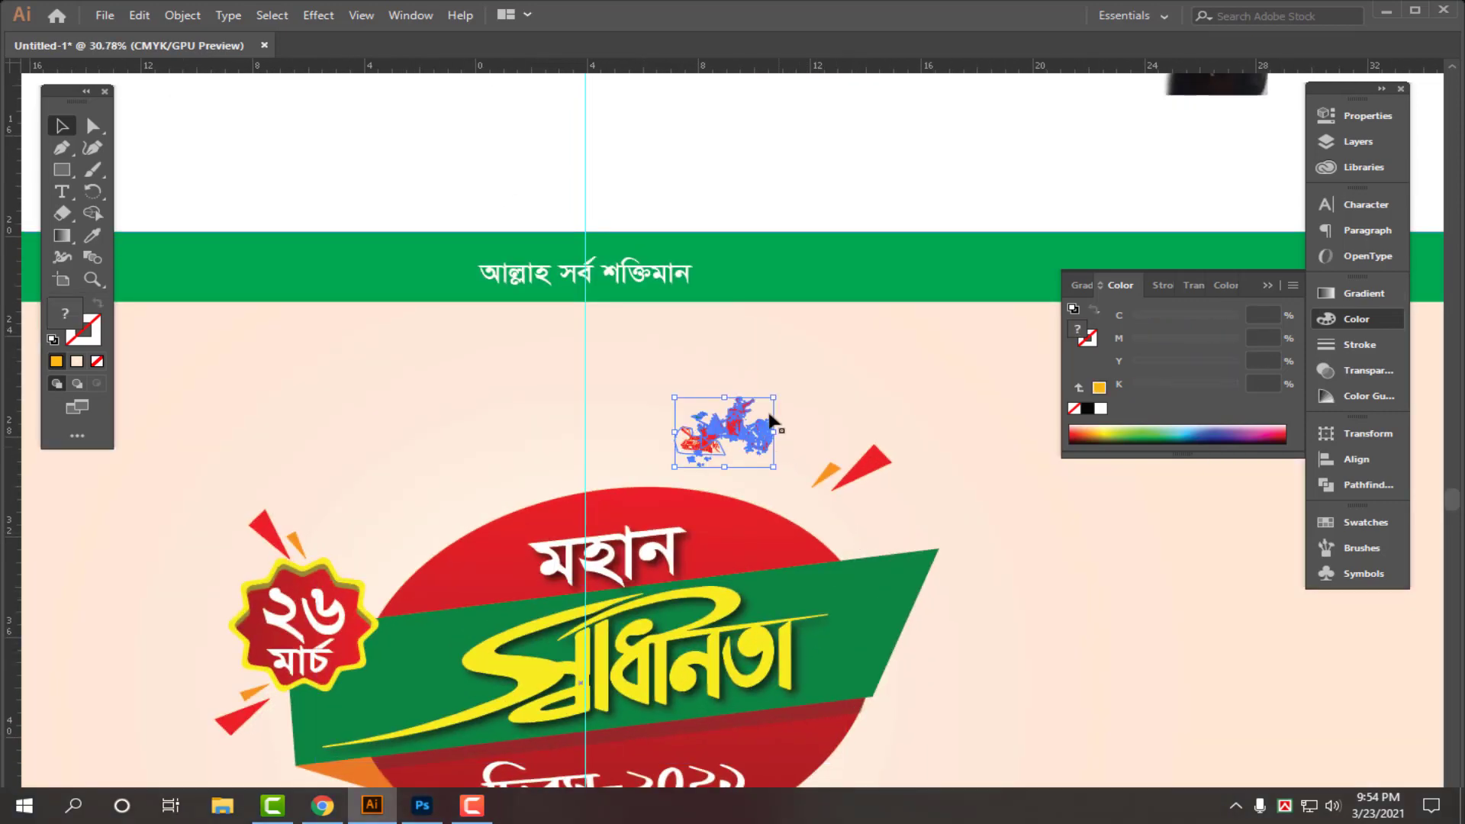
# - Enlarge the freedom-fighter illustration and position it so the figures rise from the upper edge of the emblem's red ellipse
pyautogui.moveTo(773, 398); pyautogui.dragTo(638, 491)
pyautogui.moveTo(850, 314); pyautogui.dragTo(782, 355)
pyautogui.moveTo(607, 504); pyautogui.dragTo(613, 477)
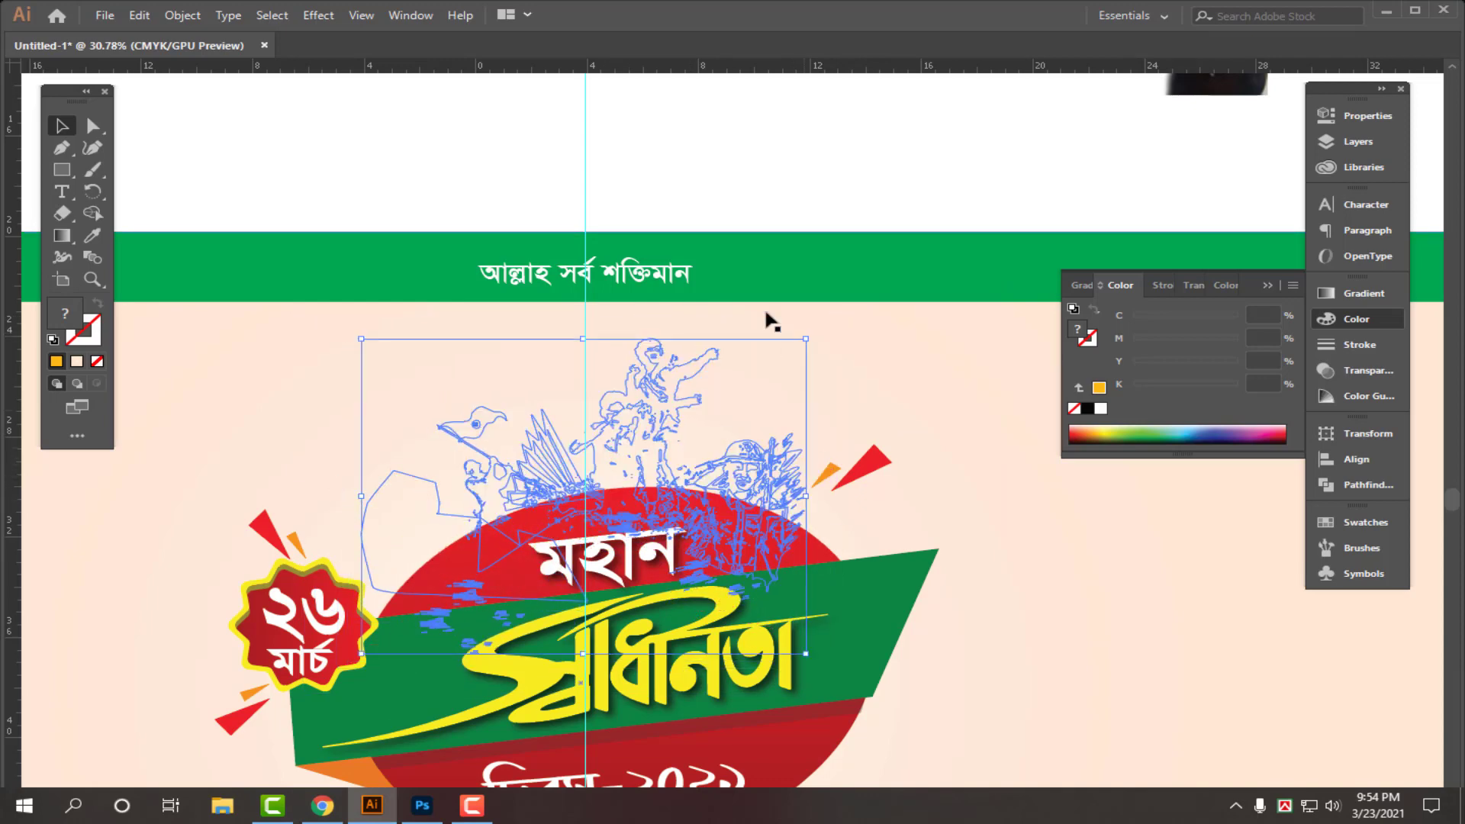
pyautogui.click(990, 418)
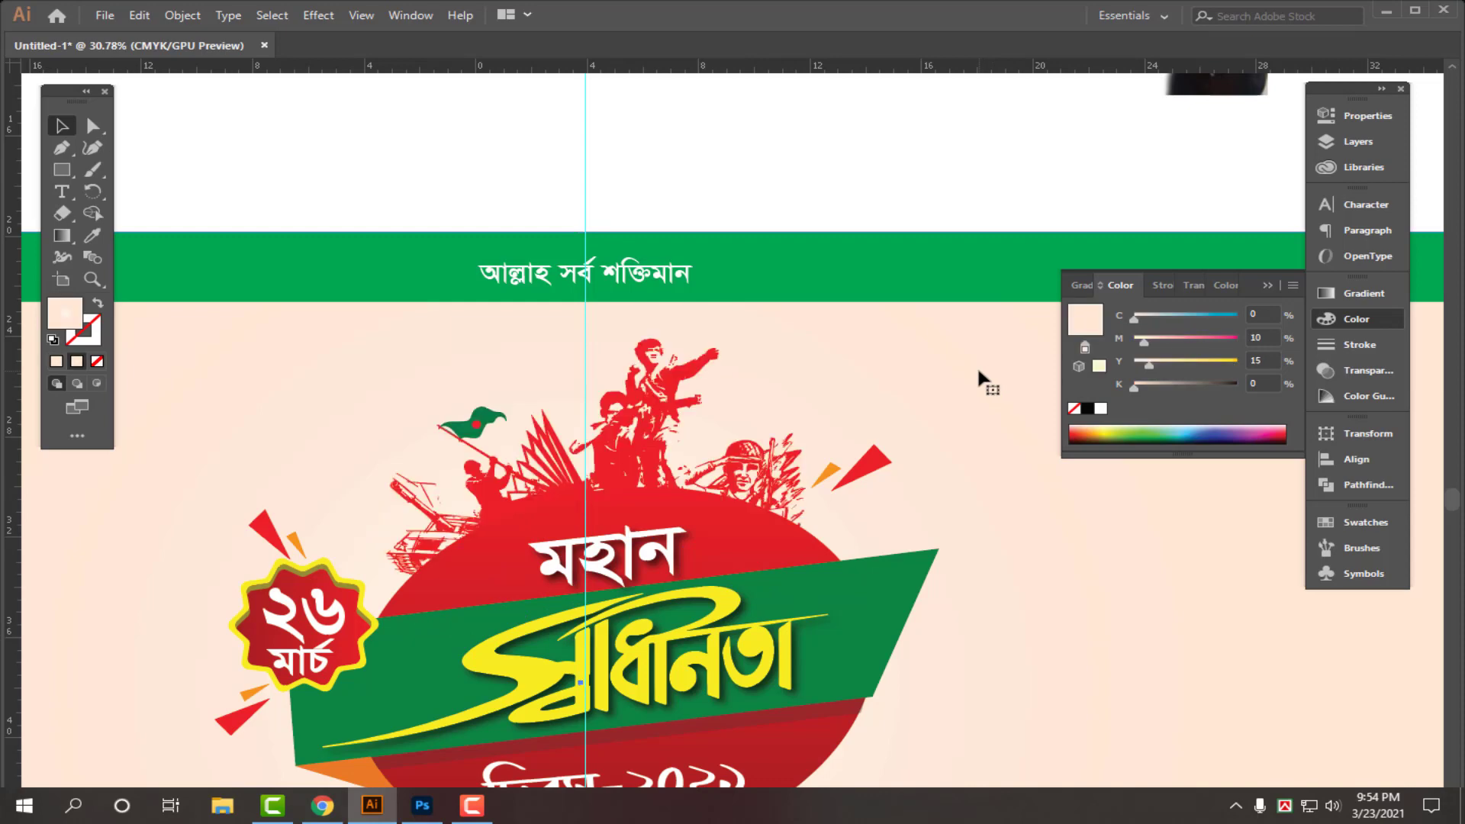
# - Scale the freedom-fighter illustration up further so the tallest figure reaches almost to the green bar
pyautogui.click(747, 389)
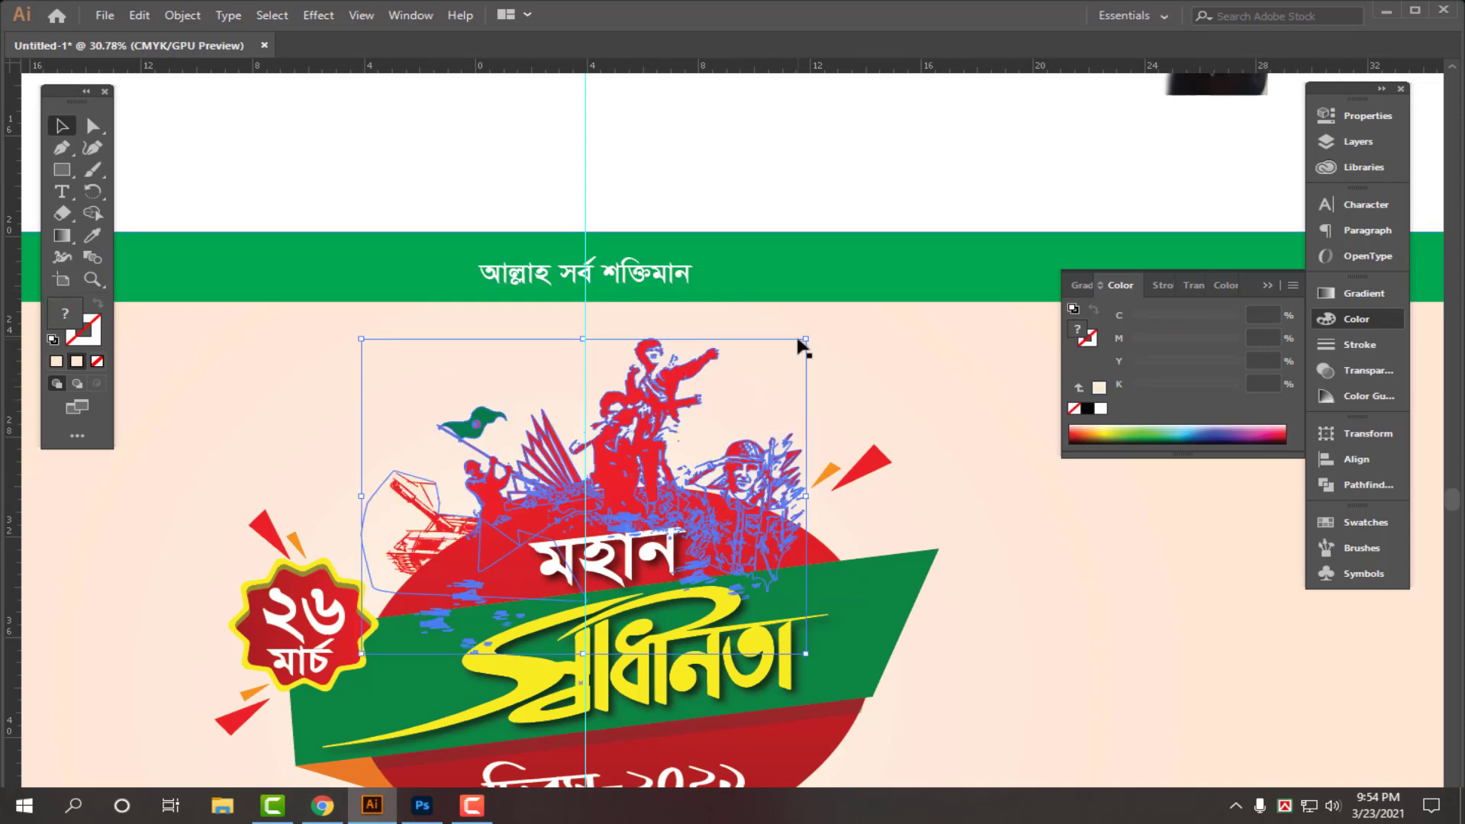
pyautogui.moveTo(805, 341); pyautogui.dragTo(861, 313)
pyautogui.moveTo(841, 653); pyautogui.dragTo(847, 656)
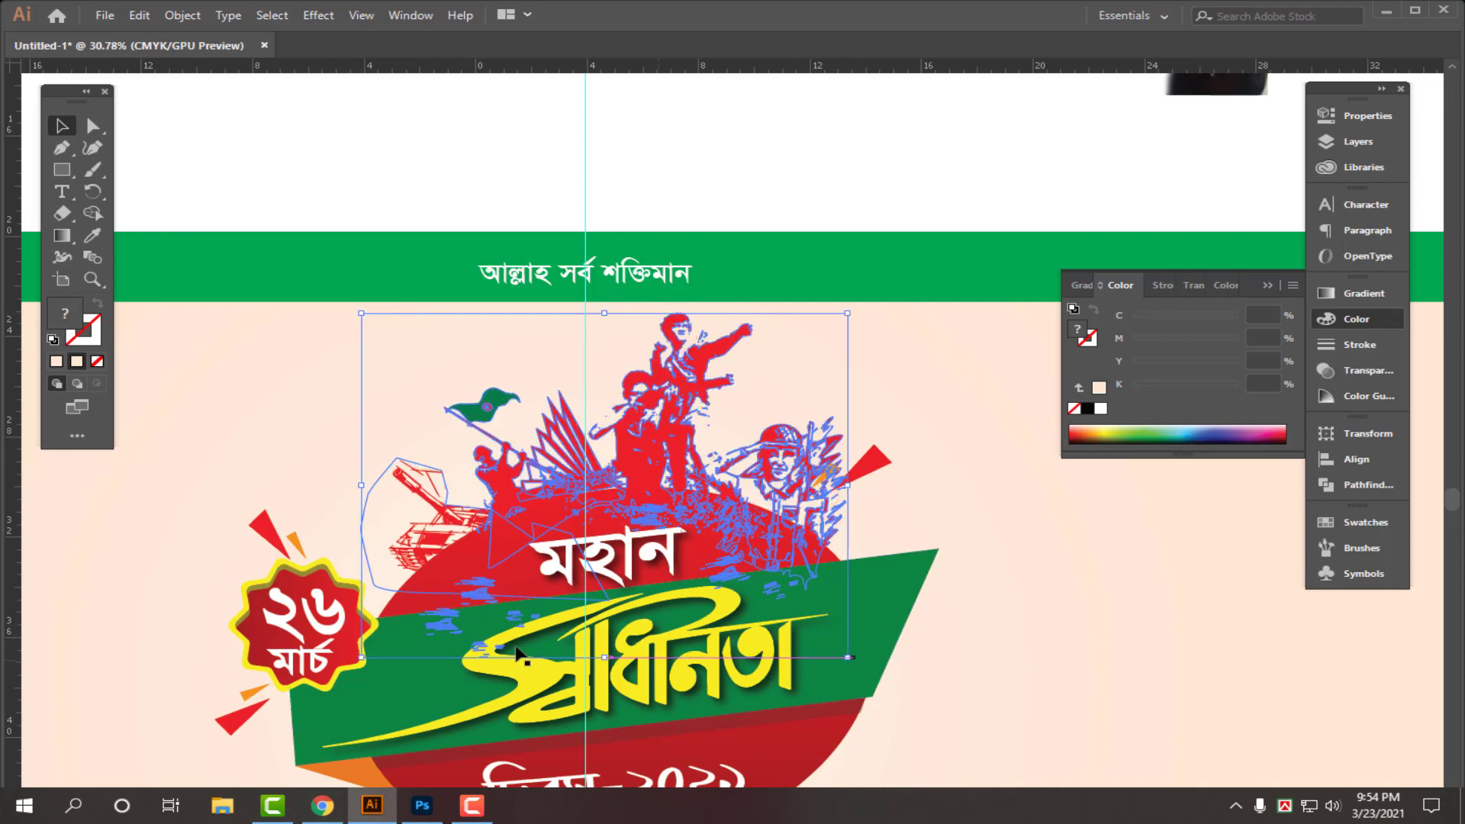
pyautogui.moveTo(349, 660)
pyautogui.mouseDown()
pyautogui.moveTo(378, 655)
pyautogui.moveTo(354, 662)
pyautogui.mouseUp()
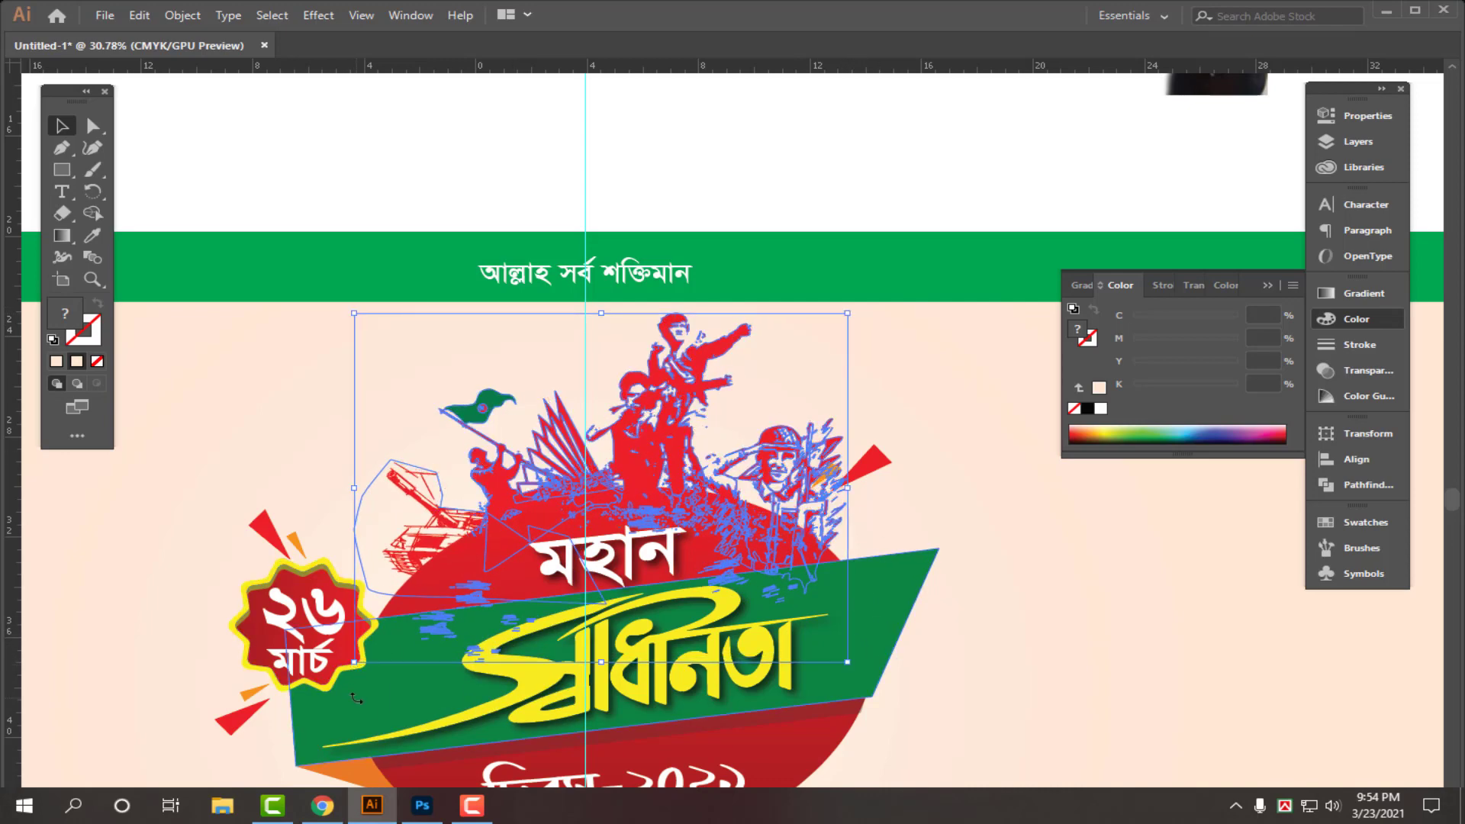
pyautogui.click(744, 285)
pyautogui.moveTo(637, 493); pyautogui.dragTo(580, 494)
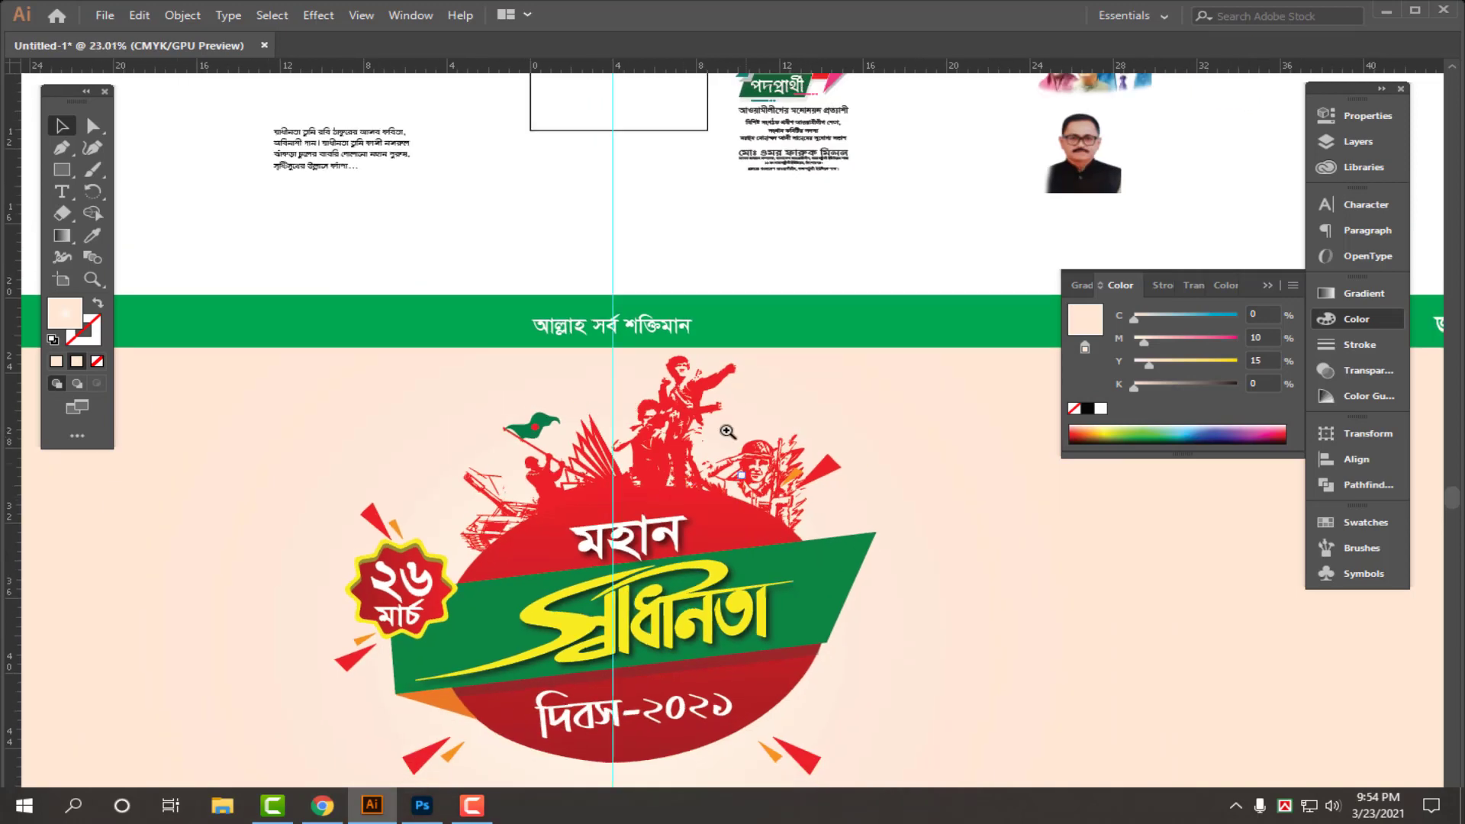
# - Stretch the freedom-fighter illustration slightly upward and check its fit between the emblem and the green bar
pyautogui.moveTo(723, 431); pyautogui.dragTo(839, 499)
pyautogui.click(708, 404)
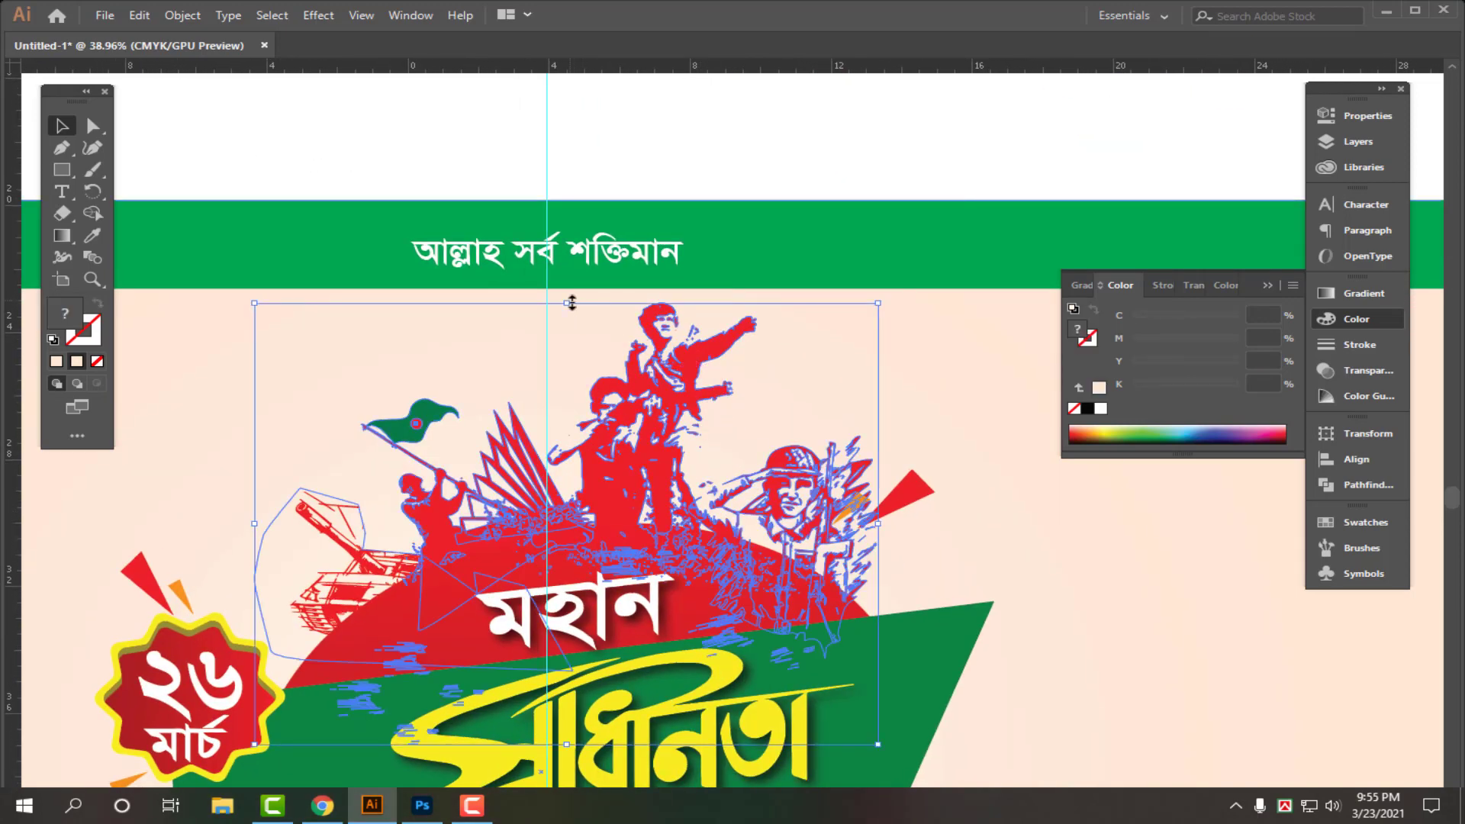
pyautogui.moveTo(572, 303); pyautogui.dragTo(576, 298)
pyautogui.moveTo(822, 155); pyautogui.dragTo(469, 248)
pyautogui.moveTo(861, 412); pyautogui.dragTo(708, 424)
pyautogui.moveTo(573, 354); pyautogui.dragTo(786, 332)
pyautogui.scroll(3, 932, 357)
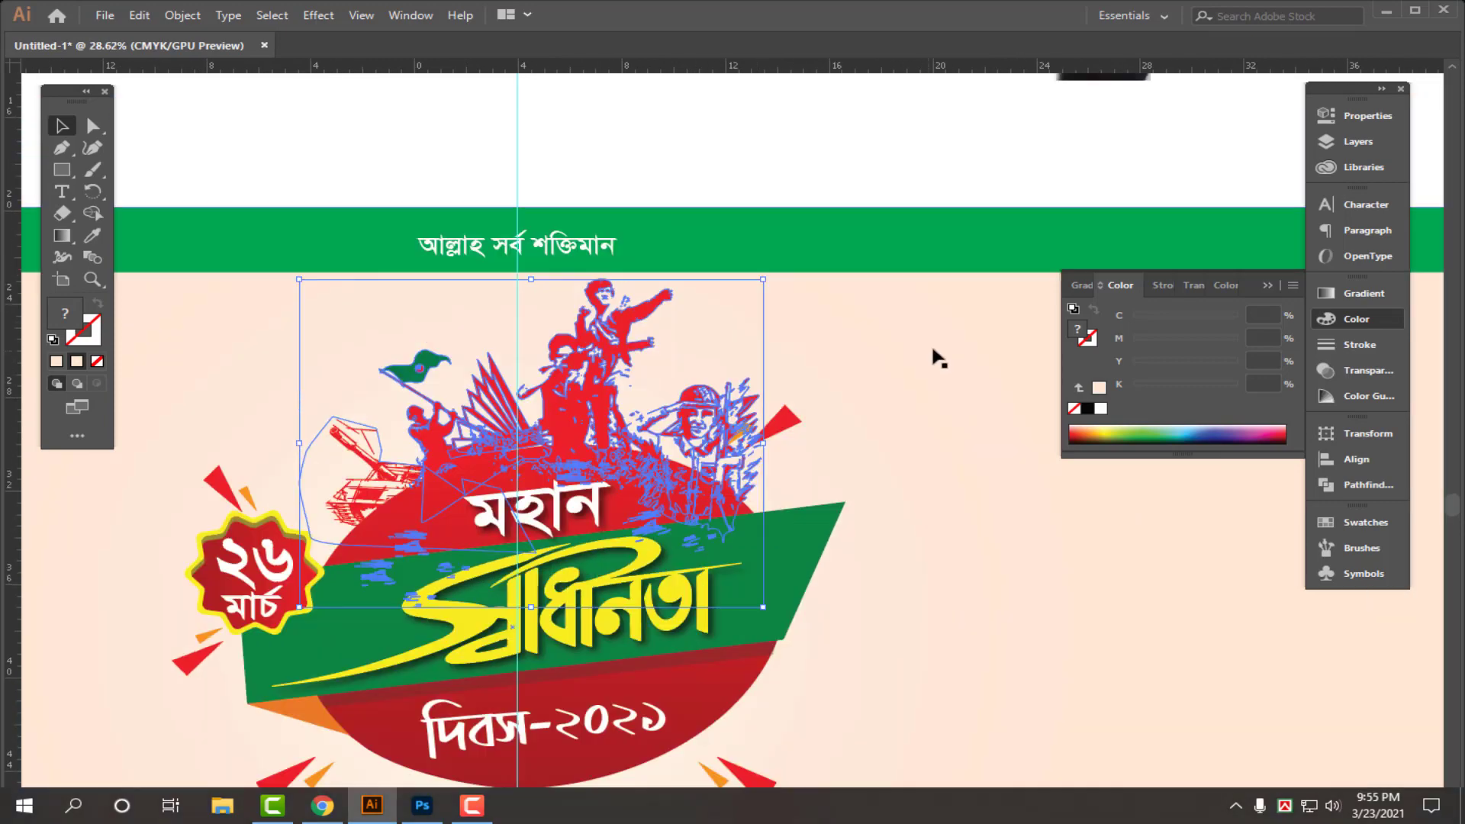
pyautogui.click(939, 358)
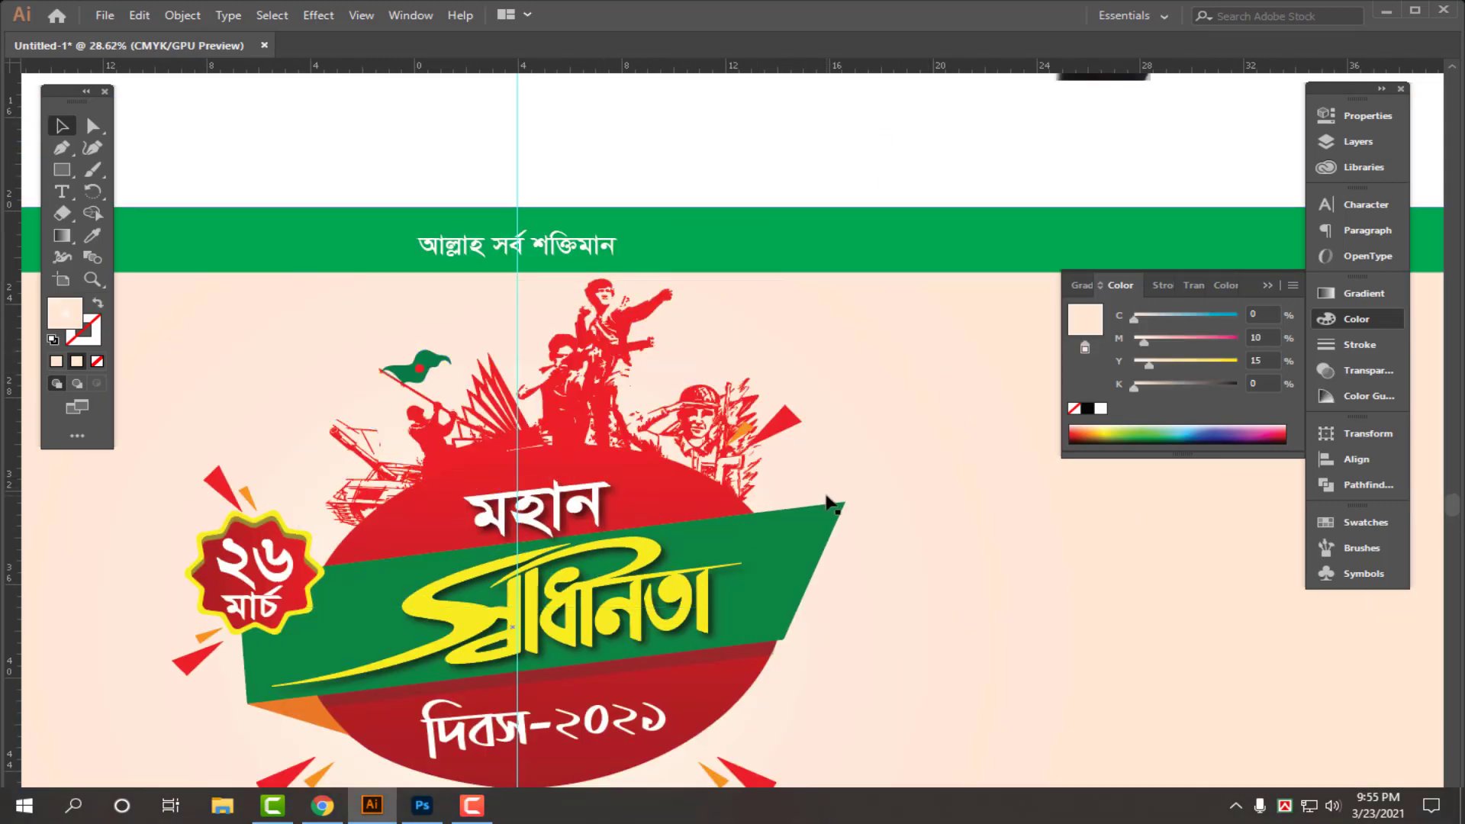
# - Ungroup the title emblem into its separate parts
pyautogui.scroll(-5, 831, 504)
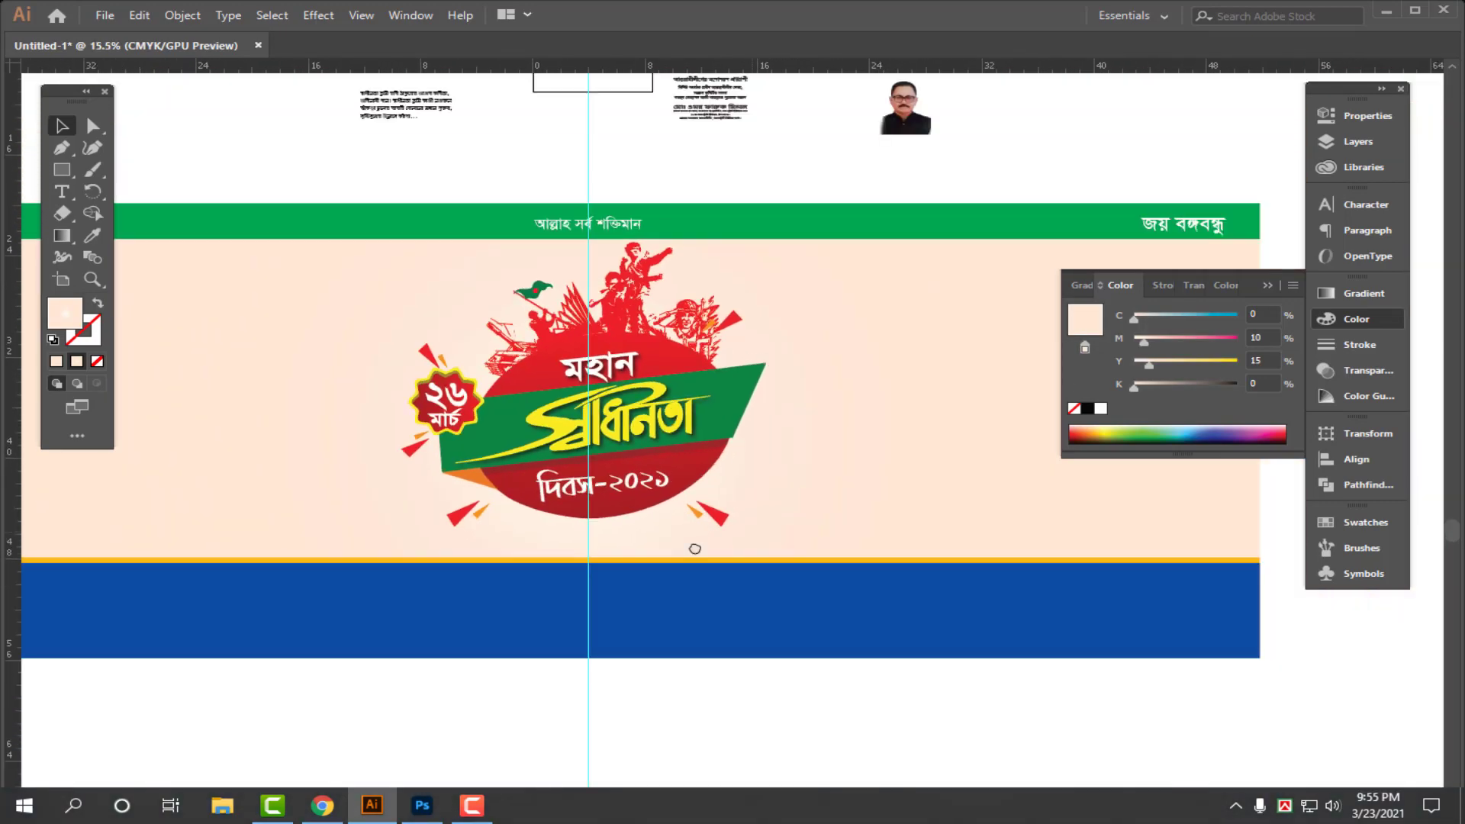
pyautogui.hscroll(3, 694, 549)
pyautogui.scroll(3, 622, 475)
pyautogui.scroll(-2, 914, 264)
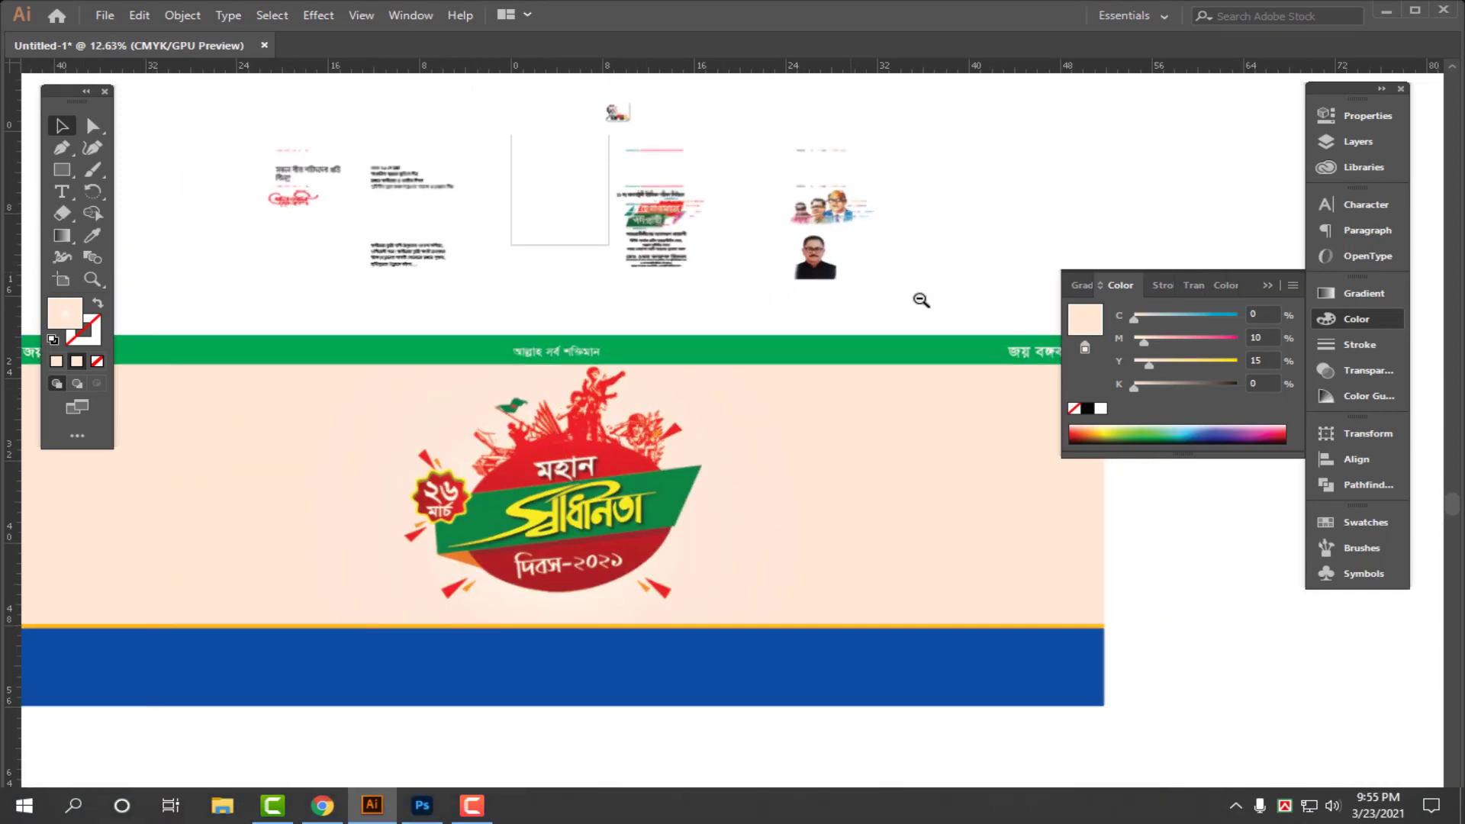
pyautogui.scroll(3, 687, 458)
pyautogui.click(634, 400)
pyautogui.rightClick(634, 400)
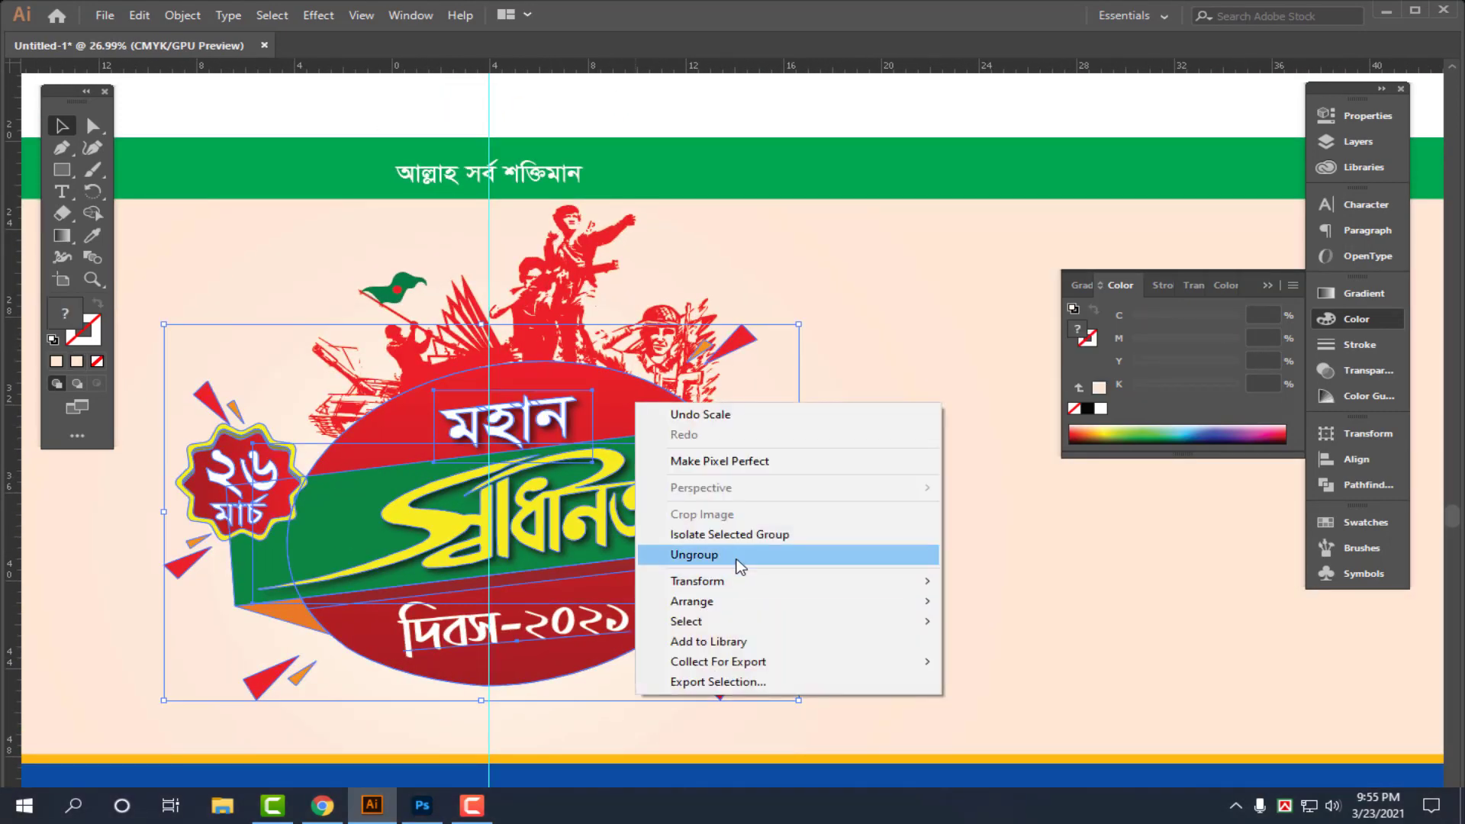
pyautogui.click(666, 556)
# - Make a smaller concentric copy of the emblem's red ellipse inside the original
pyautogui.scroll(-2, 736, 266)
pyautogui.click(578, 482)
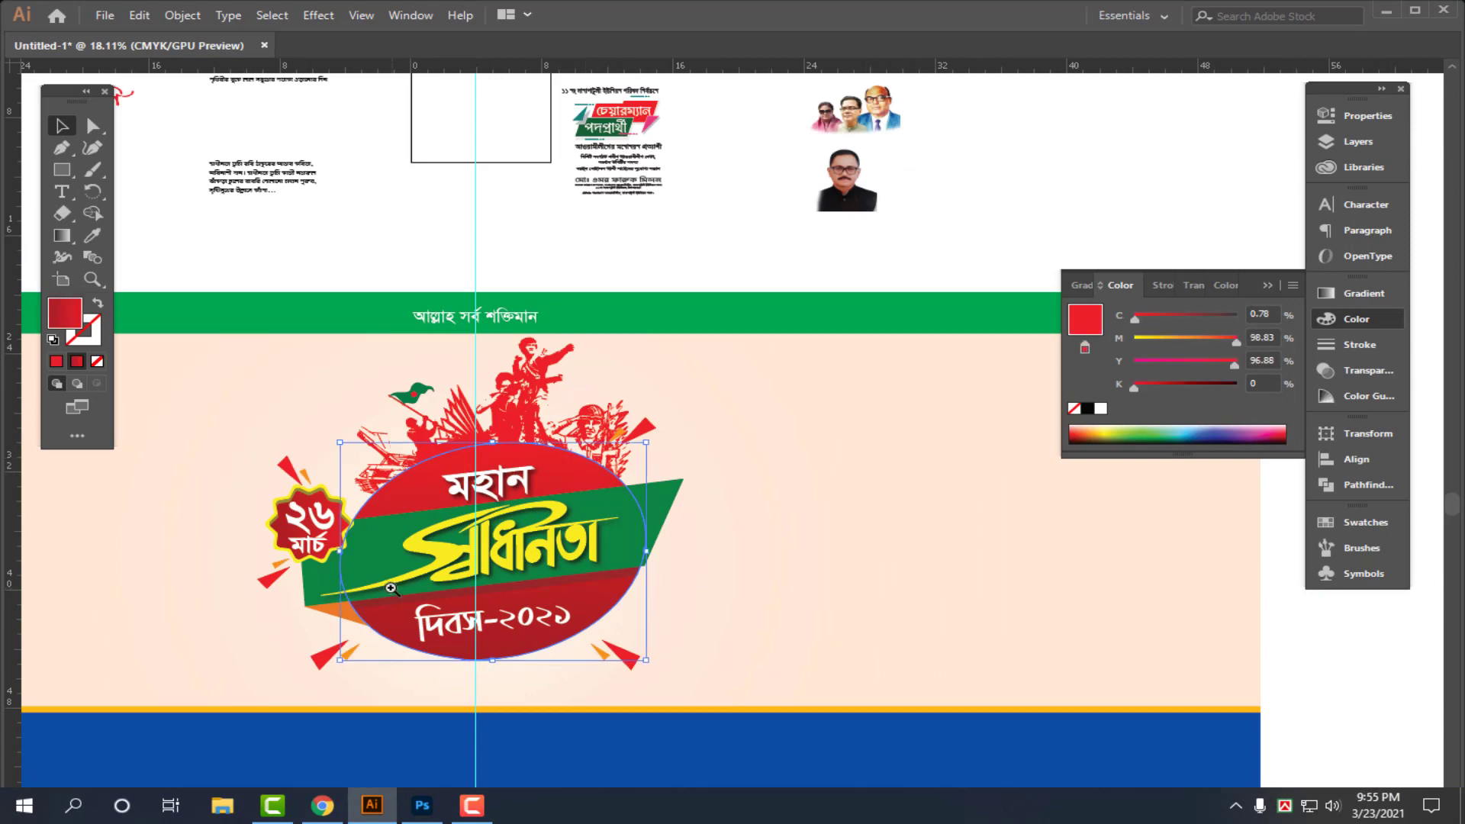
pyautogui.scroll(2, 588, 503)
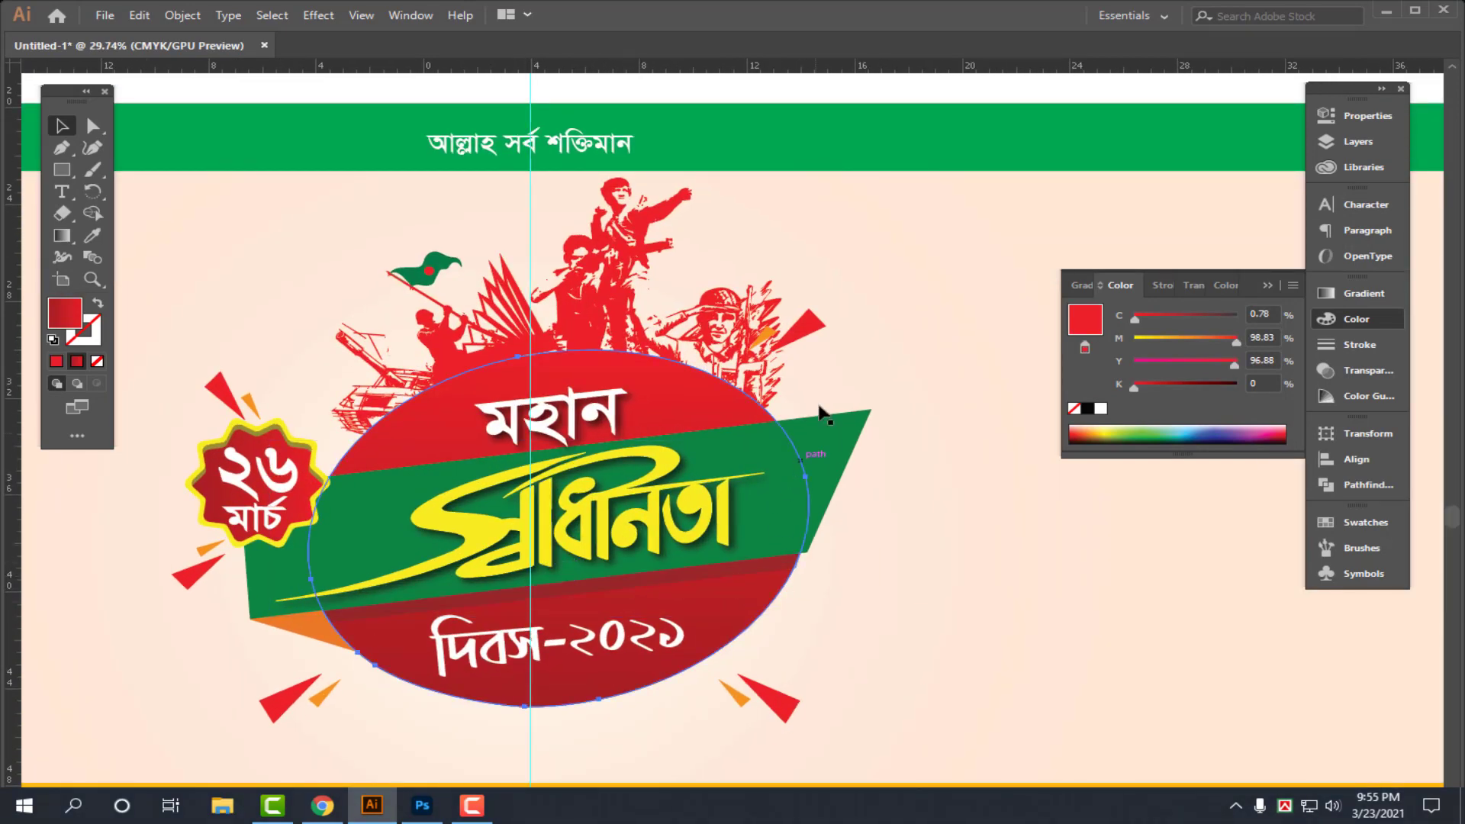
pyautogui.click(658, 423)
pyautogui.moveTo(811, 351); pyautogui.dragTo(798, 364)
pyautogui.keyDown('ctrl'); pyautogui.click(615, 469); pyautogui.keyUp('ctrl')
pyautogui.click(615, 469)
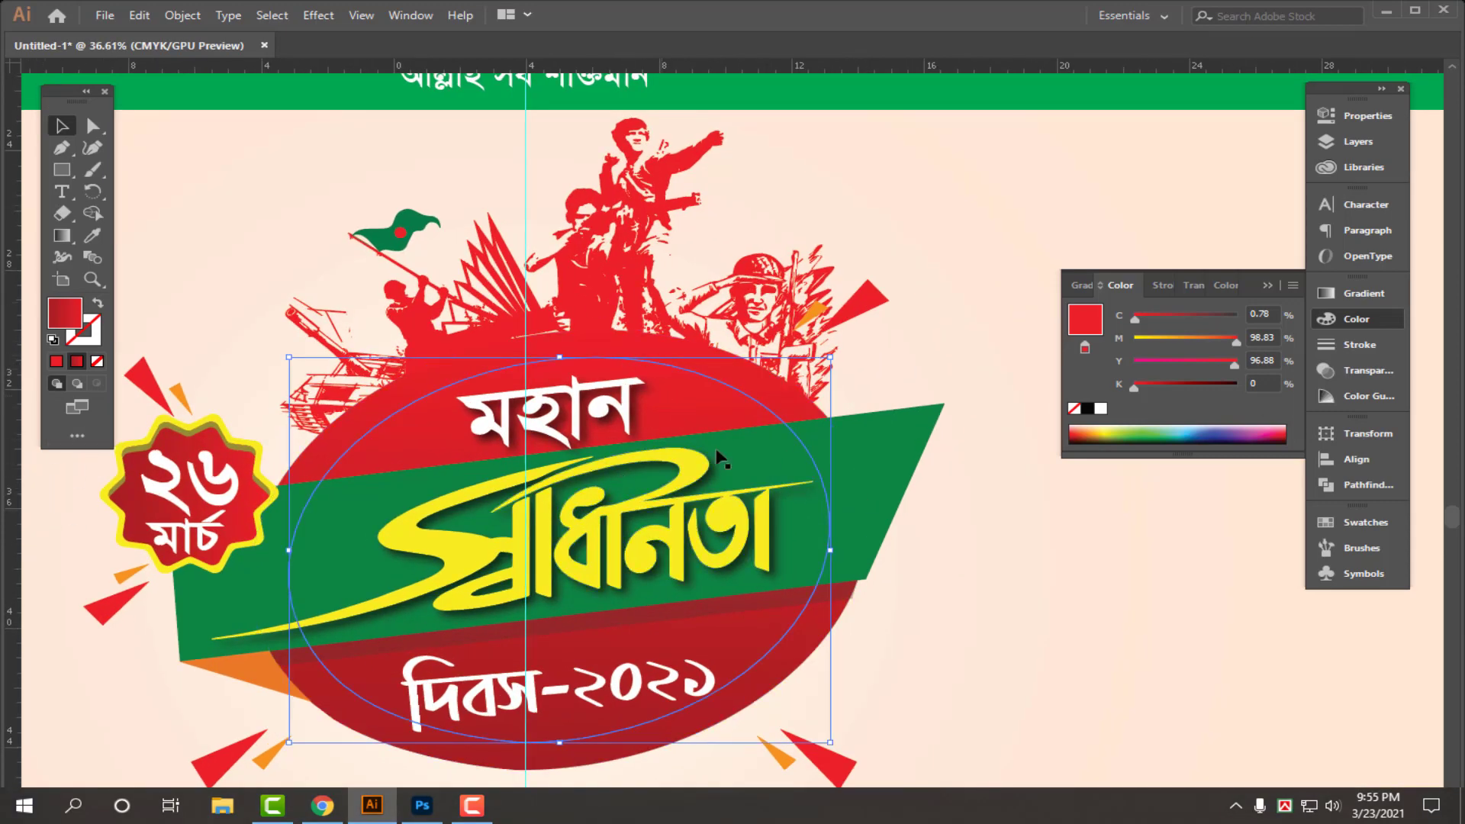
# - Give the inner ellipse no fill and a yellow stroke with a weight of 18
pyautogui.click(98, 361)
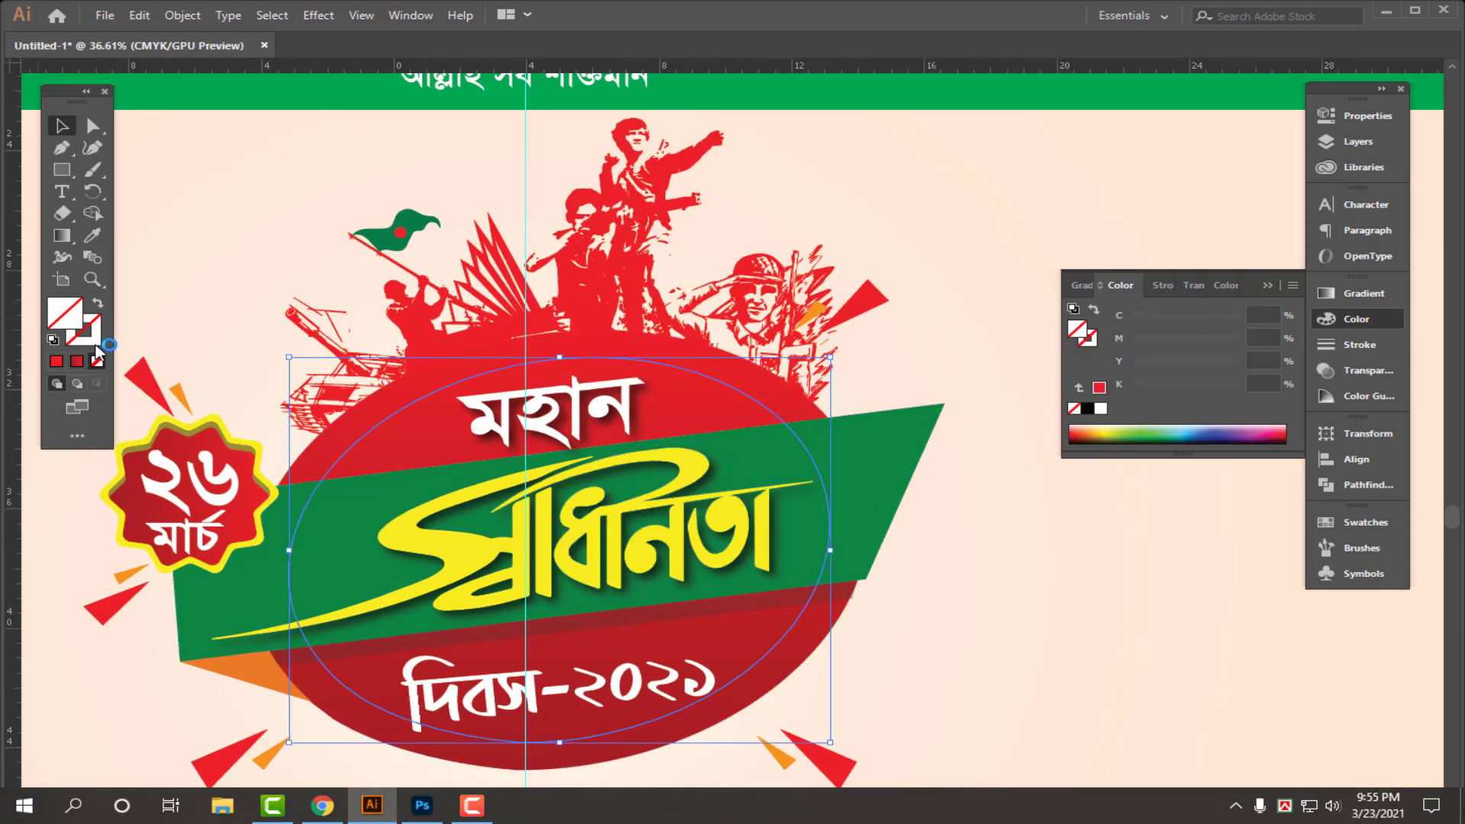
pyautogui.click(88, 334)
pyautogui.click(1101, 409)
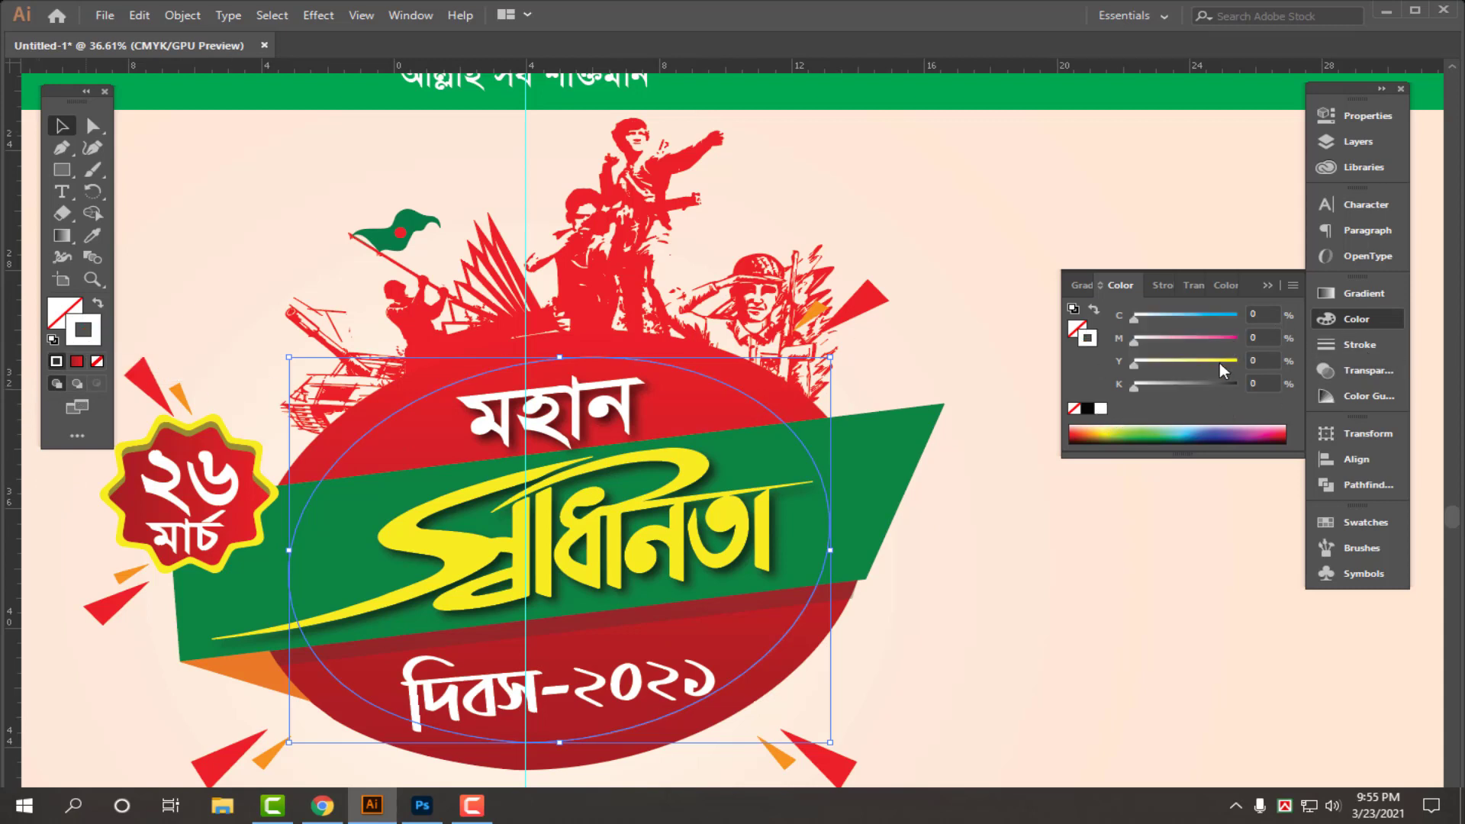
pyautogui.moveTo(1219, 363); pyautogui.dragTo(1387, 369)
pyautogui.click(1359, 344)
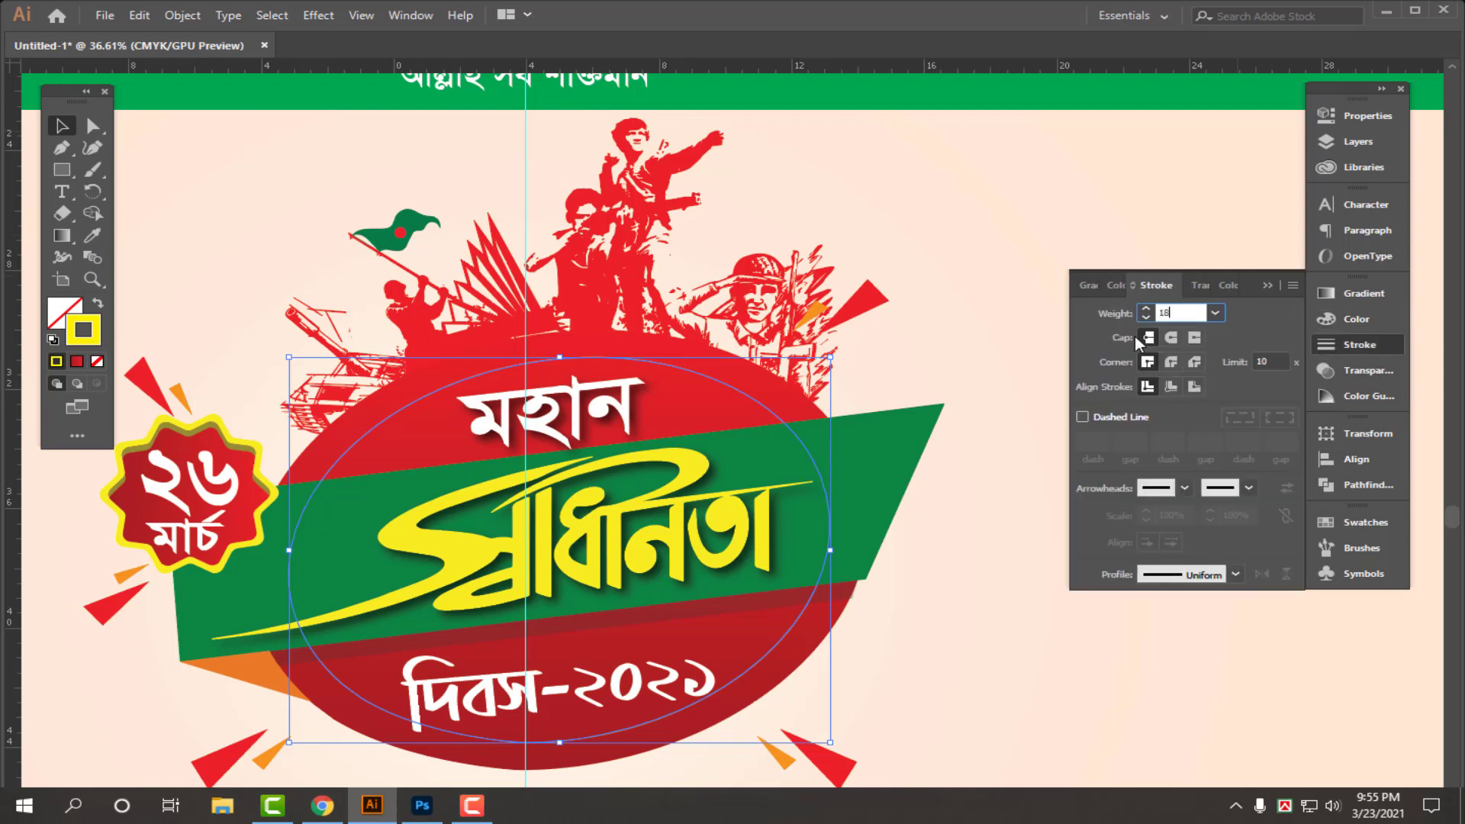
pyautogui.write('18')
pyautogui.press('Return')
# - Set the yellow inner ring's opacity to 20% and clear the selection
pyautogui.click(1366, 370)
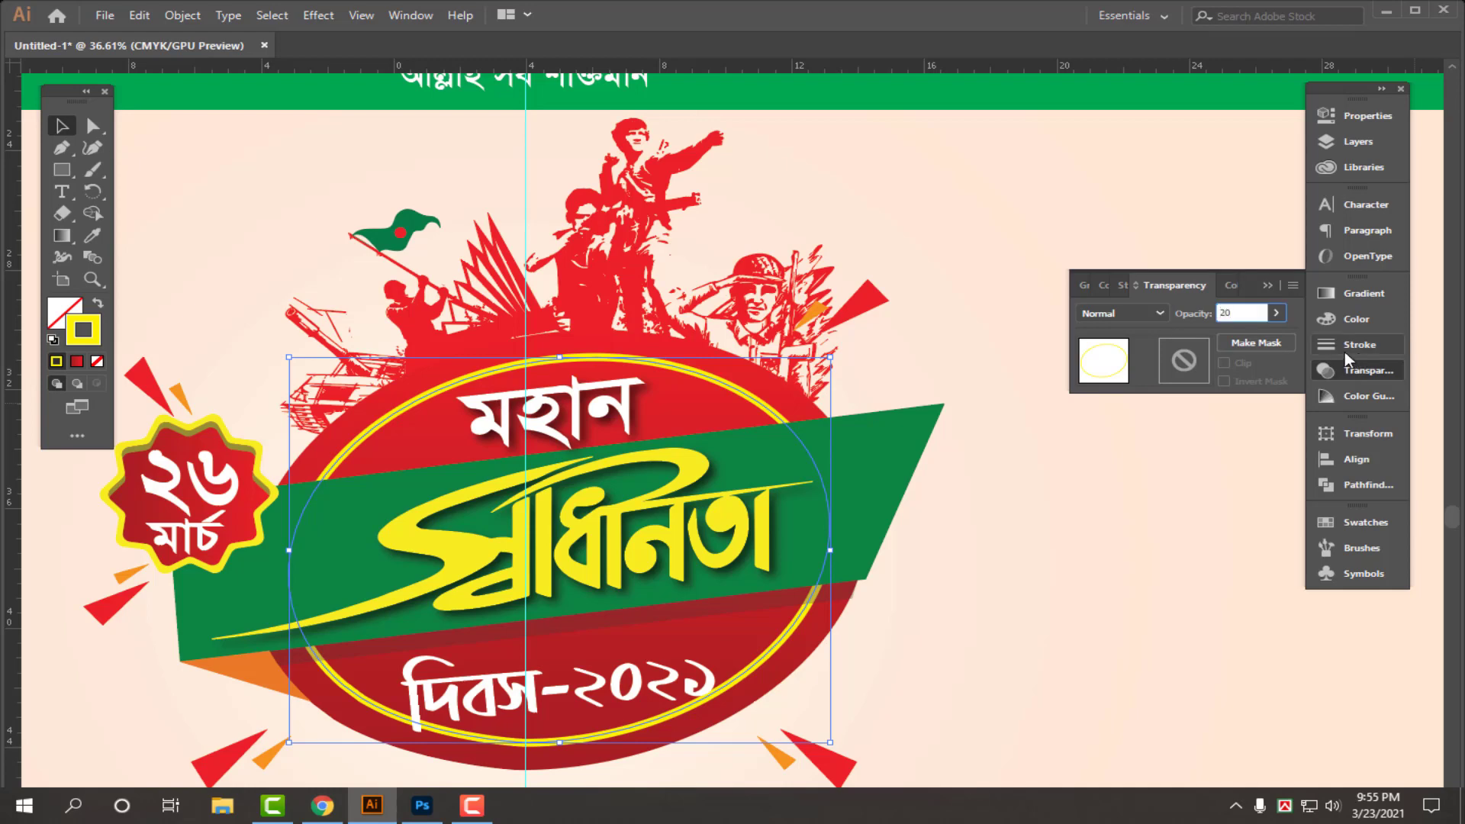
pyautogui.press('Return')
pyautogui.click(736, 339)
pyautogui.scroll(-1, 608, 533)
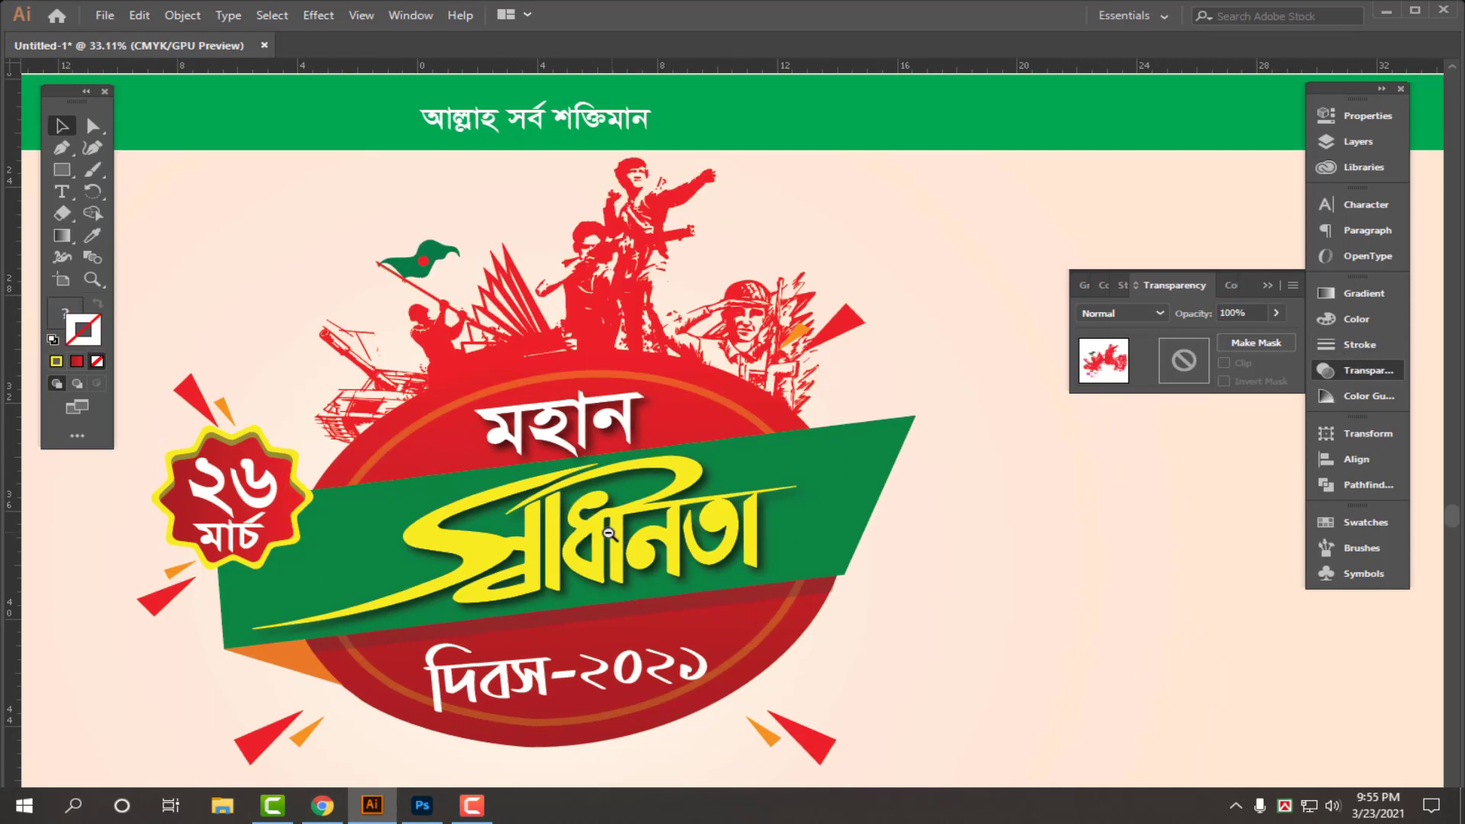
pyautogui.scroll(-5, 608, 533)
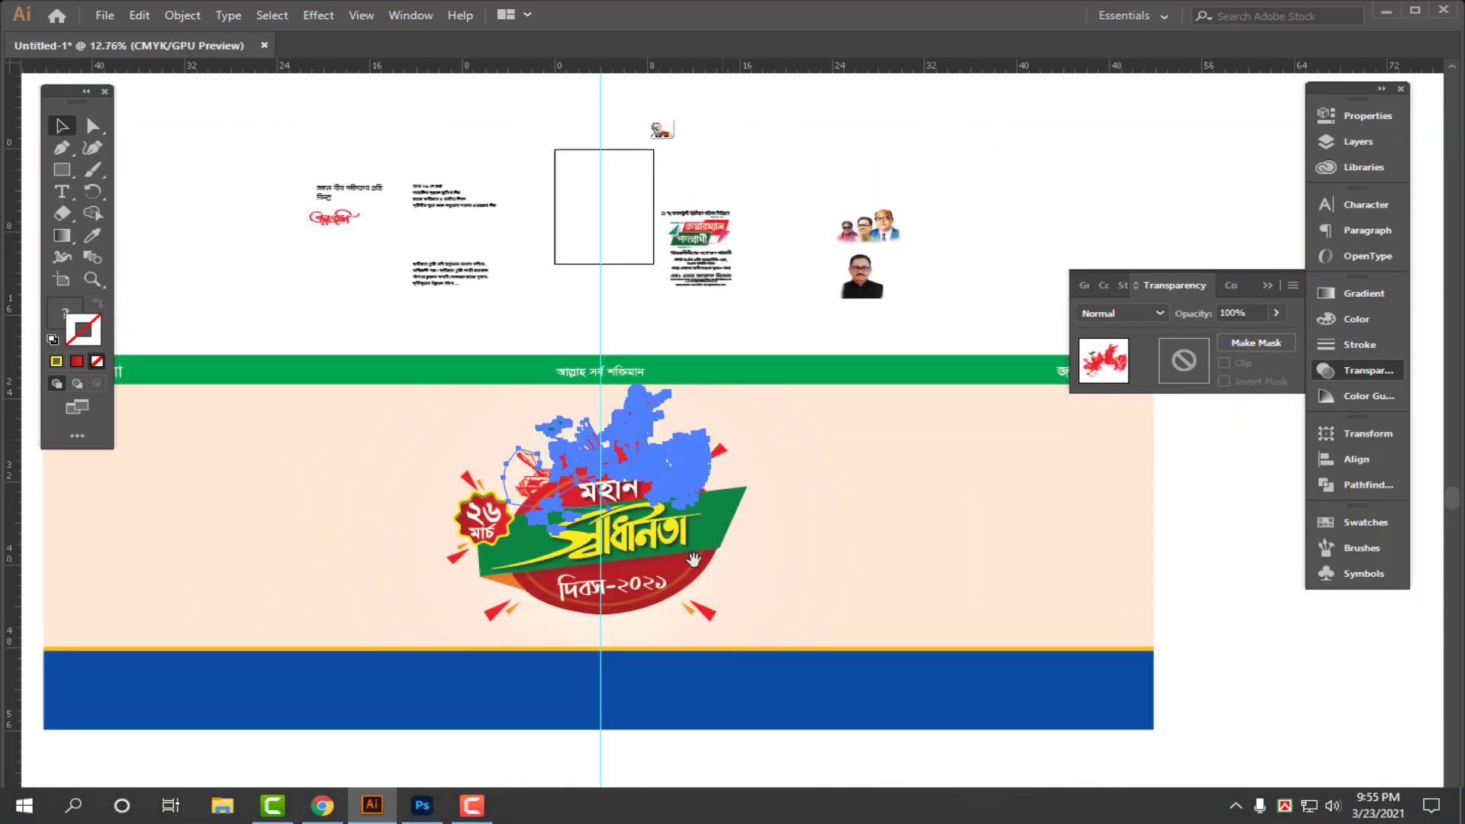
pyautogui.hscroll(3, 693, 560)
pyautogui.click(1173, 572)
pyautogui.scroll(1, 456, 327)
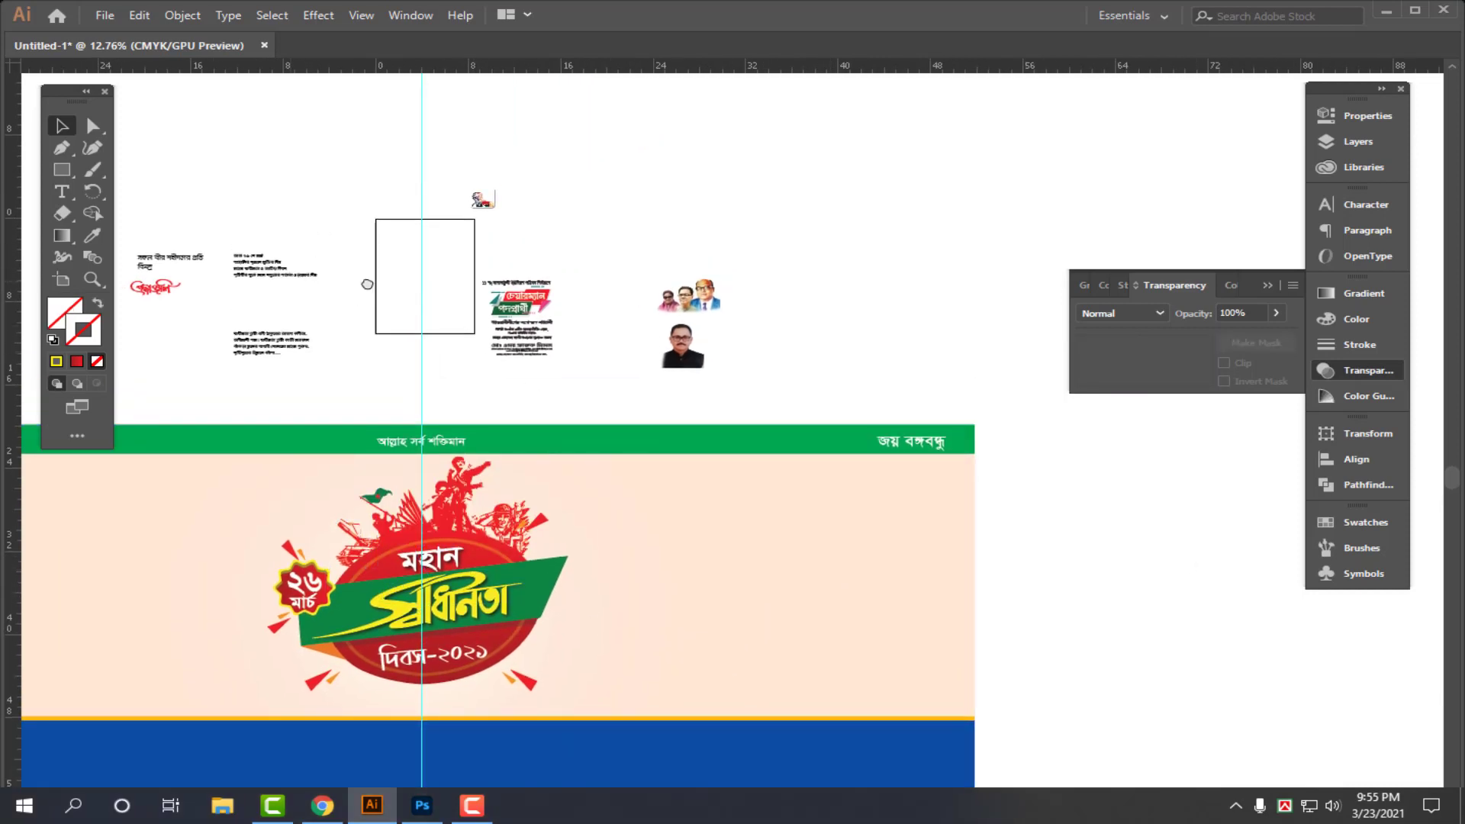
# - Paste the tribute text "সকল বীর শহীদদের প্রতি বিনম্র শ্রদ্ধাঞ্জলি" beside the title emblem on the banner and enlarge it
pyautogui.hscroll(-3, 291, 192)
pyautogui.scroll(-1, 291, 192)
pyautogui.hscroll(3, 657, 425)
pyautogui.scroll(-2, 657, 425)
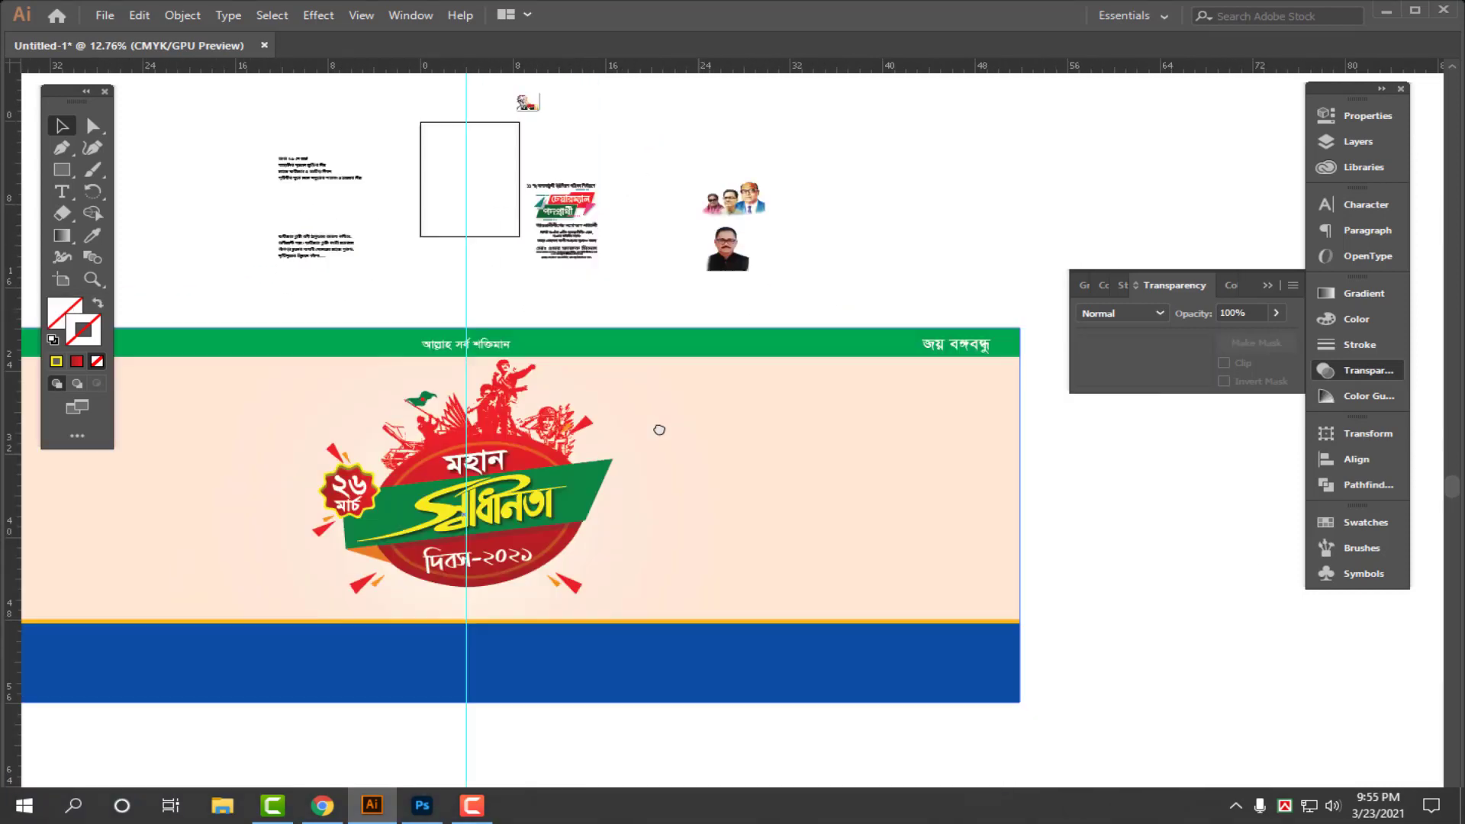
pyautogui.scroll(4, 805, 599)
pyautogui.hotkey('ctrl', 'v')
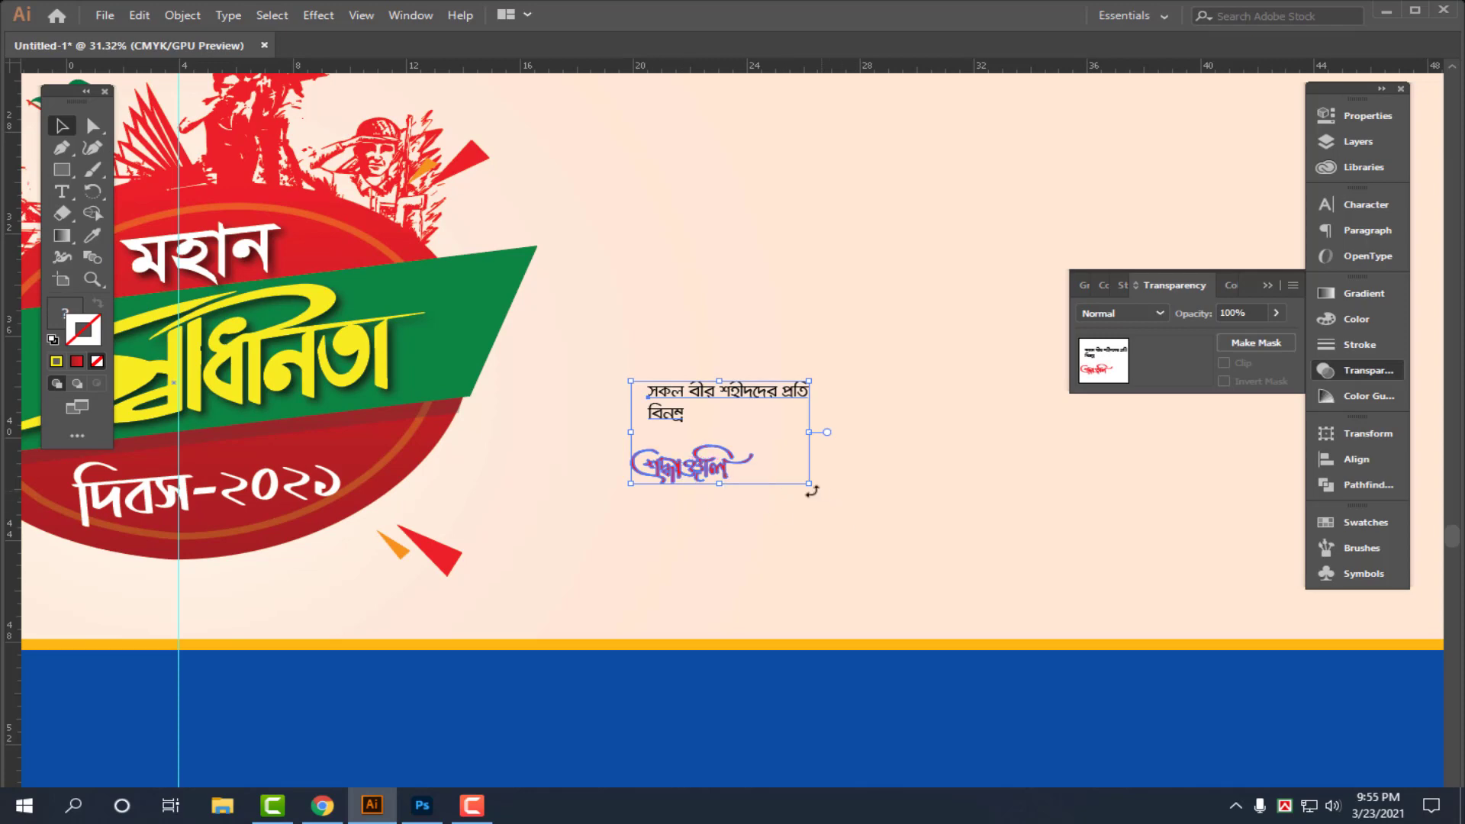
pyautogui.moveTo(827, 494); pyautogui.dragTo(1038, 551)
pyautogui.scroll(-3, 1030, 242)
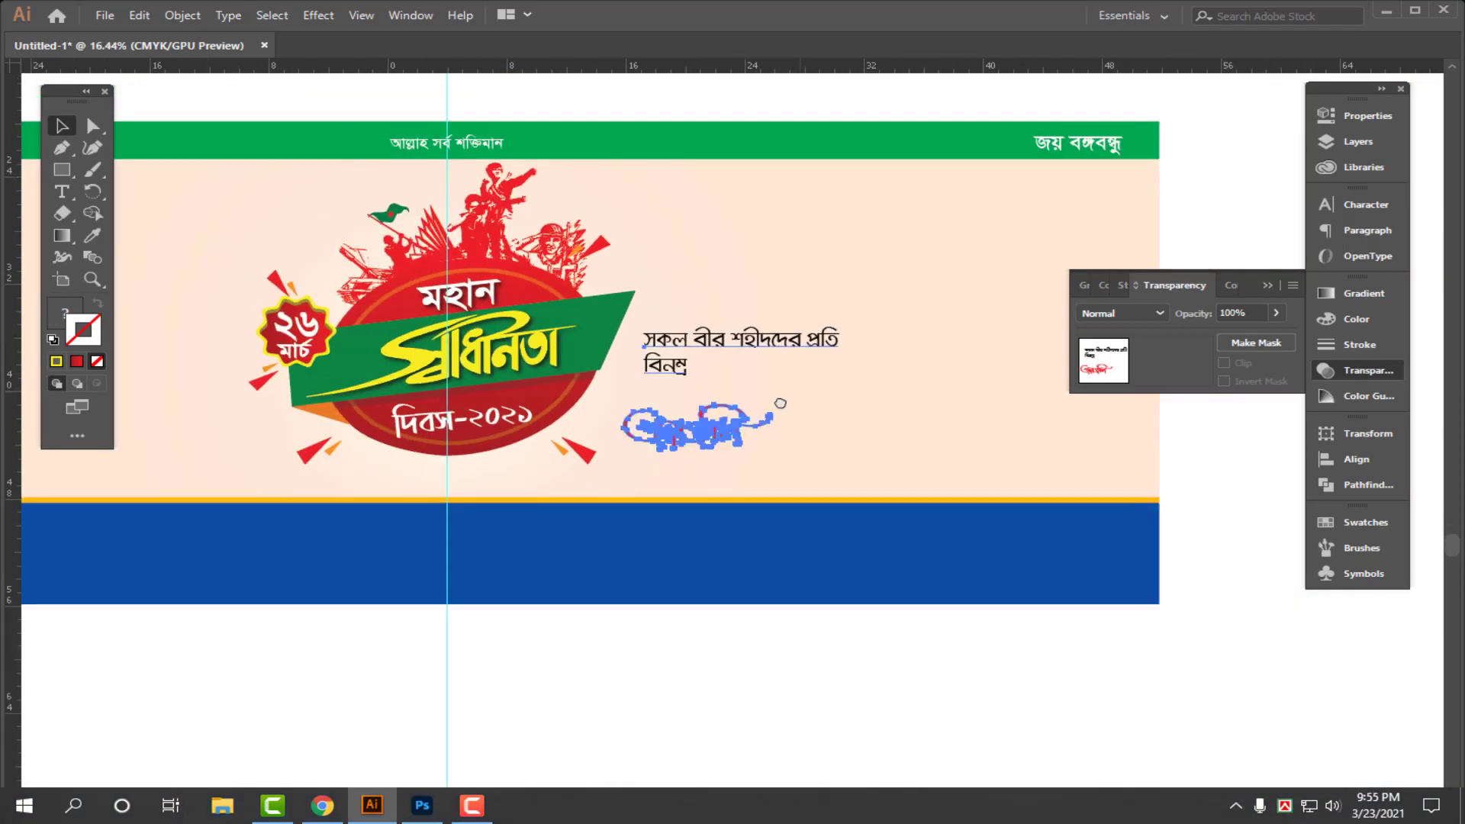
# - Shift the black tribute lines up slightly, place the red "শ্রদ্ধাঞ্জলি" lettering closer beneath them, and enlarge the lettering
pyautogui.scroll(2, 1030, 243)
pyautogui.hscroll(2, 1030, 243)
pyautogui.hotkey('ctrl', 'shift', 'a')
pyautogui.click(358, 507)
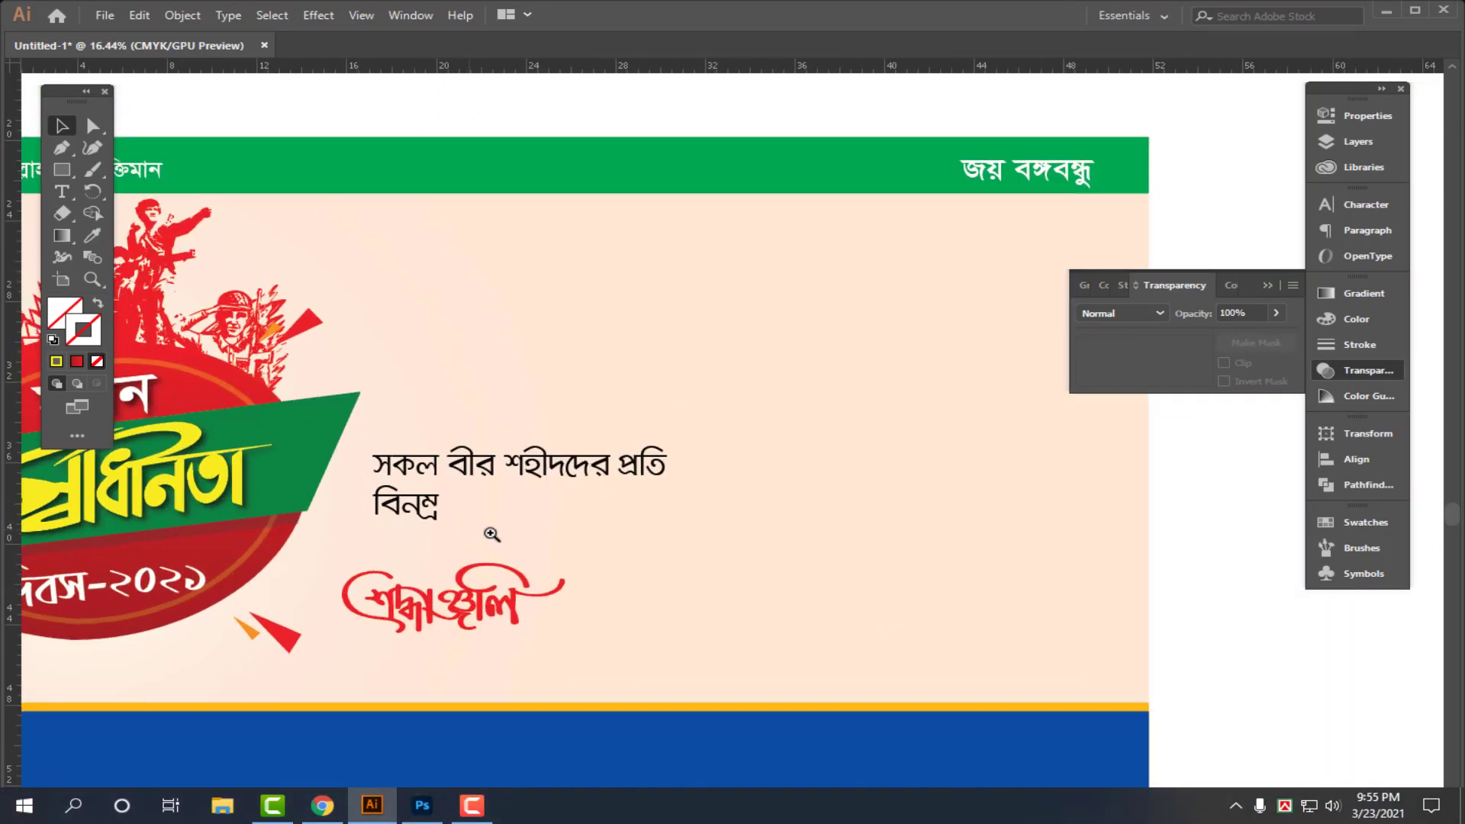
pyautogui.click(603, 477)
pyautogui.moveTo(605, 469); pyautogui.dragTo(611, 439)
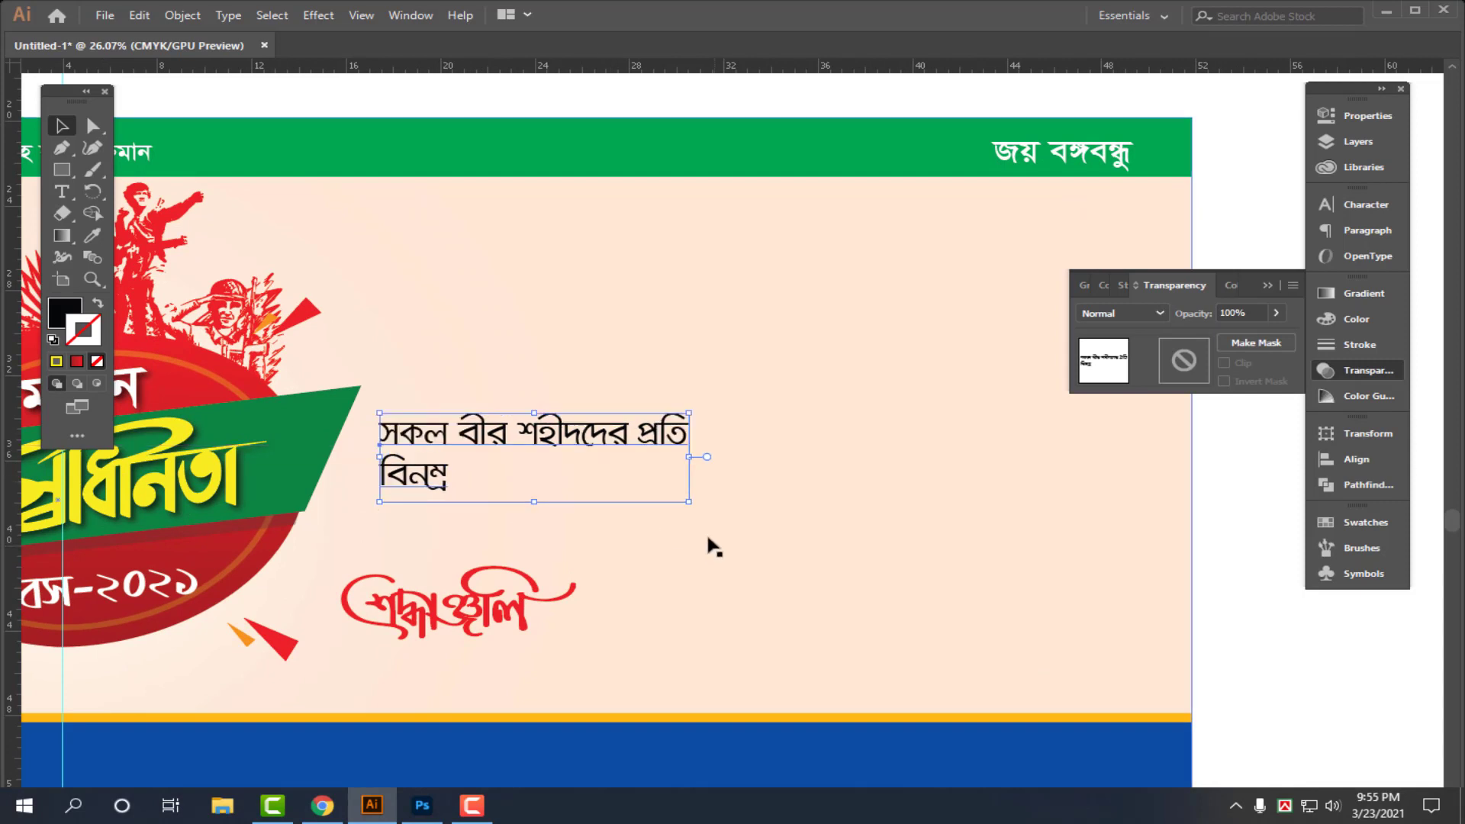
pyautogui.moveTo(538, 603); pyautogui.dragTo(513, 539)
pyautogui.moveTo(595, 574); pyautogui.dragTo(678, 600)
pyautogui.scroll(-5, 520, 486)
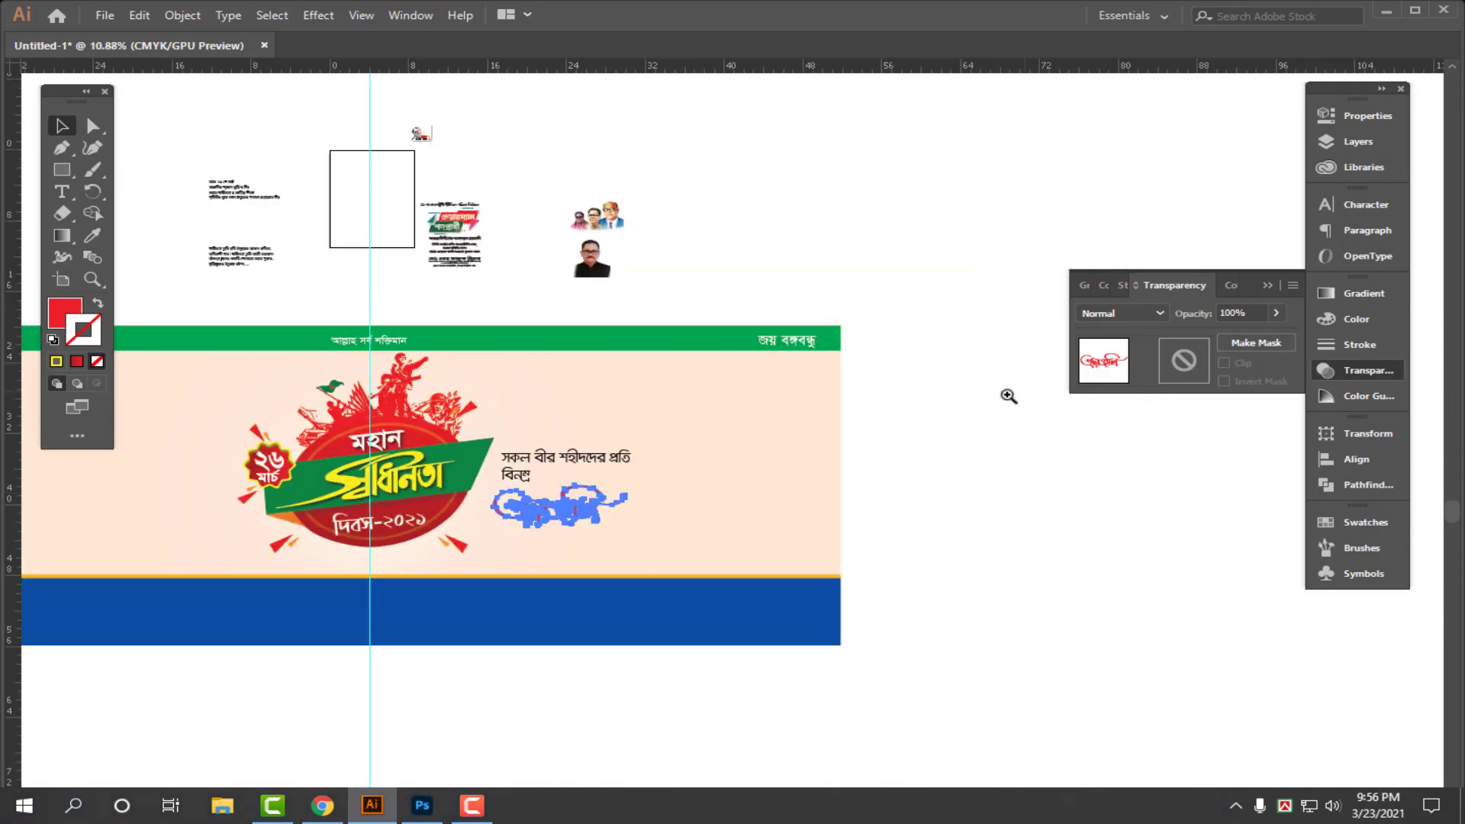
pyautogui.click(982, 521)
pyautogui.scroll(-2, 982, 523)
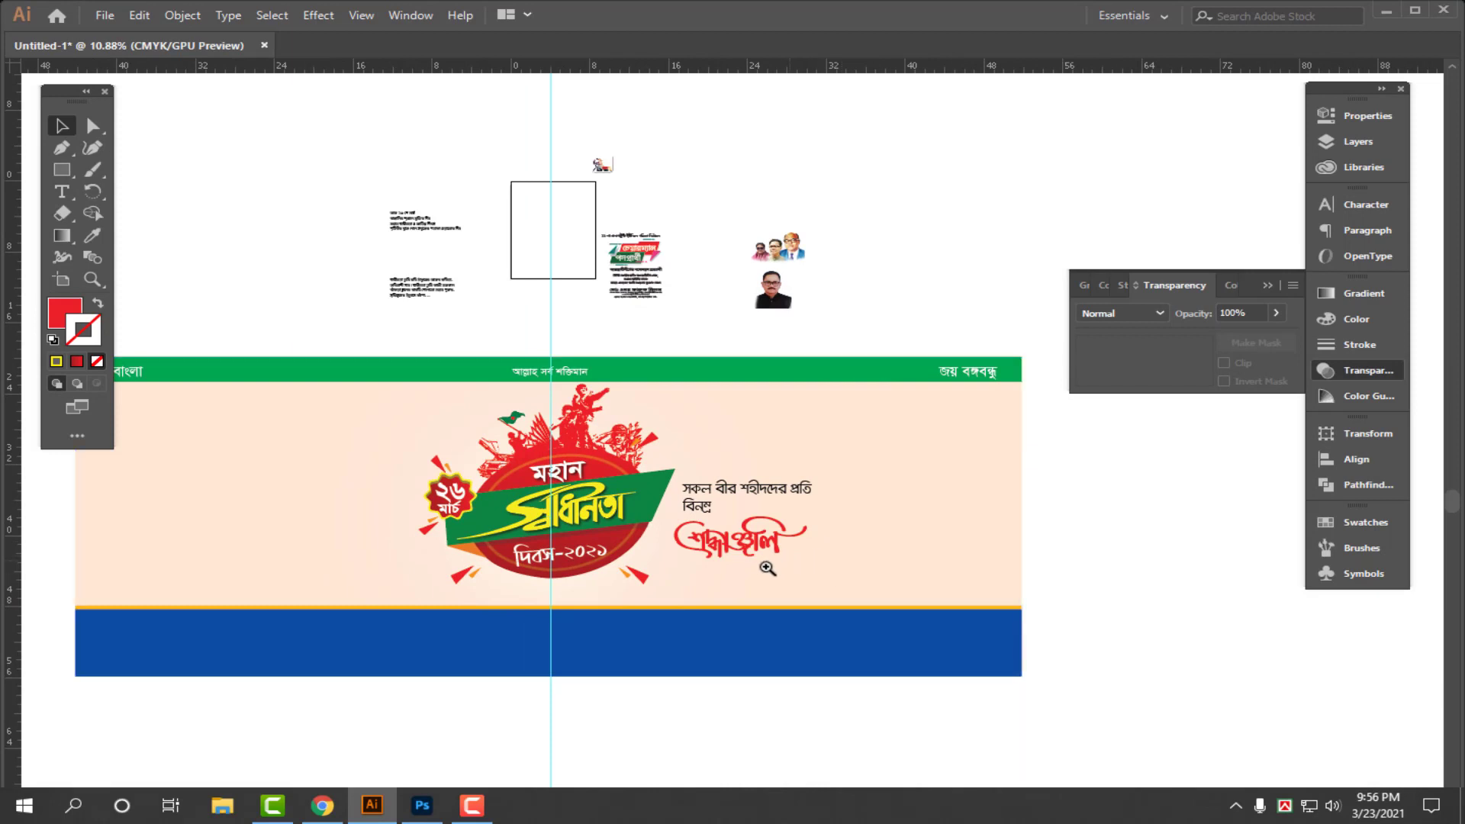
# - Place the man's portrait at the right end of the banner and enlarge it to nearly fill the height above the footer
pyautogui.click(692, 309)
pyautogui.moveTo(798, 355); pyautogui.dragTo(959, 669)
pyautogui.moveTo(842, 587); pyautogui.dragTo(641, 330)
pyautogui.scroll(2, 968, 621)
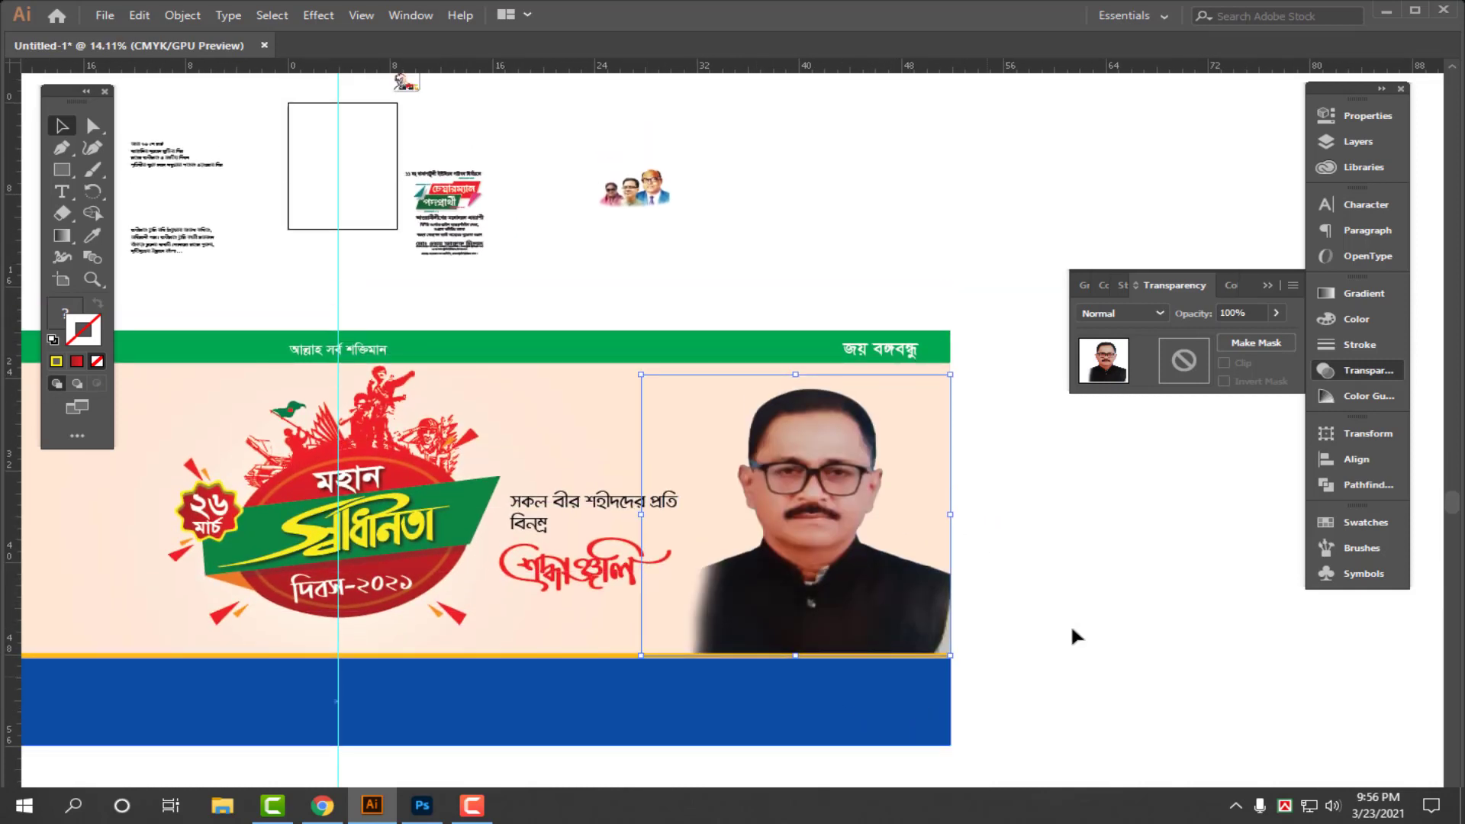
pyautogui.click(1015, 550)
# - Reduce the height of the blue footer and its yellow strip by lowering their upper edge
pyautogui.moveTo(789, 332); pyautogui.dragTo(765, 474)
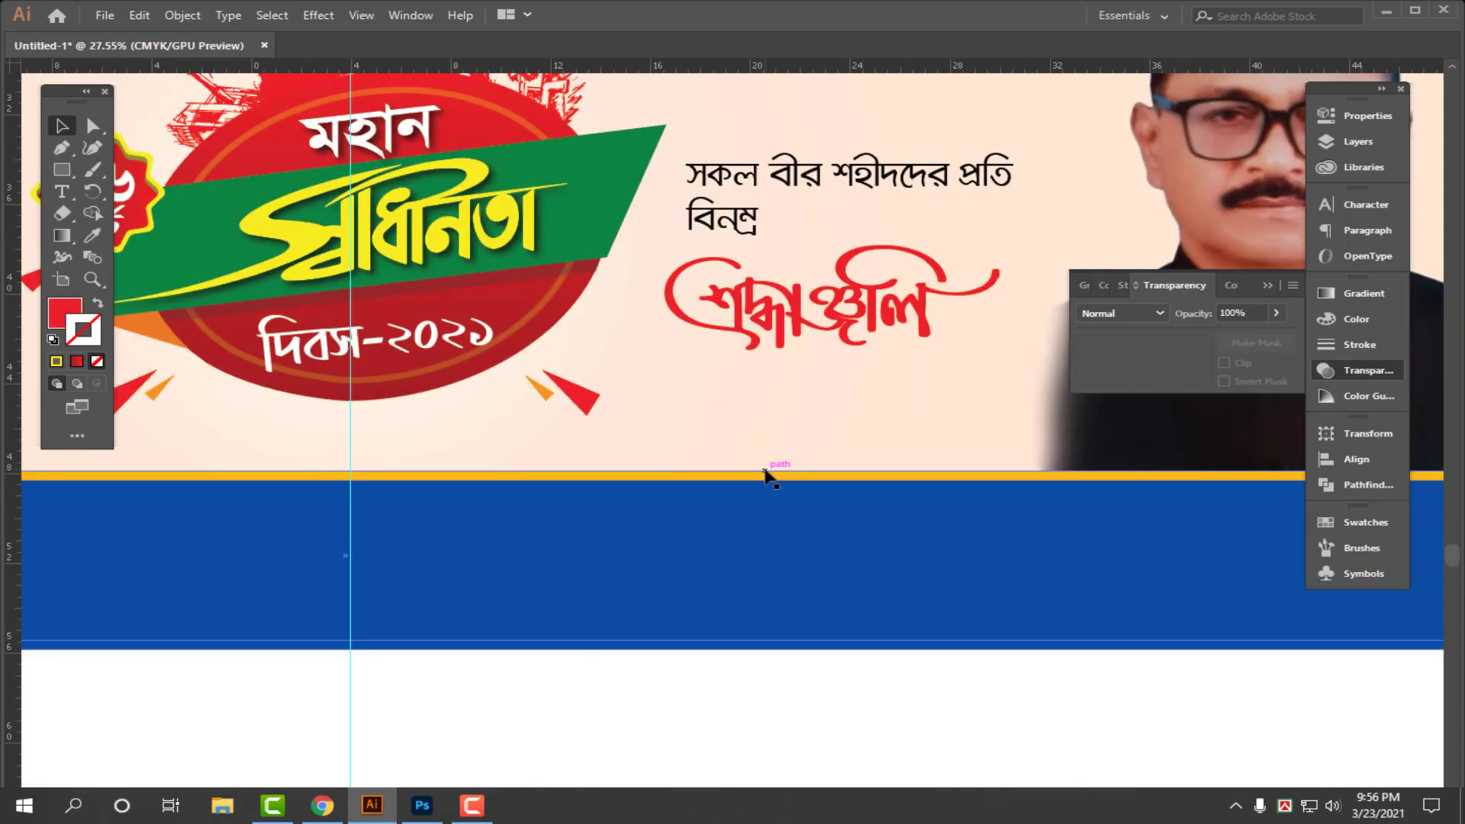
pyautogui.click(771, 490)
pyautogui.moveTo(759, 580); pyautogui.dragTo(630, 557)
pyautogui.moveTo(624, 503); pyautogui.dragTo(624, 523)
pyautogui.scroll(2, 664, 687)
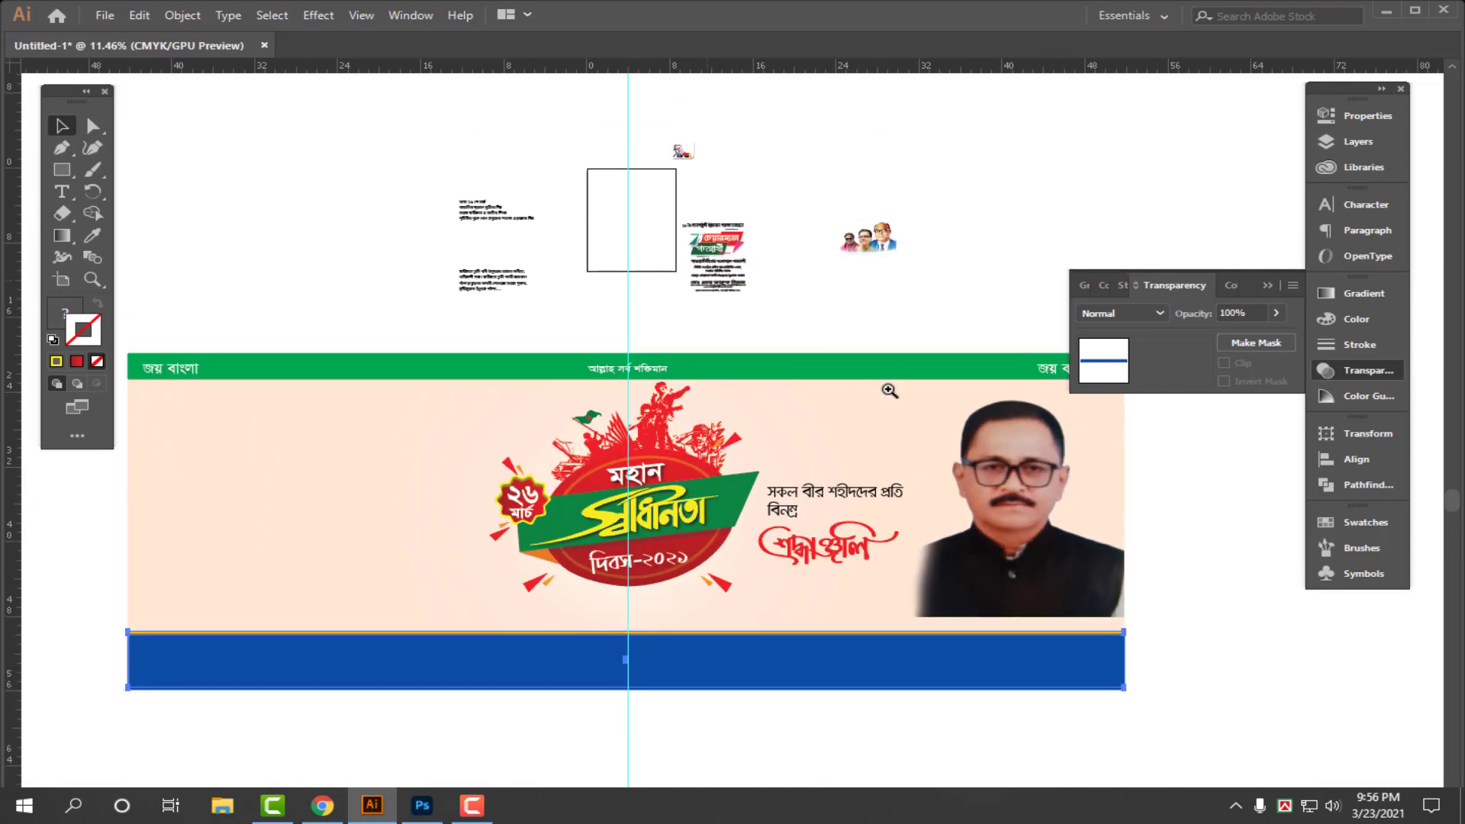
# - Bring the name and designation lines from the existing poster text onto the blue footer, enlarge them, and delete the publisher line
pyautogui.moveTo(707, 280); pyautogui.dragTo(778, 343)
pyautogui.click(664, 286)
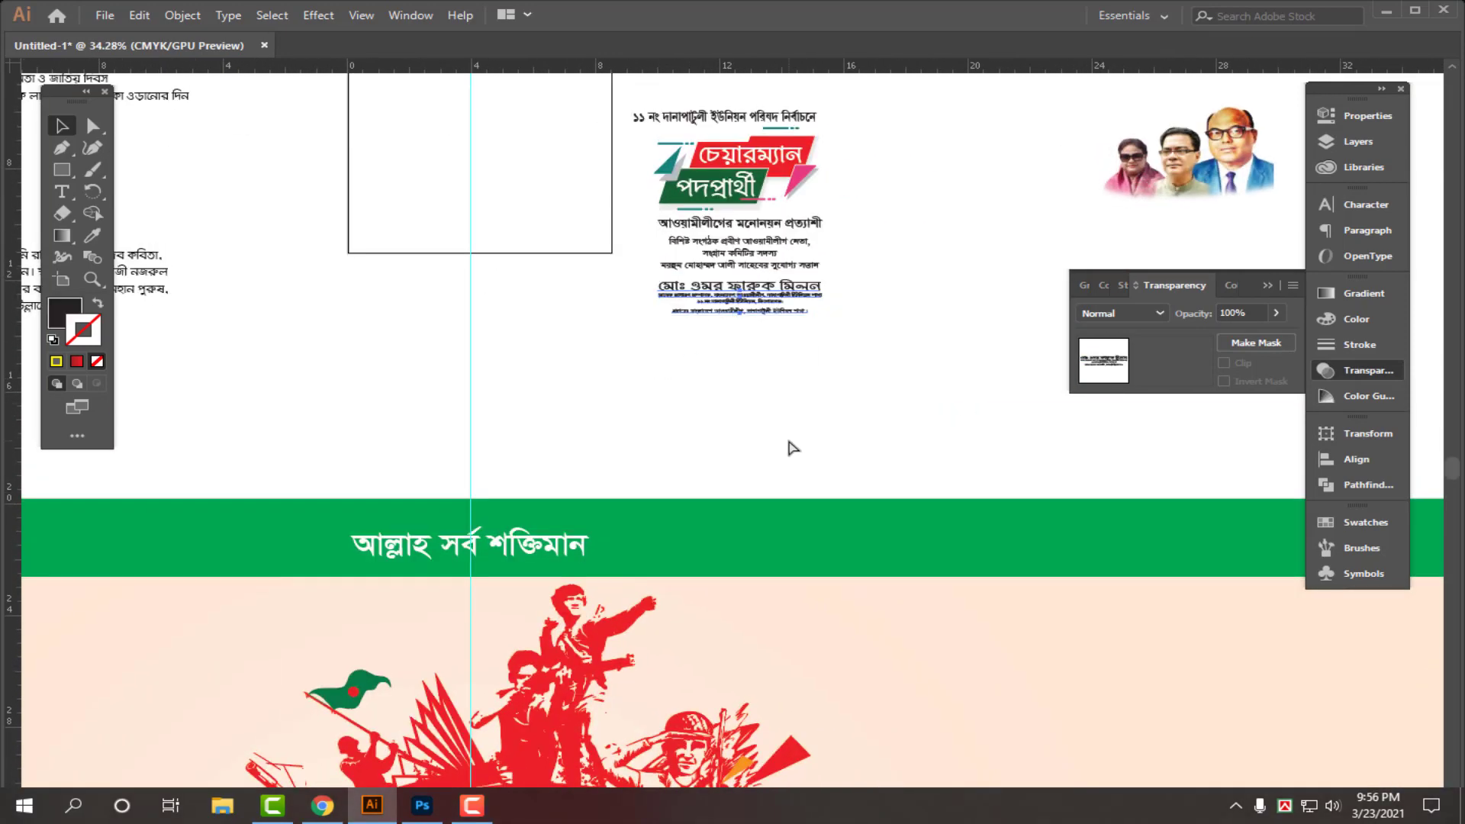
pyautogui.click(793, 448)
pyautogui.scroll(-10, 785, 457)
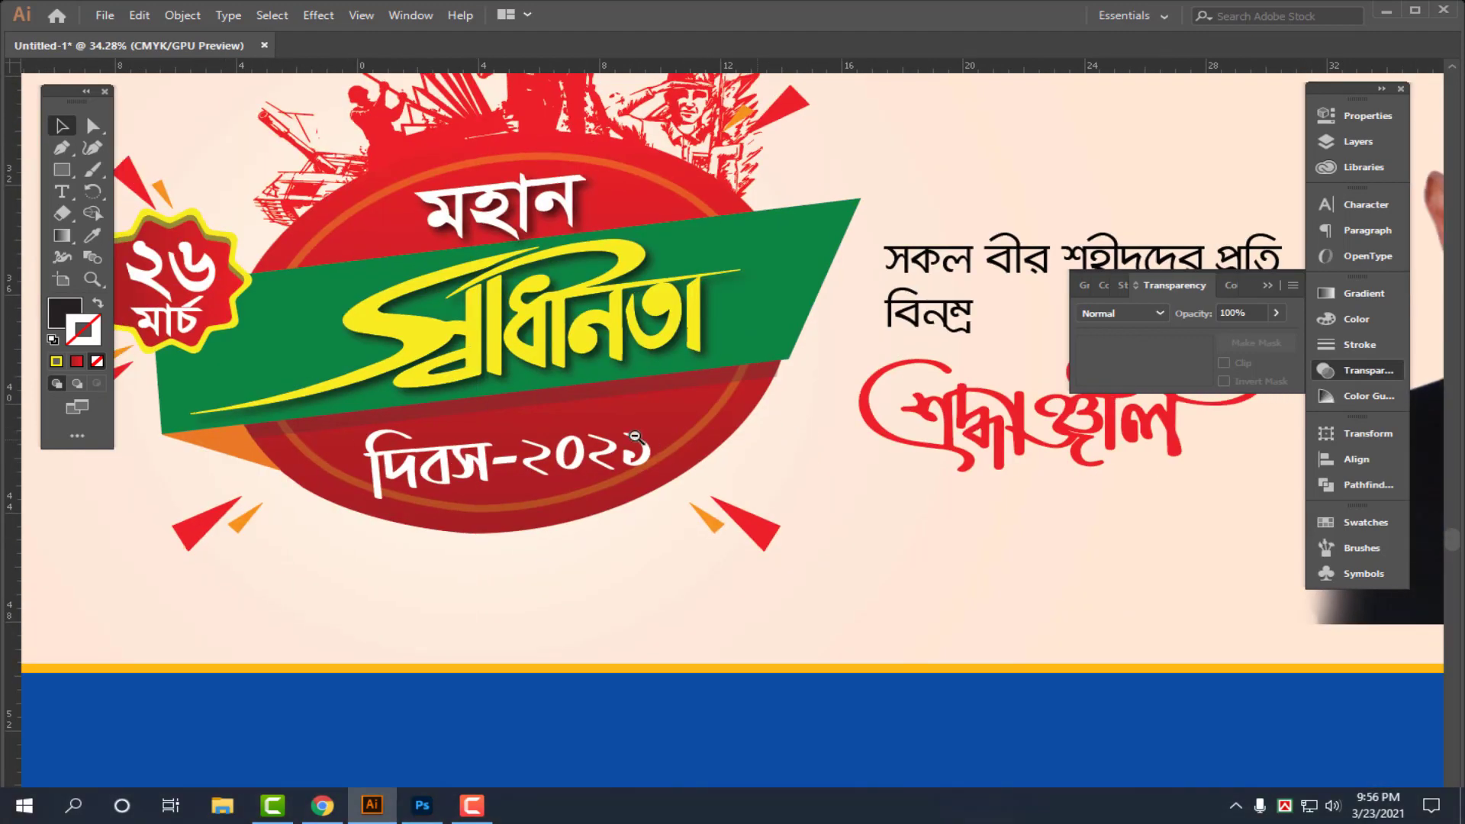
pyautogui.scroll(-4, 634, 436)
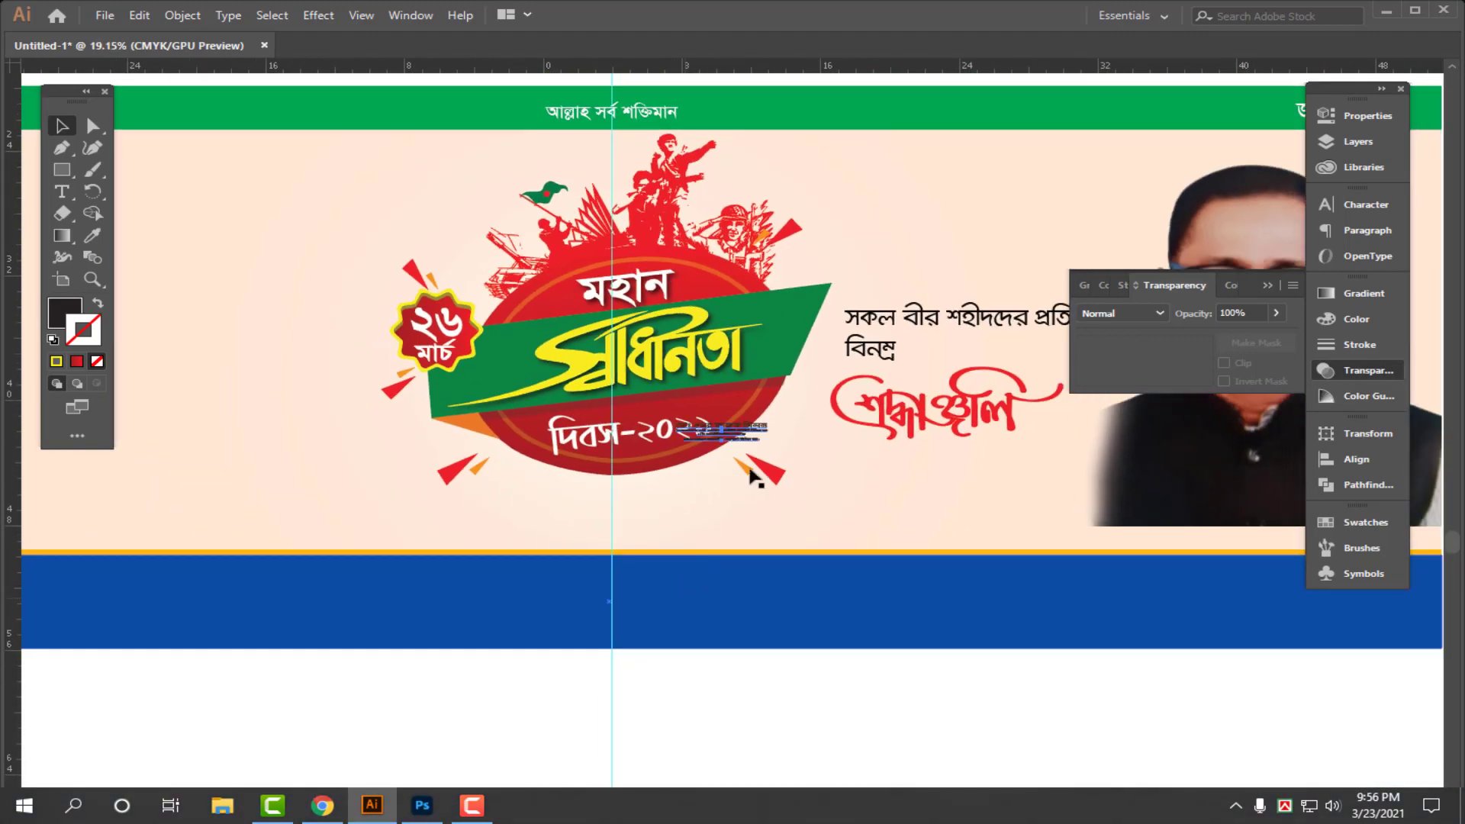
pyautogui.moveTo(786, 405); pyautogui.dragTo(693, 572)
pyautogui.click(714, 690)
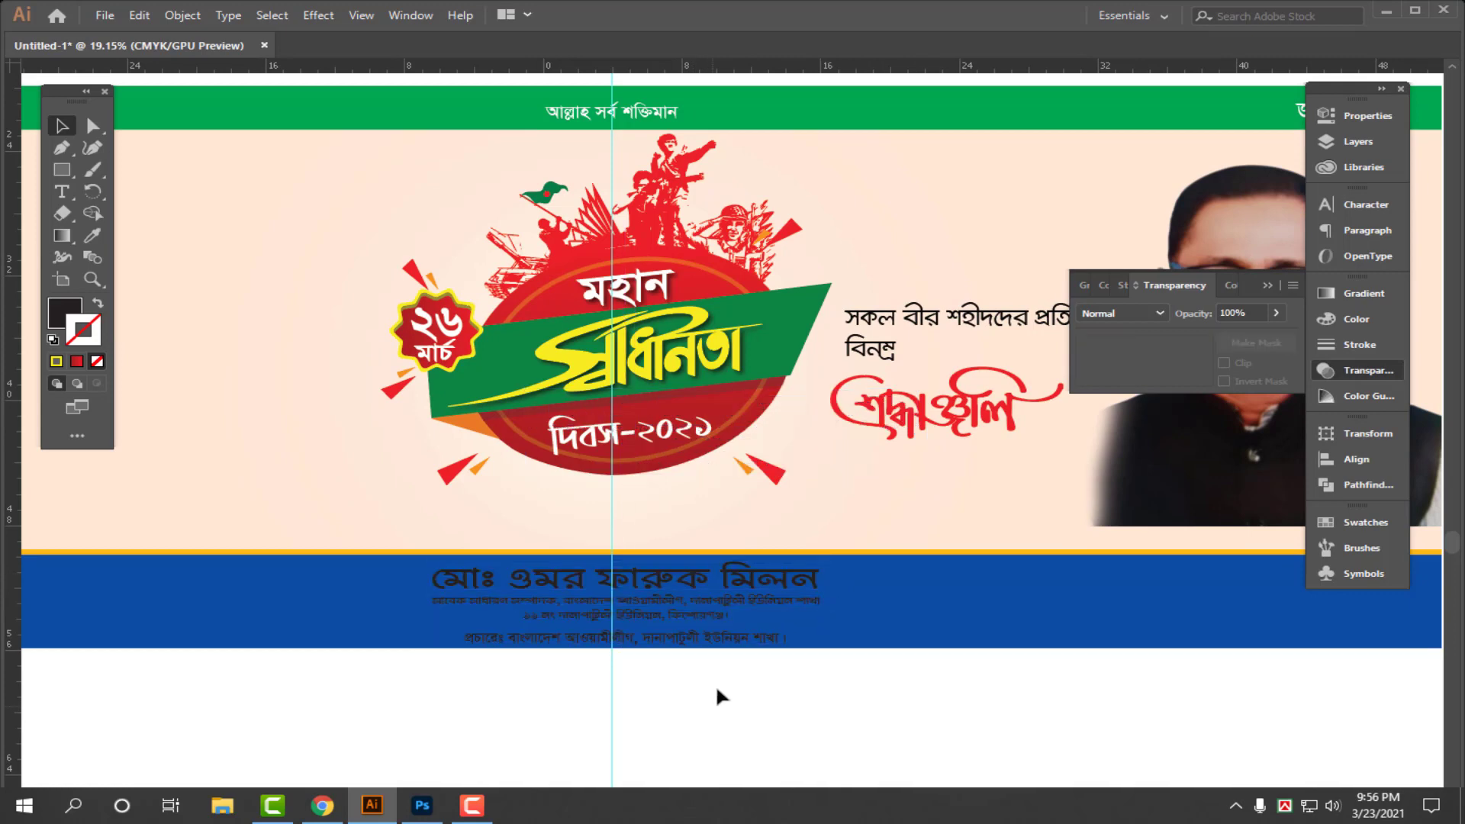
pyautogui.click(714, 641)
# - Try to join the designation into a single line and append it after the name, separated by a comma
pyautogui.click(726, 610)
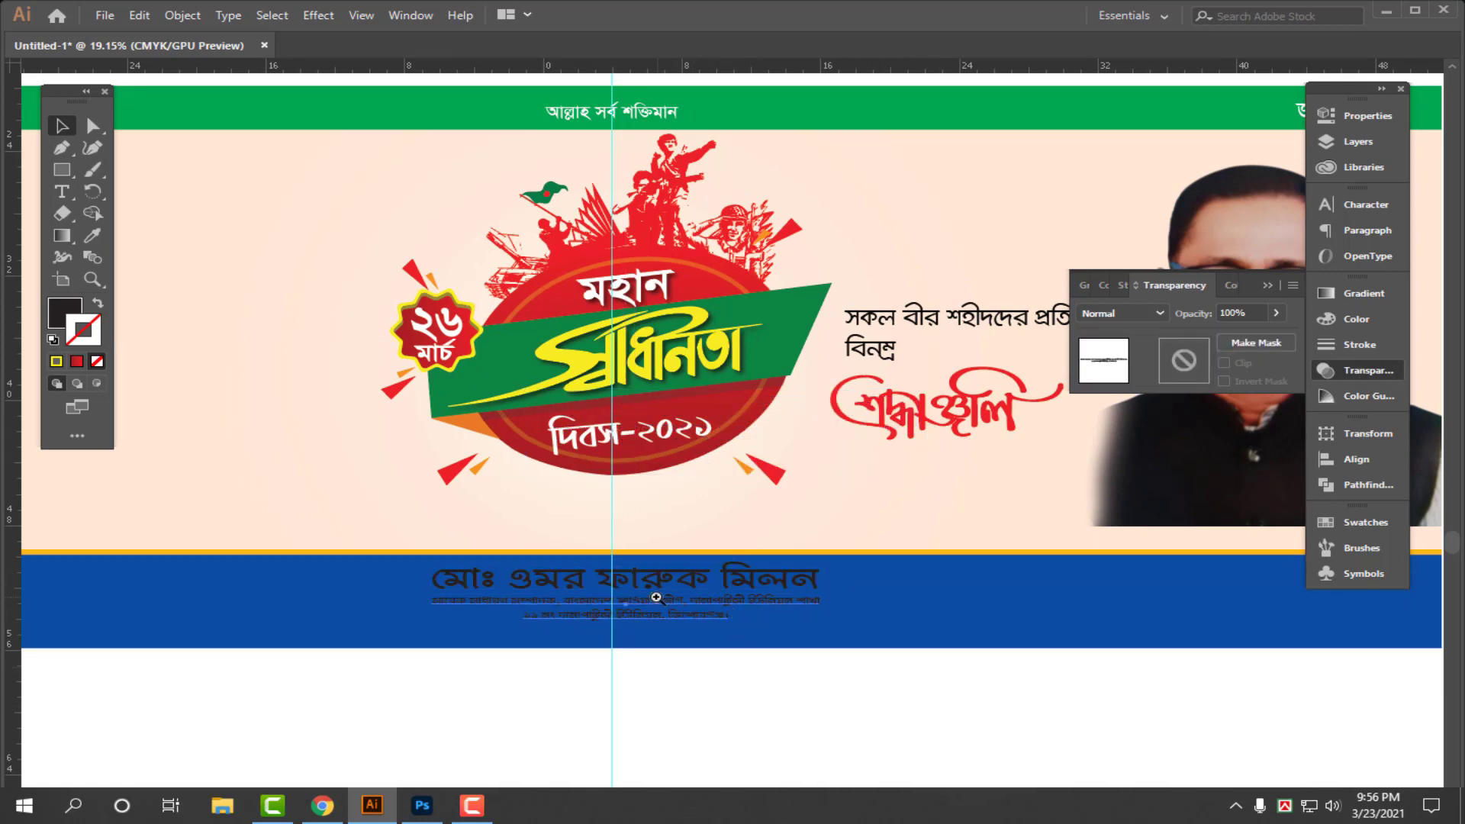
pyautogui.moveTo(656, 597); pyautogui.dragTo(931, 618)
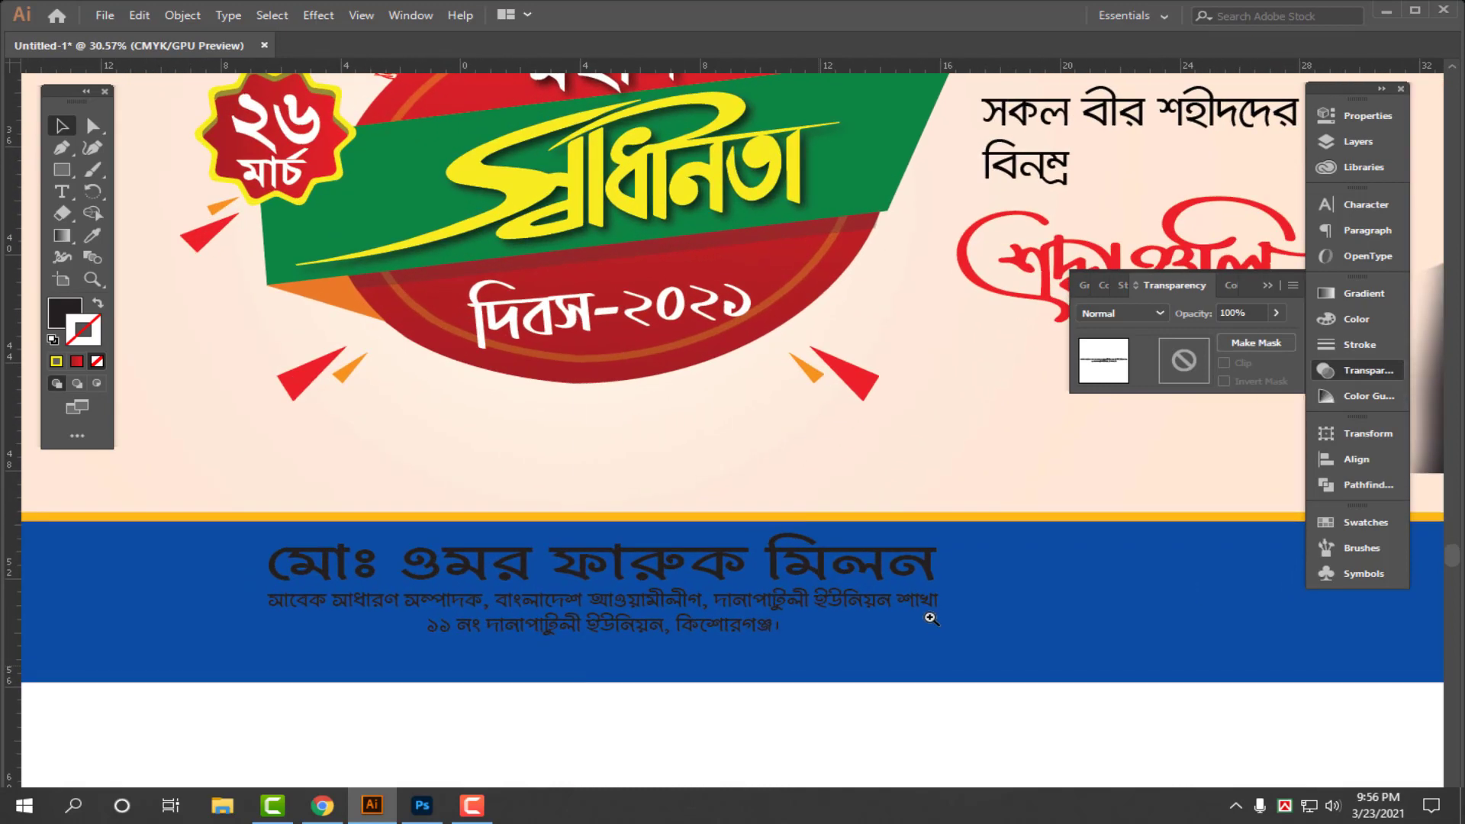
pyautogui.press('t')
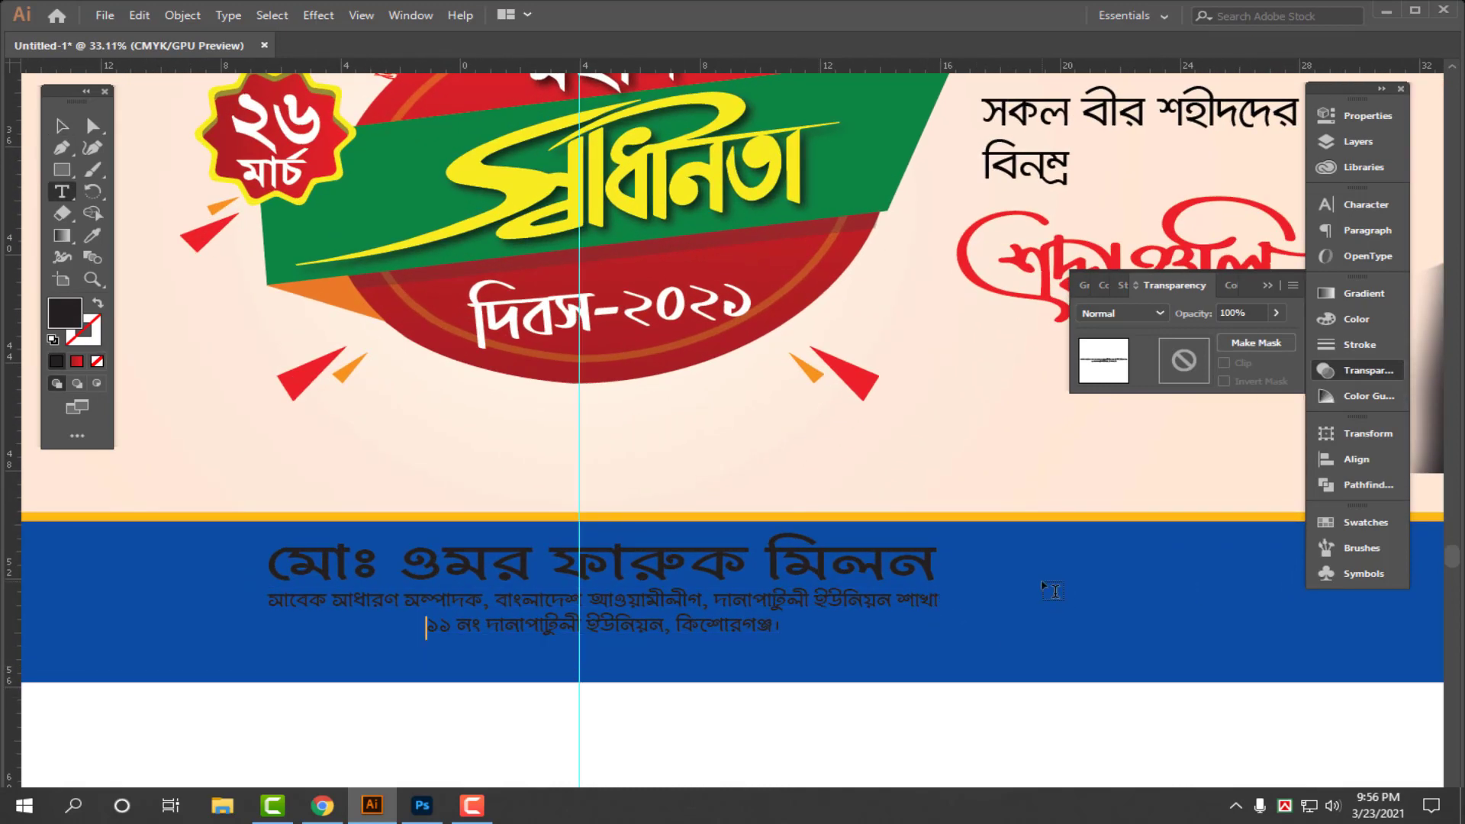
pyautogui.press('BackSpace')
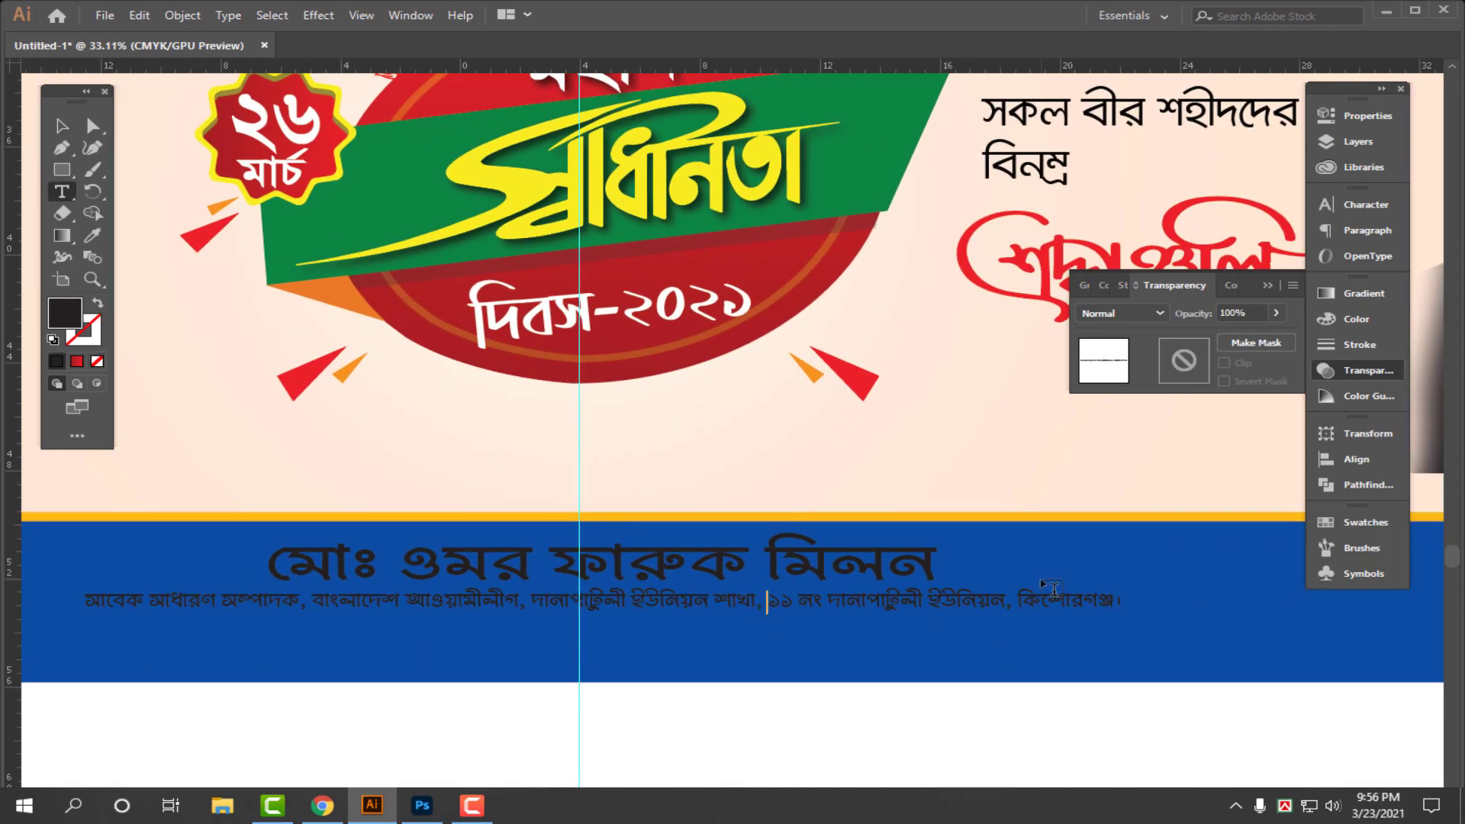
pyautogui.hotkey('ctrl', 'a')
pyautogui.press('BackSpace')
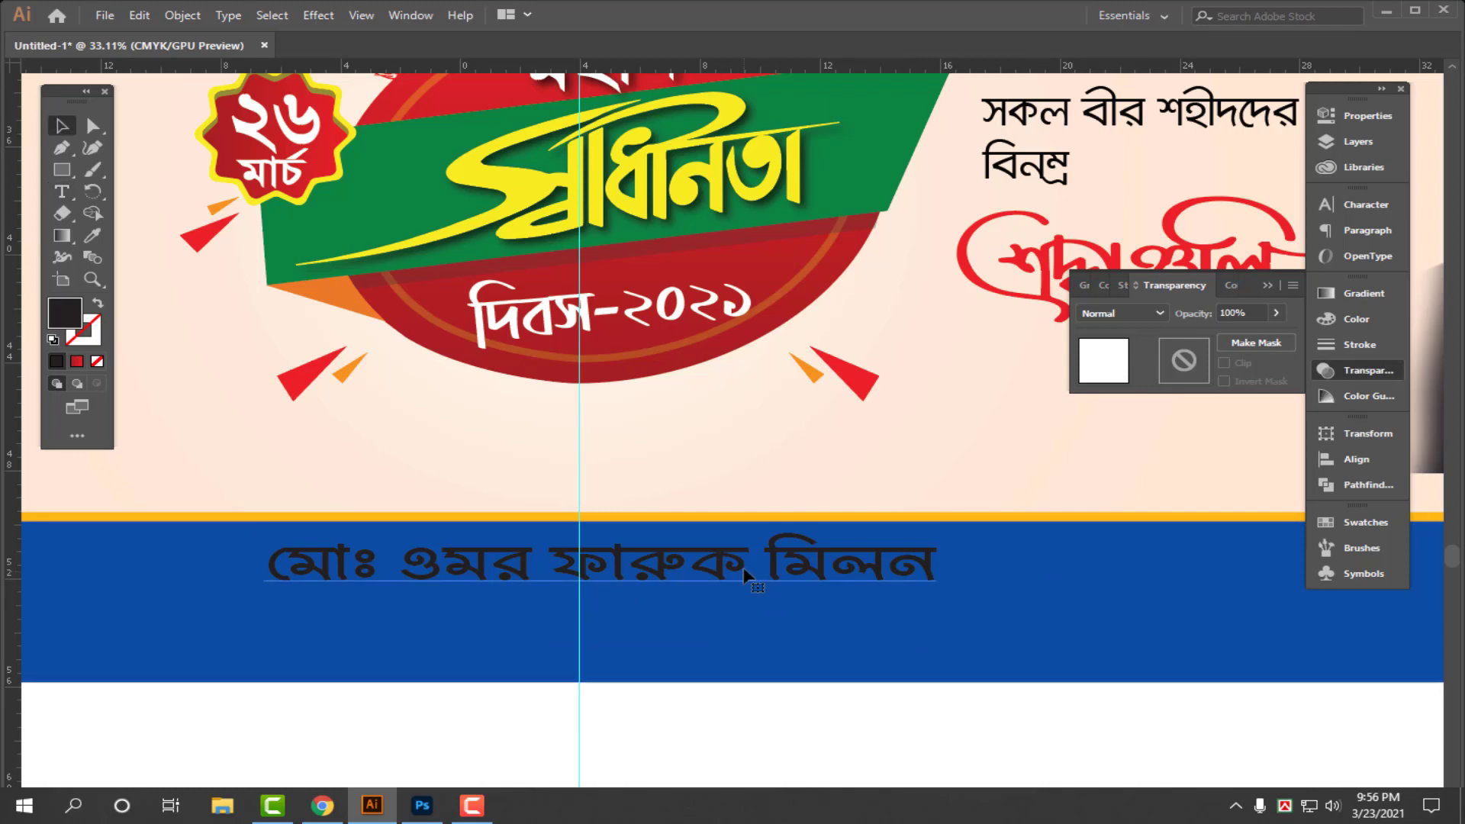
pyautogui.hotkey('ctrl', 'a')
pyautogui.write(',')
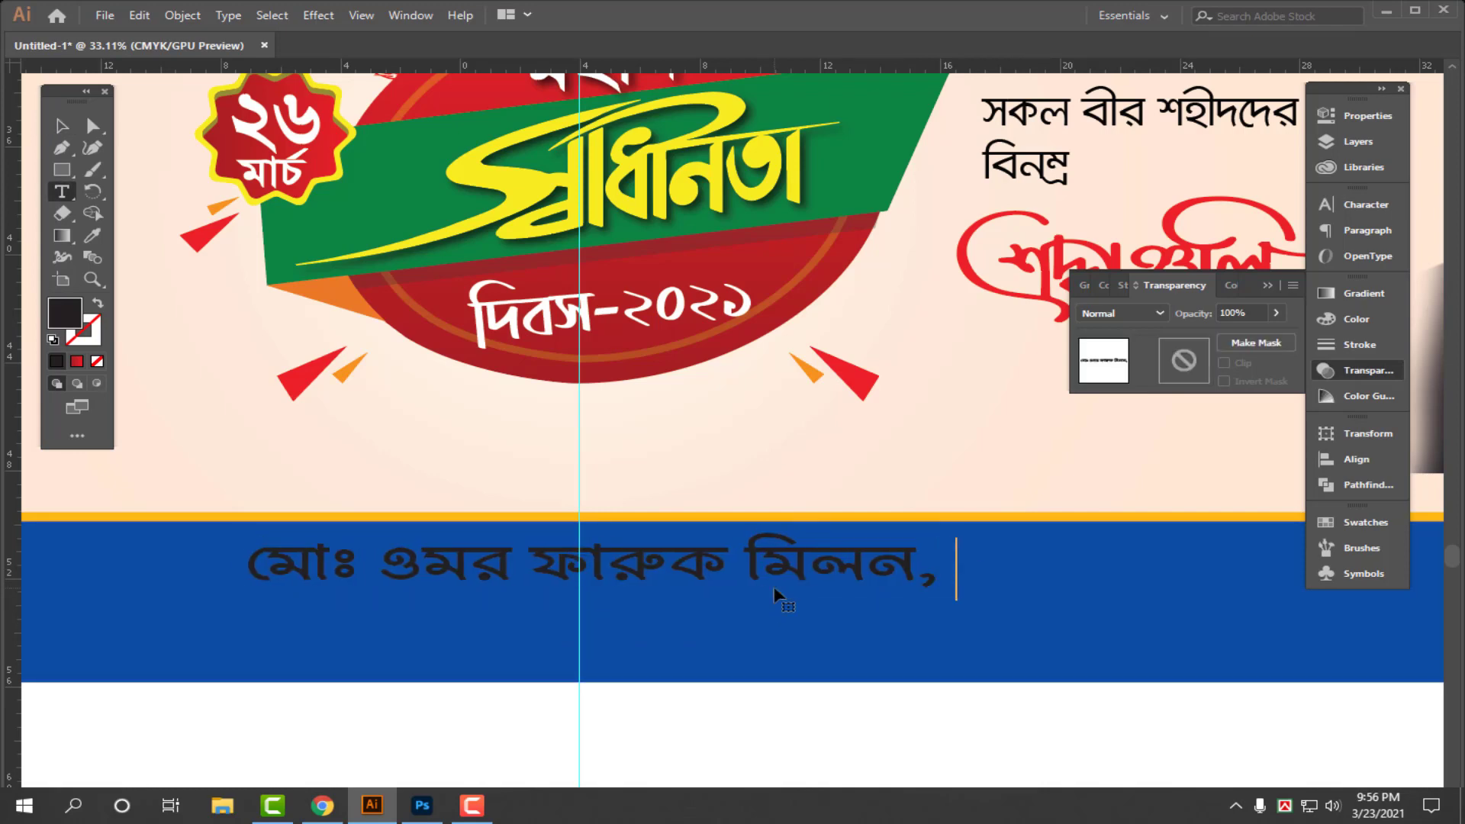
pyautogui.hotkey('ctrl', 'v')
pyautogui.press('Escape')
# - Try to match the designation's formatting to the name with the Eyedropper and adjust the combined line on the footer
pyautogui.scroll(-5, 816, 568)
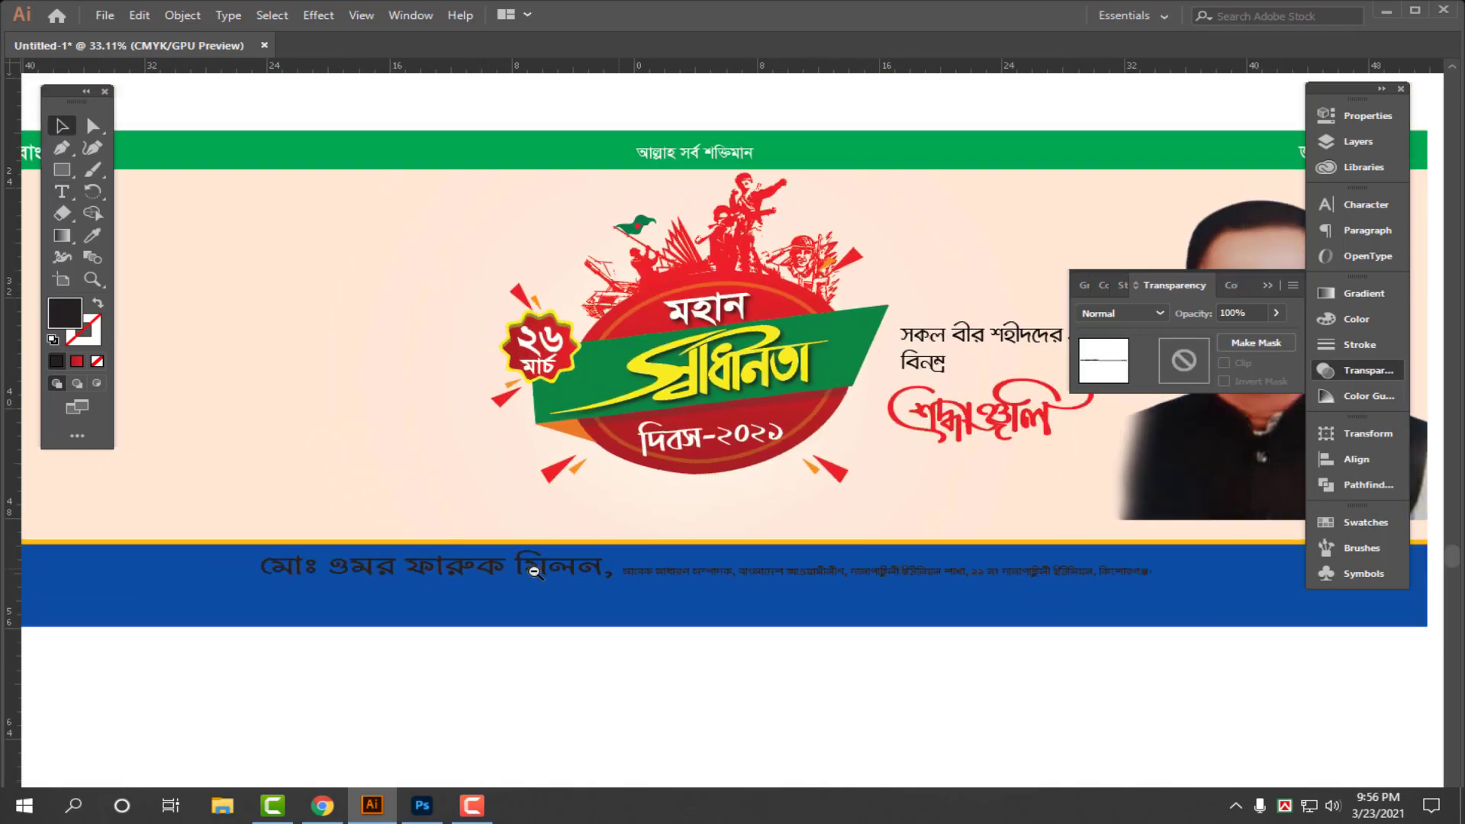
pyautogui.scroll(1, 863, 581)
pyautogui.press('i')
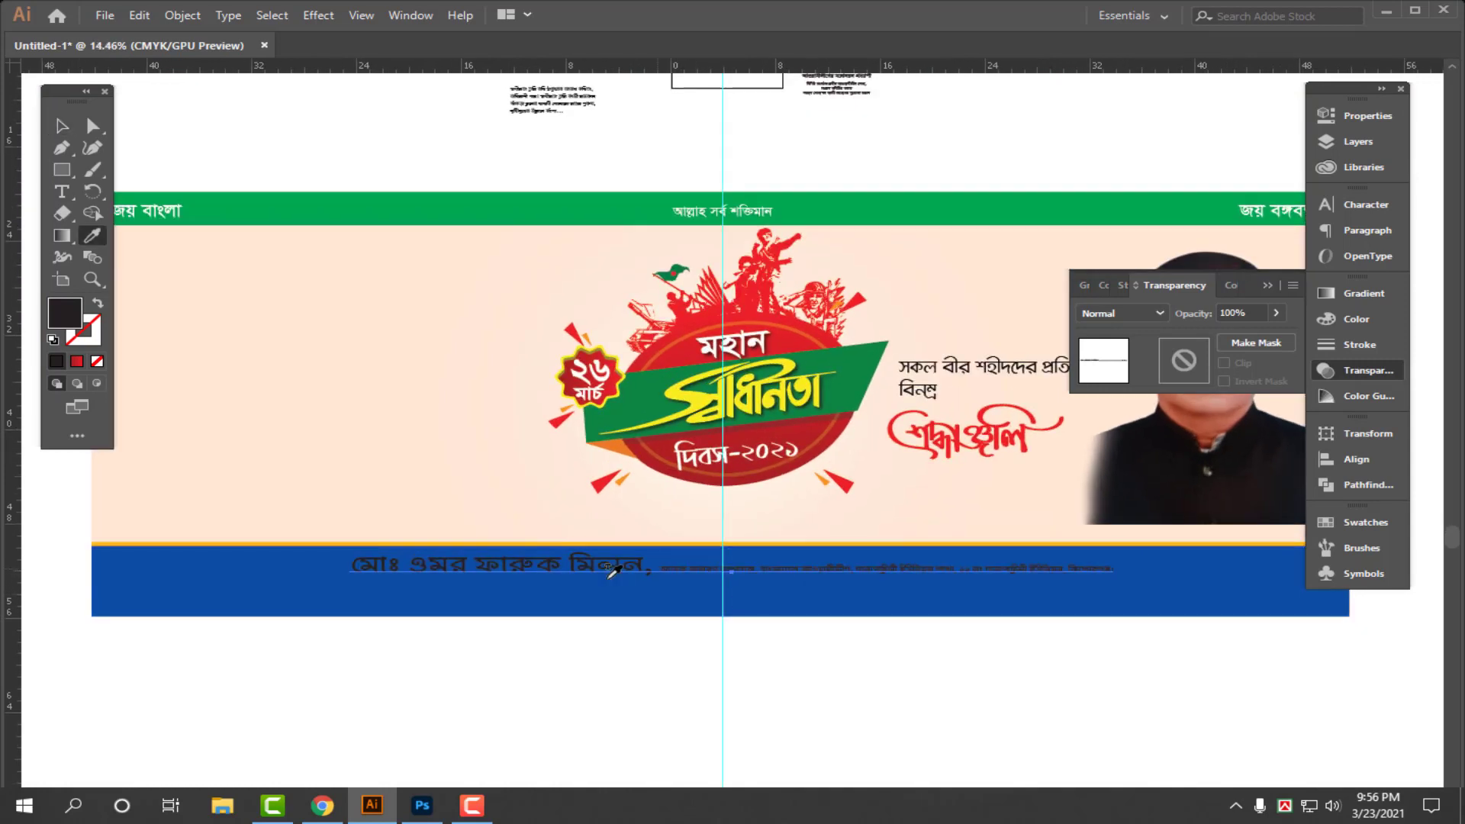
pyautogui.click(591, 561)
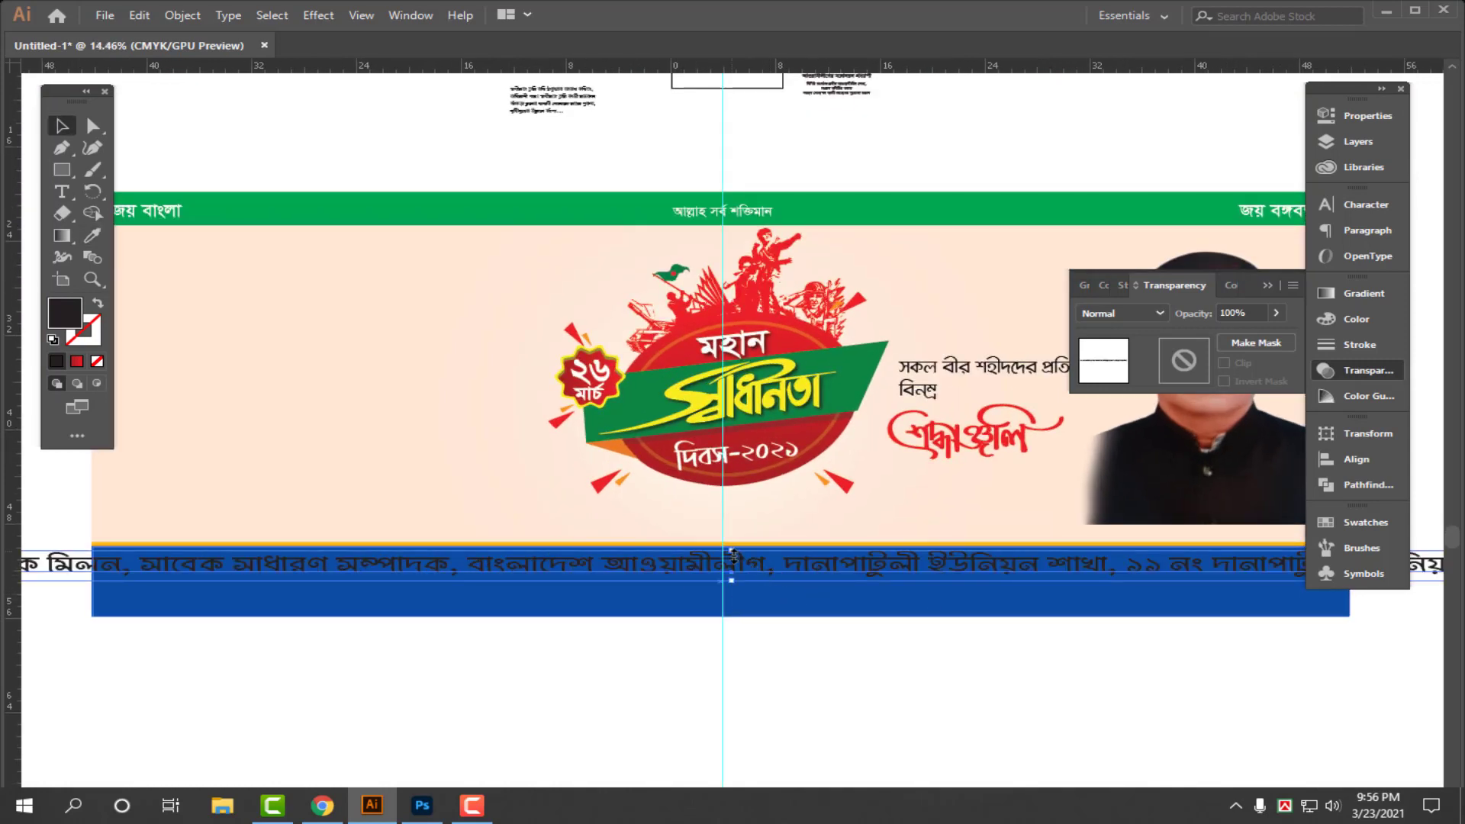
pyautogui.press('v')
pyautogui.moveTo(740, 560); pyautogui.dragTo(736, 557)
pyautogui.moveTo(928, 574); pyautogui.dragTo(758, 560)
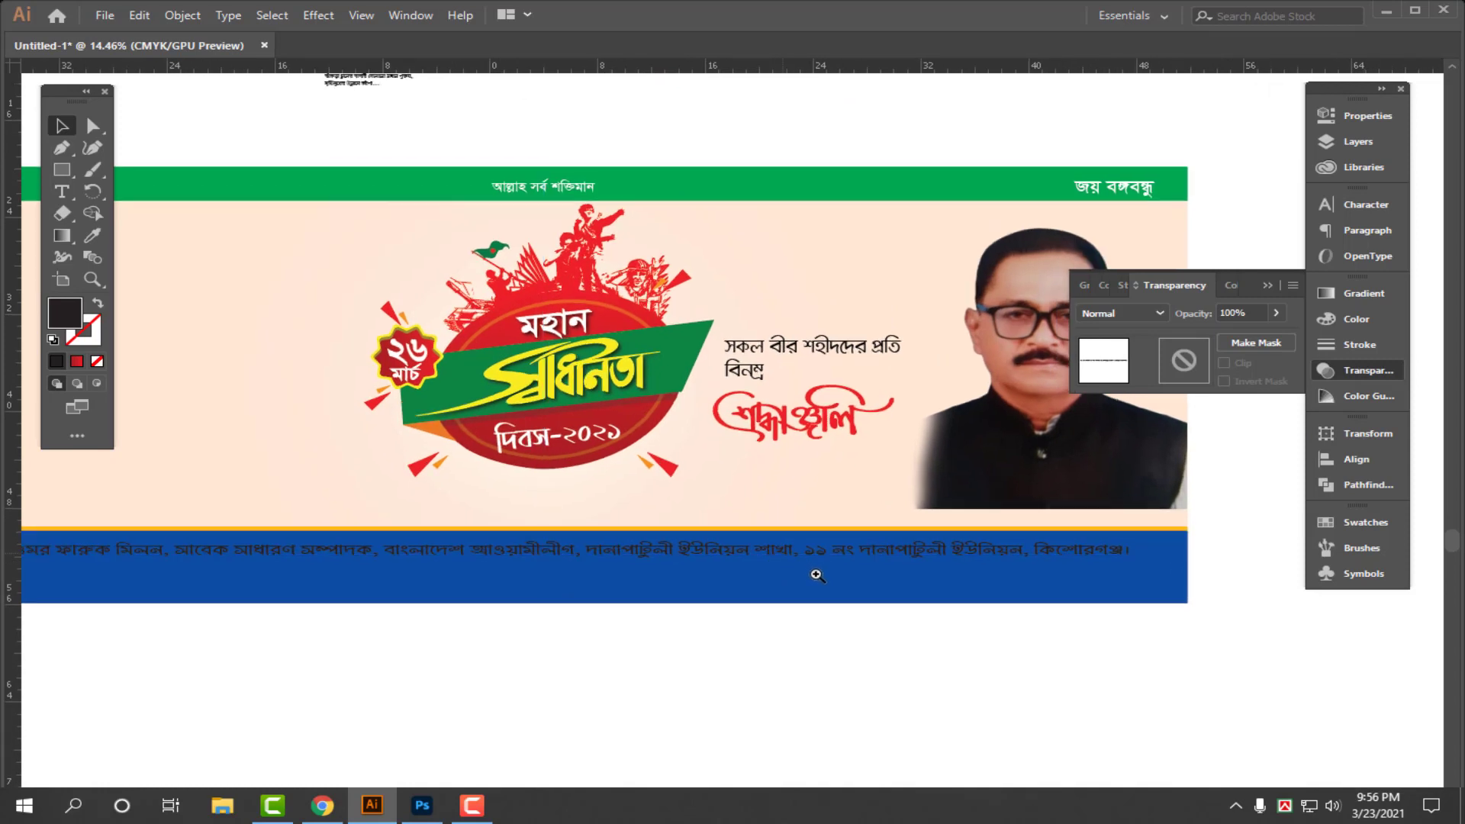
# - Try font sizes of 50 pt and 60 pt on the designation part of the combined footer line
pyautogui.scroll(1, 814, 572)
pyautogui.doubleClick(696, 556)
pyautogui.hotkey('ctrl', 'shift', 'a')
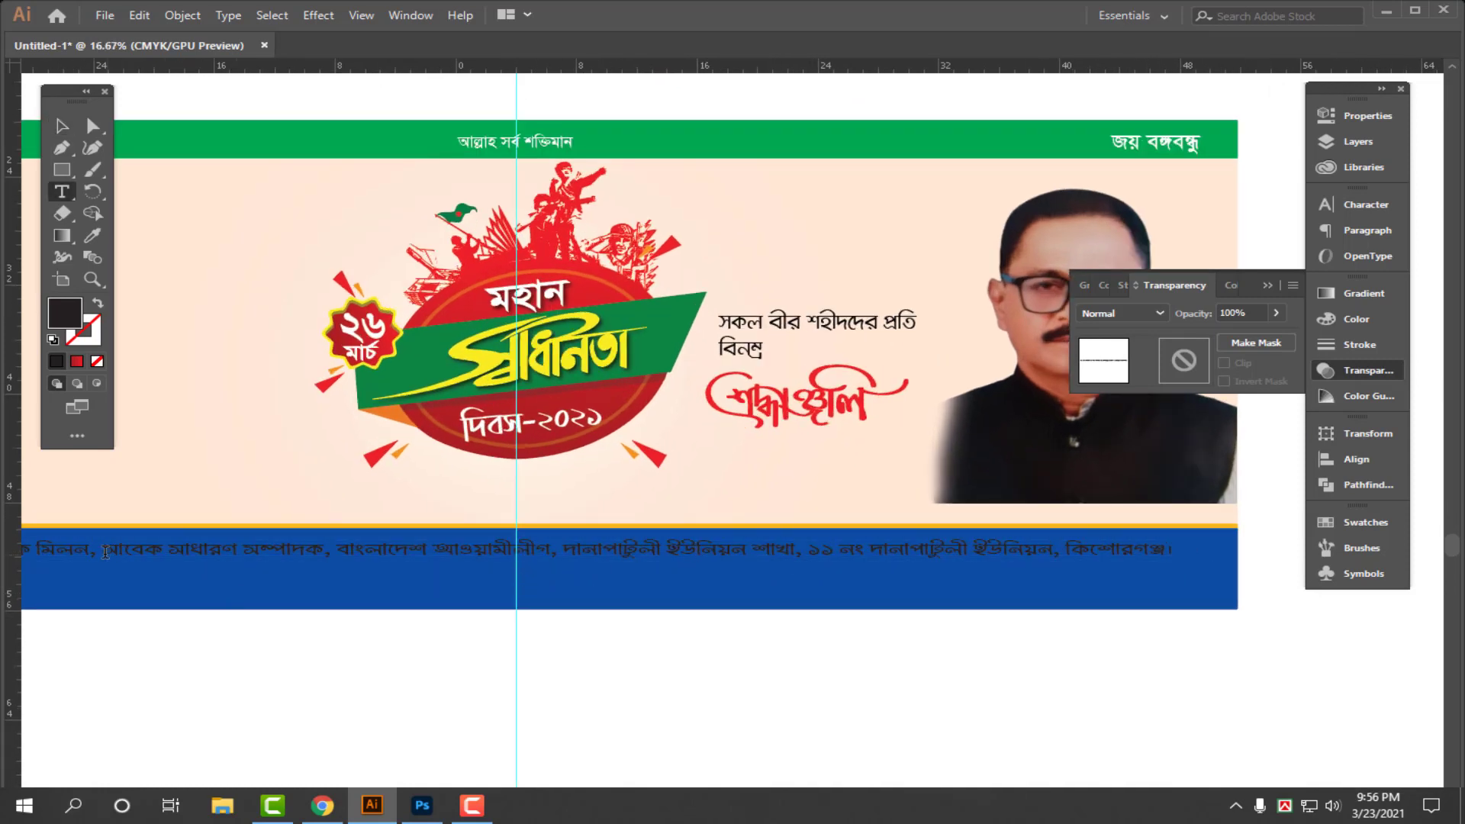
pyautogui.moveTo(106, 551); pyautogui.dragTo(1175, 550)
pyautogui.hotkey('ctrl', 't')
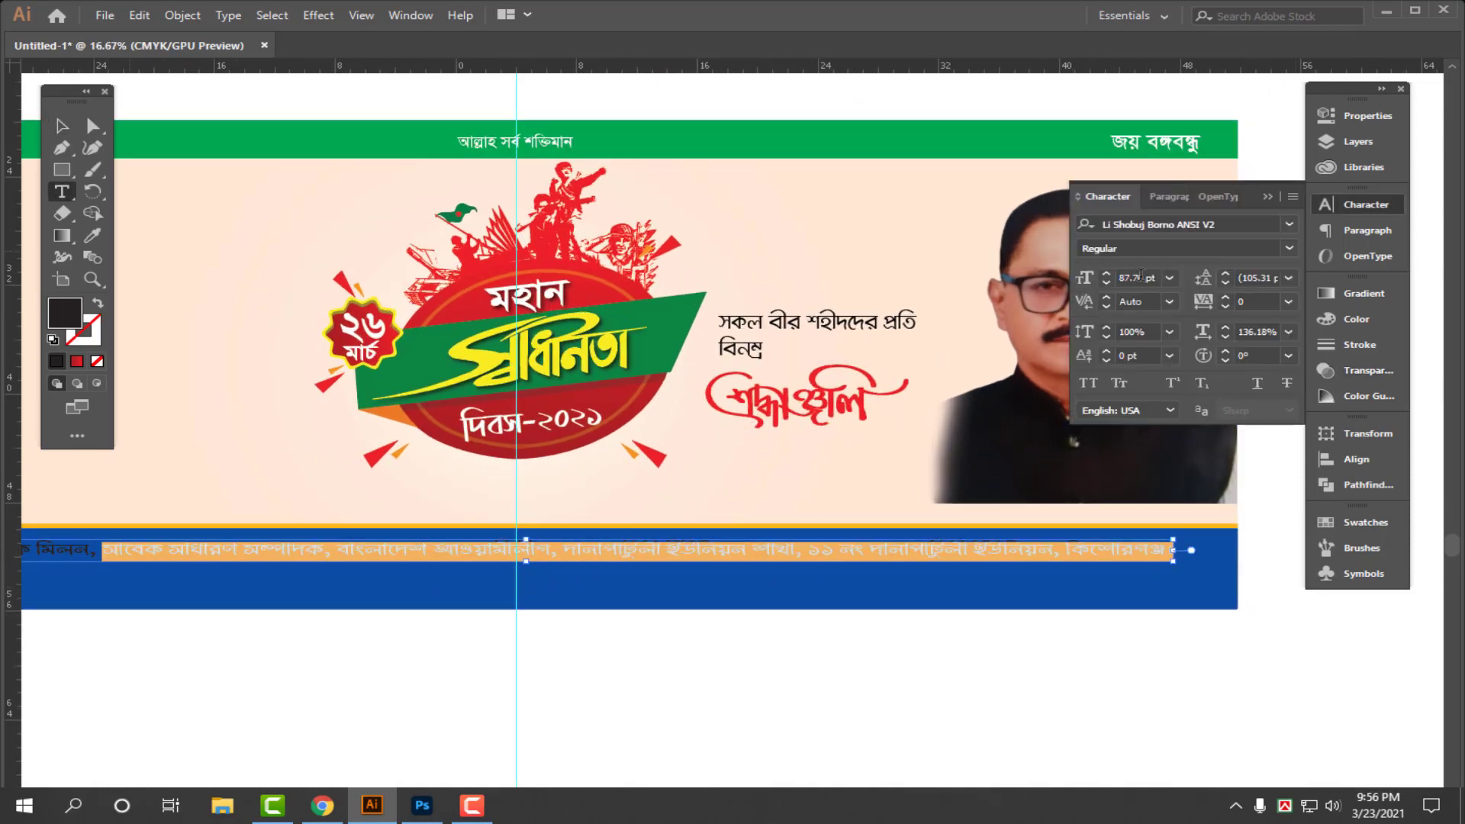
pyautogui.write('50')
pyautogui.press('Return')
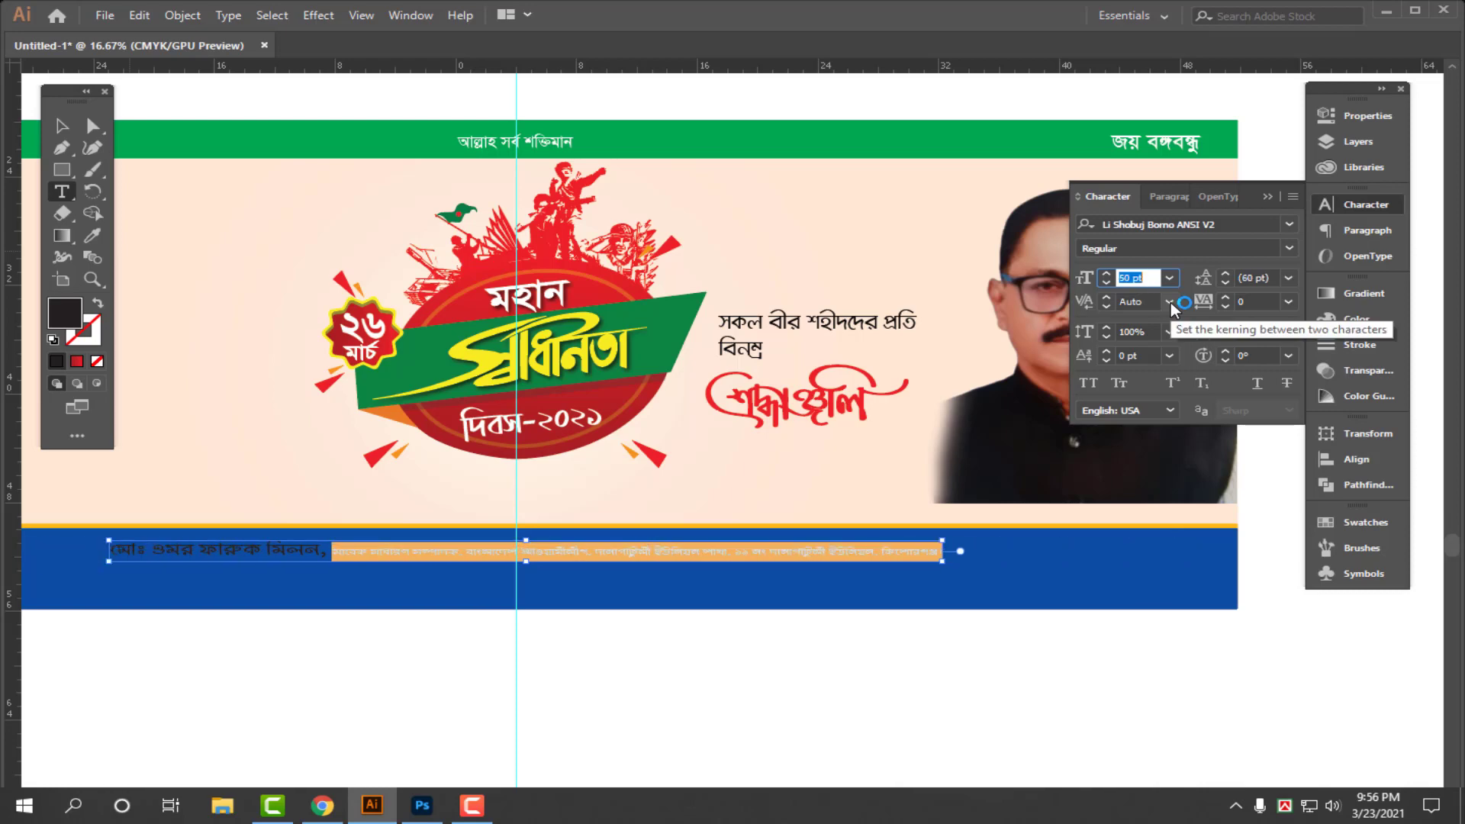
pyautogui.write('60')
pyautogui.press('Return')
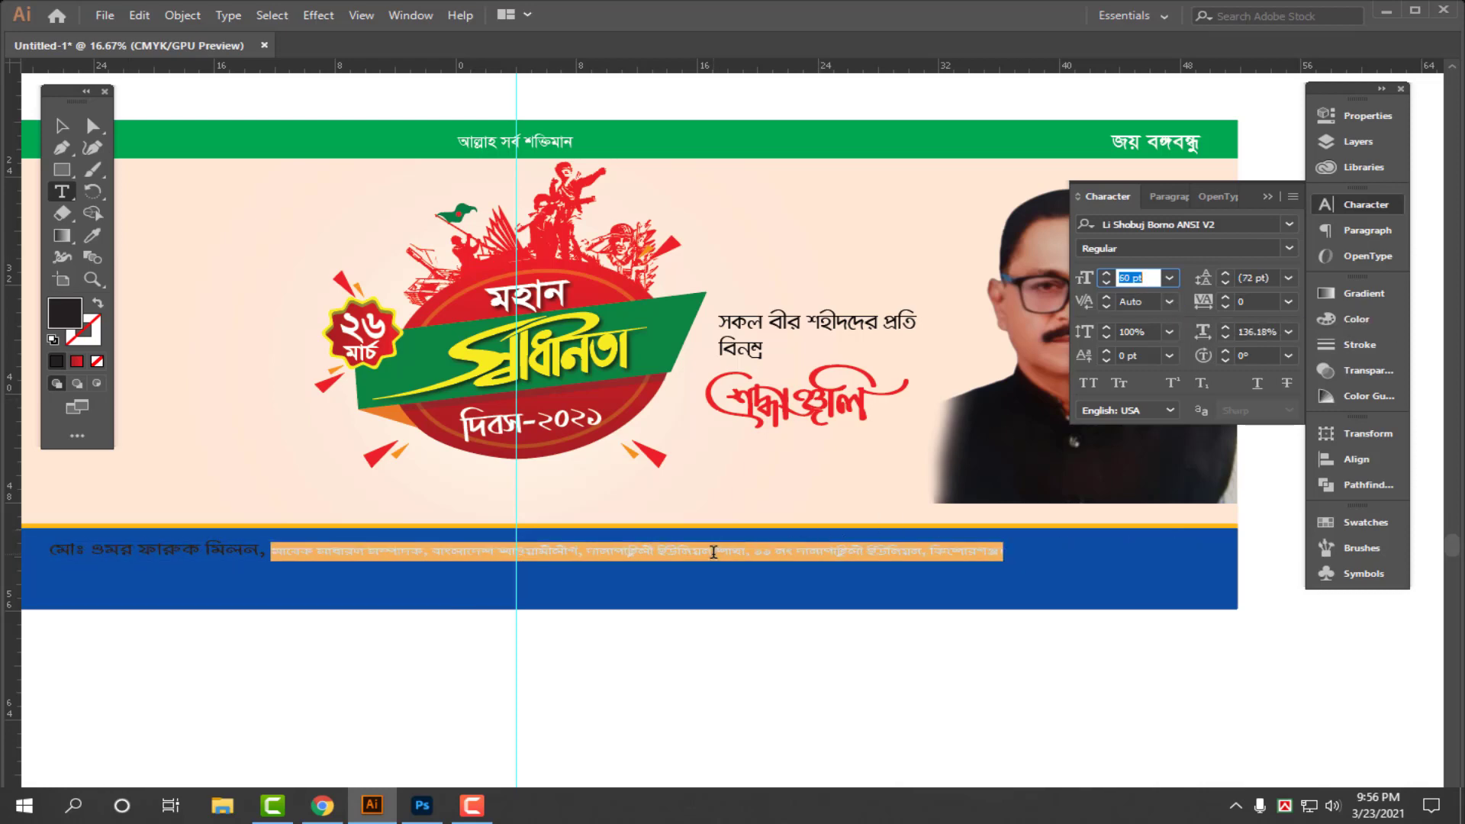
pyautogui.press('Escape')
pyautogui.moveTo(654, 556); pyautogui.dragTo(746, 541)
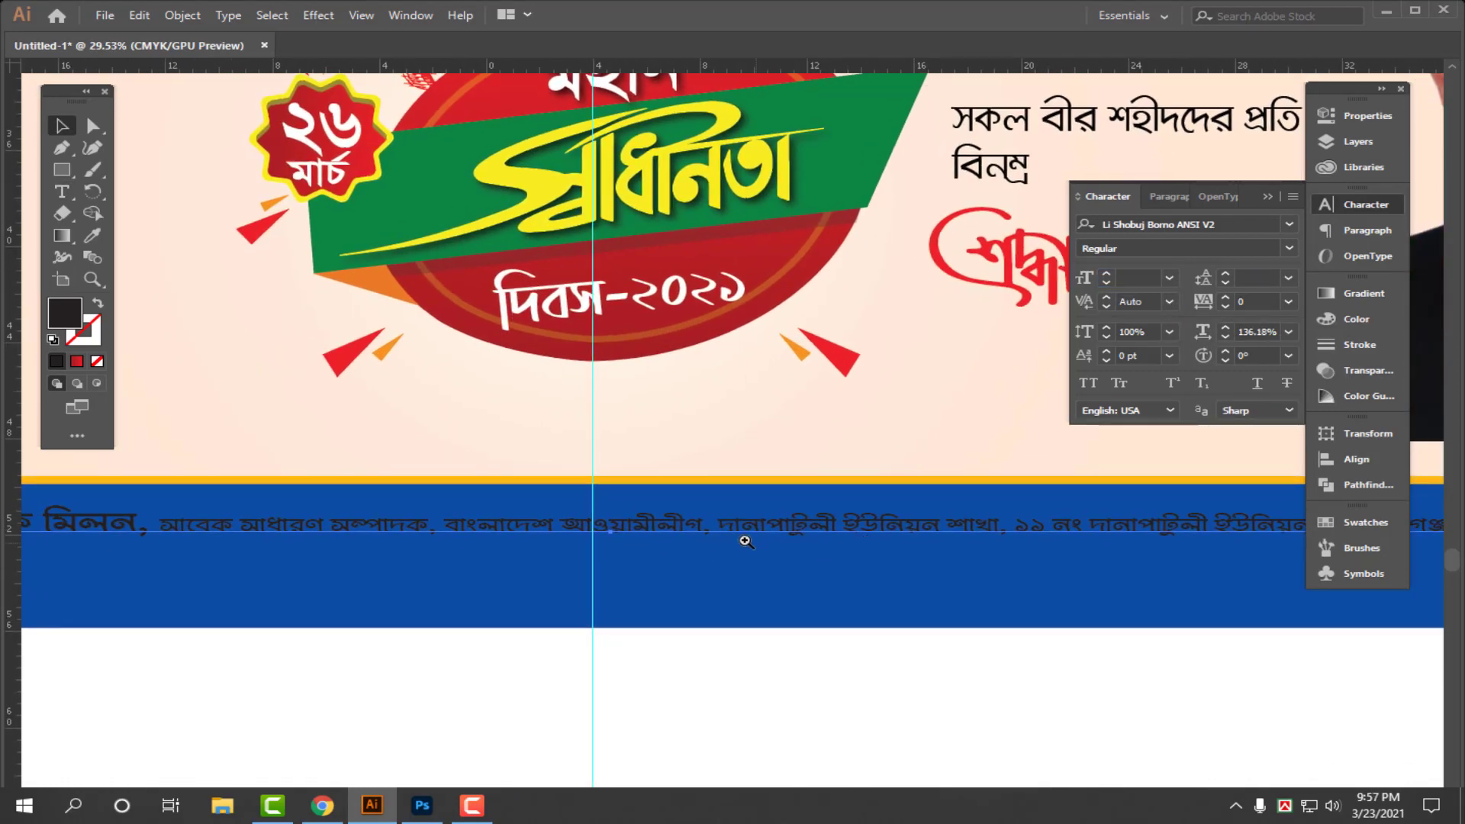
# - Undo the combined footer line back to the separate name and two-line designation
pyautogui.hotkey('ctrl', '0')
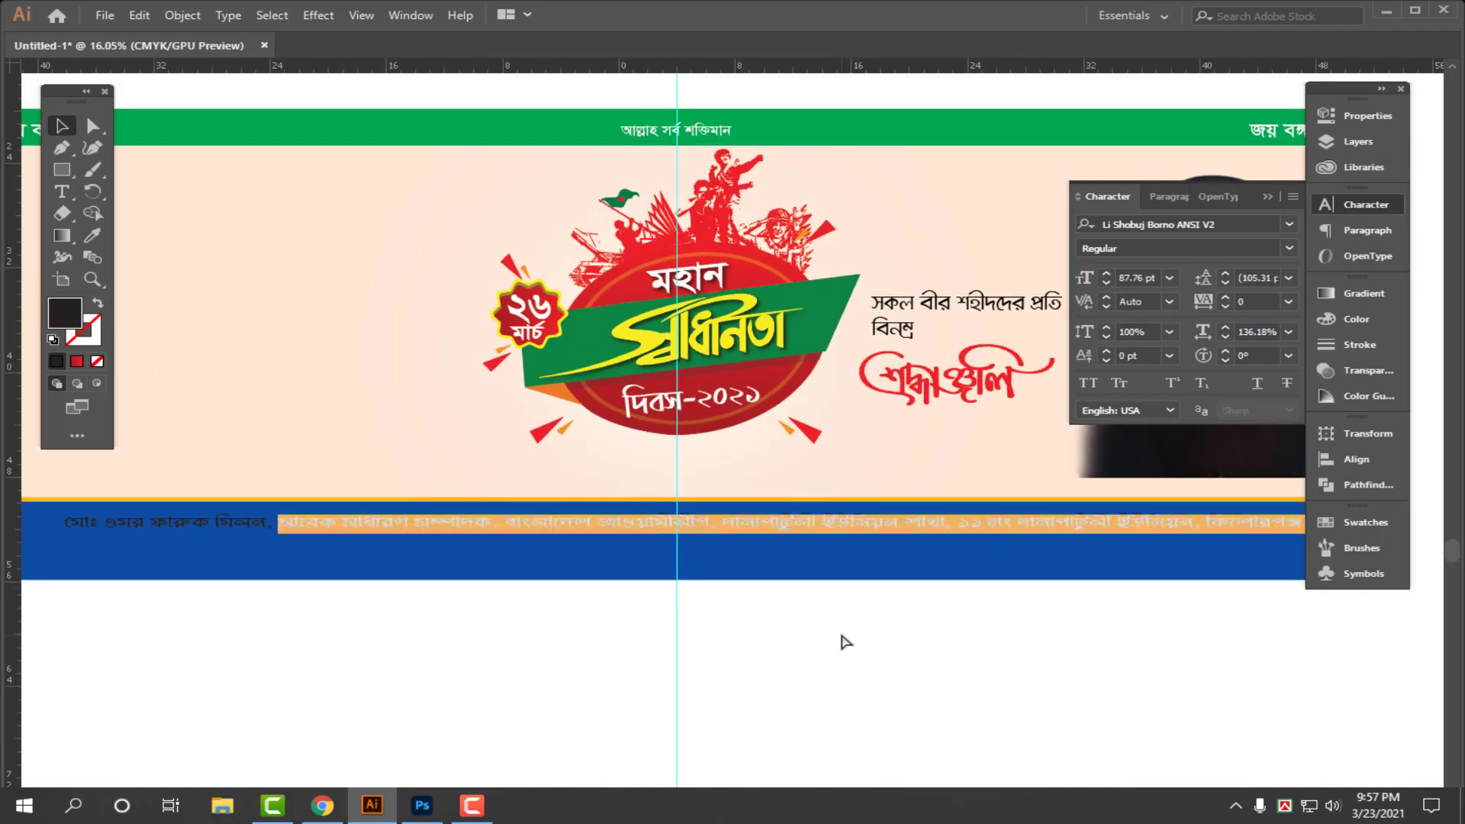
pyautogui.hotkey('ctrl', 'z')
pyautogui.hotkey('ctrl', 'z')
pyautogui.hotkey('ctrl', 'shift', 'z')
pyautogui.hotkey('ctrl', 'shift', 'z')
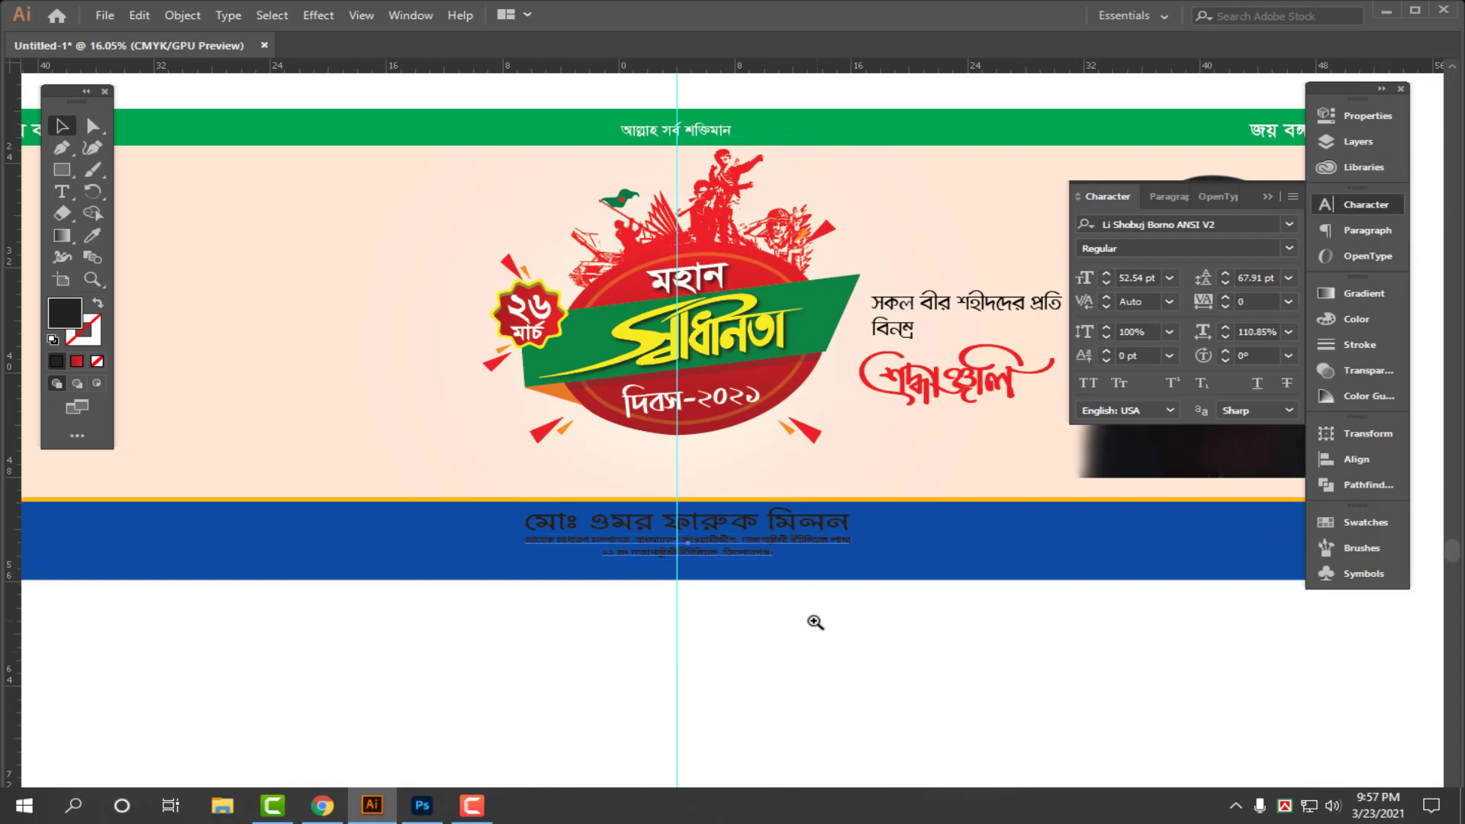
# - Move the name toward the footer's left side, align the two-line designation just after it, and narrow the designation text slightly
pyautogui.moveTo(808, 619); pyautogui.dragTo(778, 619)
pyautogui.moveTo(917, 640); pyautogui.dragTo(792, 642)
pyautogui.moveTo(631, 539); pyautogui.dragTo(917, 554)
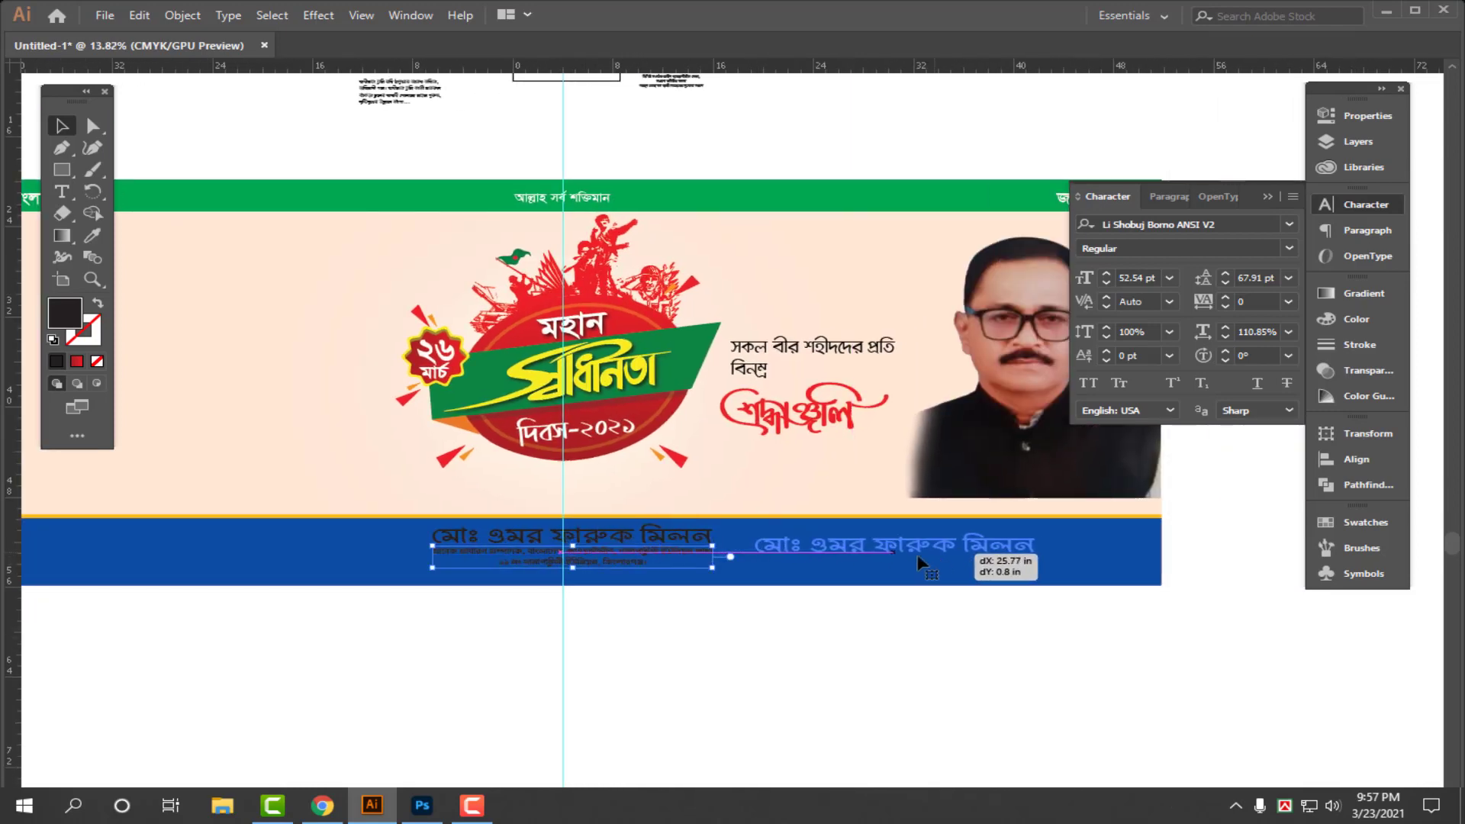
pyautogui.hotkey('ctrl', 'z')
pyautogui.moveTo(437, 536); pyautogui.dragTo(561, 536)
pyautogui.moveTo(1074, 531); pyautogui.dragTo(310, 528)
pyautogui.click(653, 590)
pyautogui.moveTo(653, 590); pyautogui.dragTo(658, 573)
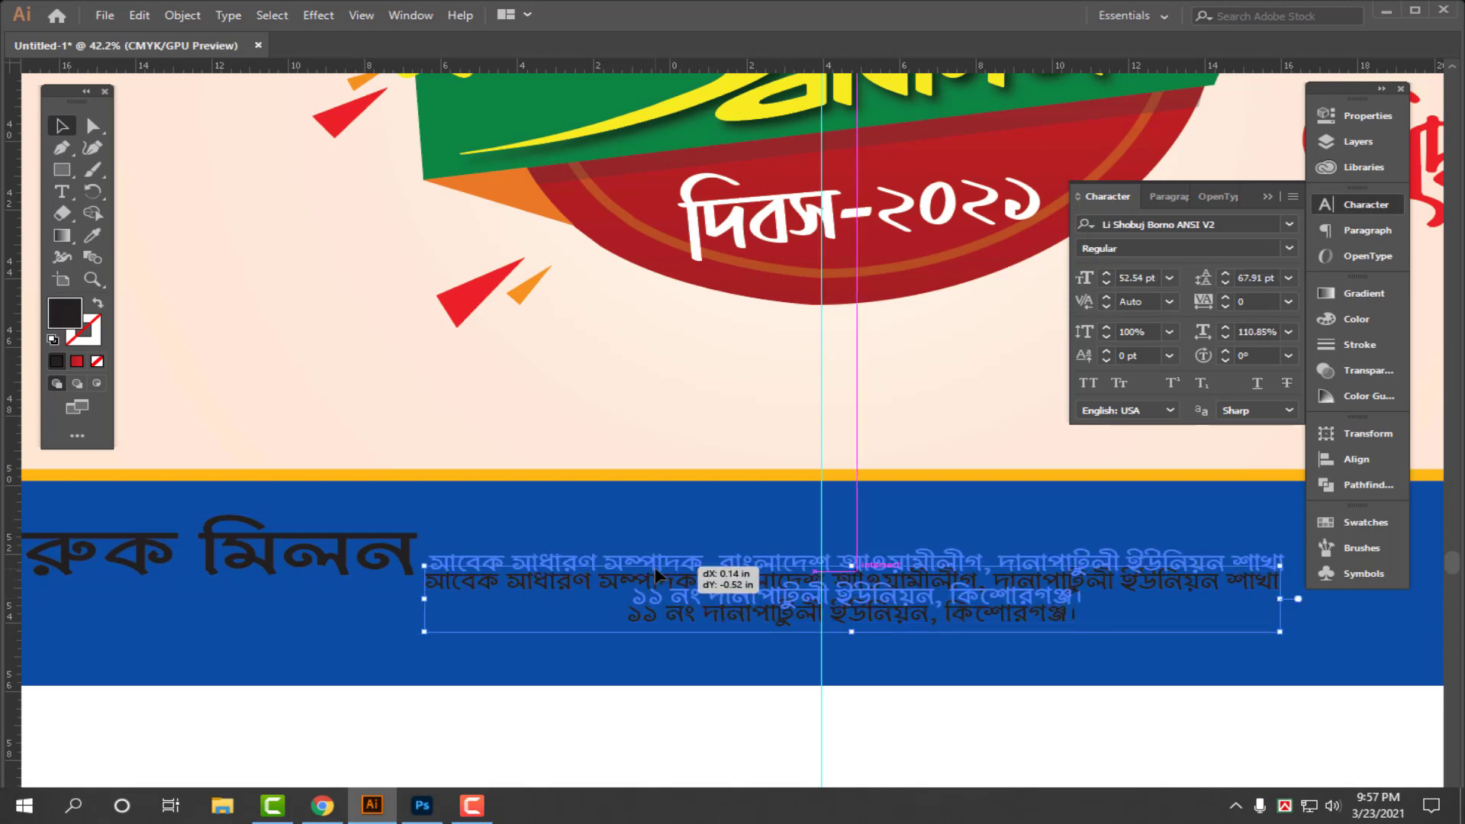
pyautogui.moveTo(1284, 582); pyautogui.dragTo(1231, 584)
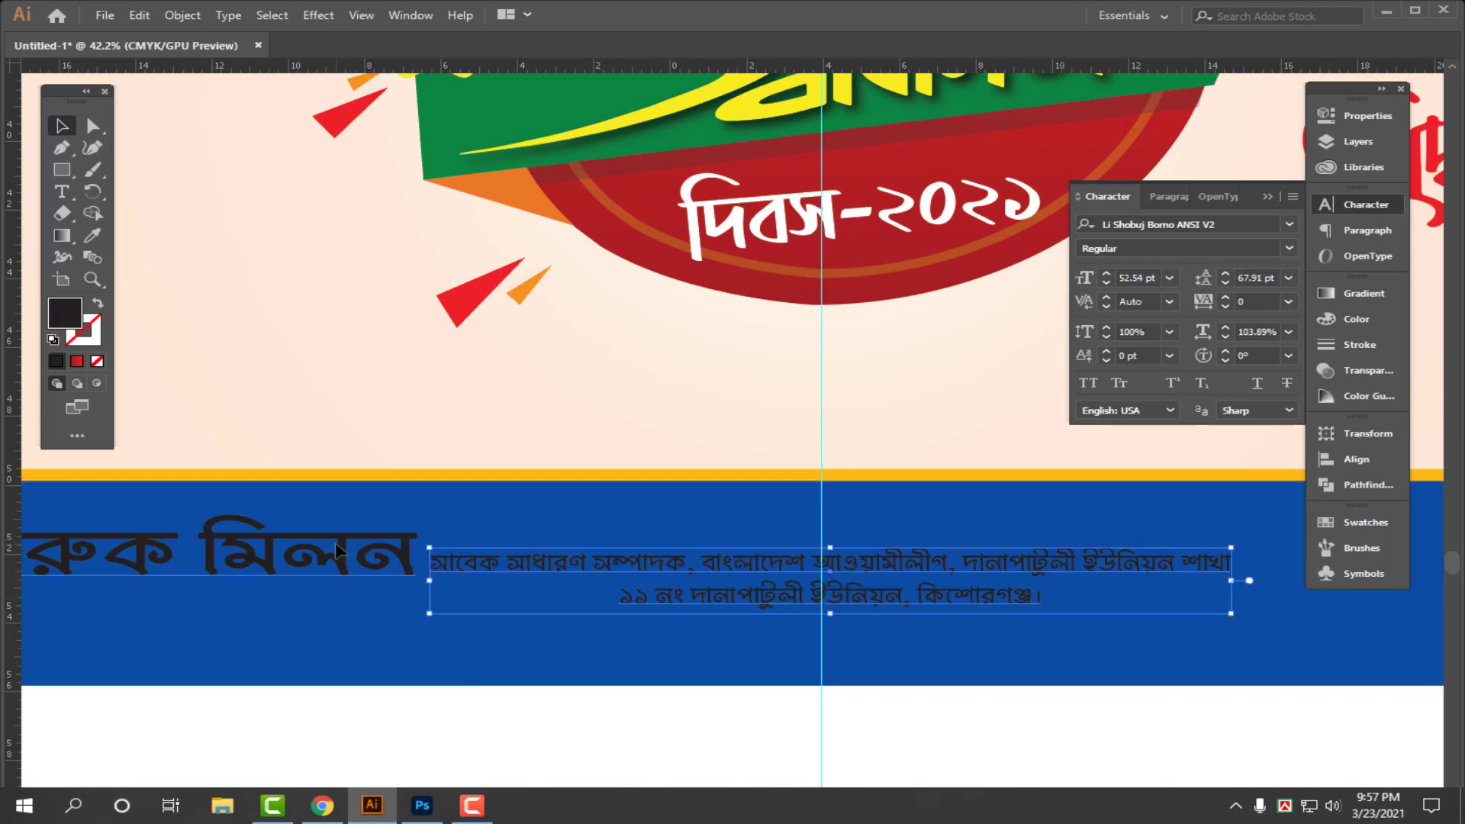
# - Select the name and designation together and move them to the left end of the blue footer
pyautogui.keyDown('shift'); pyautogui.click(336, 542); pyautogui.keyUp('shift')
pyautogui.moveTo(676, 574); pyautogui.dragTo(311, 598)
pyautogui.moveTo(775, 580); pyautogui.dragTo(627, 579)
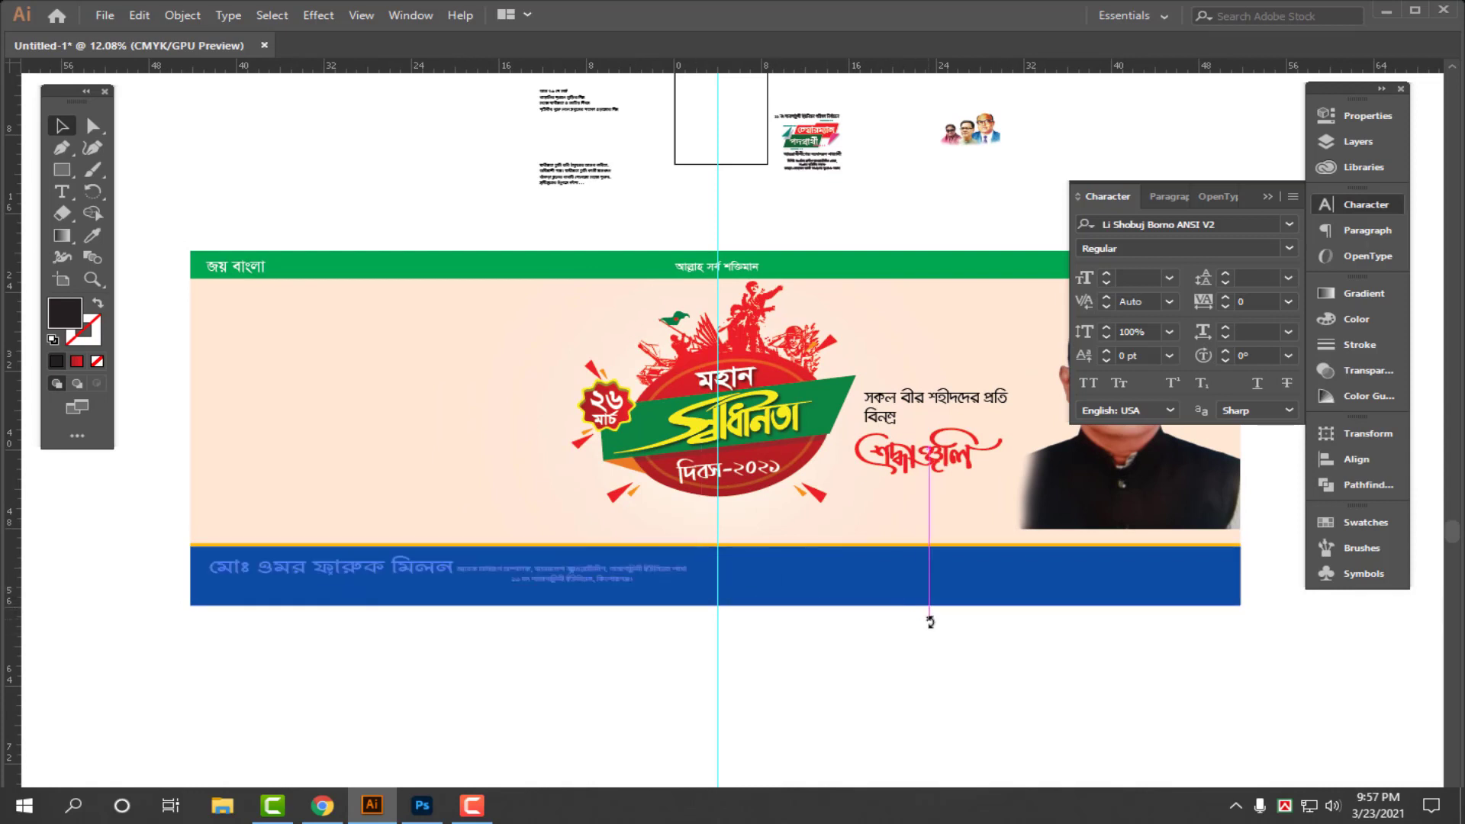
# - Enlarge the name and two-line designation together so they span nearly the full width of the blue footer
pyautogui.moveTo(761, 615); pyautogui.dragTo(1251, 577)
pyautogui.click(905, 615)
pyautogui.click(1068, 602)
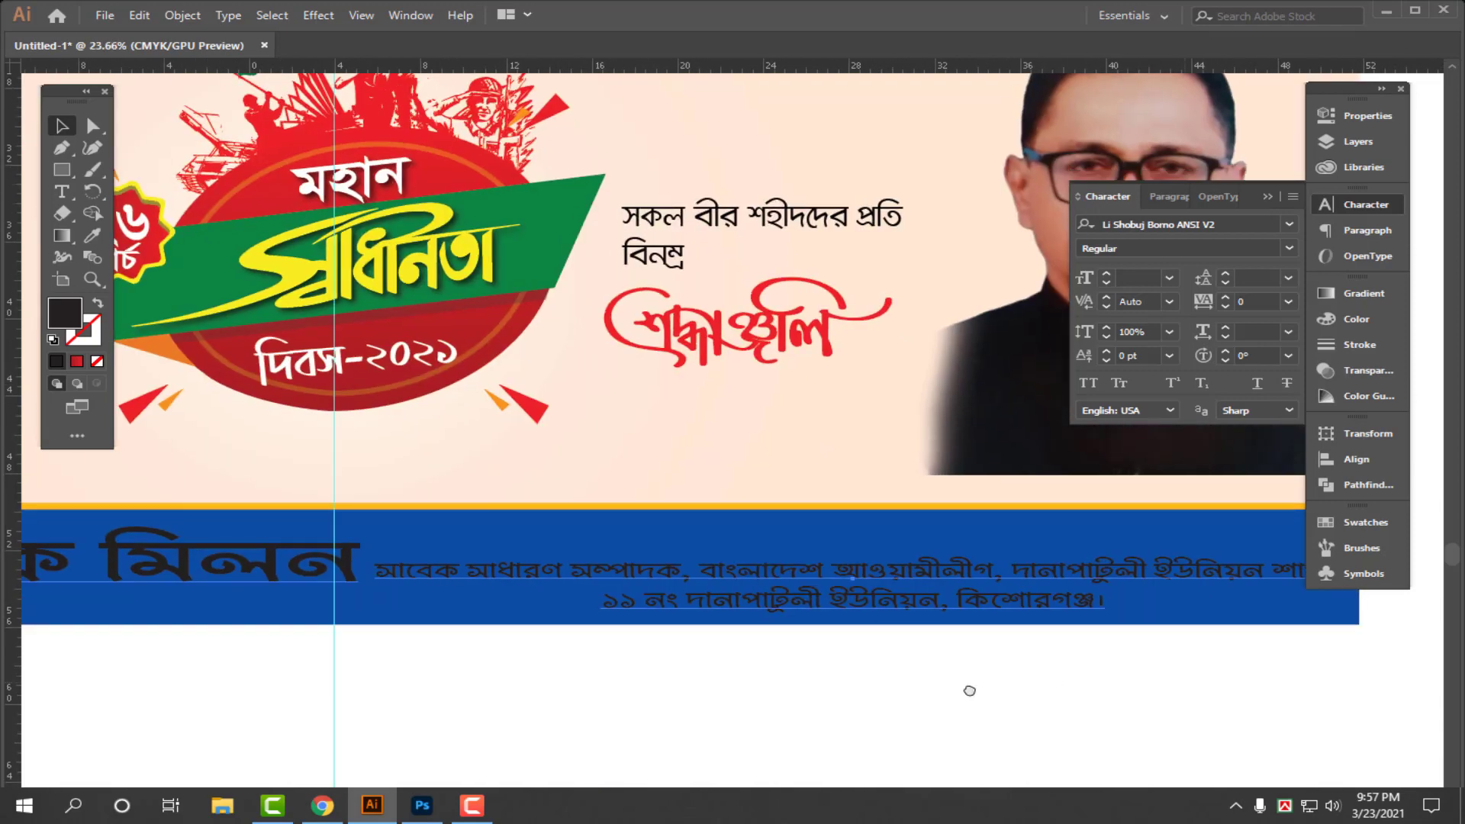
# - Stretch the two-line designation taller within the blue footer and fill it with white
pyautogui.moveTo(968, 690); pyautogui.dragTo(645, 708)
pyautogui.click(572, 587)
pyautogui.moveTo(532, 567); pyautogui.dragTo(558, 537)
pyautogui.click(1356, 319)
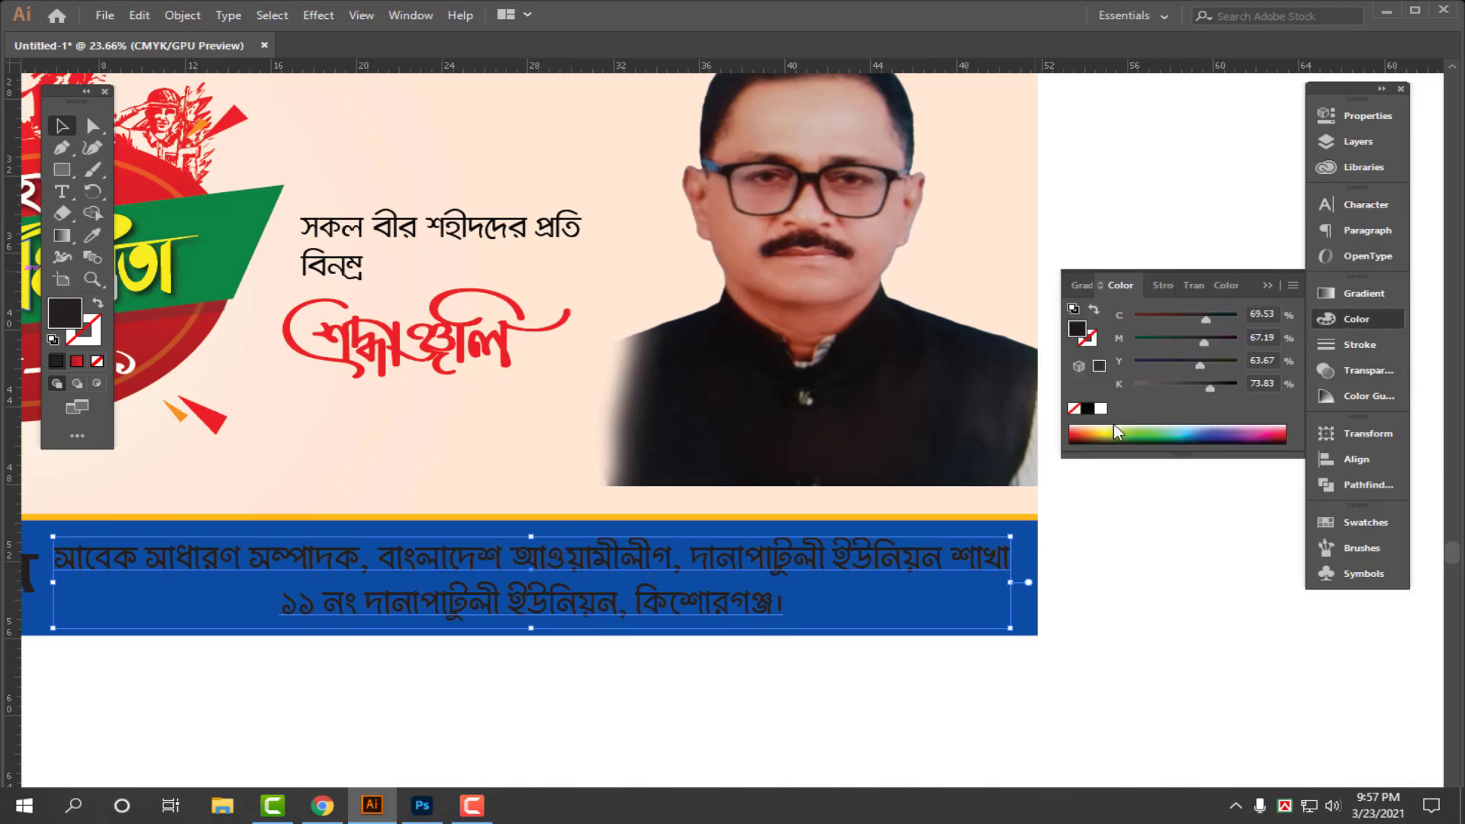
pyautogui.click(1099, 409)
pyautogui.scroll(-2, 391, 616)
pyautogui.scroll(4, 391, 616)
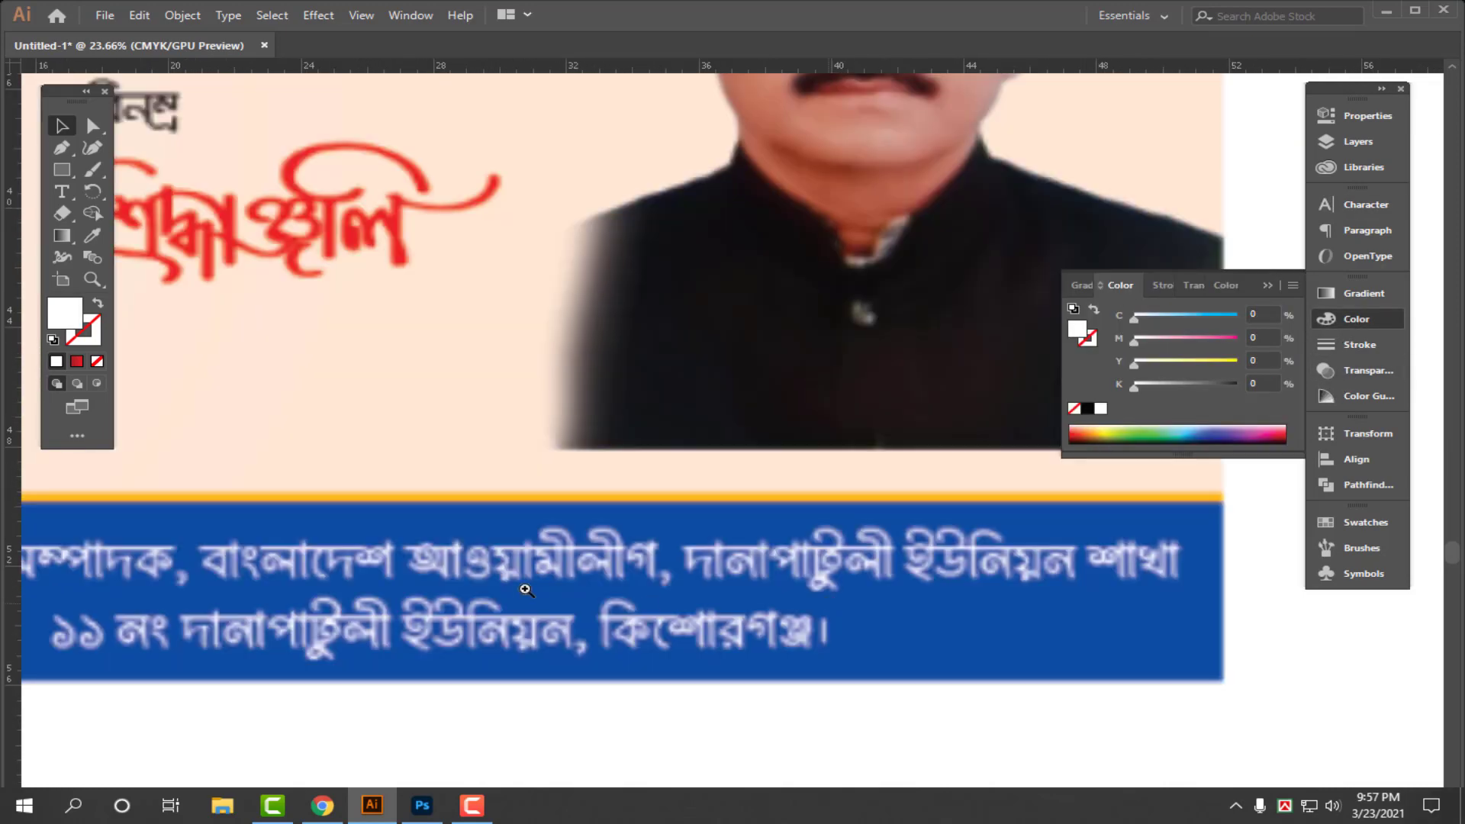
pyautogui.scroll(-5, 390, 617)
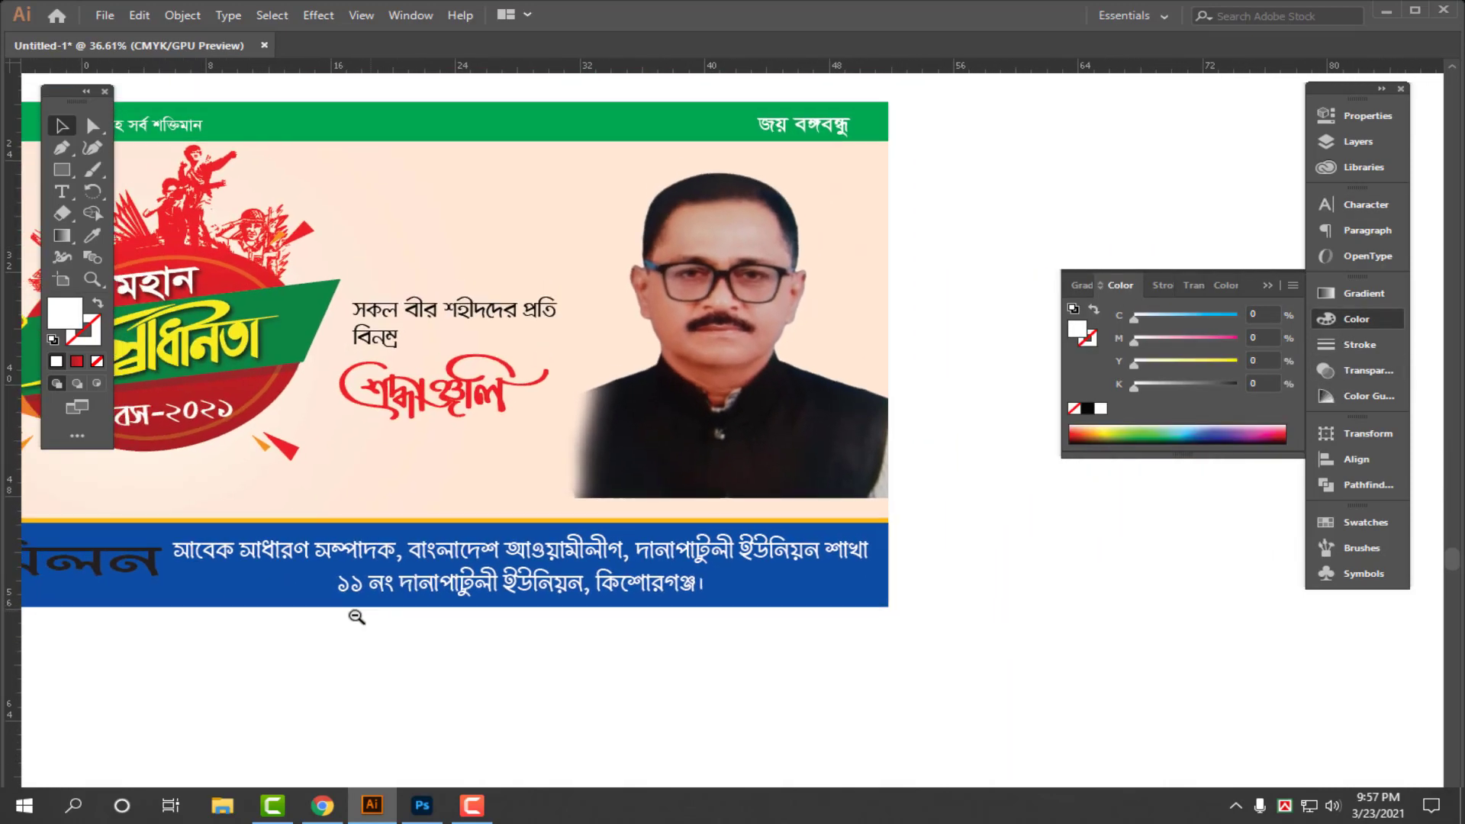
# - Stretch the name taller to fill the footer's height and give it a white fill
pyautogui.moveTo(585, 630); pyautogui.dragTo(1023, 607)
pyautogui.click(556, 560)
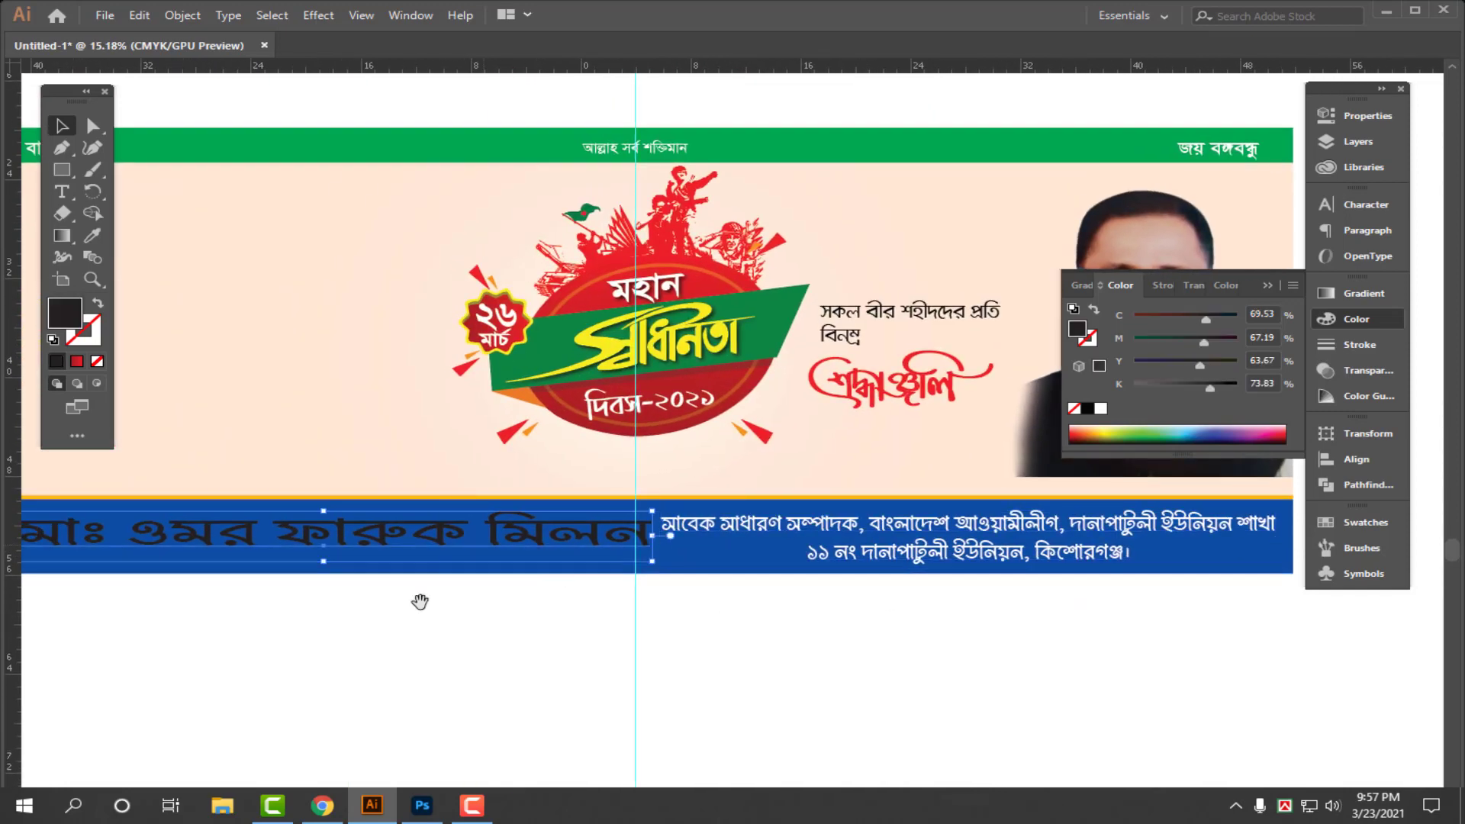
pyautogui.moveTo(436, 631); pyautogui.dragTo(633, 639)
pyautogui.scroll(1, 633, 639)
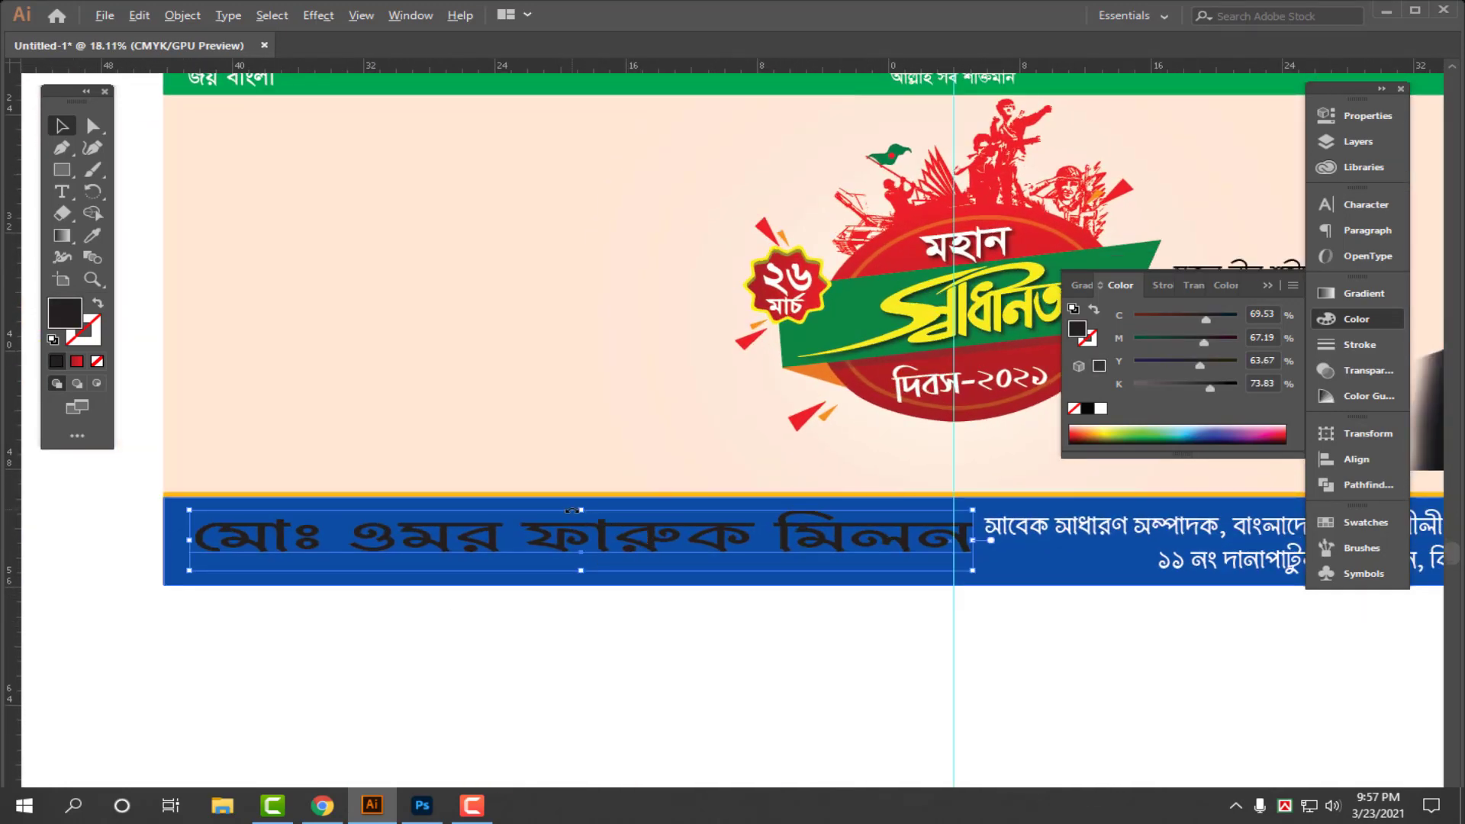
pyautogui.moveTo(582, 511); pyautogui.dragTo(590, 596)
pyautogui.click(1100, 409)
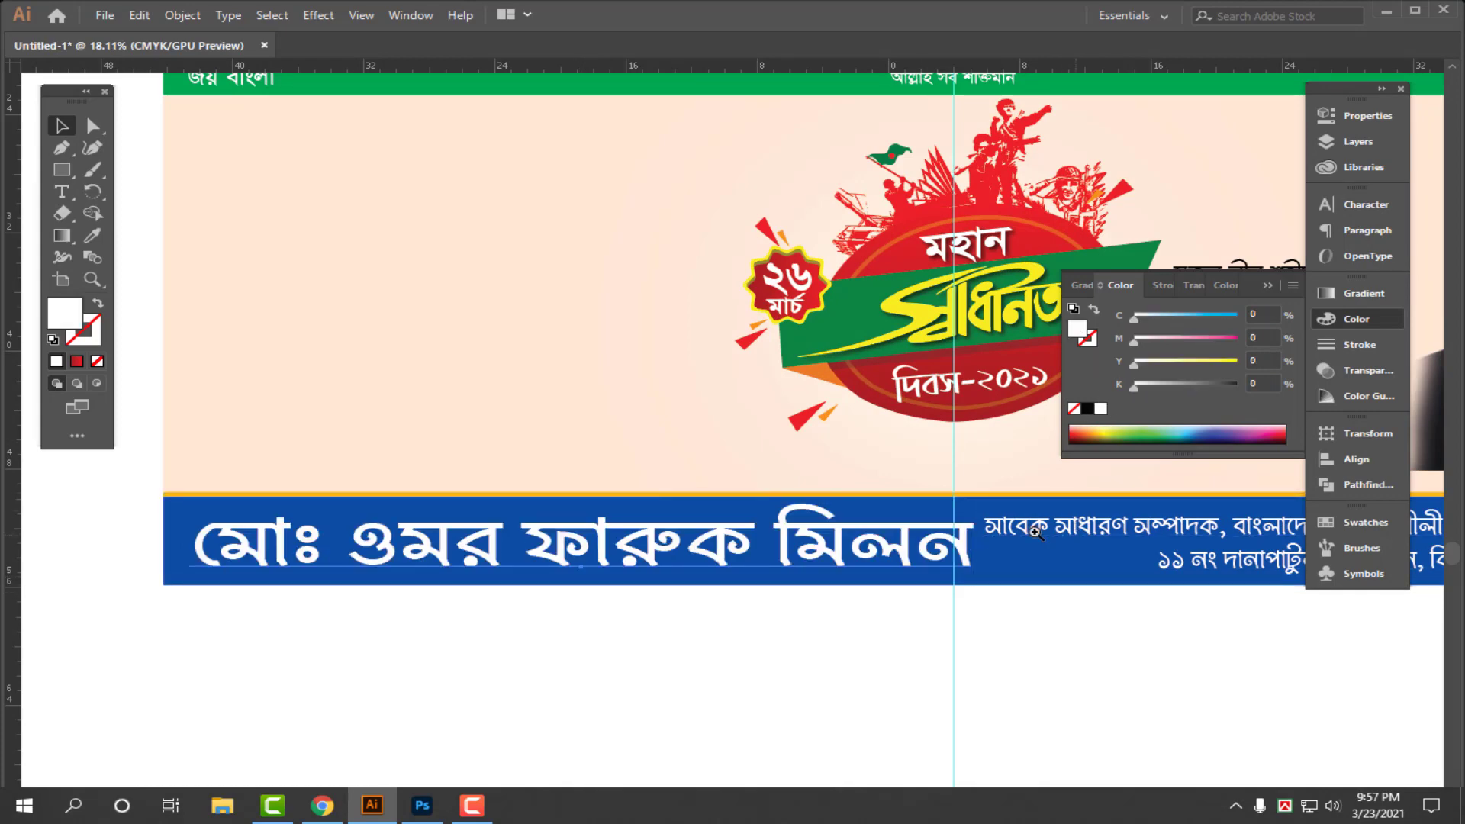
# - Reduce the designation's height and pull in its left edge to leave a gap after the name
pyautogui.scroll(-2, 1036, 527)
pyautogui.moveTo(1251, 572); pyautogui.dragTo(788, 553)
pyautogui.scroll(2, 788, 552)
pyautogui.click(834, 522)
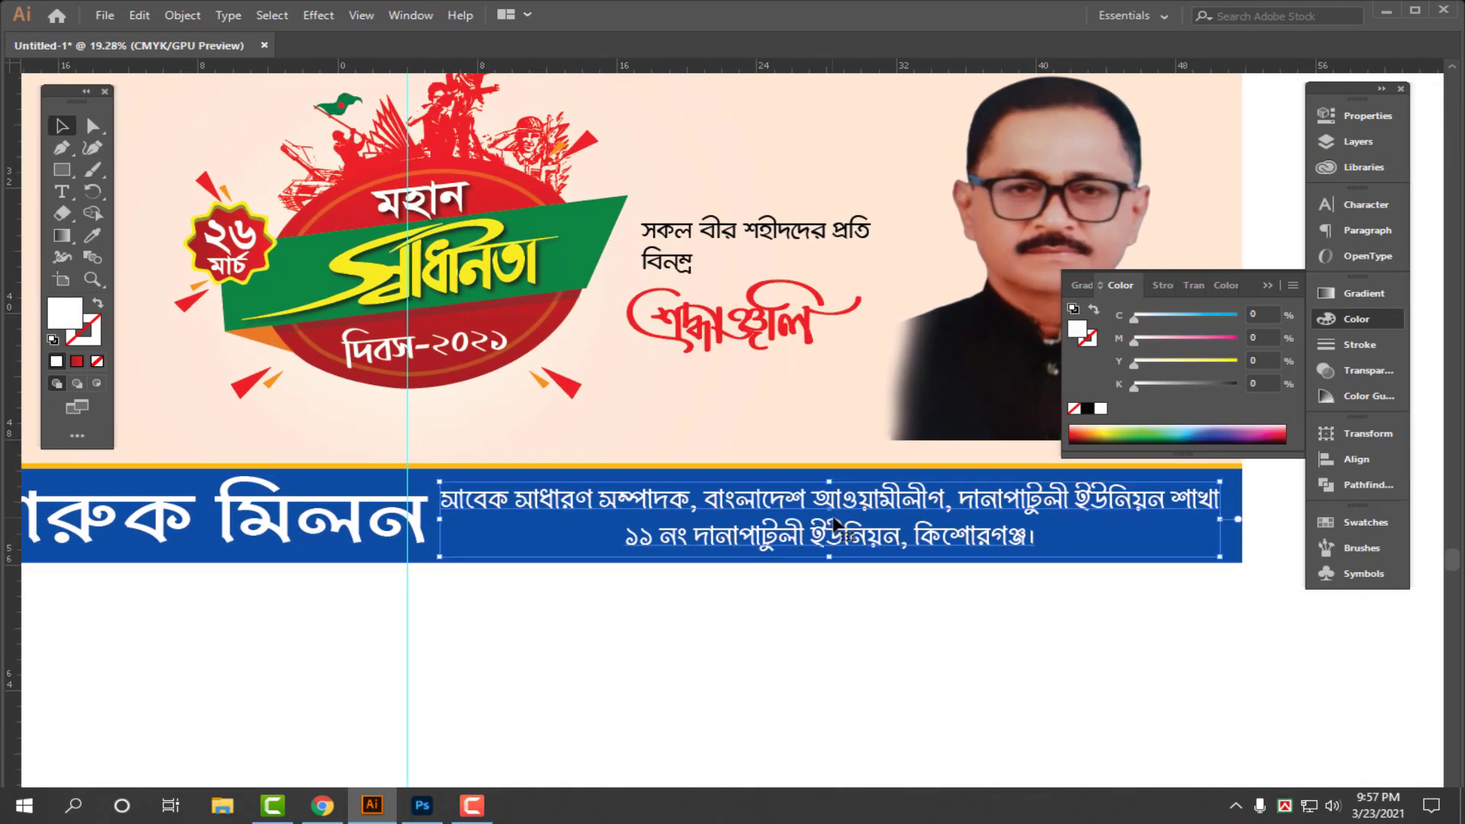
pyautogui.moveTo(834, 488); pyautogui.dragTo(899, 497)
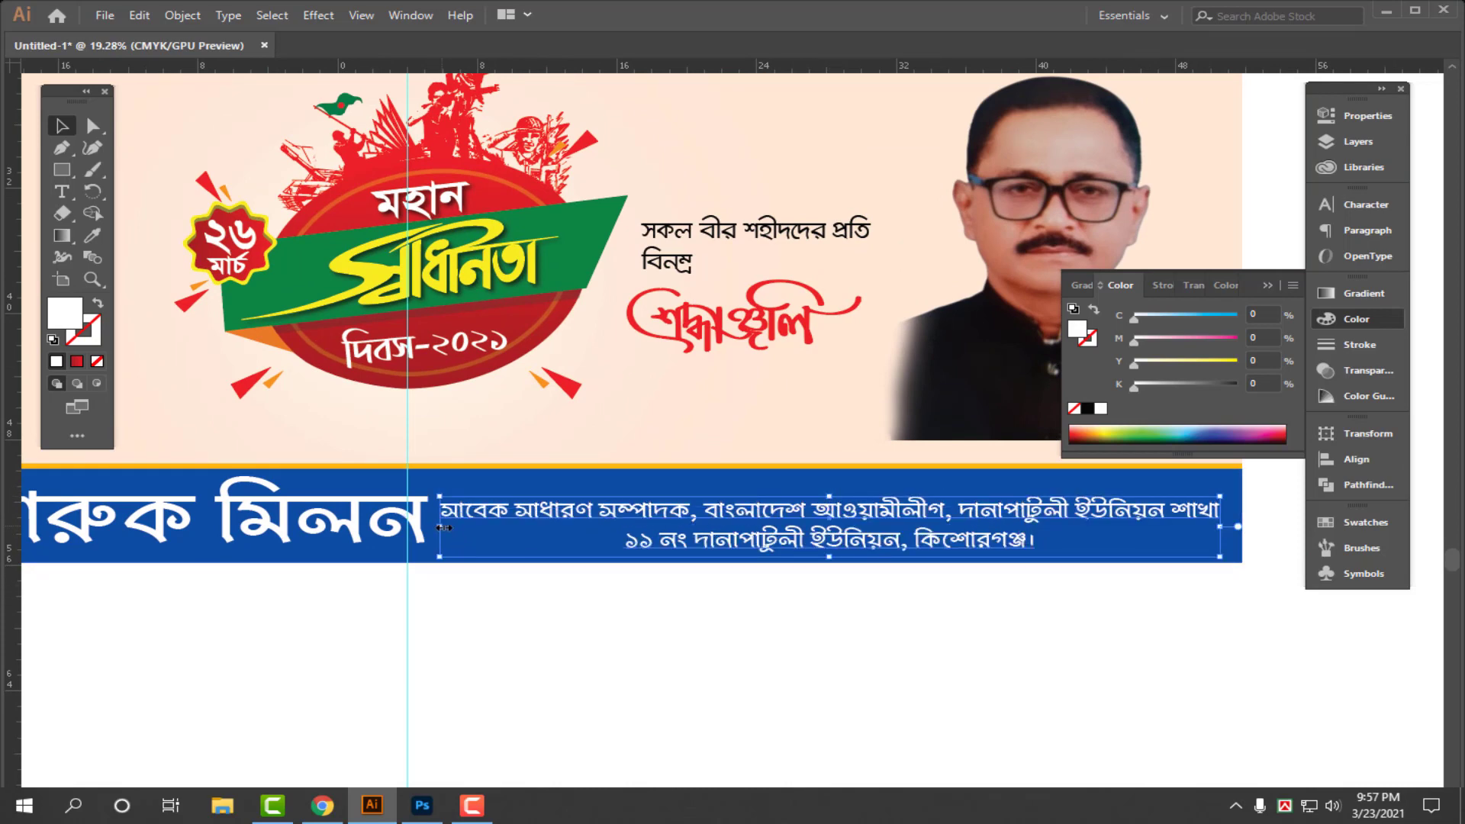
pyautogui.moveTo(440, 526); pyautogui.dragTo(452, 527)
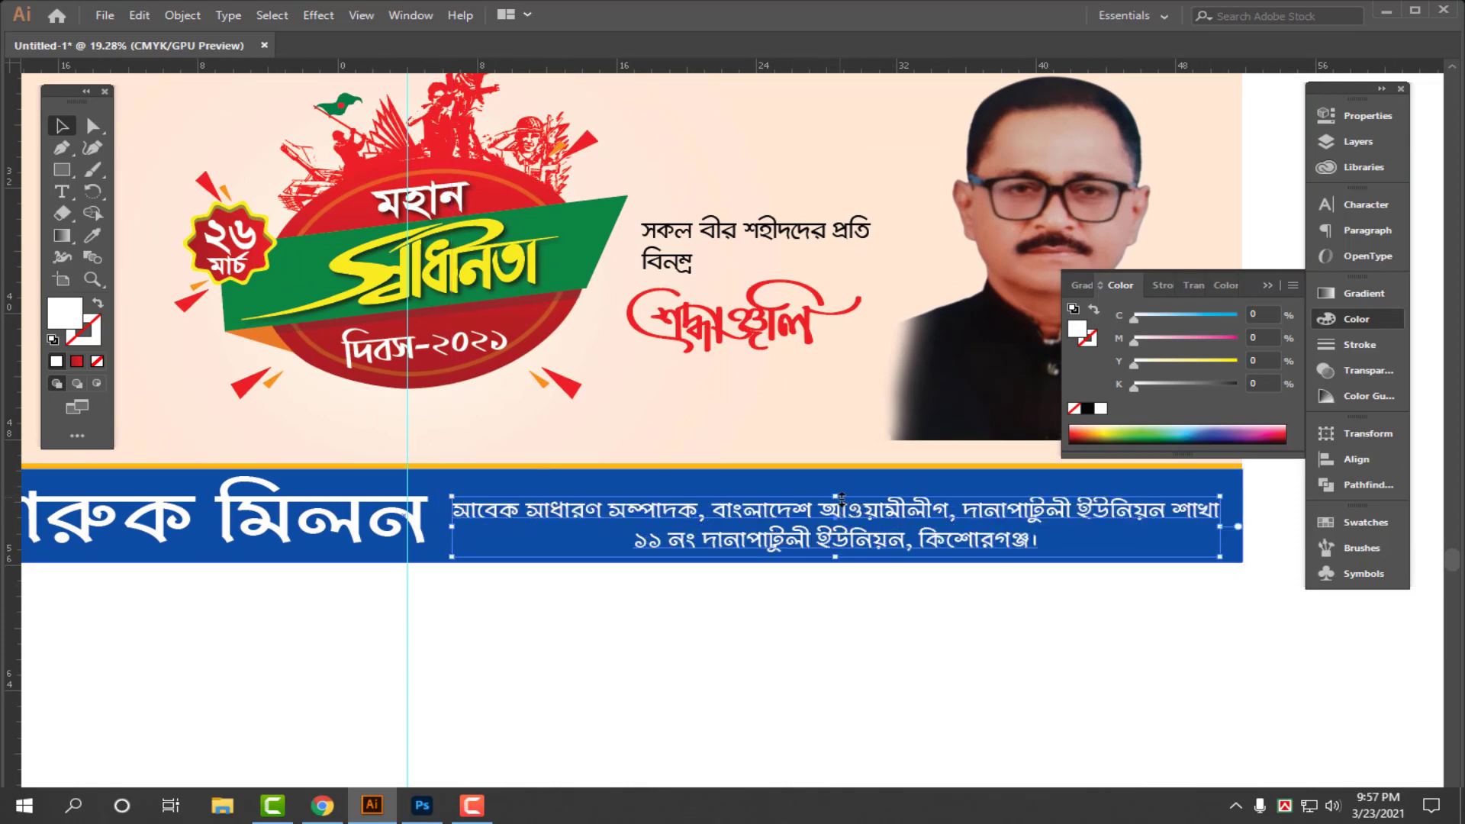
pyautogui.moveTo(842, 499); pyautogui.dragTo(840, 492)
# - Select the name and designation together and narrow them evenly to widen the margins at both footer ends
pyautogui.click(879, 662)
pyautogui.moveTo(990, 628); pyautogui.dragTo(804, 664)
pyautogui.moveTo(741, 555); pyautogui.dragTo(830, 611)
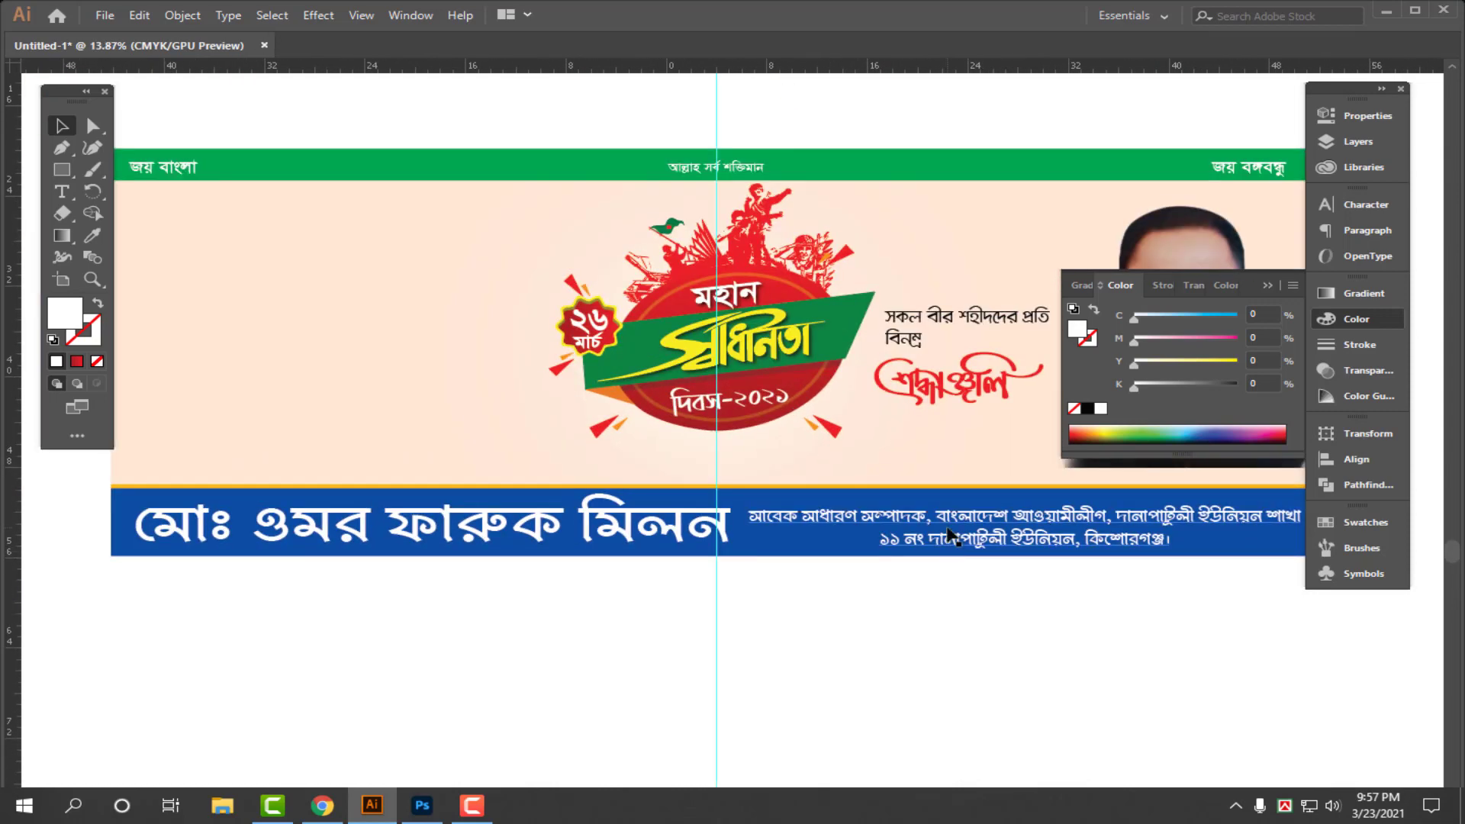
pyautogui.click(309, 538)
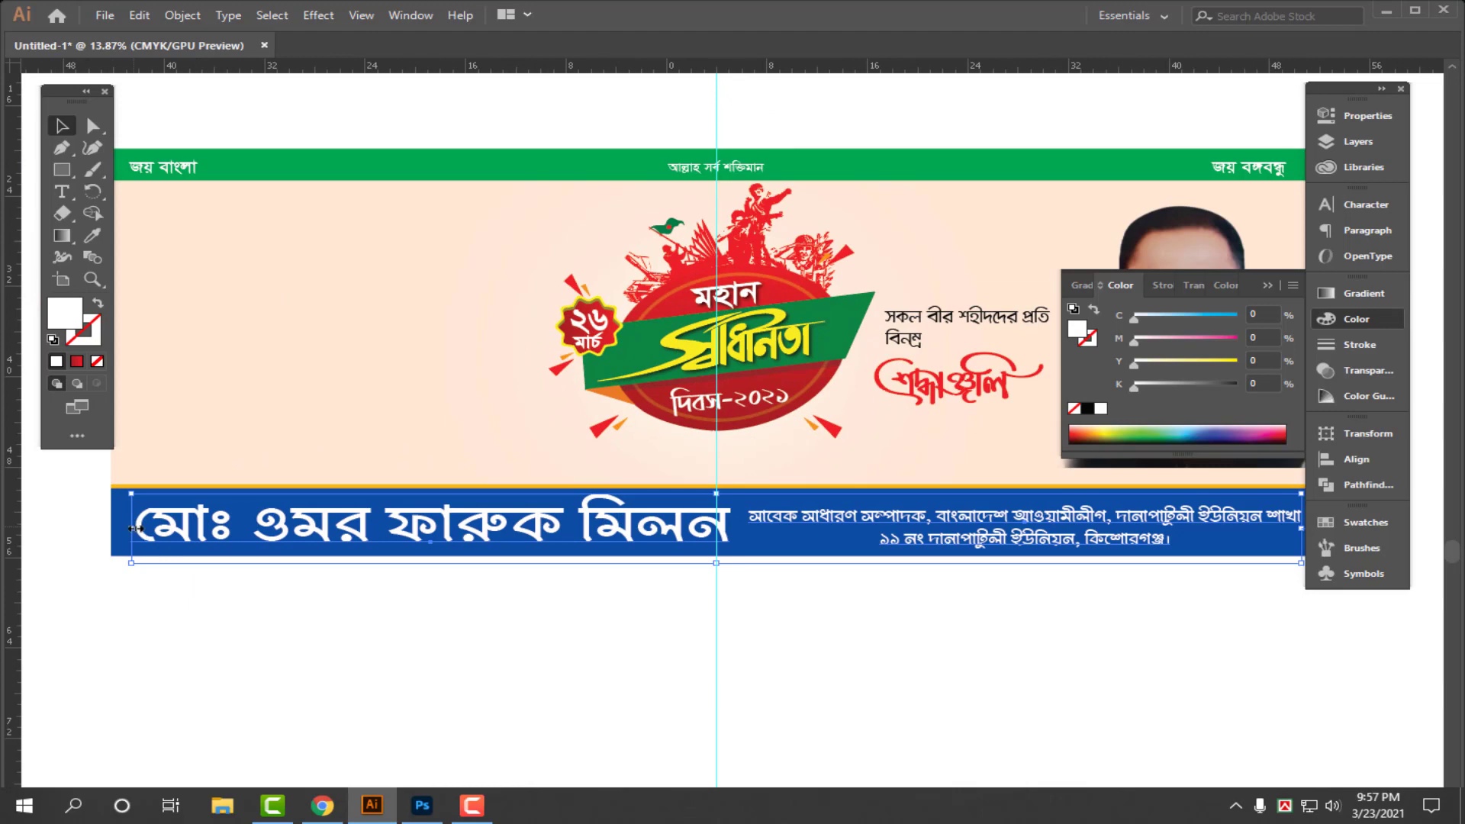
pyautogui.moveTo(136, 528); pyautogui.dragTo(190, 528)
pyautogui.click(353, 622)
# - Move the small three-portrait picture from outside the artwork onto the banner beside the main portrait
pyautogui.moveTo(827, 623); pyautogui.dragTo(769, 600)
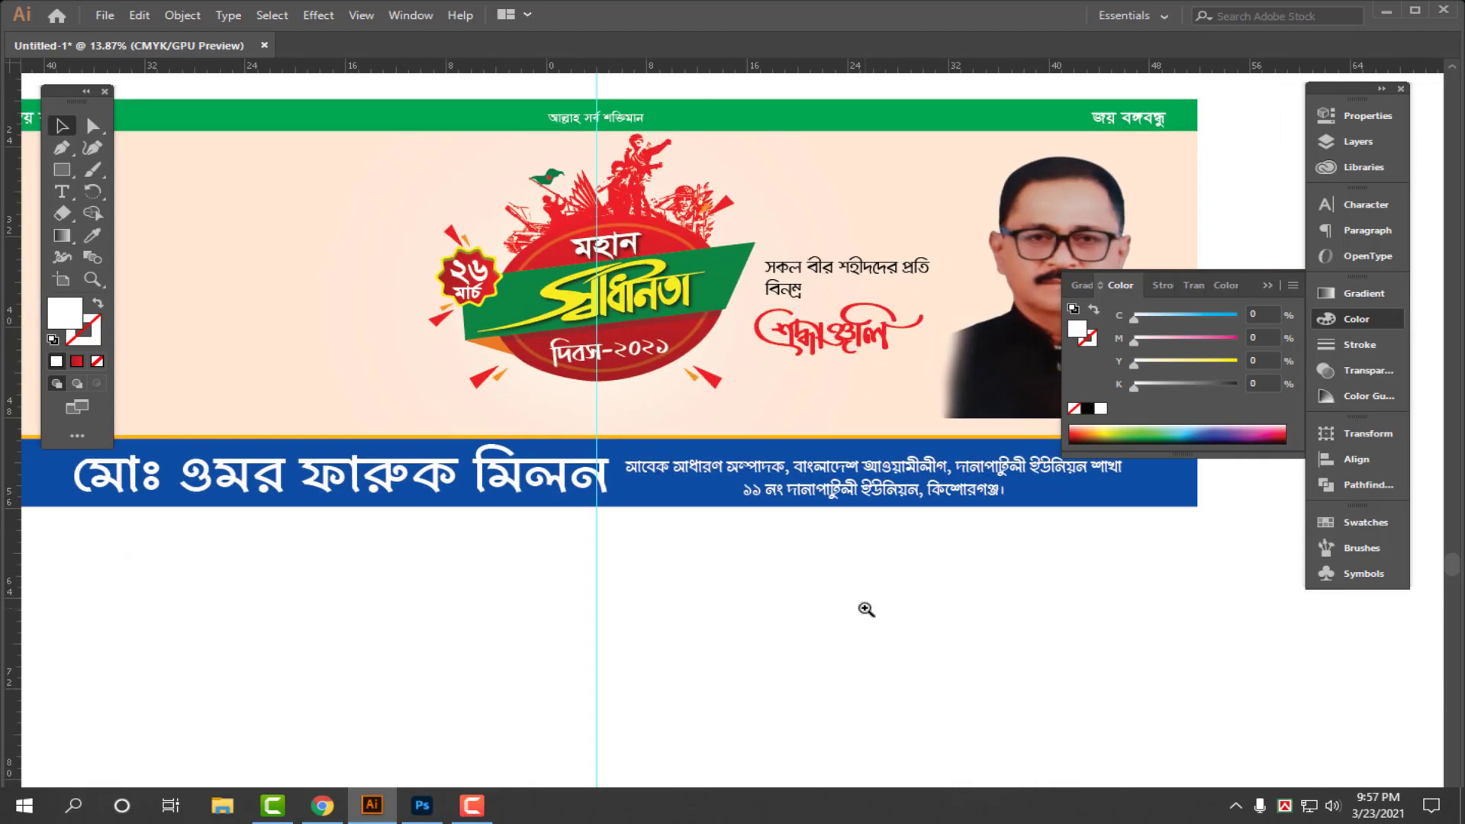
pyautogui.moveTo(867, 611); pyautogui.dragTo(850, 611)
pyautogui.moveTo(862, 611); pyautogui.dragTo(845, 721)
pyautogui.moveTo(1033, 522); pyautogui.dragTo(1034, 542)
pyautogui.moveTo(882, 558); pyautogui.dragTo(847, 557)
pyautogui.moveTo(1037, 209); pyautogui.dragTo(778, 324)
pyautogui.click(672, 427)
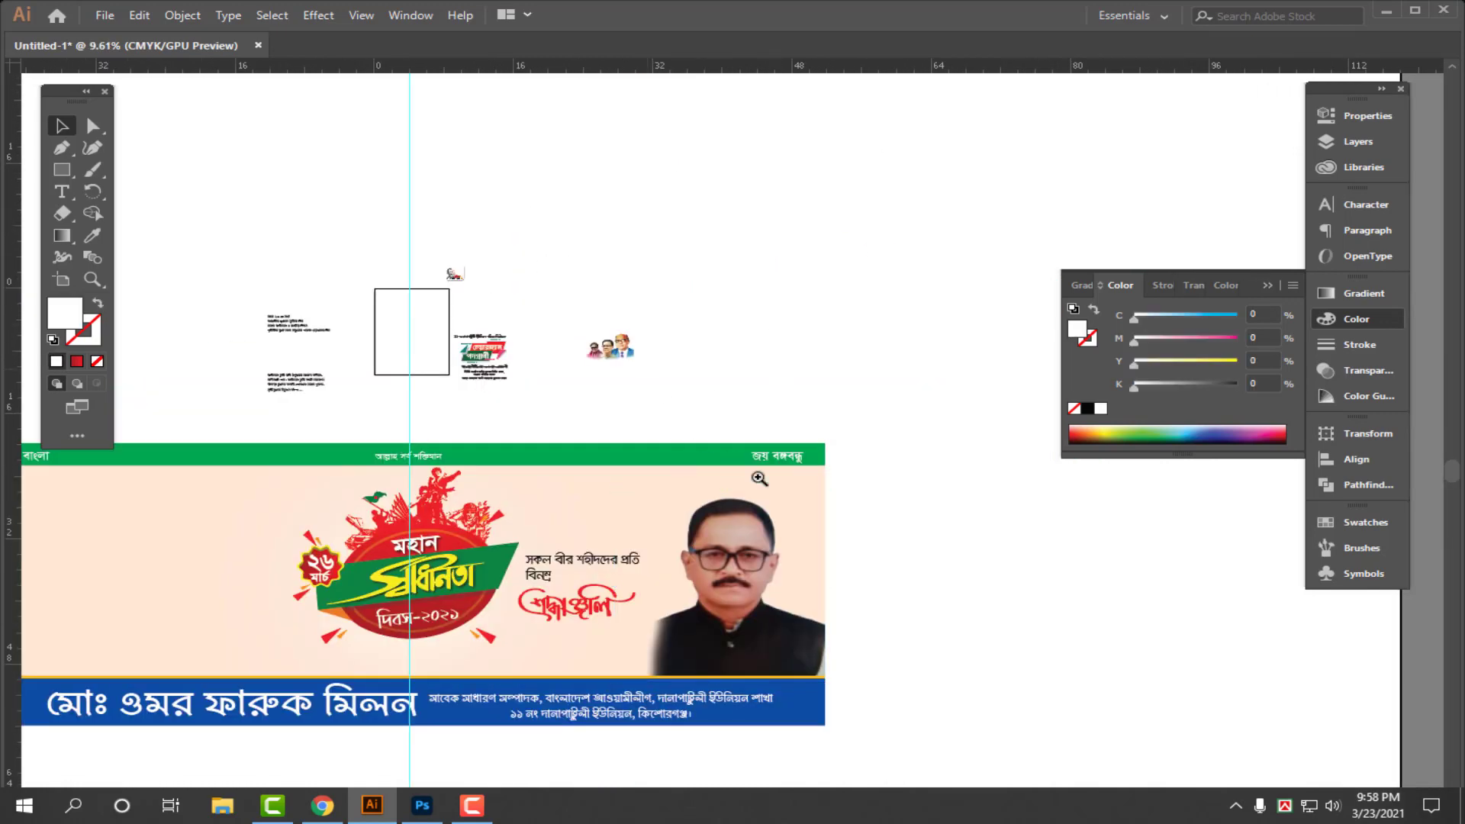
pyautogui.moveTo(758, 477); pyautogui.dragTo(873, 536)
pyautogui.moveTo(593, 340); pyautogui.dragTo(643, 508)
pyautogui.hotkey('ctrl', 'z')
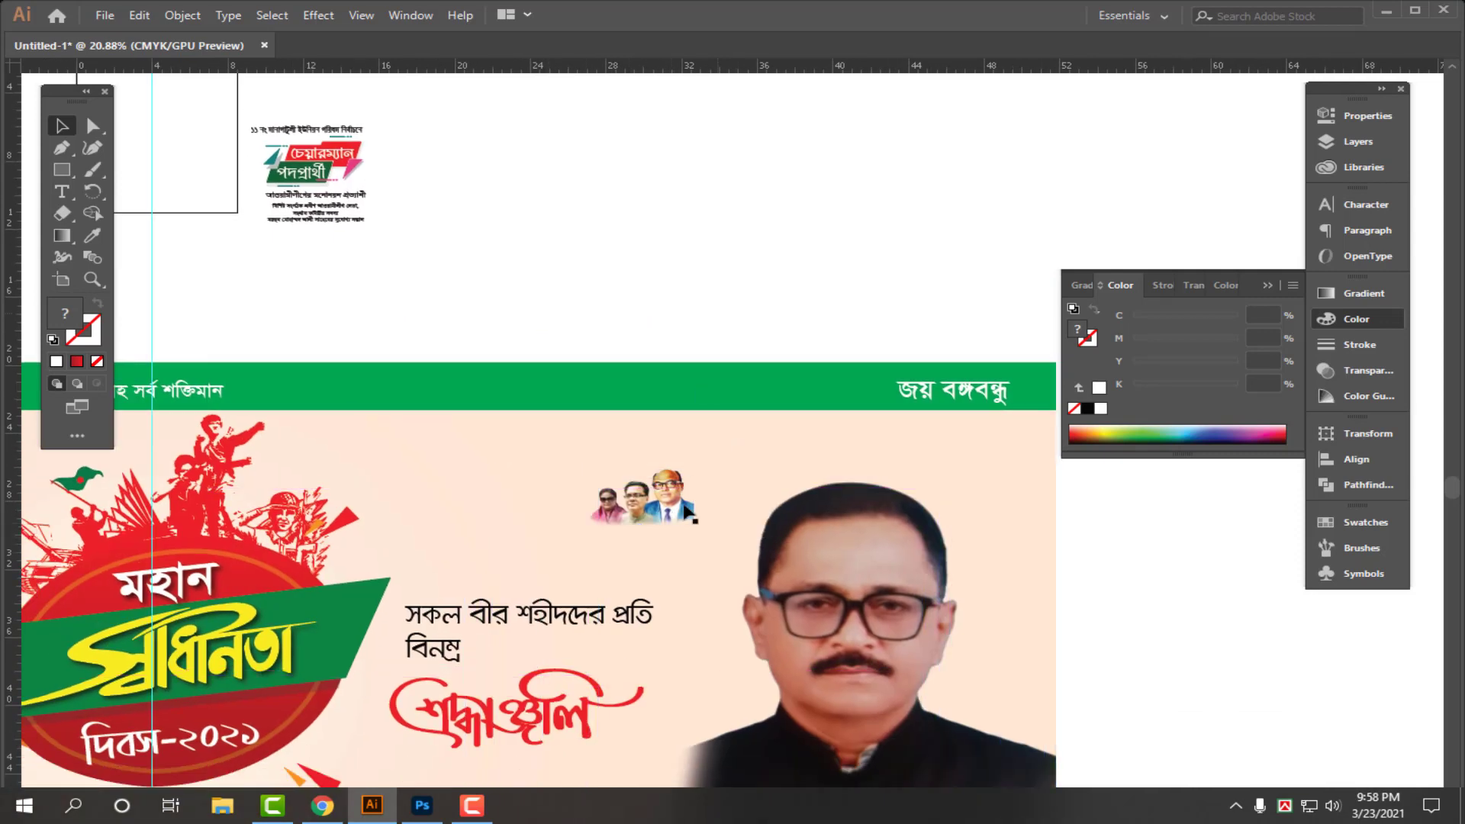
# - Enlarge the three-portrait picture and position it above the tribute text, between the emblem and the main portrait
pyautogui.click(684, 487)
pyautogui.hotkey('ctrl', '2')
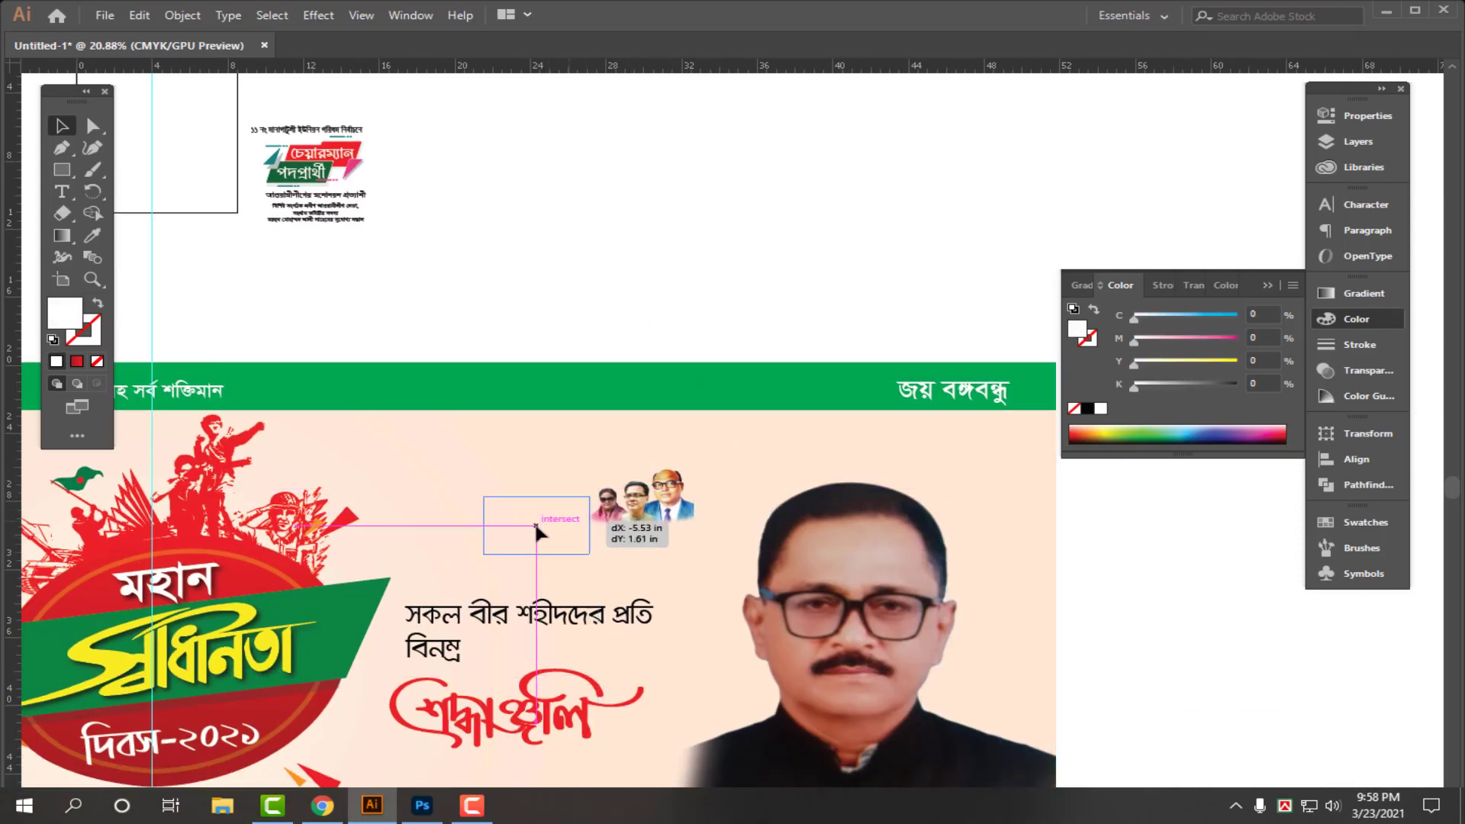
pyautogui.moveTo(536, 526); pyautogui.dragTo(657, 533)
pyautogui.click(760, 341)
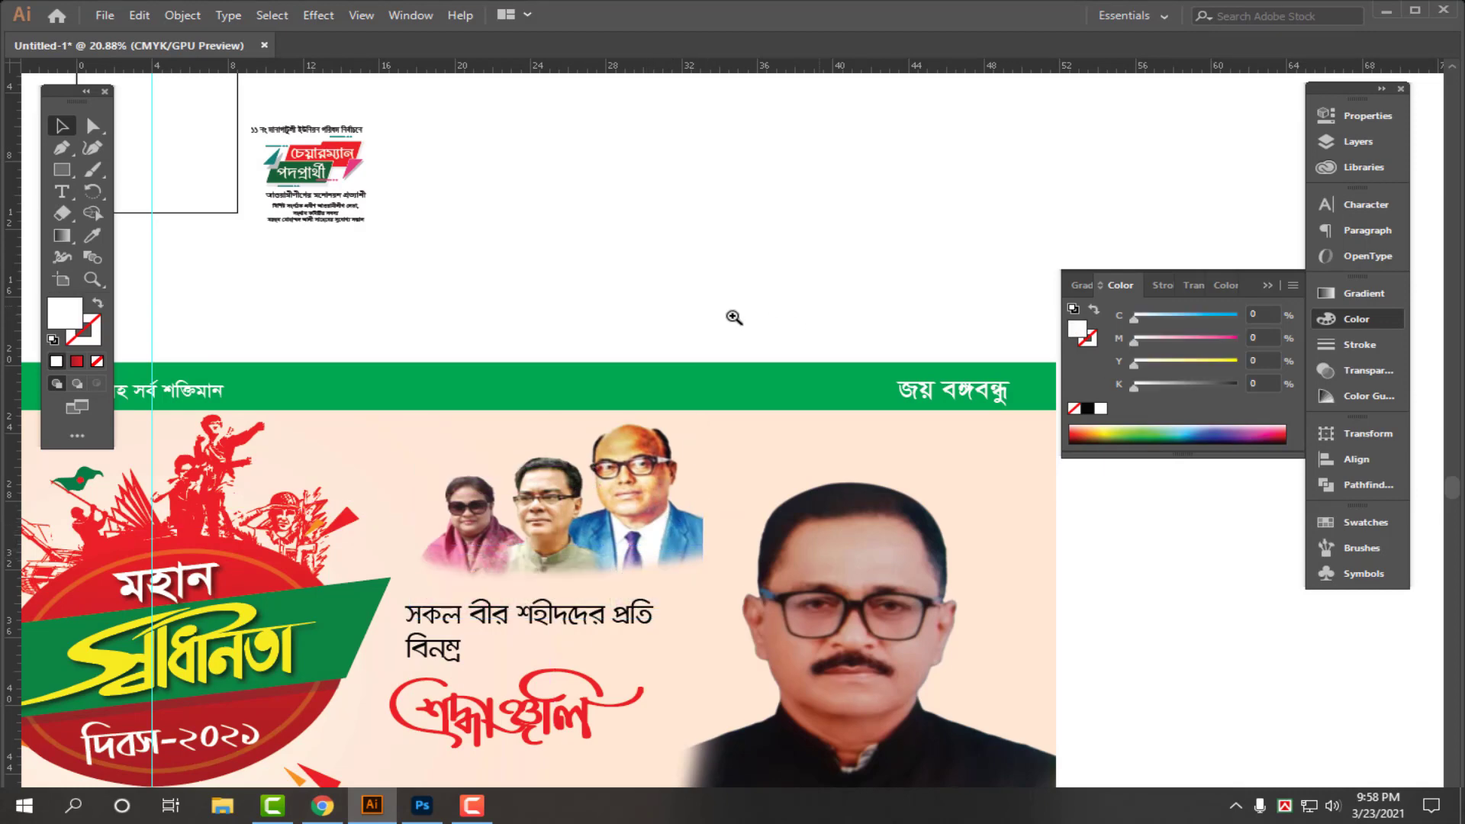
# - Enlarge the main portrait slightly, and scale the three-portrait picture up slightly toward its upper left
pyautogui.scroll(-3, 664, 337)
pyautogui.scroll(-1, 843, 607)
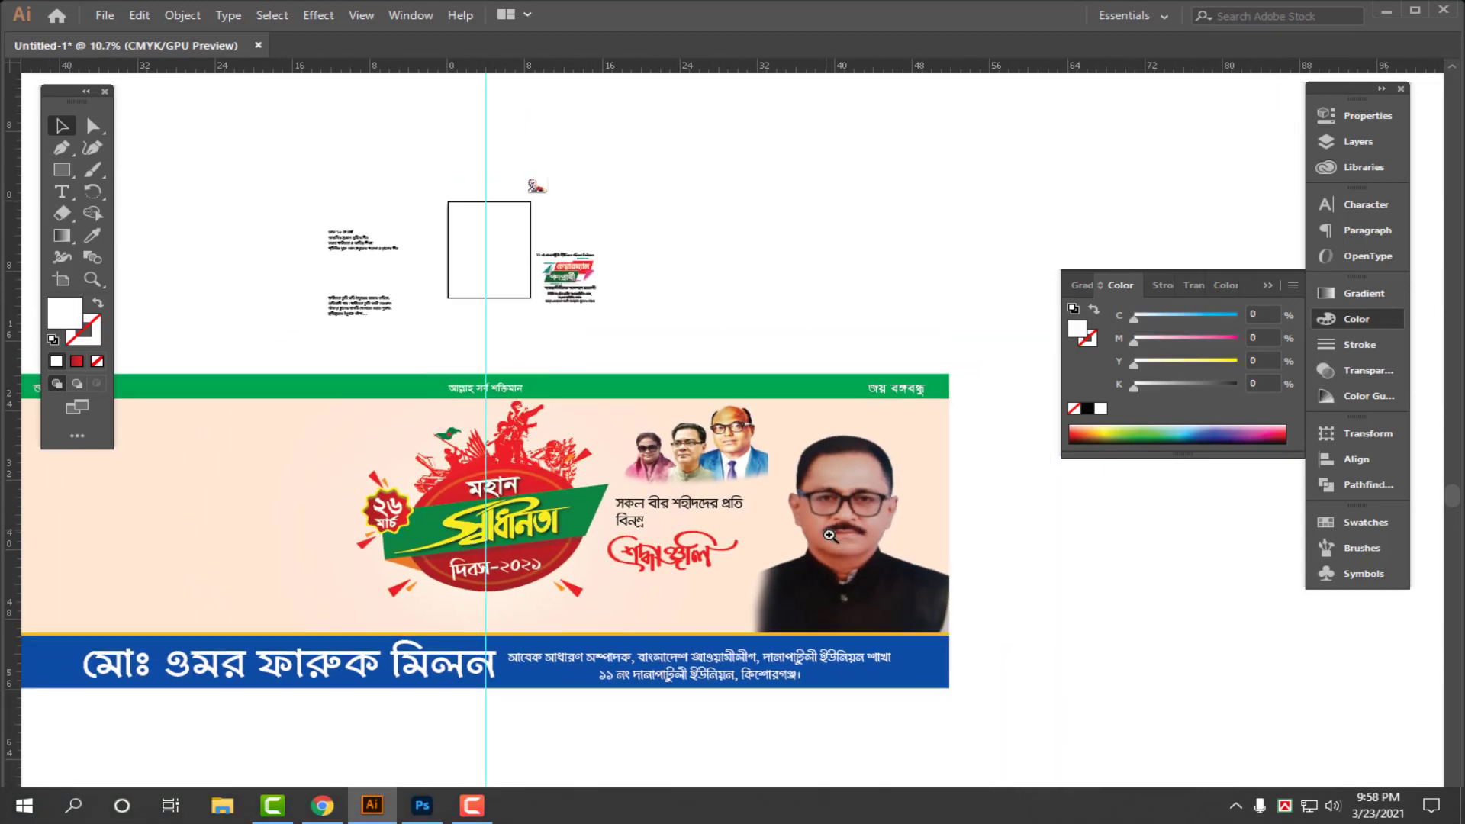
pyautogui.scroll(2, 919, 573)
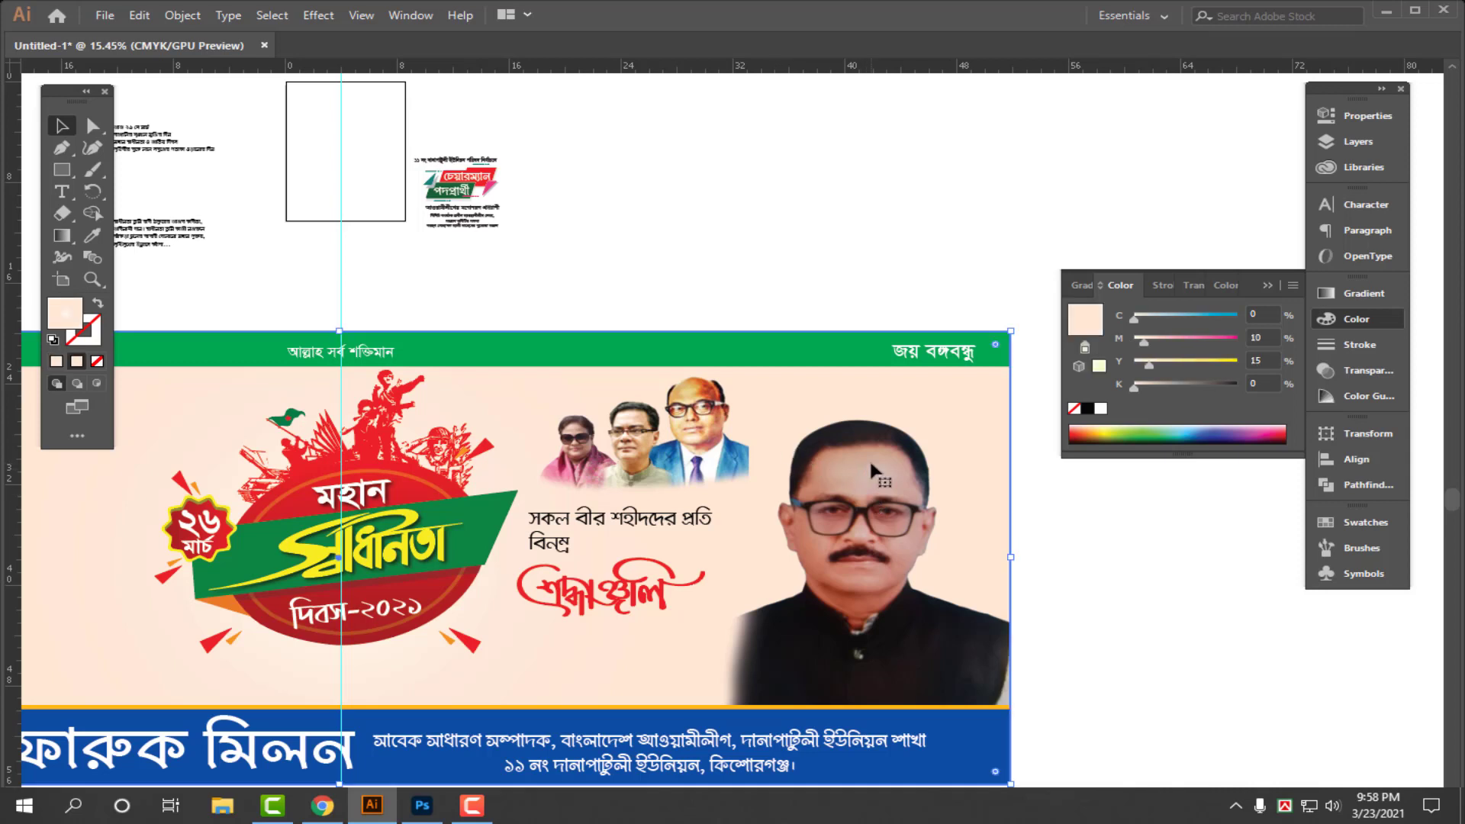
pyautogui.click(919, 535)
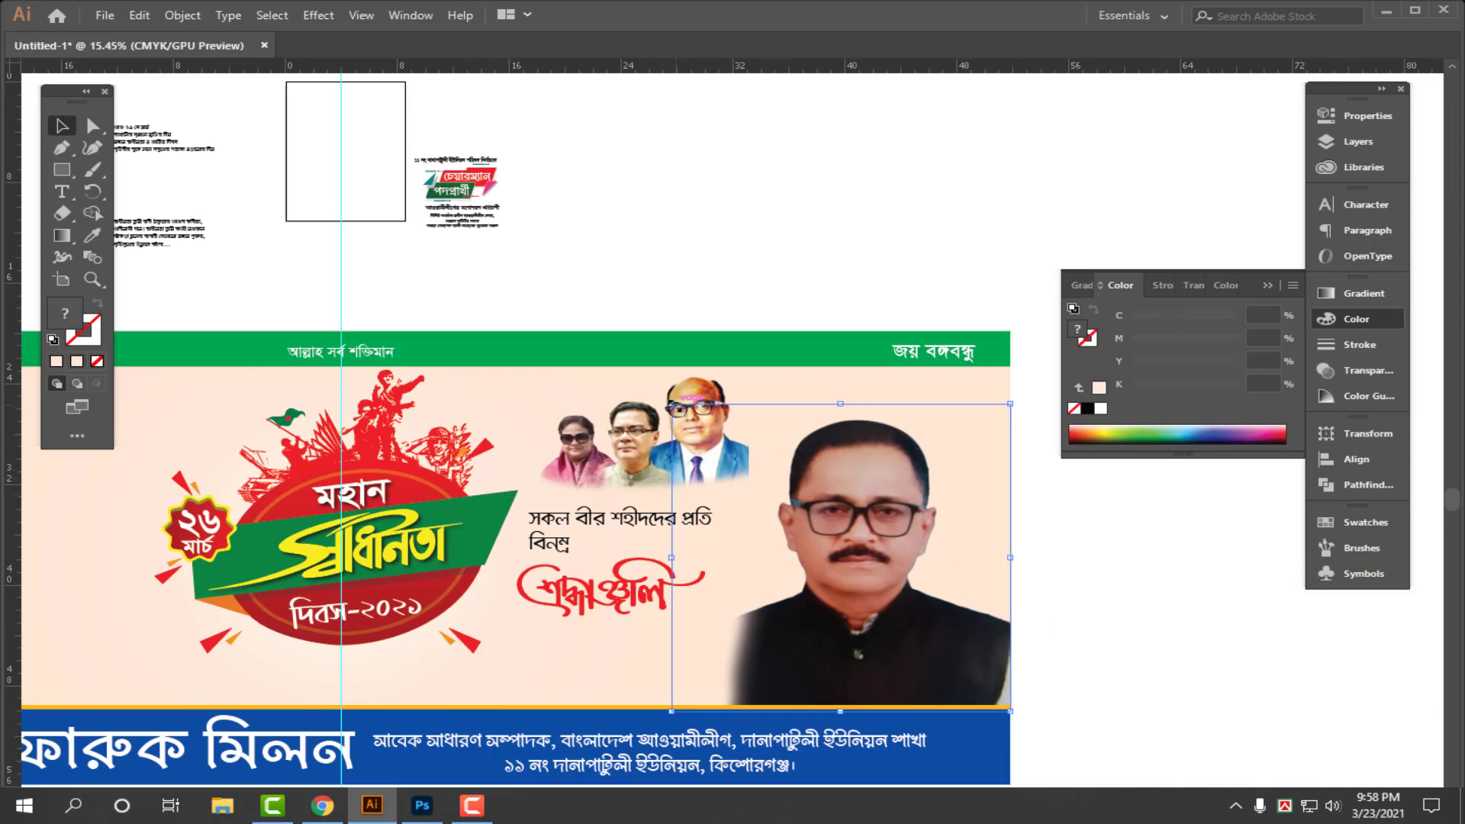
pyautogui.moveTo(673, 405); pyautogui.dragTo(666, 399)
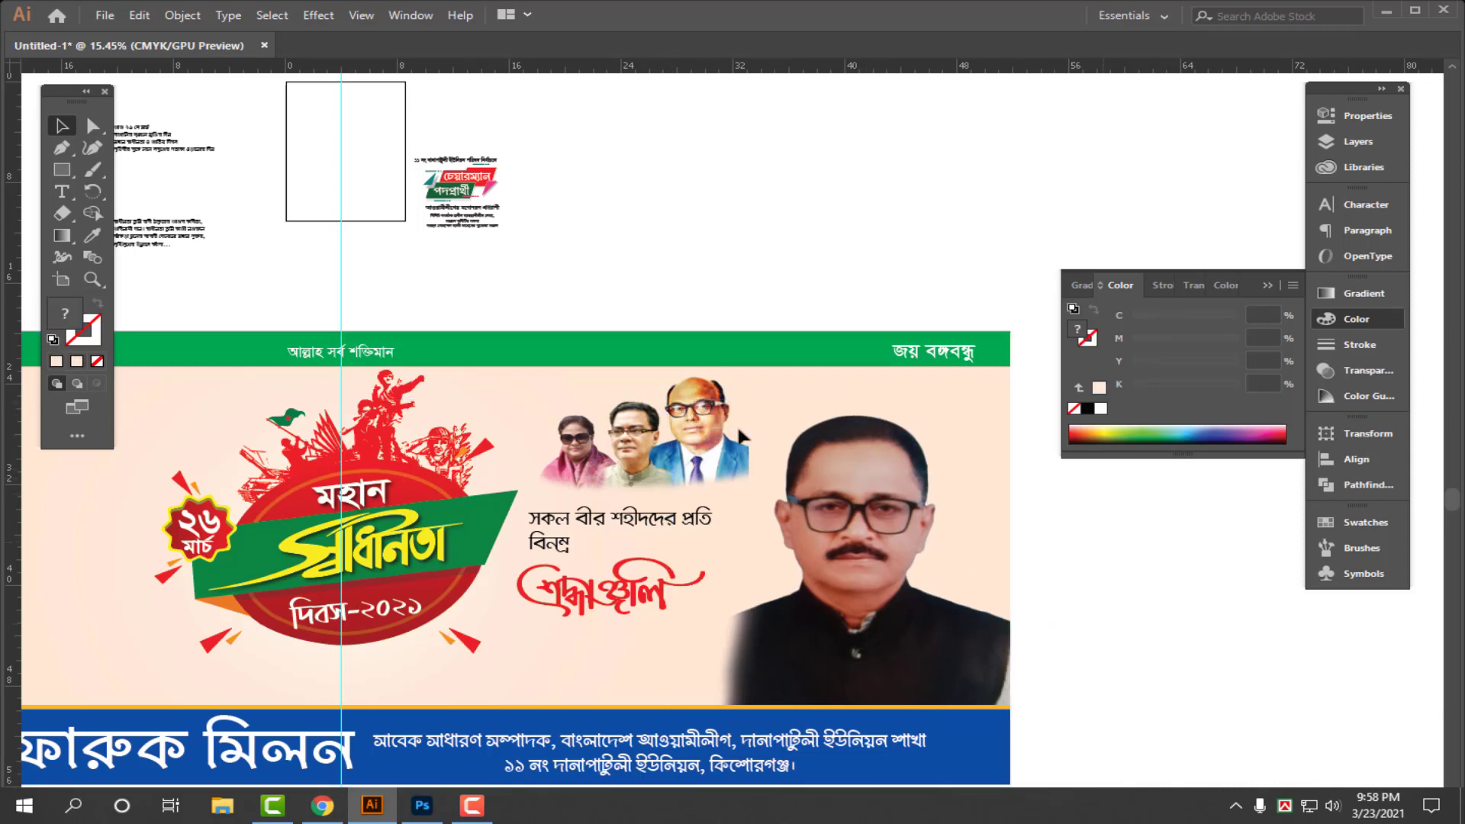
pyautogui.click(738, 435)
pyautogui.moveTo(538, 435); pyautogui.dragTo(517, 430)
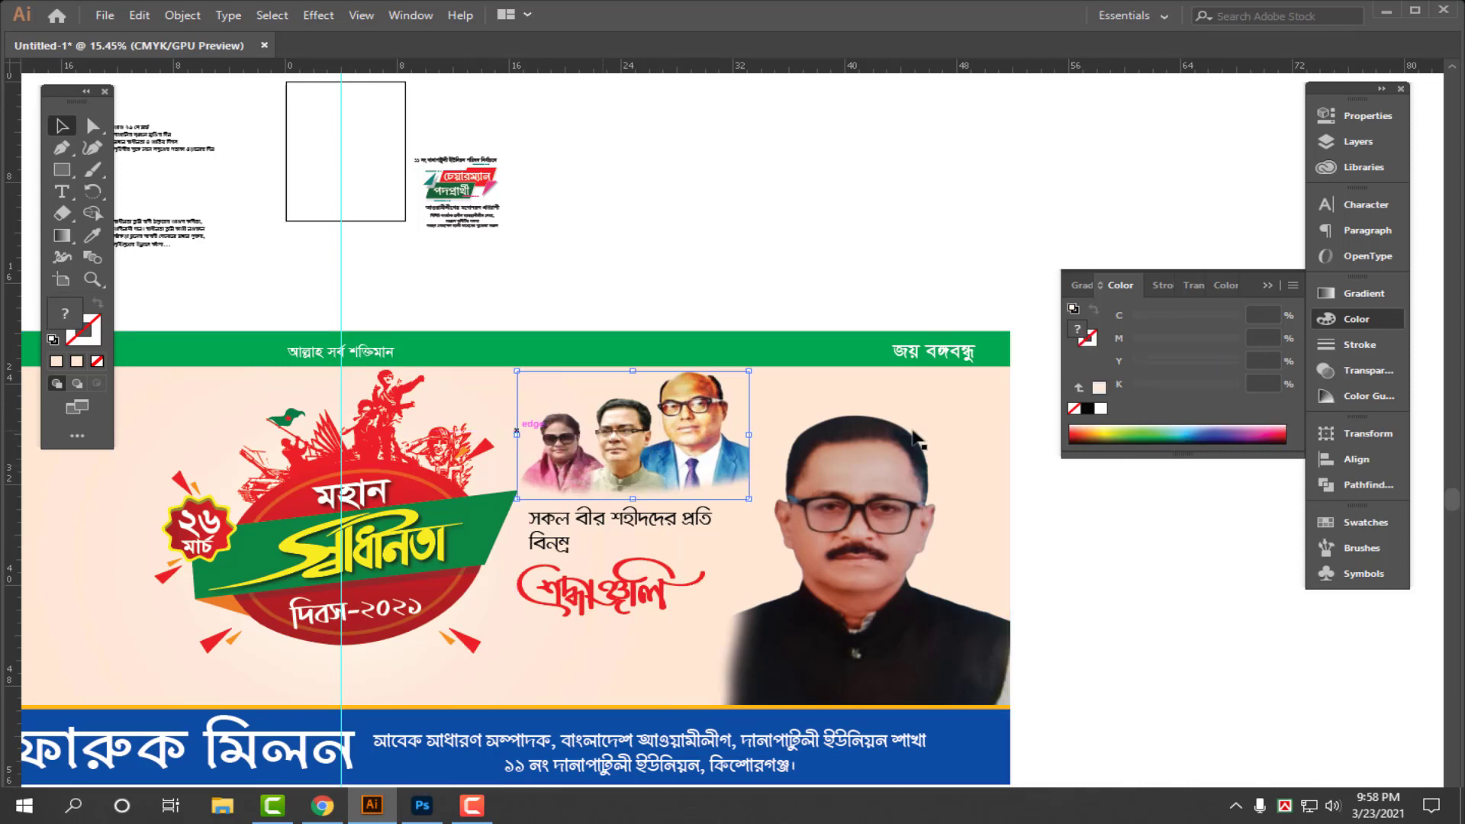
pyautogui.click(748, 320)
# - Enlarge the title emblem to nearly the height of the cream background and shift it left of the centre guide
pyautogui.hotkey('ctrl', 'space')
pyautogui.moveTo(744, 262); pyautogui.dragTo(579, 301)
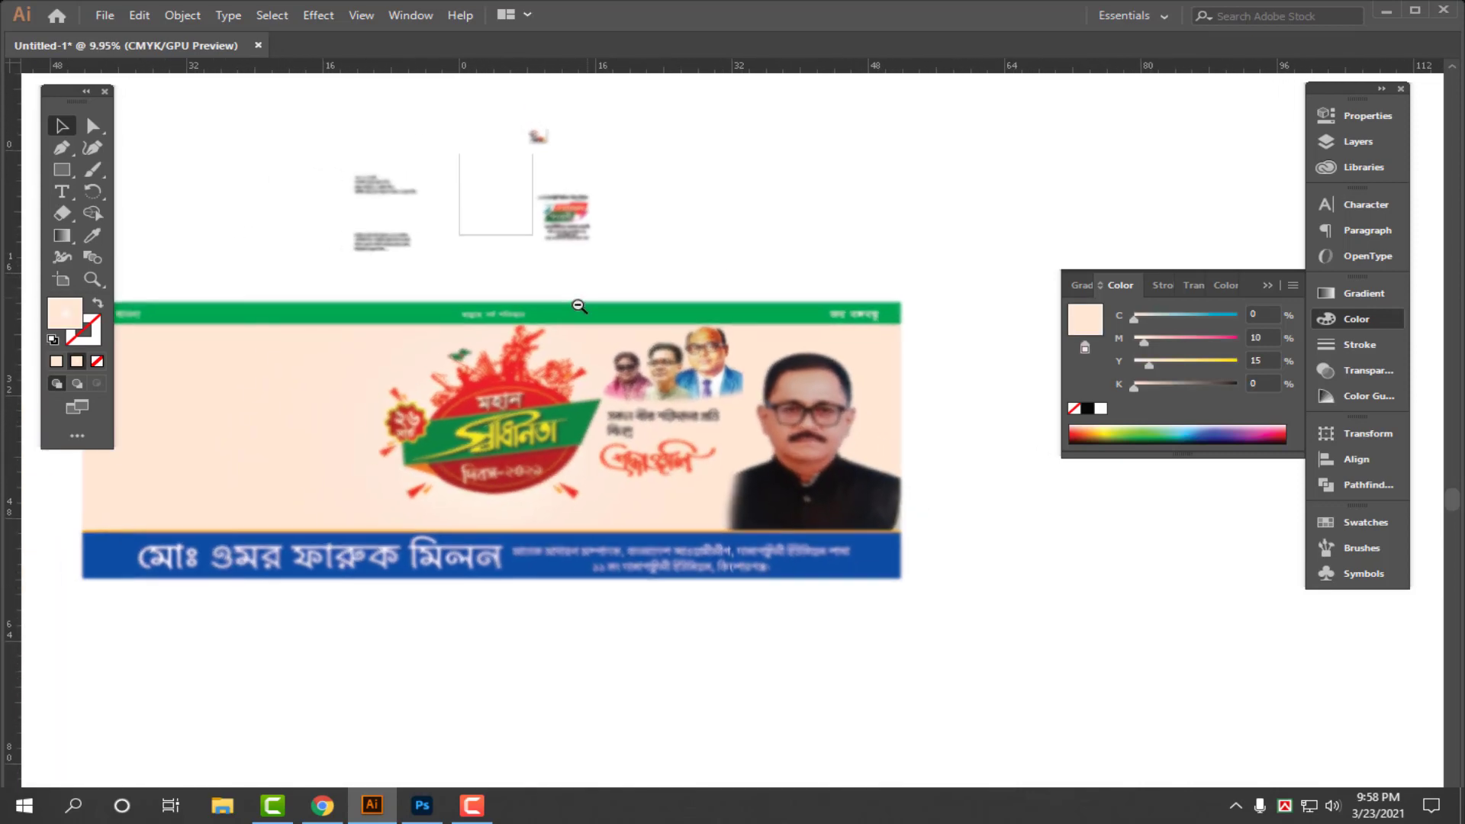
pyautogui.moveTo(582, 483); pyautogui.dragTo(640, 485)
pyautogui.click(481, 731)
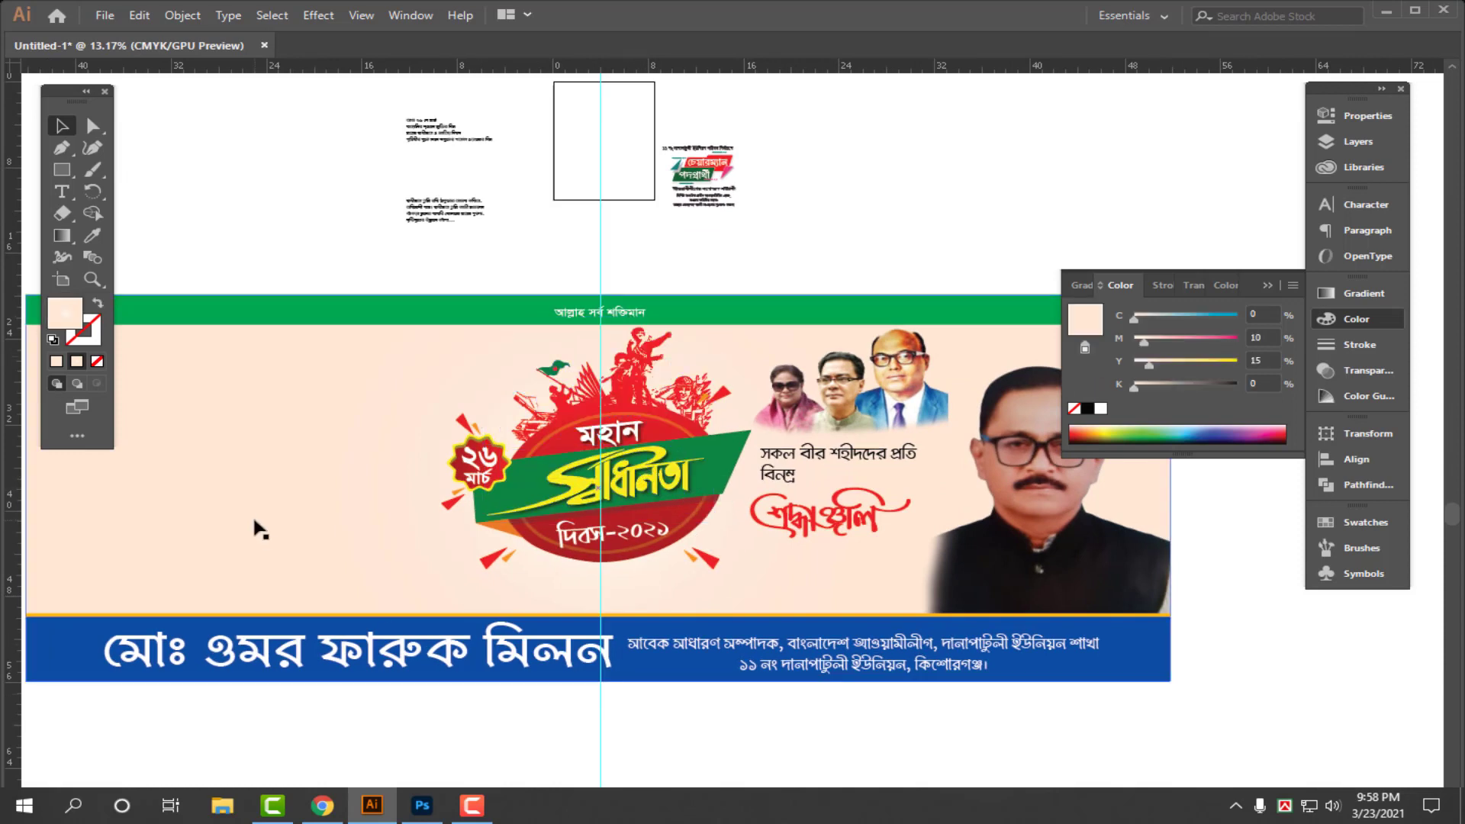
pyautogui.click(710, 569)
pyautogui.moveTo(599, 571); pyautogui.dragTo(601, 612)
pyautogui.moveTo(671, 416); pyautogui.dragTo(573, 524)
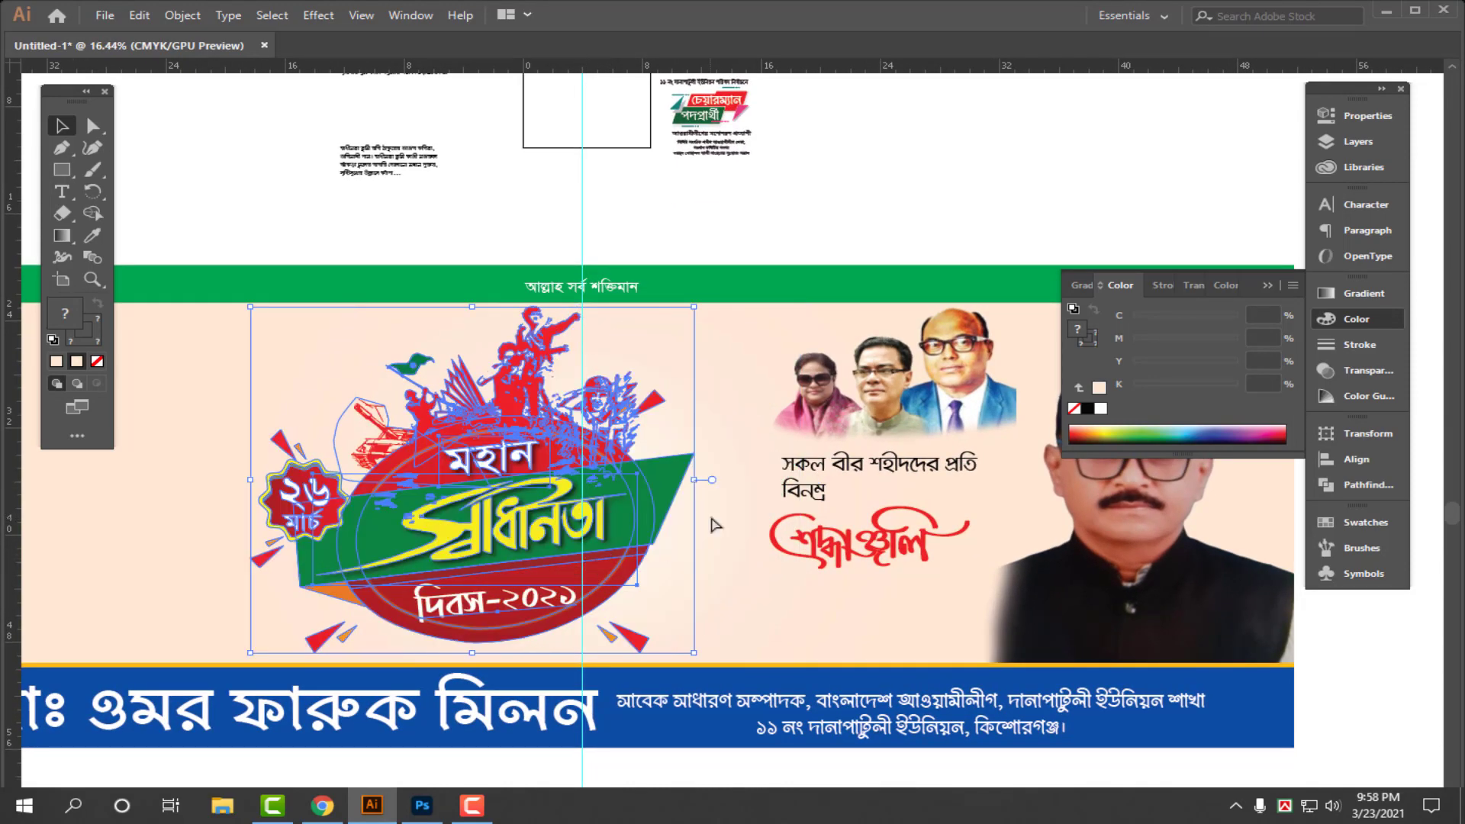
# - Move the two-line tribute text and the red calligraphic word left toward the emblem, and enlarge the two-line text
pyautogui.moveTo(713, 525); pyautogui.dragTo(790, 599)
pyautogui.moveTo(763, 431); pyautogui.dragTo(675, 431)
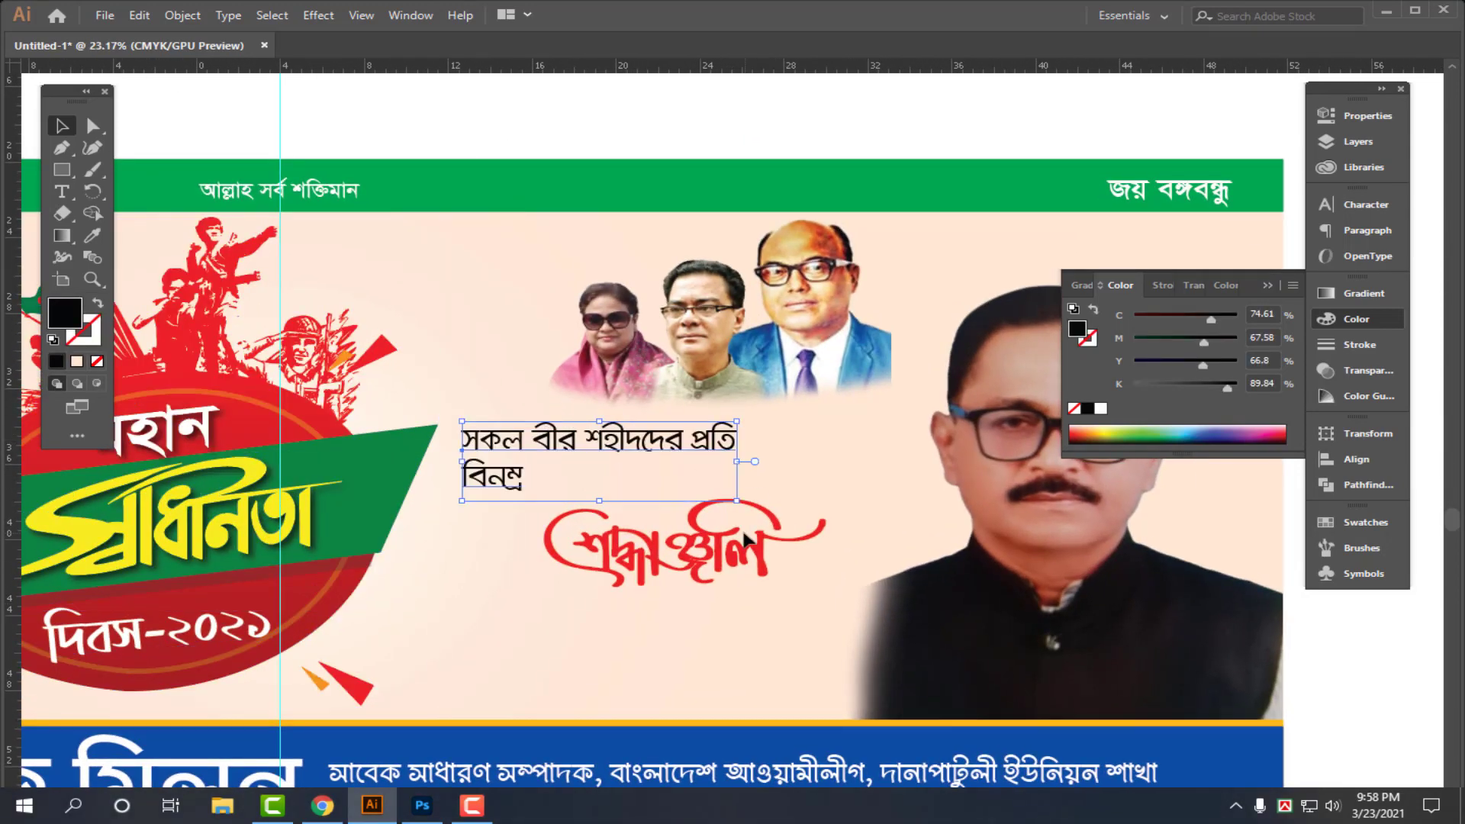
pyautogui.click(744, 538)
pyautogui.moveTo(744, 538); pyautogui.dragTo(672, 608)
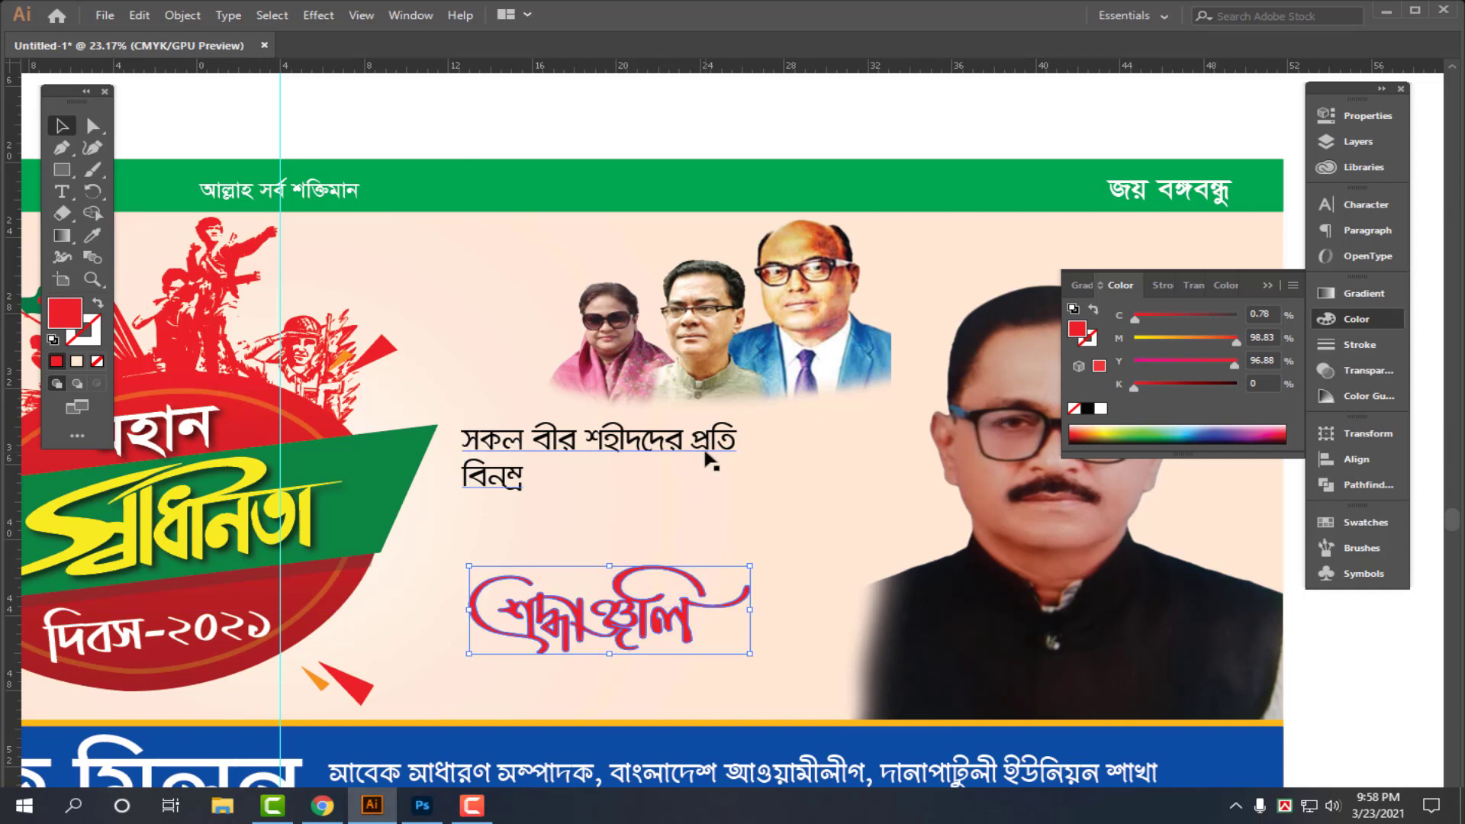
pyautogui.click(710, 460)
pyautogui.moveTo(745, 500); pyautogui.dragTo(841, 545)
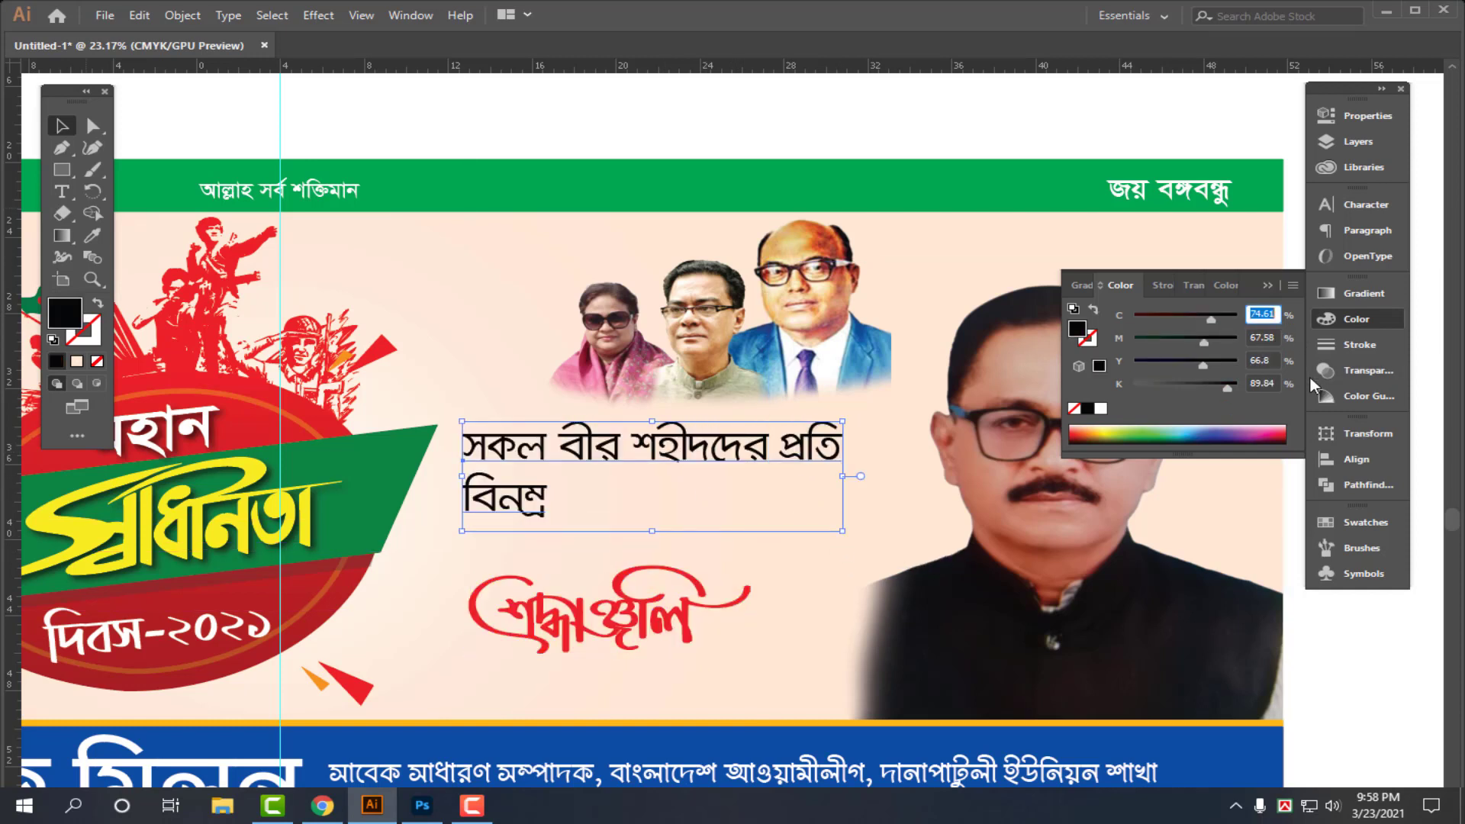
# - Try a green fill of C 100, M 30, Y 100, K 0 on the two-line tribute text
pyautogui.write('100')
pyautogui.press('Tab')
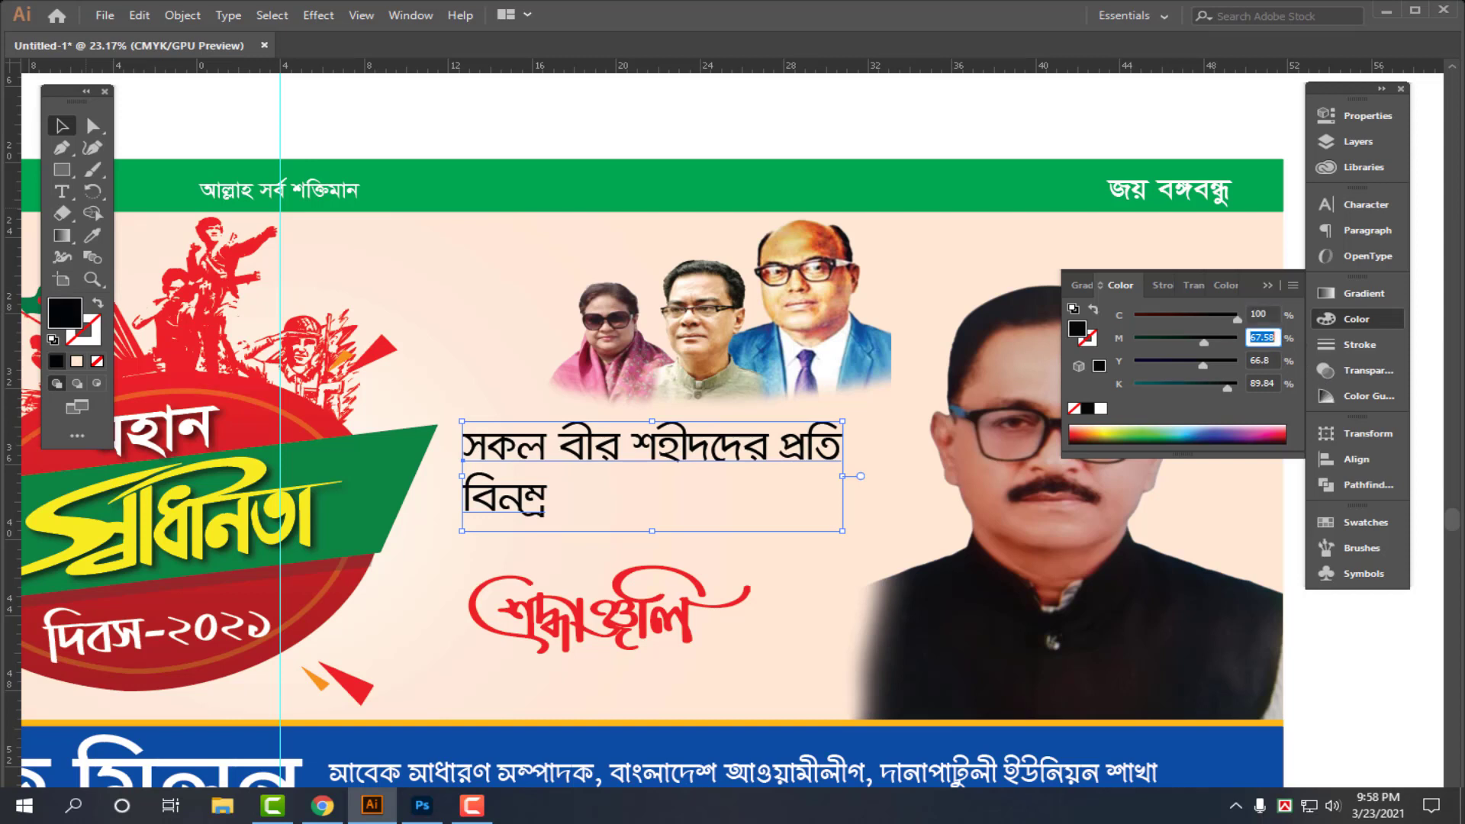
pyautogui.write('100')
pyautogui.press('Tab')
pyautogui.write('0')
pyautogui.press('Tab')
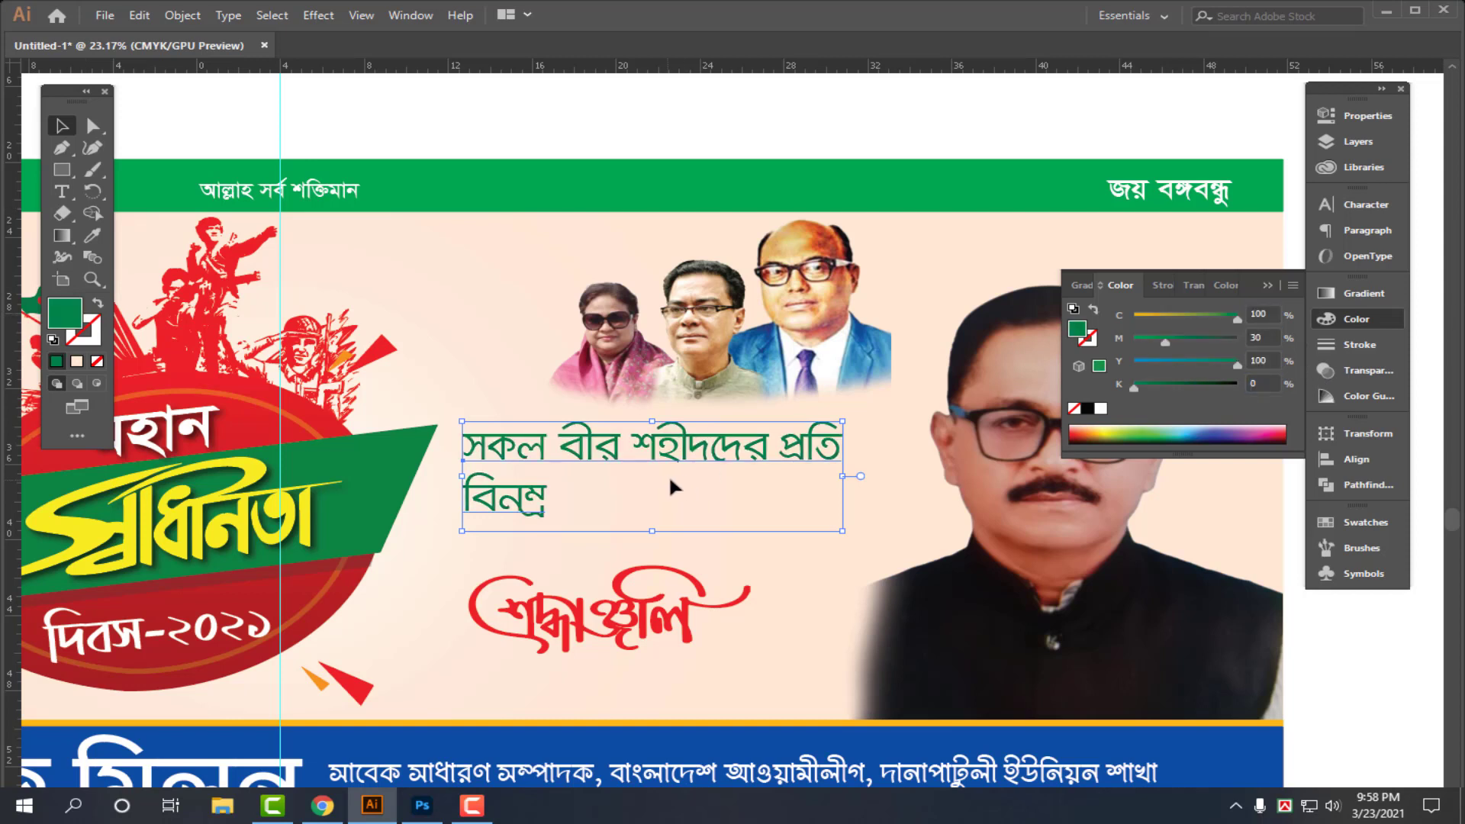
# - Fill the two-line tribute text with blue, C 100, M 80, Y 0, K 0
pyautogui.click(1100, 408)
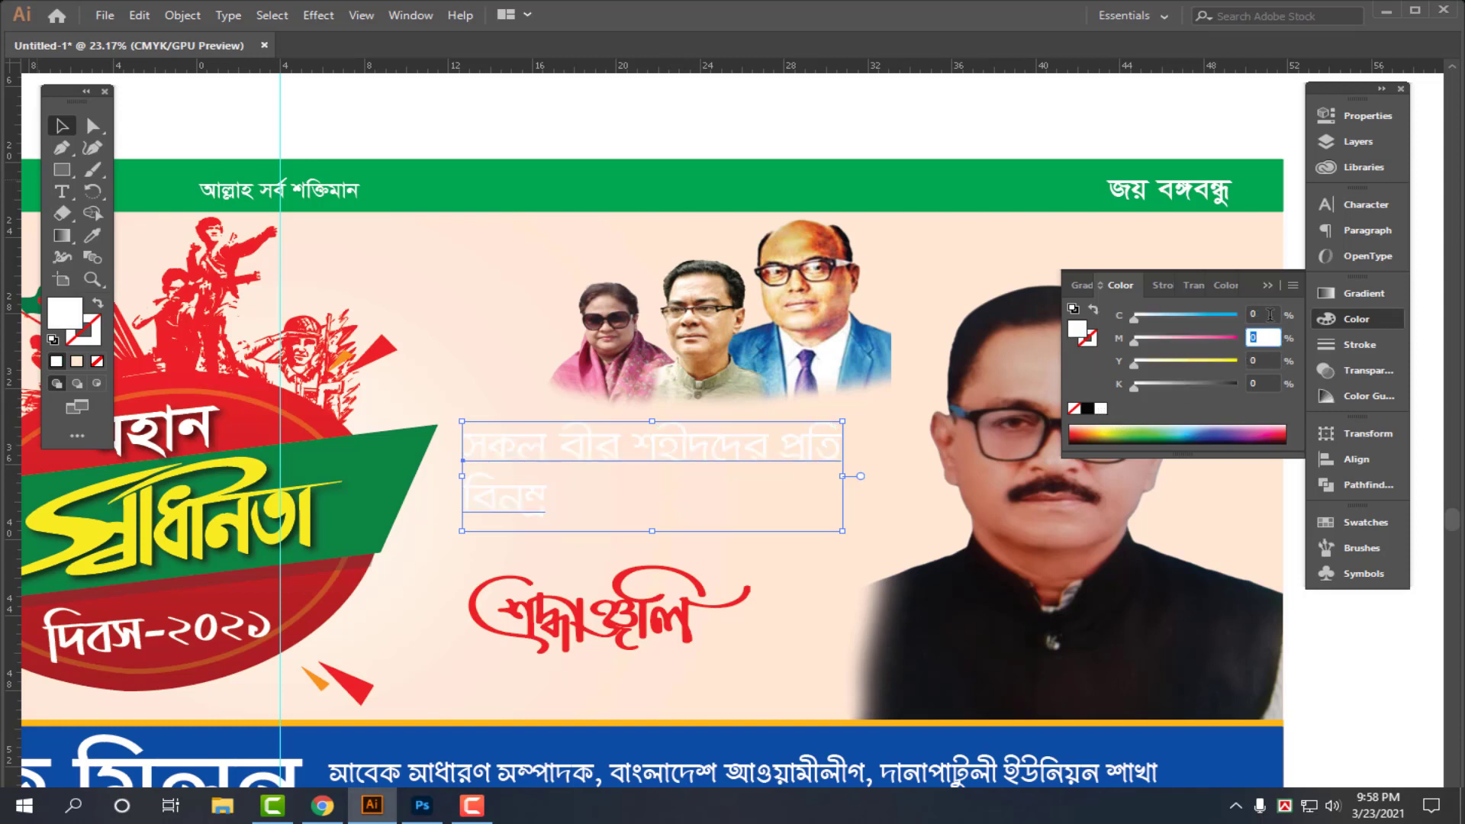
pyautogui.write('100')
pyautogui.press('Tab')
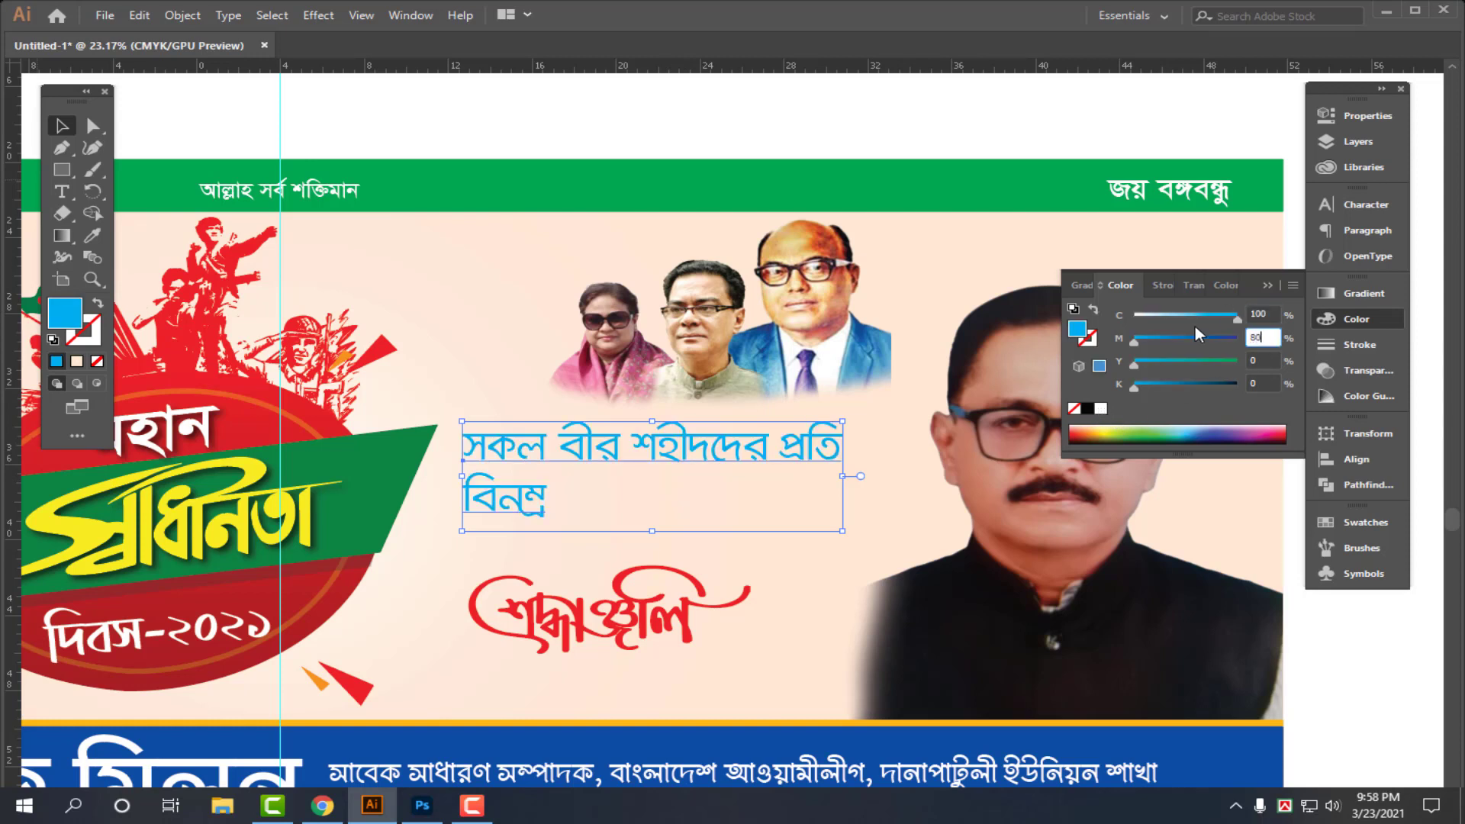
pyautogui.write('80')
pyautogui.press('Tab')
# - Enlarge the red calligraphic word and position it just below the blue tribute text
pyautogui.click(747, 589)
pyautogui.moveTo(752, 566); pyautogui.dragTo(816, 546)
pyautogui.scroll(2, 624, 580)
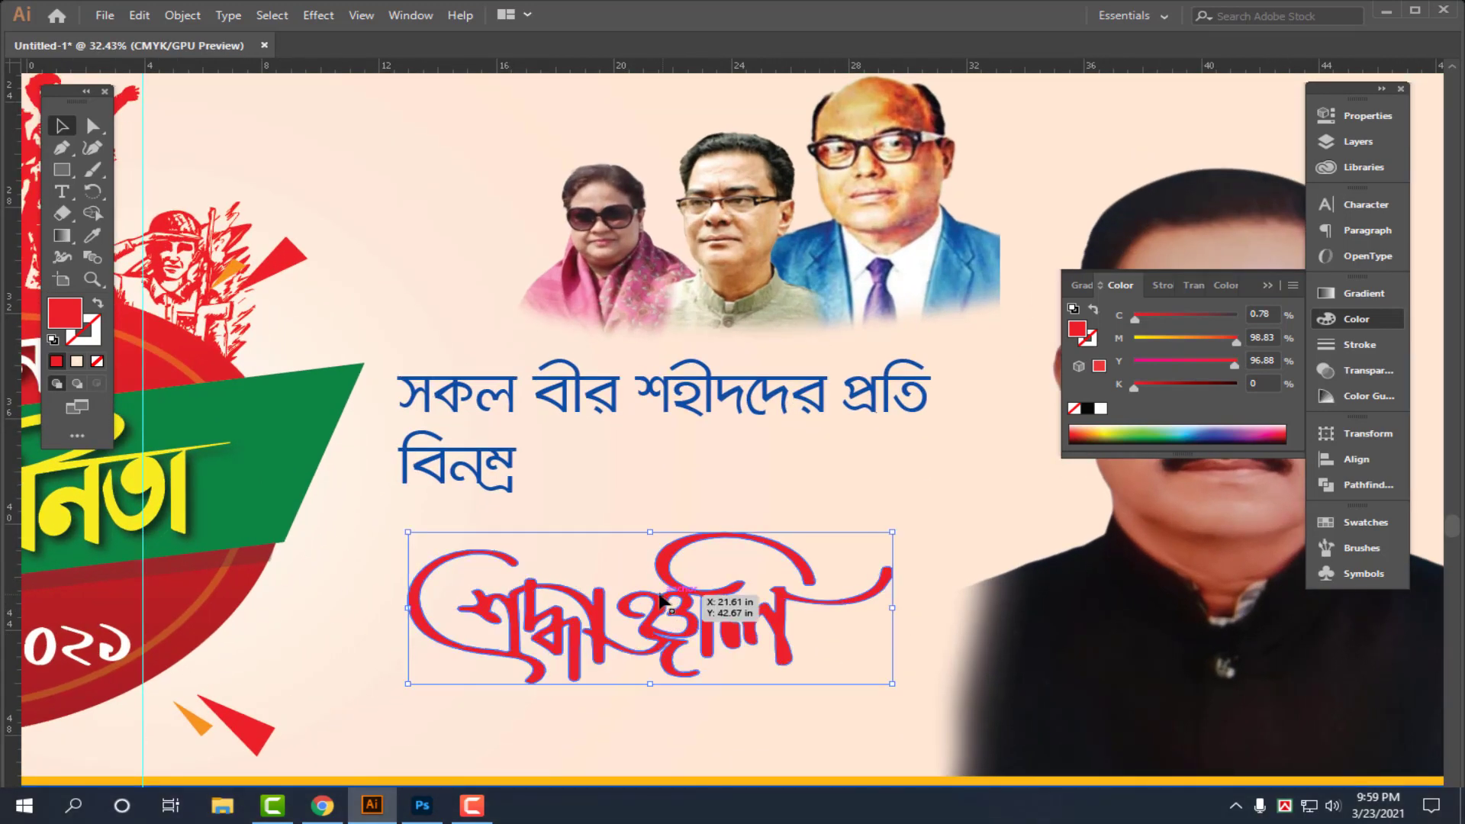
pyautogui.moveTo(662, 603); pyautogui.dragTo(623, 581)
pyautogui.moveTo(615, 661); pyautogui.dragTo(937, 726)
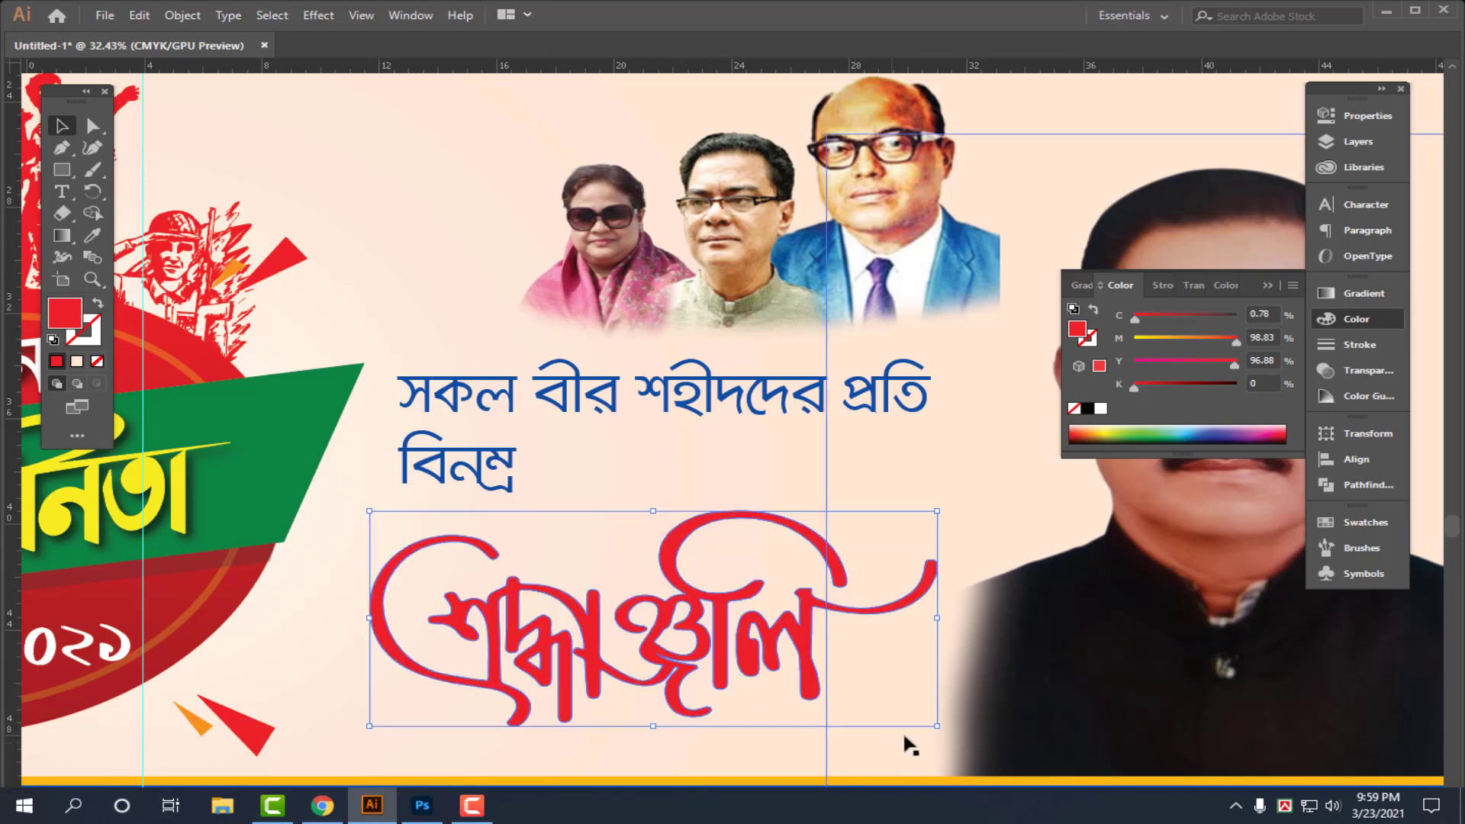
# - Enlarge the blue two-line tribute text slightly toward the emblem and set its font style to Bold
pyautogui.click(682, 415)
pyautogui.moveTo(473, 401)
pyautogui.mouseDown()
pyautogui.moveTo(486, 412)
pyautogui.moveTo(473, 400)
pyautogui.mouseUp()
pyautogui.moveTo(398, 357); pyautogui.dragTo(383, 355)
pyautogui.hotkey('ctrl', 't')
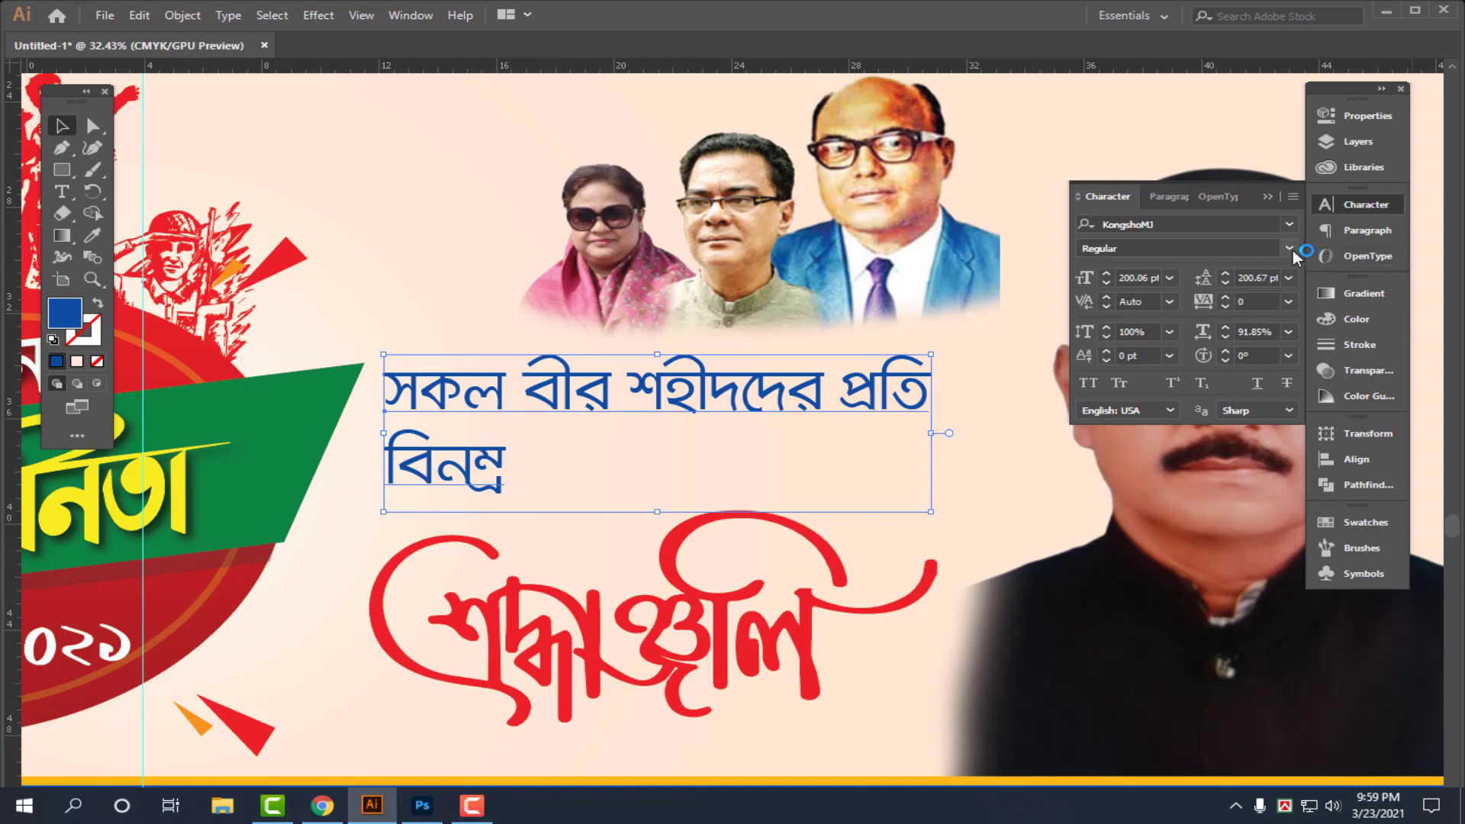
pyautogui.click(1289, 248)
pyautogui.click(1106, 309)
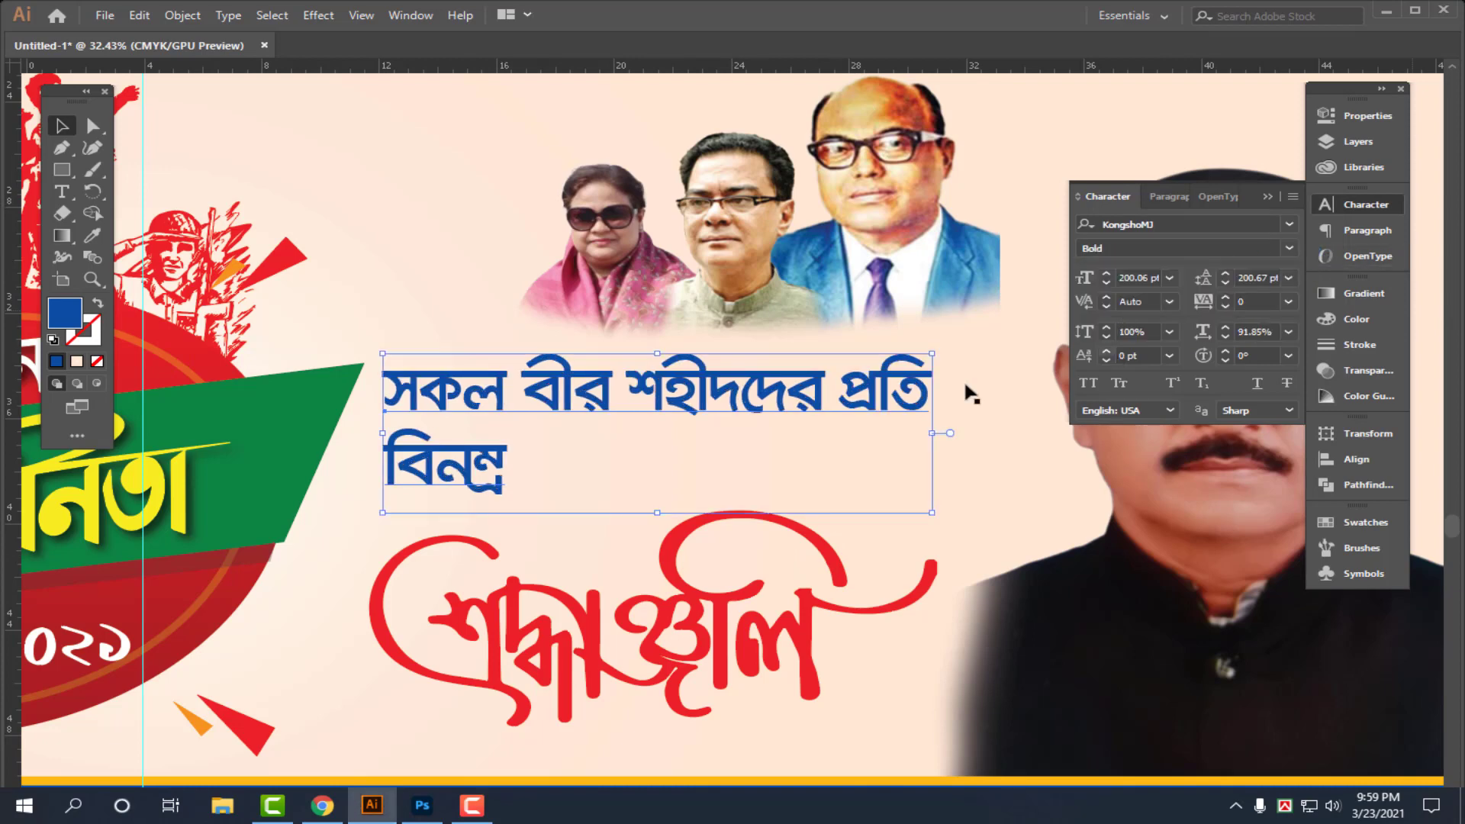
# - Move the red calligraphic word slightly up toward the two-line tribute text and group the two
pyautogui.click(672, 581)
pyautogui.moveTo(671, 581); pyautogui.dragTo(672, 566)
pyautogui.keyDown('shift'); pyautogui.click(697, 444); pyautogui.keyUp('shift')
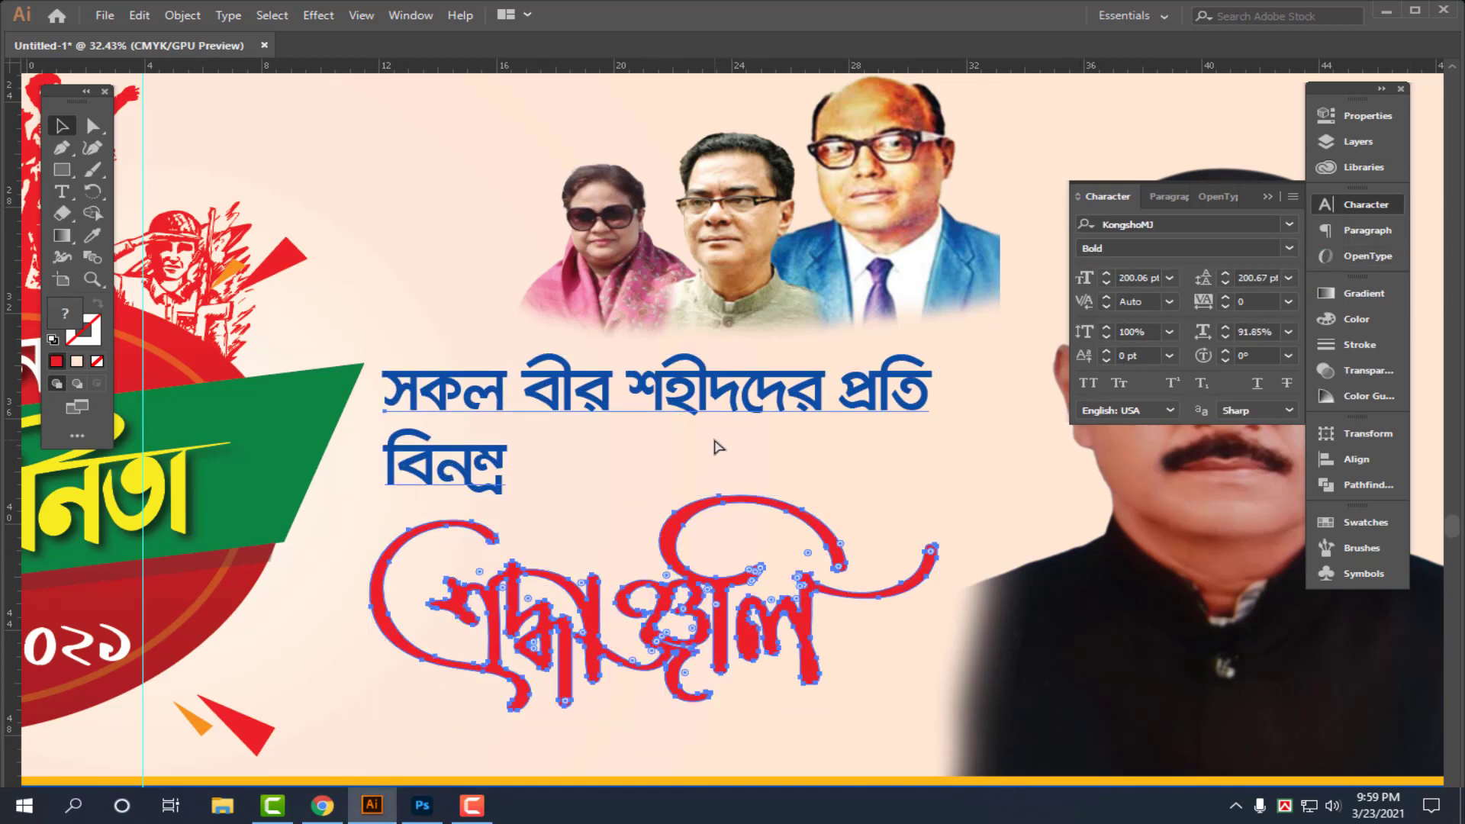
pyautogui.hotkey('ctrl', 'g')
# - Apply a Multiply drop shadow with 75% opacity, 0.1 in offsets and 0.07 in blur to the tribute group, and expand its appearance
pyautogui.click(318, 15)
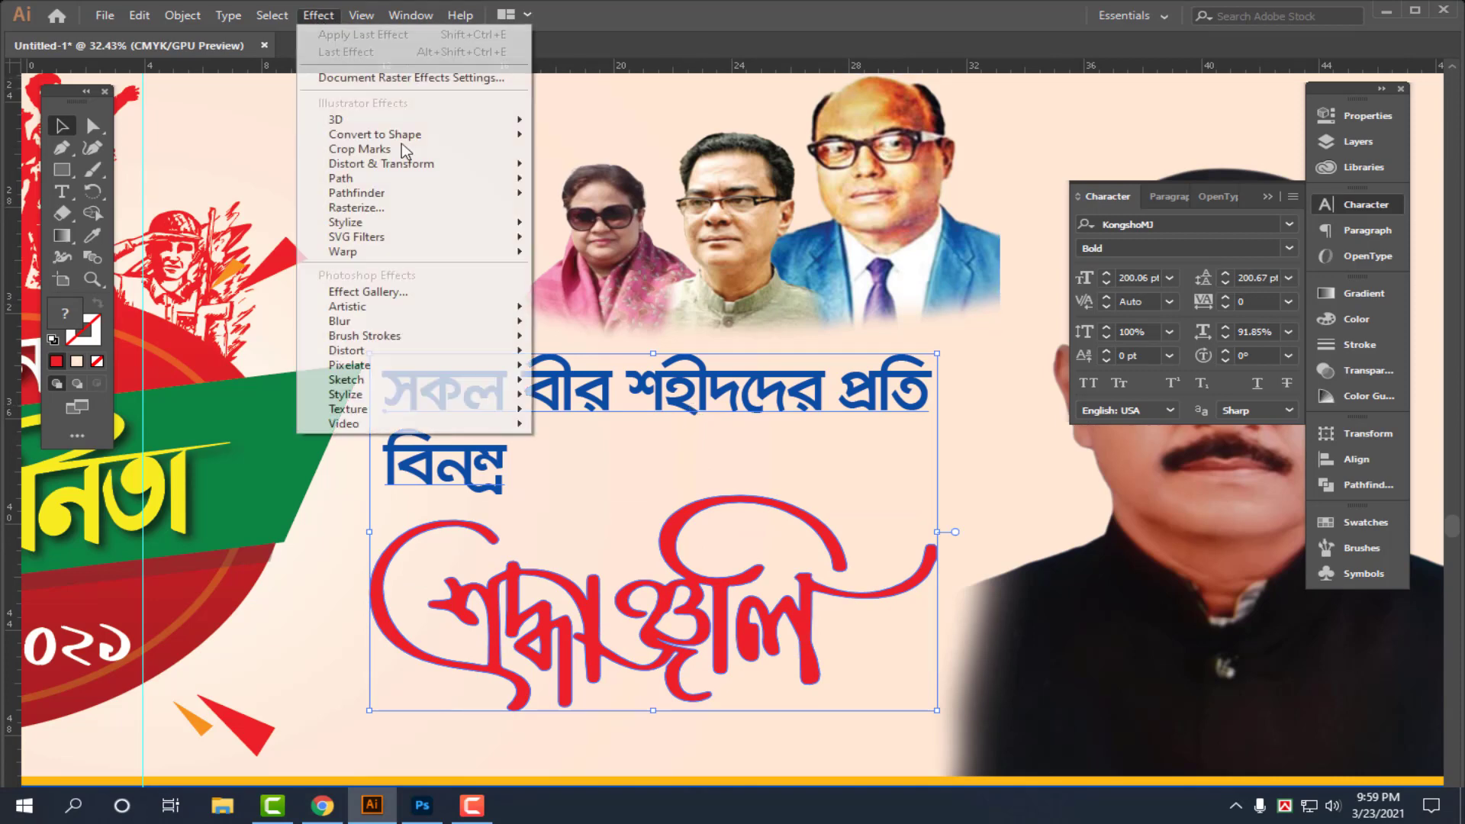
pyautogui.moveTo(400, 229)
pyautogui.click(580, 222)
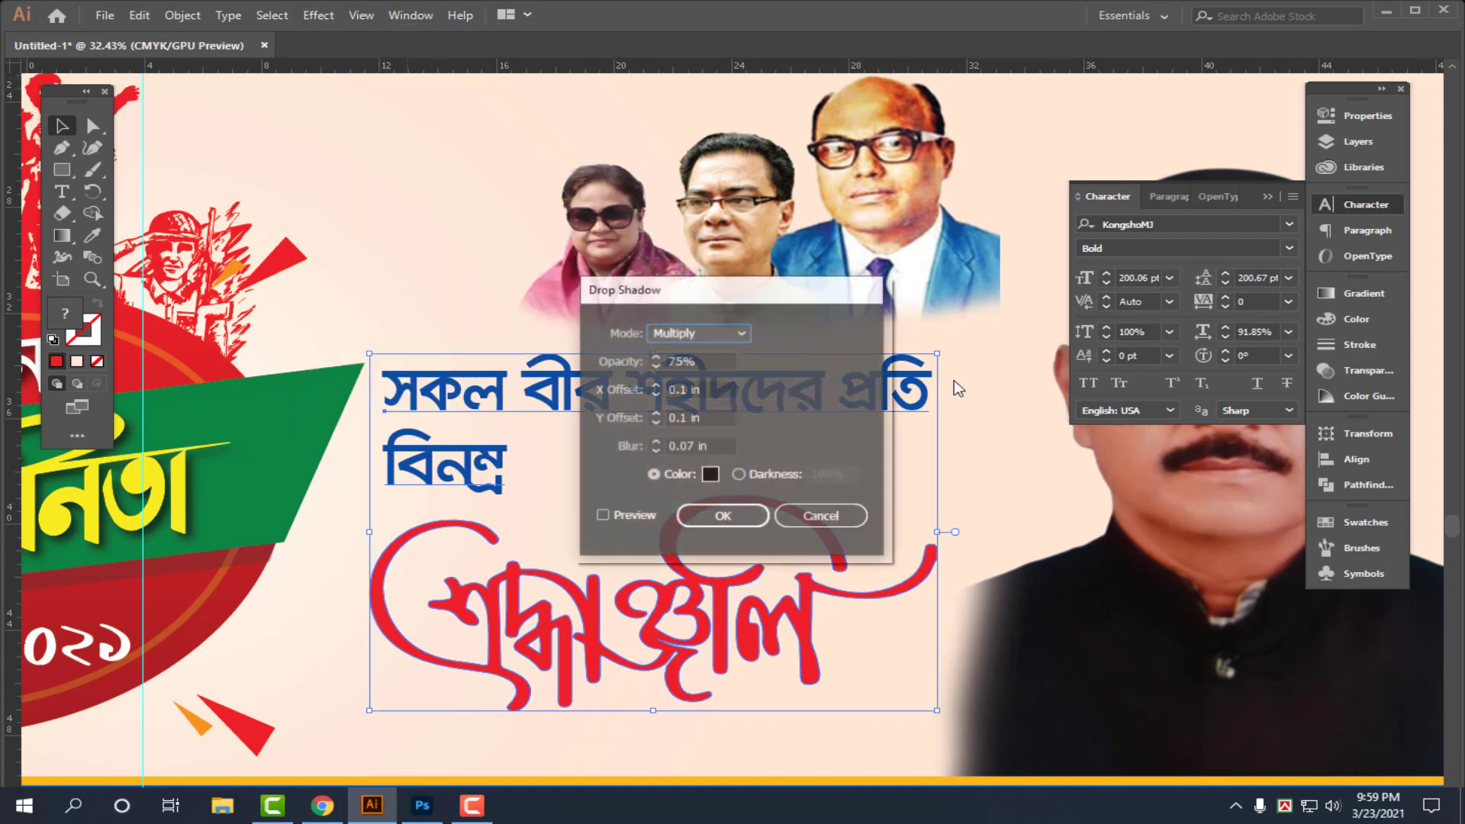
pyautogui.click(710, 514)
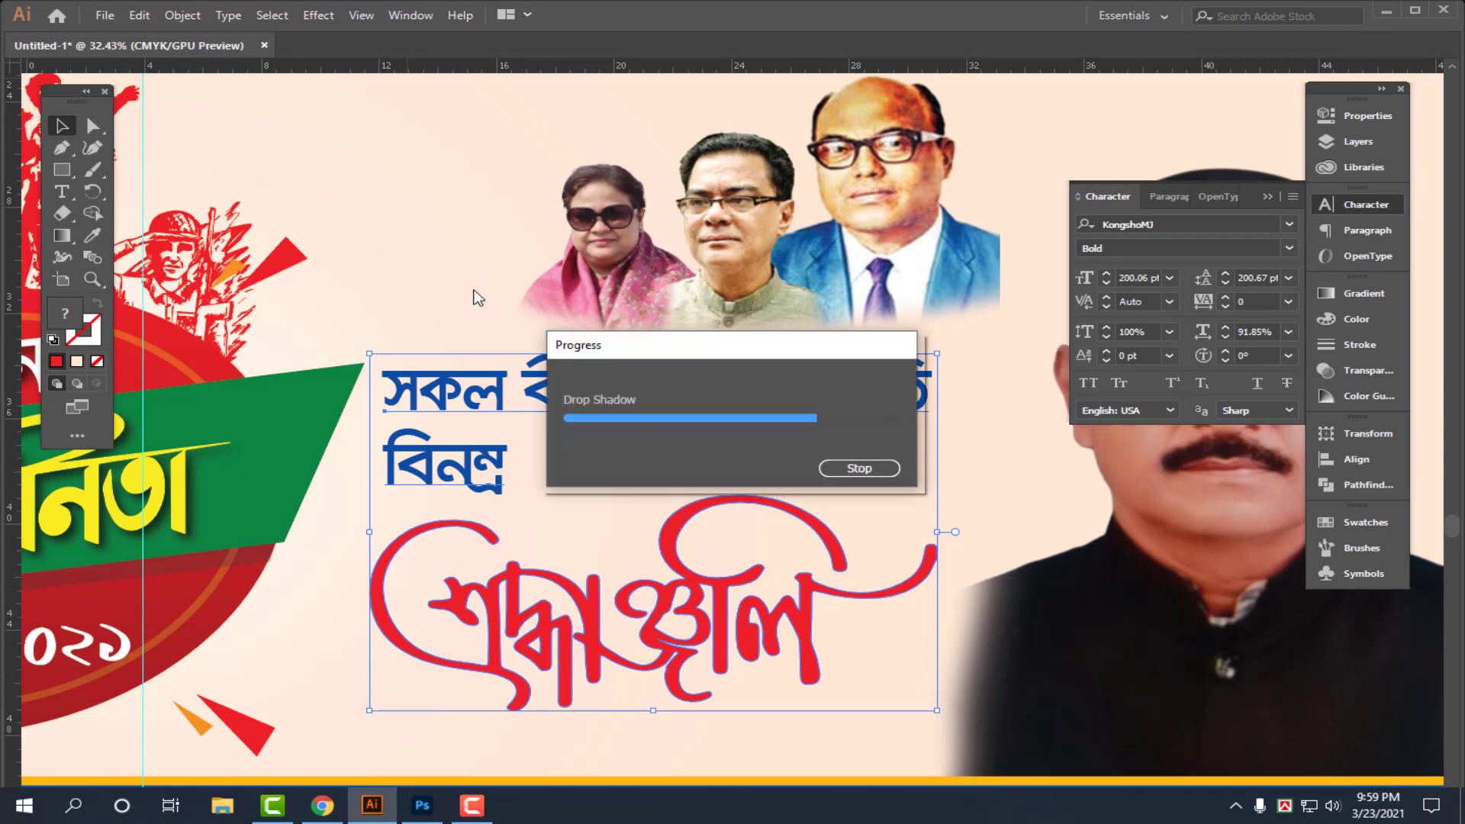
pyautogui.click(182, 13)
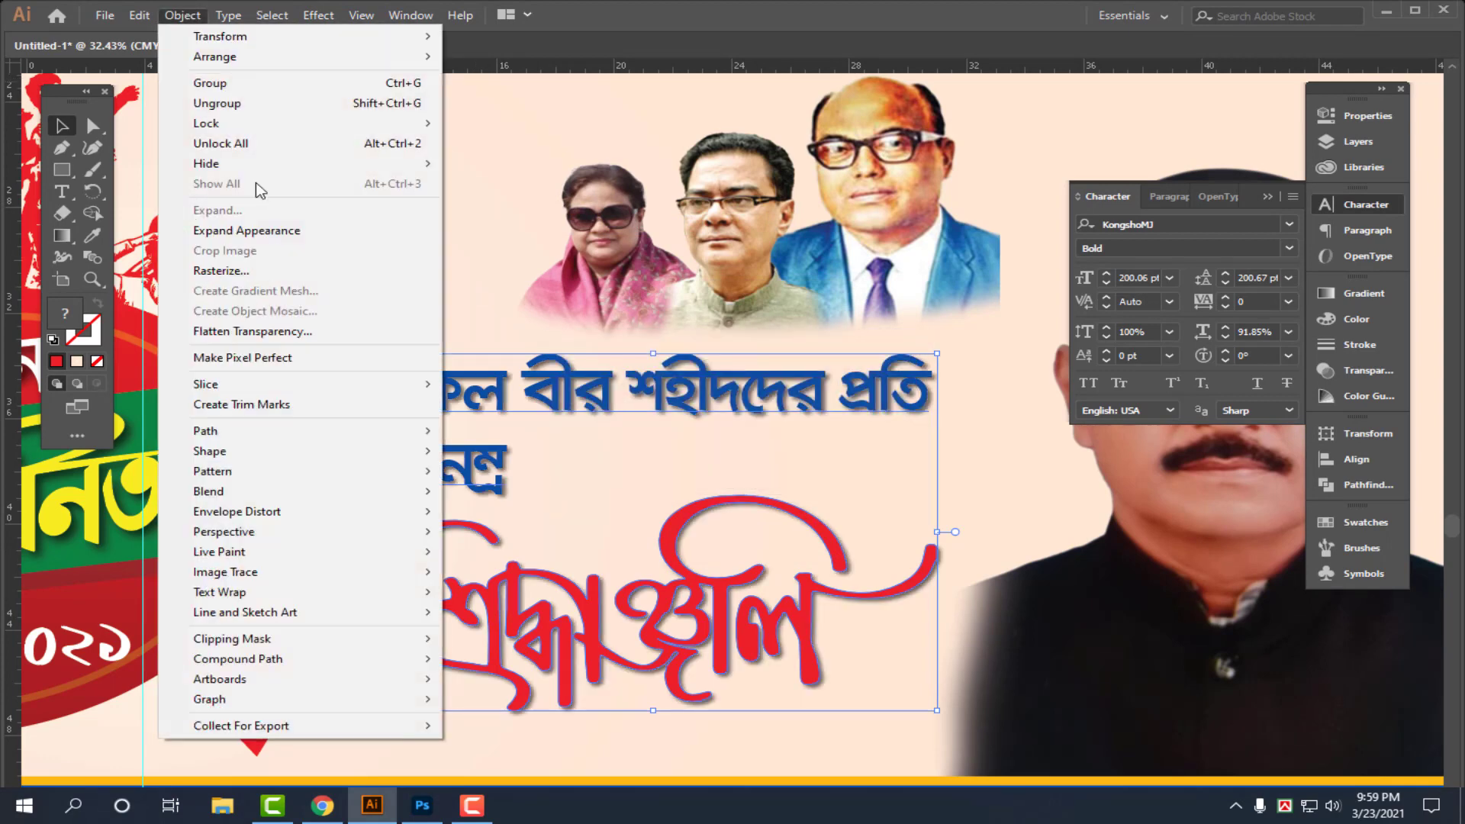
pyautogui.click(263, 231)
pyautogui.hotkey('ctrl', 'shift', 'b')
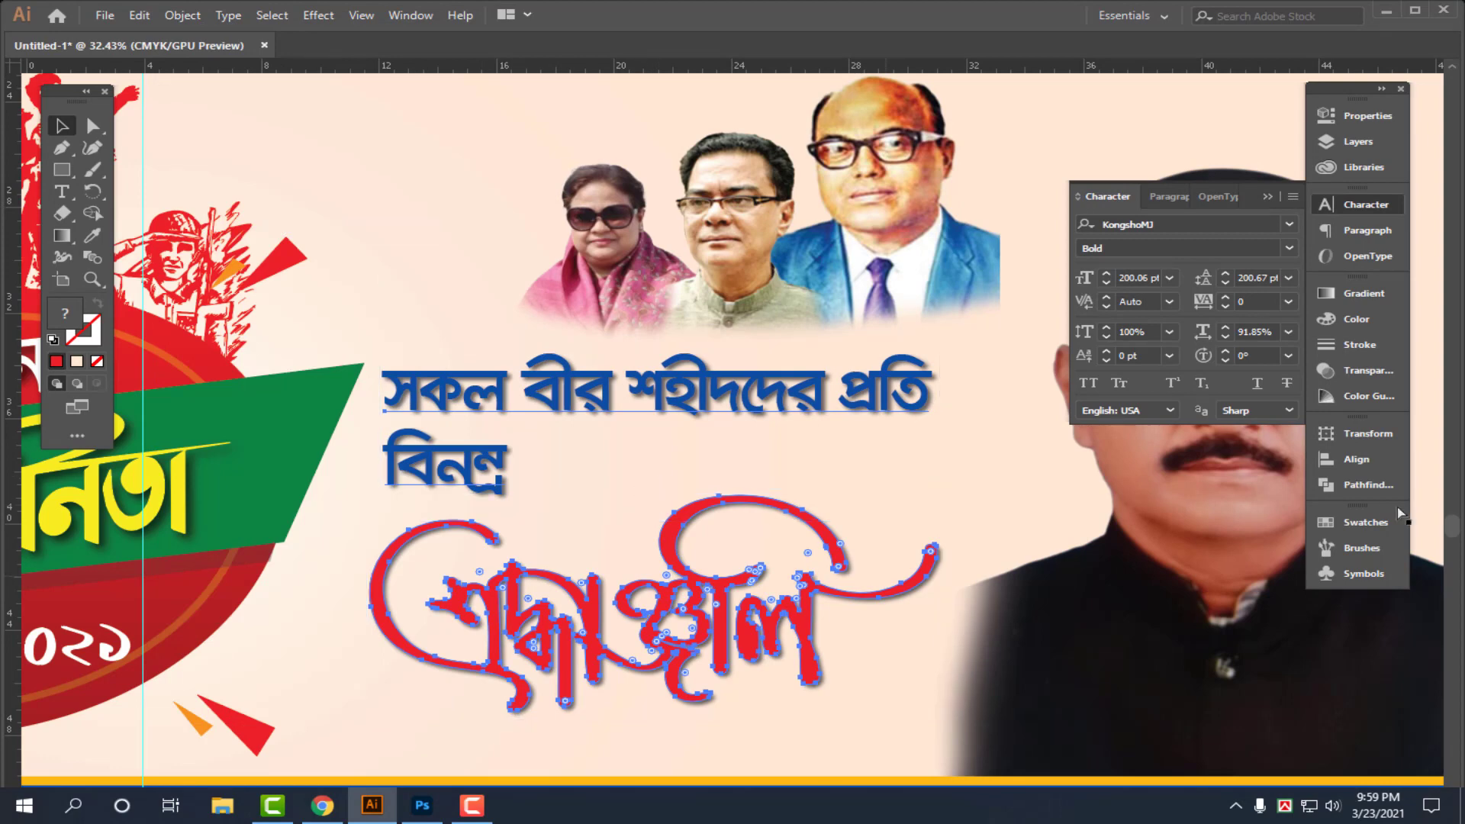
# - Give the tribute group a 10 pt white stroke that sits behind the blue and red lettering
pyautogui.click(1359, 345)
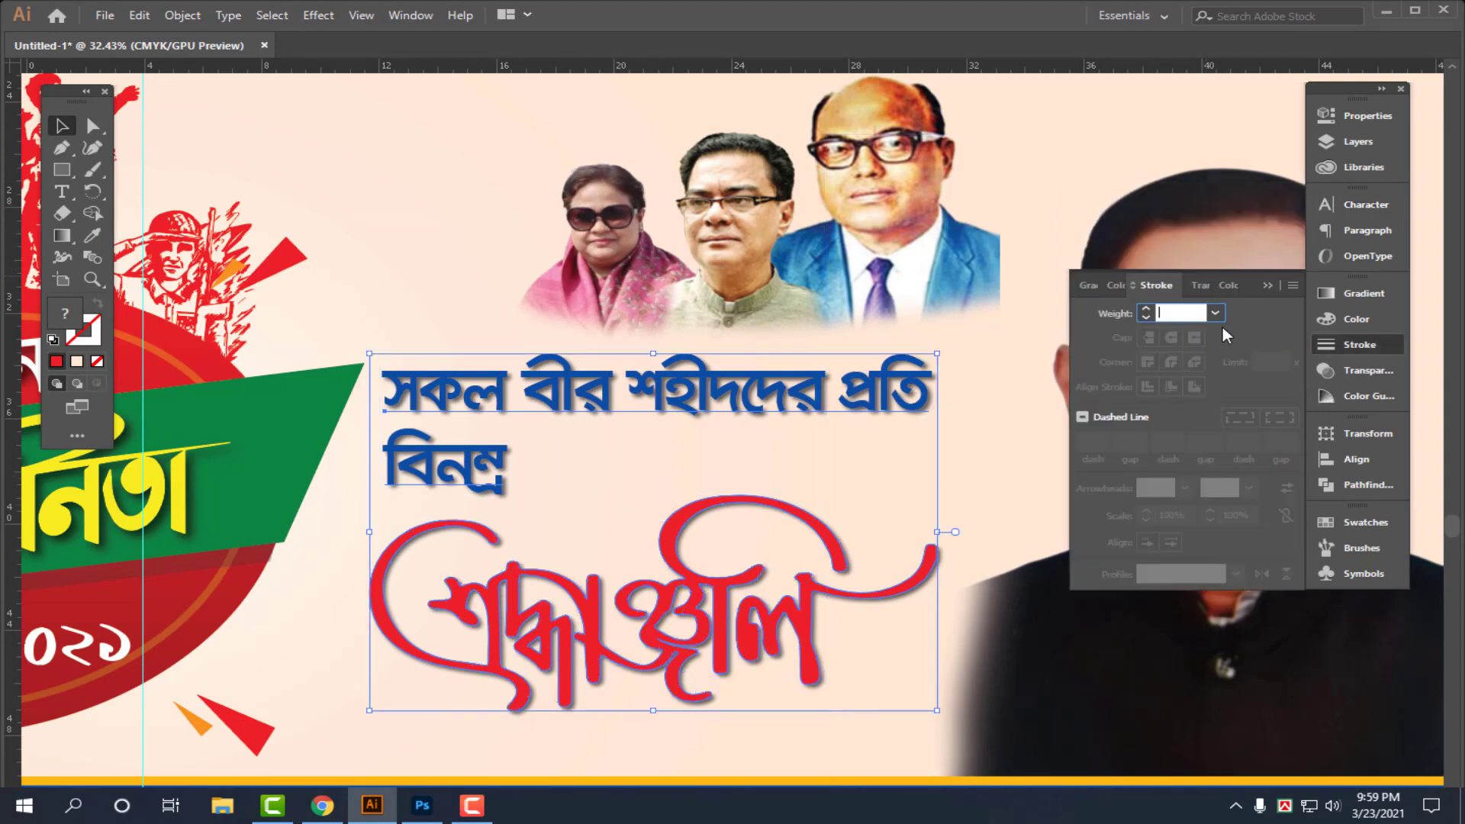
pyautogui.write('12')
pyautogui.press('Return')
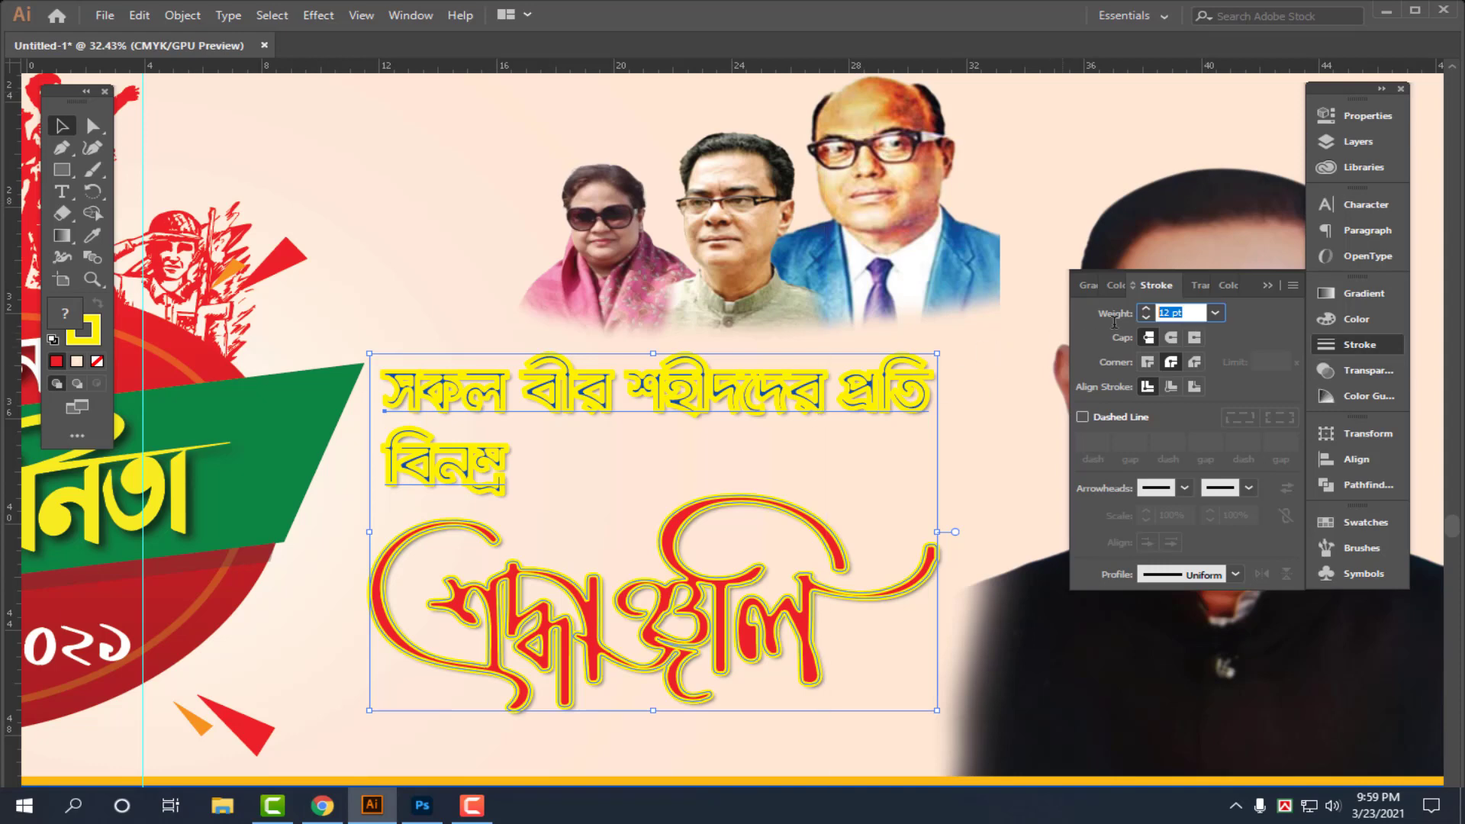
pyautogui.write('10')
pyautogui.press('Return')
pyautogui.click(1355, 319)
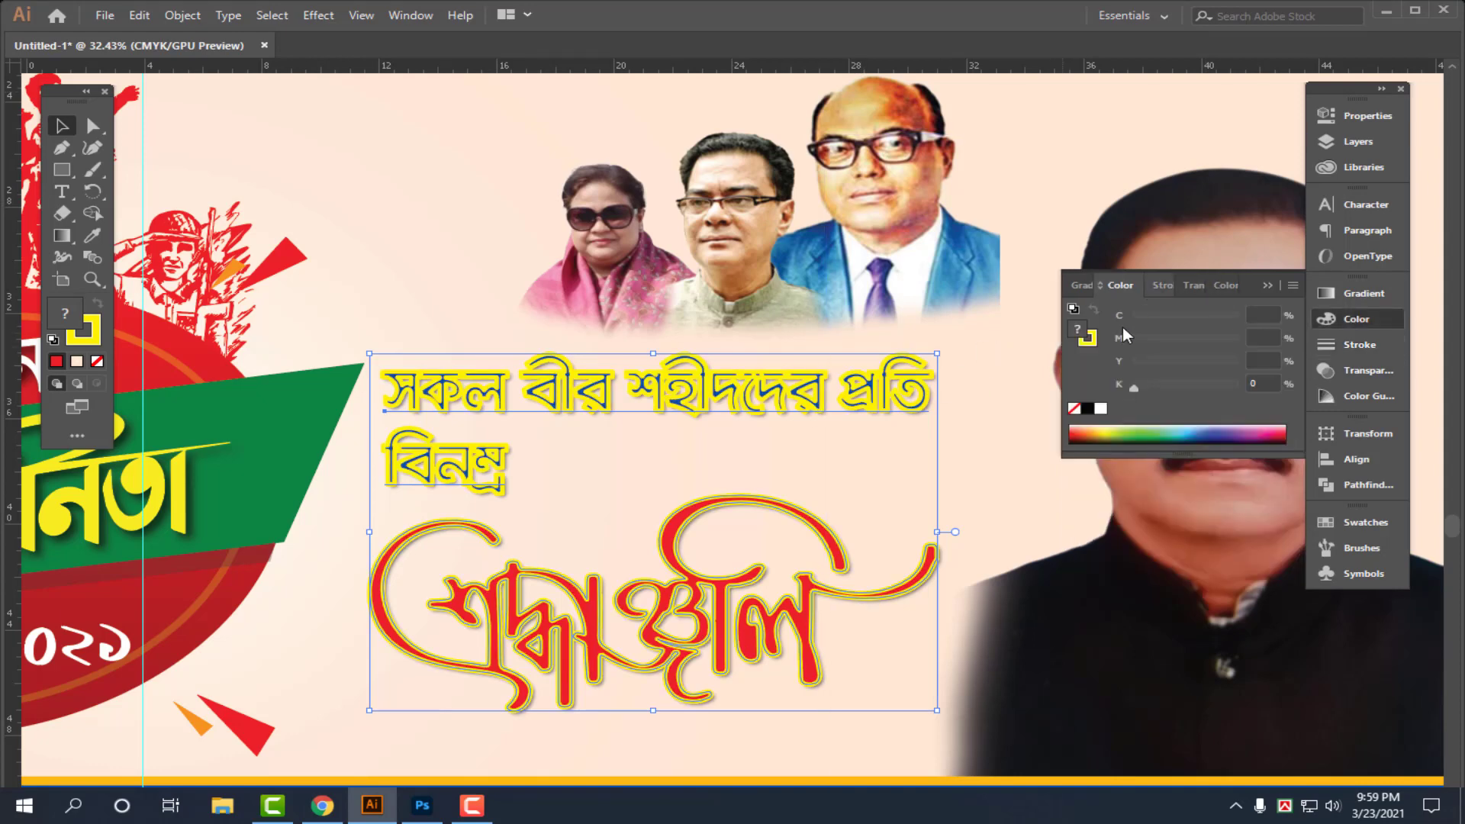
pyautogui.click(1074, 408)
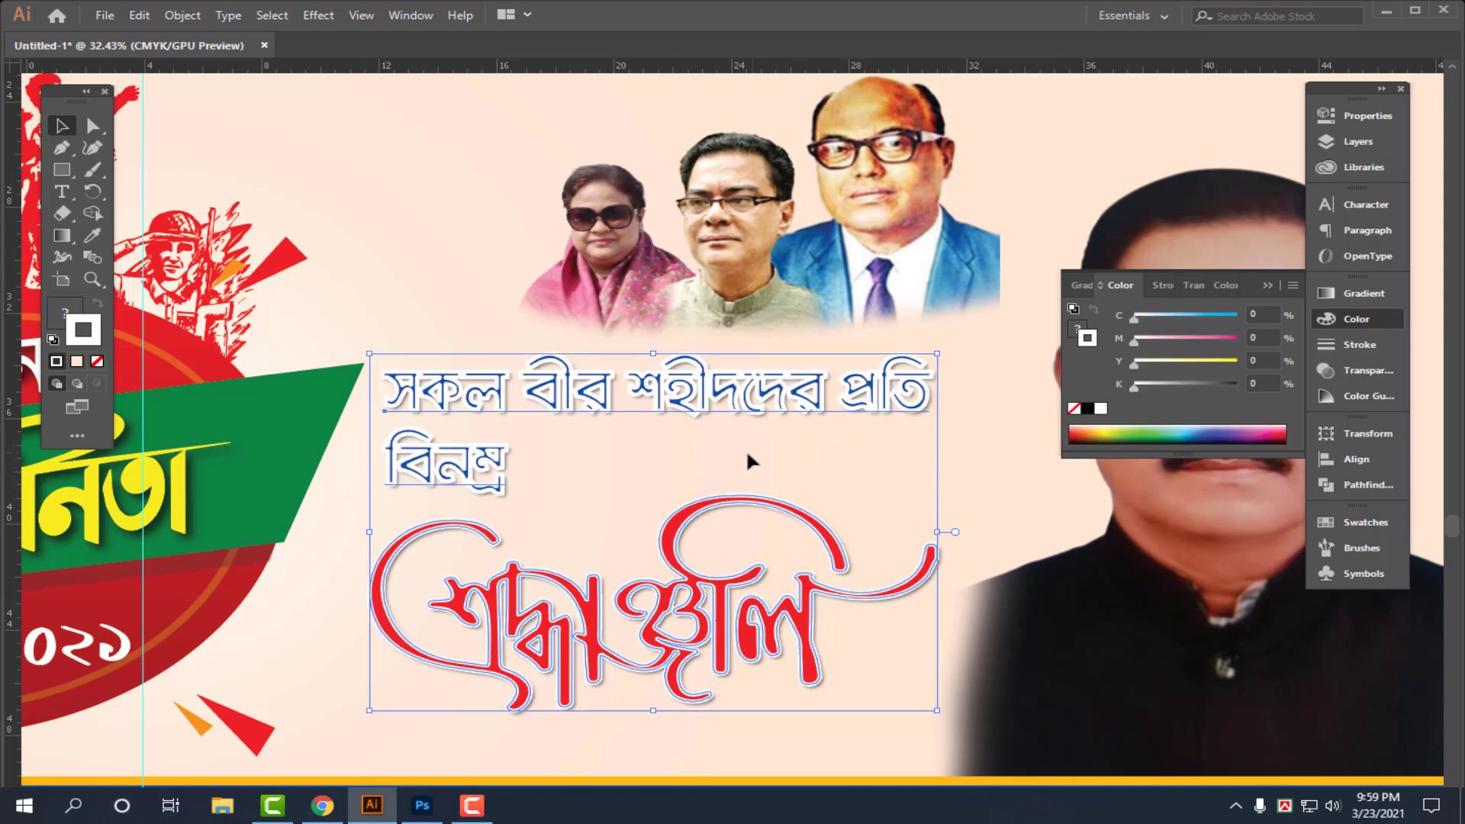
pyautogui.click(744, 508)
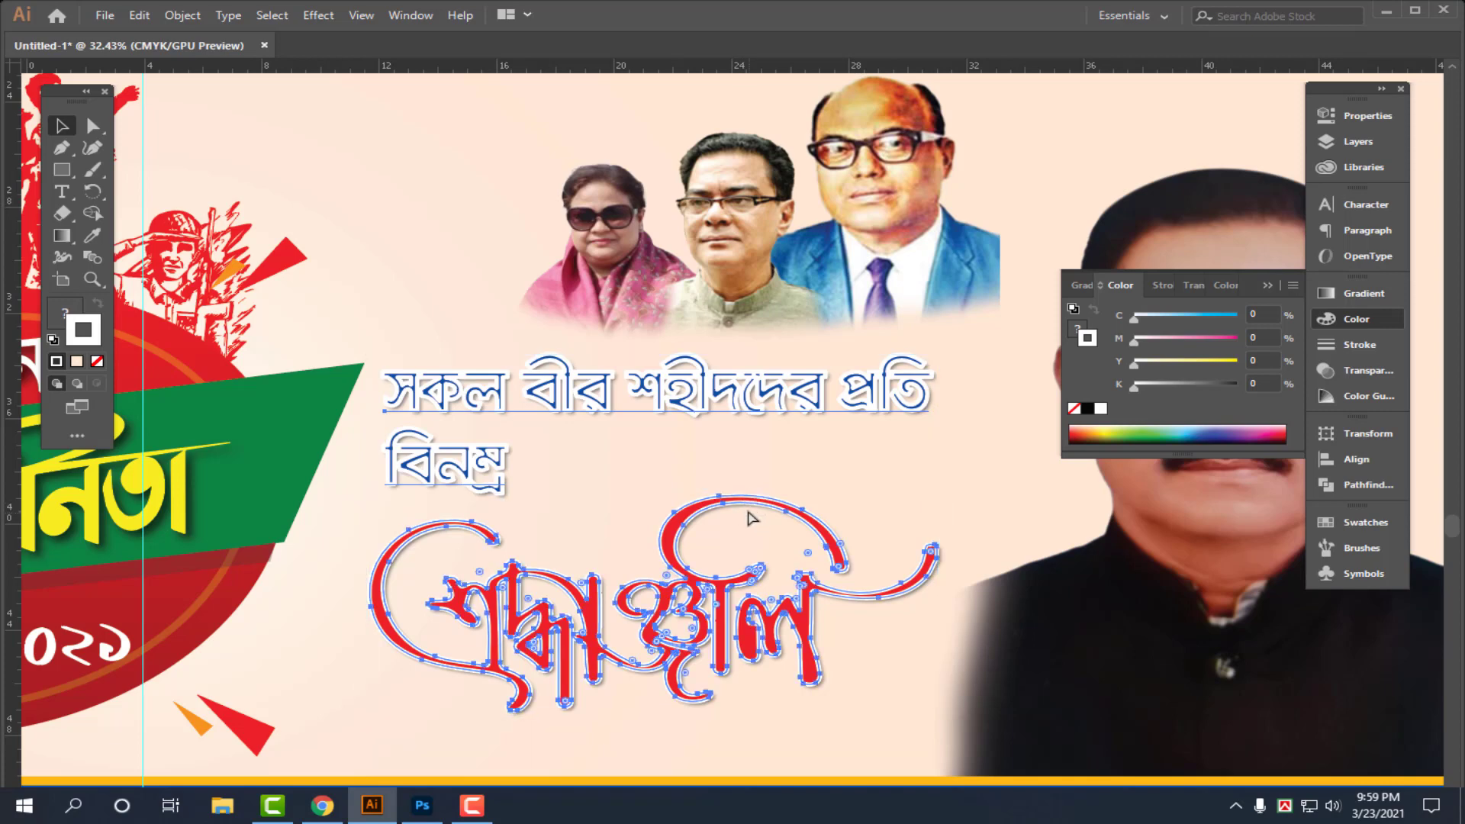
pyautogui.click(556, 490)
# - Examine the overall banner layout, including the spacing of the emblem, tribute text and portraits around the centre guide
pyautogui.scroll(-3, 557, 490)
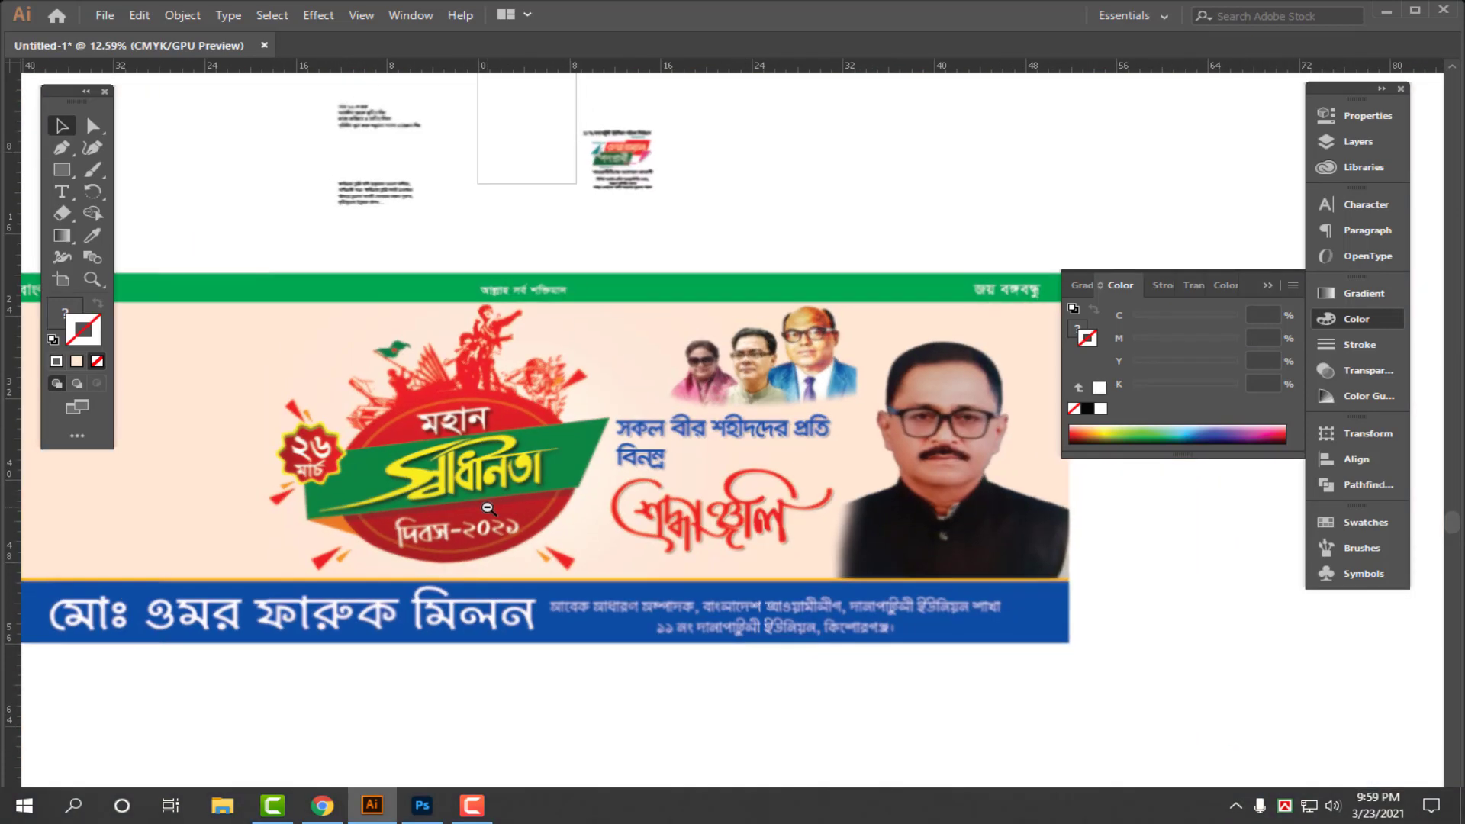
pyautogui.scroll(-2, 863, 199)
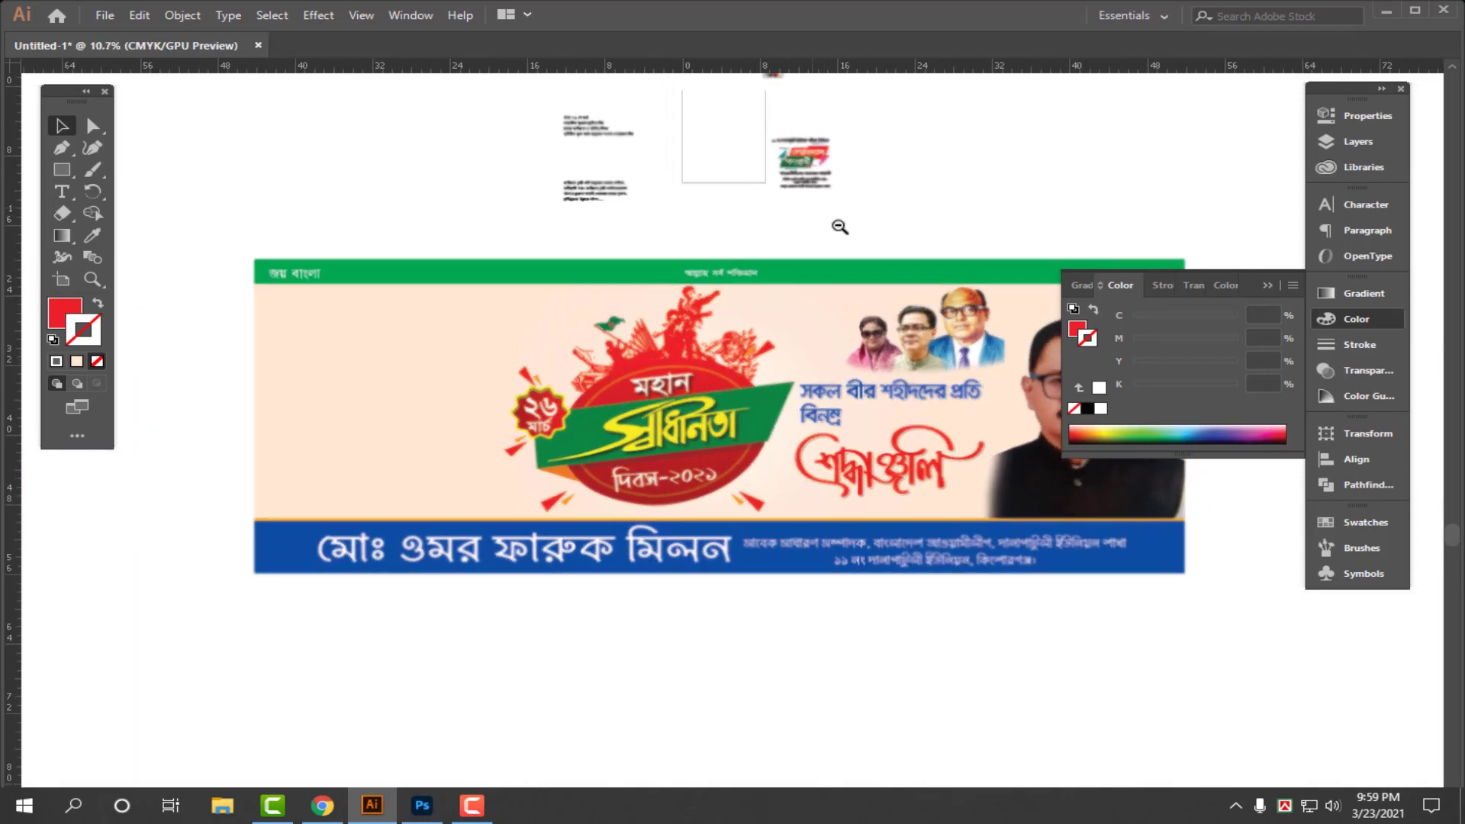
pyautogui.moveTo(840, 227); pyautogui.dragTo(881, 274)
pyautogui.scroll(2, 794, 448)
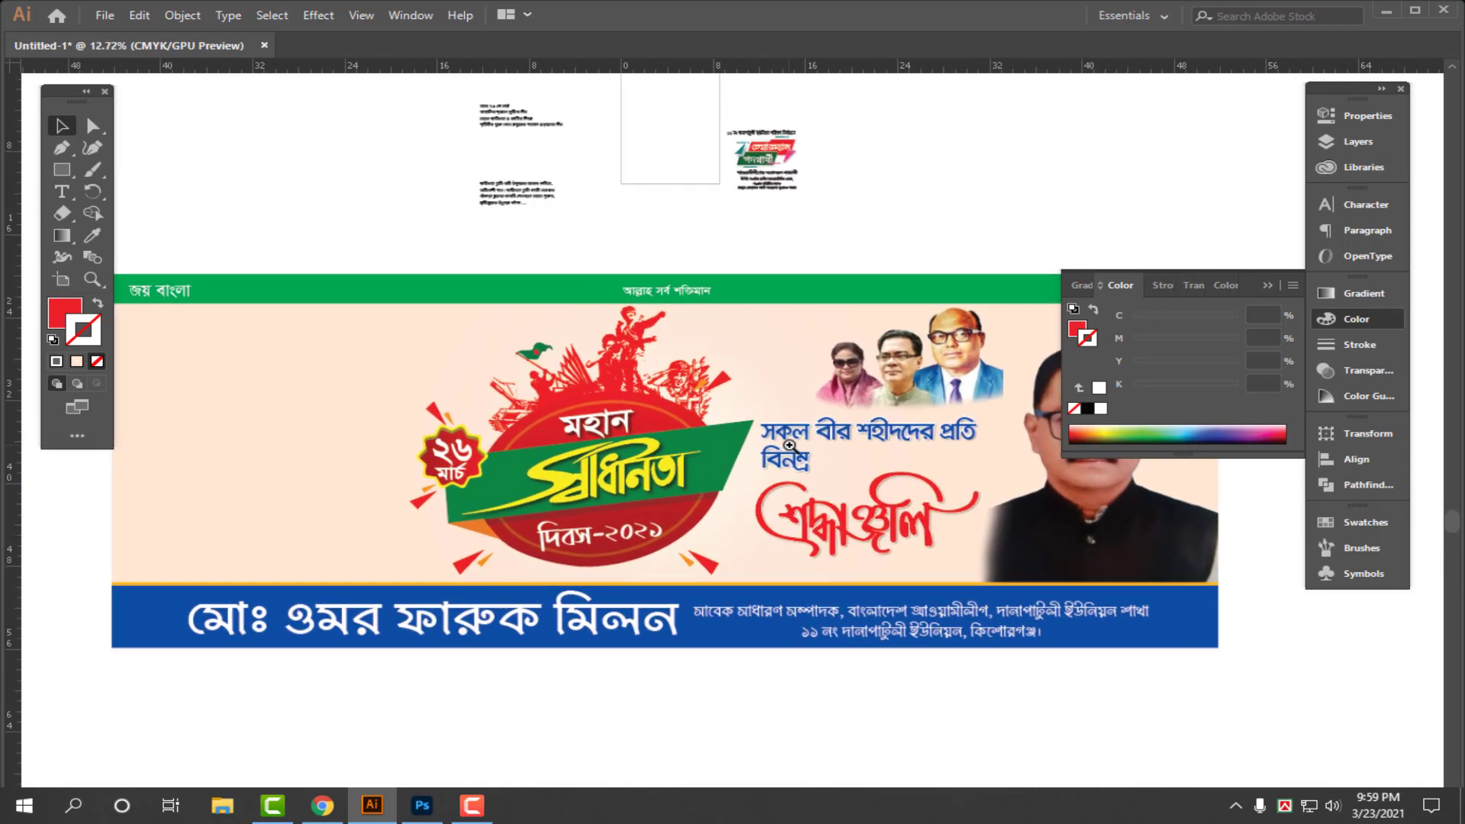
pyautogui.scroll(-2, 717, 473)
pyautogui.scroll(2, 652, 494)
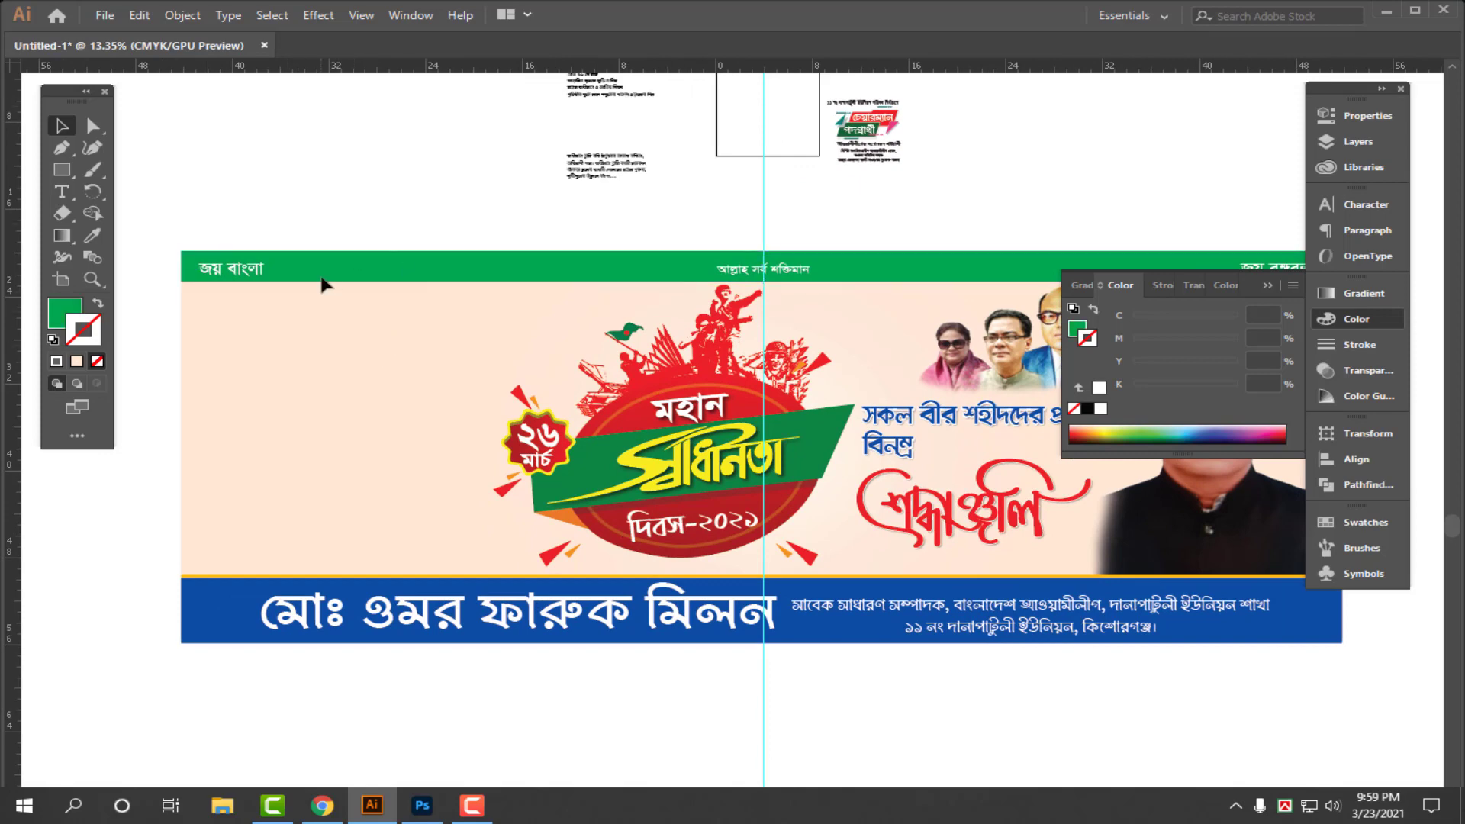
pyautogui.scroll(-2, 503, 347)
pyautogui.moveTo(683, 412); pyautogui.dragTo(615, 410)
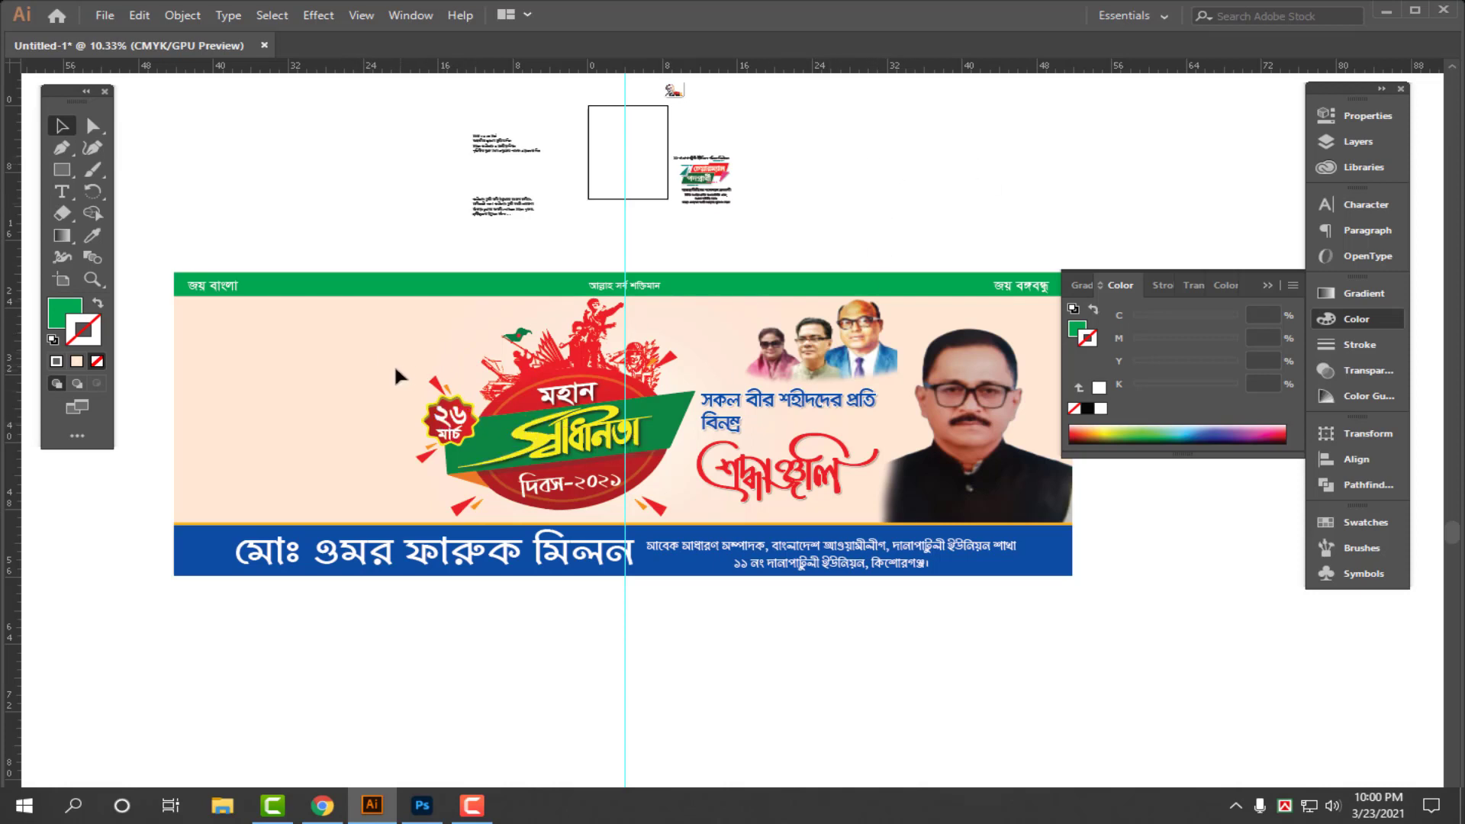
# - Try moving the emblem, tribute text and leaders' portraits together toward the banner's left edge
pyautogui.moveTo(373, 326); pyautogui.dragTo(853, 497)
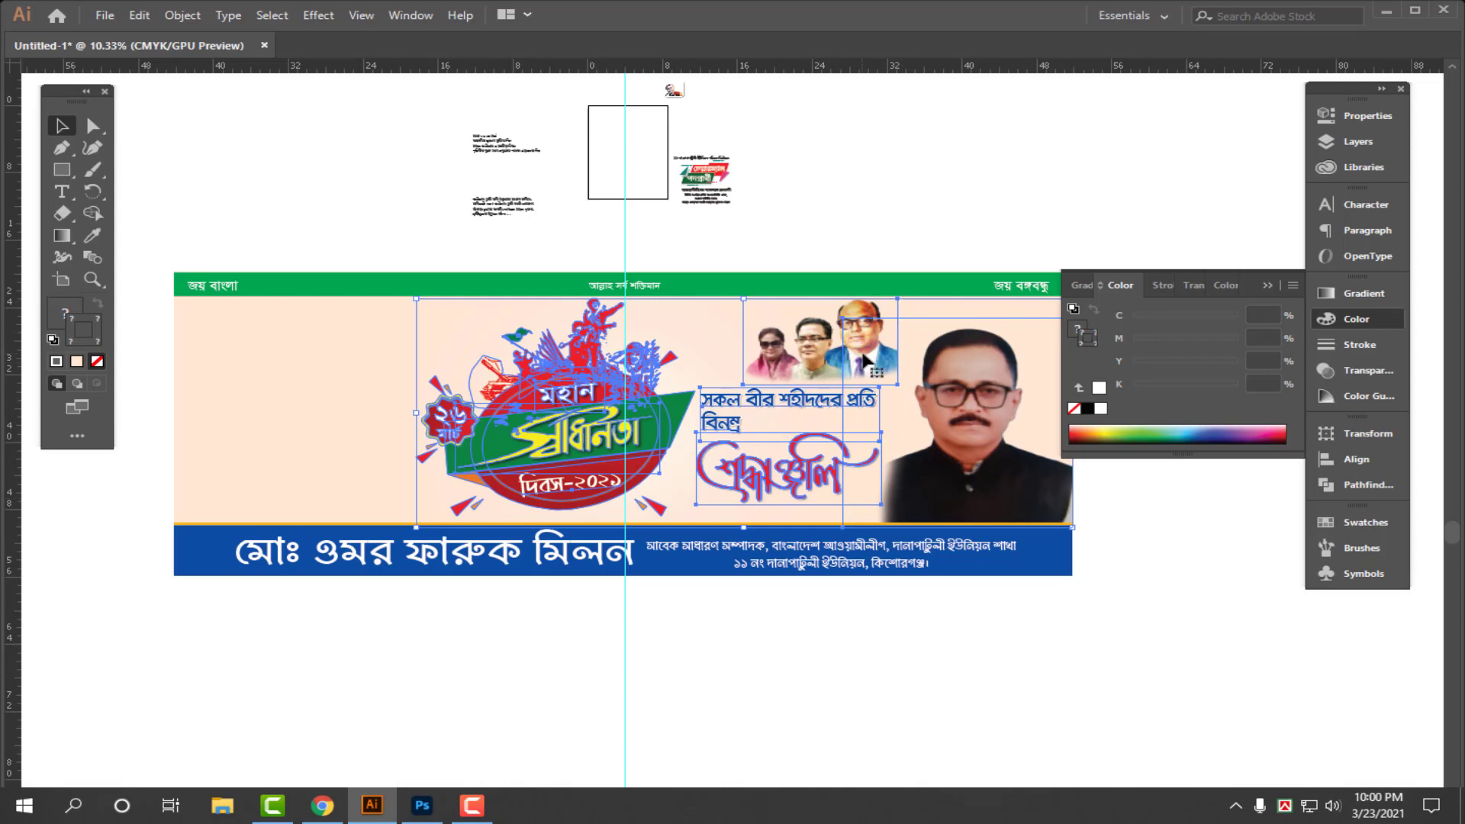
pyautogui.moveTo(553, 467); pyautogui.dragTo(333, 467)
pyautogui.click(480, 263)
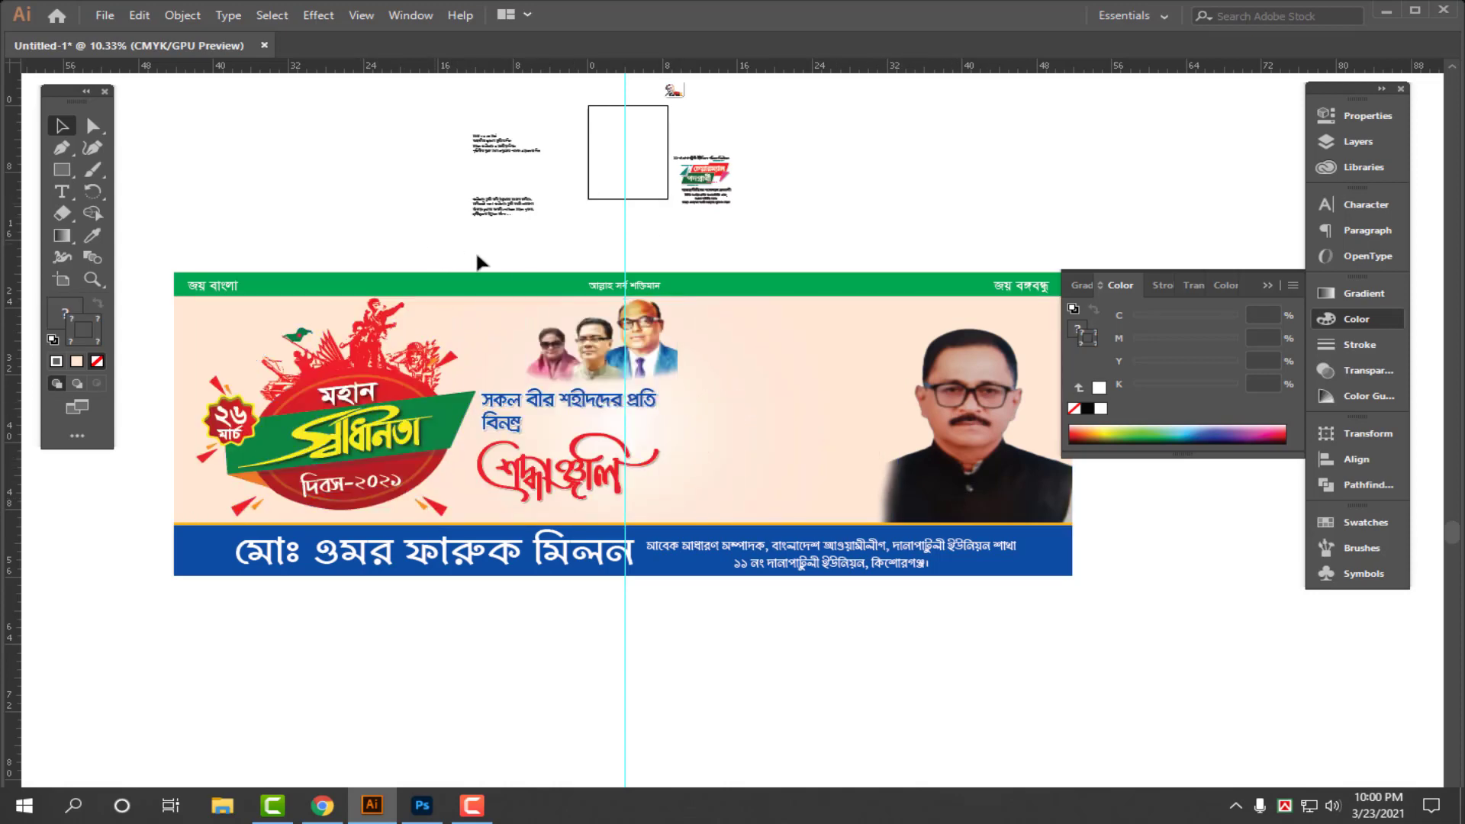
pyautogui.hotkey('ctrl', 'z')
pyautogui.hotkey('ctrl', 'z')
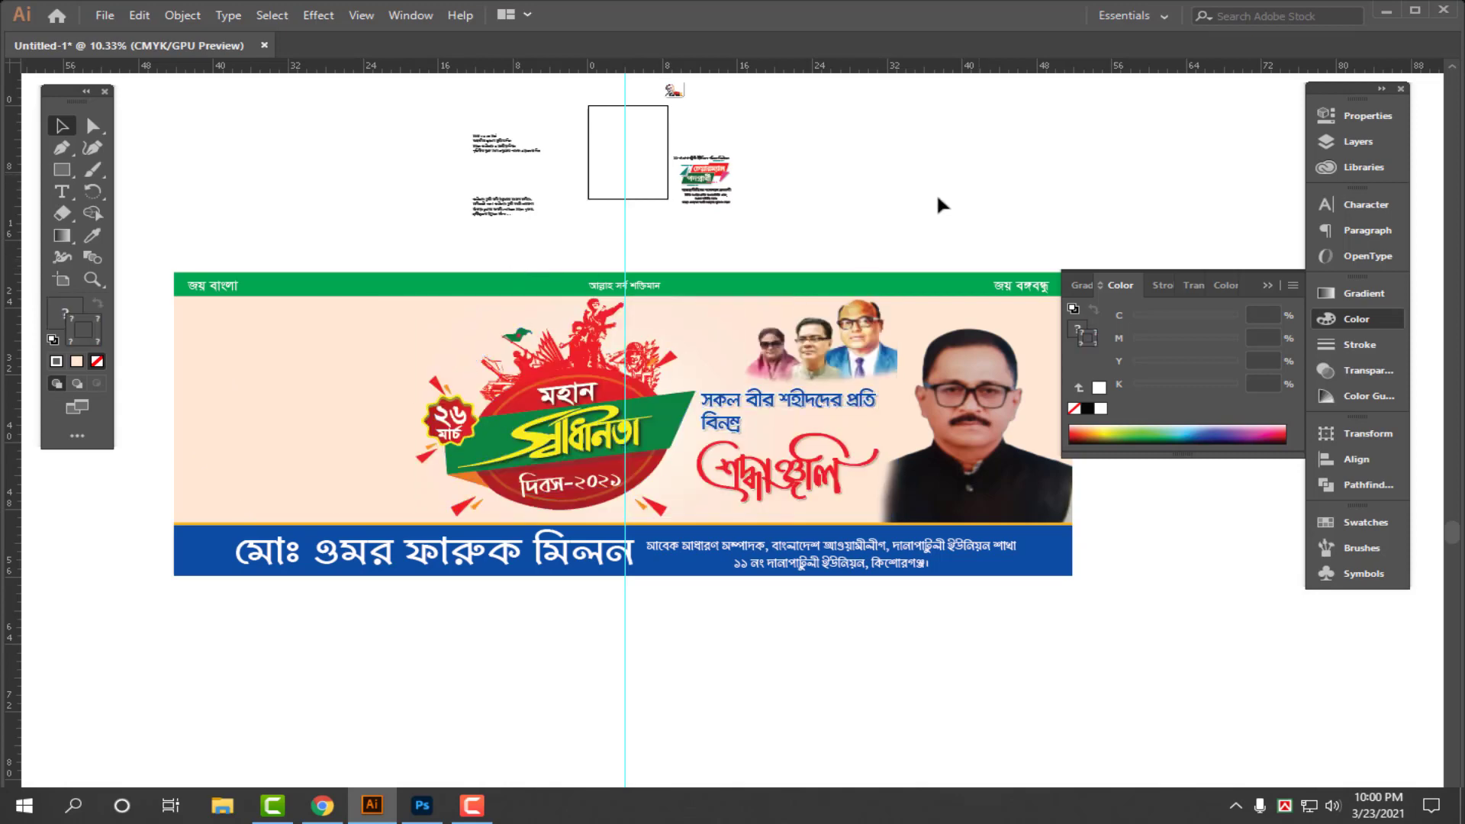
# - Scale the emblem down proportionally, keeping its upper-left corner in place
pyautogui.click(844, 209)
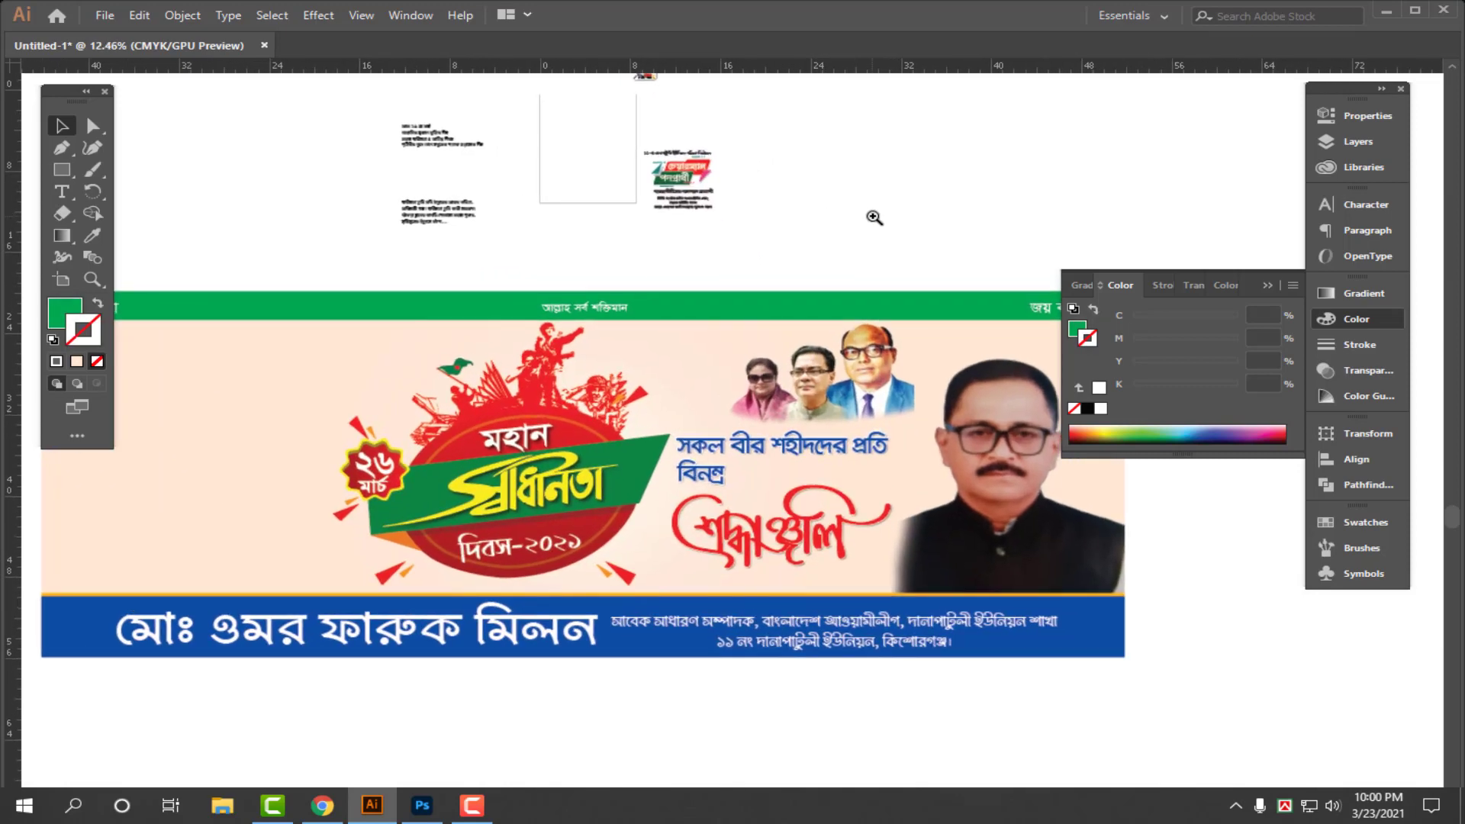
pyautogui.click(615, 374)
pyautogui.click(378, 345)
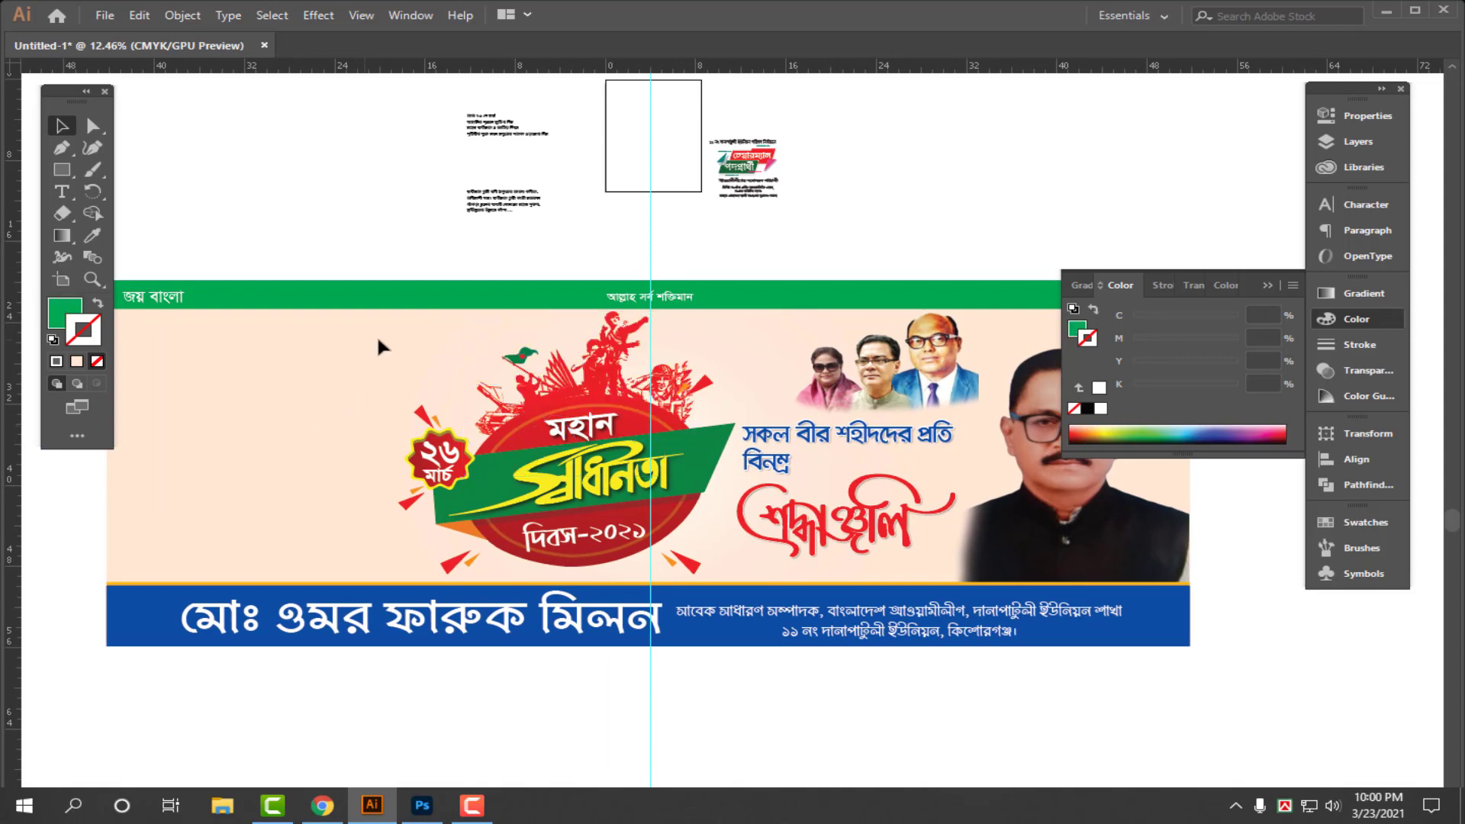
pyautogui.click(698, 565)
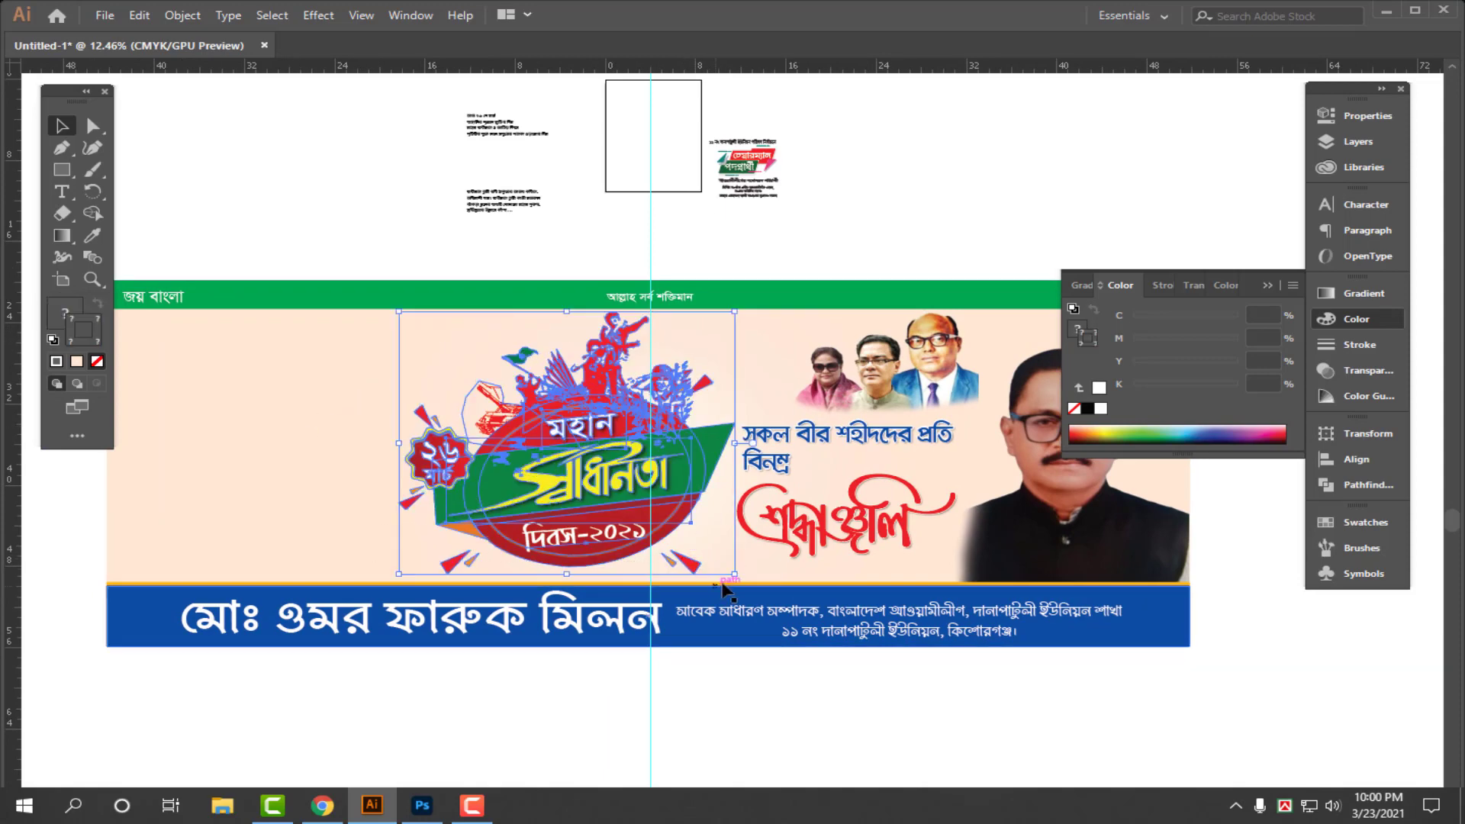
pyautogui.moveTo(737, 573); pyautogui.dragTo(641, 501)
# - Shrink the two-line tribute text and the red calligraphic word together and place them just right of the emblem
pyautogui.click(914, 450)
pyautogui.click(881, 447)
pyautogui.click(479, 533)
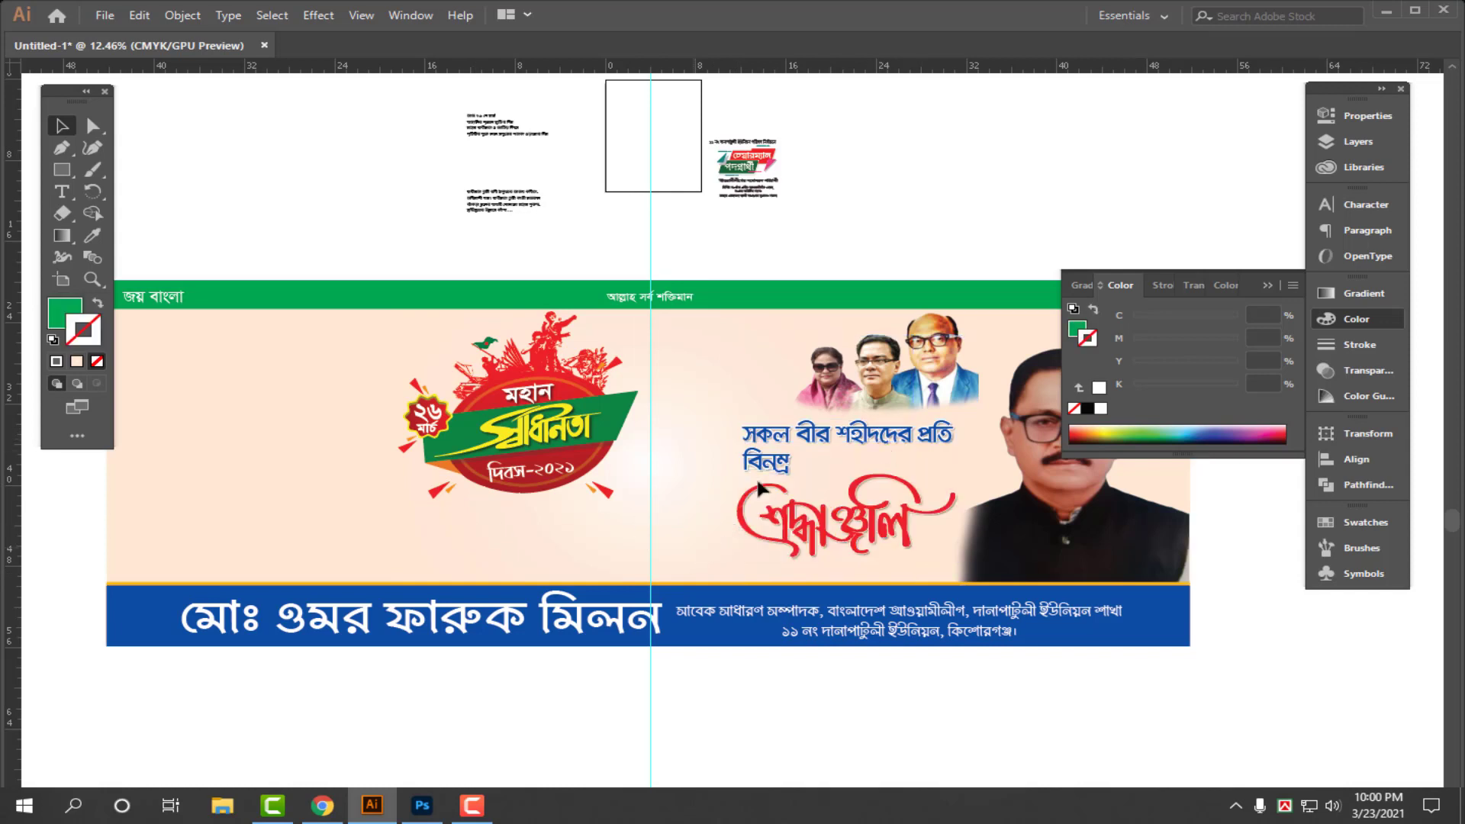
pyautogui.keyDown('shift'); pyautogui.click(1002, 496); pyautogui.keyUp('shift')
pyautogui.moveTo(832, 432); pyautogui.dragTo(831, 431)
pyautogui.moveTo(818, 436); pyautogui.dragTo(827, 549)
pyautogui.moveTo(748, 441); pyautogui.dragTo(696, 219)
pyautogui.hotkey('ctrl', 'z')
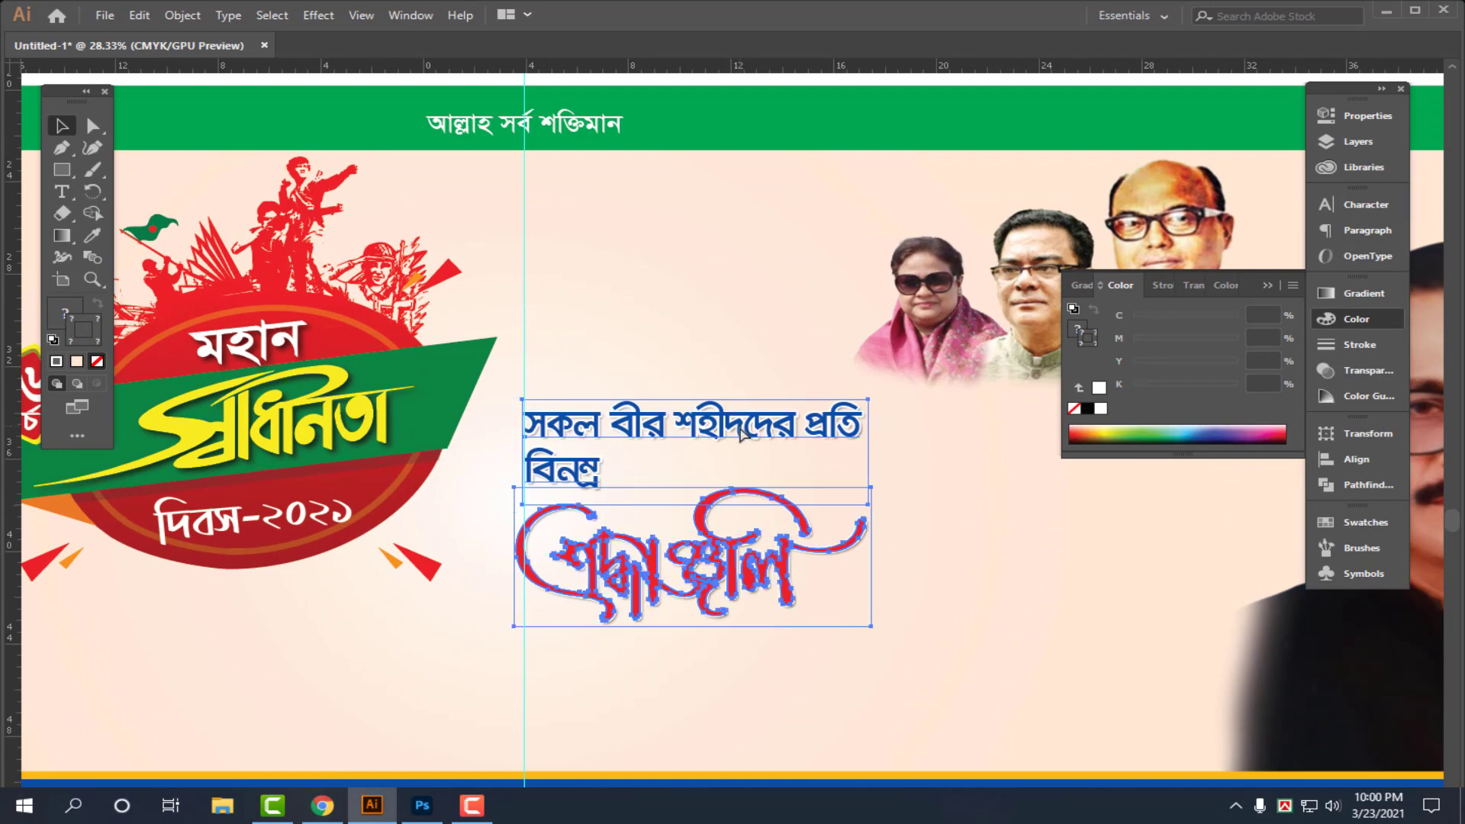
pyautogui.moveTo(741, 425); pyautogui.dragTo(726, 383)
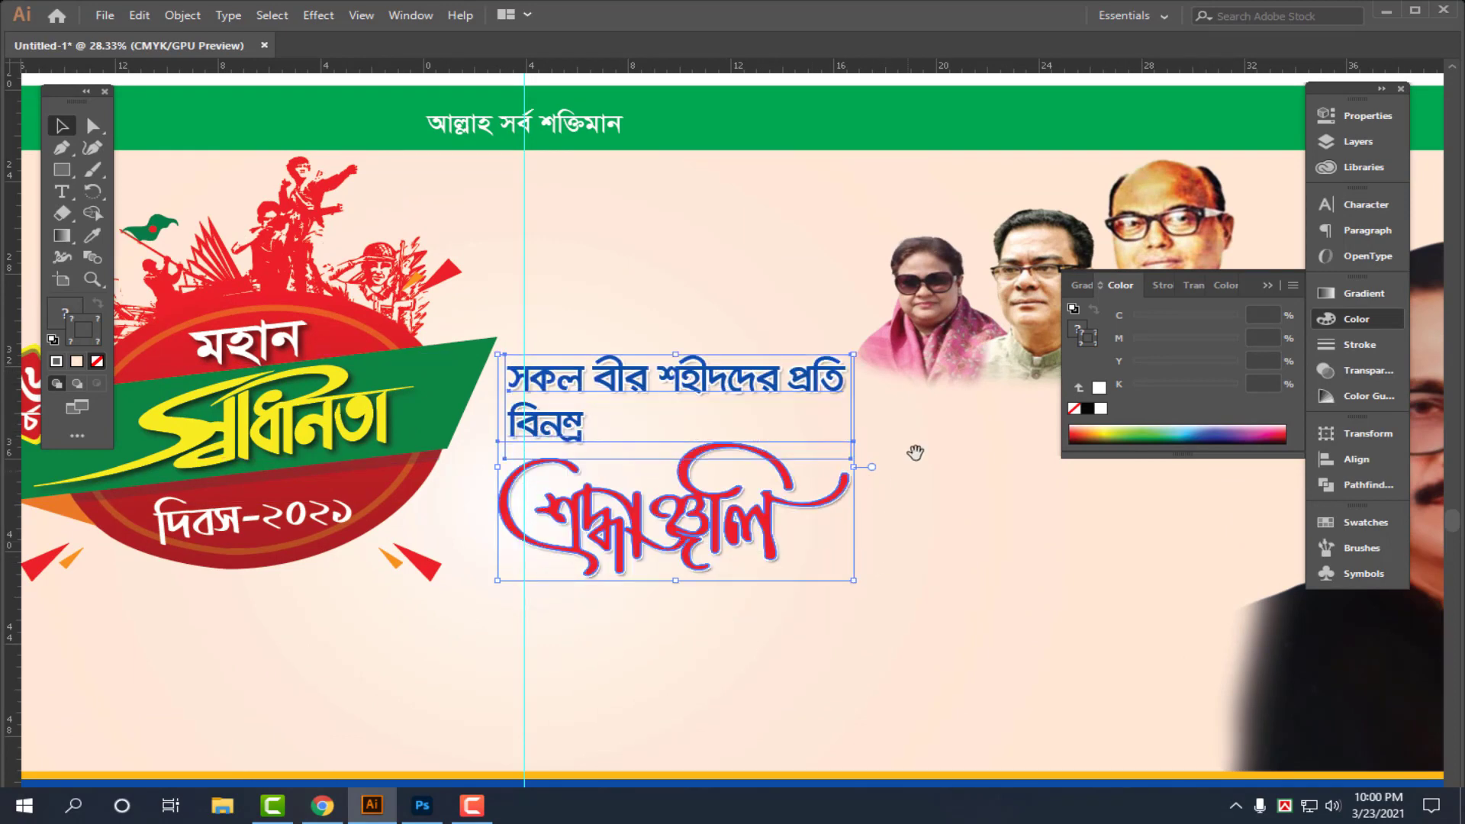
# - Enlarge the red calligraphic word and offset it to the lower right of the two-line tribute text
pyautogui.moveTo(915, 452); pyautogui.dragTo(714, 446)
pyautogui.moveTo(672, 620); pyautogui.dragTo(700, 480)
pyautogui.moveTo(793, 471); pyautogui.dragTo(870, 470)
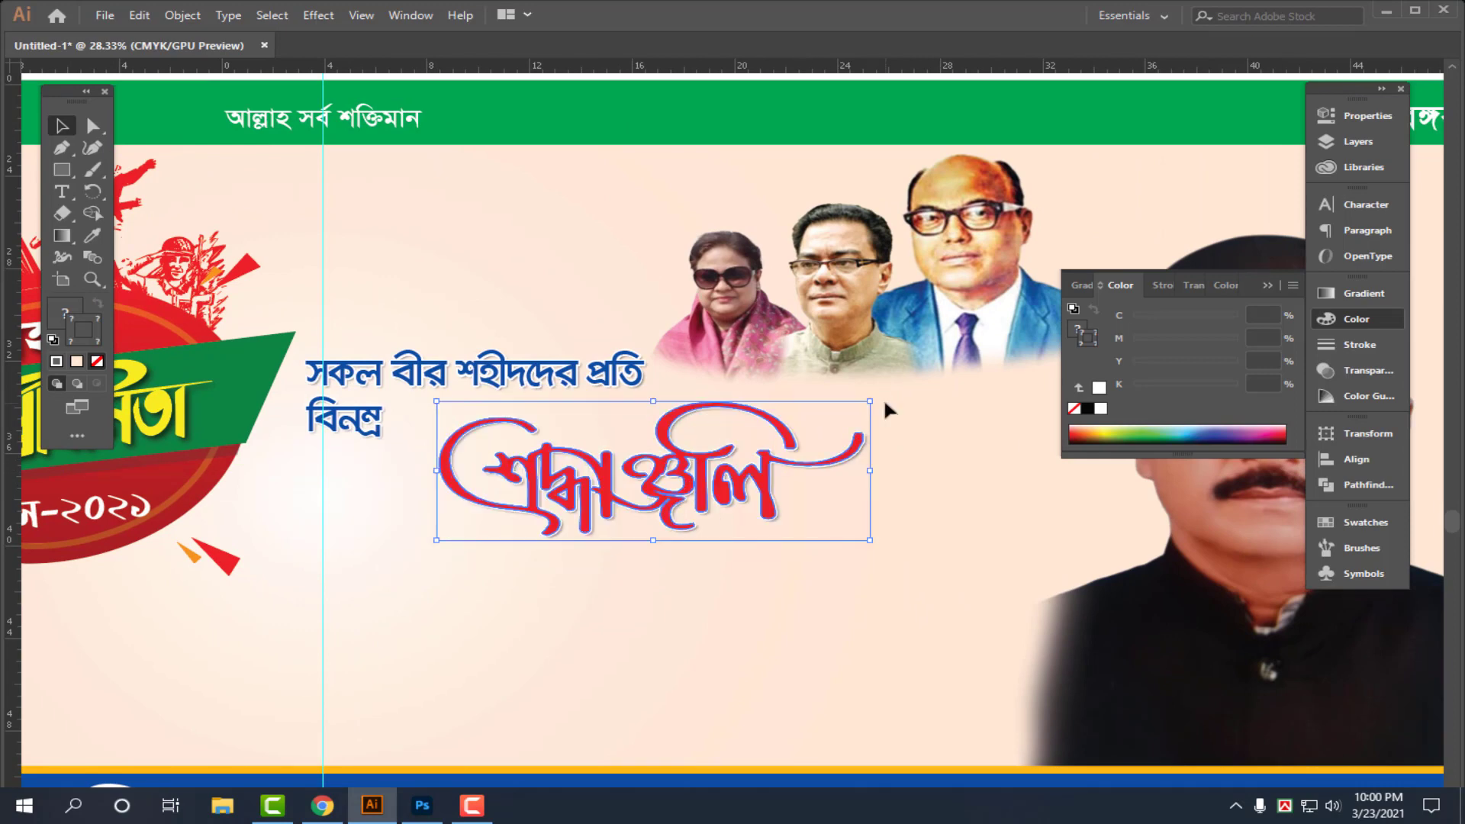
pyautogui.moveTo(872, 540); pyautogui.dragTo(885, 548)
pyautogui.scroll(-5, 885, 548)
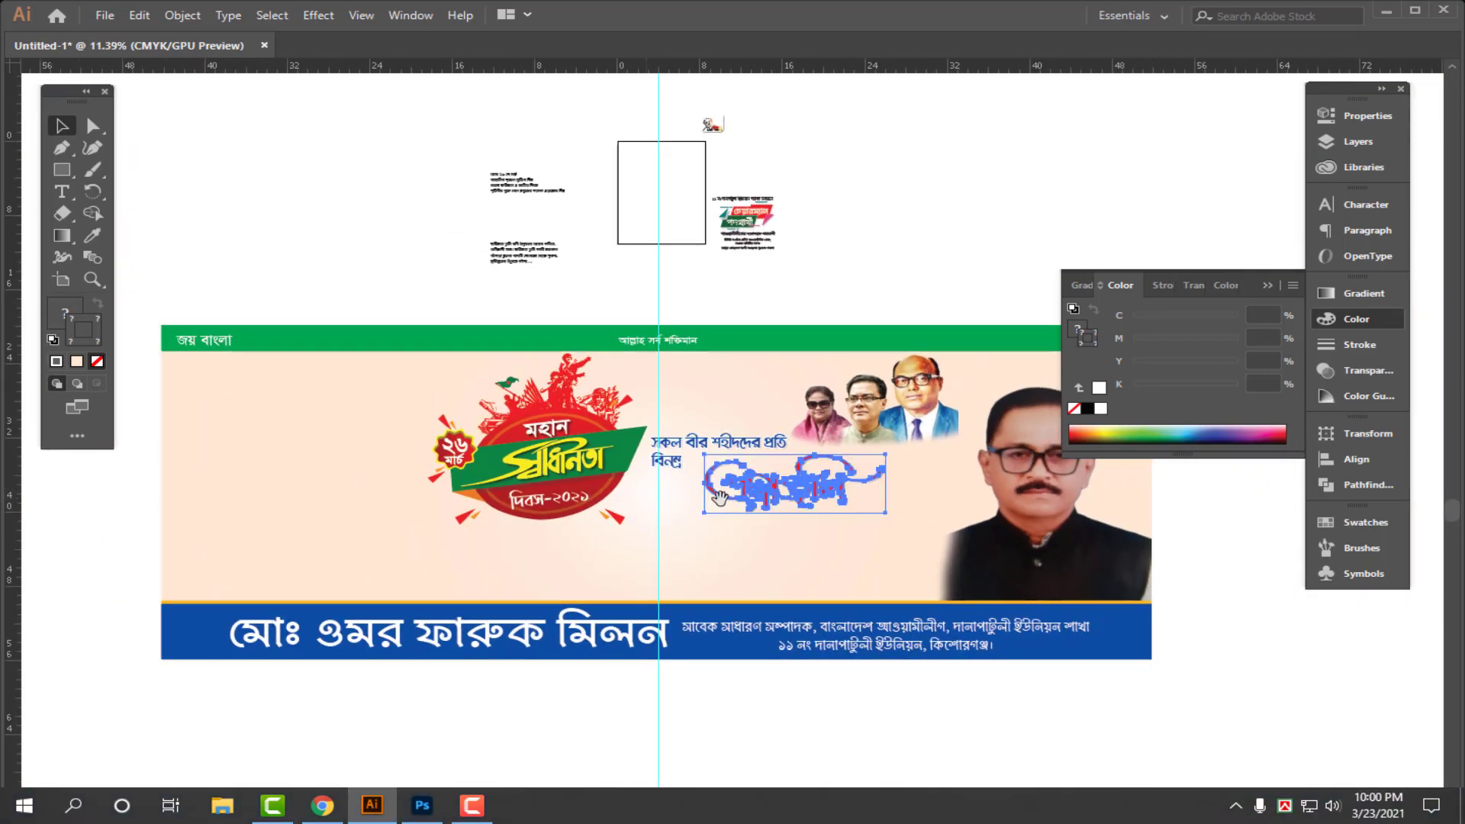
# - Cut the red-and-green chairman-candidate artwork from above the banner and paste it beneath the red calligraphic word
pyautogui.moveTo(835, 225); pyautogui.dragTo(721, 356)
pyautogui.scroll(-2, 724, 356)
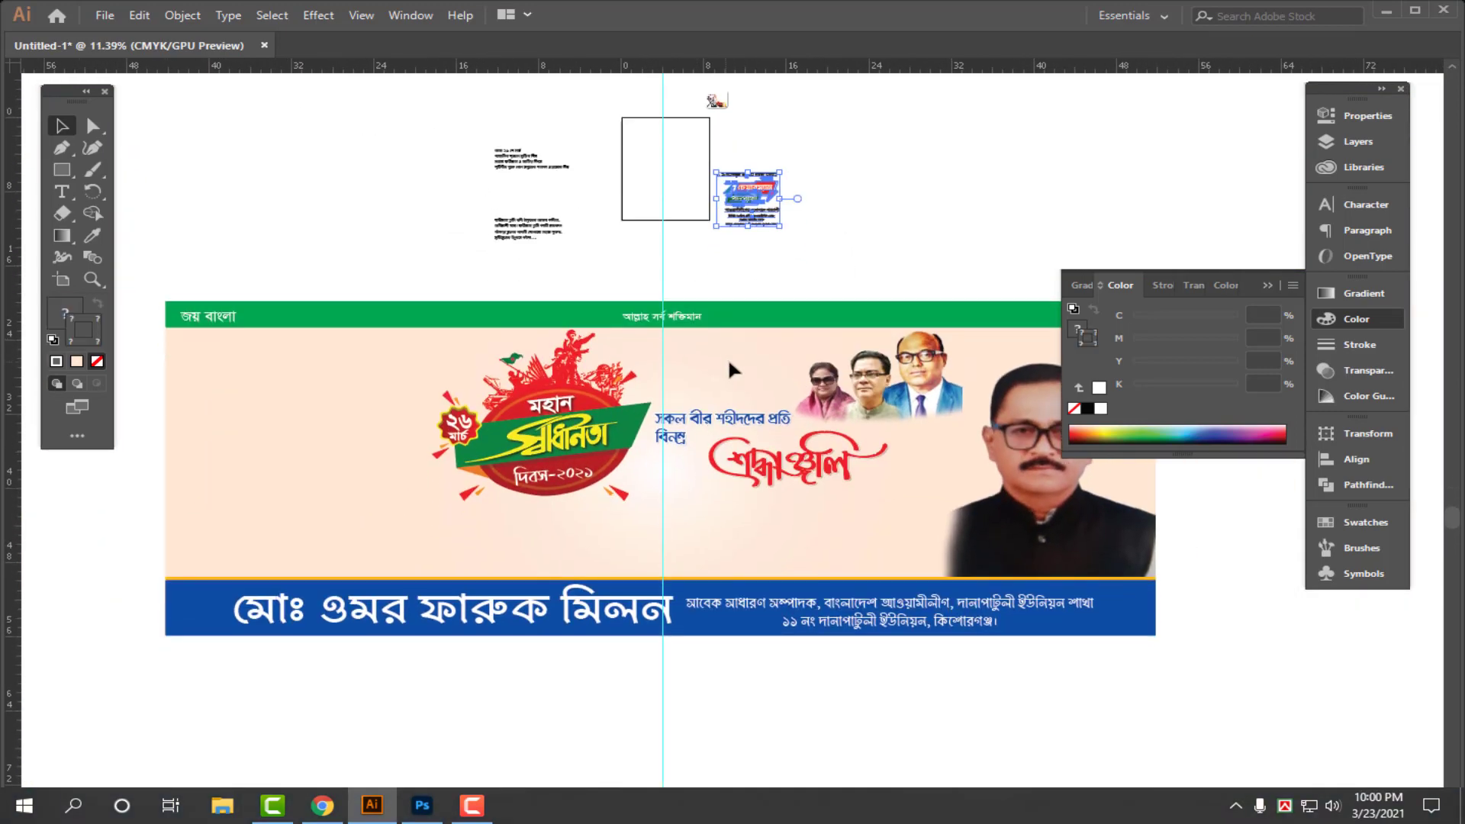
pyautogui.hotkey('ctrl', 'x')
pyautogui.scroll(3, 774, 609)
pyautogui.hotkey('ctrl', 'v')
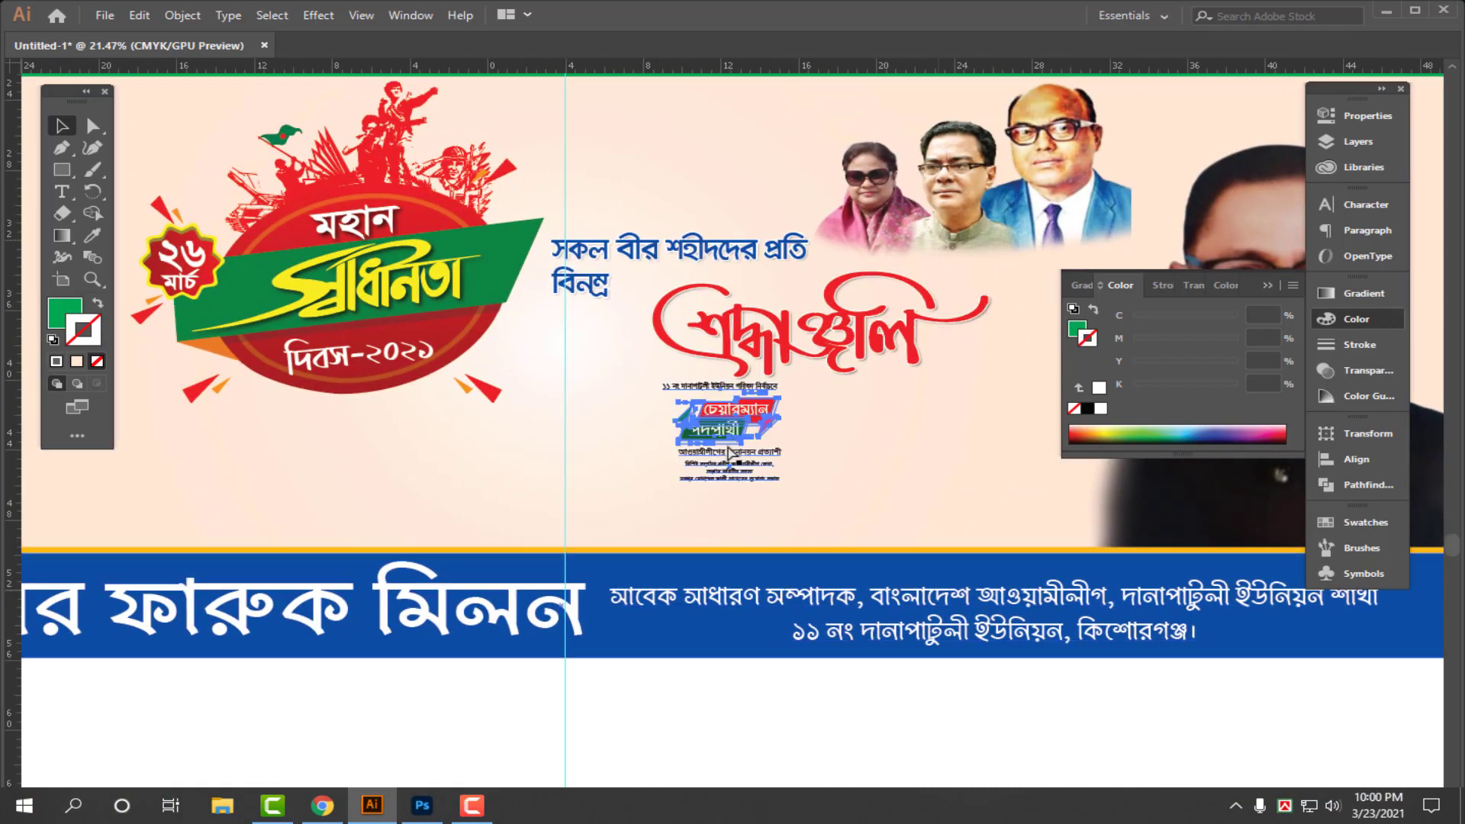
# - Enlarge the pasted chairman-candidate artwork and move it to the empty area below the banner's blue footer
pyautogui.moveTo(993, 563); pyautogui.dragTo(879, 564)
pyautogui.scroll(-2, 785, 332)
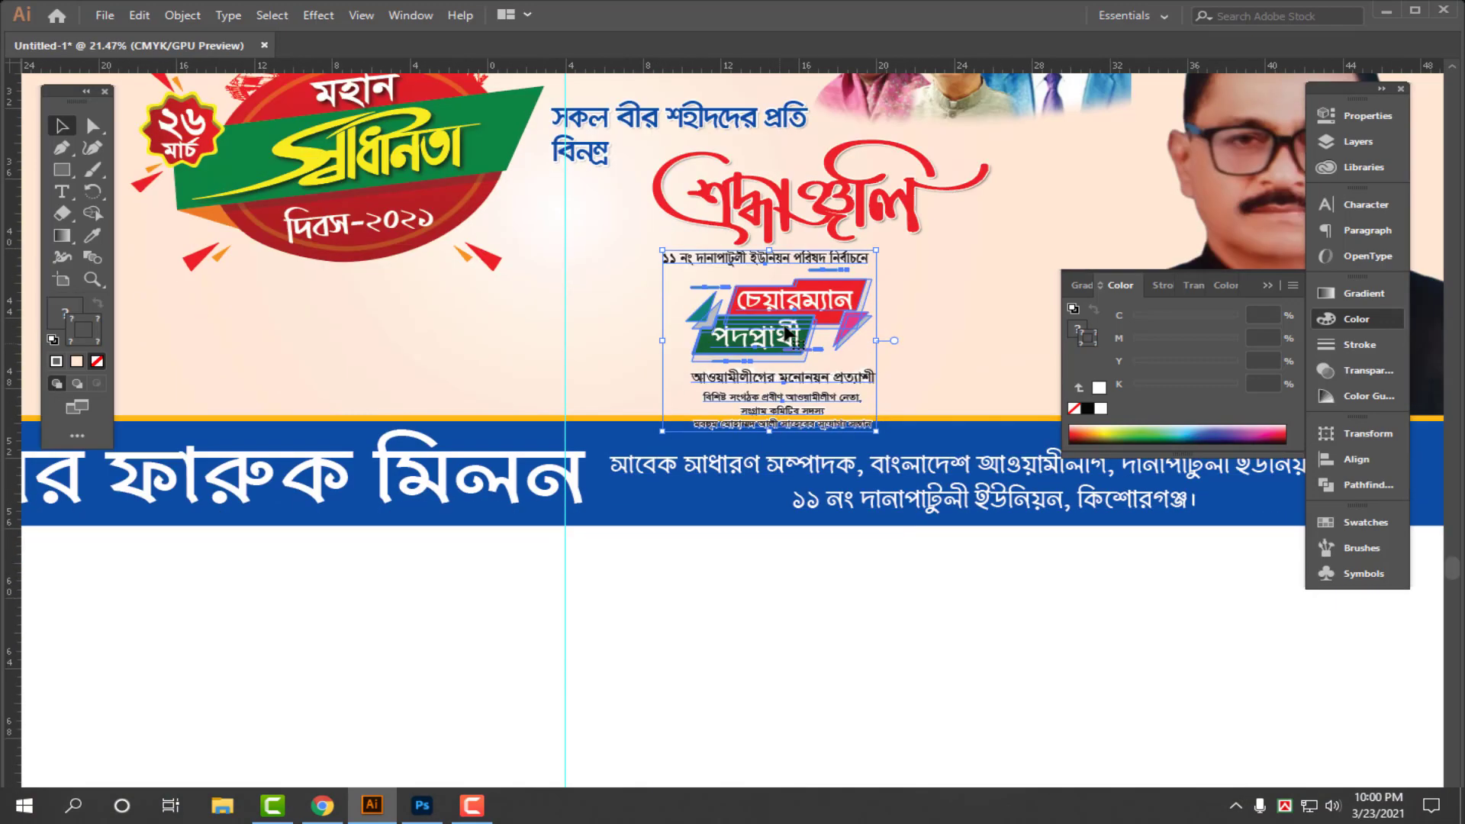
pyautogui.moveTo(784, 333); pyautogui.dragTo(557, 661)
pyautogui.scroll(-3, 651, 639)
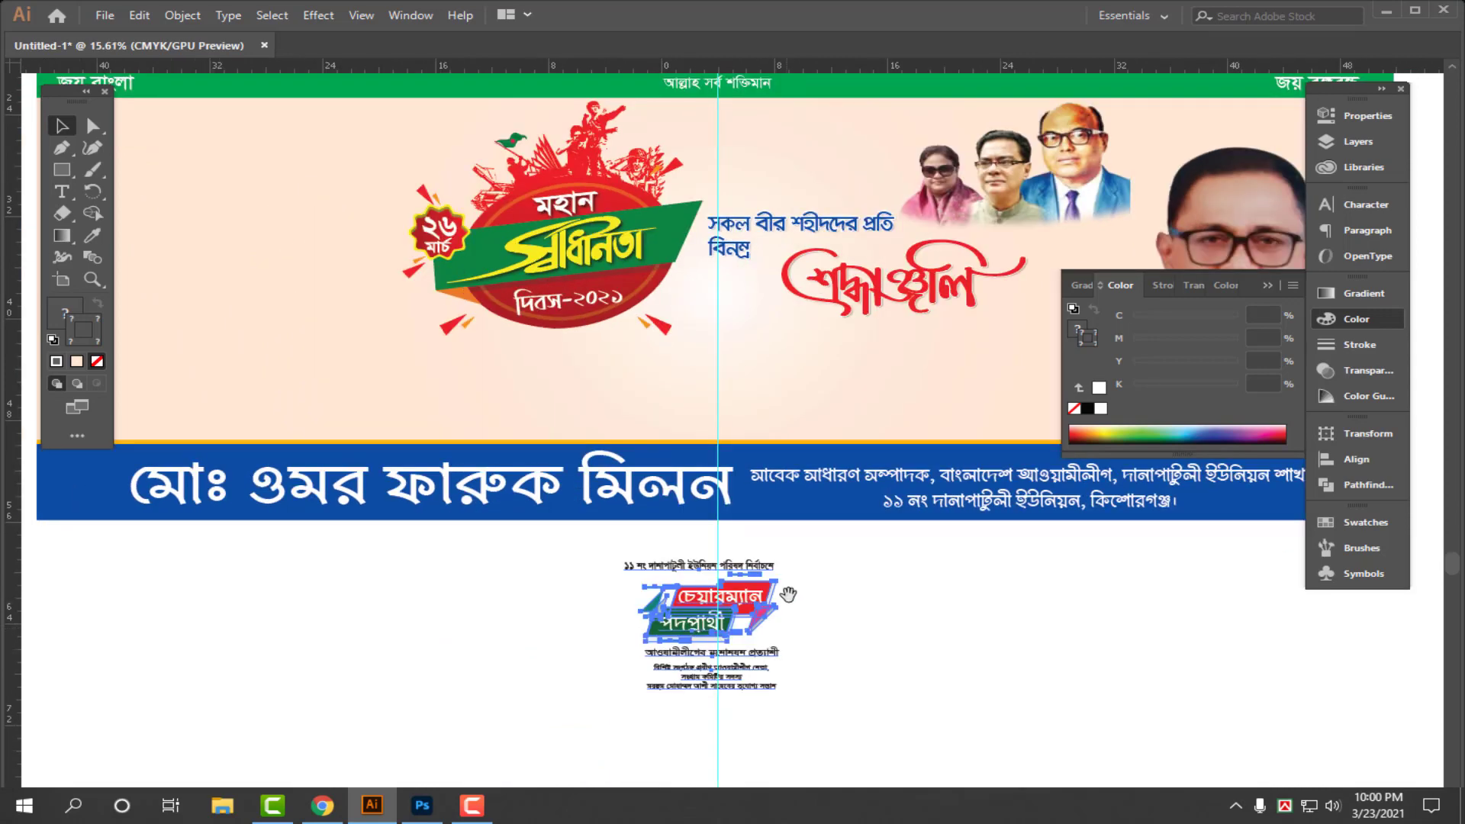
pyautogui.scroll(2, 850, 595)
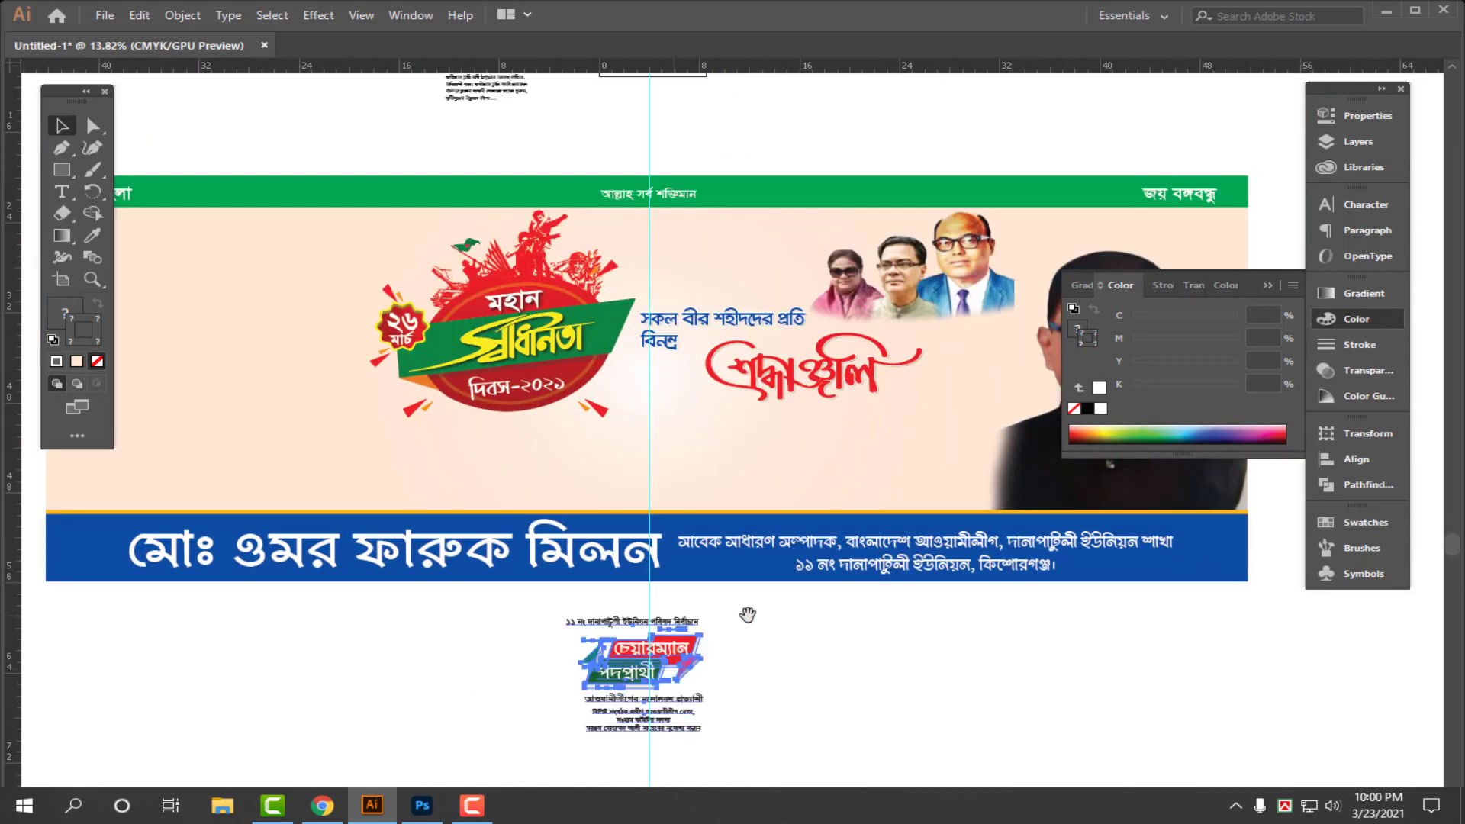
pyautogui.scroll(-1, 787, 663)
pyautogui.click(789, 641)
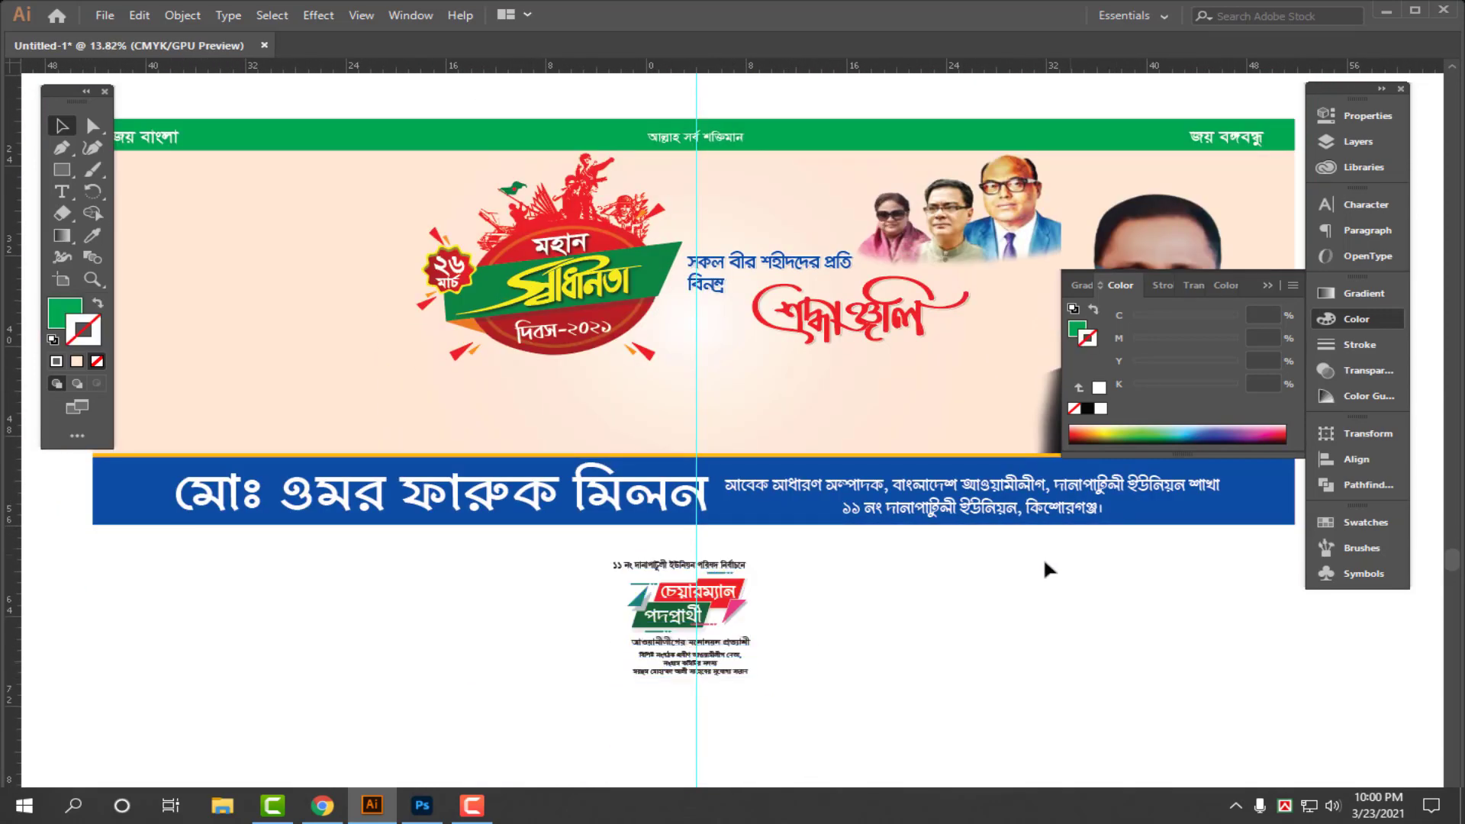
# - Move the emblem, tribute text and red calligraphic word together to the left part of the banner
pyautogui.press('Tab')
pyautogui.press('z')
pyautogui.moveTo(742, 589); pyautogui.dragTo(780, 629)
pyautogui.moveTo(937, 542); pyautogui.dragTo(1024, 615)
pyautogui.scroll(-2, 1025, 615)
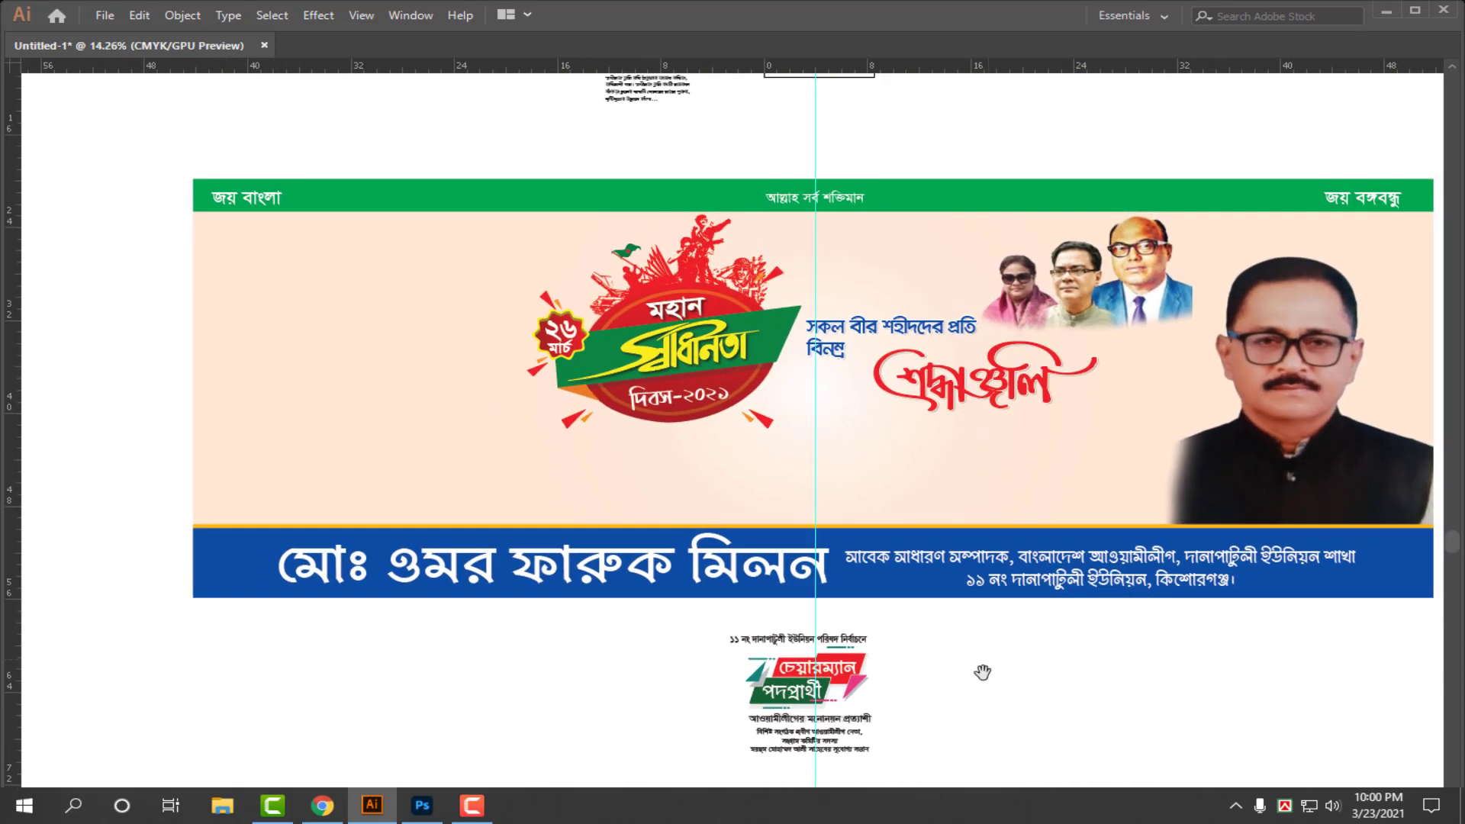
pyautogui.moveTo(1003, 689); pyautogui.dragTo(1032, 687)
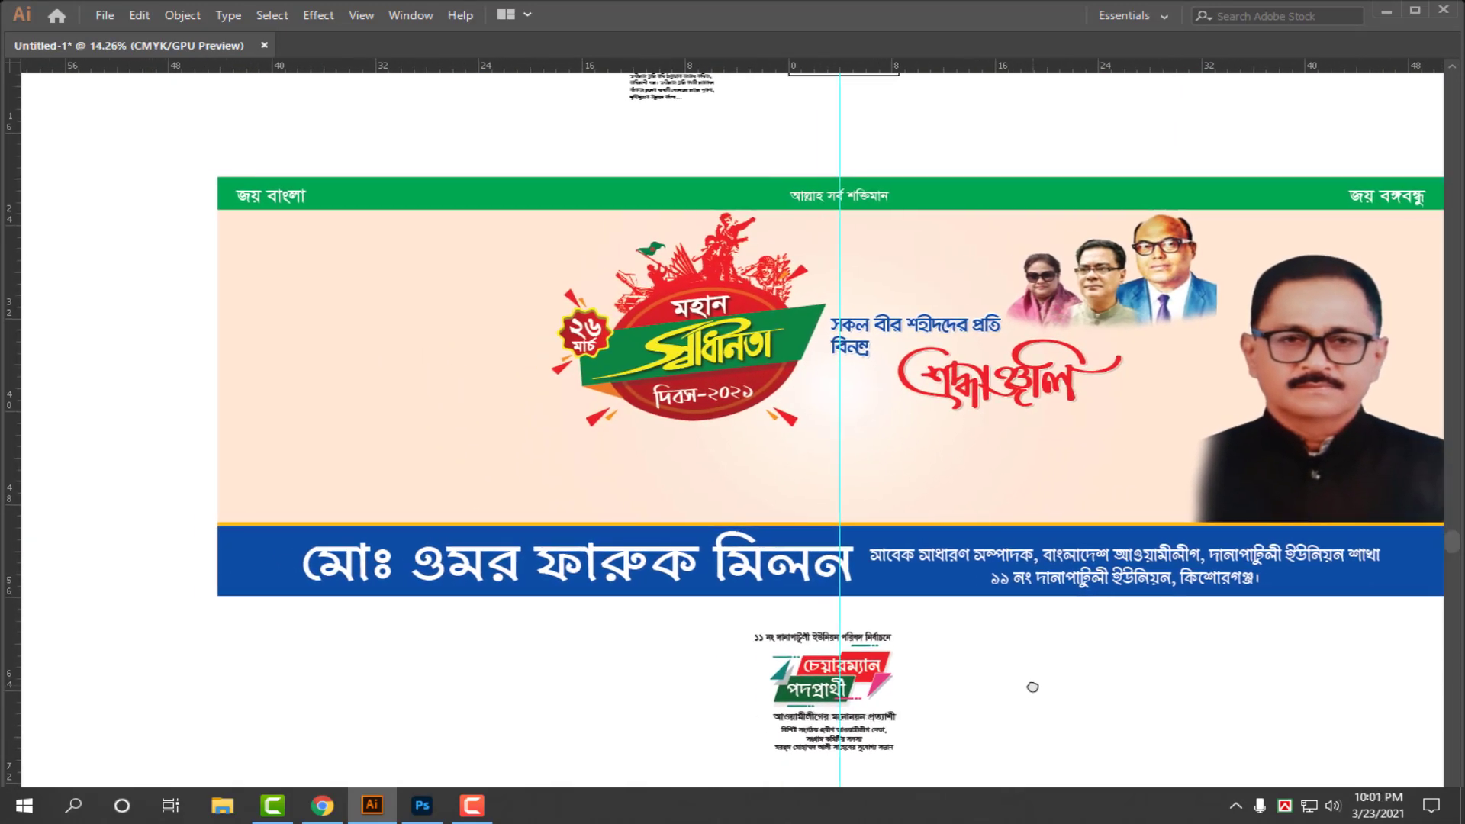
pyautogui.click(852, 364)
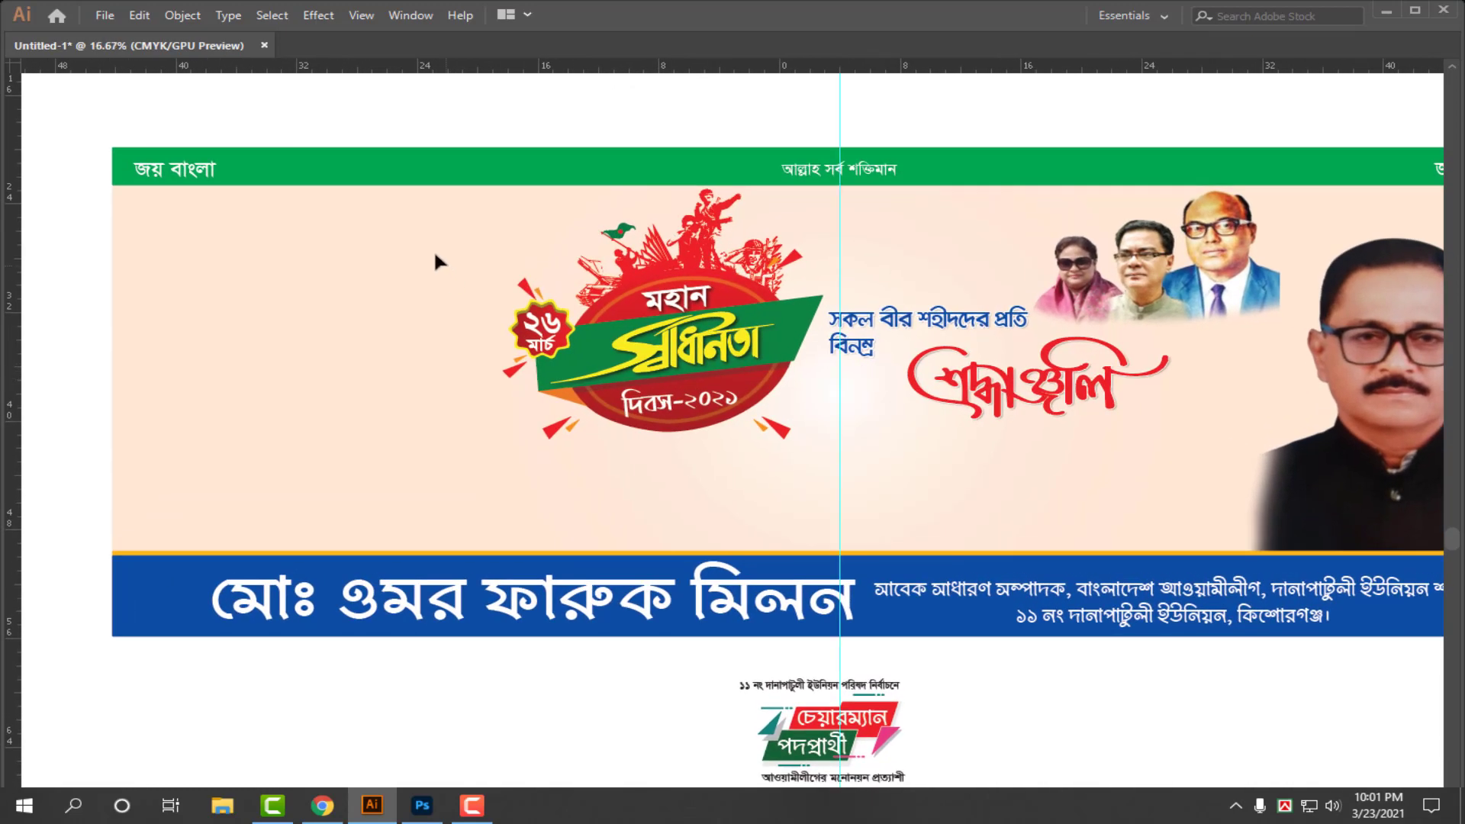
pyautogui.click(963, 375)
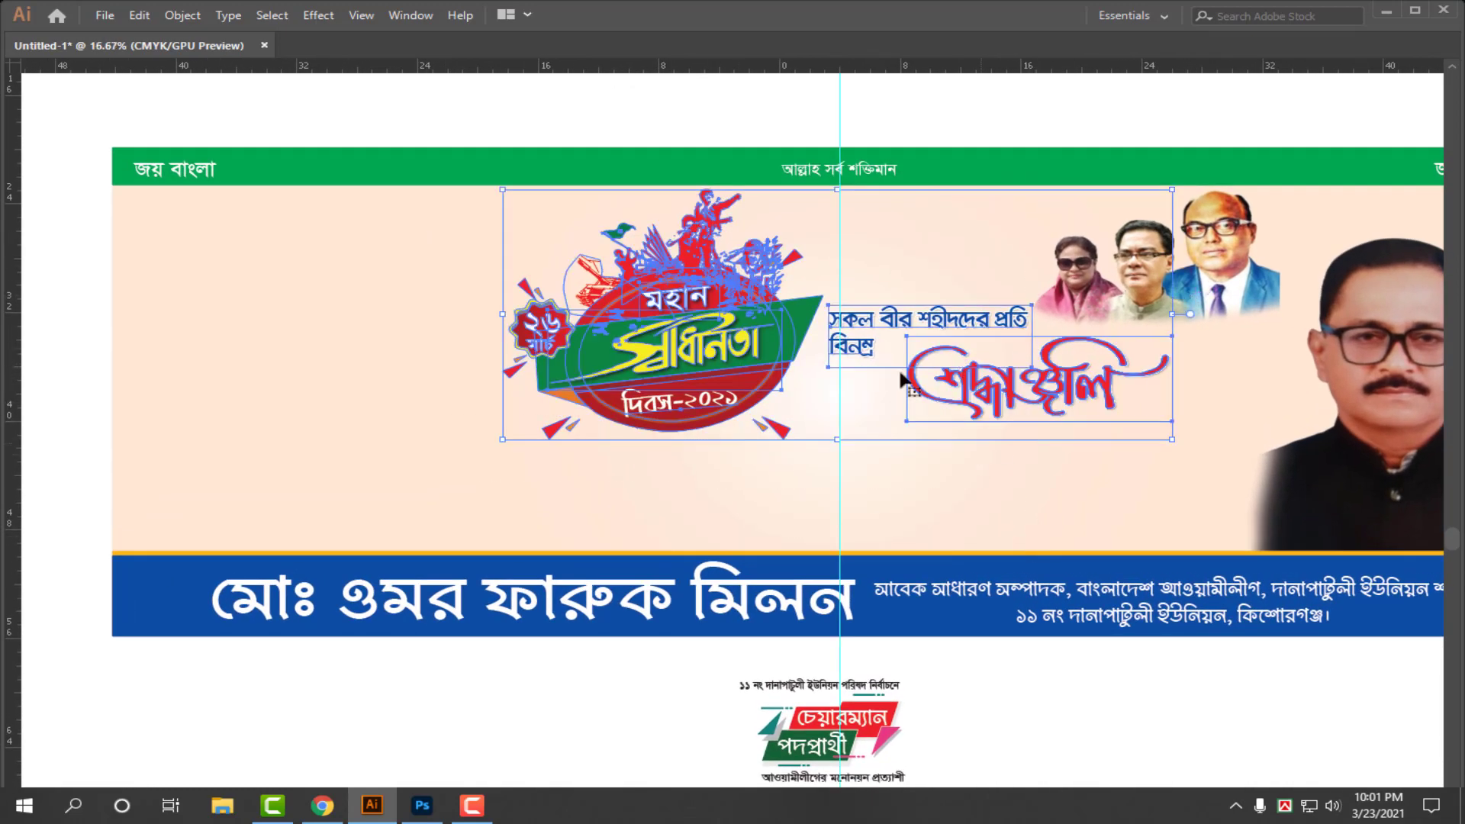
pyautogui.moveTo(732, 366); pyautogui.dragTo(380, 352)
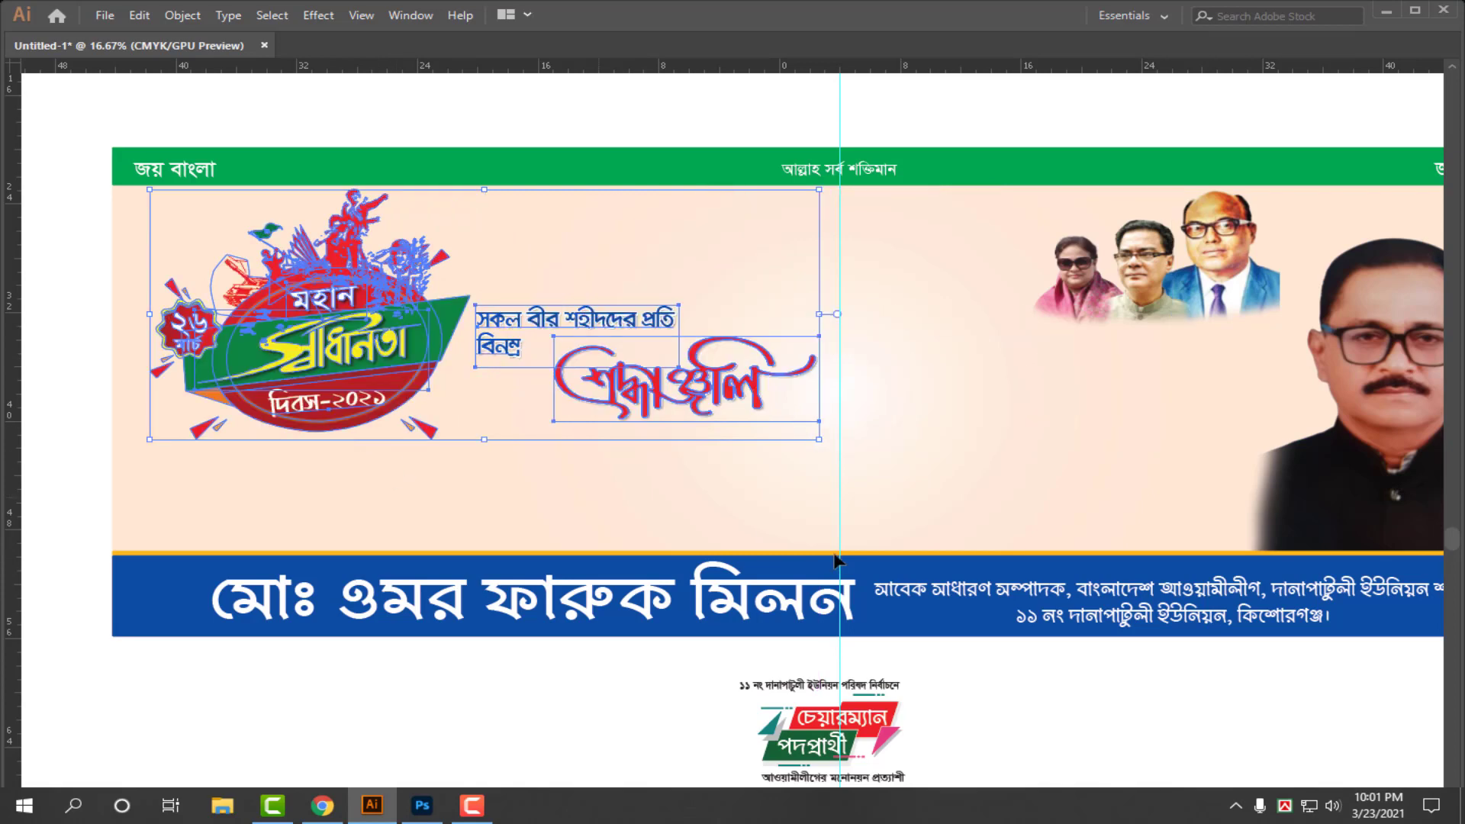
pyautogui.click(881, 489)
# - Move the chairman-candidate artwork from below the footer into the banner, between the red calligraphic word and the three portraits
pyautogui.scroll(-6, 880, 480)
pyautogui.moveTo(661, 729); pyautogui.dragTo(952, 510)
pyautogui.scroll(5, 952, 510)
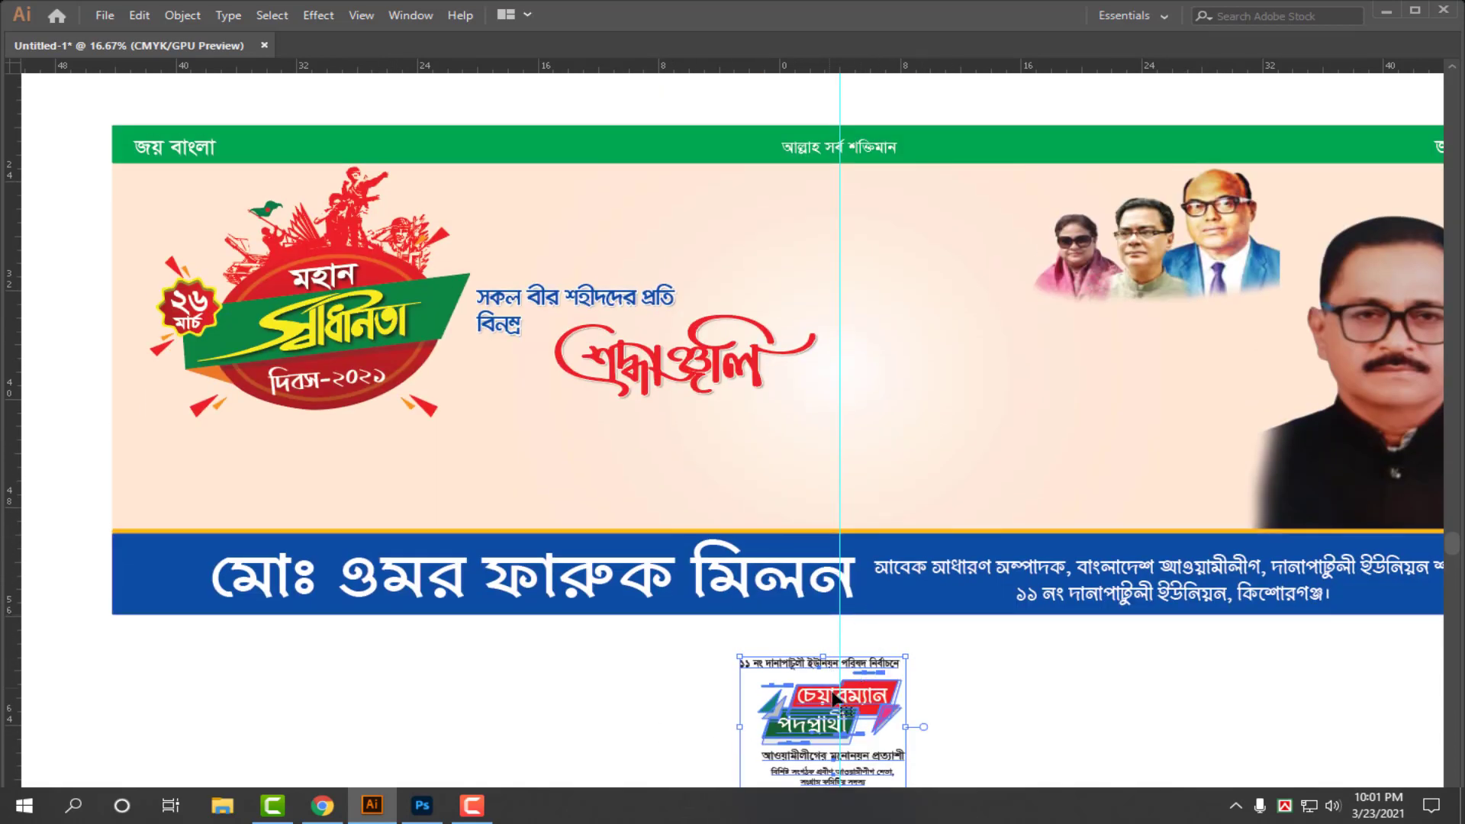
pyautogui.moveTo(843, 695); pyautogui.dragTo(914, 228)
pyautogui.moveTo(1028, 389); pyautogui.dragTo(753, 459)
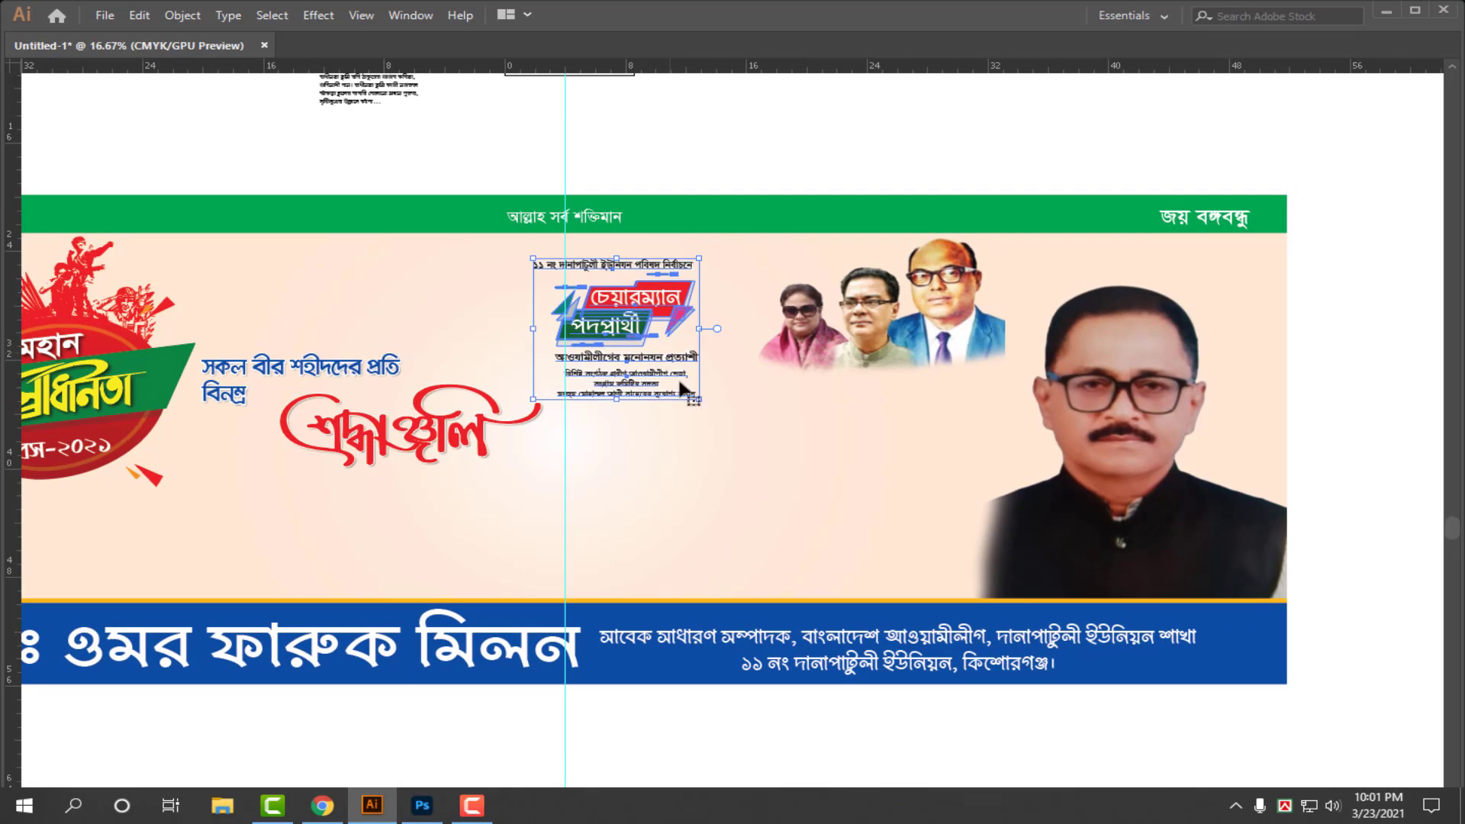
# - Try to enlarge the chairman-candidate artwork to the full height of the banner's peach area
pyautogui.moveTo(622, 506); pyautogui.dragTo(601, 589)
pyautogui.moveTo(729, 369); pyautogui.dragTo(749, 394)
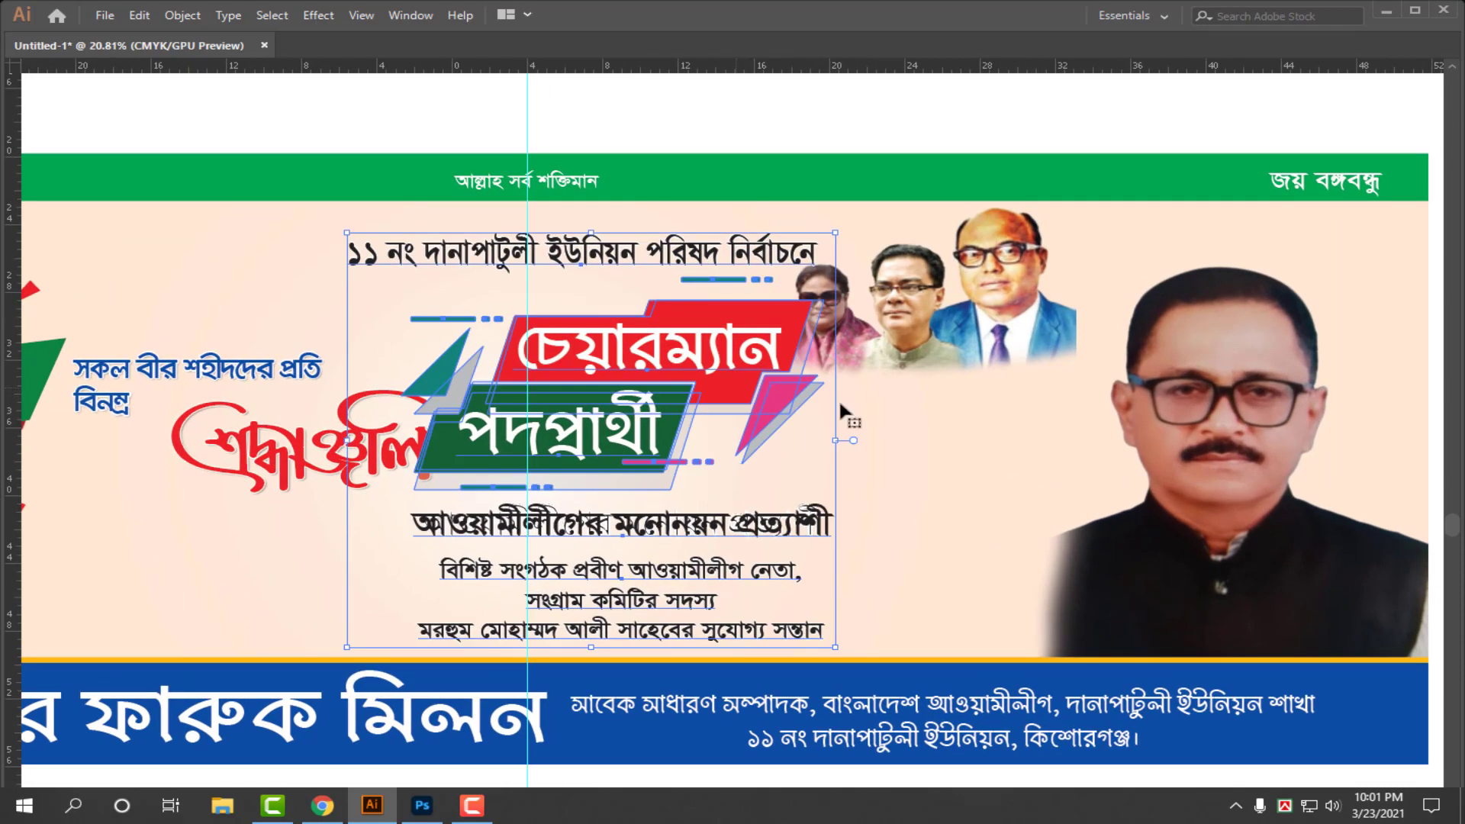
pyautogui.moveTo(500, 325); pyautogui.dragTo(542, 324)
pyautogui.hotkey('ctrl', 'z')
pyautogui.hotkey('ctrl', 'z')
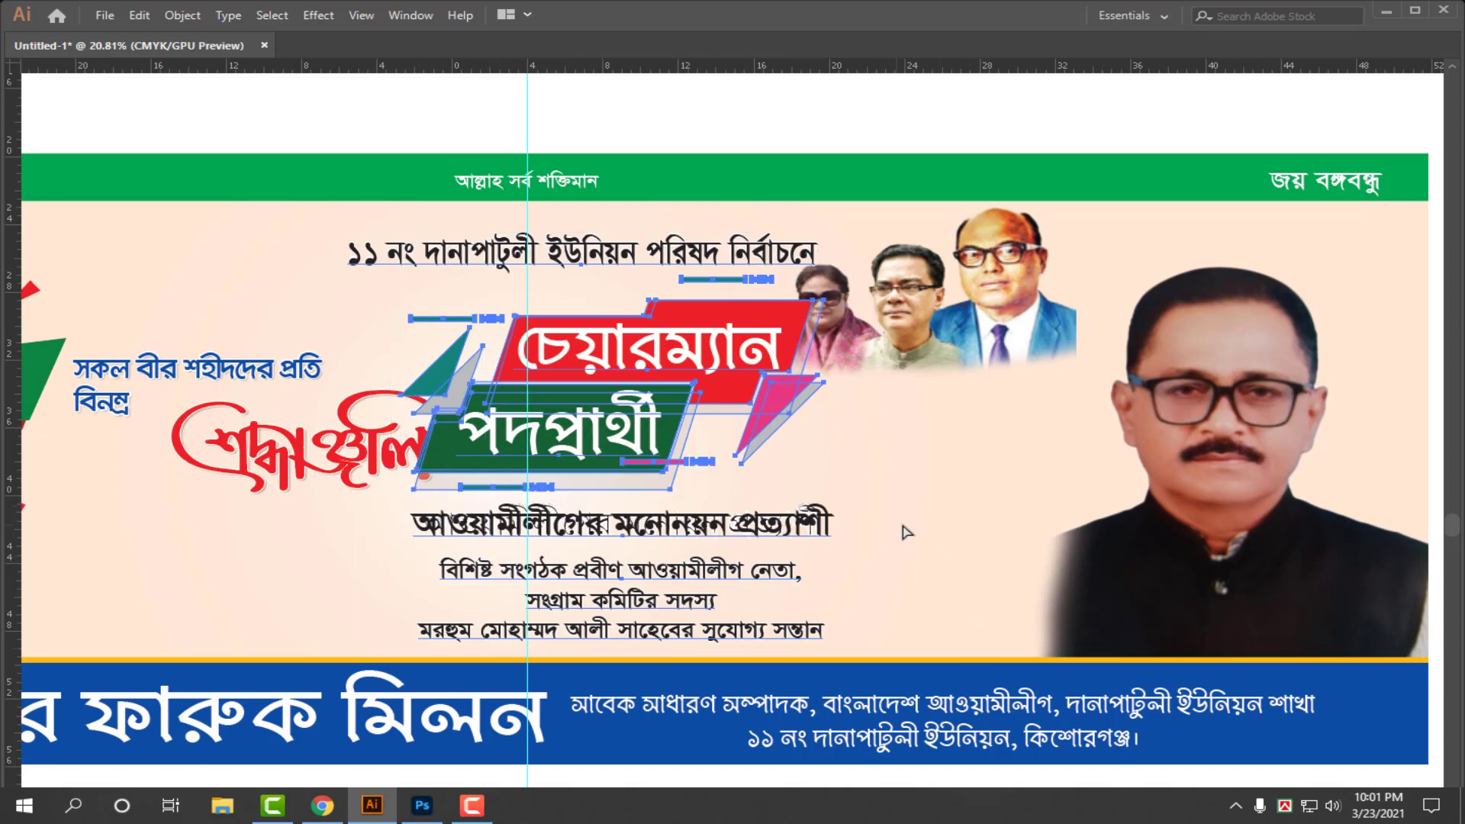
pyautogui.click(639, 528)
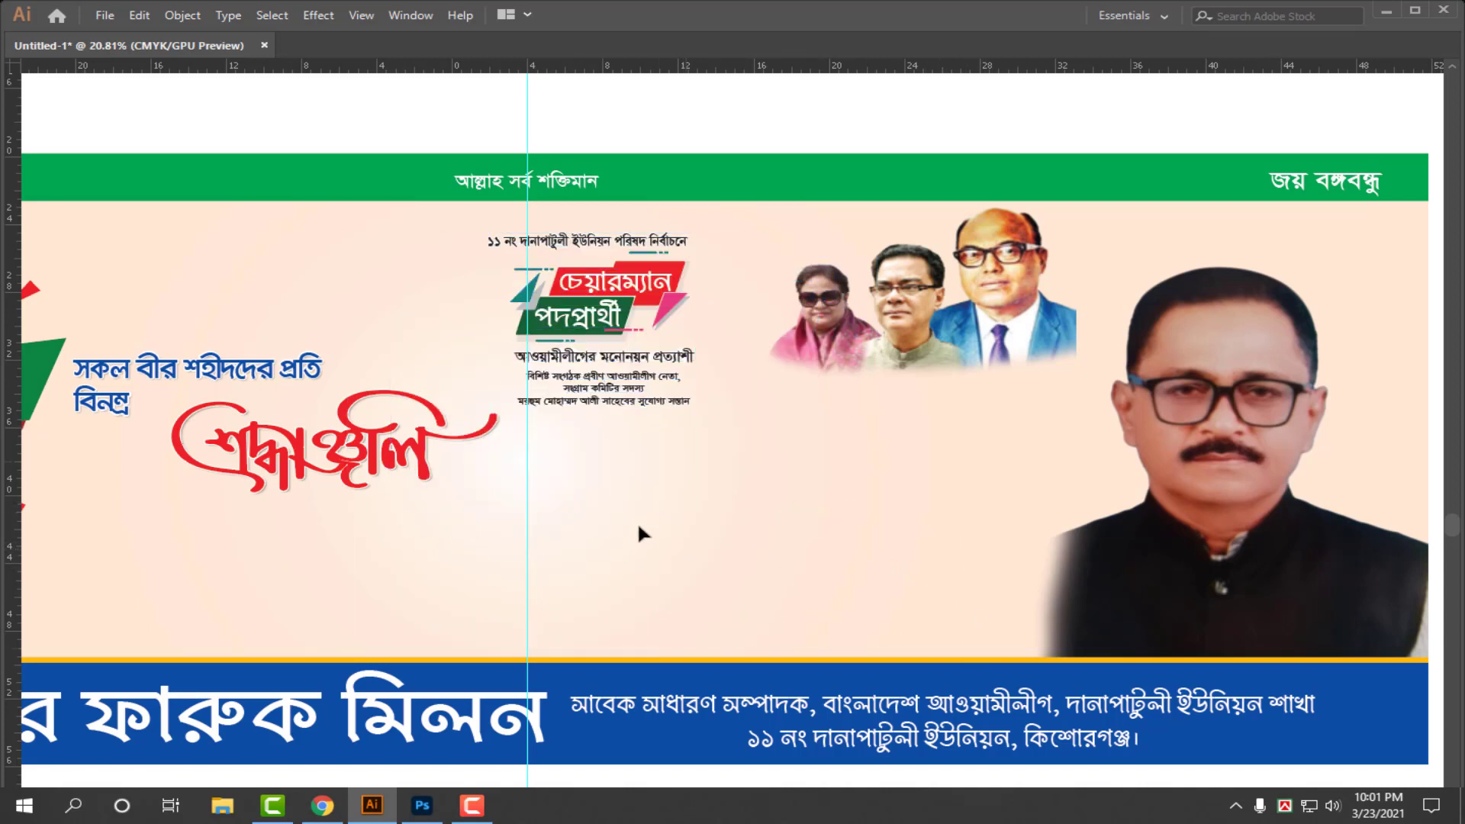
# - Enlarge the chairman-candidate artwork to nearly the height of the peach area and clear the overlapping duplicate of its nomination line
pyautogui.moveTo(583, 246); pyautogui.dragTo(584, 252)
pyautogui.moveTo(696, 412); pyautogui.dragTo(971, 644)
pyautogui.scroll(2, 1006, 665)
pyautogui.scroll(2, 946, 603)
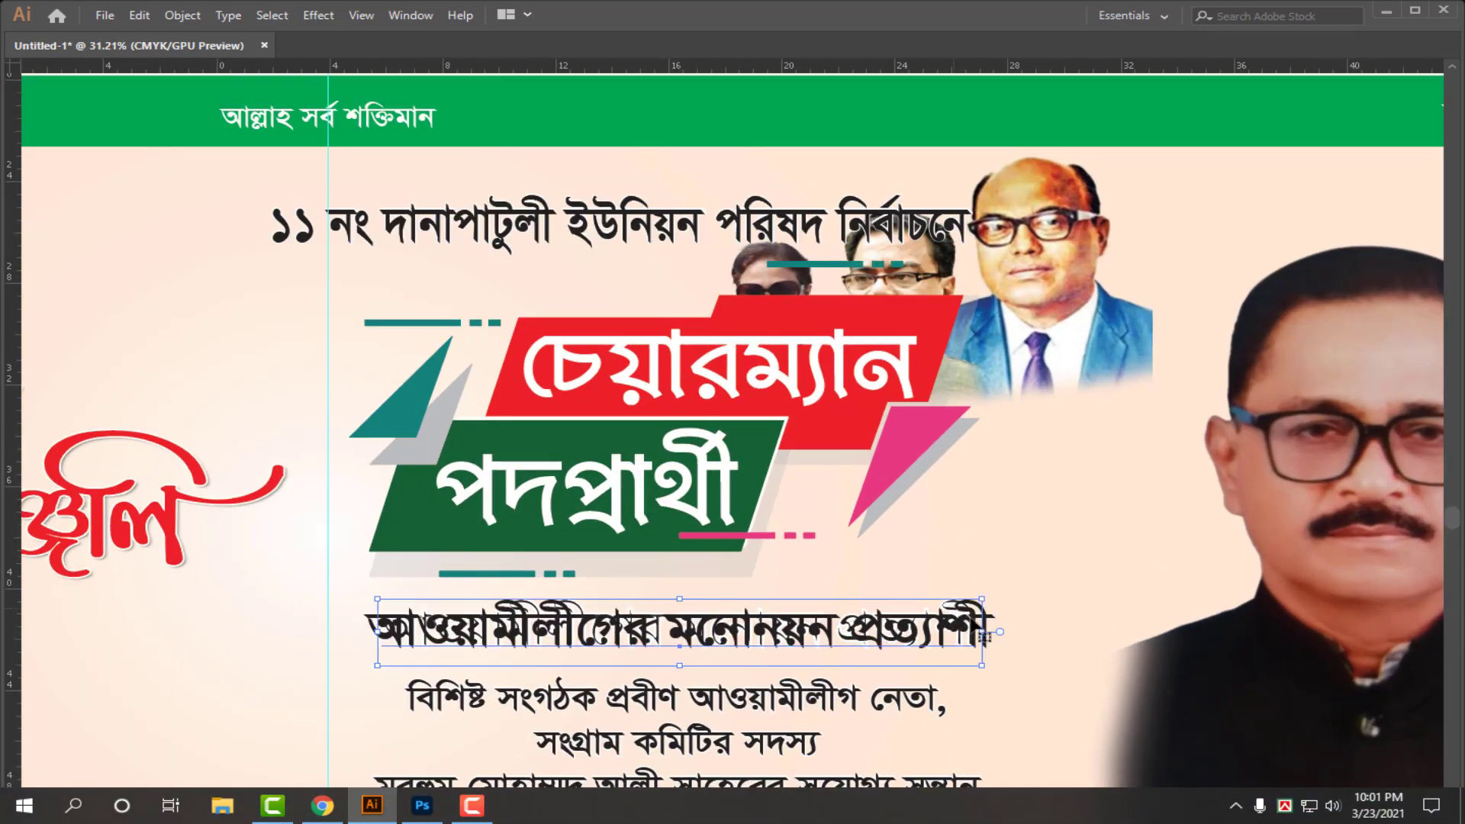
pyautogui.click(1024, 543)
pyautogui.moveTo(893, 558); pyautogui.dragTo(763, 558)
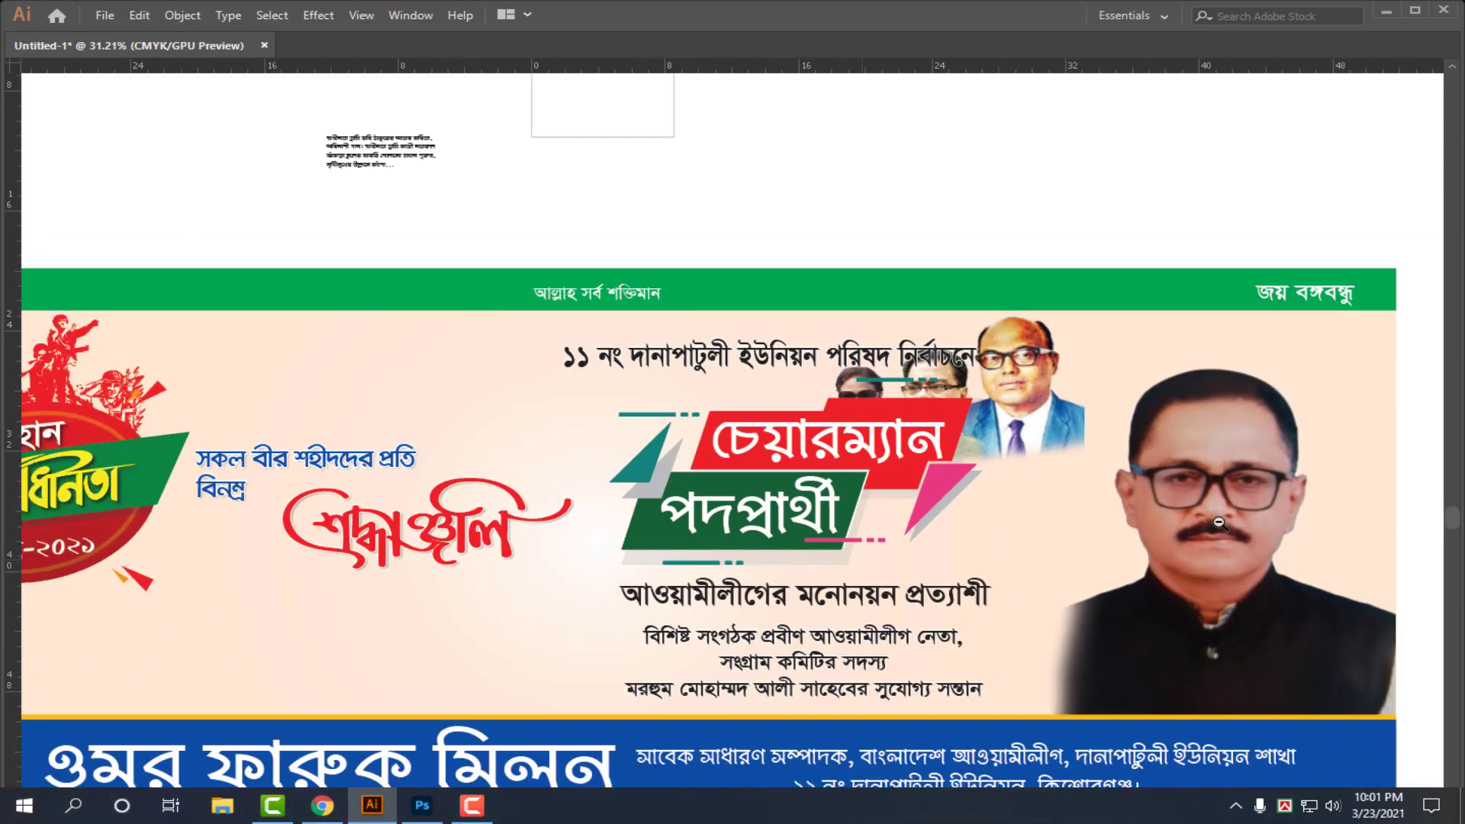
# - Shrink the three-portrait group and the candidate's portrait, placing the group in the banner's upper-right corner above the candidate's head
pyautogui.hscroll(3, 1252, 405)
pyautogui.moveTo(1102, 378); pyautogui.dragTo(1282, 427)
pyautogui.moveTo(599, 446); pyautogui.dragTo(926, 440)
pyautogui.hotkey('ctrl', 'z')
pyautogui.moveTo(812, 351); pyautogui.dragTo(840, 429)
pyautogui.moveTo(849, 701); pyautogui.dragTo(890, 702)
pyautogui.click(1194, 598)
pyautogui.moveTo(630, 405); pyautogui.dragTo(1024, 430)
pyautogui.moveTo(717, 510); pyautogui.dragTo(852, 479)
pyautogui.click(1220, 375)
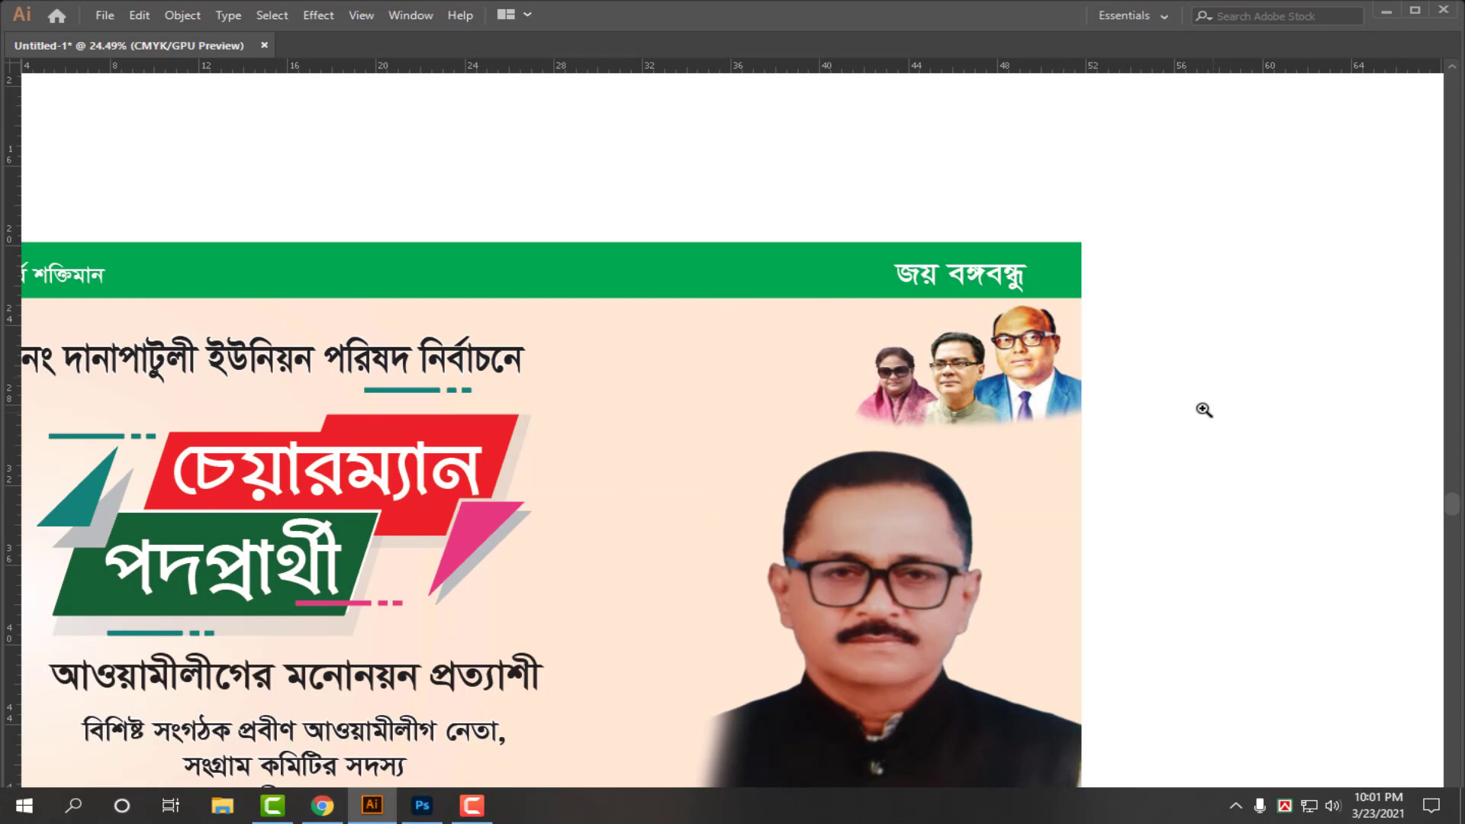
# - Shift the chairman-candidate artwork right so that it sits entirely to the right of the vertical guide
pyautogui.moveTo(1203, 409); pyautogui.dragTo(1092, 459)
pyautogui.moveTo(1159, 489); pyautogui.dragTo(1263, 454)
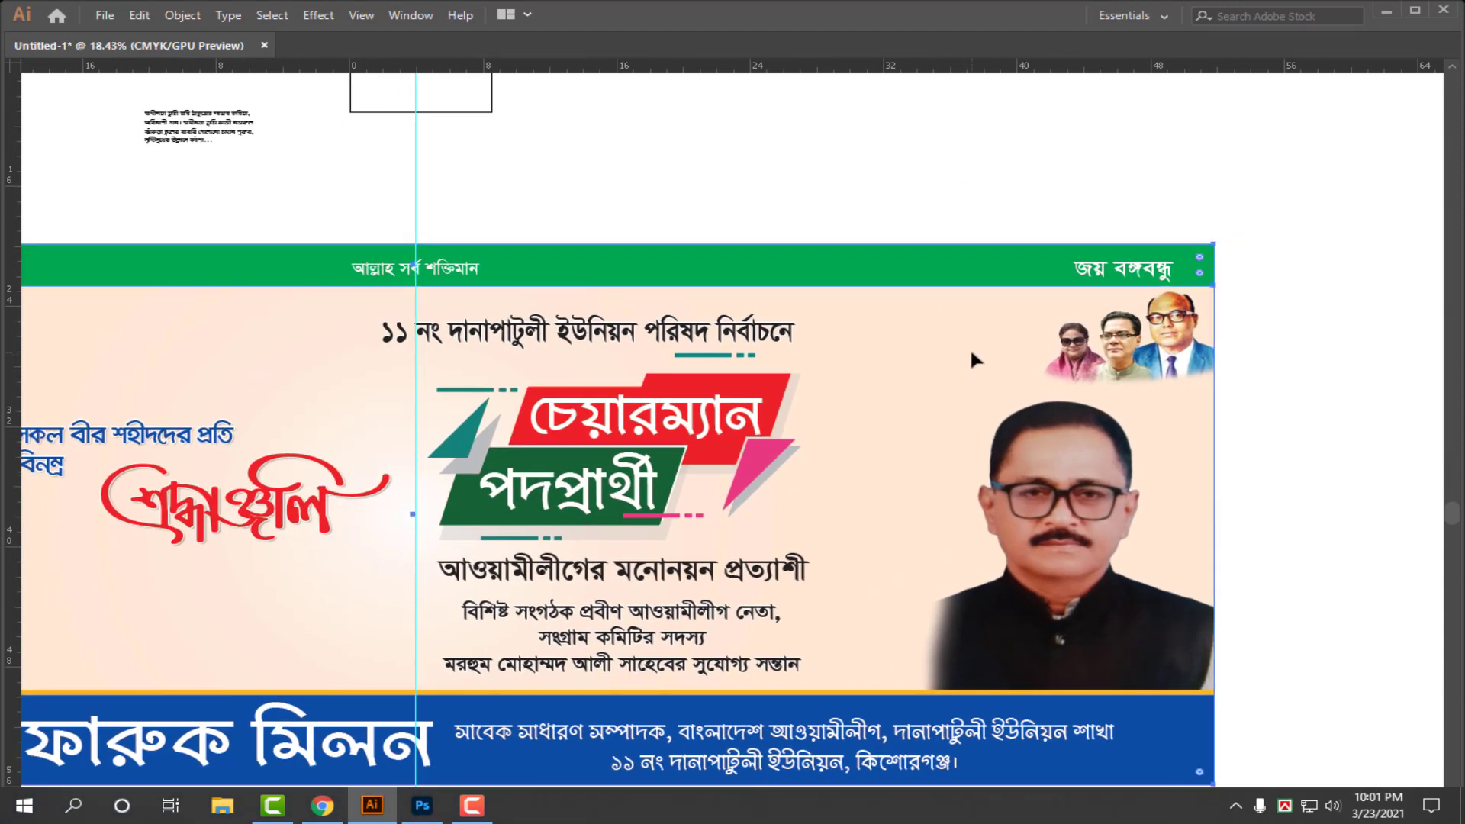
pyautogui.click(488, 667)
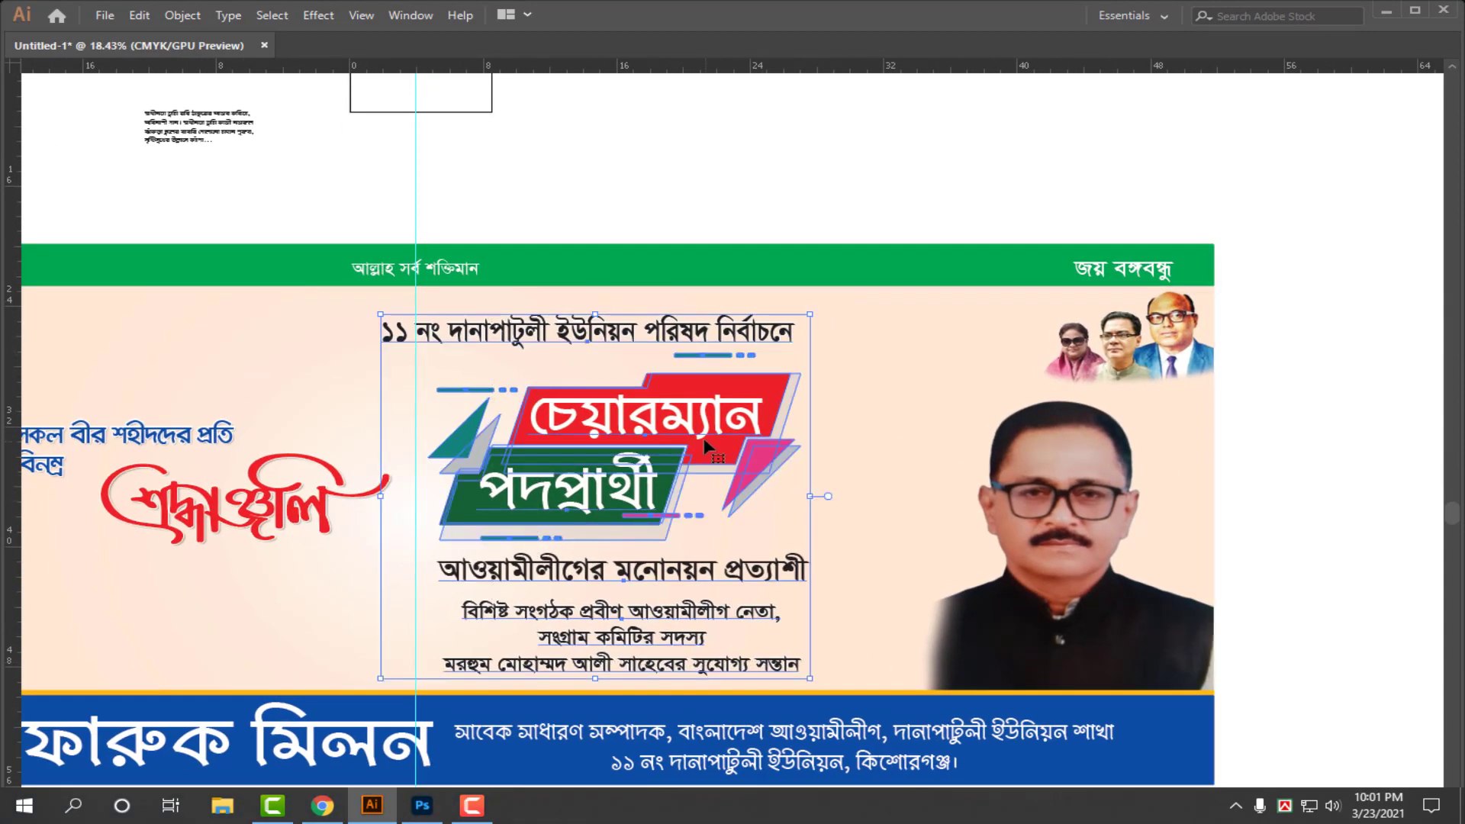
pyautogui.moveTo(761, 513); pyautogui.dragTo(317, 585)
# - Move the tribute text and red calligraphic word down to just above the blue footer, beside the chairman-candidate artwork
pyautogui.click(793, 545)
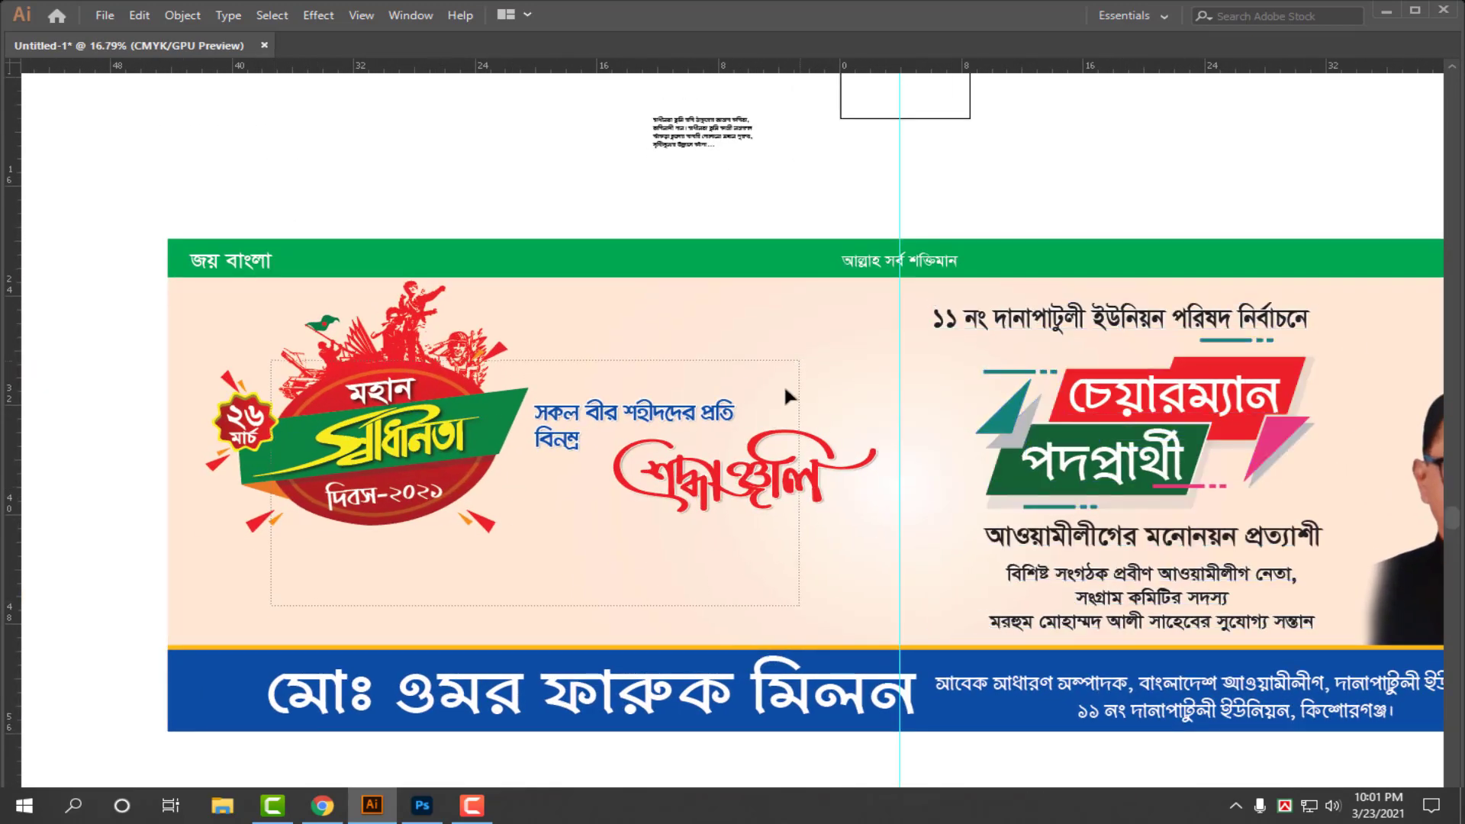
pyautogui.moveTo(786, 389); pyautogui.dragTo(788, 396)
pyautogui.moveTo(734, 355); pyautogui.dragTo(822, 586)
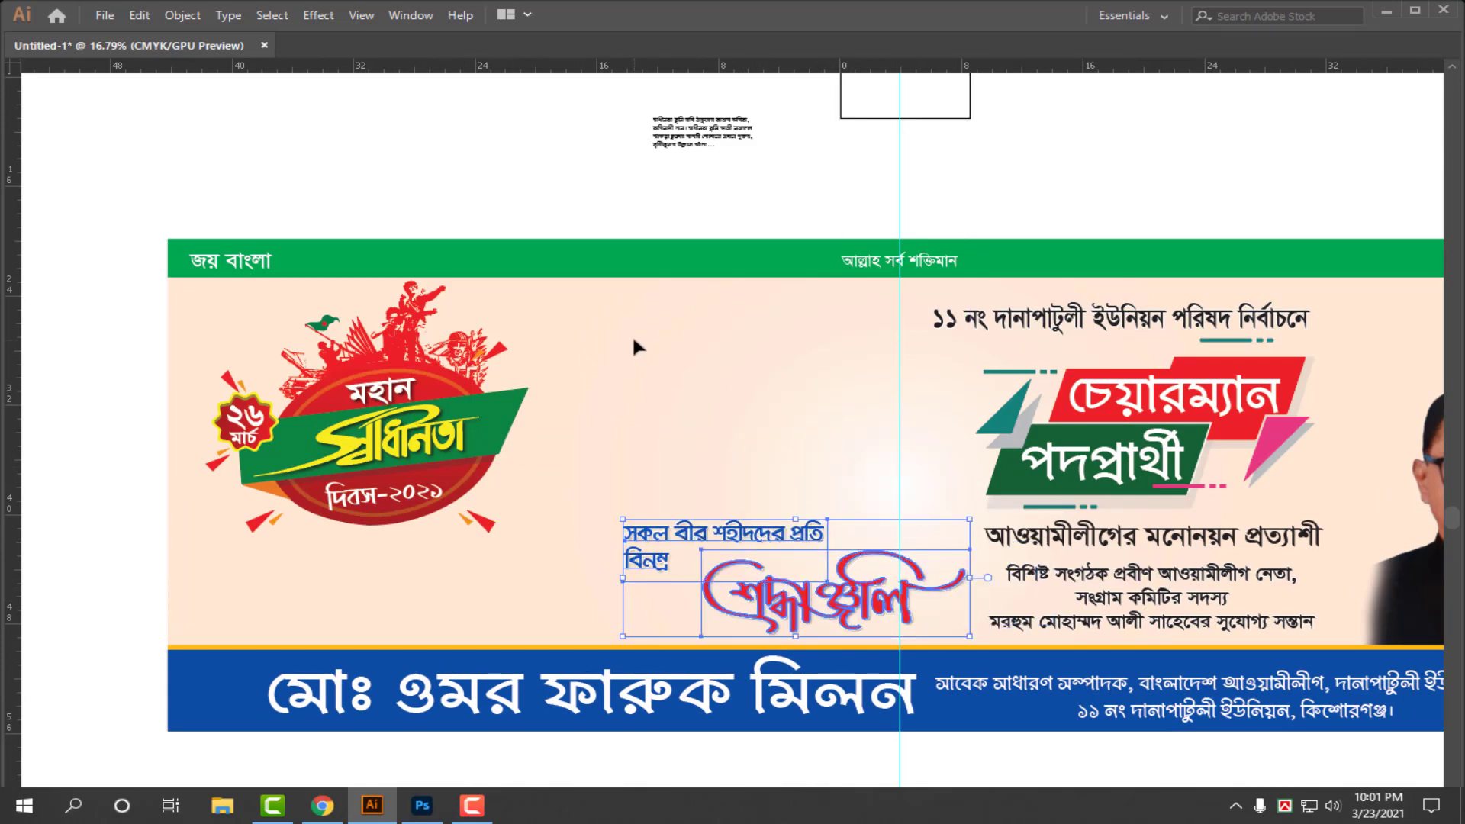
# - Move the Independence Day emblem directly above the tribute text and enlarge it slightly to fill the space under the green bar
pyautogui.click(389, 482)
pyautogui.moveTo(433, 458); pyautogui.dragTo(735, 456)
pyautogui.moveTo(506, 534); pyautogui.dragTo(554, 496)
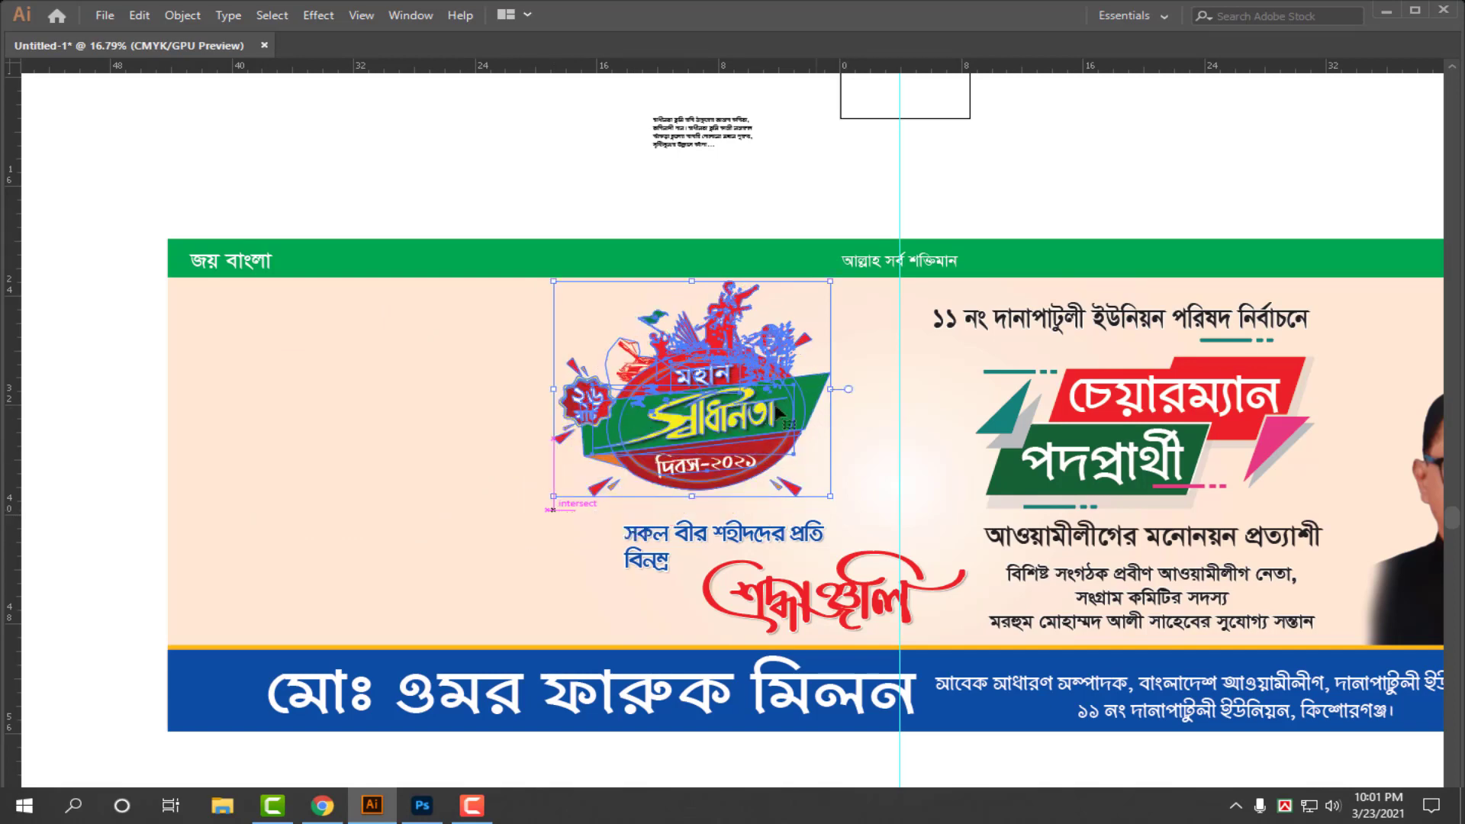
pyautogui.moveTo(723, 422)
pyautogui.mouseDown()
pyautogui.moveTo(801, 422)
pyautogui.moveTo(728, 441)
pyautogui.mouseUp()
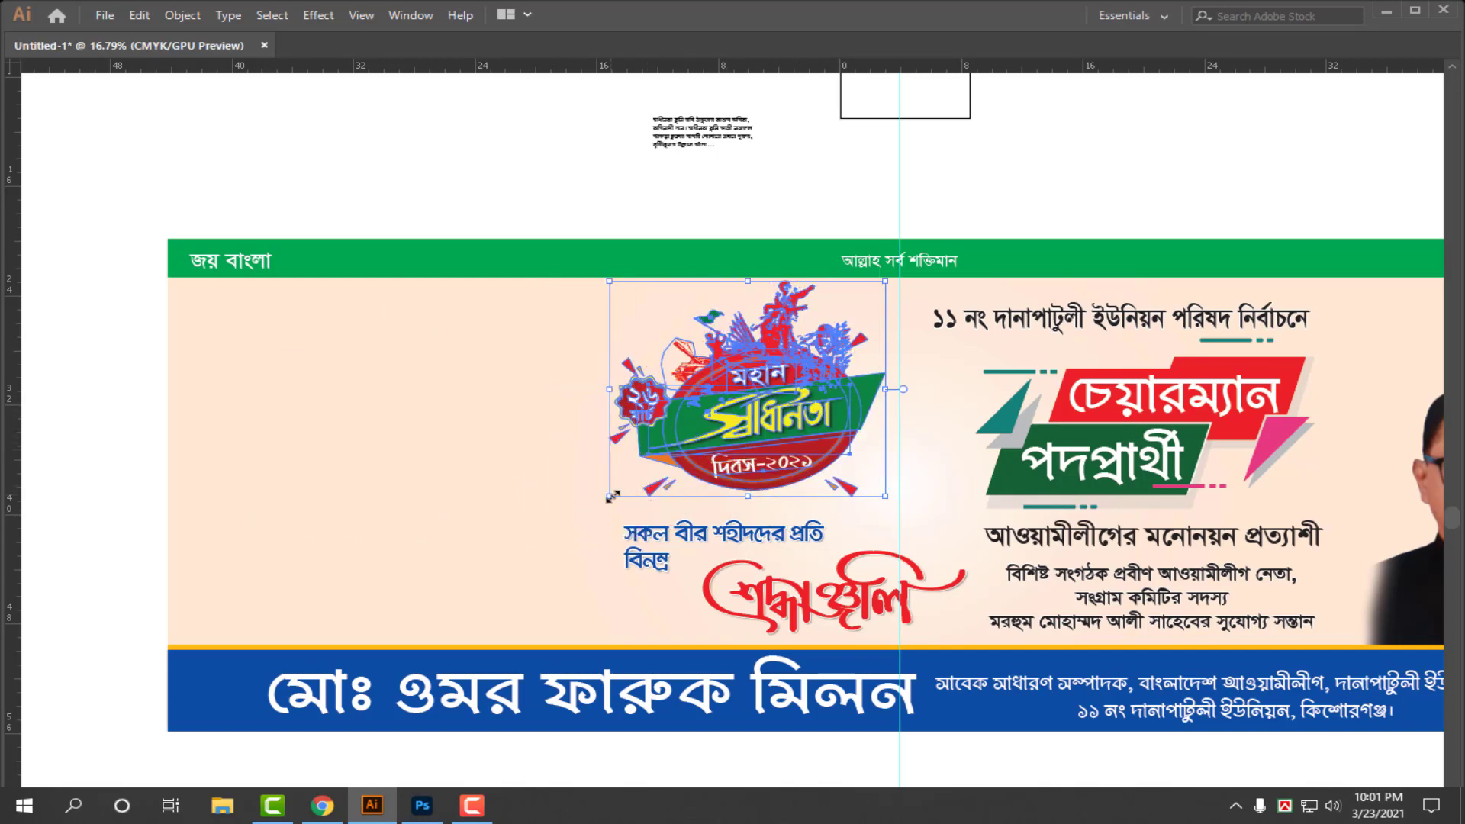
pyautogui.moveTo(618, 498); pyautogui.dragTo(593, 510)
pyautogui.moveTo(681, 560); pyautogui.dragTo(682, 559)
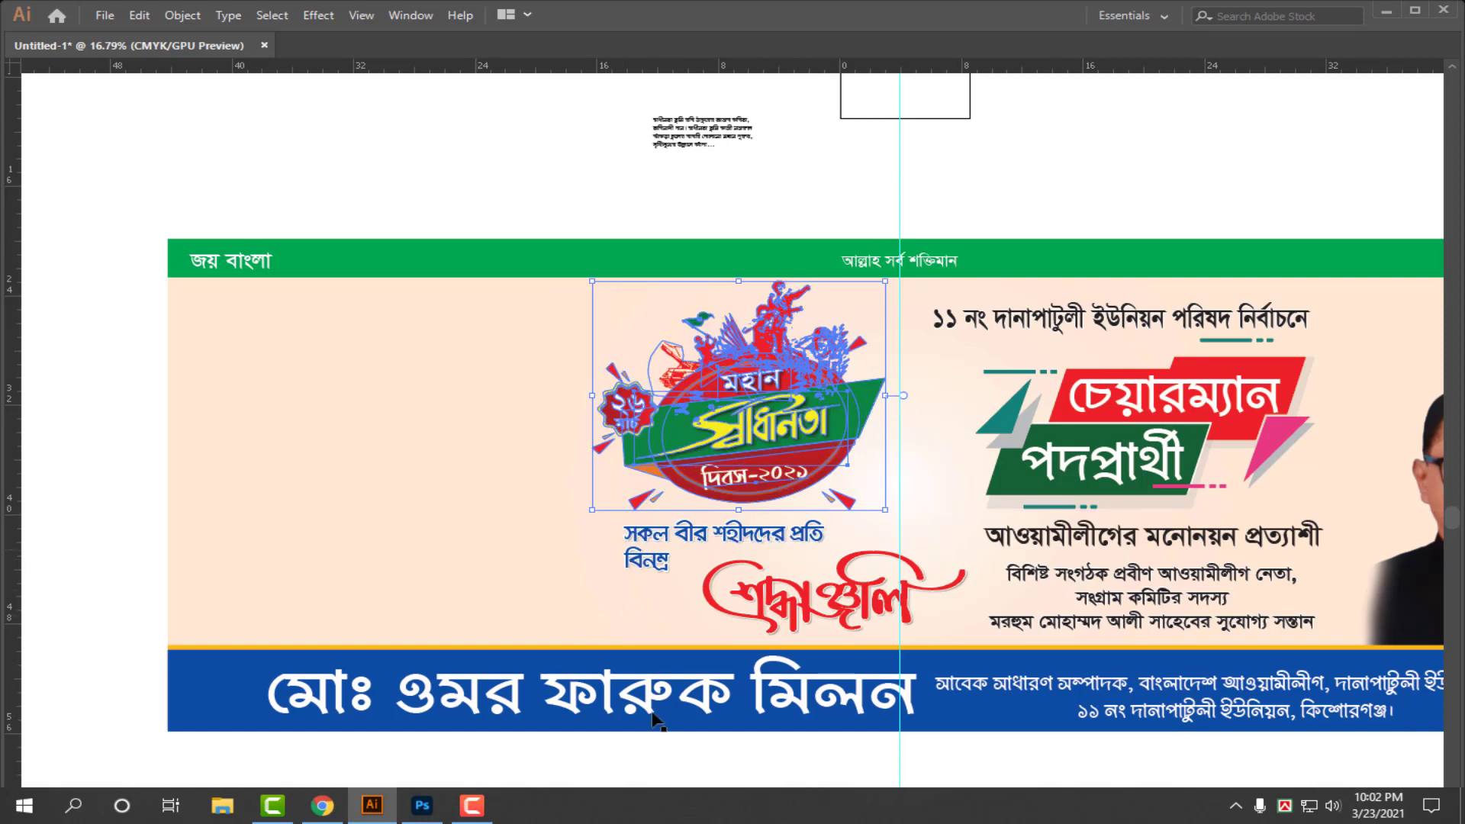
# - Set the midpoint of the banner background's radial gradient to 39.2%, widening its white centre
pyautogui.scroll(-3, 489, 450)
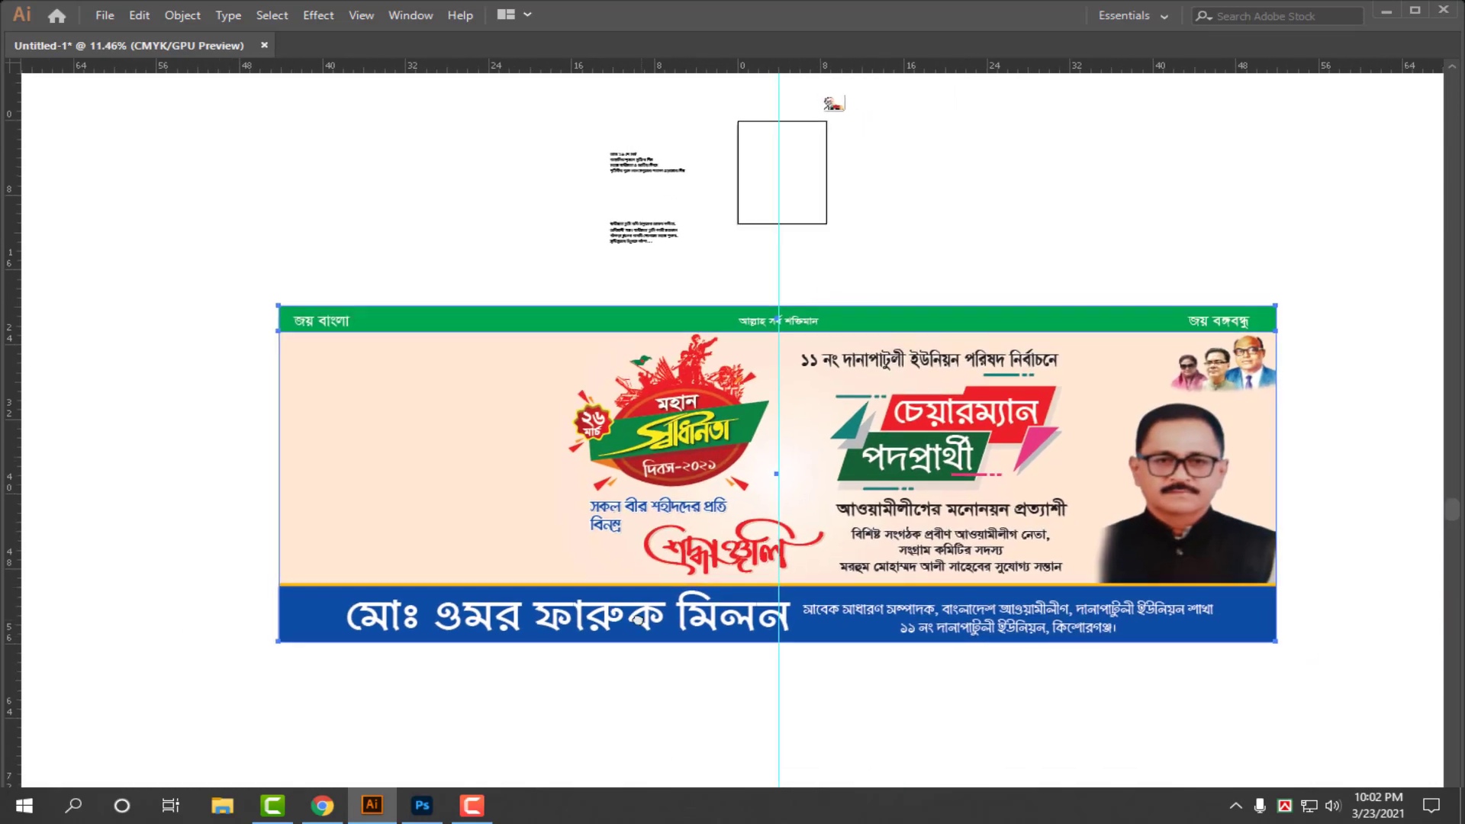
pyautogui.press('Tab')
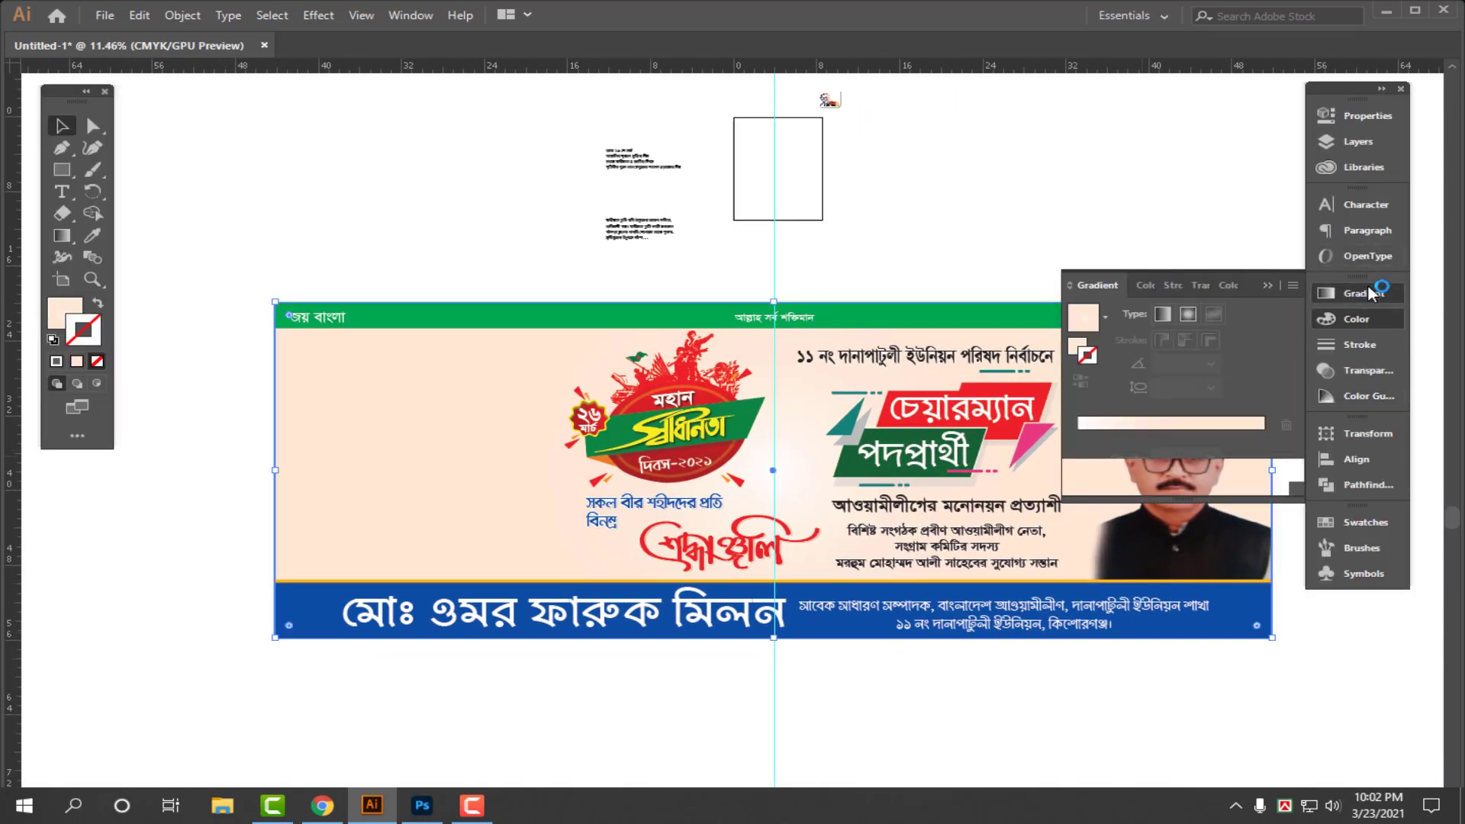
pyautogui.click(1366, 294)
pyautogui.click(1079, 350)
pyautogui.click(1083, 326)
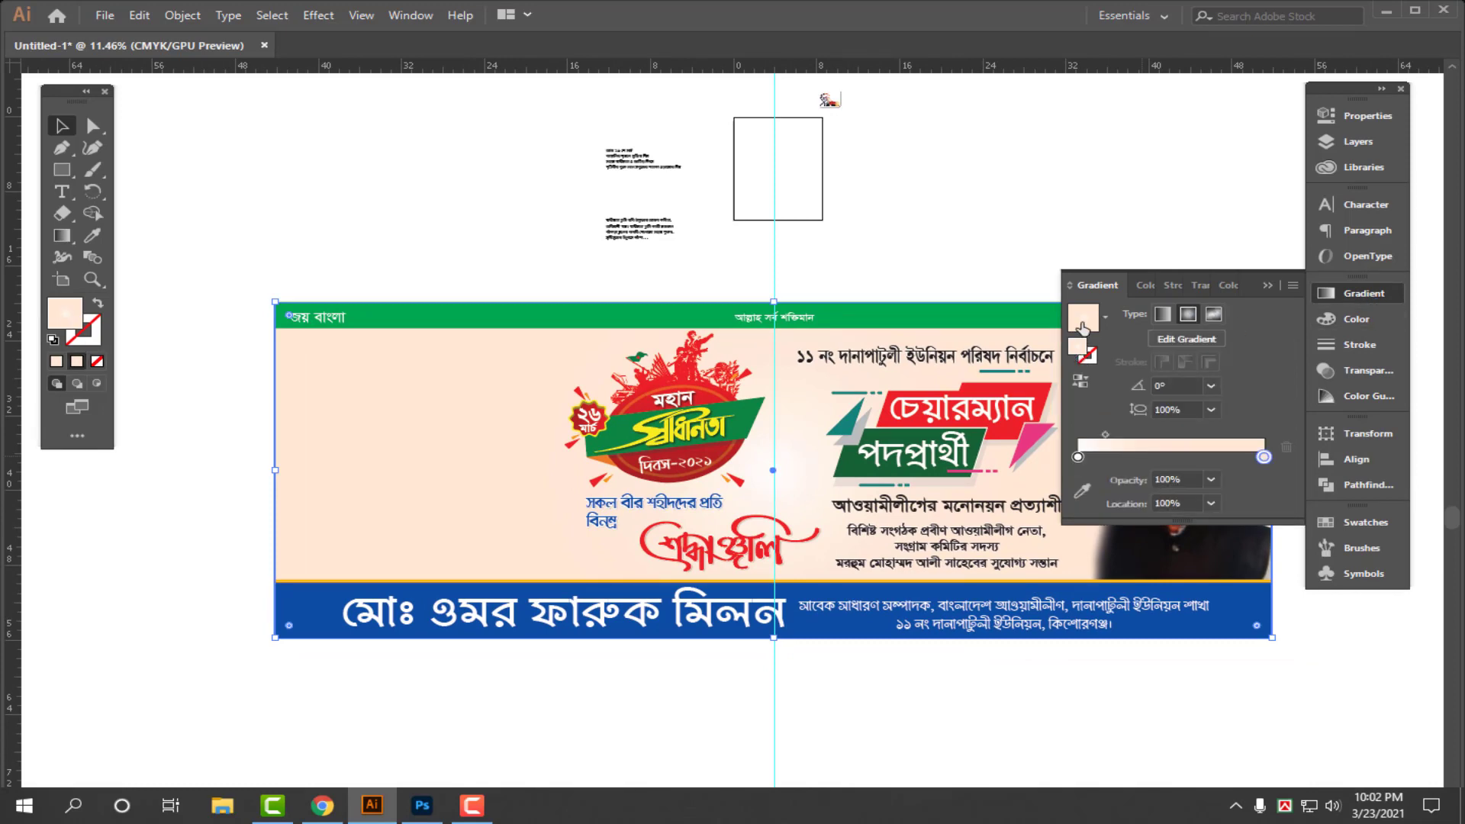
pyautogui.moveTo(1152, 438); pyautogui.dragTo(1152, 438)
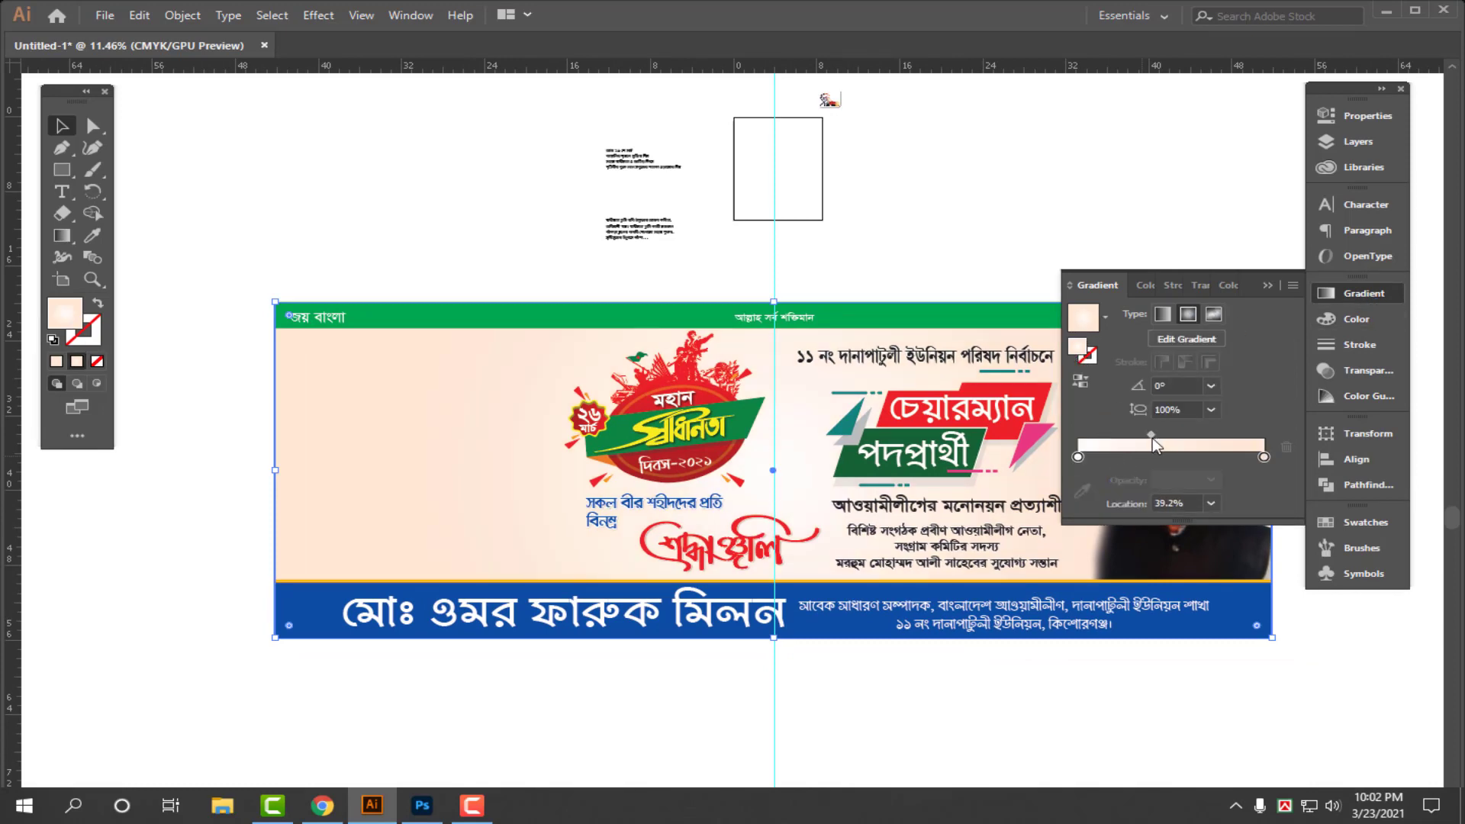
pyautogui.click(983, 232)
pyautogui.scroll(-2, 938, 239)
pyautogui.moveTo(794, 332); pyautogui.dragTo(642, 366)
pyautogui.scroll(1, 641, 366)
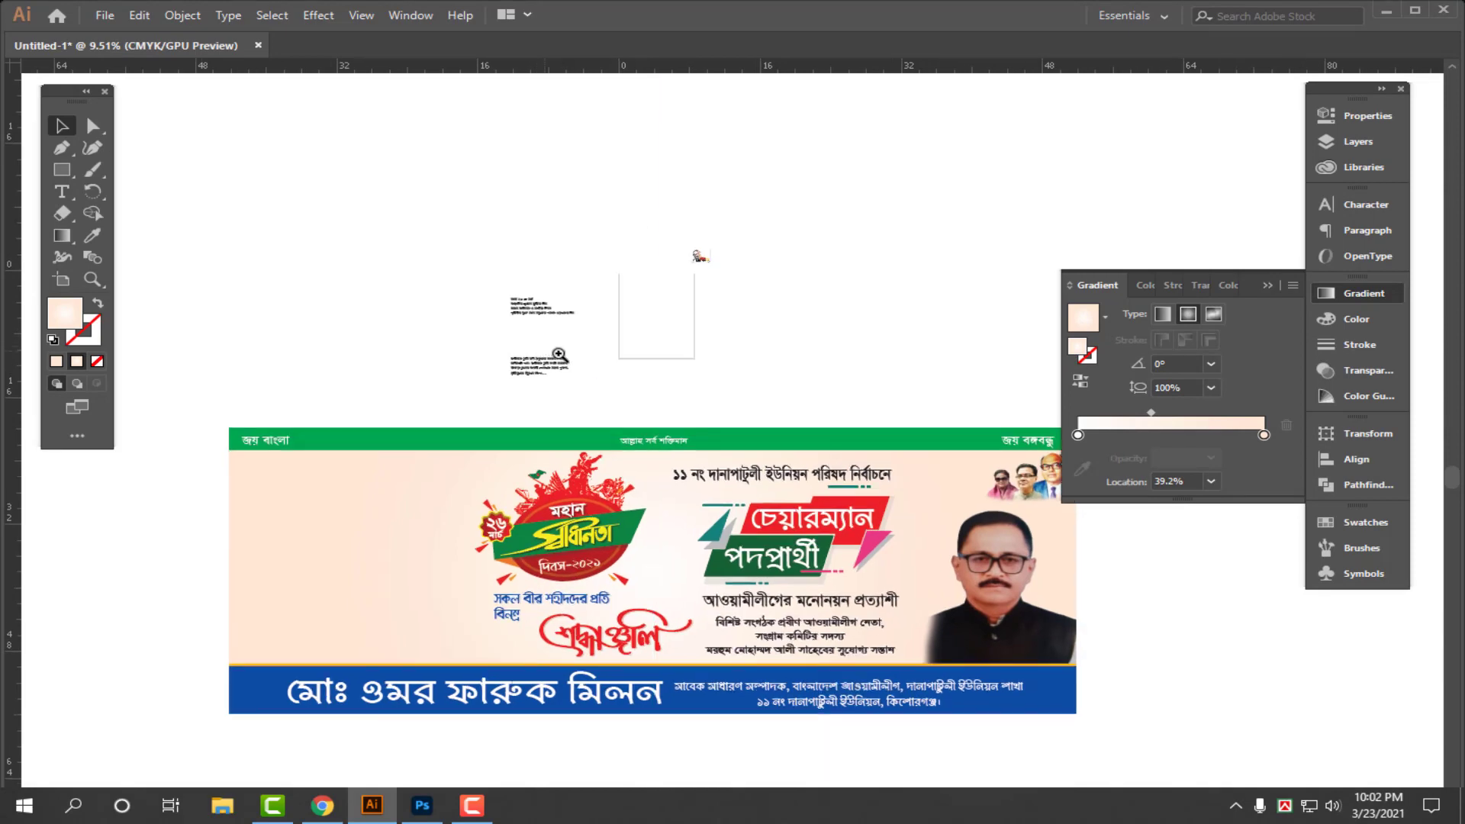
pyautogui.scroll(-1, 908, 300)
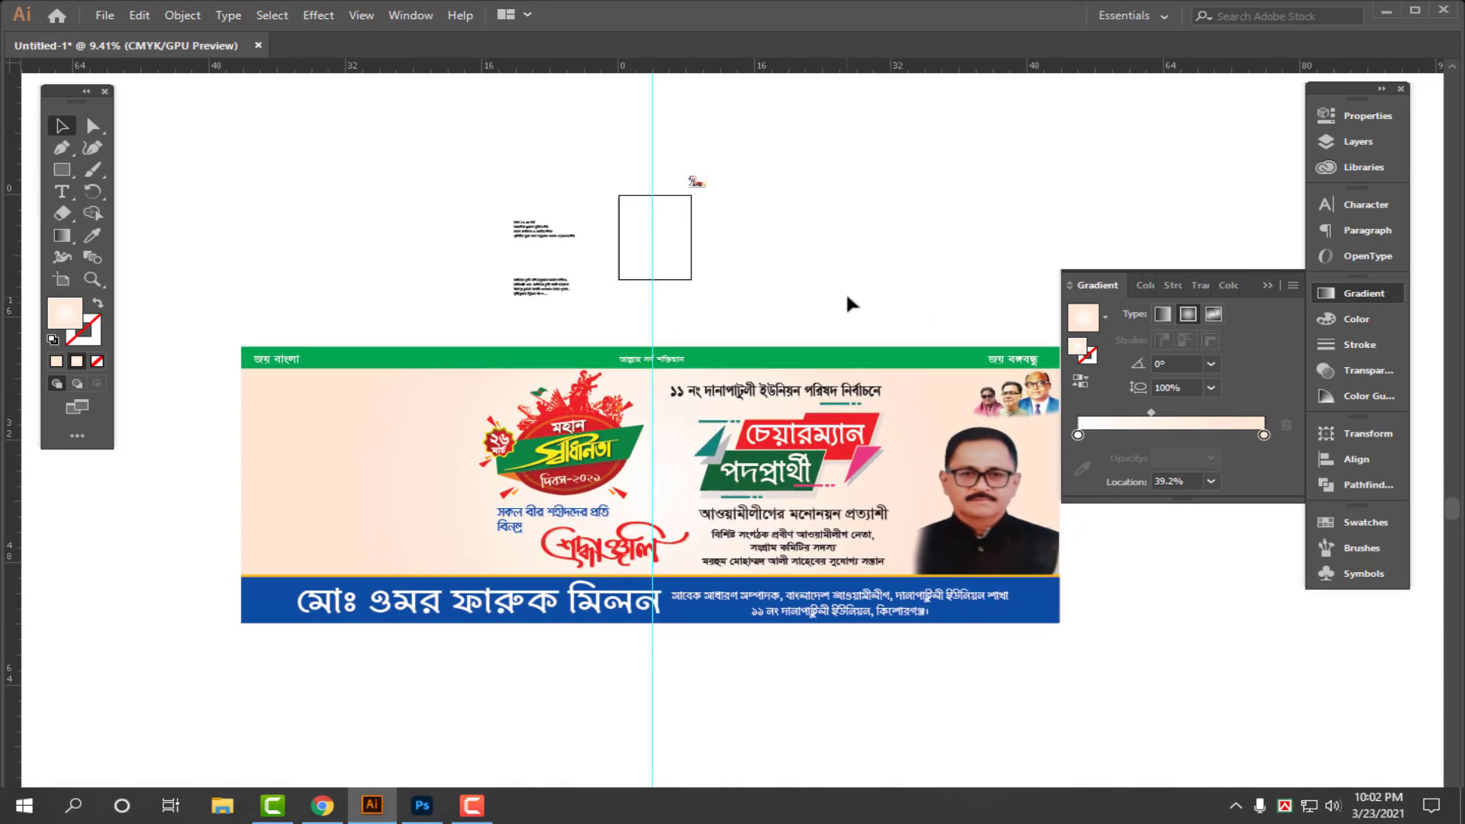
# - Open the colour Bangabandhu.png portrait from the All Design > Political > Awami League > Sheikh Hasina folder on drive E
pyautogui.hotkey('ctrl', 'o')
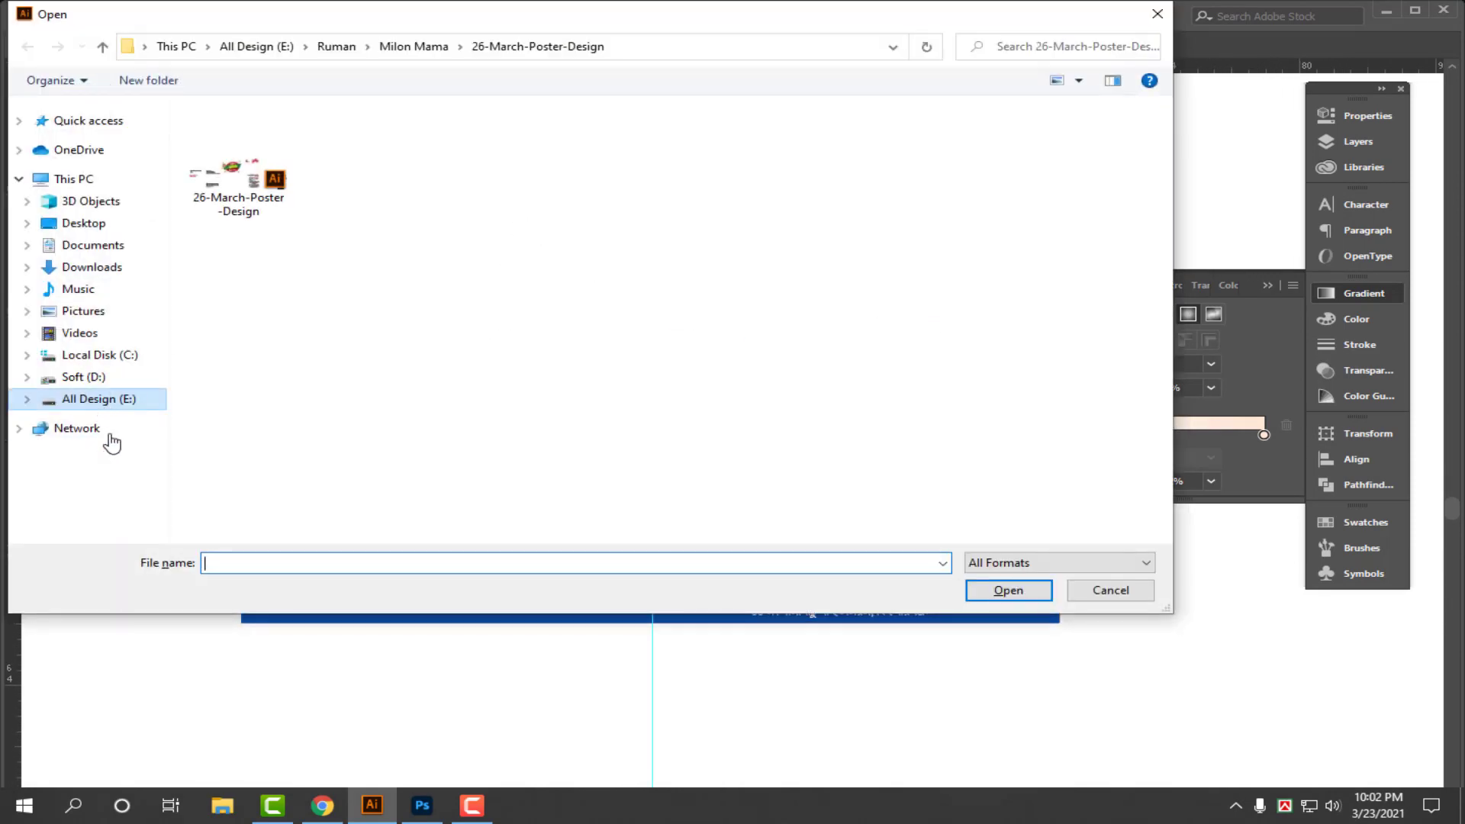
pyautogui.click(96, 398)
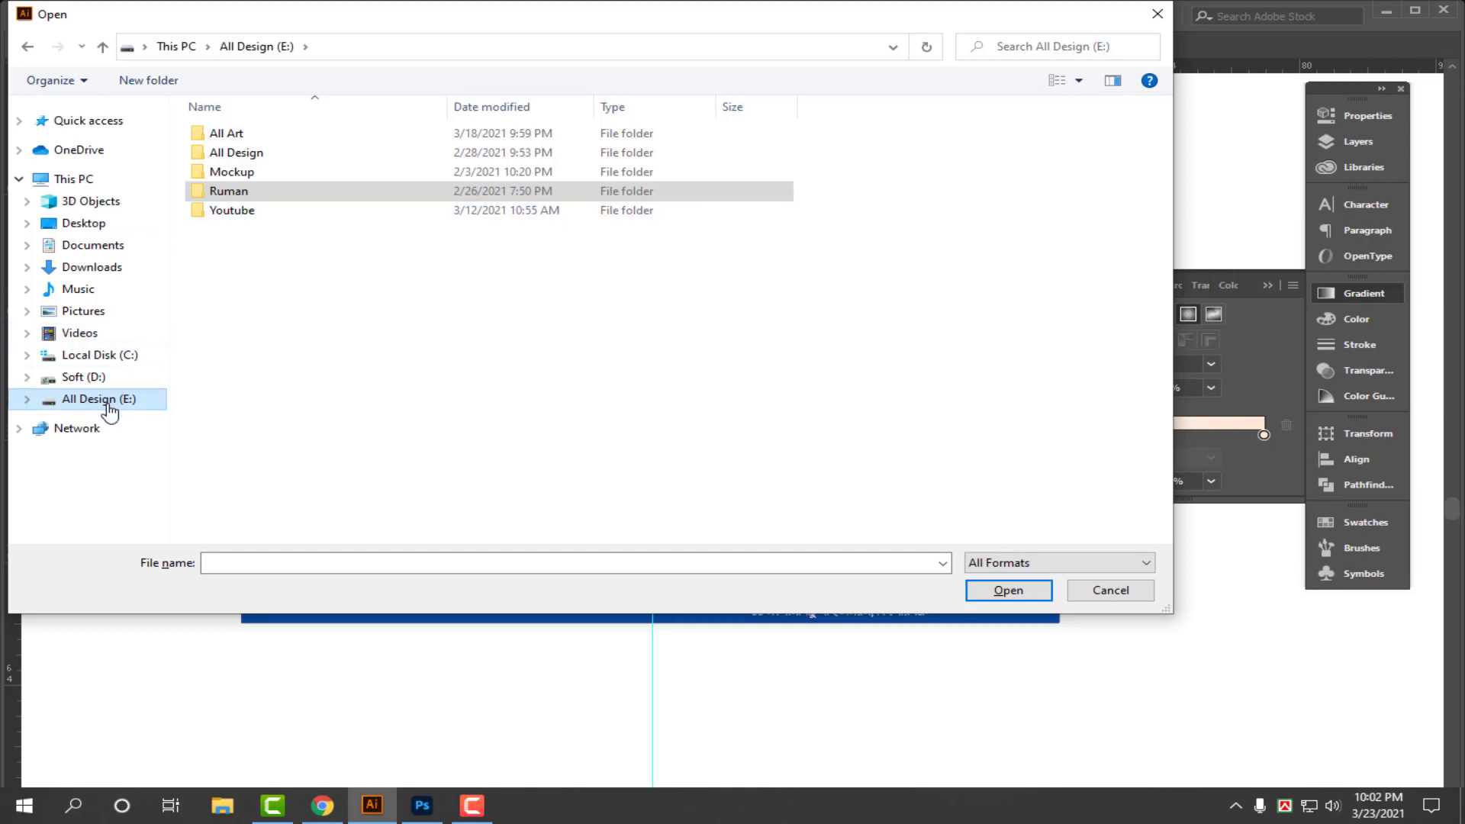
pyautogui.doubleClick(237, 153)
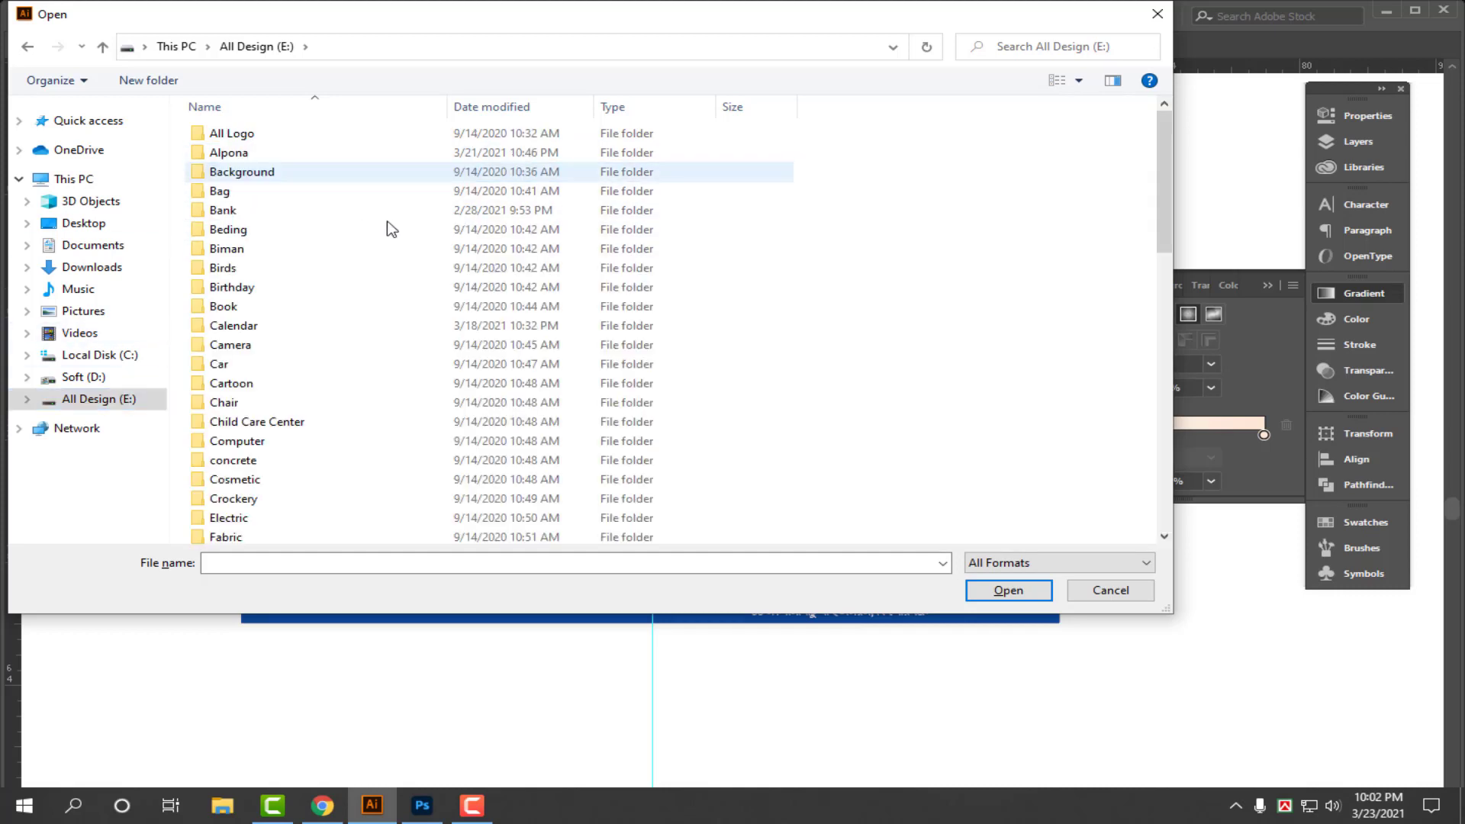
pyautogui.scroll(-10, 270, 199)
pyautogui.doubleClick(270, 201)
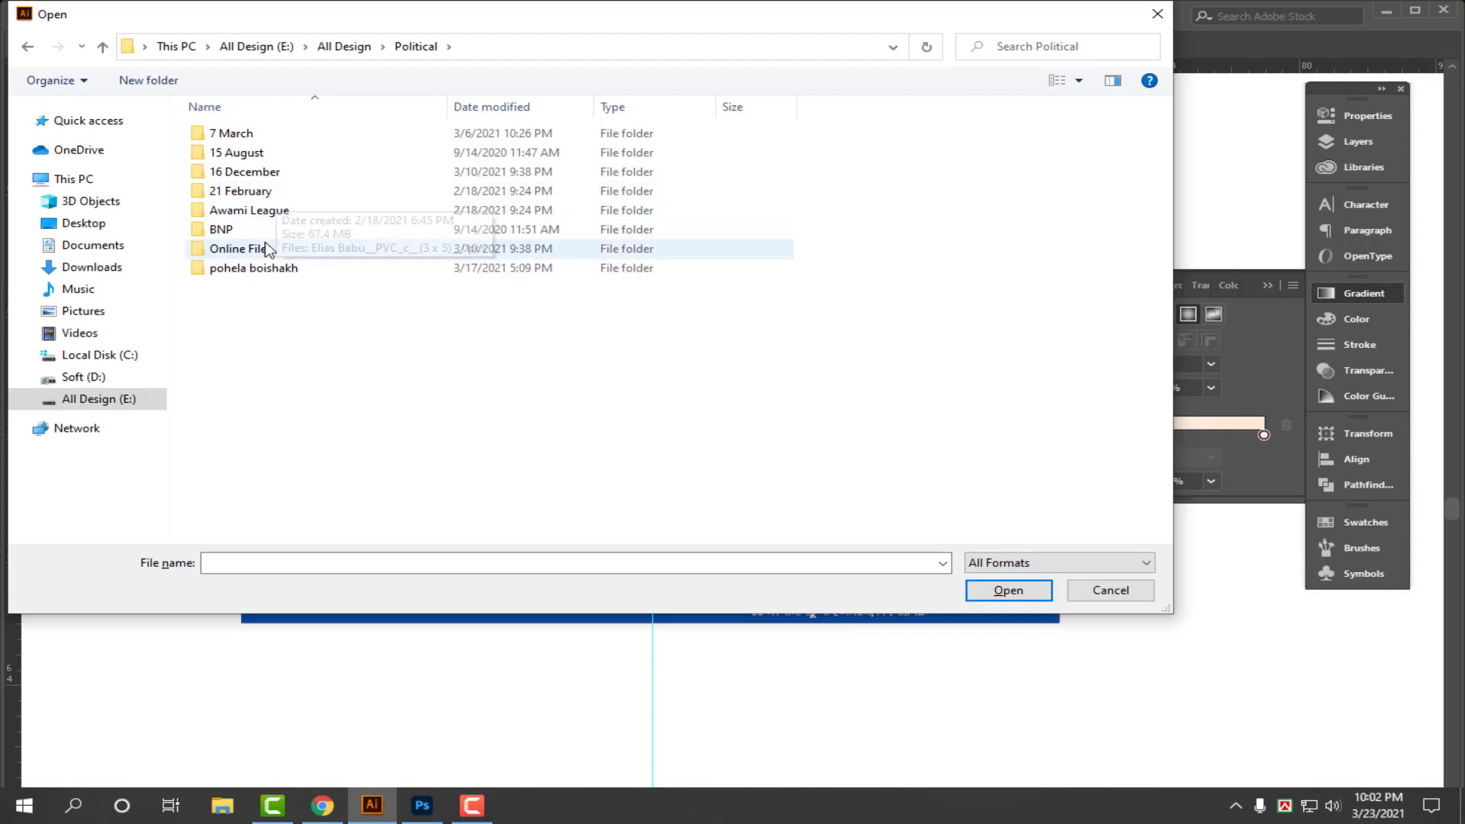
pyautogui.doubleClick(259, 210)
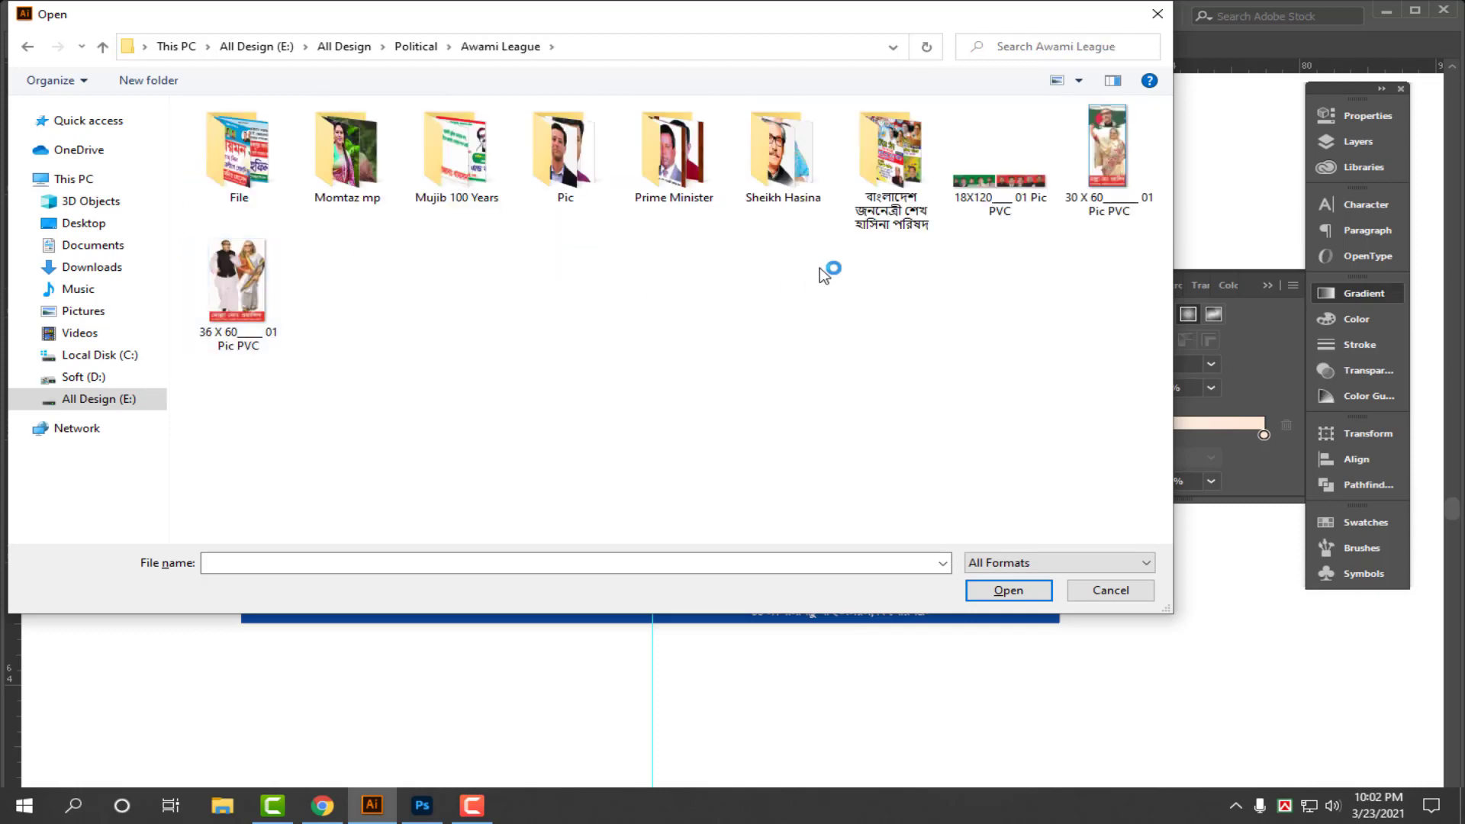
pyautogui.doubleClick(832, 212)
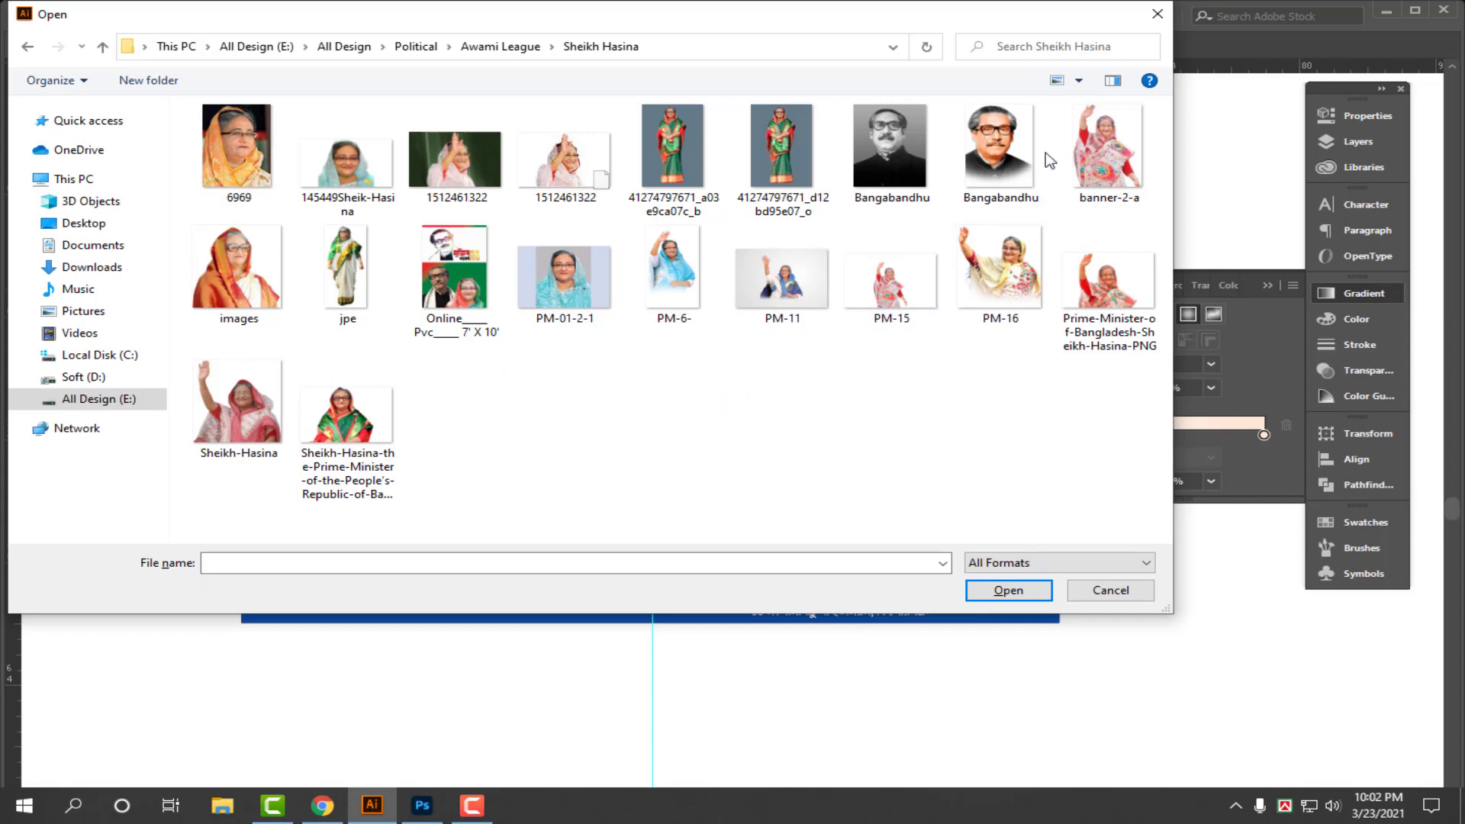
pyautogui.doubleClick(999, 149)
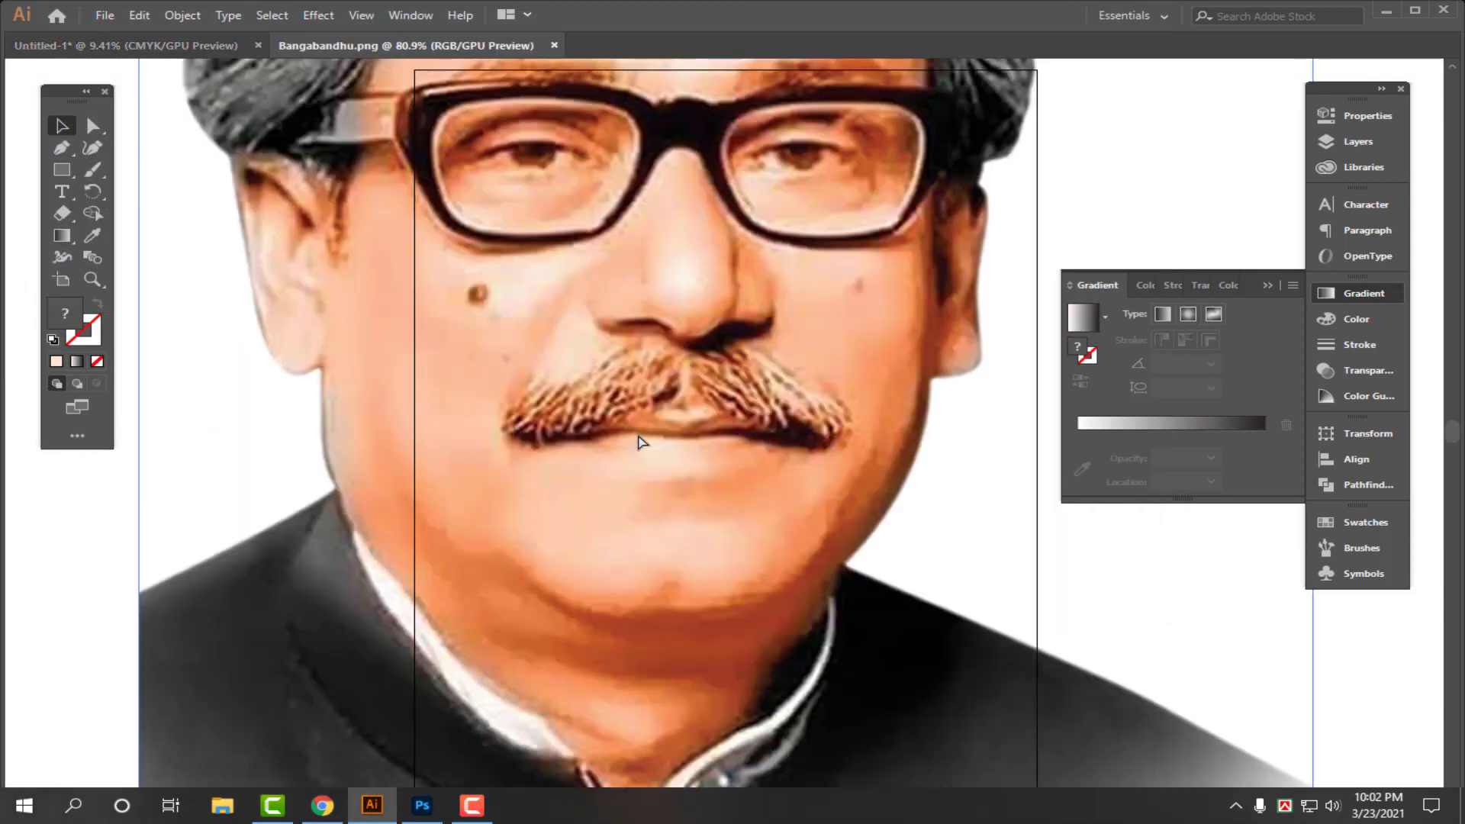
# - Transfer the opened Bangabandhu portrait into the banner, close its document, and place the portrait at the banner's left end beneath the green bar
pyautogui.press('Delete')
pyautogui.hotkey('ctrl', 'w')
pyautogui.click(812, 447)
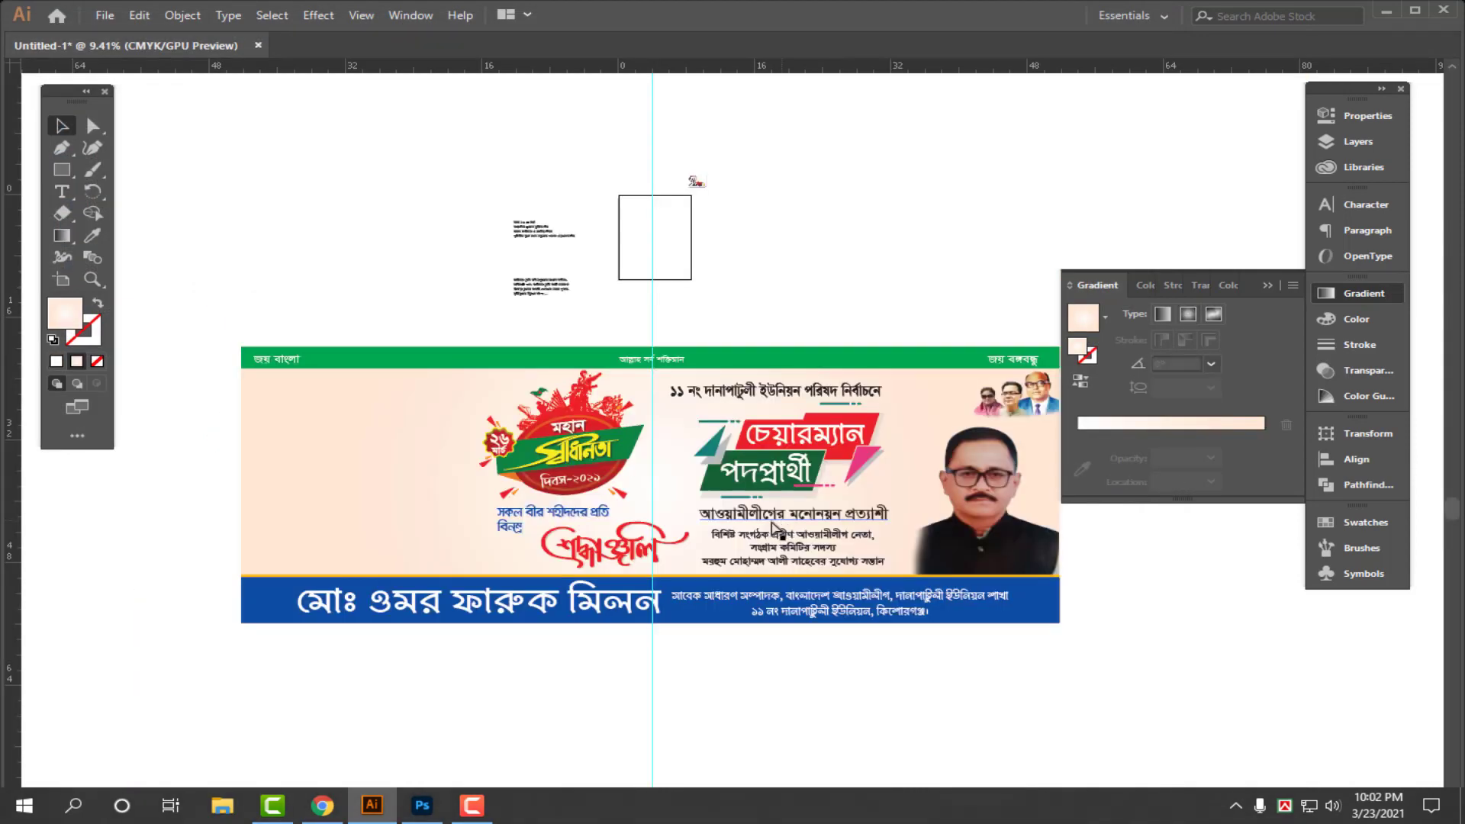
pyautogui.hotkey('ctrl', 'v')
pyautogui.moveTo(779, 459); pyautogui.dragTo(296, 396)
pyautogui.click(540, 531)
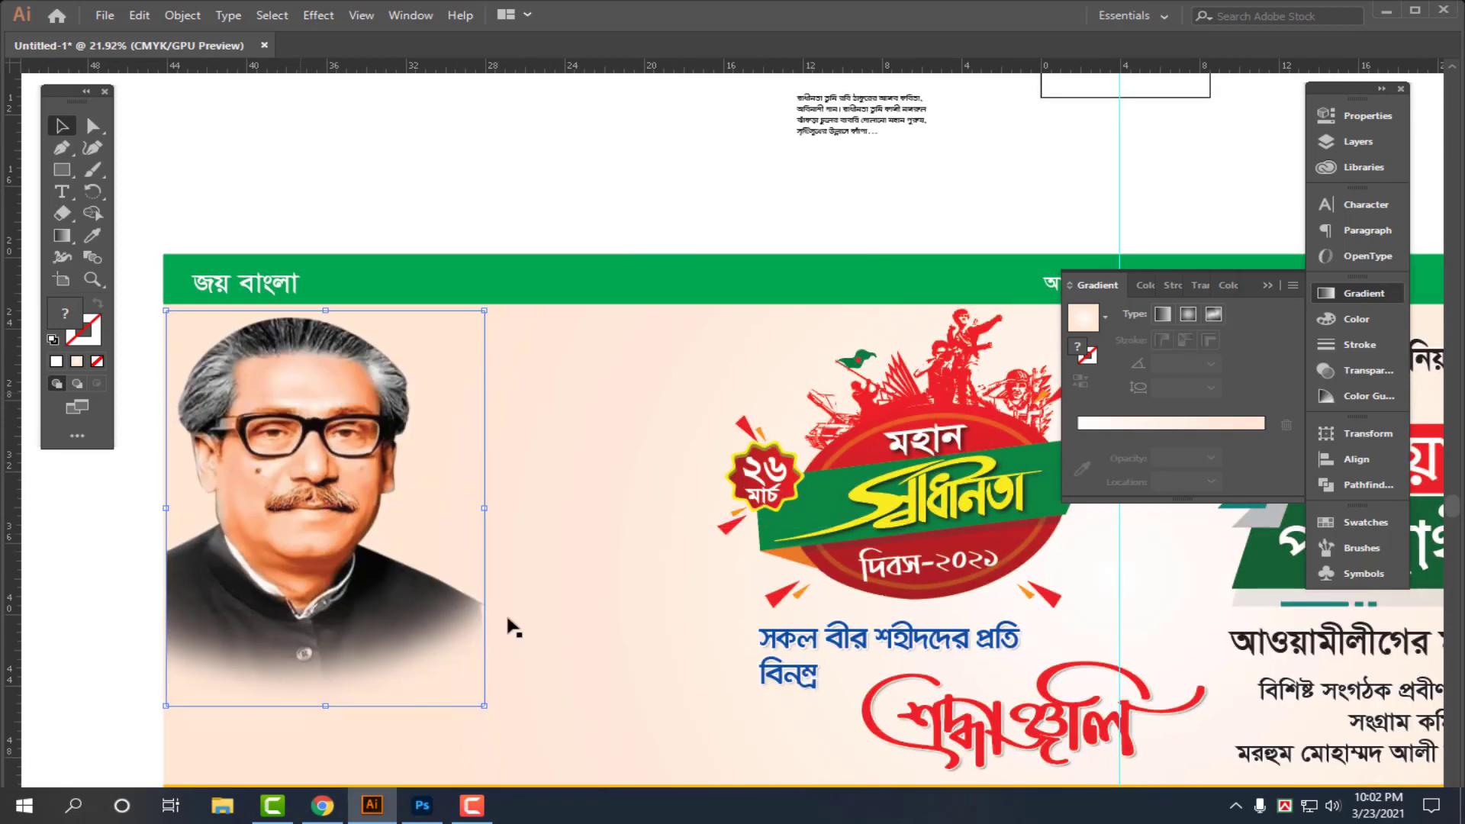
# - Nudge the Bangabandhu portrait flush with the banner's left edge
pyautogui.scroll(3, 157, 549)
pyautogui.moveTo(351, 630); pyautogui.dragTo(345, 629)
pyautogui.scroll(-5, 499, 540)
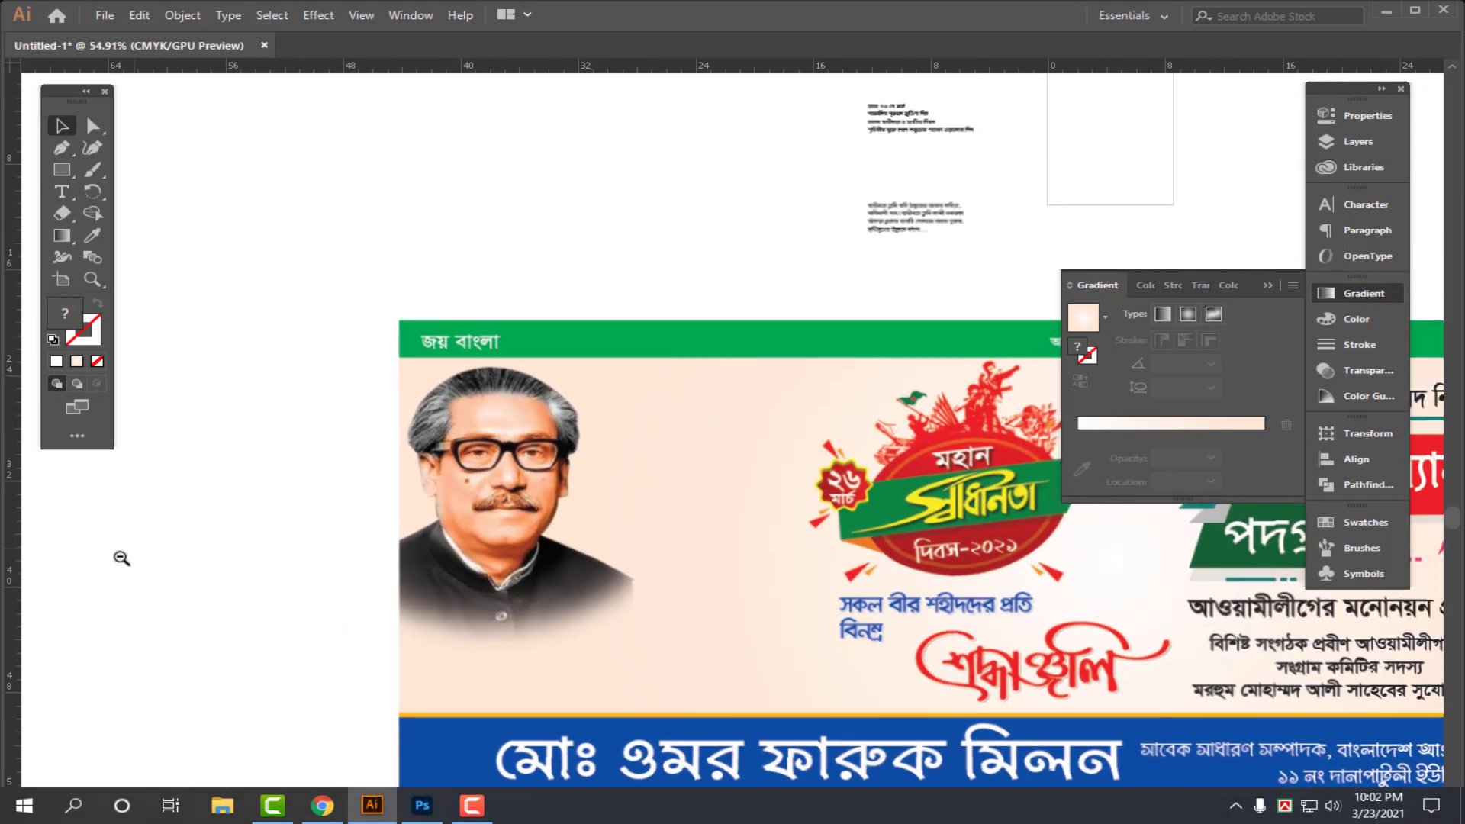
pyautogui.moveTo(549, 654); pyautogui.dragTo(432, 599)
pyautogui.click(561, 242)
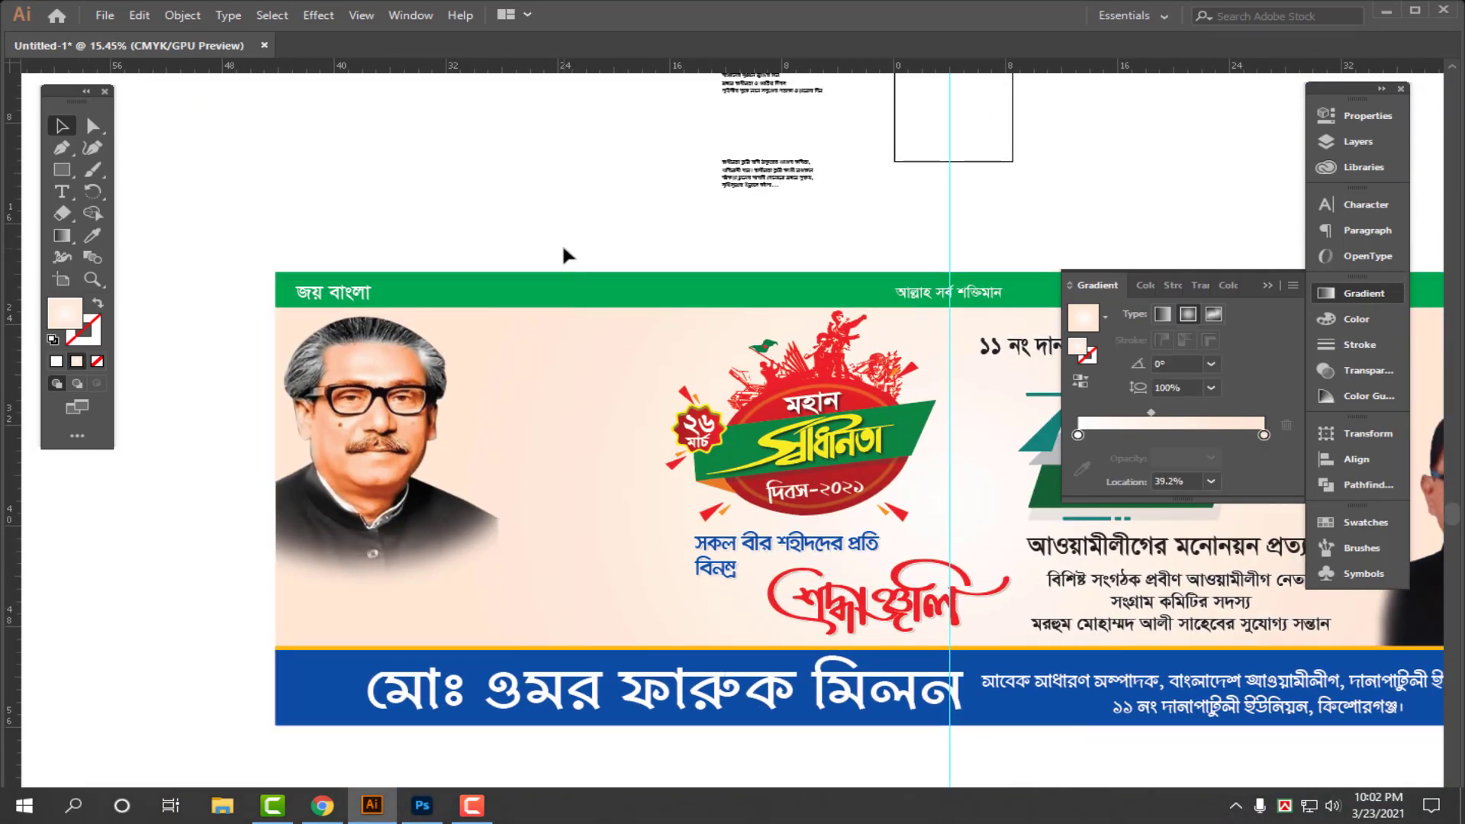
# - Open the PM-6- portrait of Sheikh Hasina from the Sheikh Hasina folder
pyautogui.hotkey('ctrl', 'o')
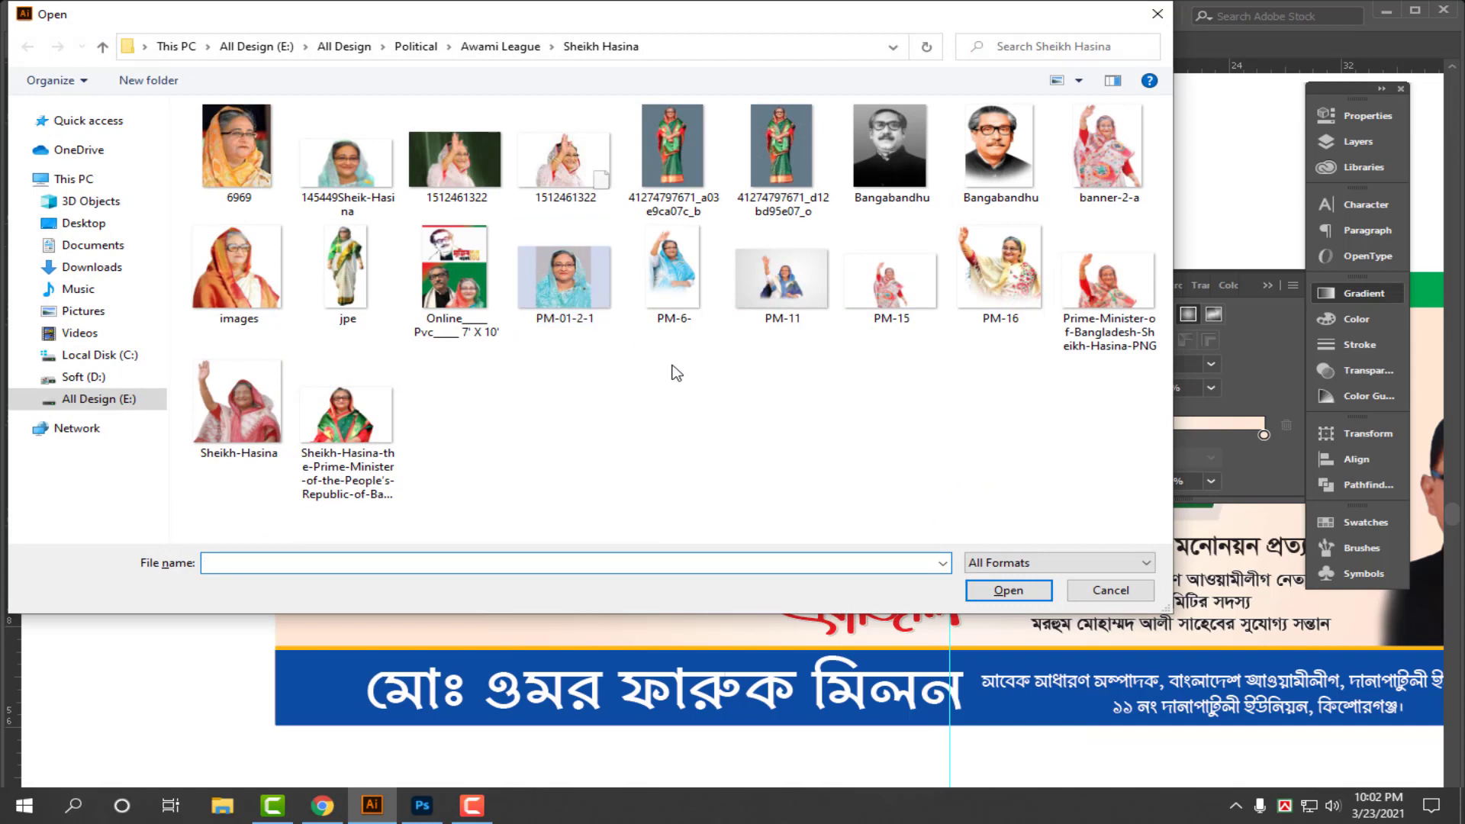
pyautogui.click(662, 295)
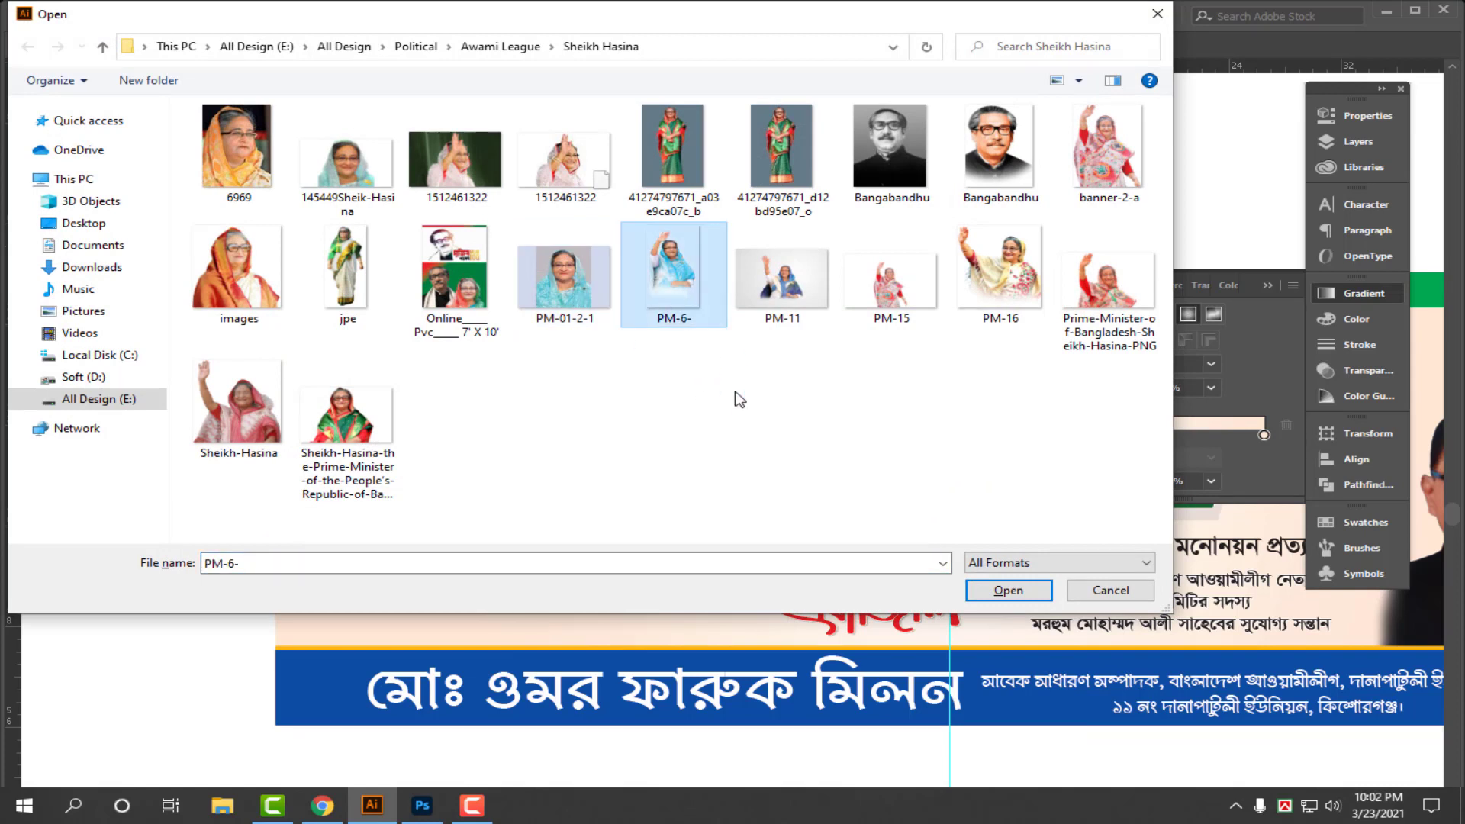
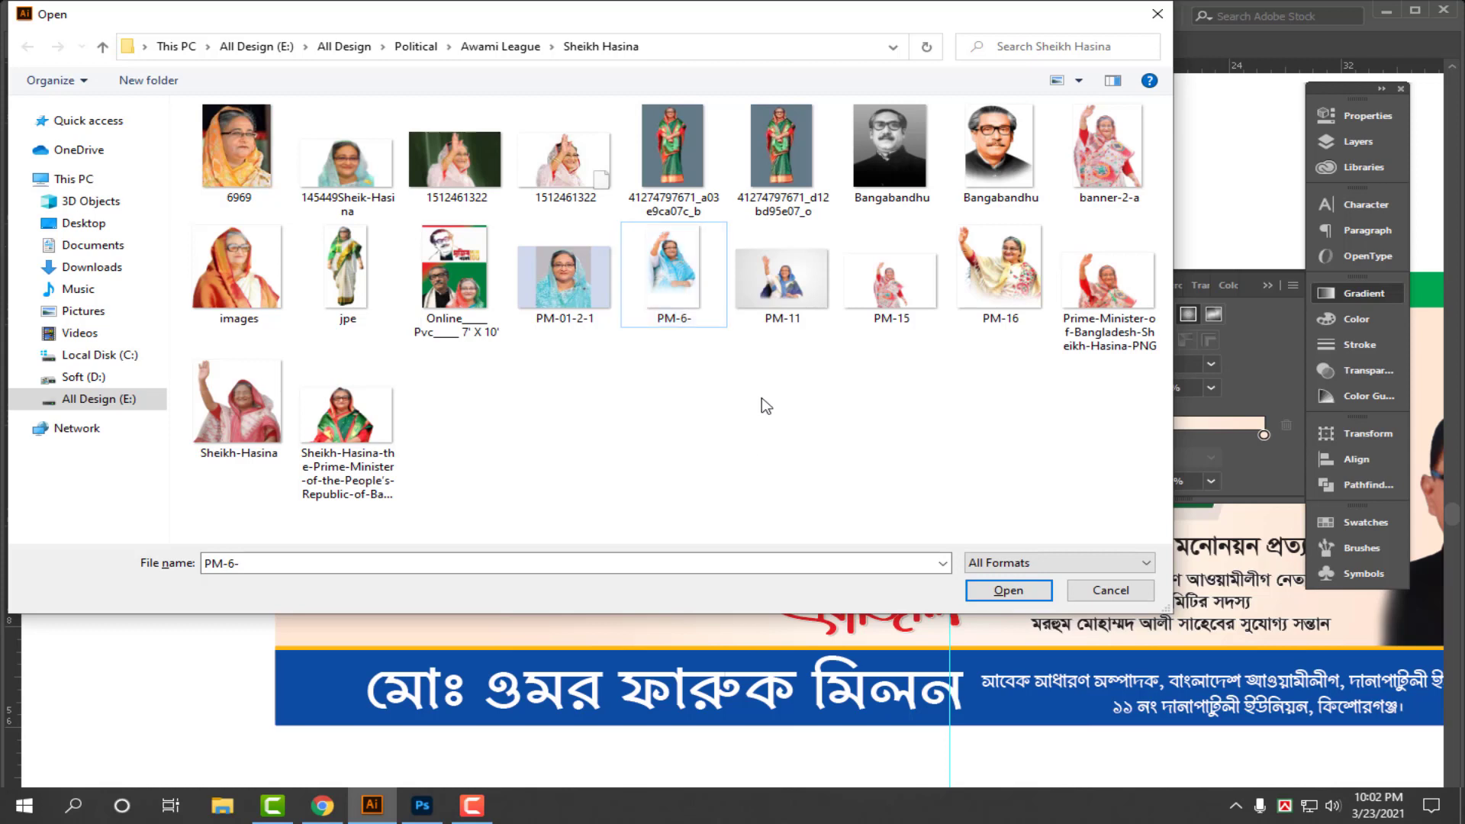
pyautogui.doubleClick(675, 282)
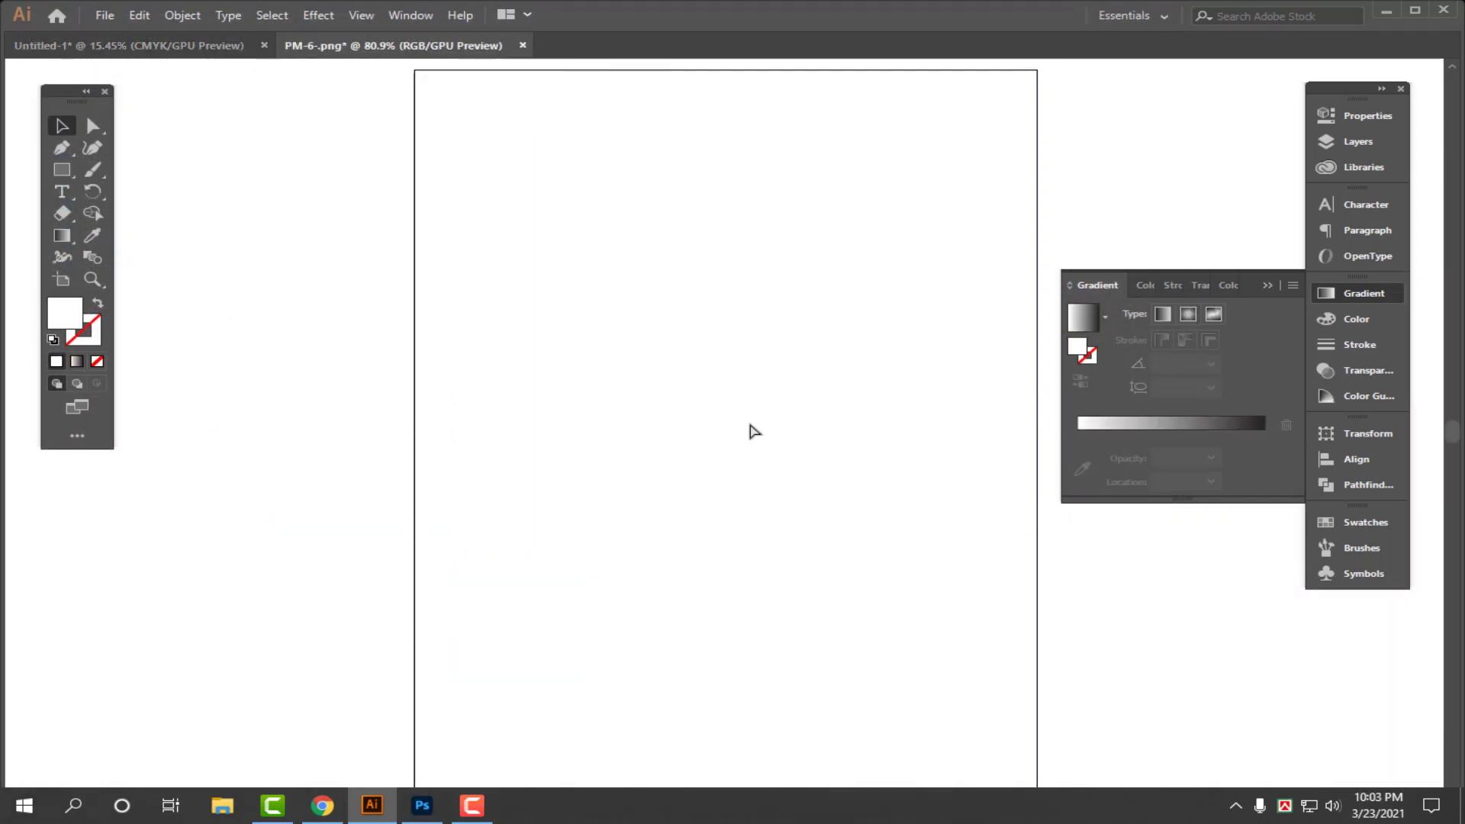
# - Transfer the opened Sheikh Hasina portrait into the banner, closing its document unsaved, and enlarge it between the Bangabandhu portrait and the emblem
pyautogui.hotkey('ctrl', 'w')
pyautogui.click(813, 451)
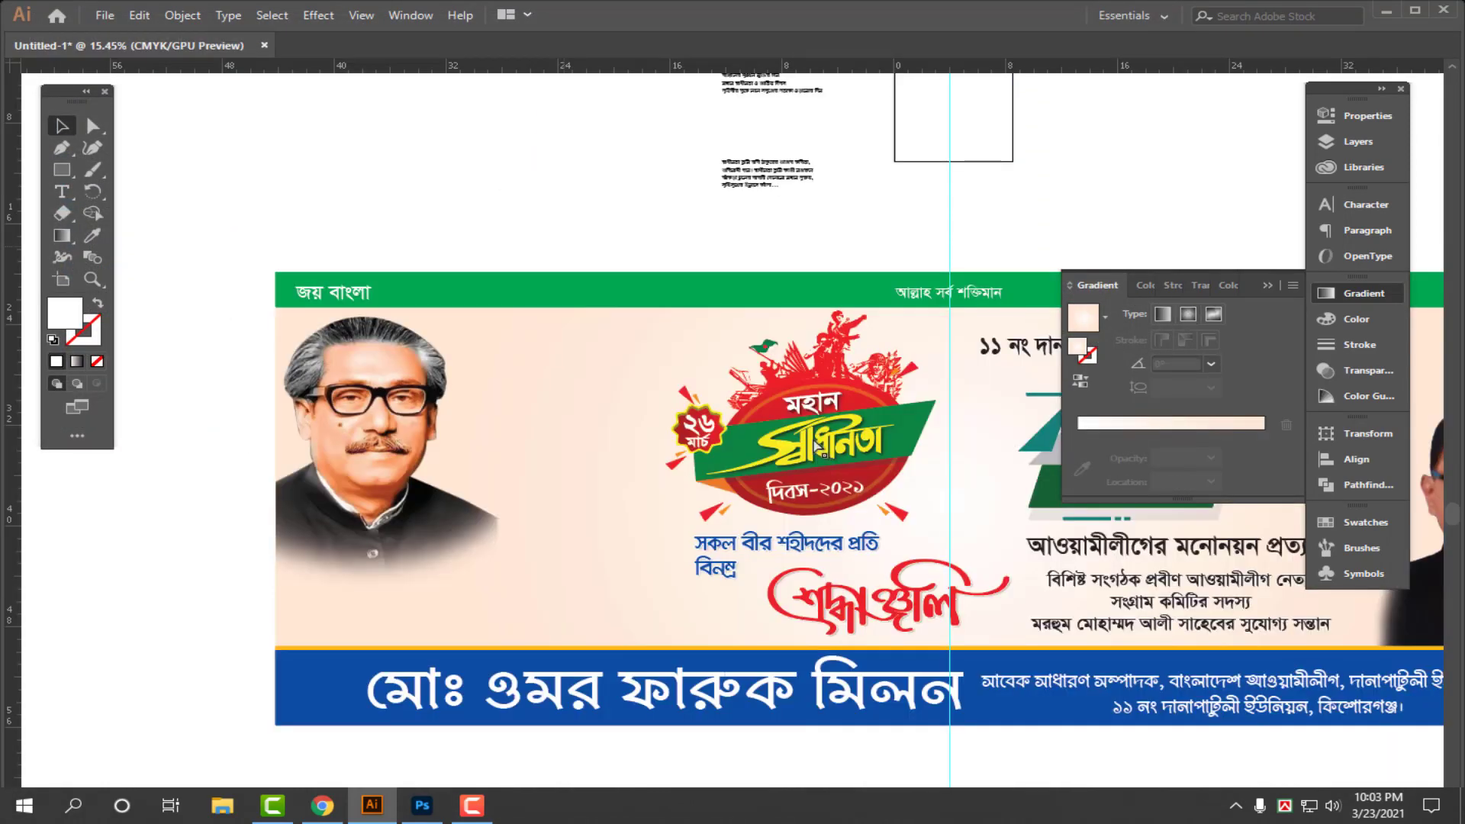
pyautogui.hotkey('ctrl', 'v')
pyautogui.moveTo(767, 418); pyautogui.dragTo(602, 397)
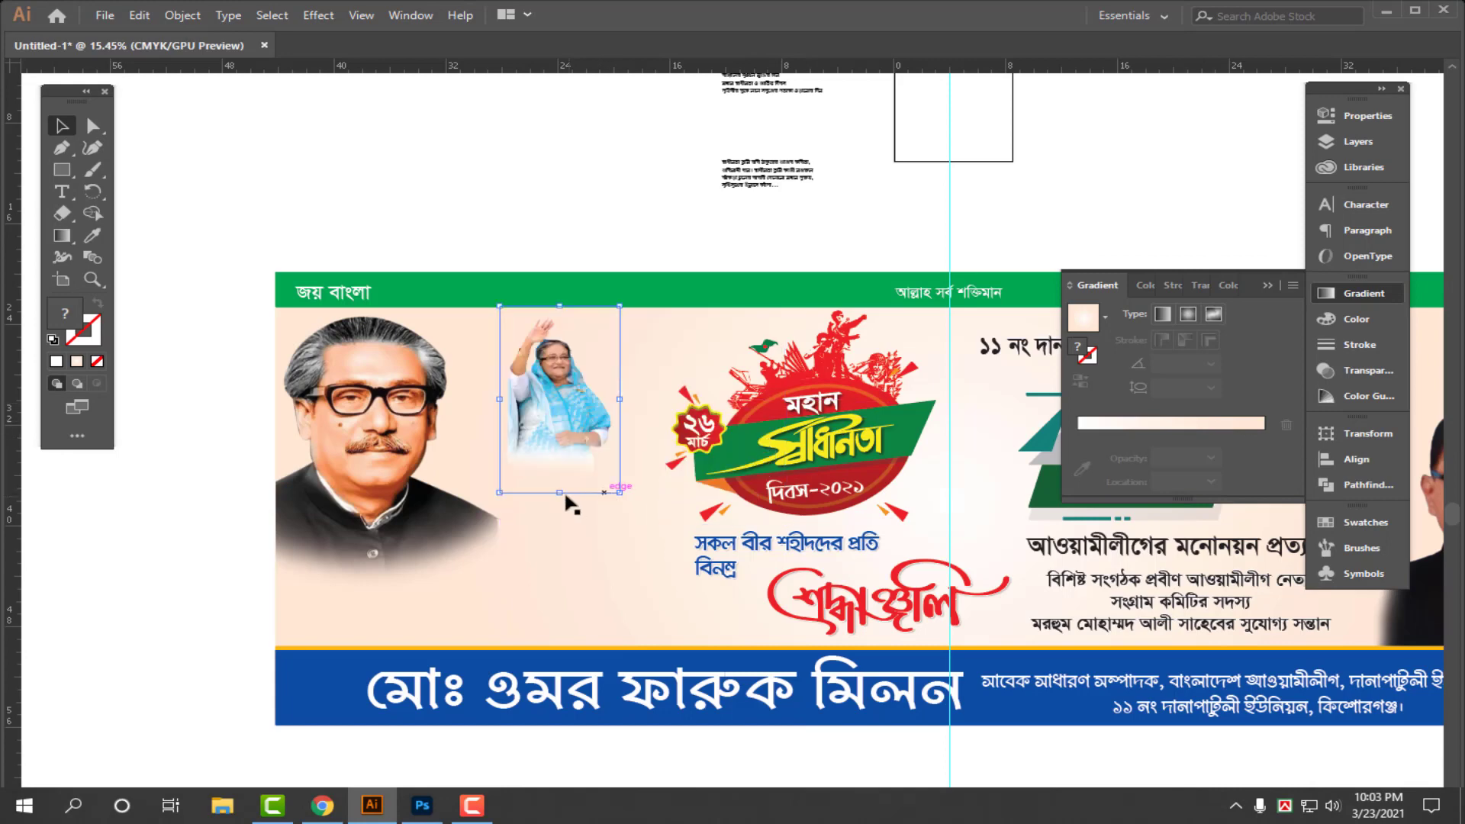
pyautogui.moveTo(569, 504); pyautogui.dragTo(628, 662)
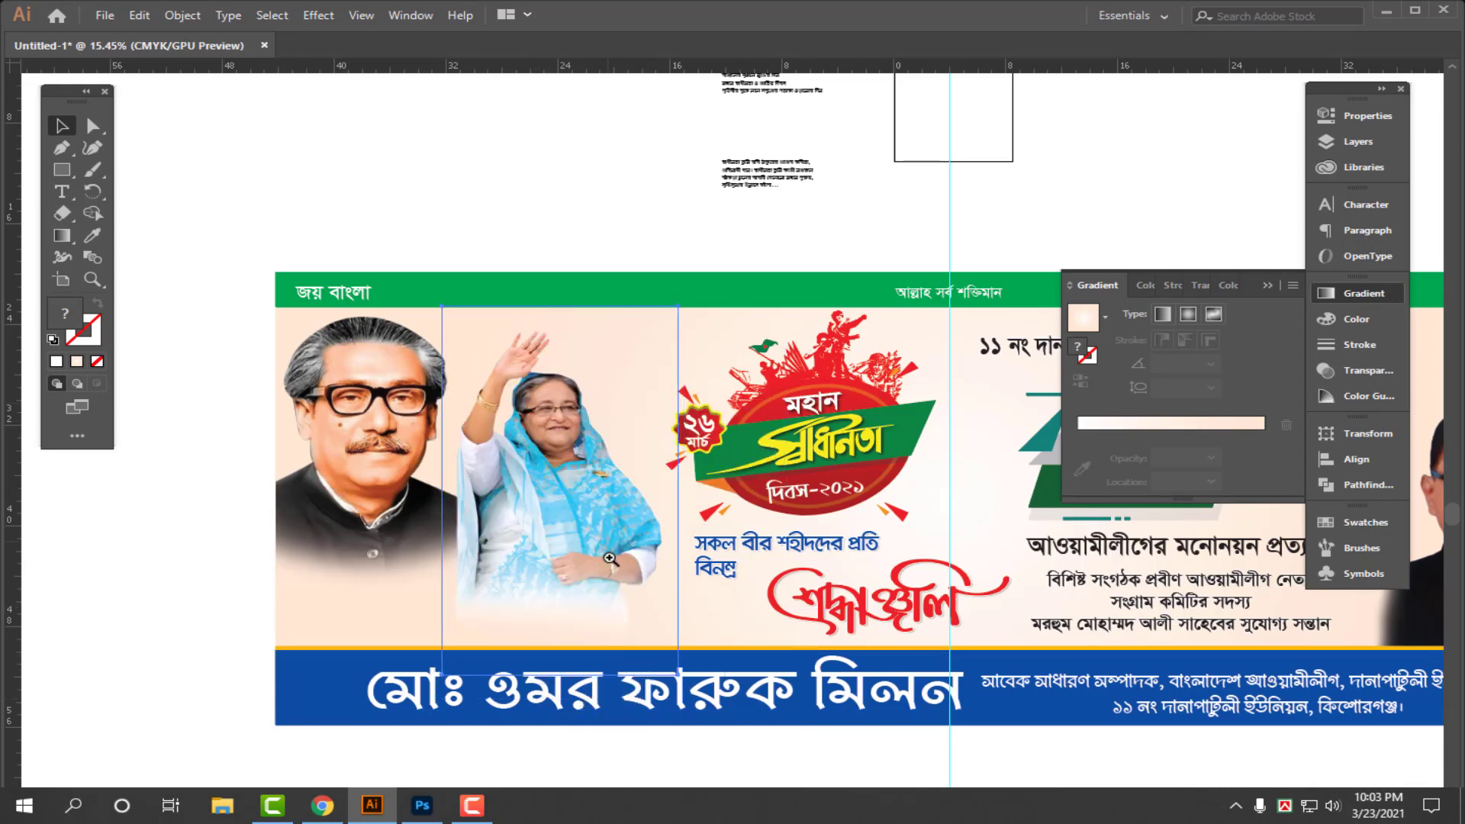
# - Enlarge the Sheikh Hasina portrait further and send it behind the tribute text and the blue footer
pyautogui.scroll(2, 609, 559)
pyautogui.moveTo(589, 453); pyautogui.dragTo(643, 453)
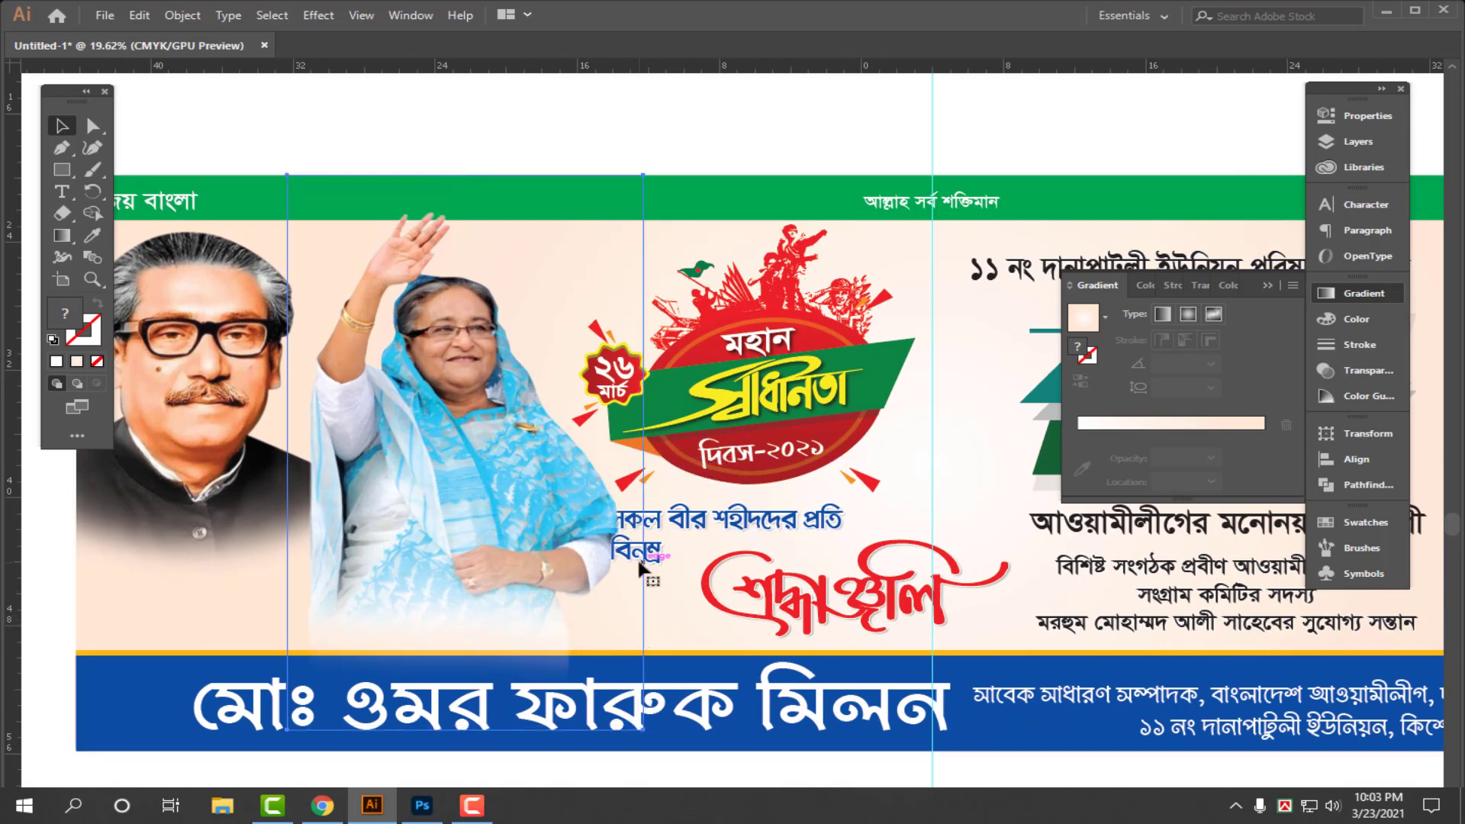
pyautogui.hotkey('ctrl', '[')
pyautogui.hscroll(-5, 607, 486)
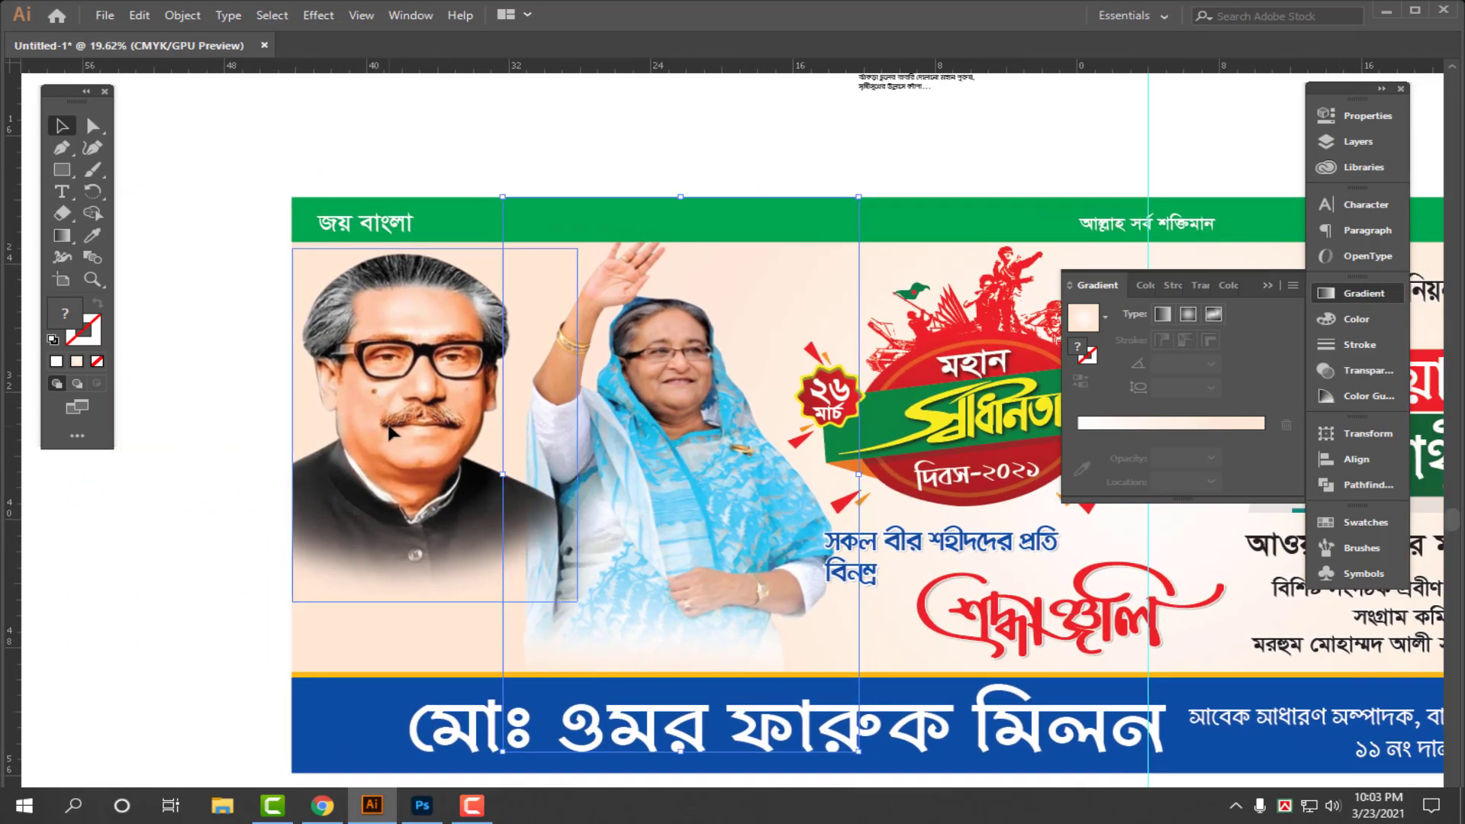
# - Try shifting the Bangabandhu and Sheikh Hasina portraits to the right, one at a time
pyautogui.click(667, 568)
pyautogui.moveTo(467, 425); pyautogui.dragTo(615, 458)
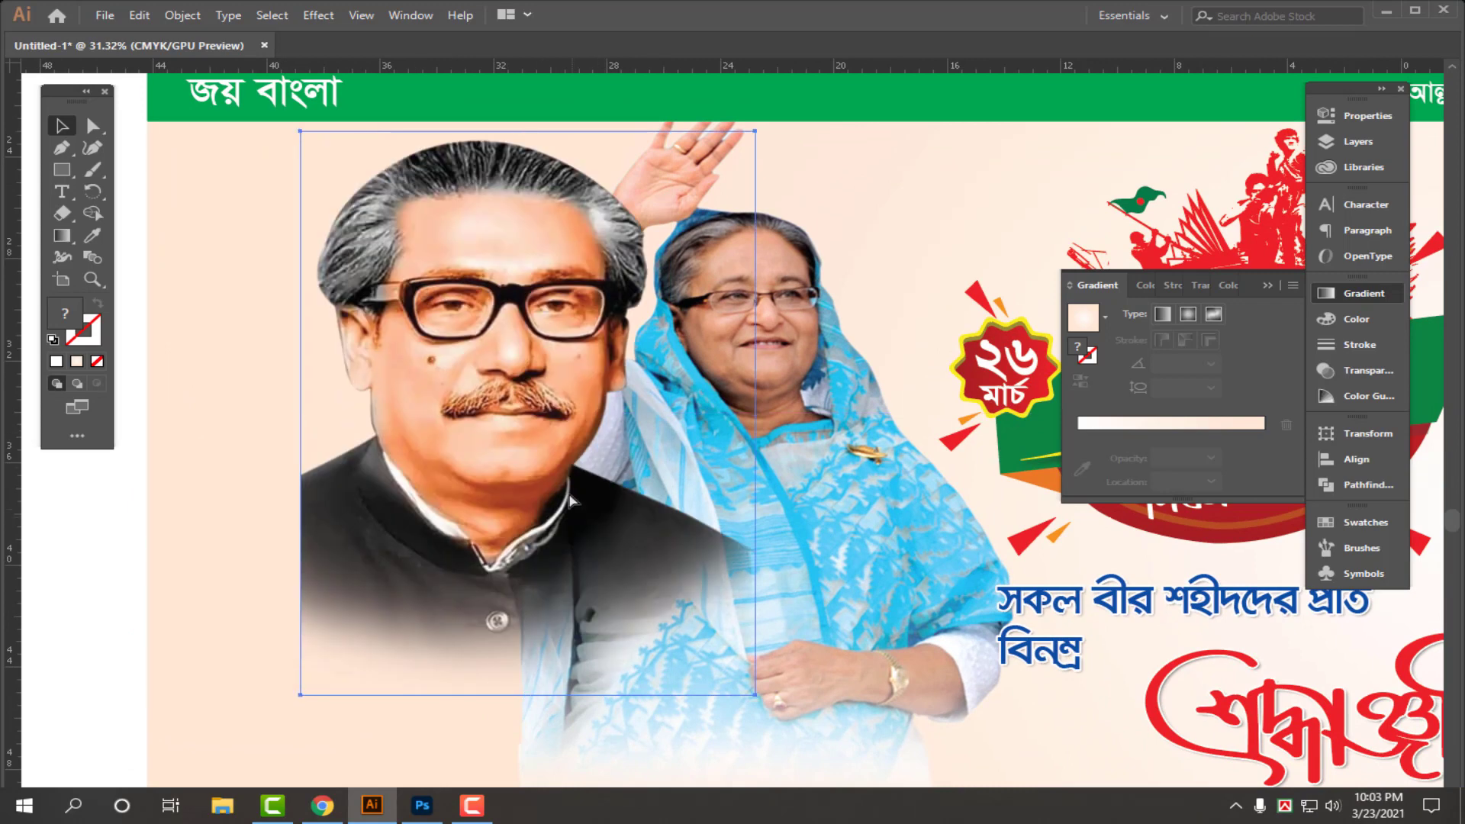
pyautogui.hotkey('ctrl', 'z')
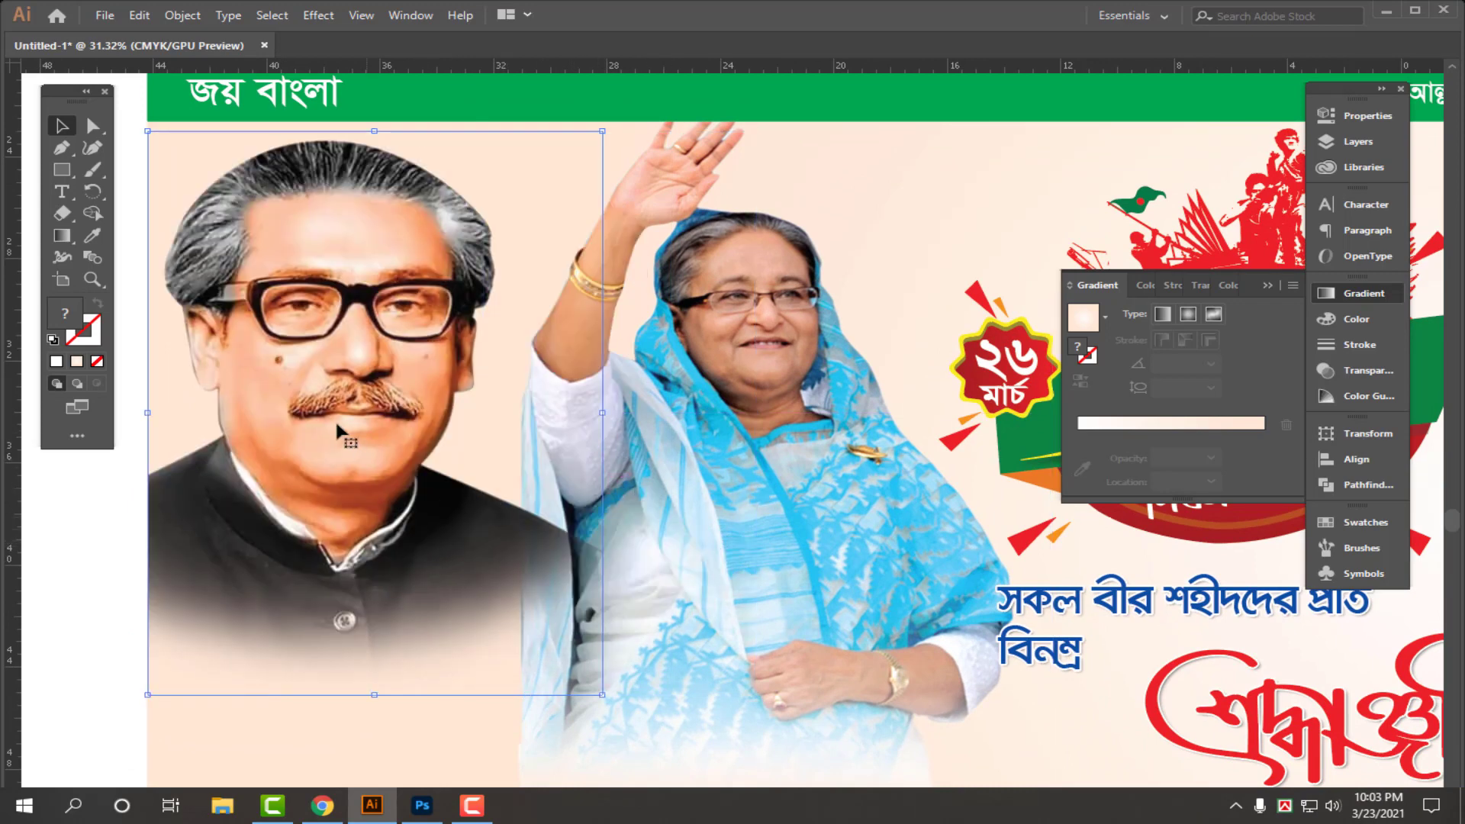
pyautogui.moveTo(336, 419); pyautogui.dragTo(416, 438)
pyautogui.hotkey('ctrl', 'z')
pyautogui.click(766, 523)
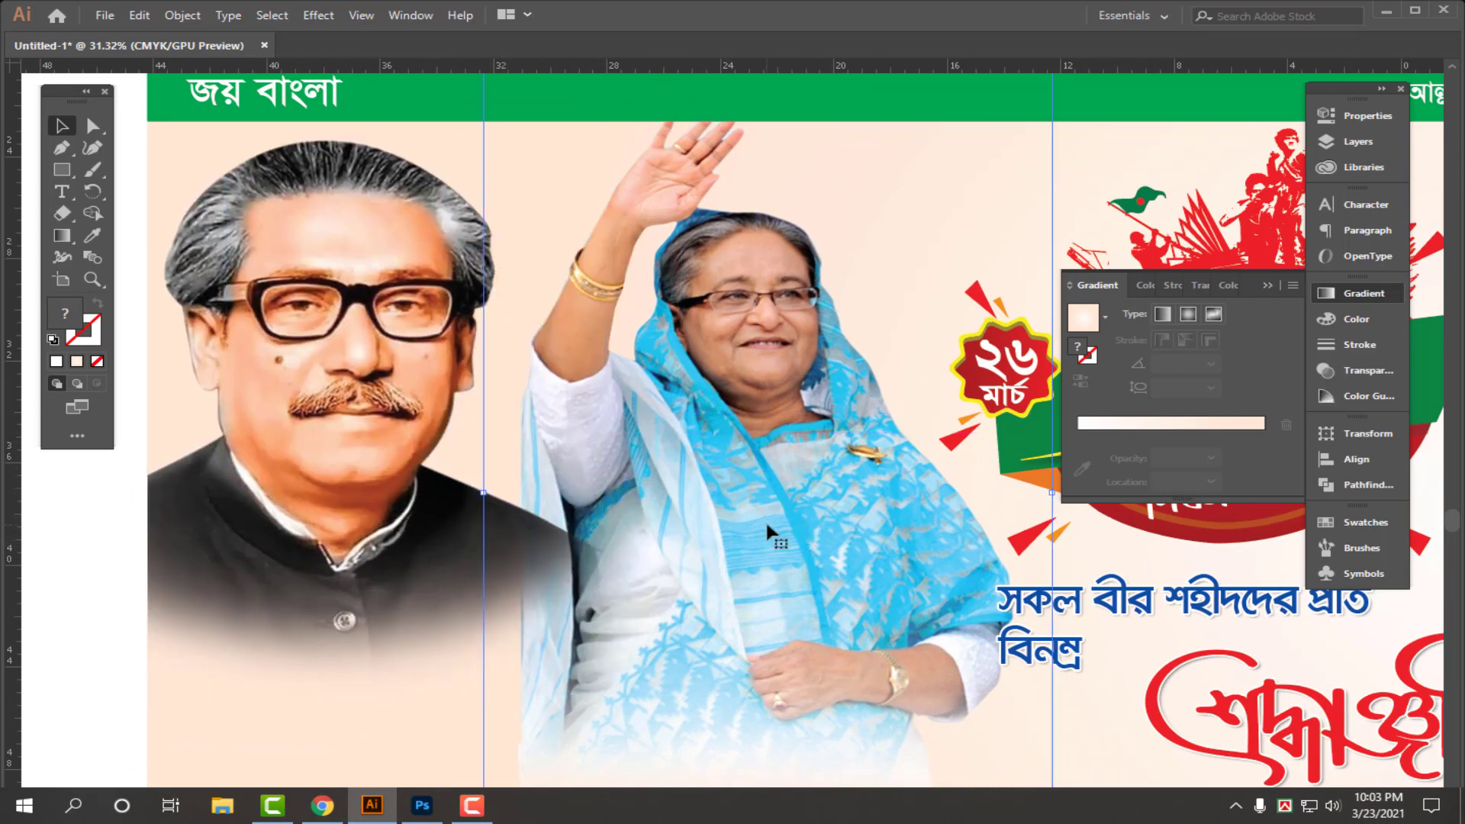
pyautogui.moveTo(766, 527); pyautogui.dragTo(835, 524)
pyautogui.hotkey('ctrl', 'z')
# - Stack the Bangabandhu portrait behind the Sheikh Hasina portrait, keeping the banner background at the very back
pyautogui.click(375, 467)
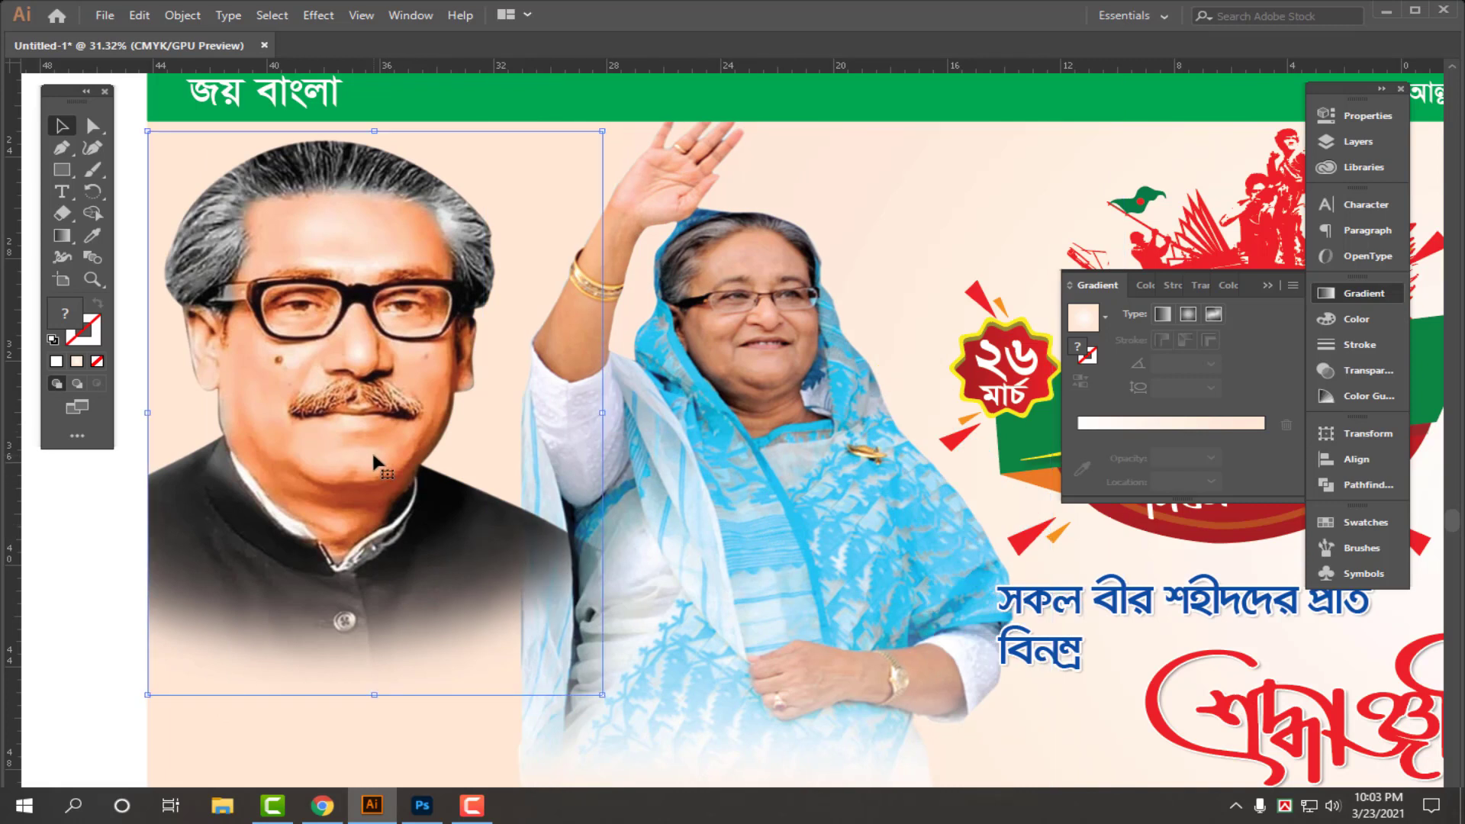
pyautogui.hotkey('ctrl', 'shift', '[')
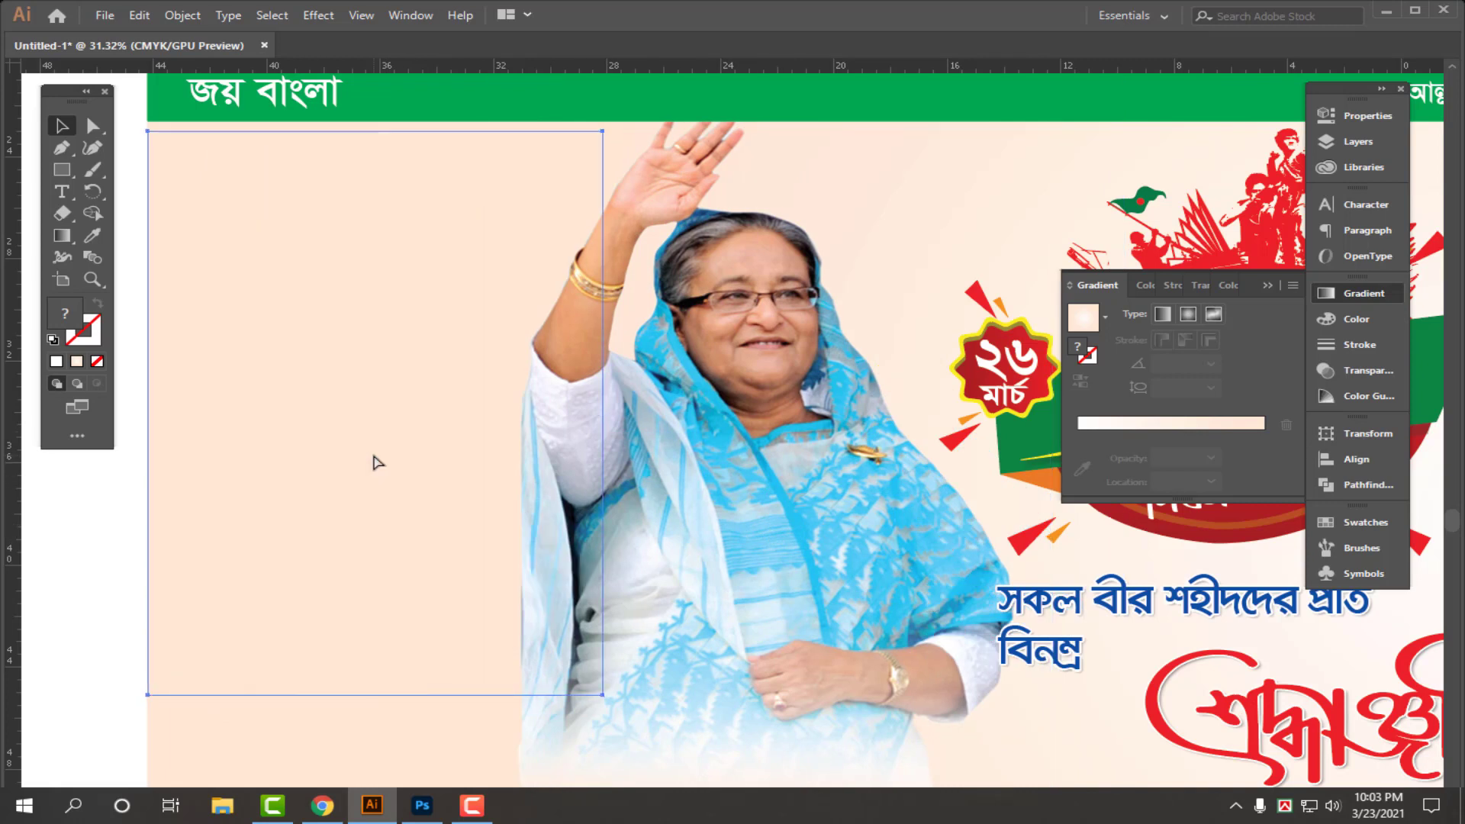
pyautogui.click(348, 371)
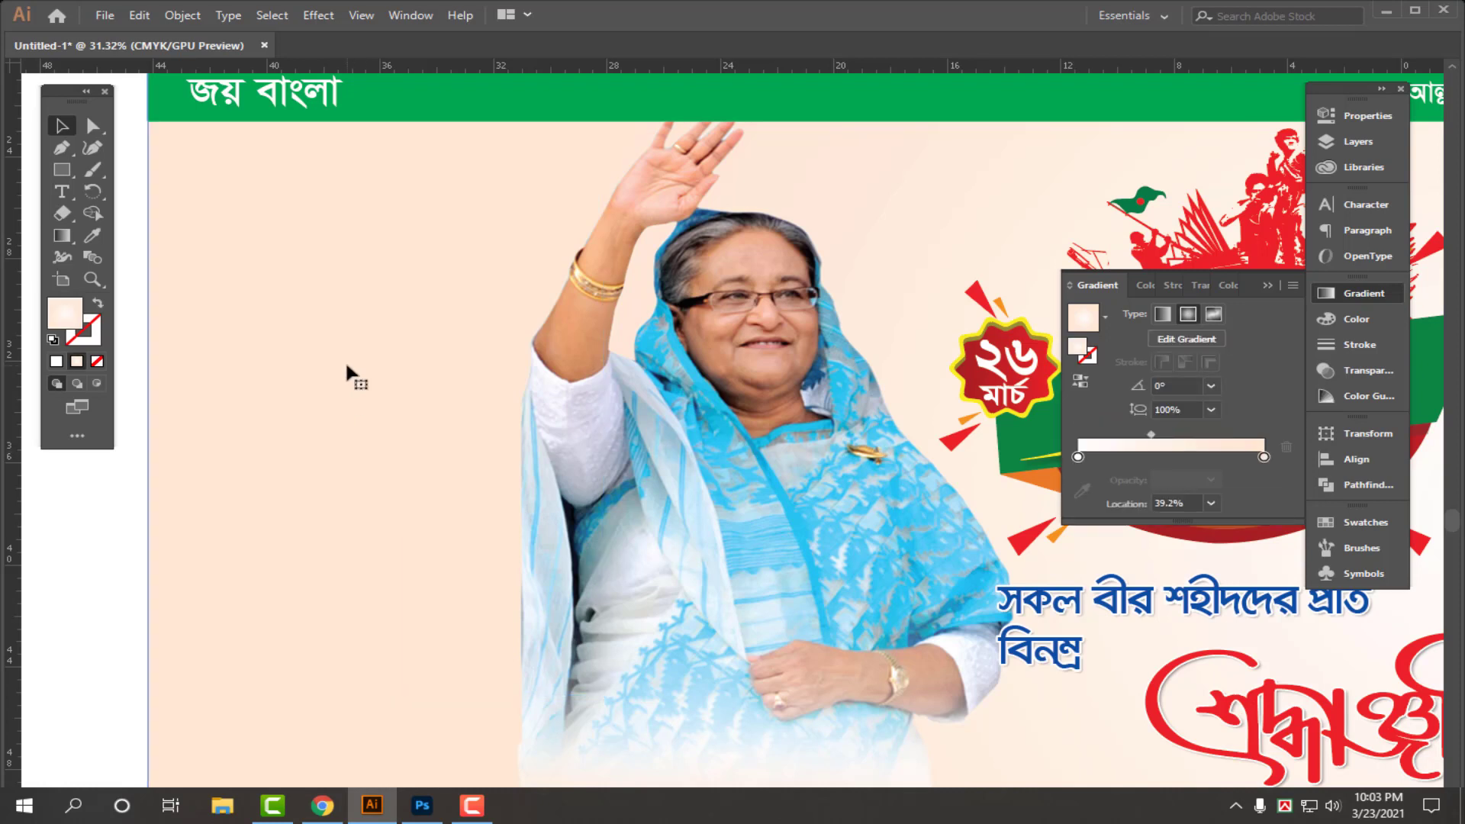
pyautogui.hotkey('ctrl', 'z')
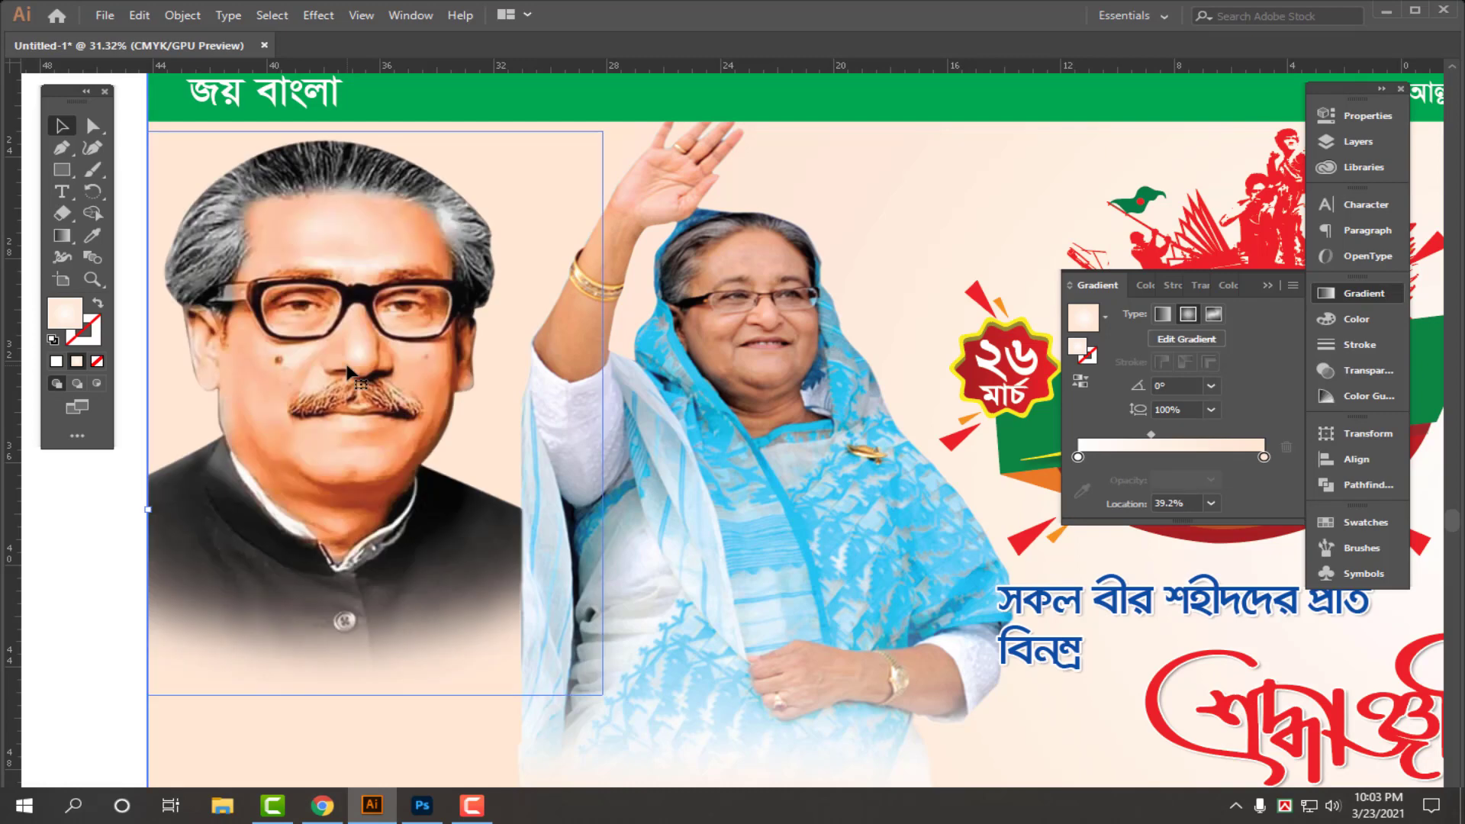
# - Shrink the Sheikh Hasina portrait slightly from its upper edge so the raised hand sits below the green bar
pyautogui.moveTo(495, 359); pyautogui.dragTo(273, 354)
pyautogui.moveTo(832, 486); pyautogui.dragTo(716, 556)
pyautogui.click(551, 518)
pyautogui.moveTo(647, 746); pyautogui.dragTo(457, 728)
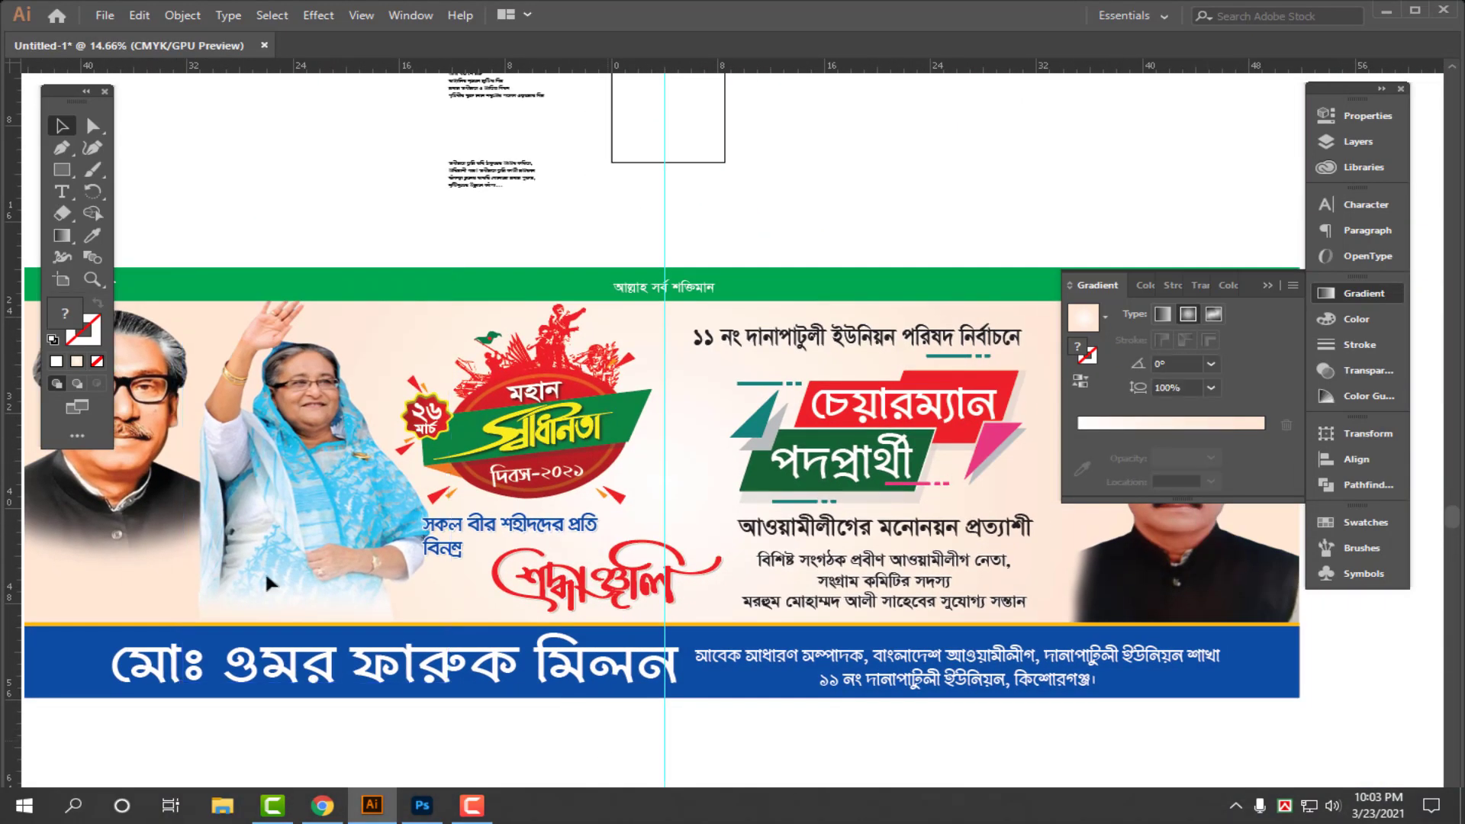
pyautogui.click(505, 293)
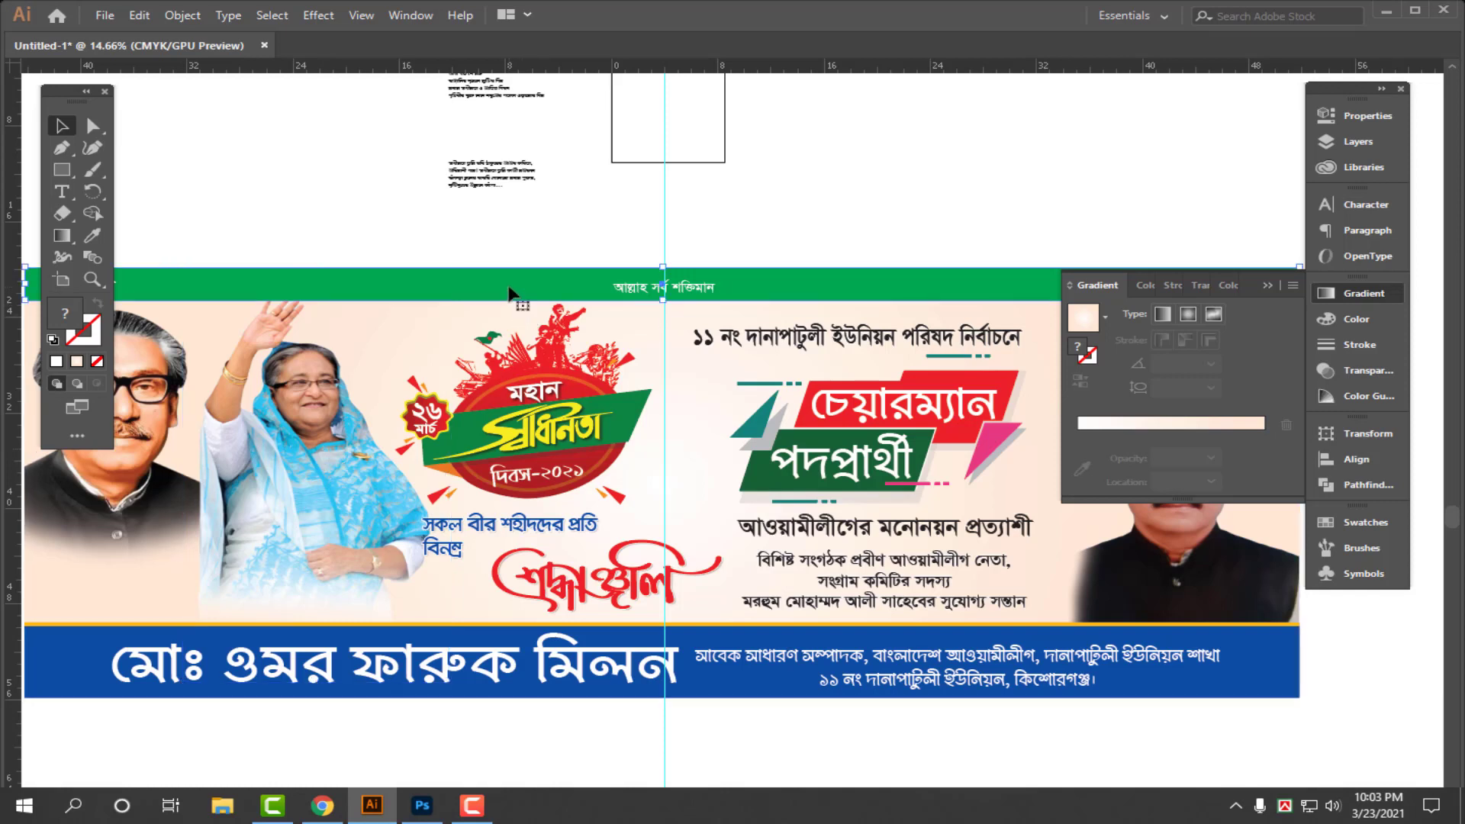
pyautogui.click(267, 435)
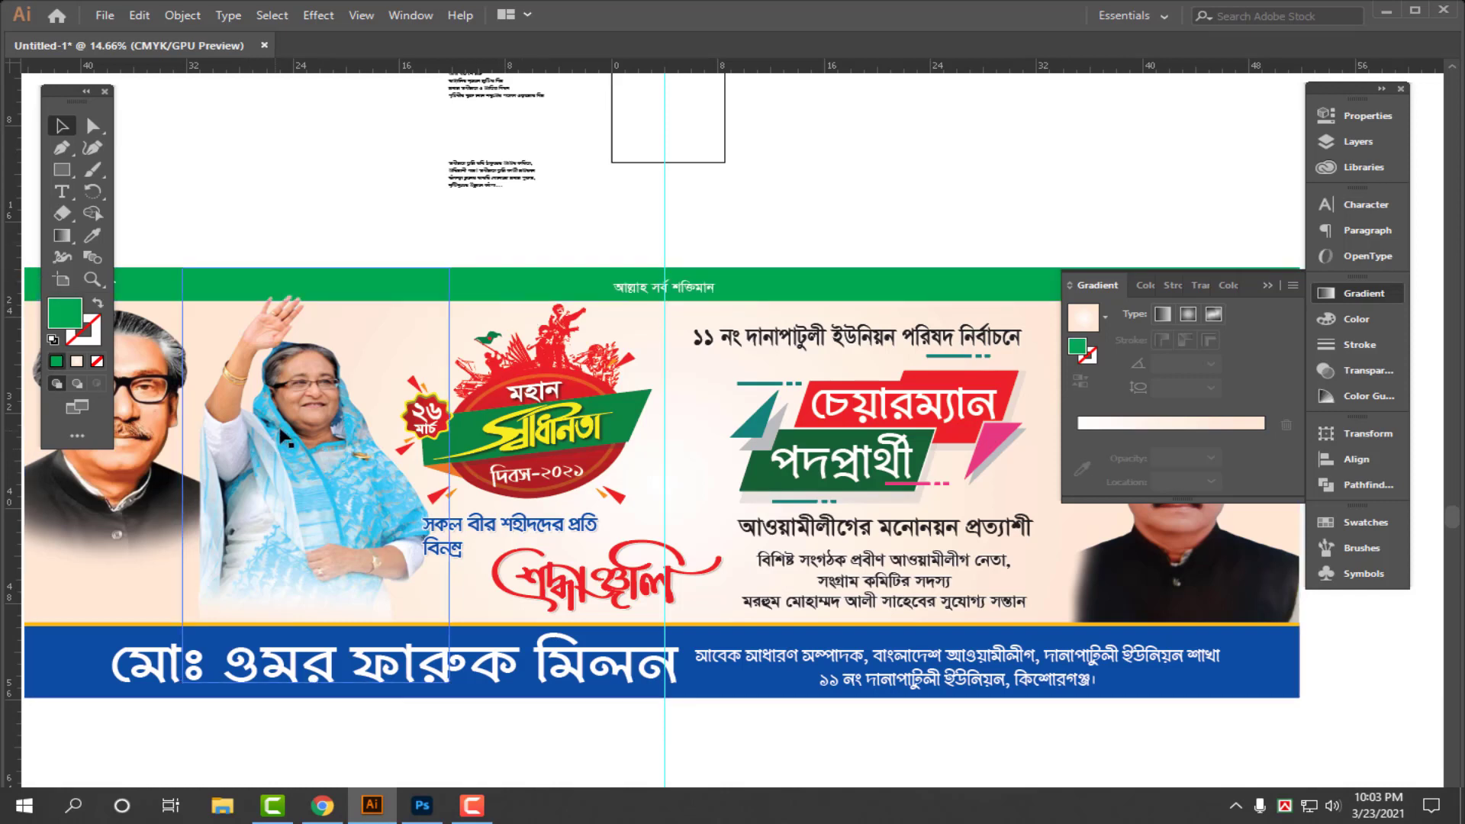
pyautogui.moveTo(316, 269); pyautogui.dragTo(315, 284)
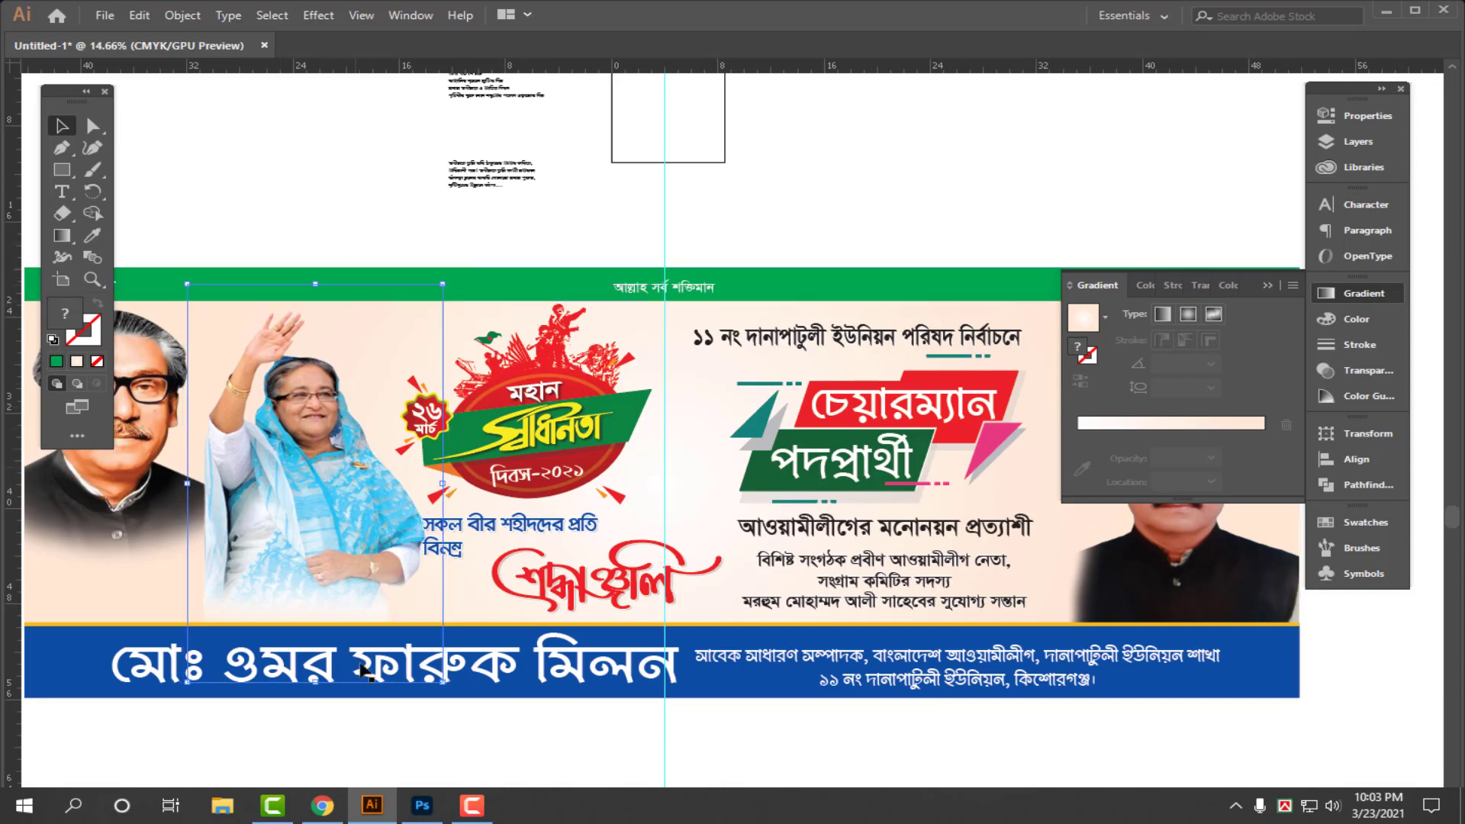
# - Reduce the Independence Day emblem to about 17 × 14.7 in and shift it right, clear of the Sheikh Hasina portrait
pyautogui.scroll(2, 823, 221)
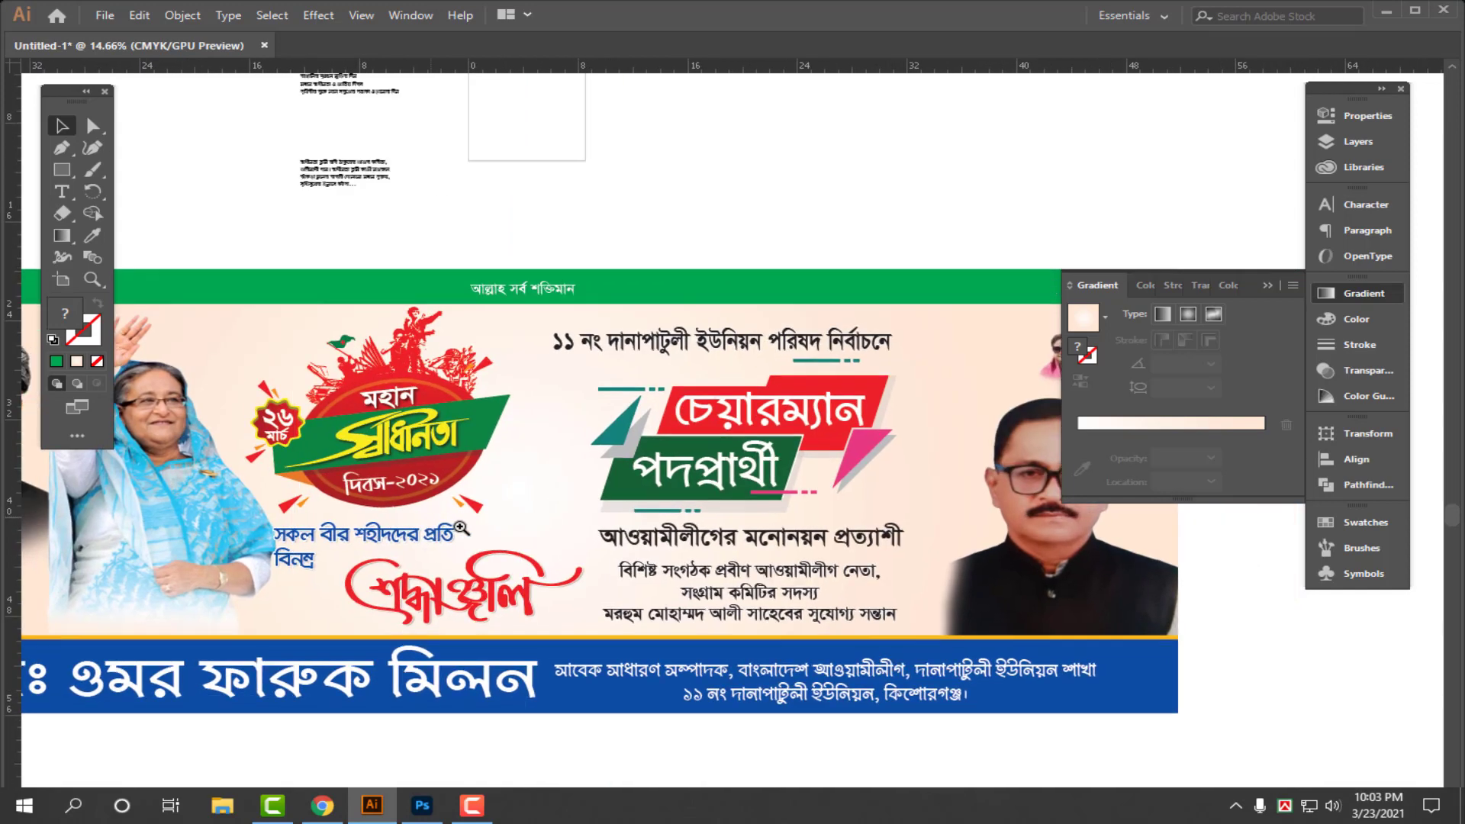
pyautogui.click(821, 209)
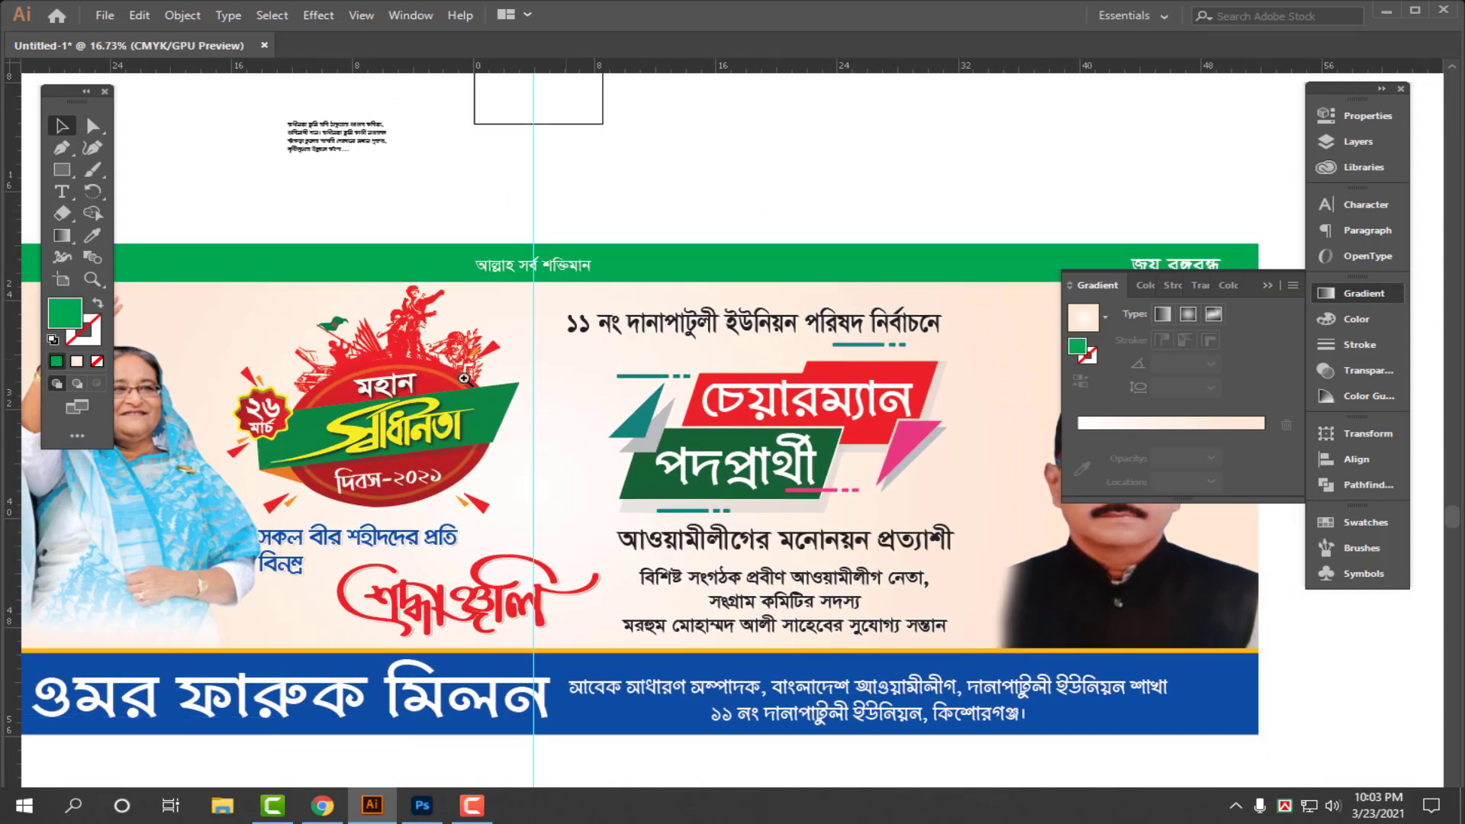
pyautogui.scroll(2, 466, 386)
pyautogui.moveTo(518, 292); pyautogui.dragTo(327, 760)
pyautogui.moveTo(222, 697)
pyautogui.mouseDown()
pyautogui.moveTo(534, 656)
pyautogui.moveTo(578, 603)
pyautogui.mouseUp()
pyautogui.moveTo(426, 619); pyautogui.dragTo(649, 648)
pyautogui.click(791, 548)
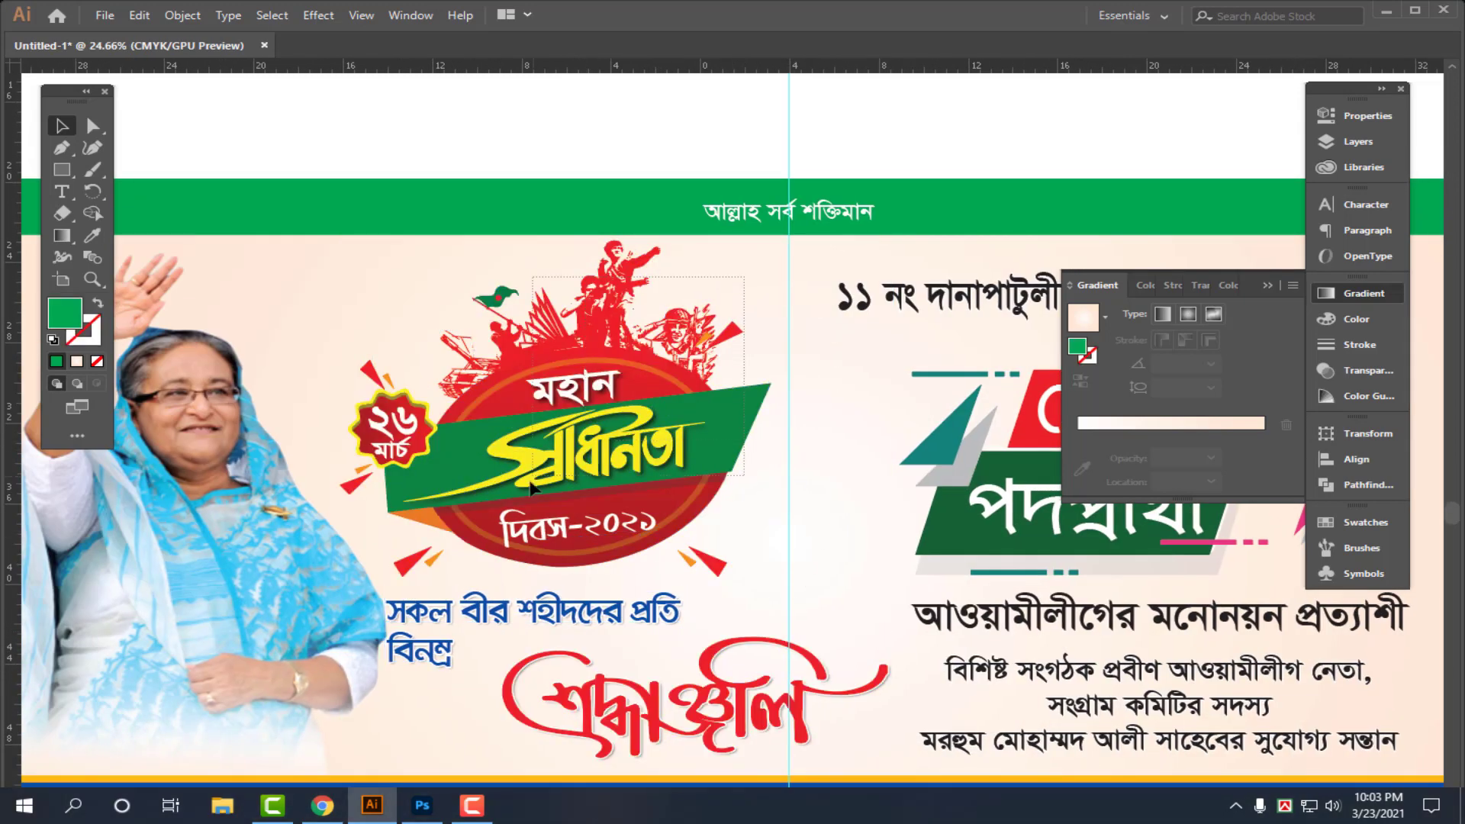
pyautogui.moveTo(530, 480); pyautogui.dragTo(516, 539)
pyautogui.moveTo(343, 578); pyautogui.dragTo(392, 546)
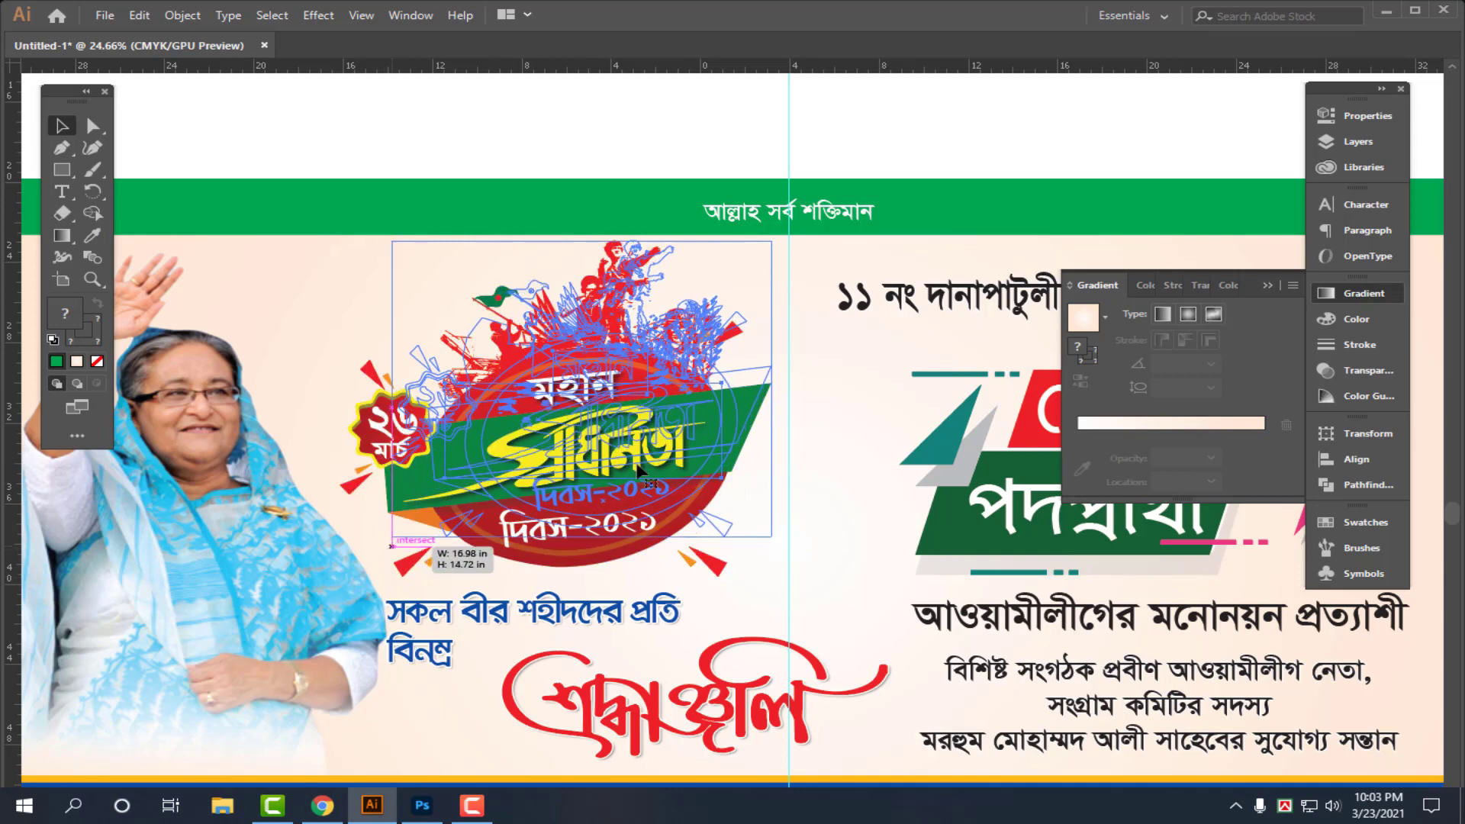
pyautogui.moveTo(637, 465); pyautogui.dragTo(655, 447)
# - Enlarge the blue tribute text directly beneath the emblem and move the red শ্রদ্ধাঞ্জলি lettering left under it
pyautogui.moveTo(725, 572); pyautogui.dragTo(848, 598)
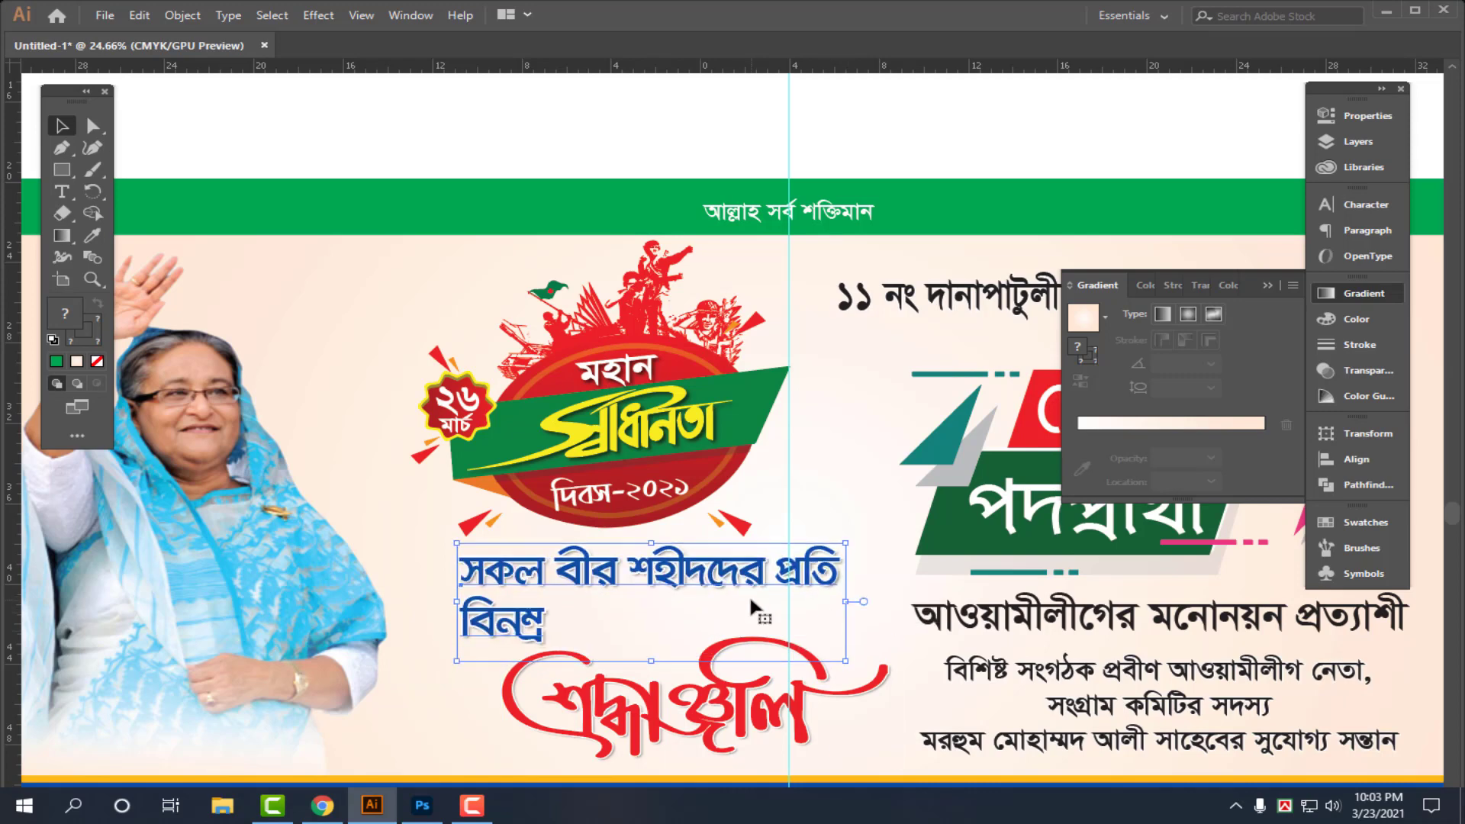
pyautogui.scroll(-3, 748, 593)
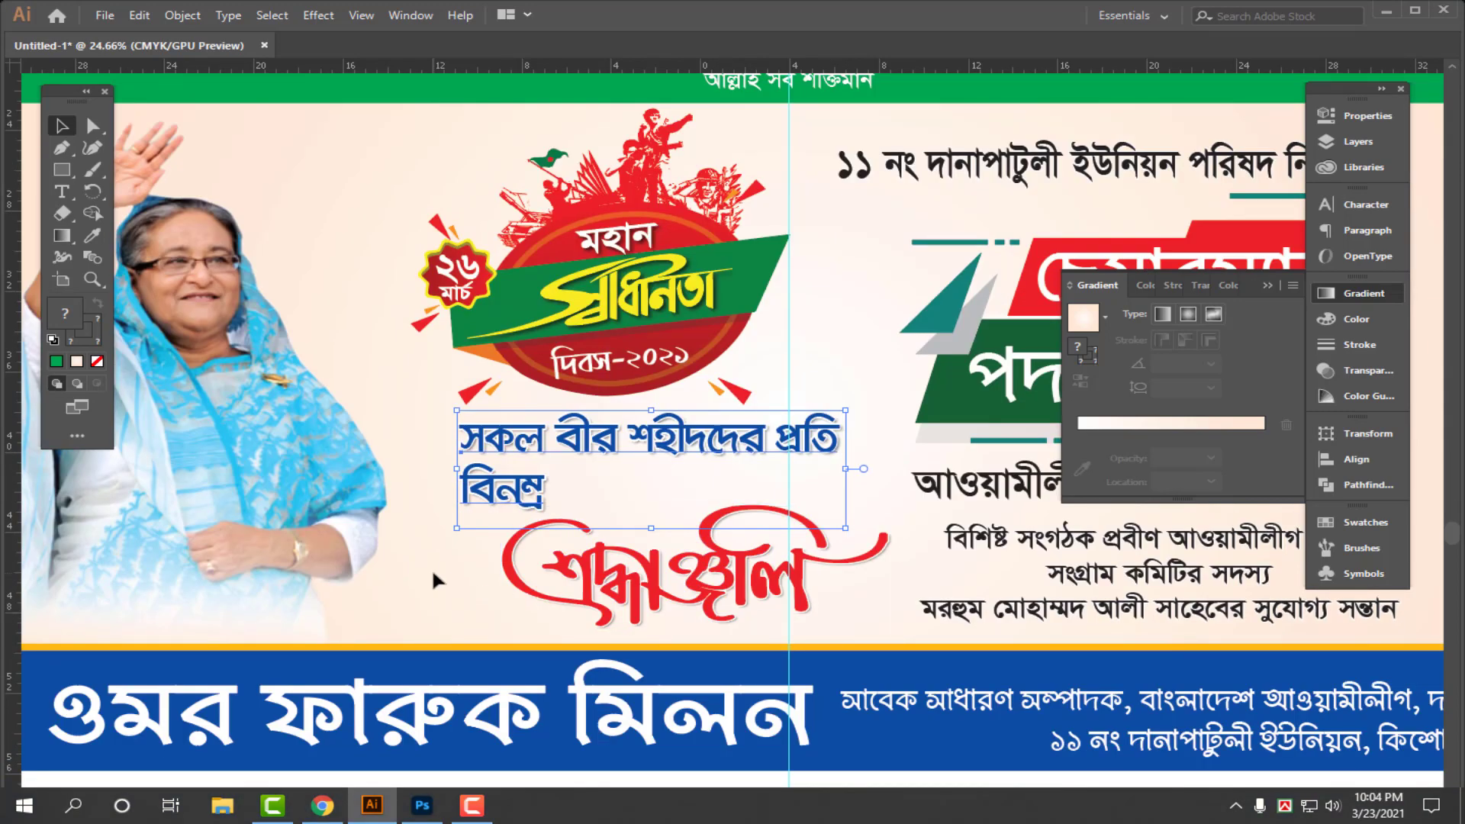
pyautogui.moveTo(432, 568); pyautogui.dragTo(738, 572)
pyautogui.moveTo(866, 550); pyautogui.dragTo(922, 575)
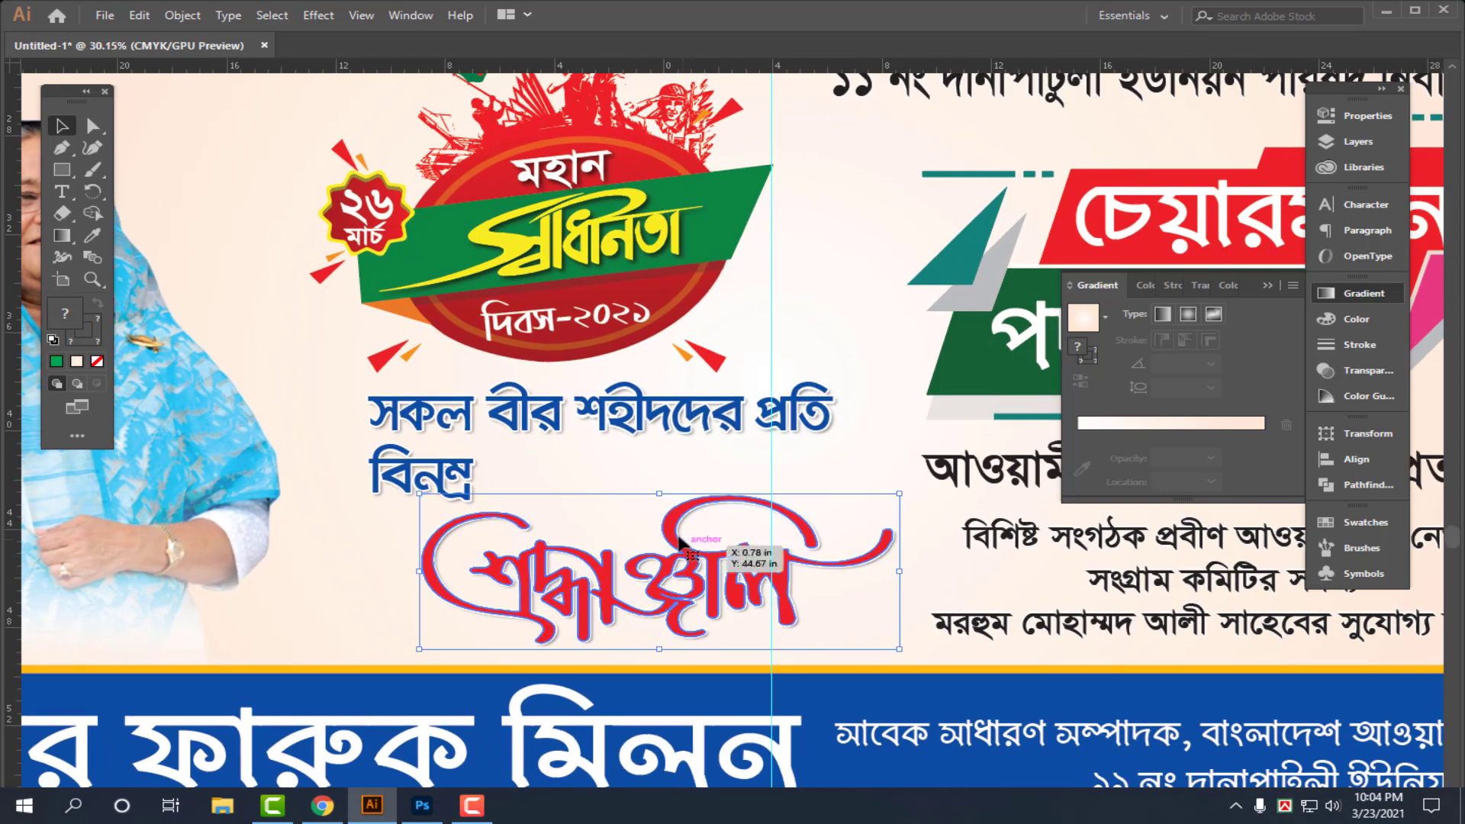
pyautogui.moveTo(668, 540); pyautogui.dragTo(561, 544)
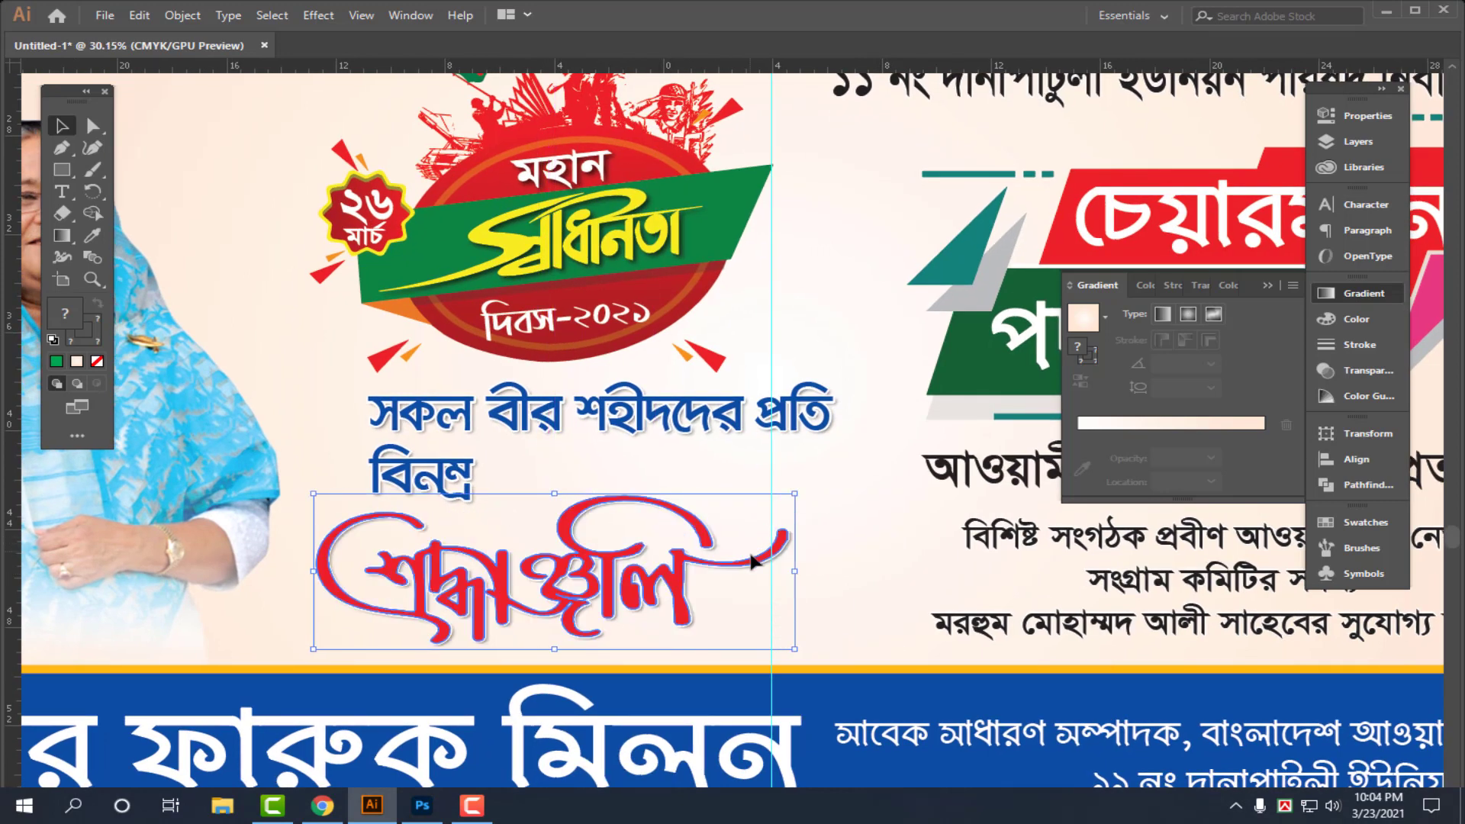
pyautogui.moveTo(797, 575); pyautogui.dragTo(814, 576)
# - Resize the red শ্রদ্ধাঞ্জলি lettering so its right end lines up with the end of the blue tribute line
pyautogui.scroll(2, 665, 544)
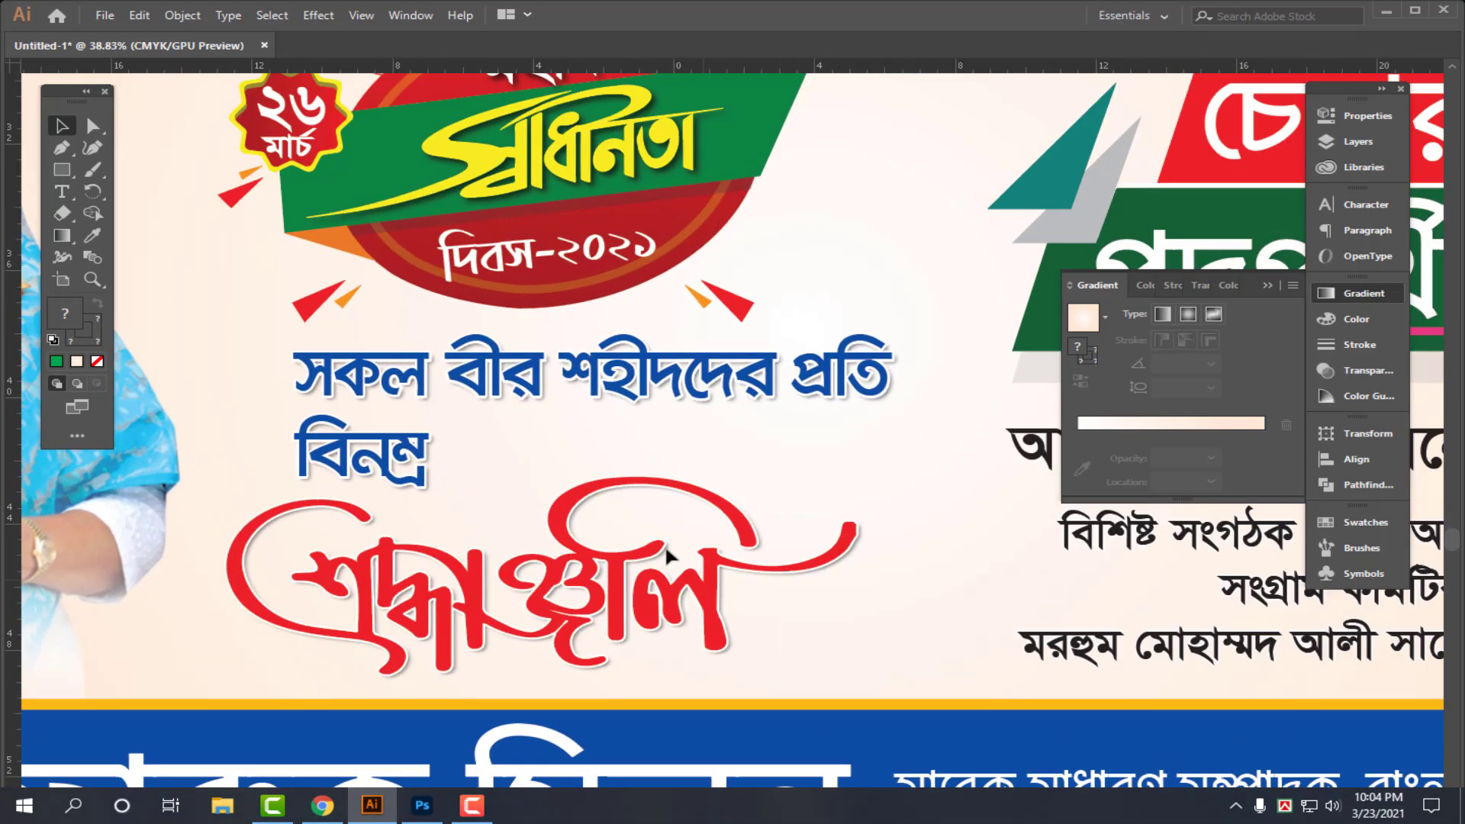
pyautogui.moveTo(223, 577); pyautogui.dragTo(385, 577)
pyautogui.click(869, 572)
pyautogui.scroll(2, 870, 580)
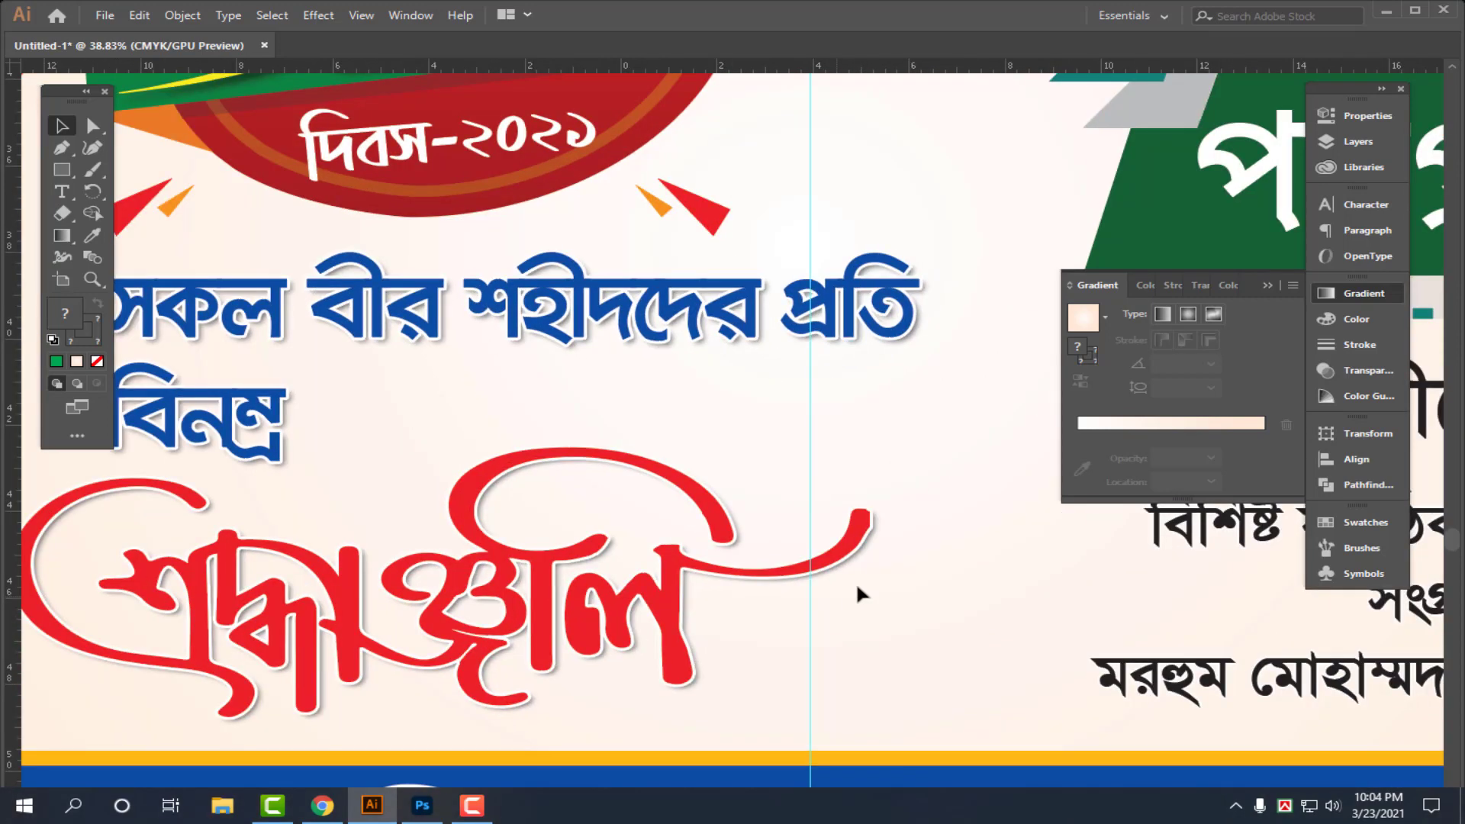
pyautogui.click(866, 527)
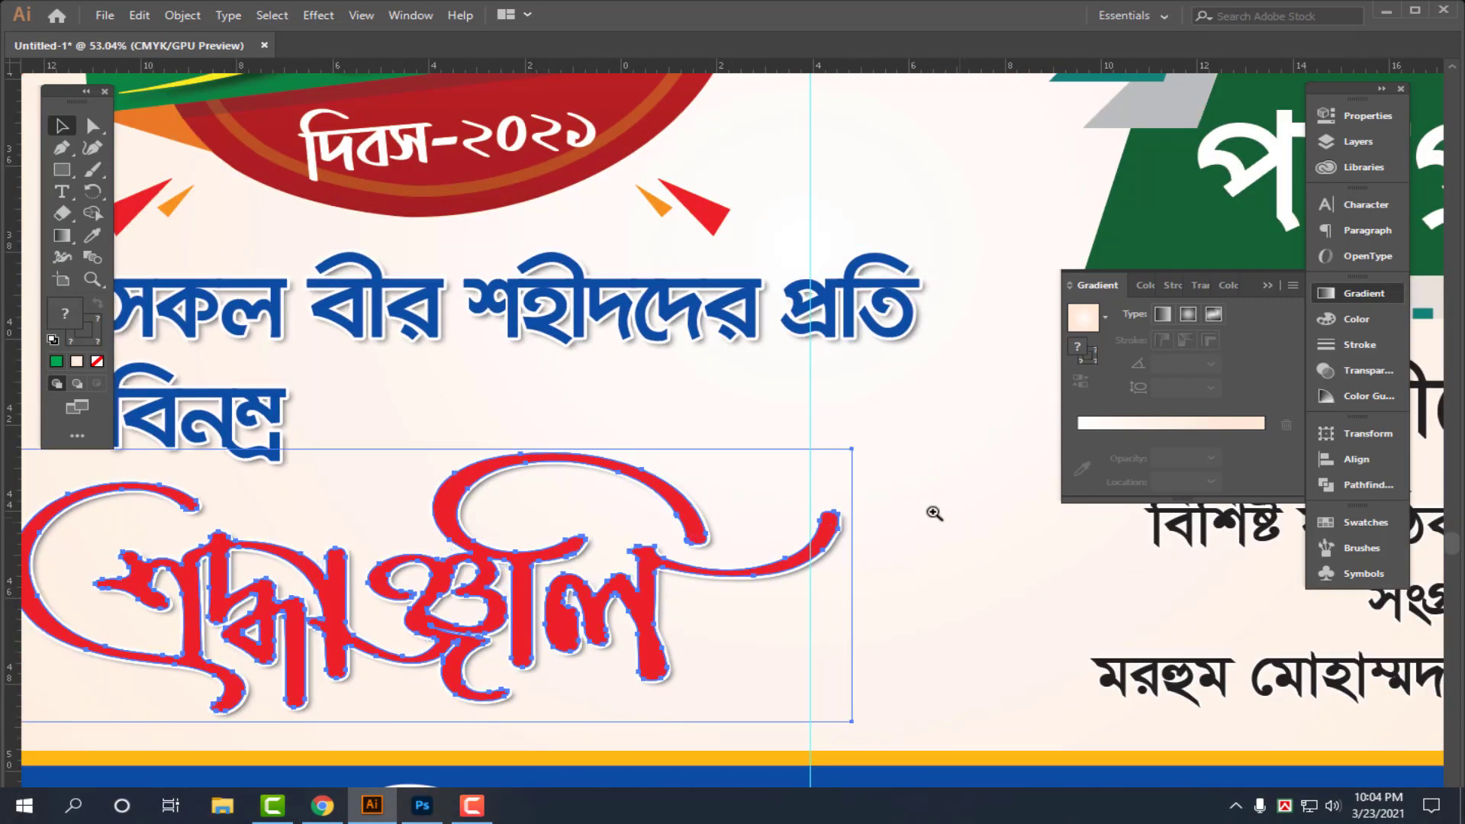
pyautogui.scroll(-2, 932, 513)
pyautogui.moveTo(910, 551); pyautogui.dragTo(937, 550)
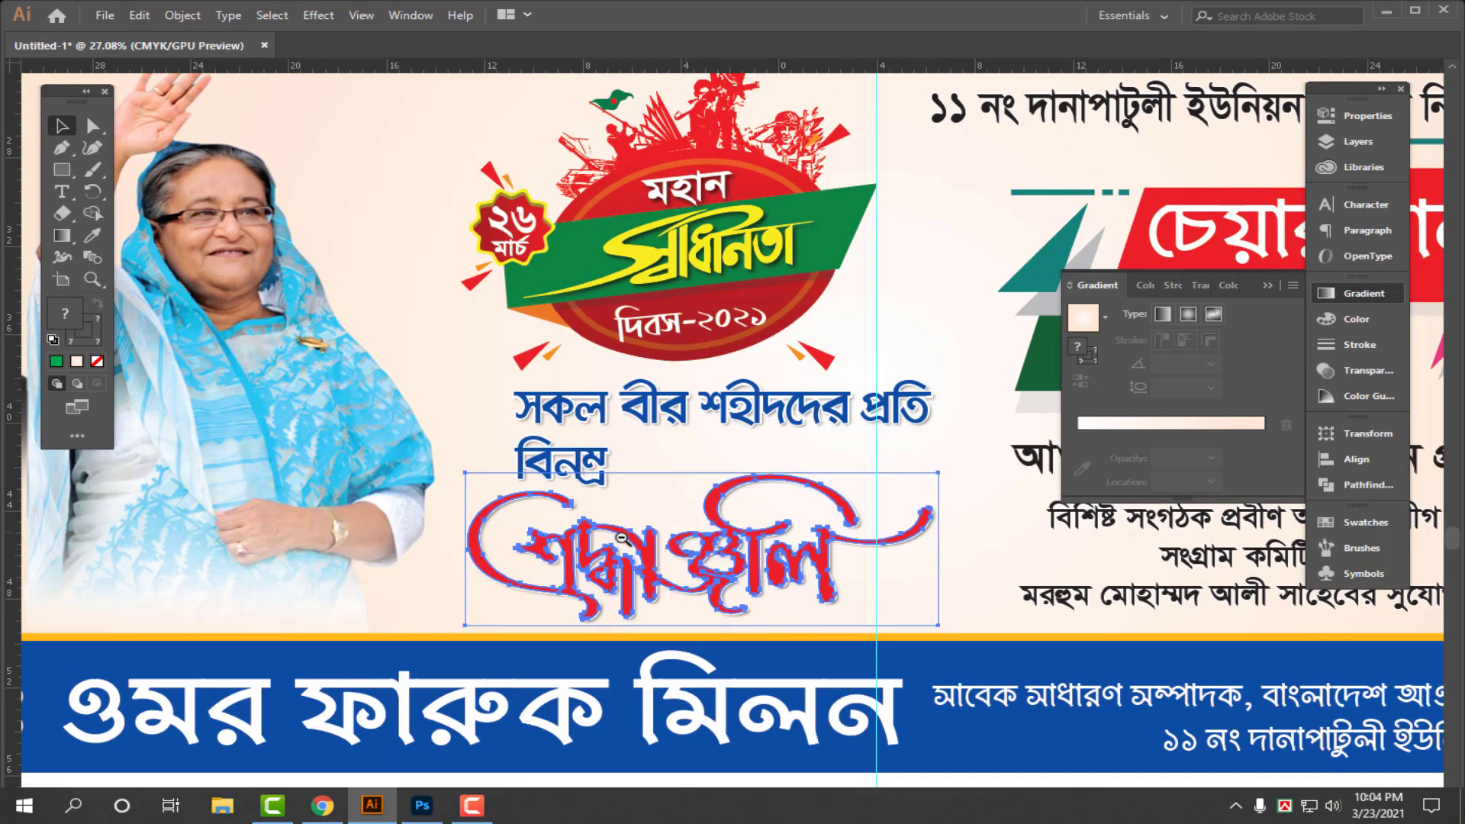
# - Hide the floating panels and review the whole banner layout
pyautogui.scroll(-2, 687, 534)
pyautogui.click(950, 207)
pyautogui.press('Tab')
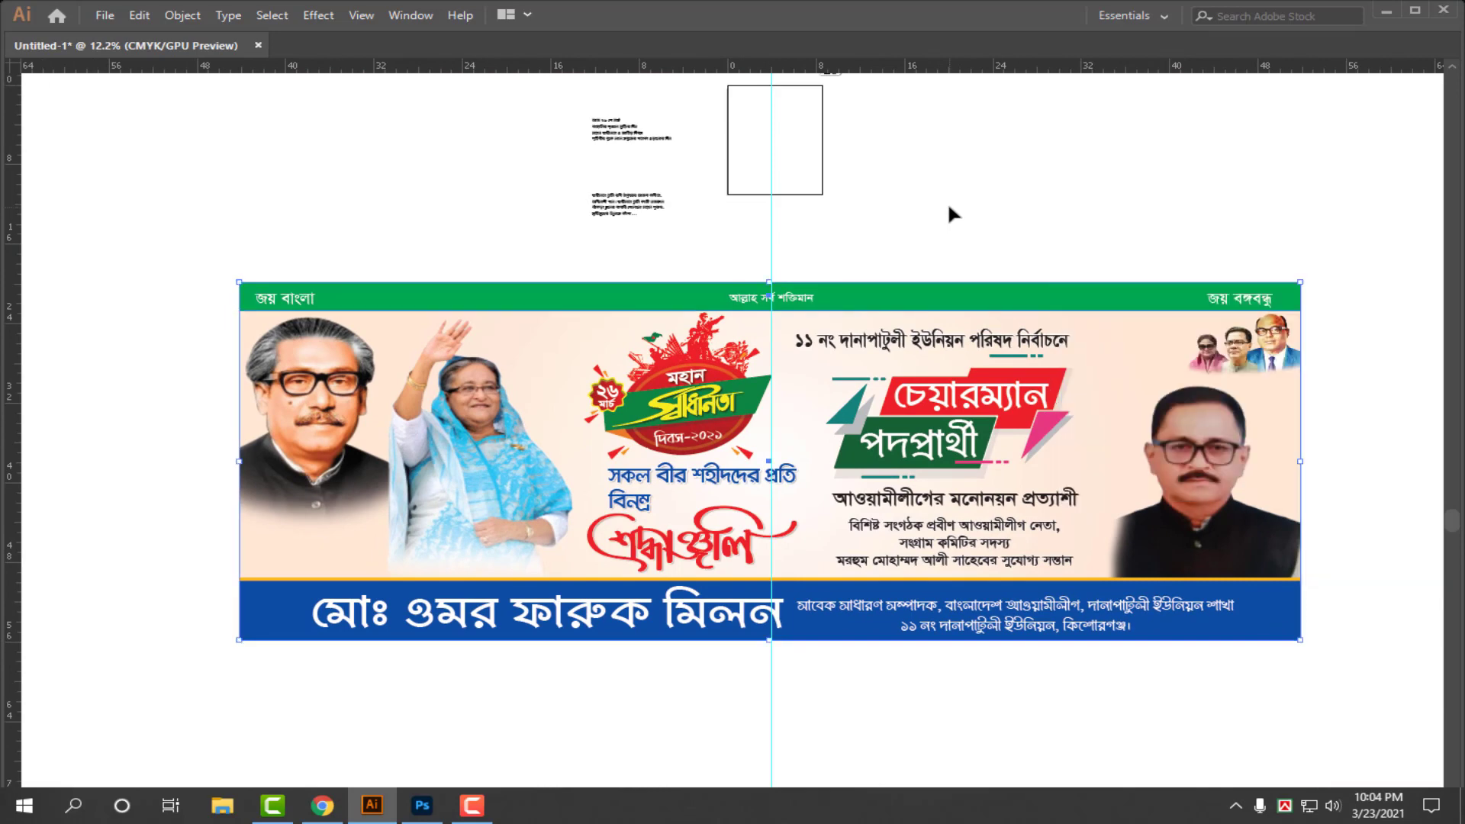
# - Shorten the green slogan bar slightly from below and offset a duplicate behind it about 0.18 in downward
pyautogui.press('z')
pyautogui.moveTo(938, 468); pyautogui.dragTo(1038, 530)
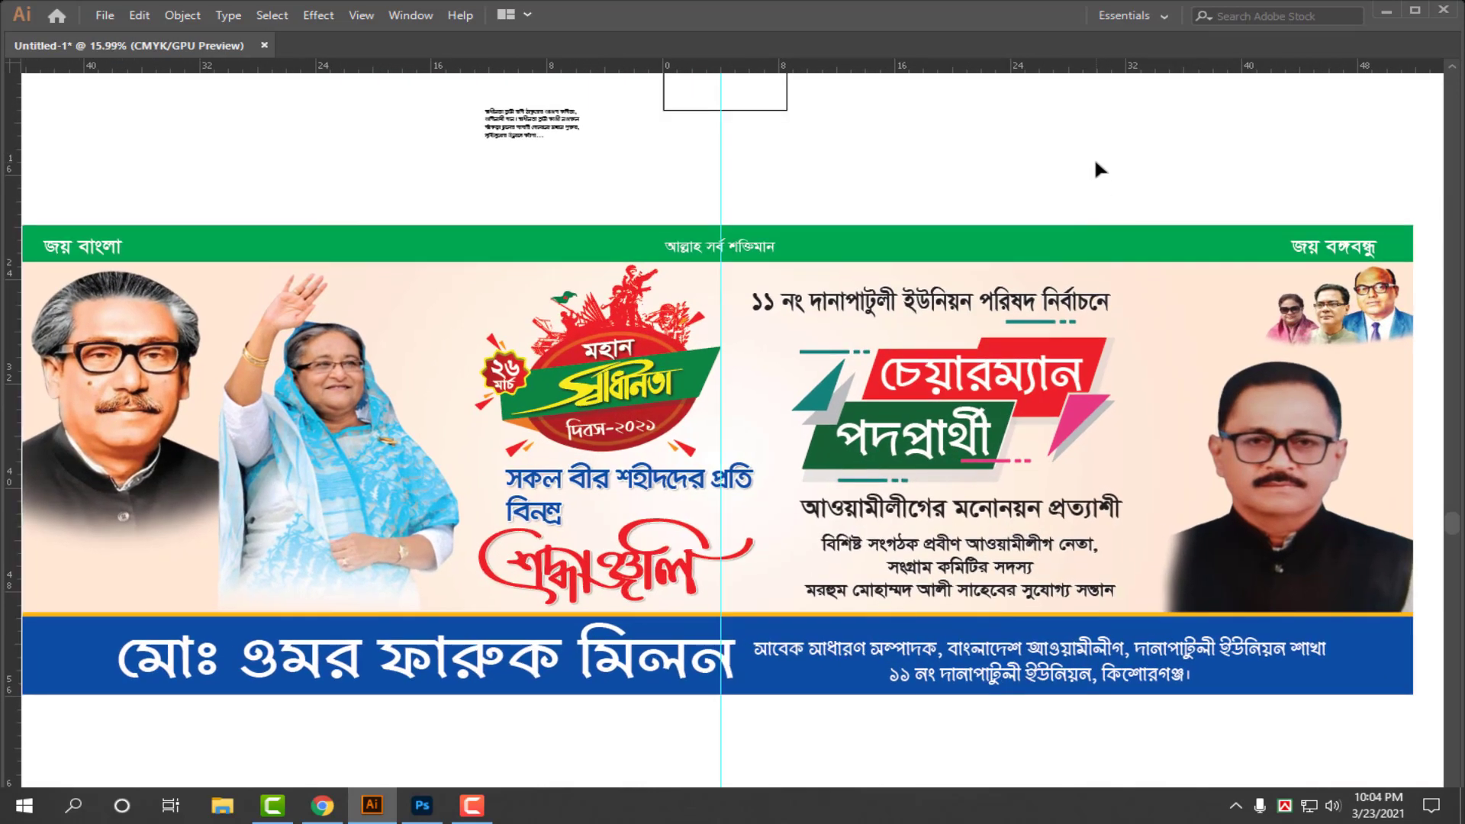
pyautogui.moveTo(990, 158)
pyautogui.mouseDown()
pyautogui.moveTo(1018, 170)
pyautogui.moveTo(1013, 159)
pyautogui.mouseUp()
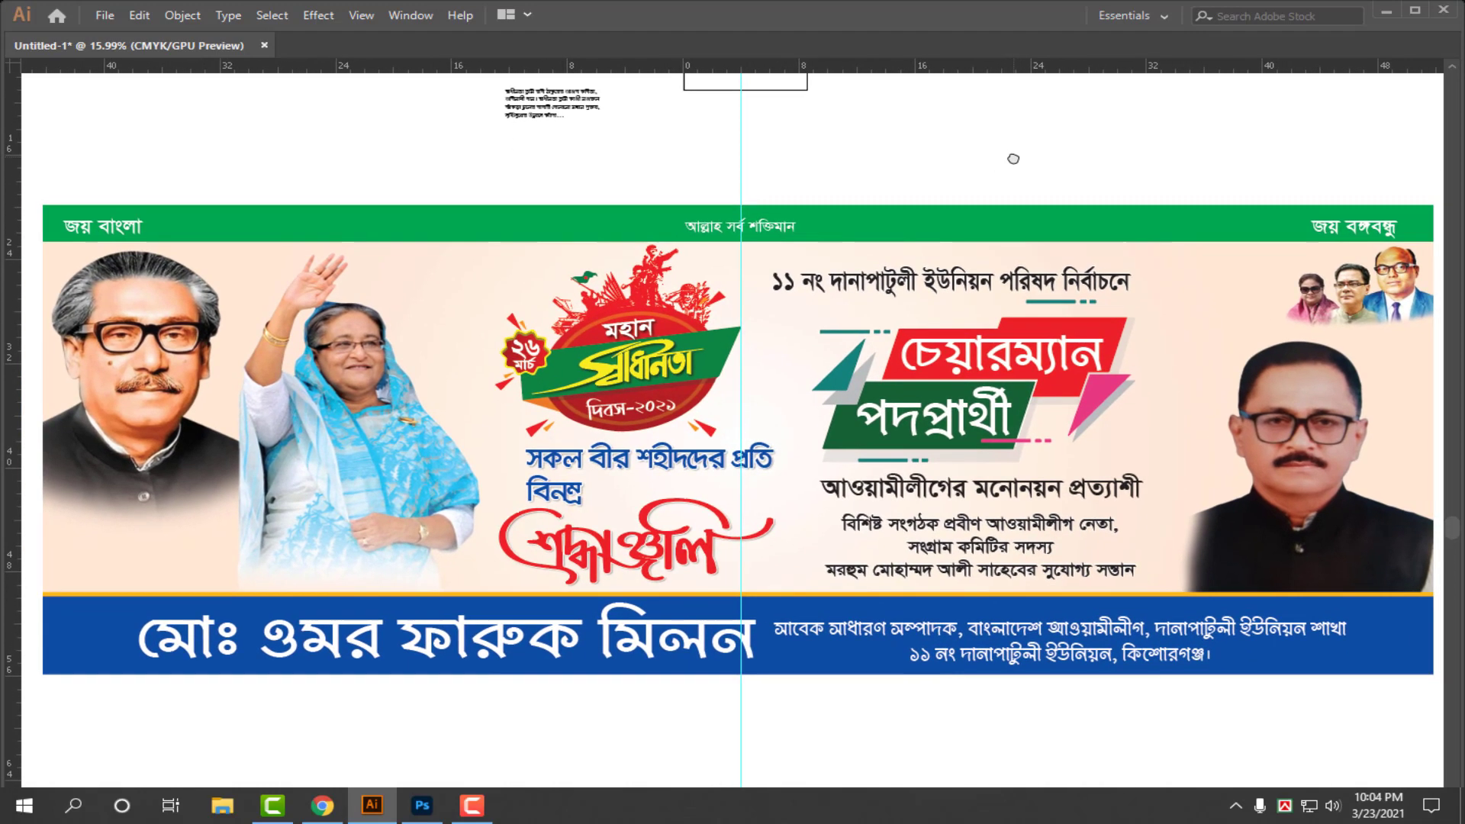
pyautogui.click(909, 193)
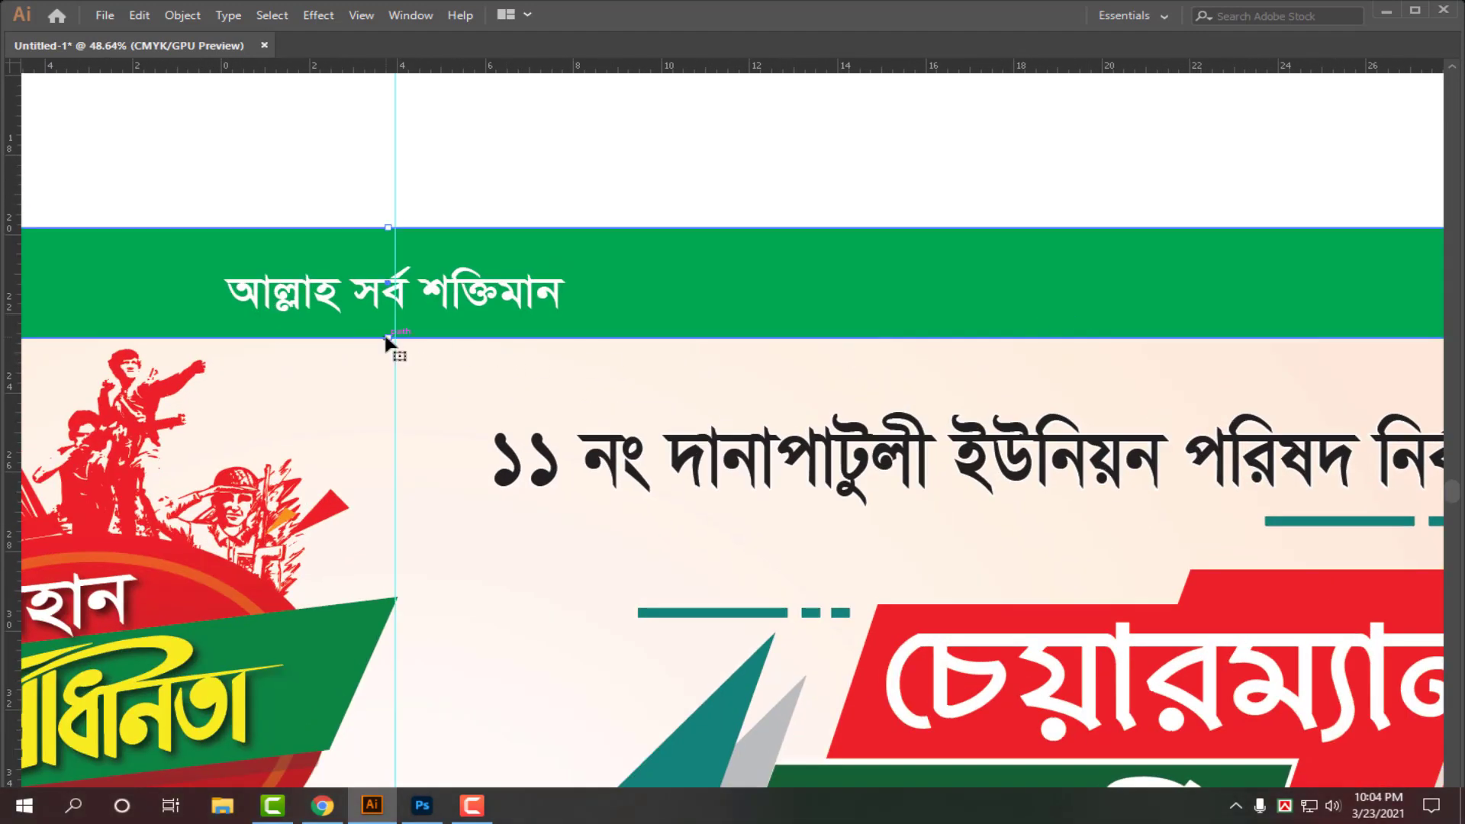
pyautogui.moveTo(386, 344); pyautogui.dragTo(386, 332)
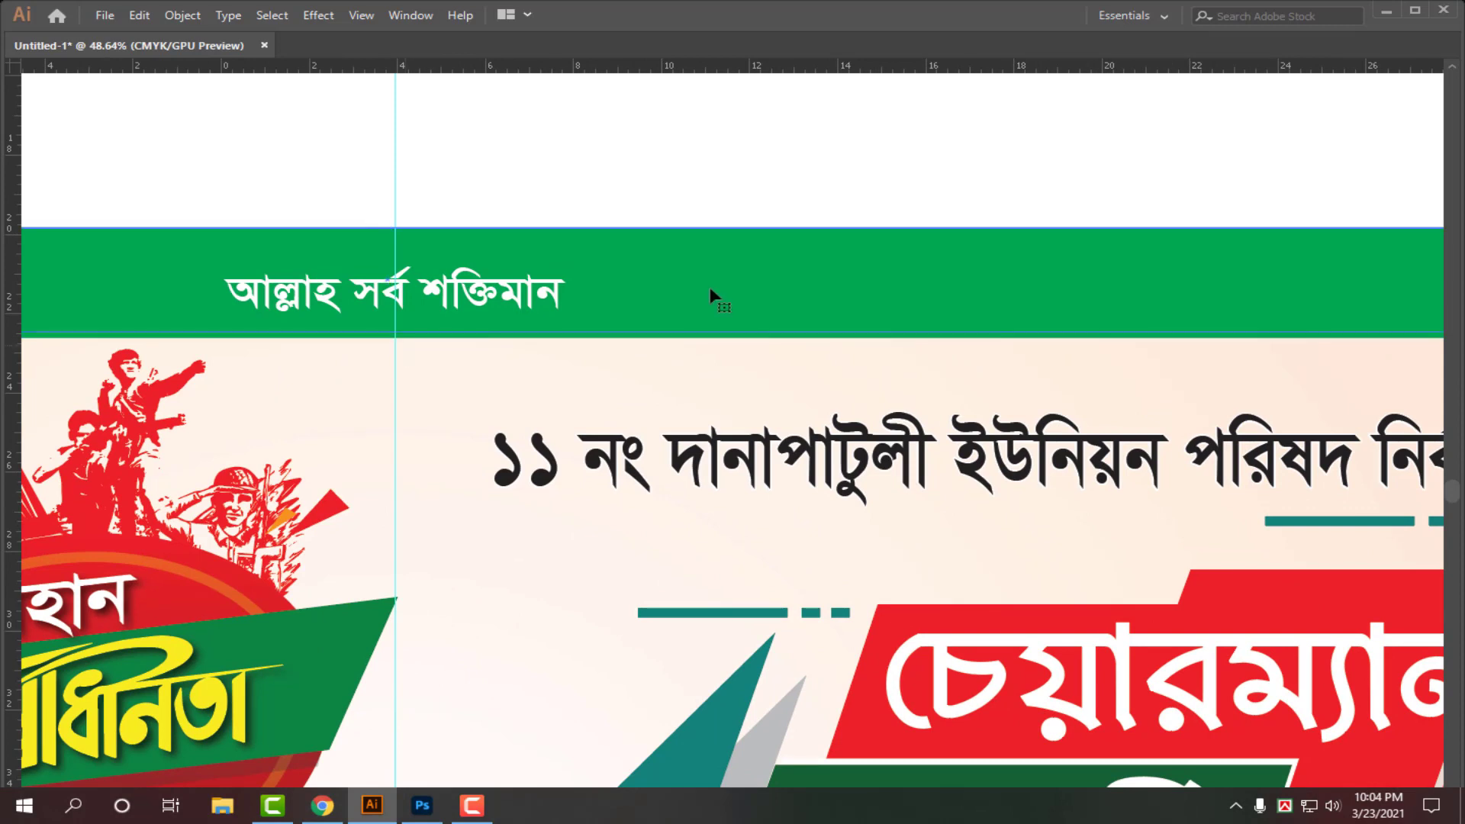
pyautogui.moveTo(798, 289); pyautogui.dragTo(799, 298)
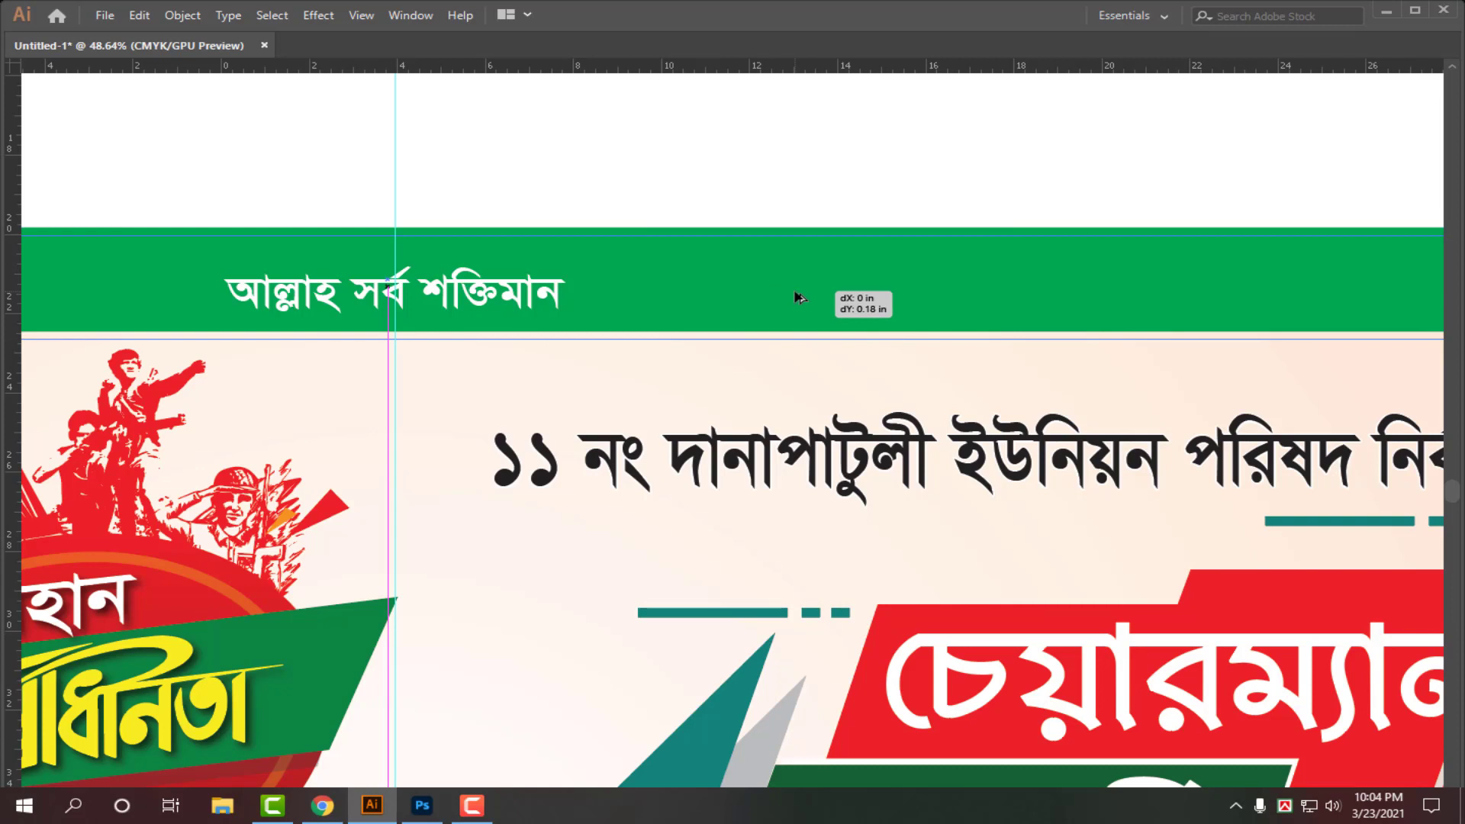
pyautogui.moveTo(796, 296); pyautogui.dragTo(806, 296)
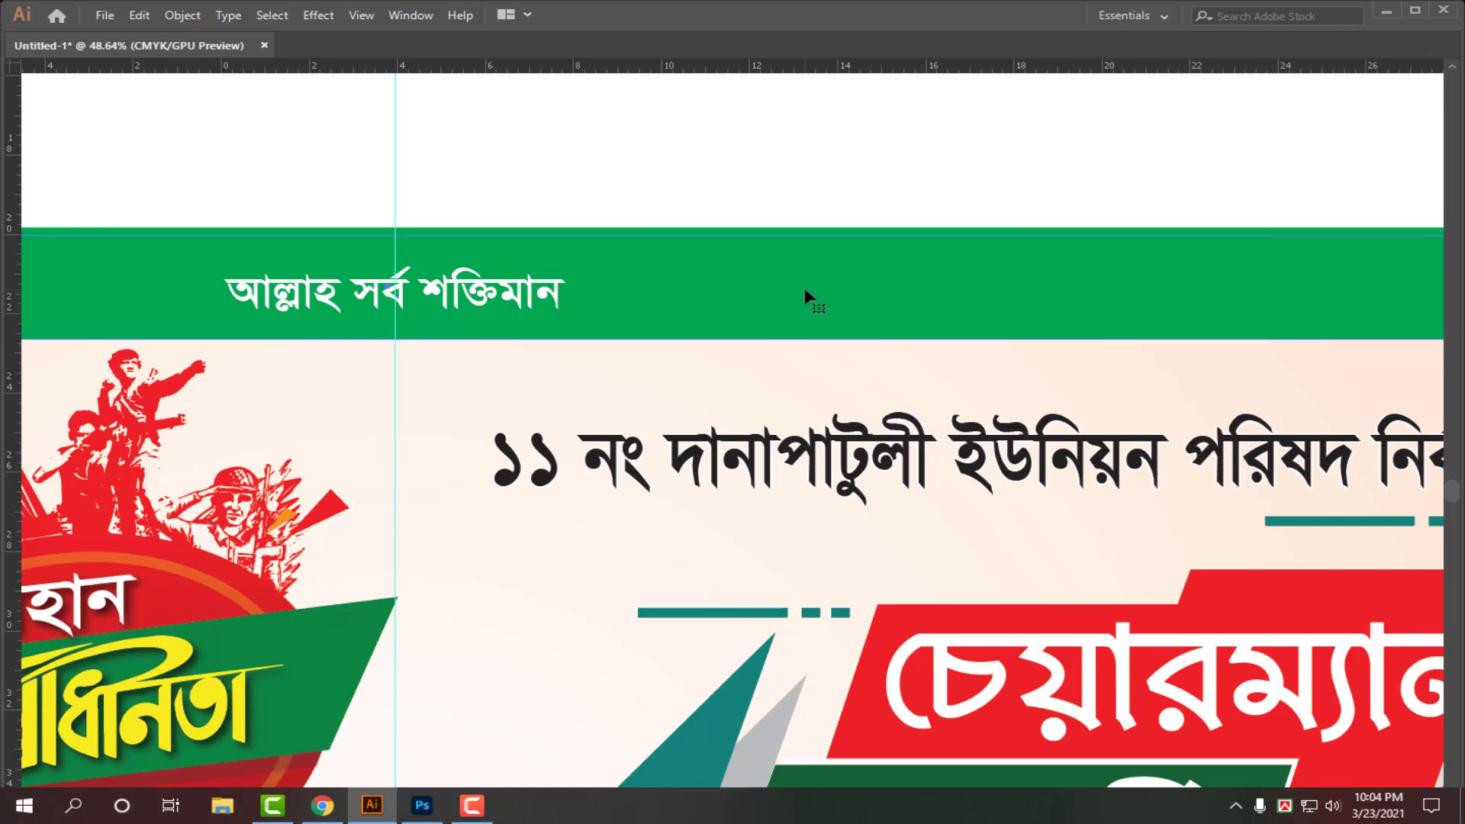
# - Fill the duplicate bar with golden yellow, C 0, M 30, Y 100, K 0, as a thin strip under the green bar
pyautogui.press('Tab')
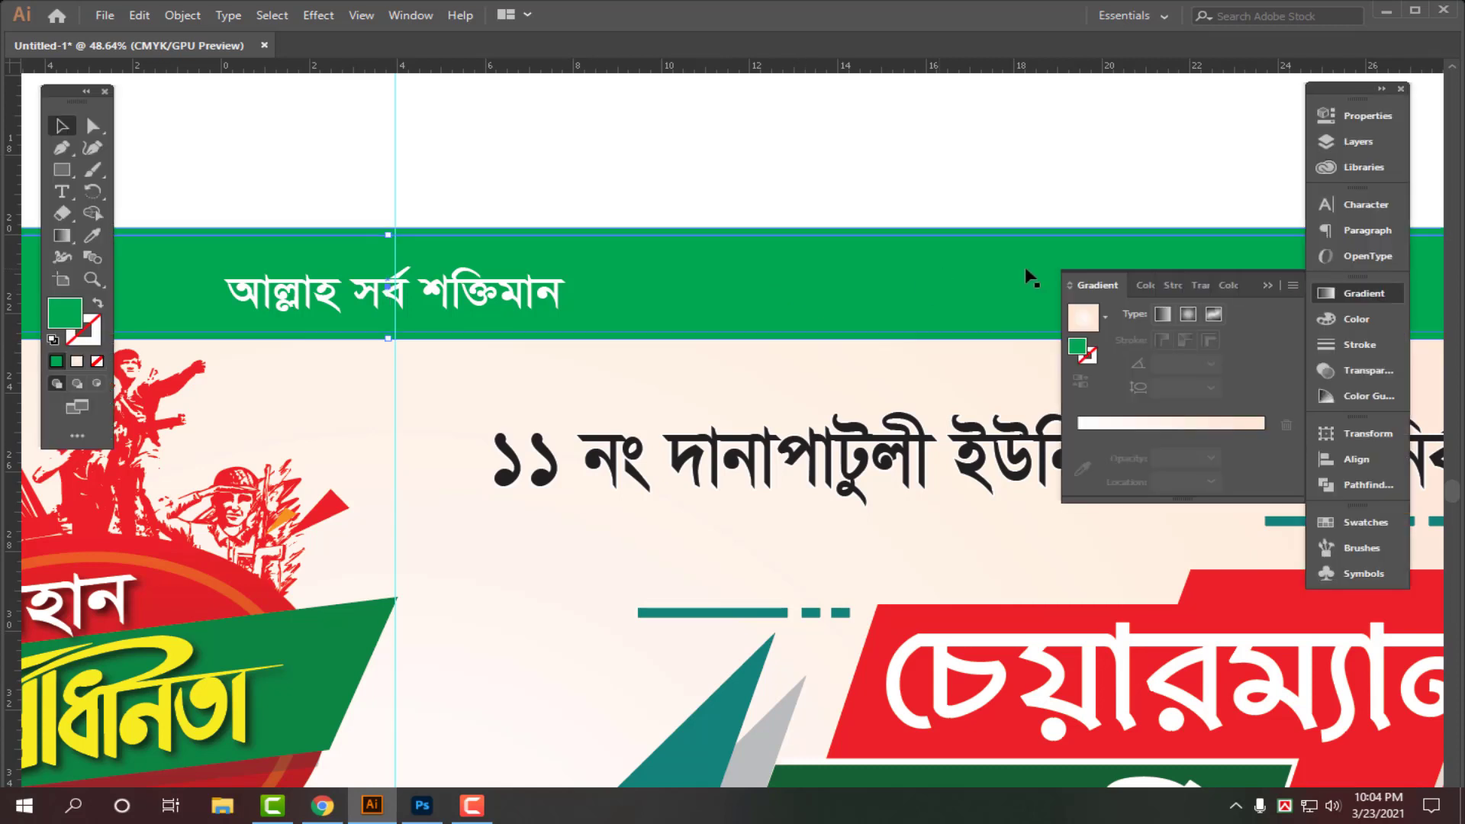
pyautogui.click(1358, 319)
pyautogui.write('00')
pyautogui.press('Tab')
pyautogui.write('30')
pyautogui.press('Tab')
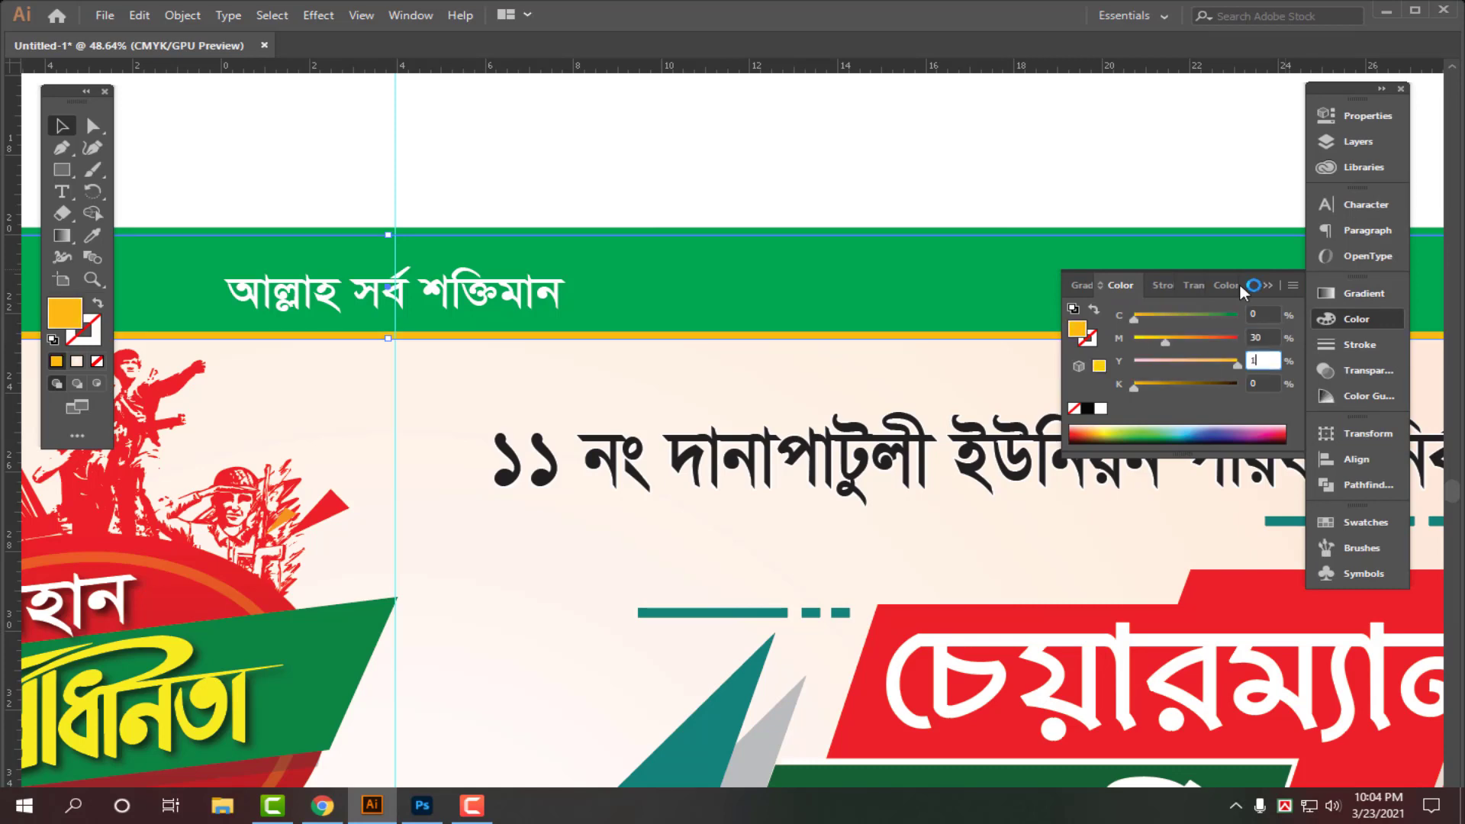
pyautogui.click(927, 112)
pyautogui.hotkey('ctrl', '-')
pyautogui.hotkey('ctrl', '-')
pyautogui.hotkey('ctrl', '-')
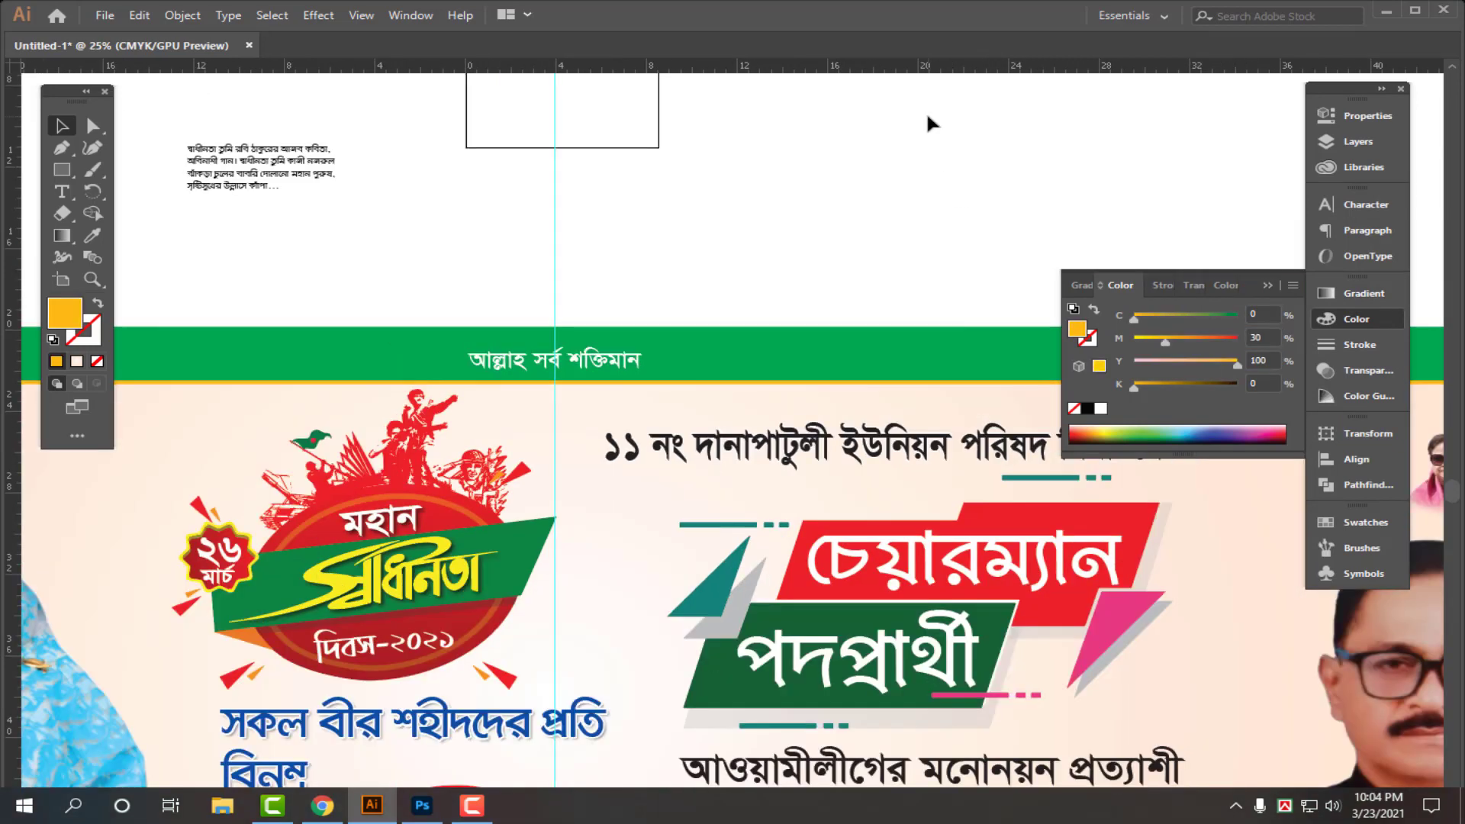
# - Switch to full-screen view without panels and bring the small Mujib 100 logo from above the artboard into the banner near the three small portraits
pyautogui.press('Tab')
pyautogui.moveTo(965, 194); pyautogui.dragTo(1061, 51)
pyautogui.press('f')
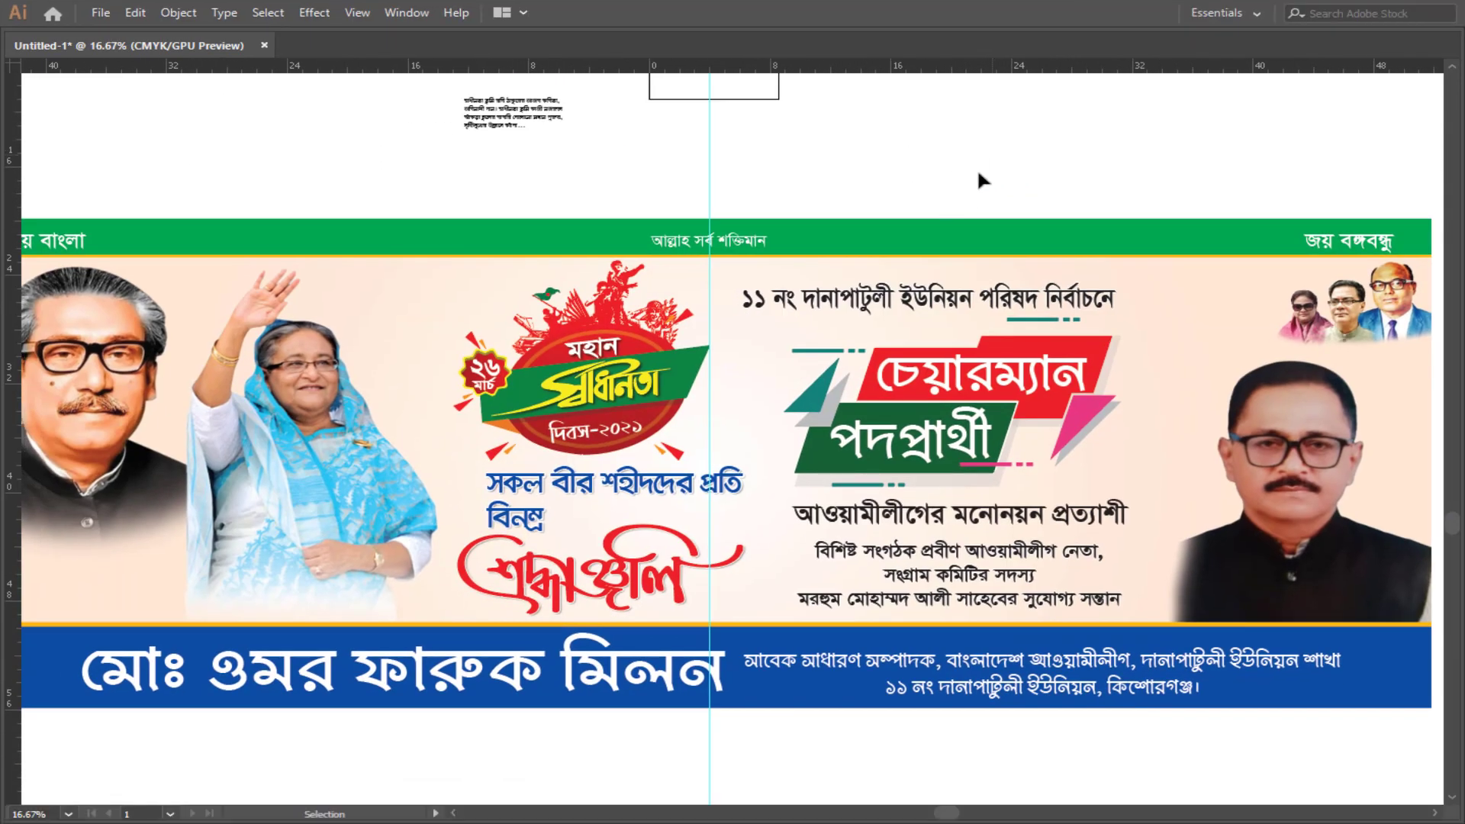
pyautogui.moveTo(1004, 169); pyautogui.dragTo(928, 229)
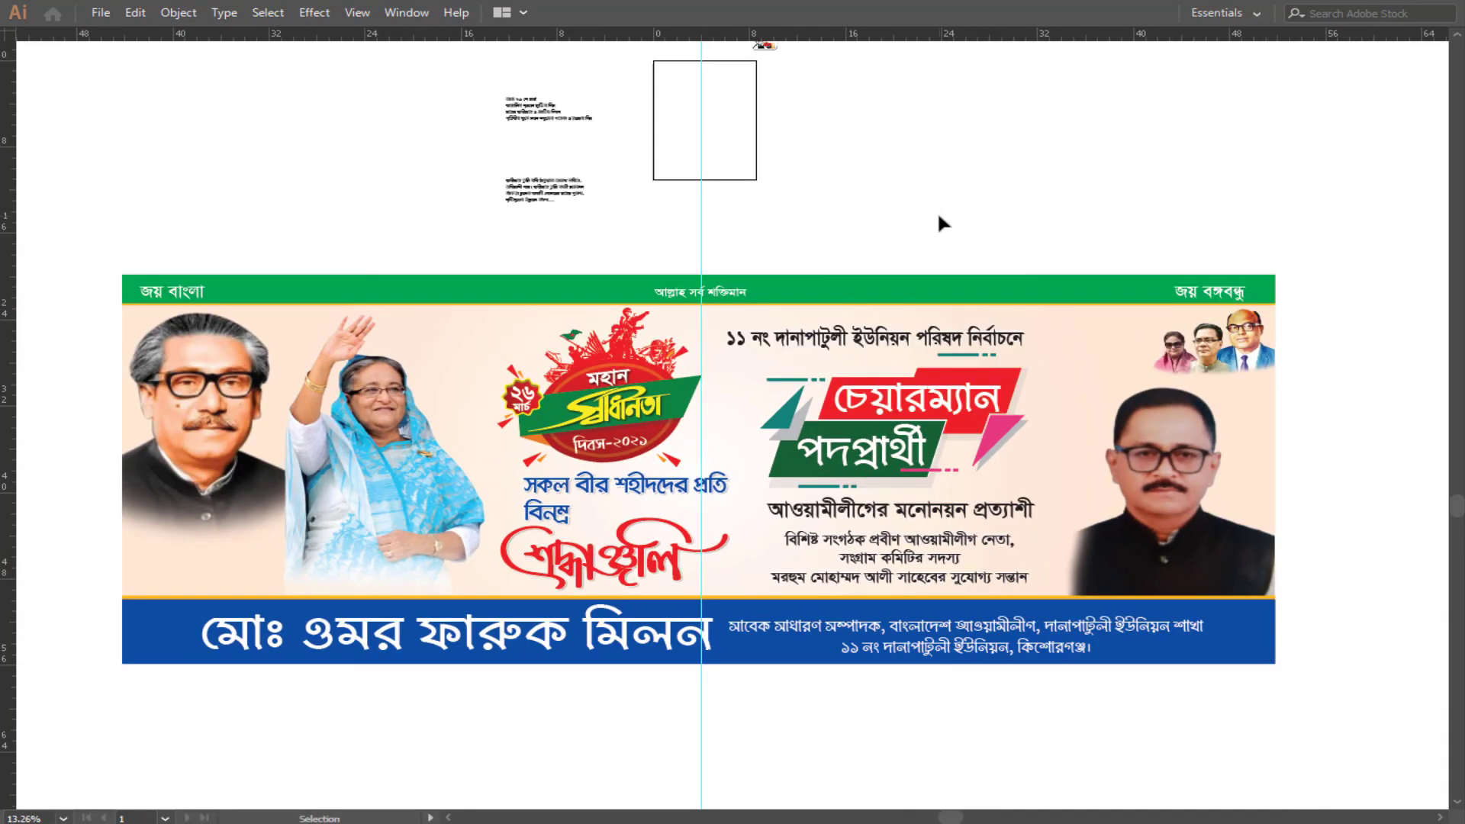
pyautogui.scroll(5, 937, 229)
pyautogui.moveTo(895, 138); pyautogui.dragTo(749, 291)
pyautogui.press('a')
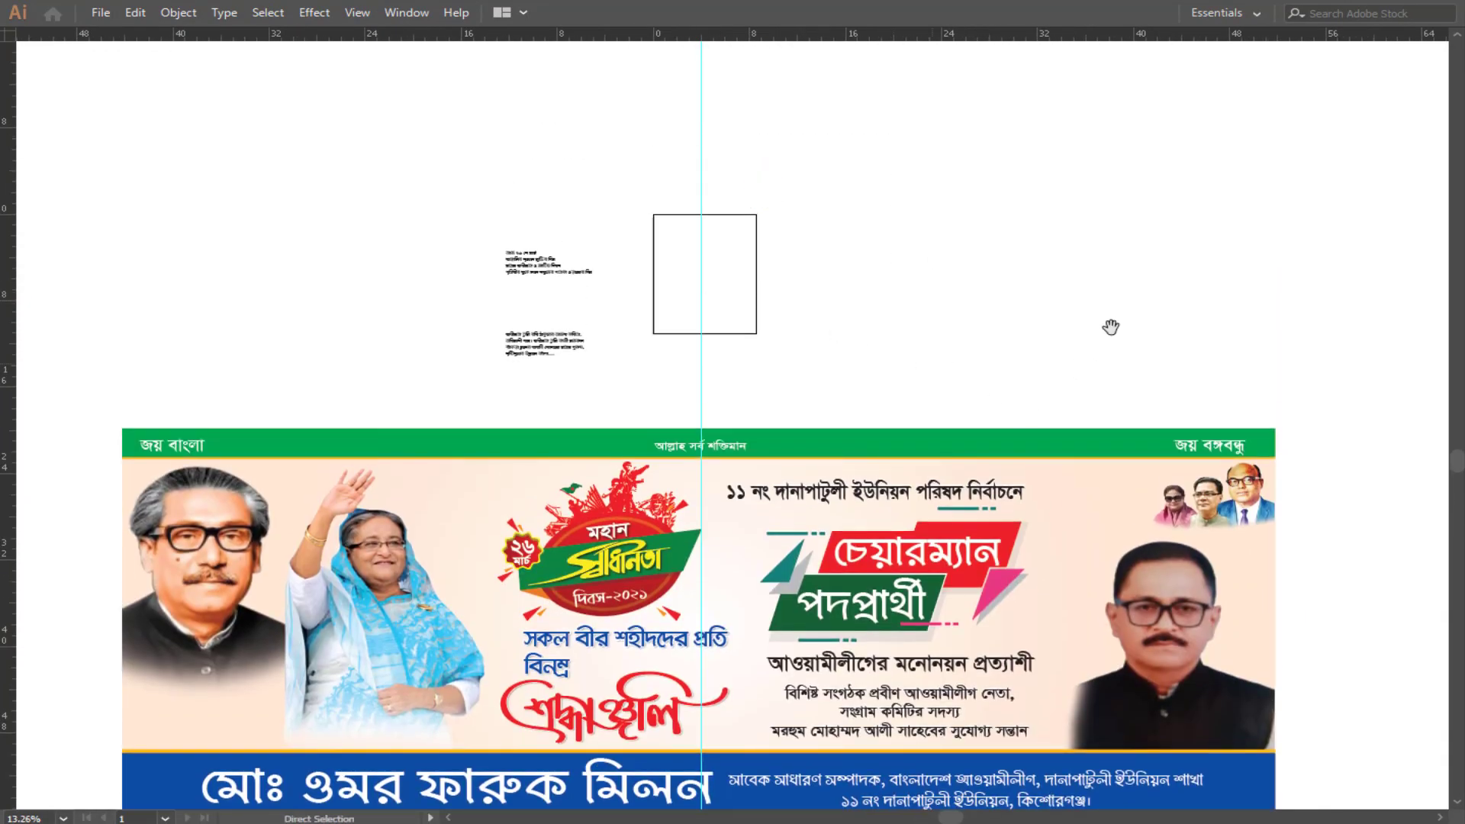
pyautogui.scroll(6, 1112, 327)
pyautogui.hotkey('ctrl', 'v')
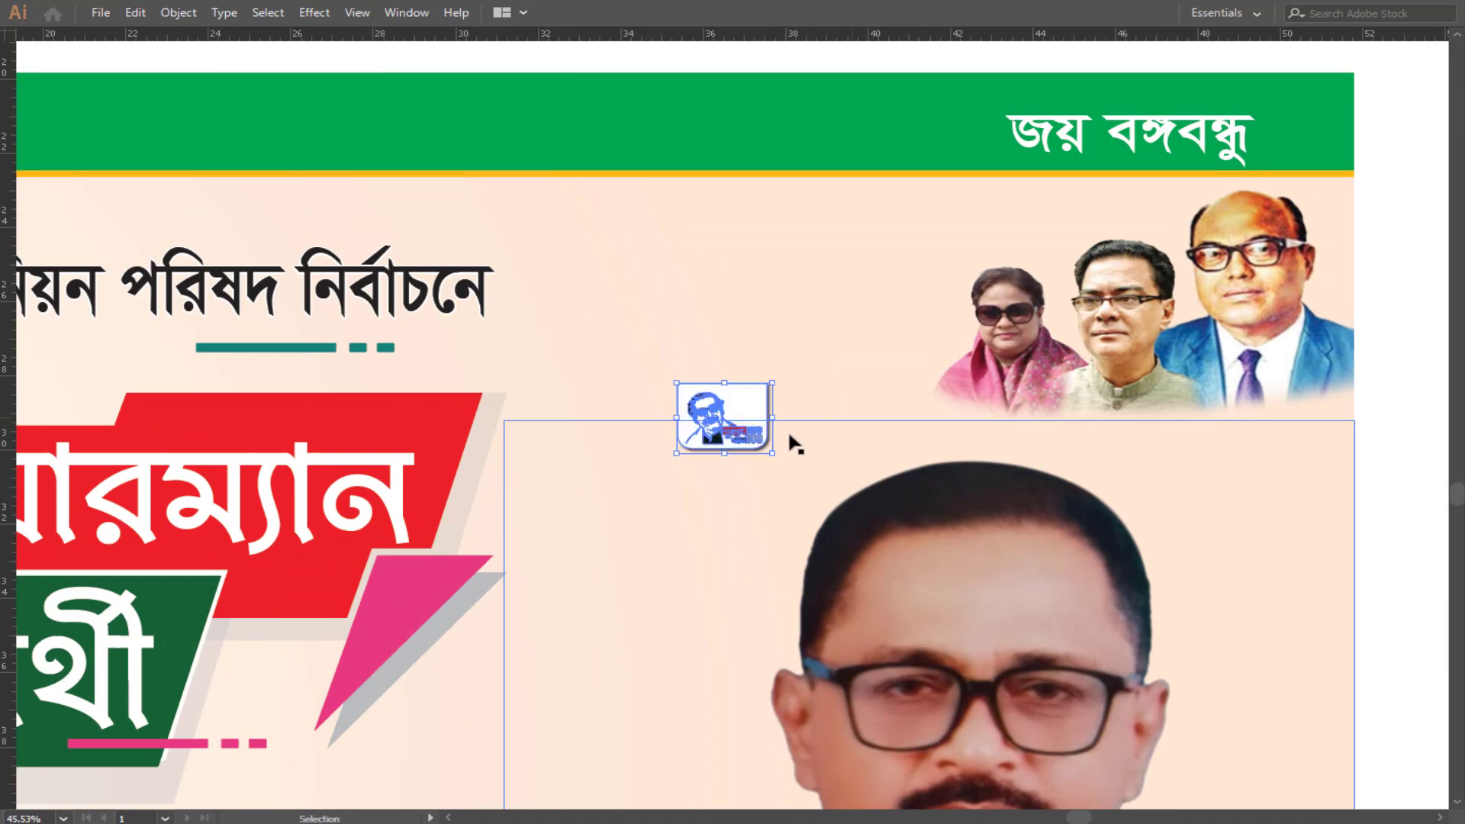
# - Enlarge the Mujib 100 logo to about 7.41 × 6.1 in and tuck its top edge under the golden strip, left of the three portraits
pyautogui.moveTo(739, 422)
pyautogui.mouseDown()
pyautogui.moveTo(725, 217)
pyautogui.moveTo(695, 204)
pyautogui.moveTo(725, 416)
pyautogui.mouseUp()
pyautogui.scroll(2, 725, 416)
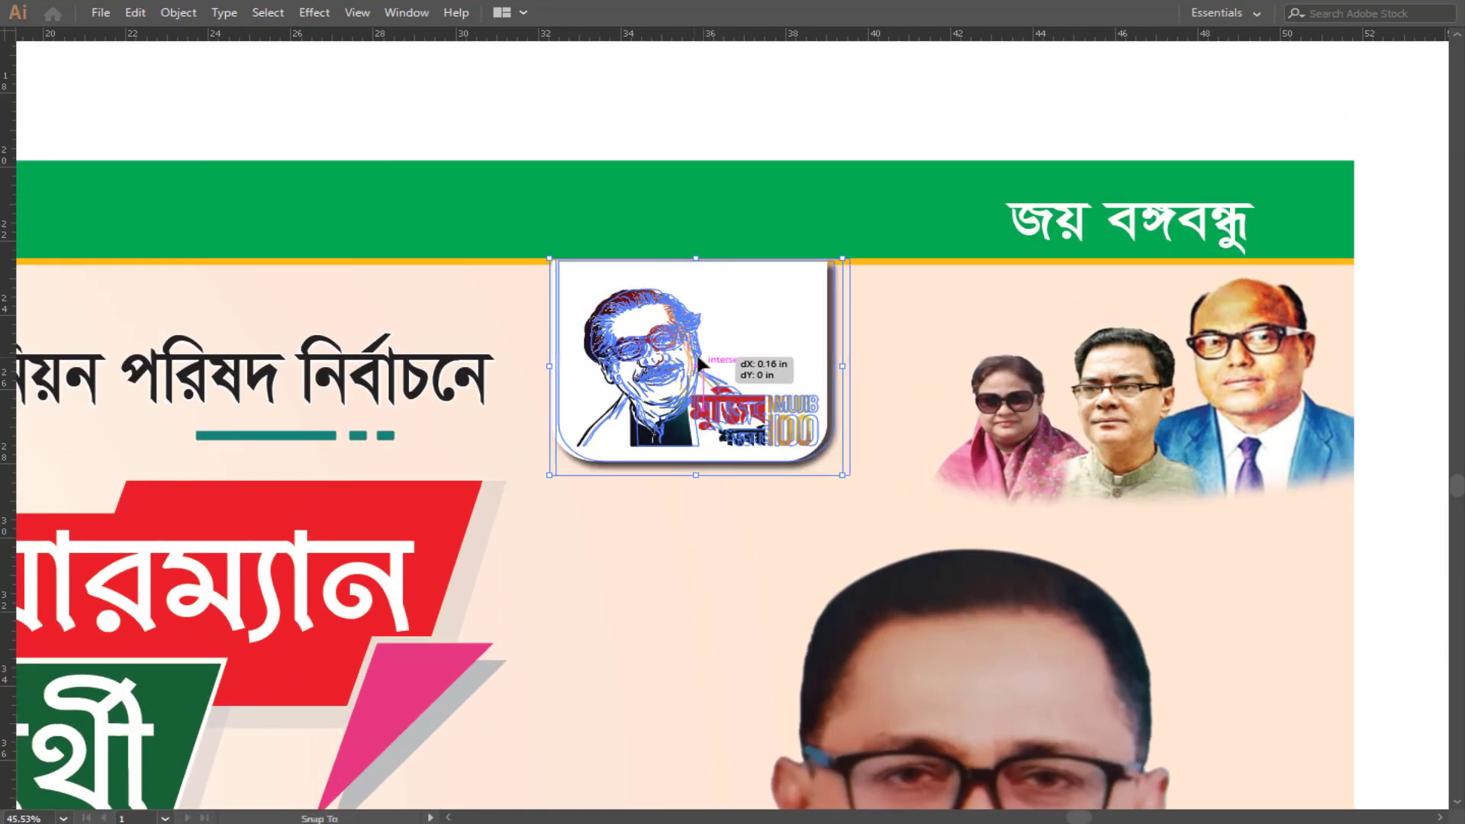
pyautogui.scroll(1, 915, 289)
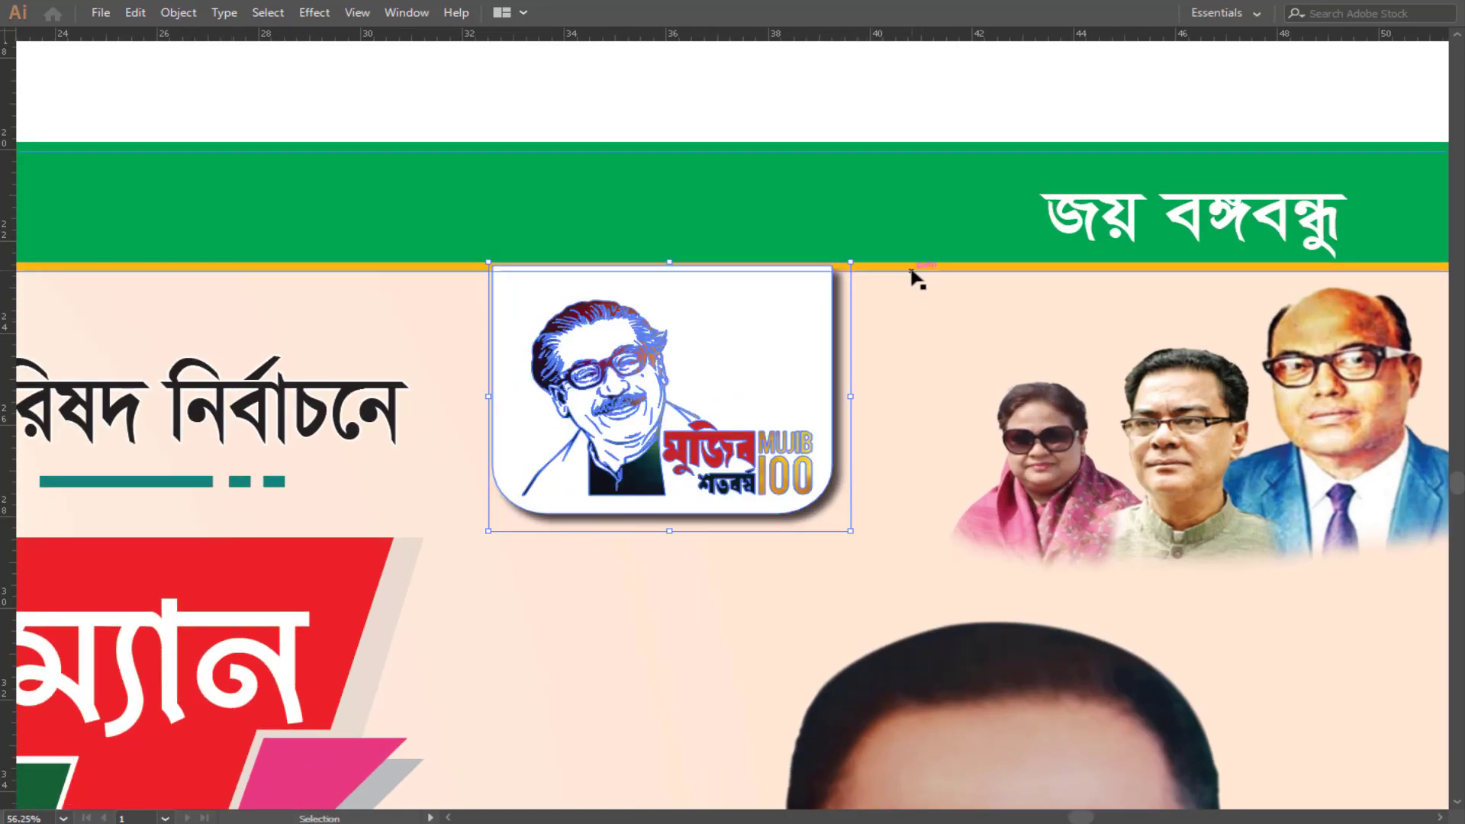
pyautogui.press('a')
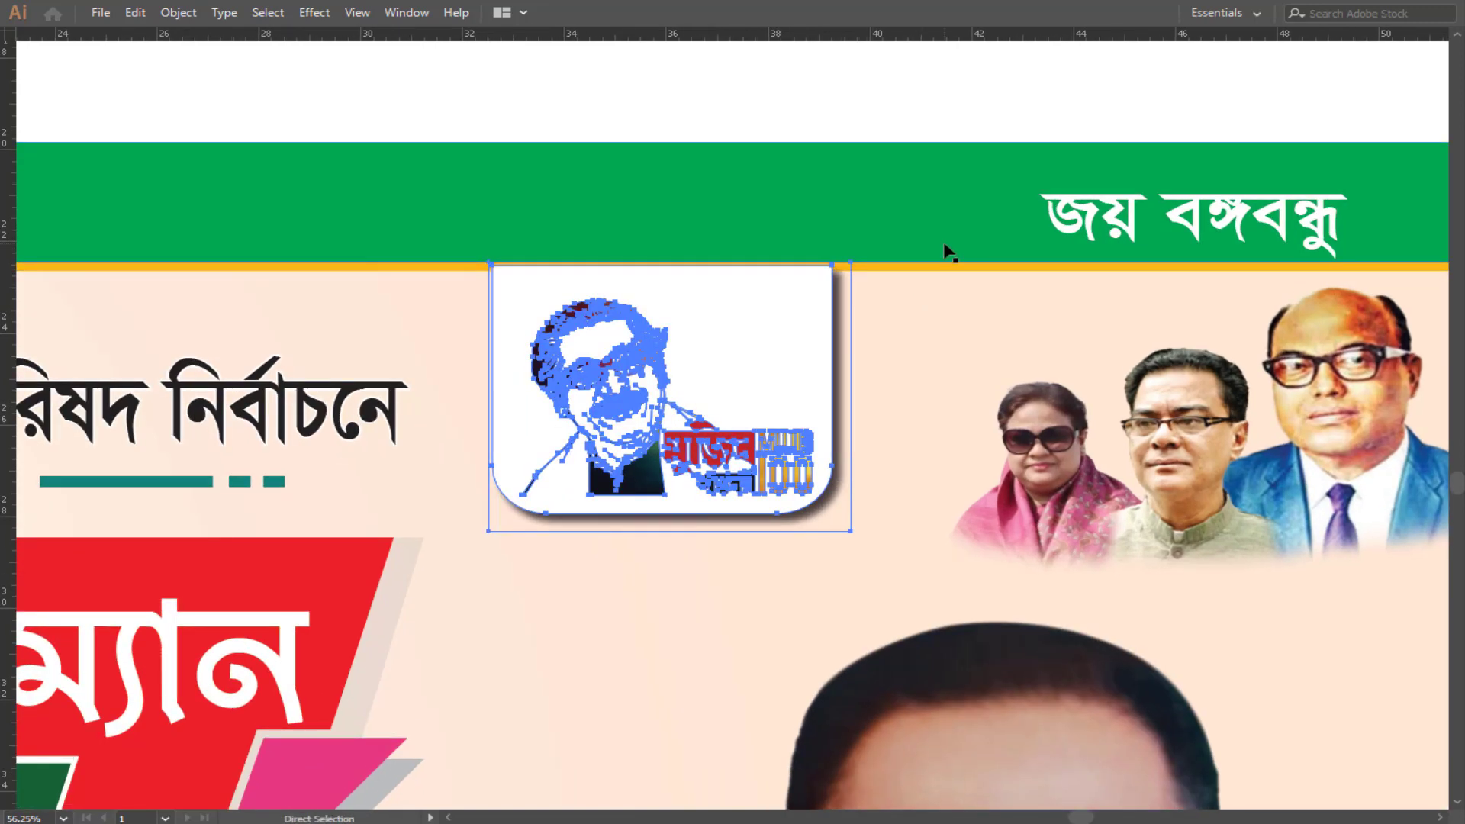
pyautogui.press('v')
pyautogui.moveTo(671, 265); pyautogui.dragTo(671, 251)
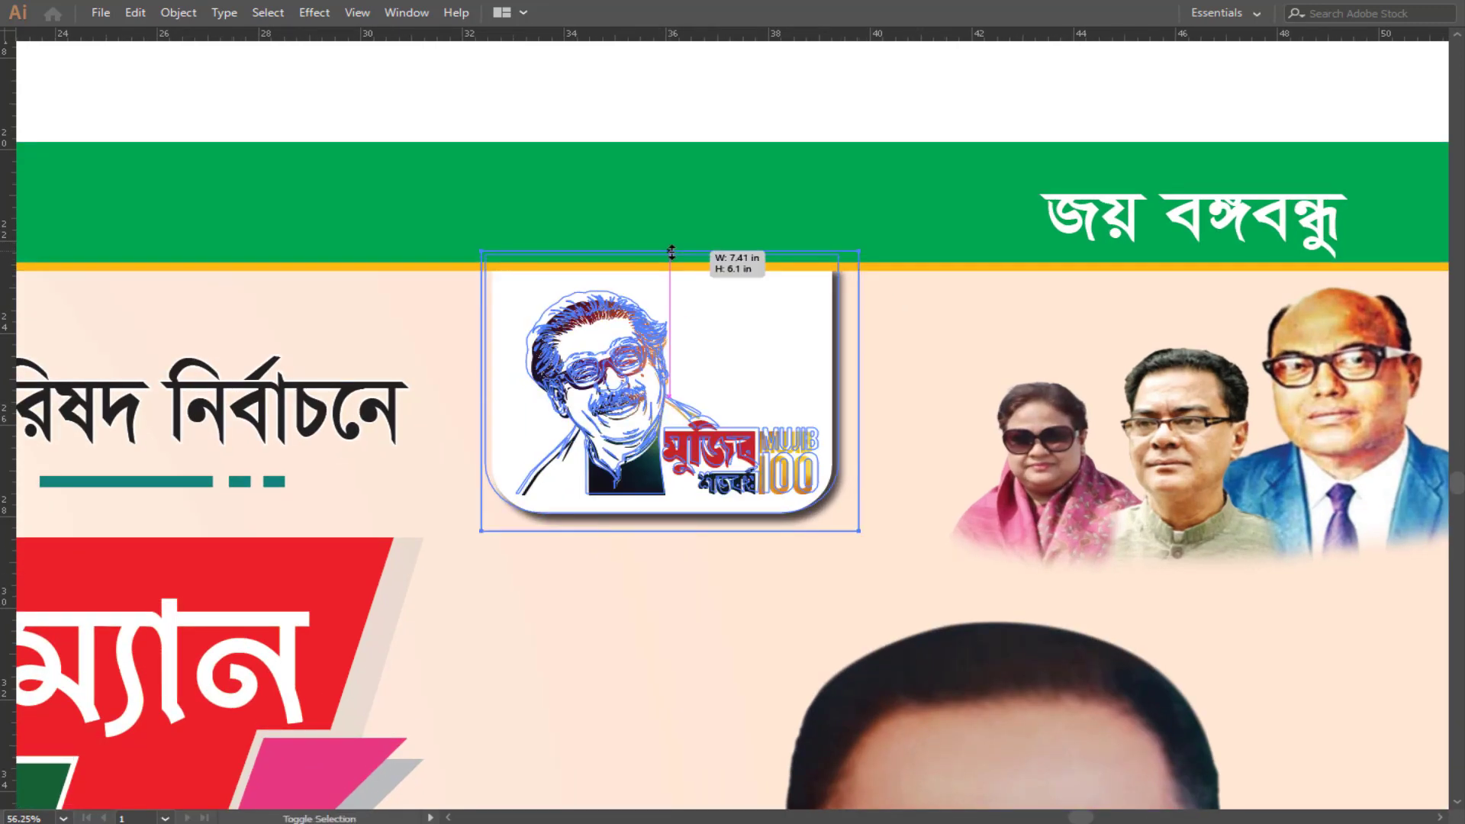
# - Review the whole banner, checking the logo's placement and the candidate's portrait against the rest of the layout
pyautogui.scroll(-5, 808, 379)
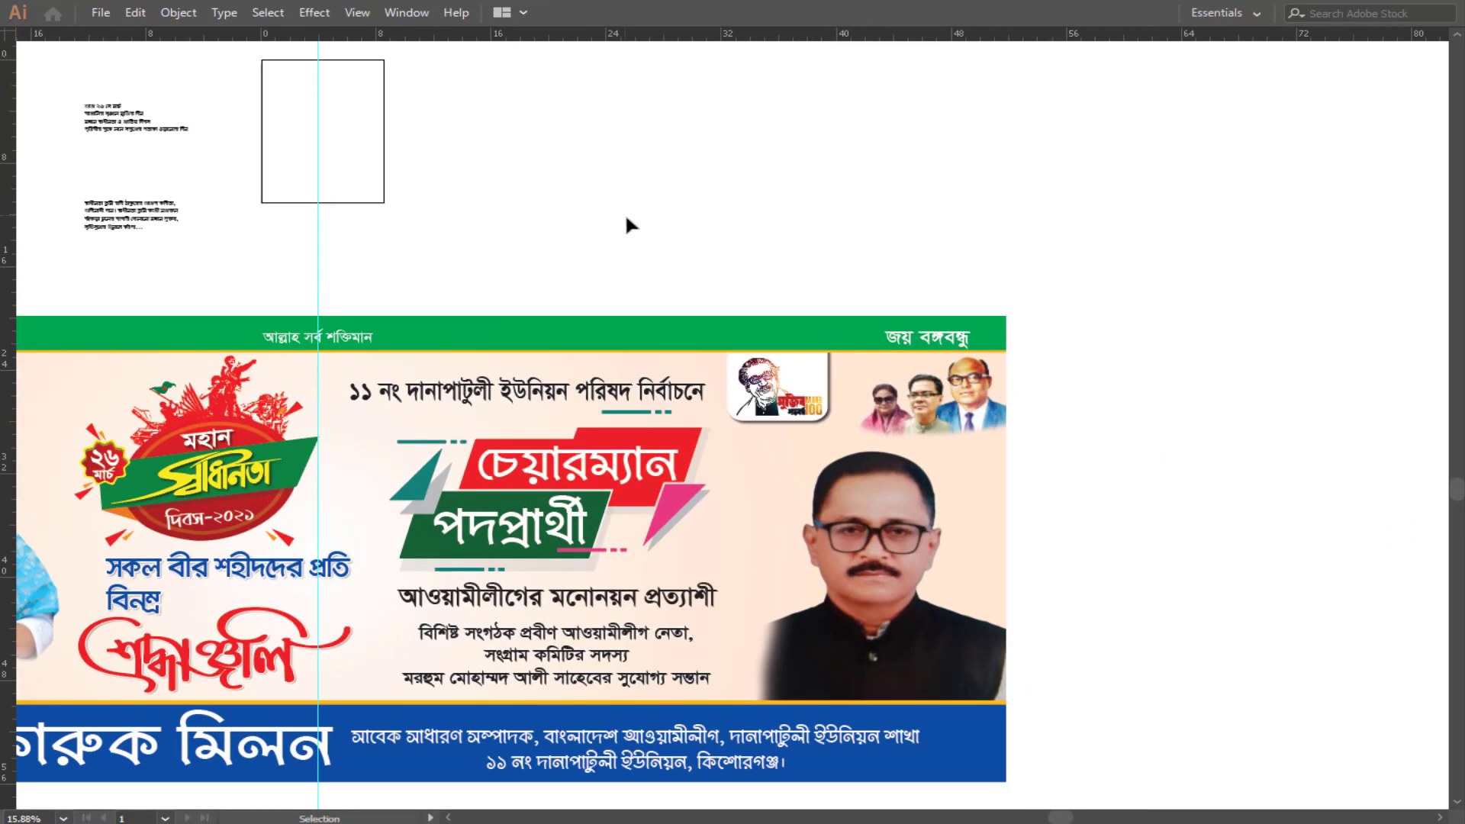
pyautogui.scroll(-2, 679, 219)
pyautogui.moveTo(758, 301); pyautogui.dragTo(1027, 363)
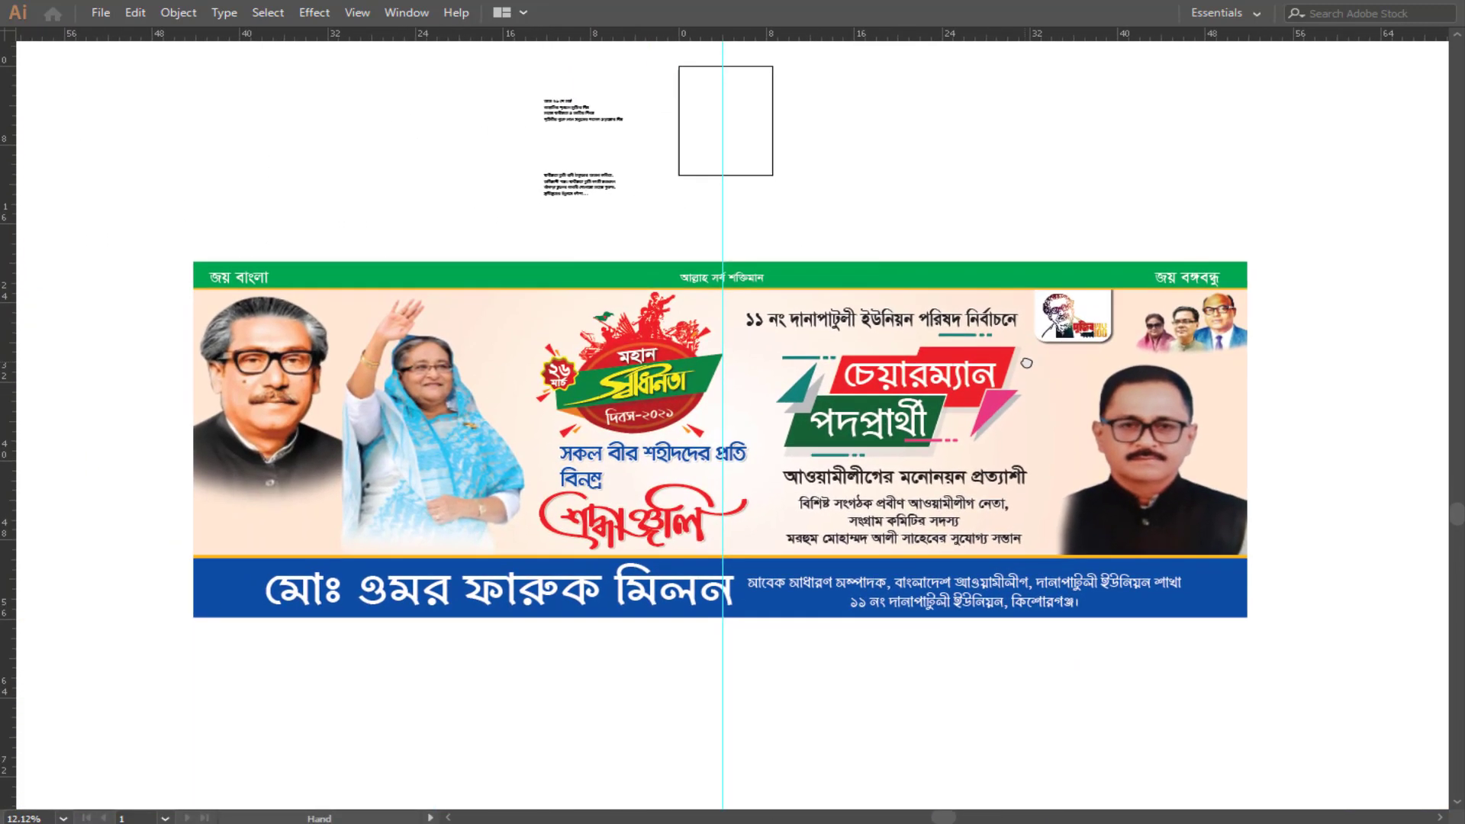
pyautogui.scroll(1, 842, 423)
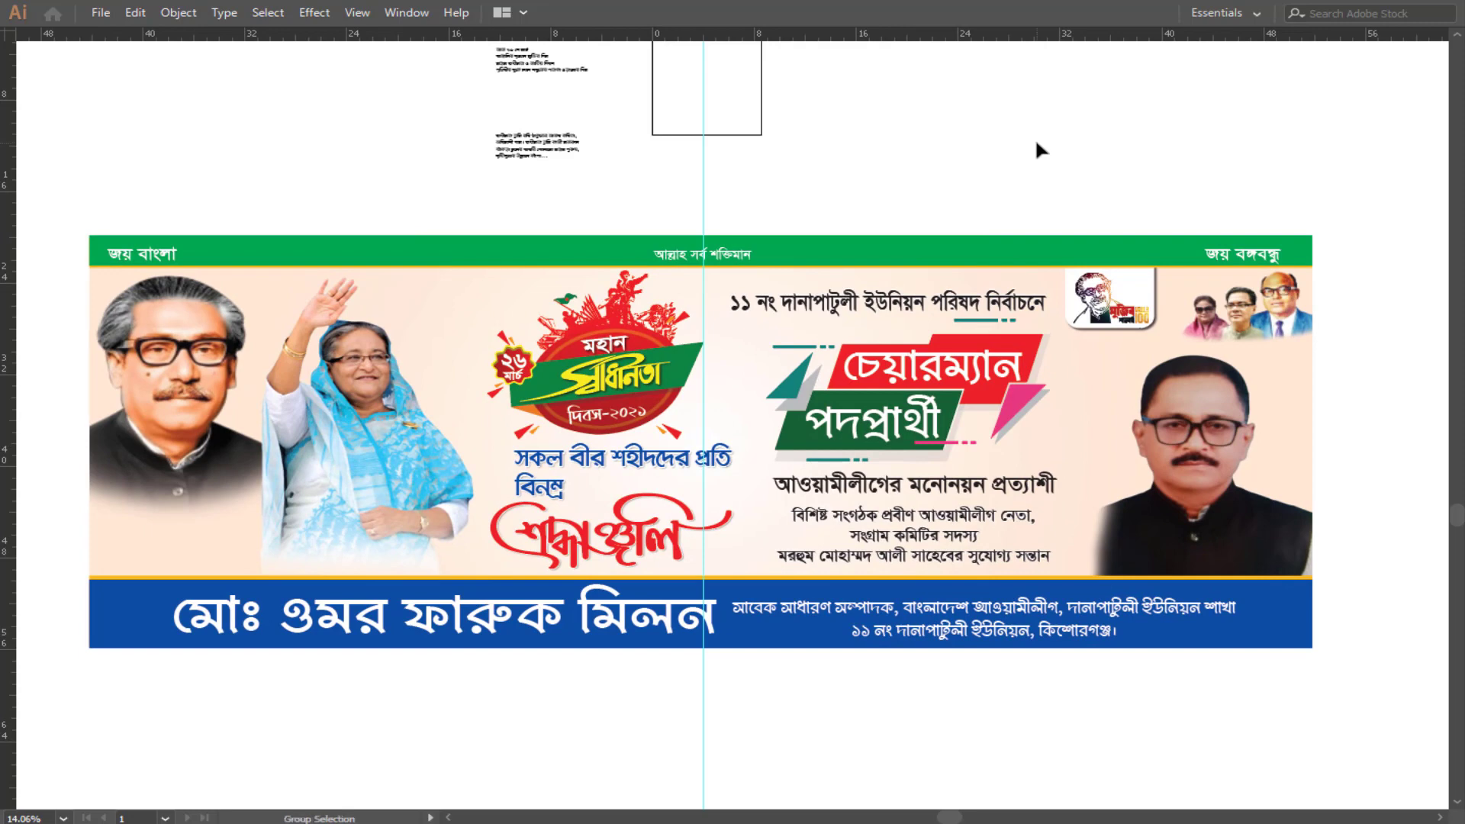
pyautogui.moveTo(763, 197); pyautogui.dragTo(798, 221)
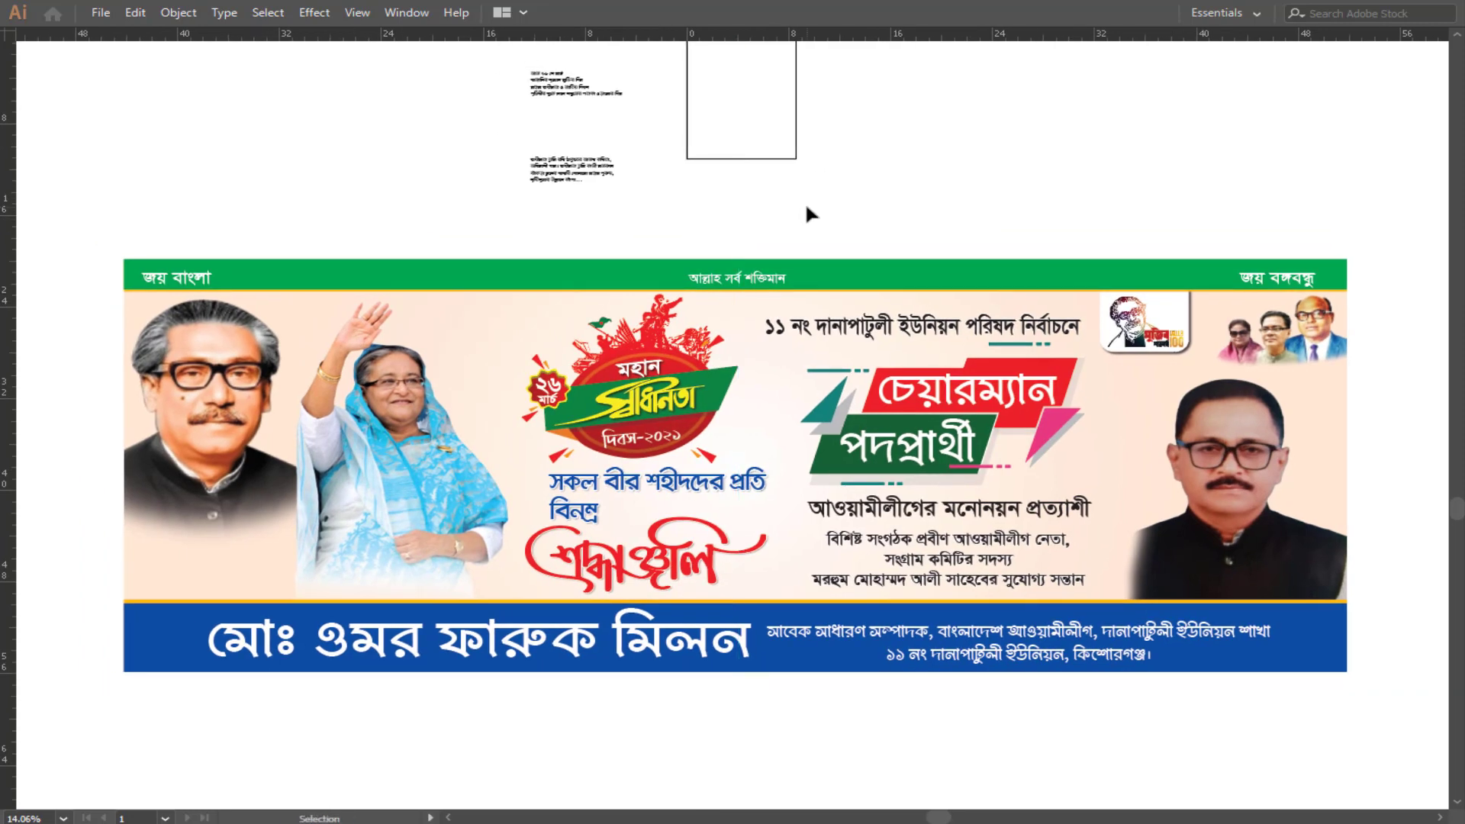
pyautogui.scroll(1, 807, 207)
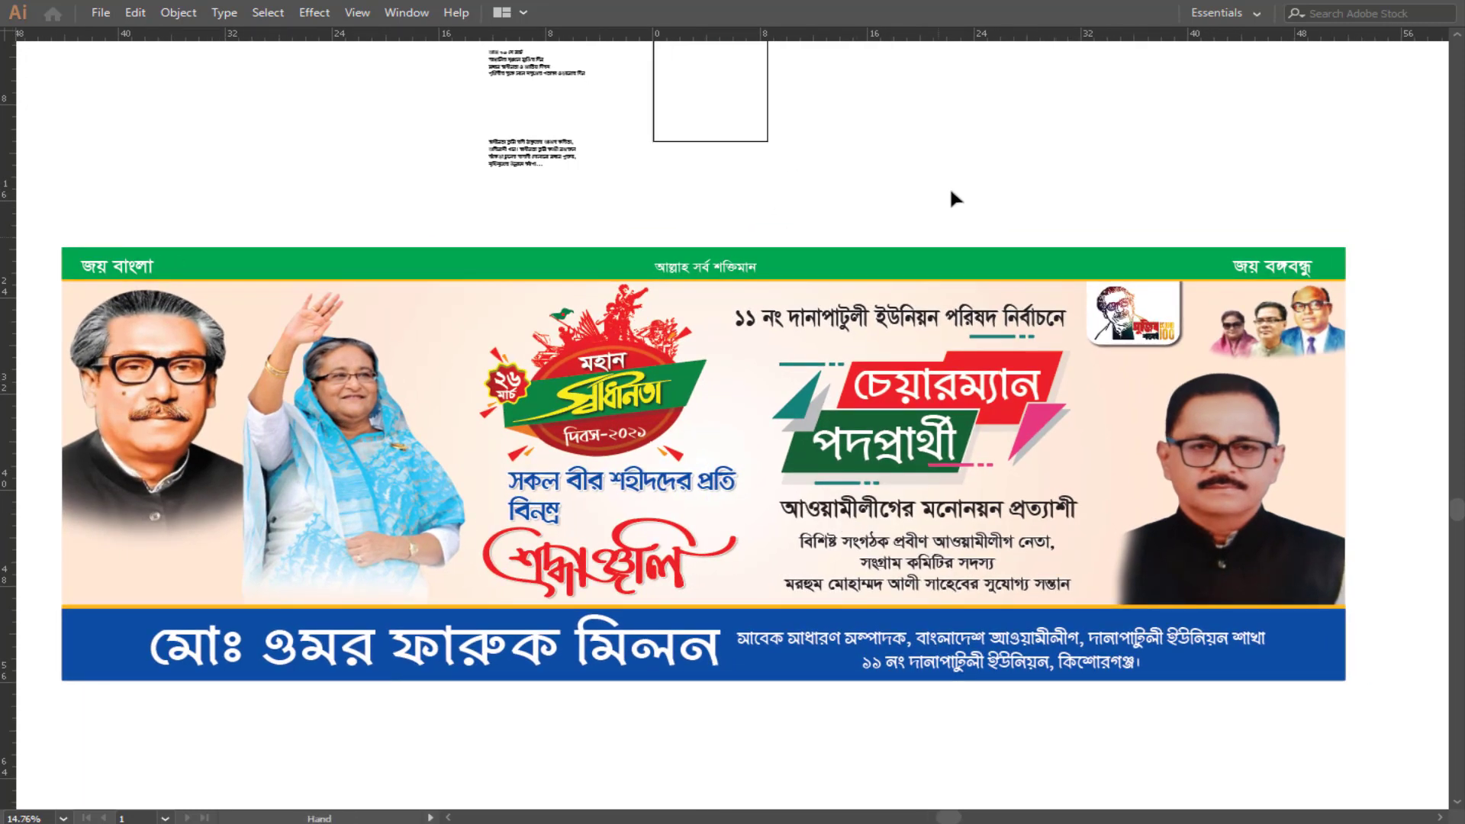
pyautogui.click(1186, 543)
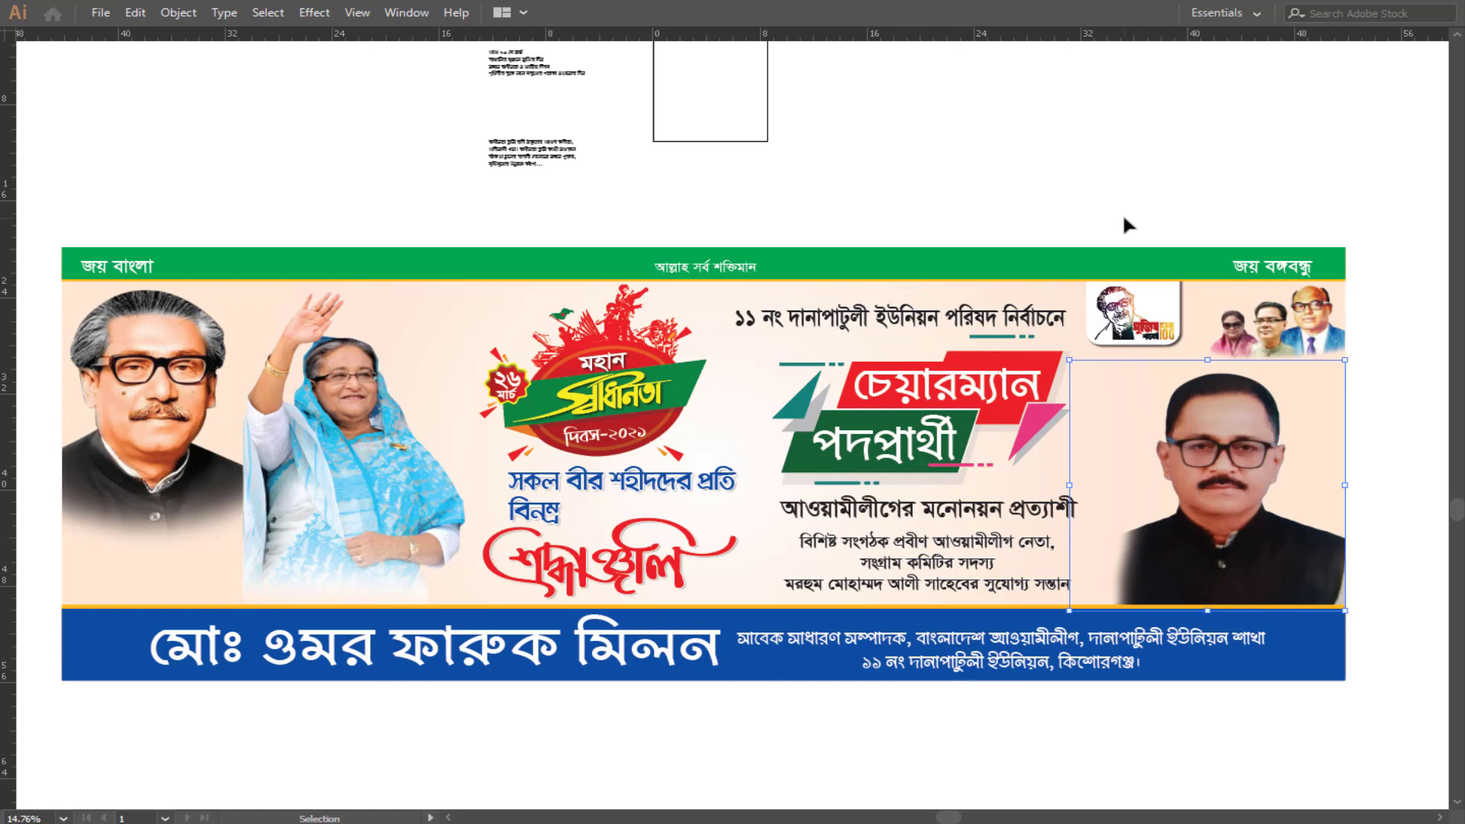
pyautogui.click(1193, 169)
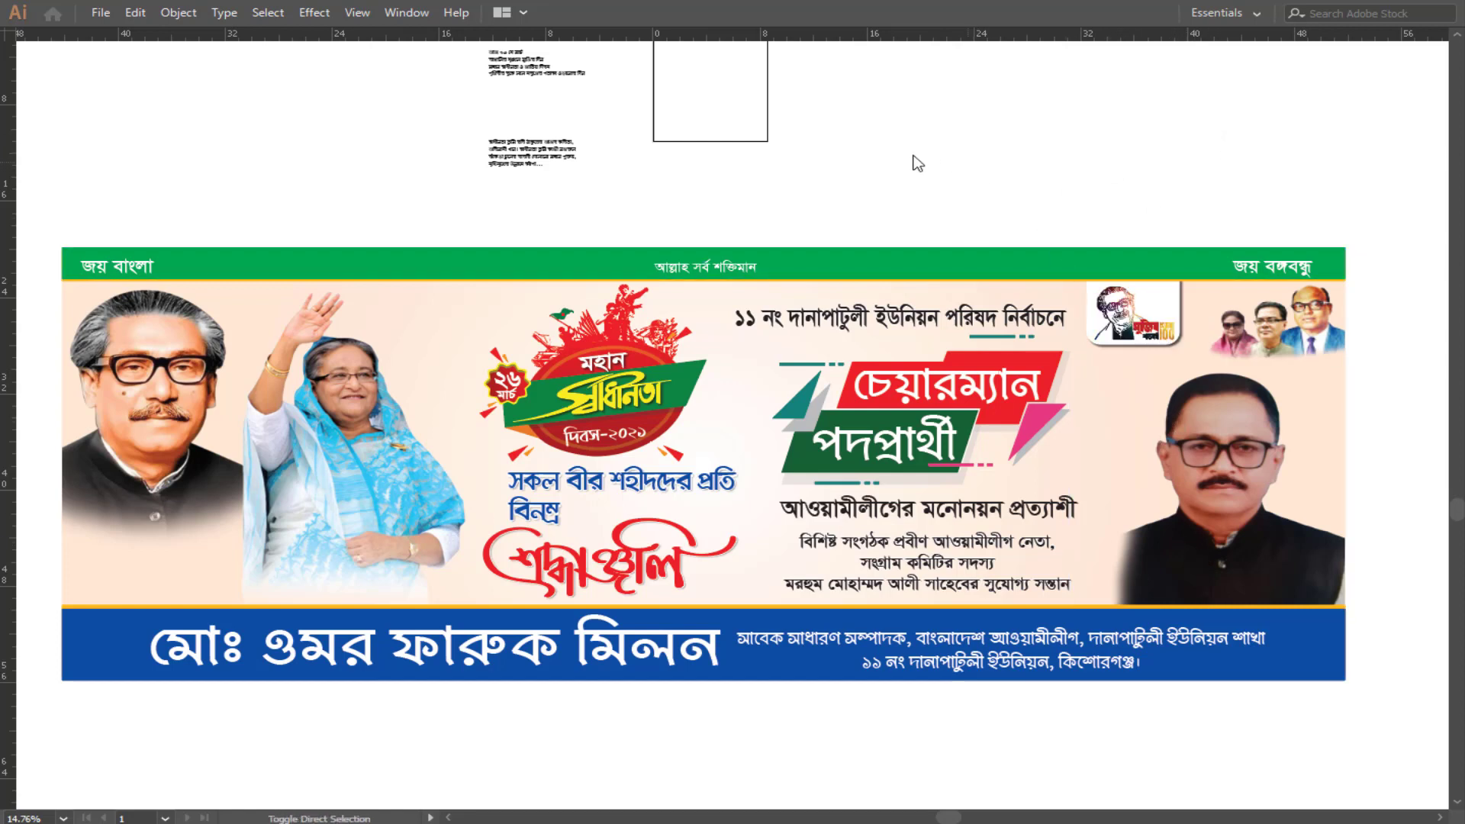
# - Start saving the document in the 26-March-Poster-Design folder, taking the existing 26-March-Poster-Design file name as the base
pyautogui.hotkey('ctrl', 's')
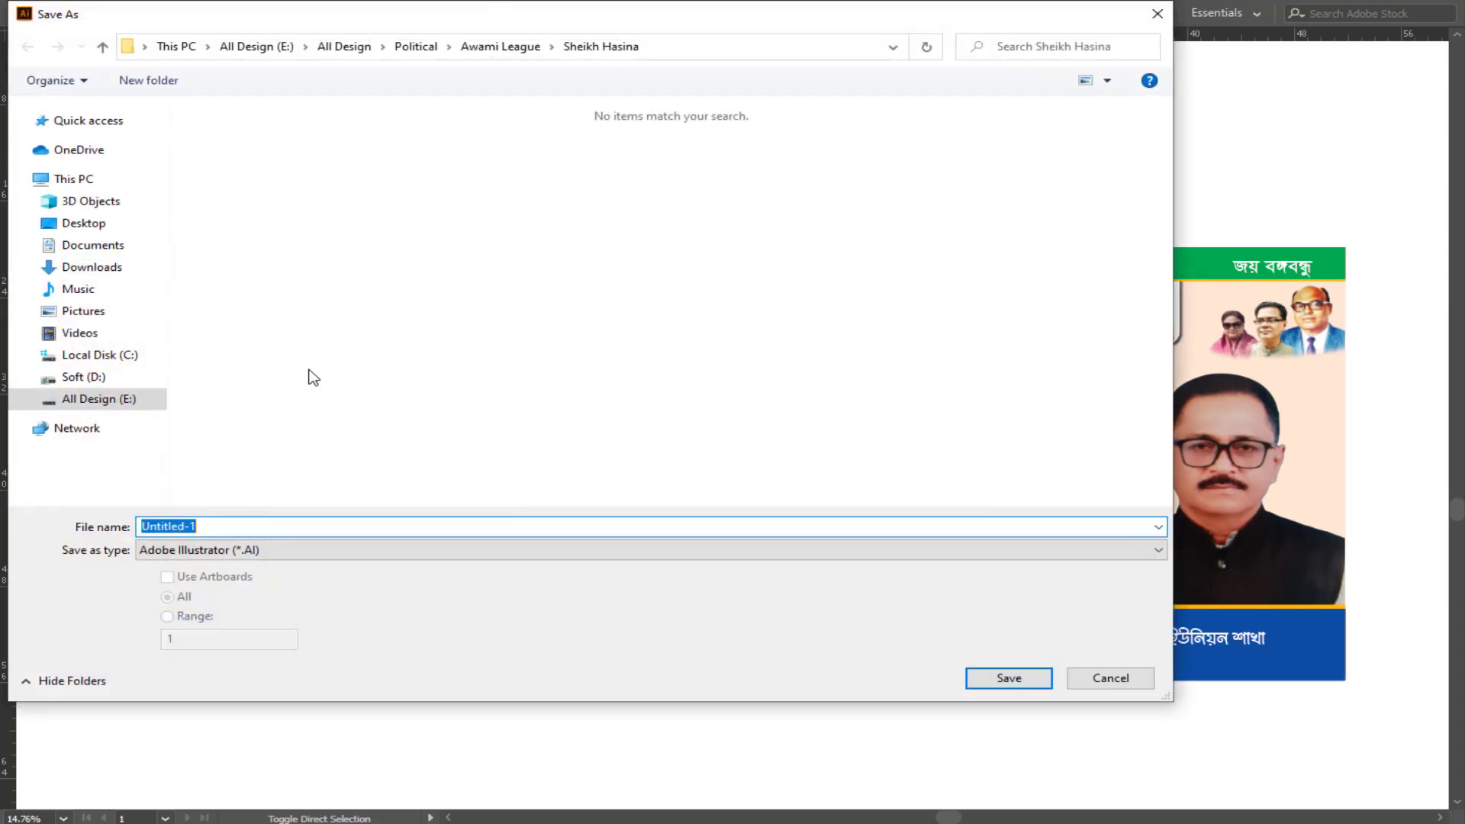
pyautogui.click(96, 223)
pyautogui.doubleClick(466, 191)
pyautogui.click(238, 160)
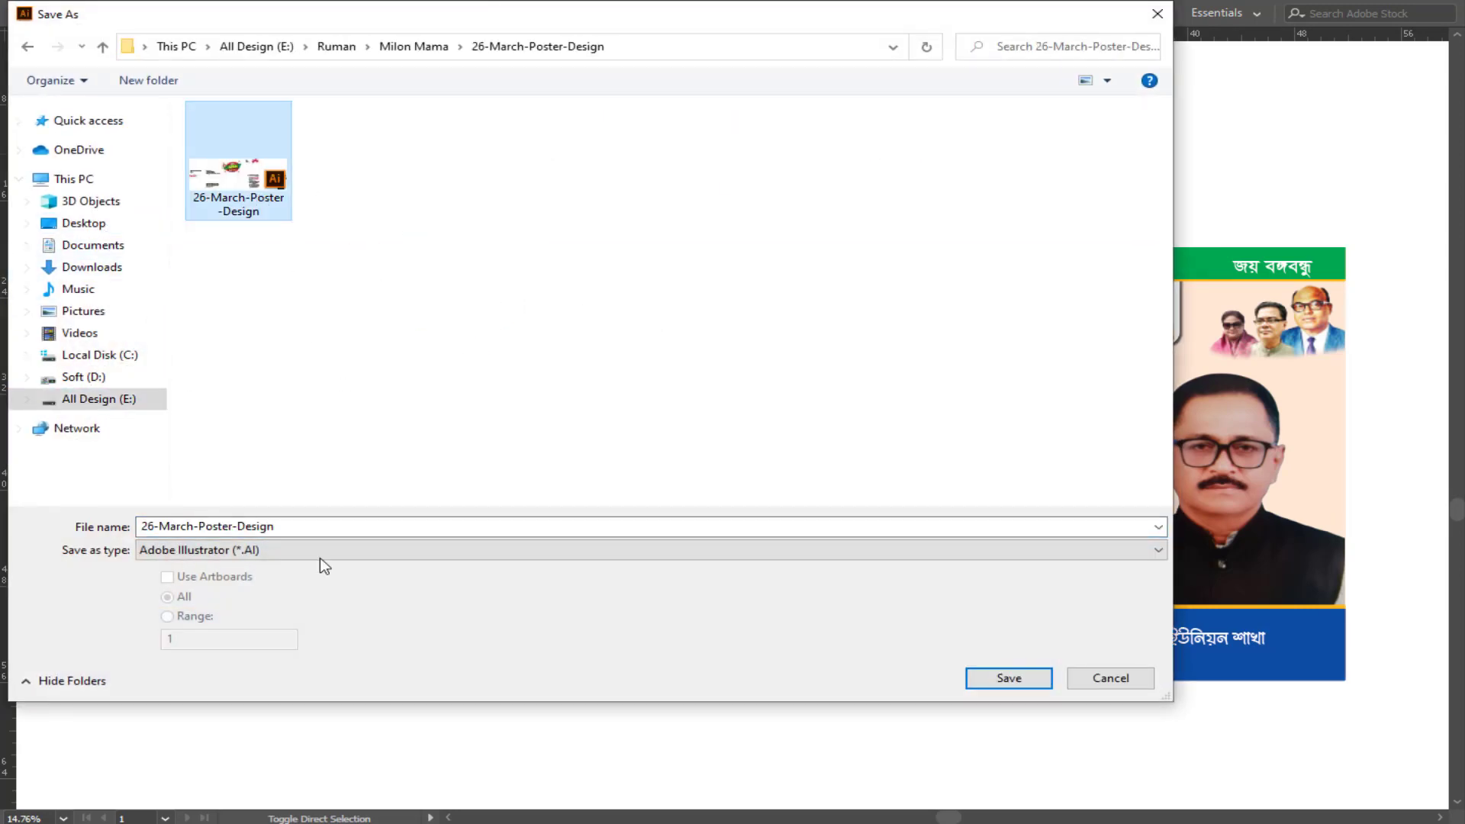
# - Name the file "26-March-Banner-Design ____ Size___ 8' X 3'" and save it in Adobe Illustrator format with the offered options
pyautogui.doubleClick(282, 526)
pyautogui.moveTo(198, 527); pyautogui.dragTo(218, 528)
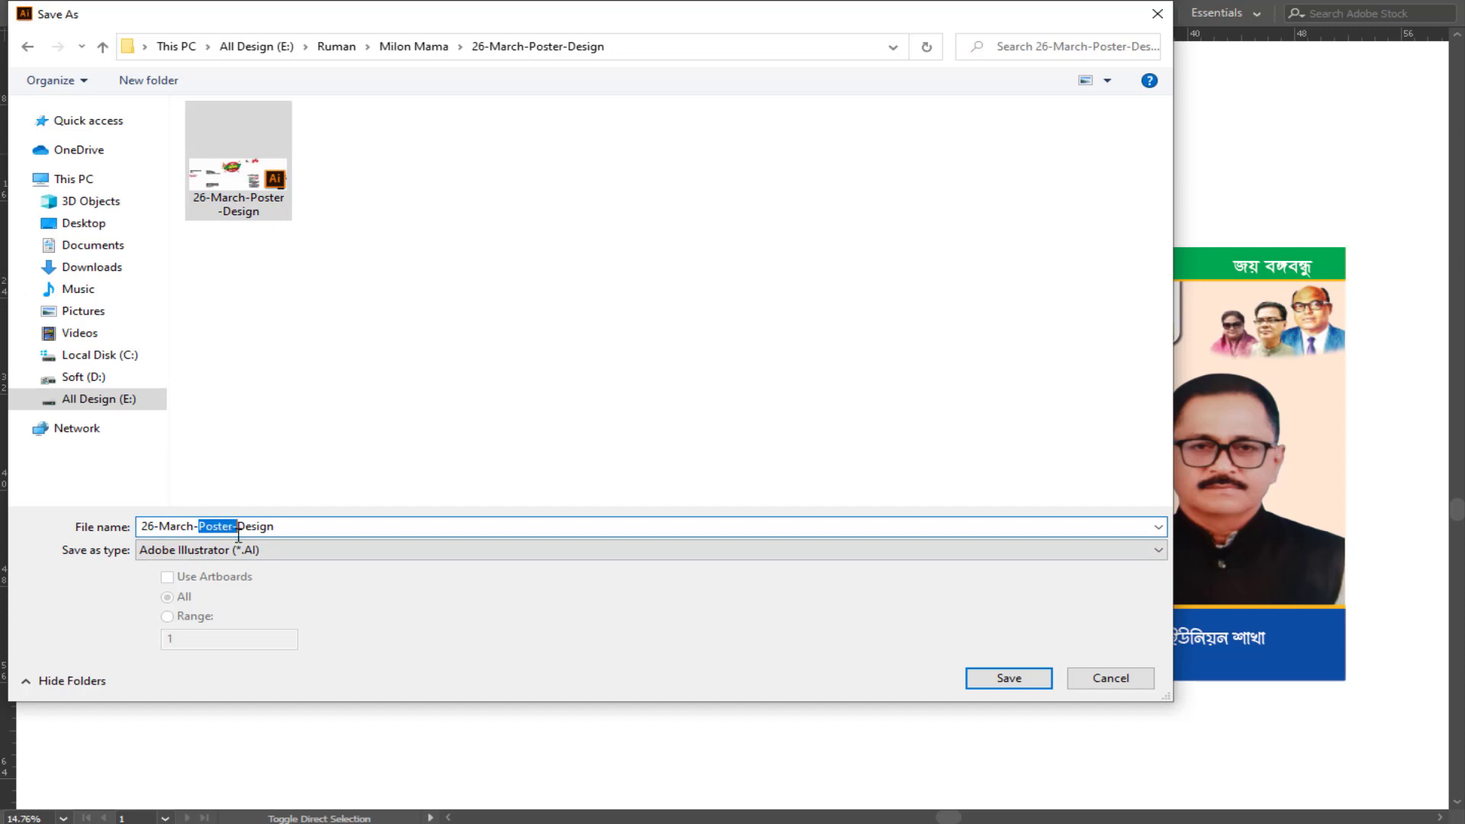
pyautogui.write('Bann')
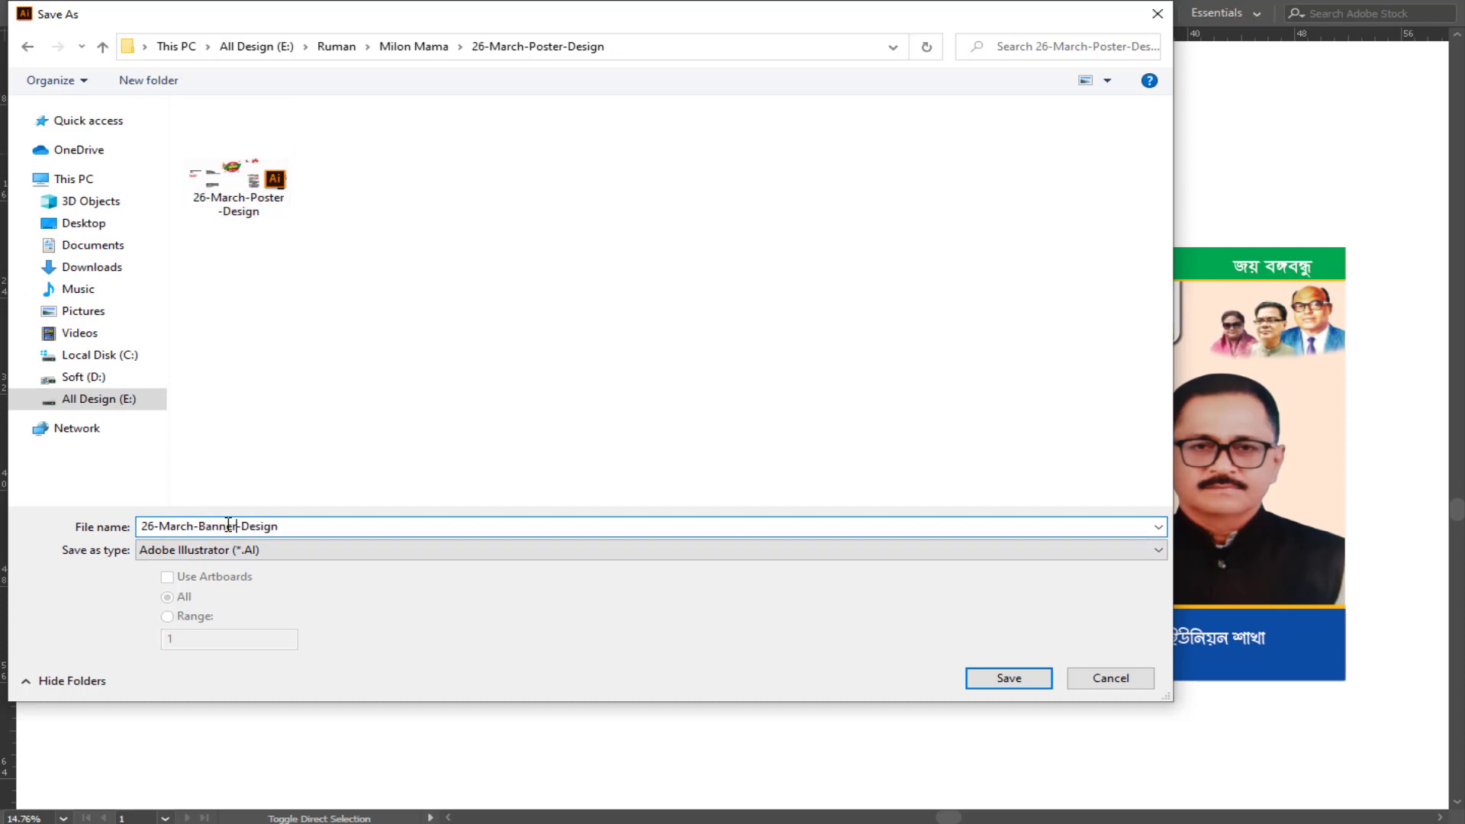
pyautogui.write('e')
pyautogui.press('End')
pyautogui.click(992, 685)
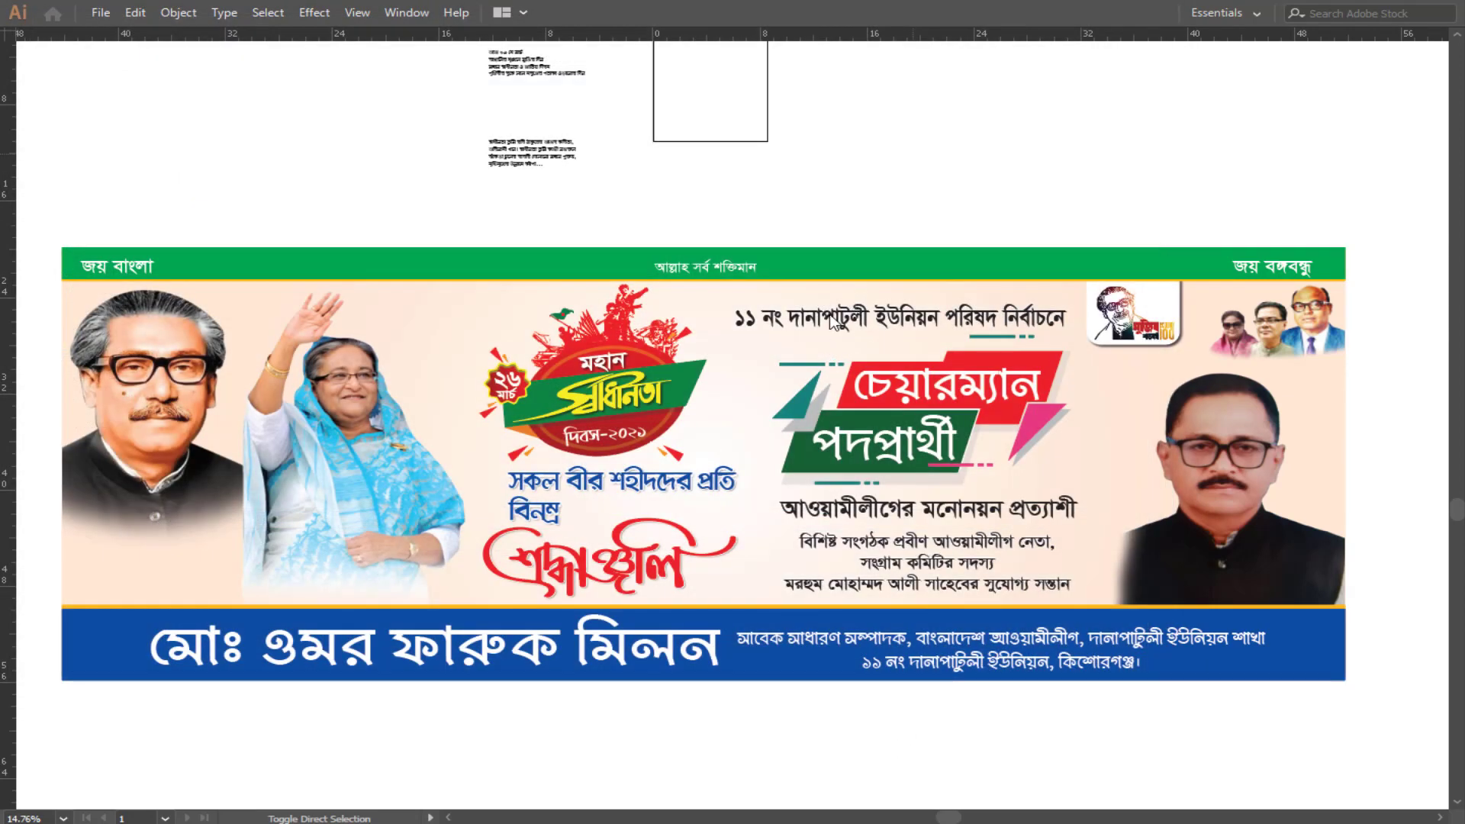
pyautogui.click(853, 661)
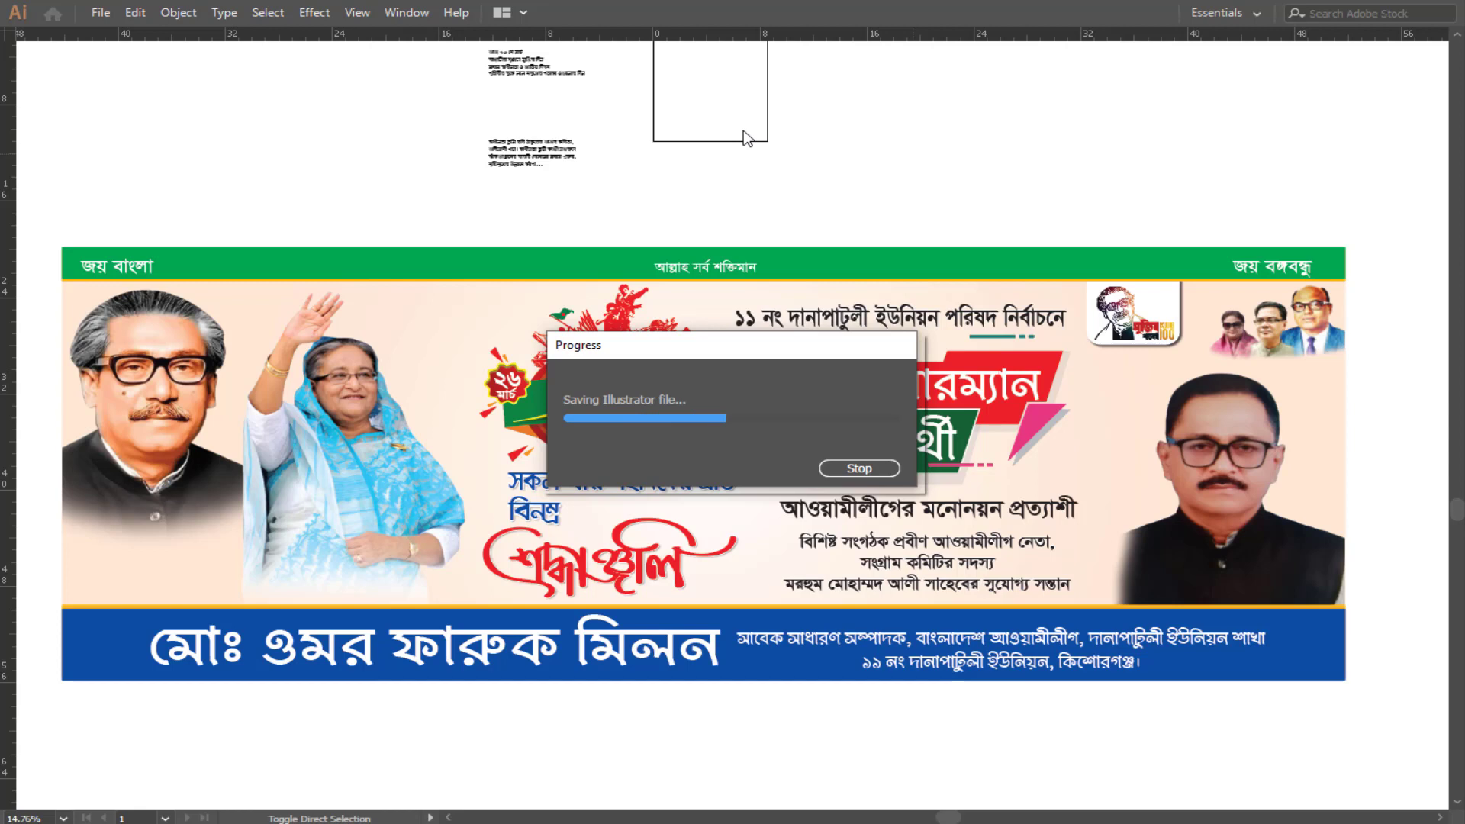
# - Return to the normal window view, hide the floating panels and examine the complete saved banner
pyautogui.press('Tab')
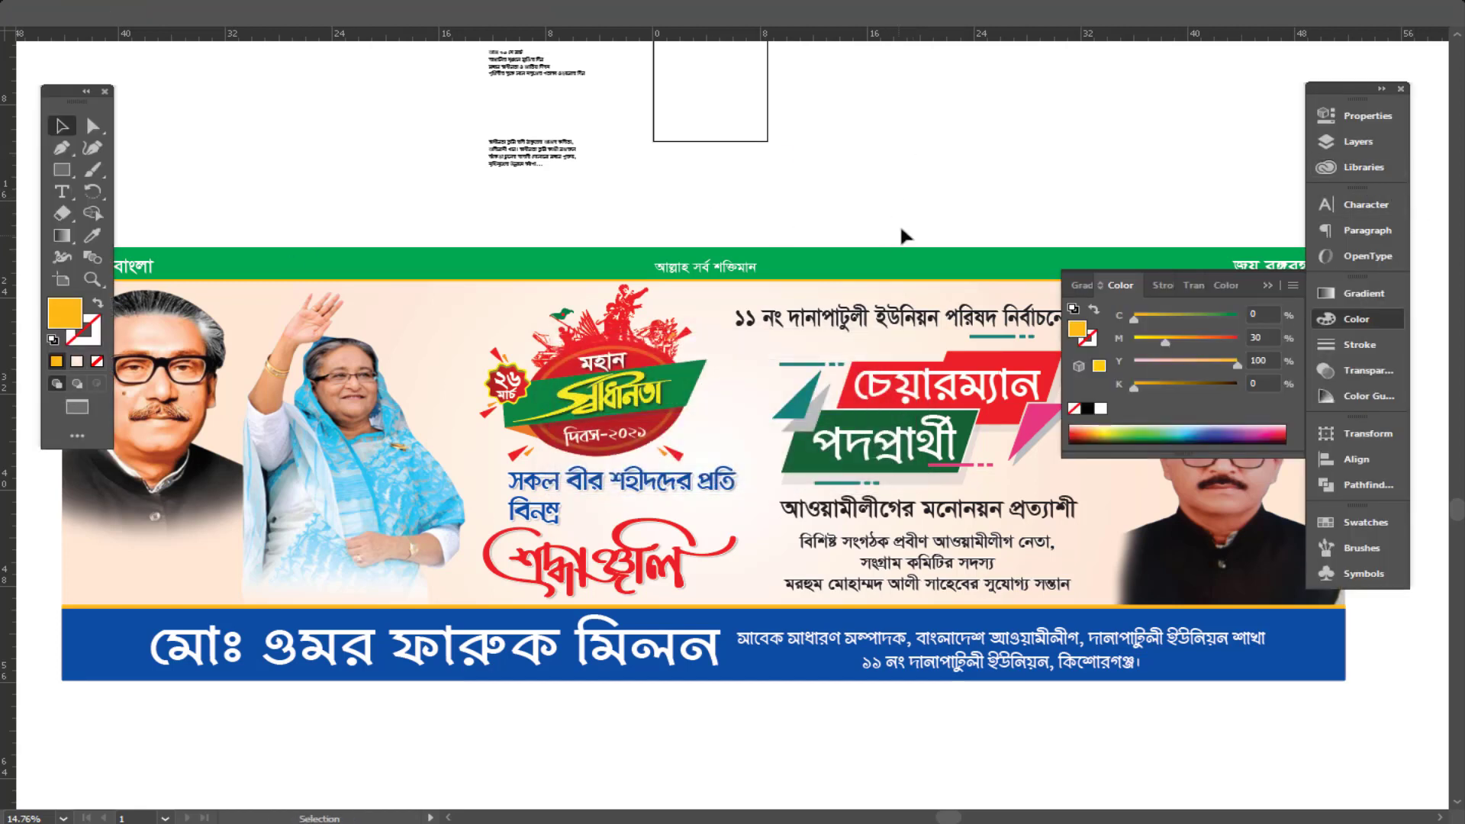
pyautogui.press('f')
pyautogui.press('f')
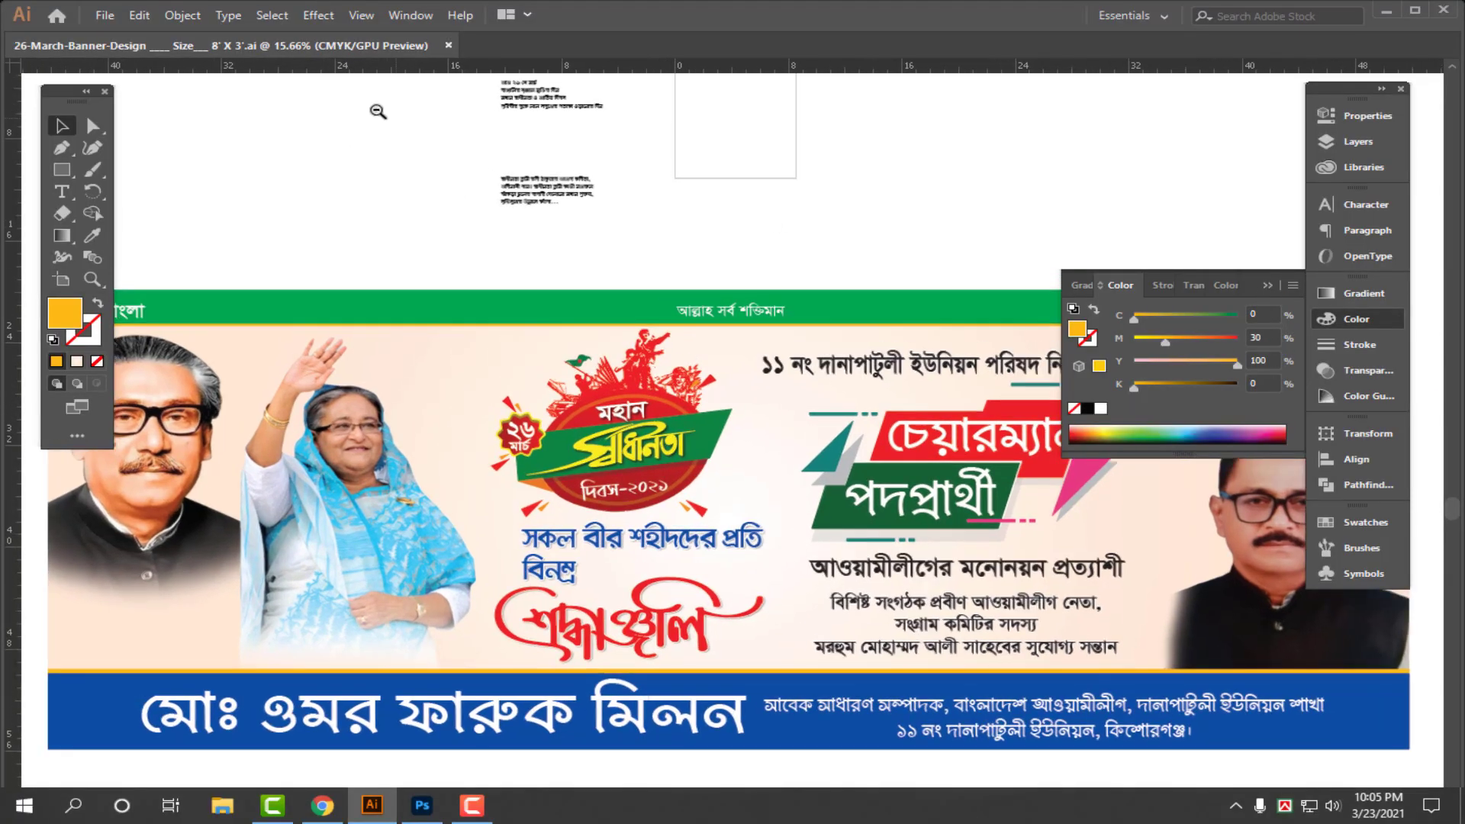
pyautogui.scroll(-2, 664, 180)
pyautogui.press('Tab')
pyautogui.scroll(1, 739, 333)
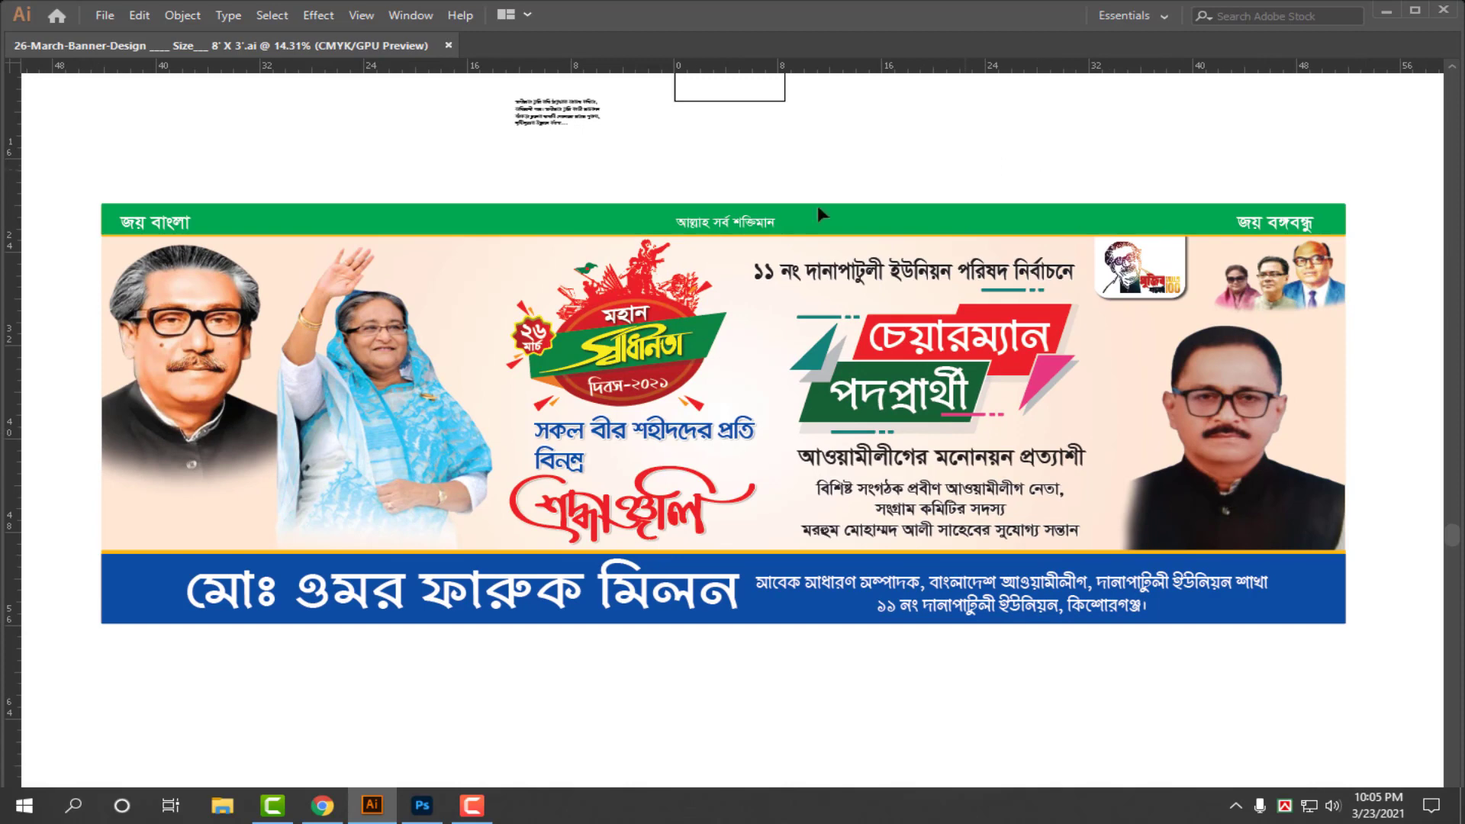
pyautogui.scroll(3, 1022, 152)
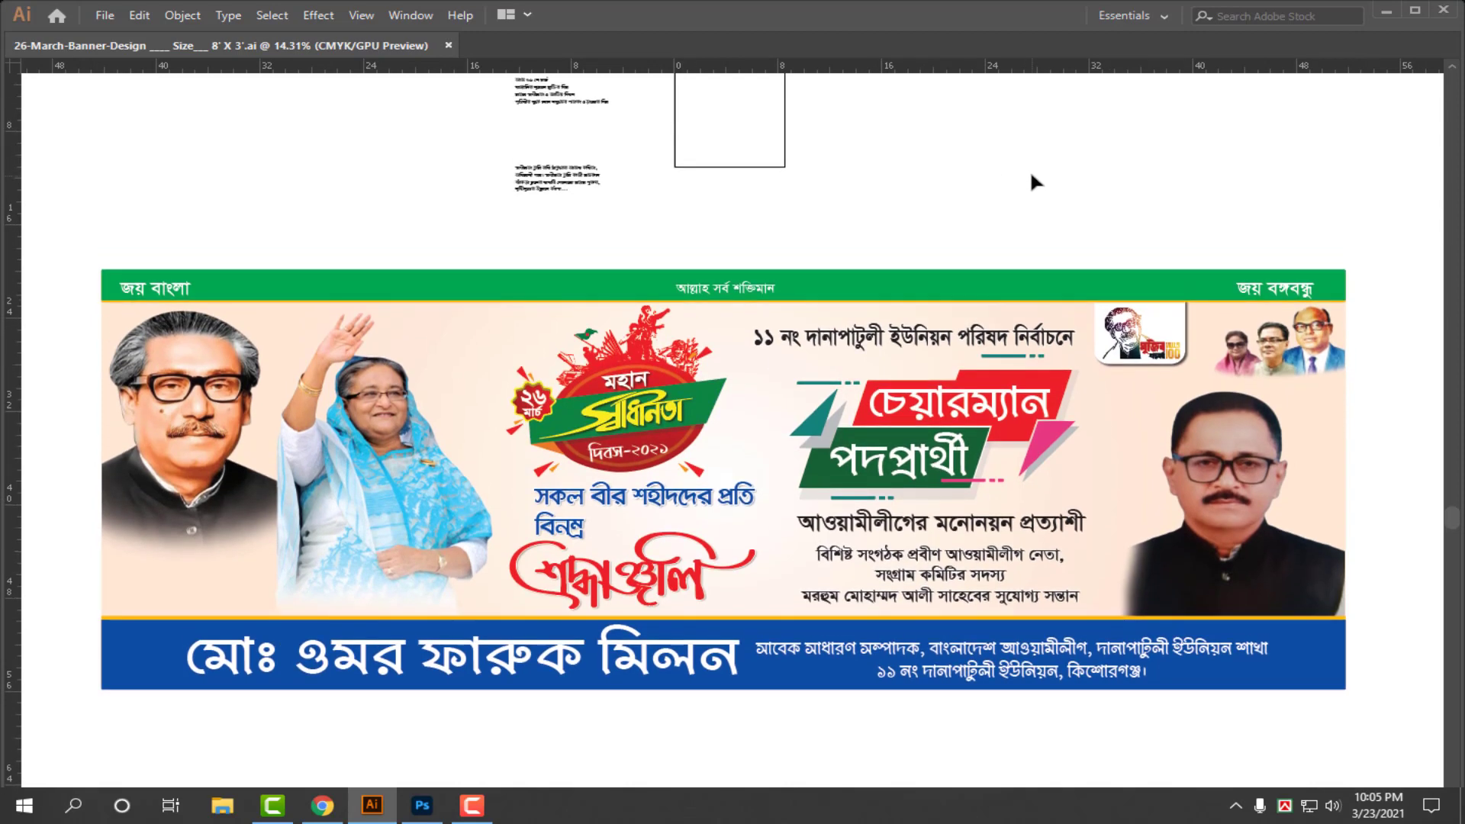
pyautogui.scroll(-1, 965, 244)
pyautogui.scroll(1, 610, 355)
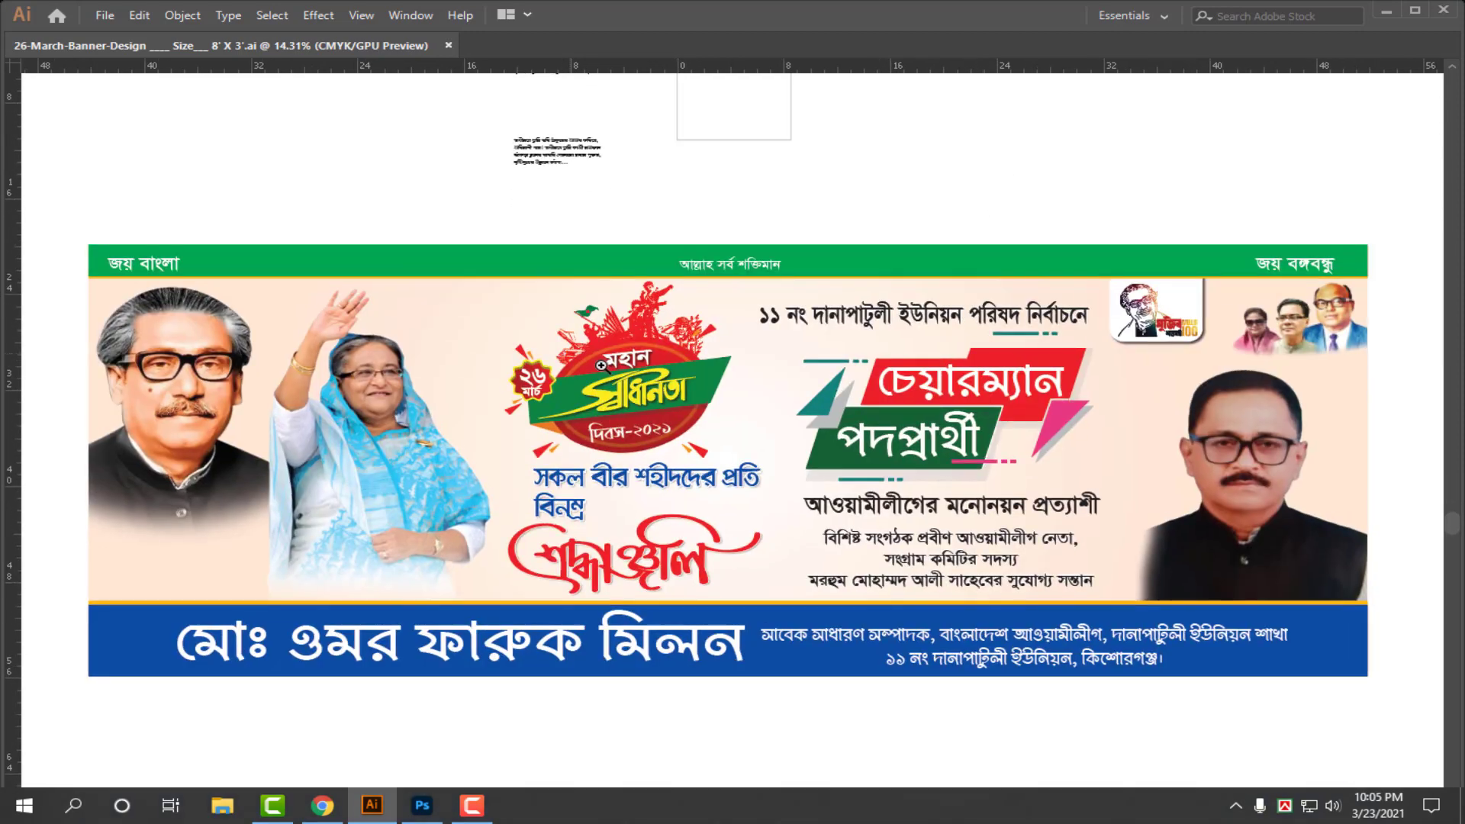
# - Start opening a file and look through the Ruman and All Design folders on drive E for background artwork
pyautogui.hotkey('ctrl', 'o')
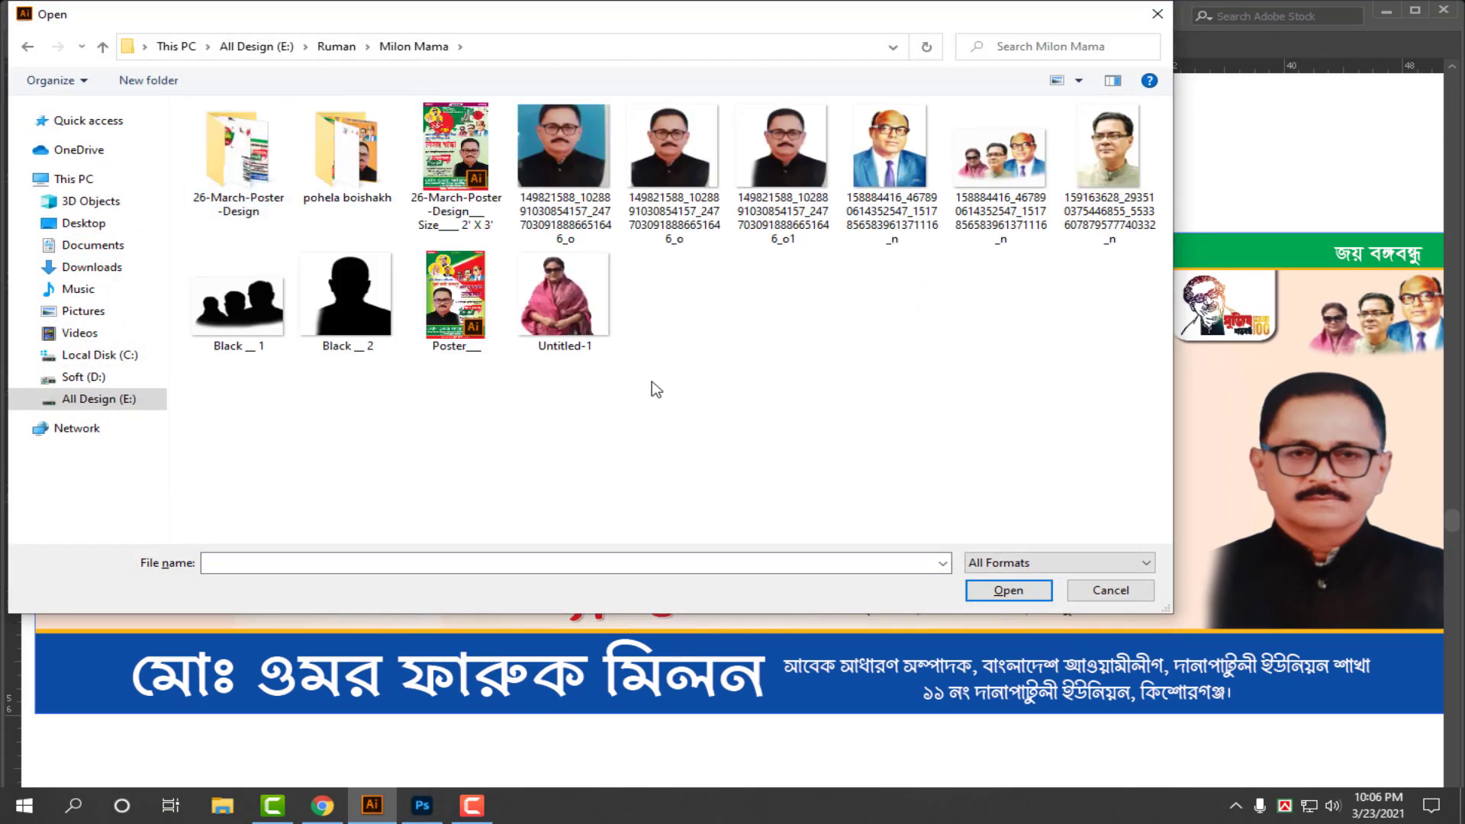
pyautogui.press('BackSpace')
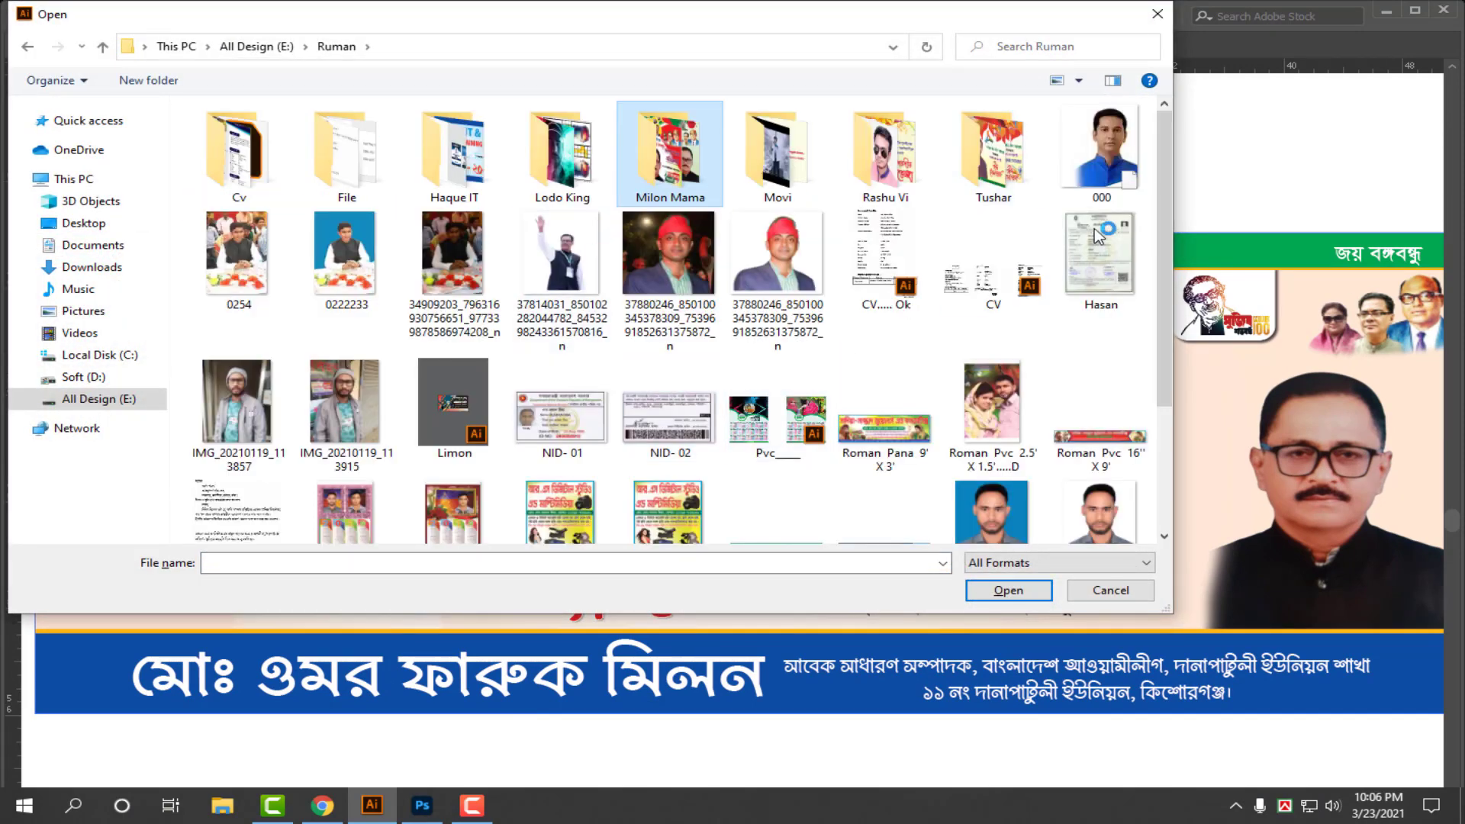
pyautogui.press('t')
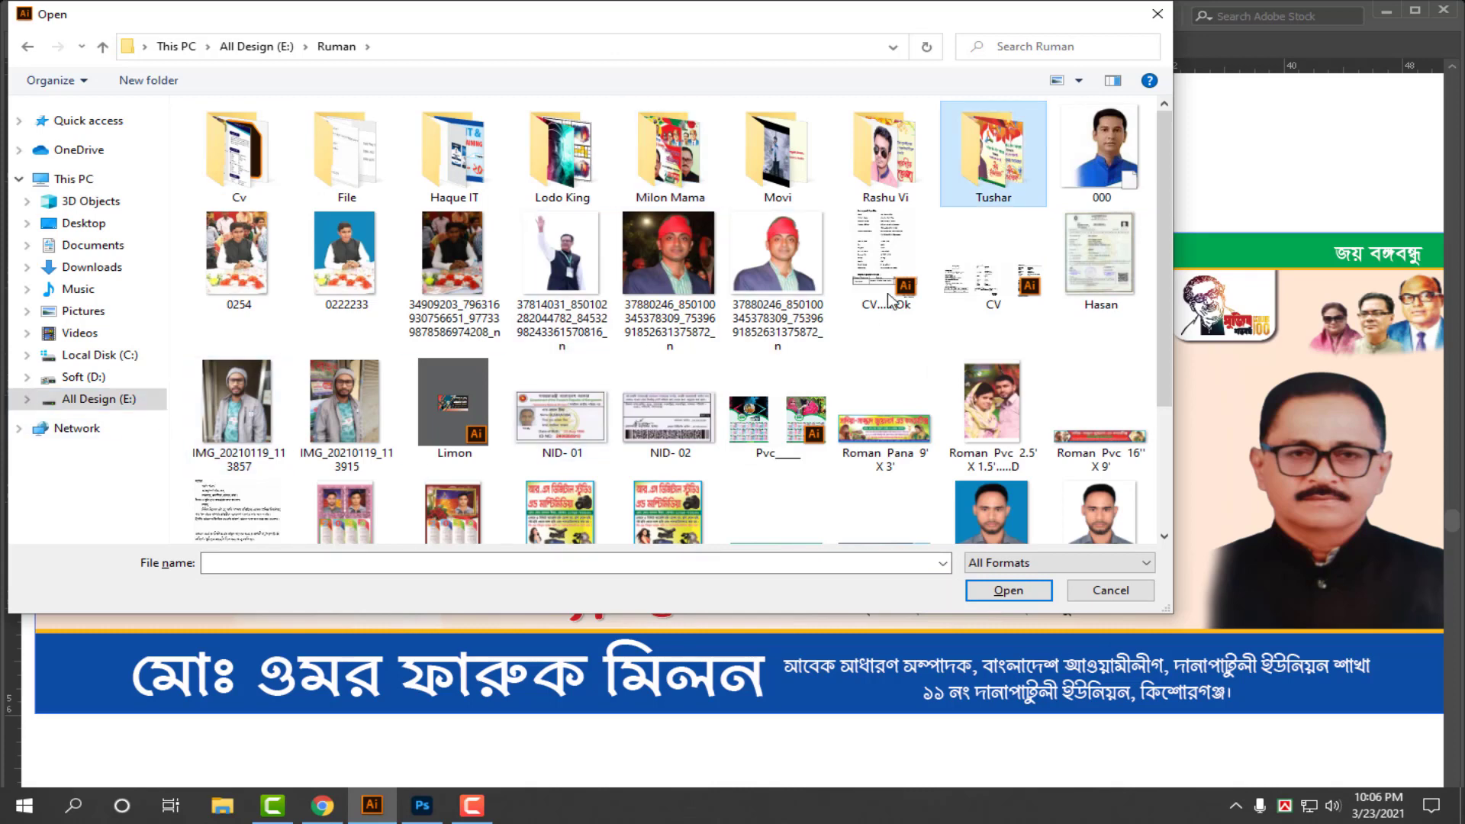
pyautogui.click(140, 401)
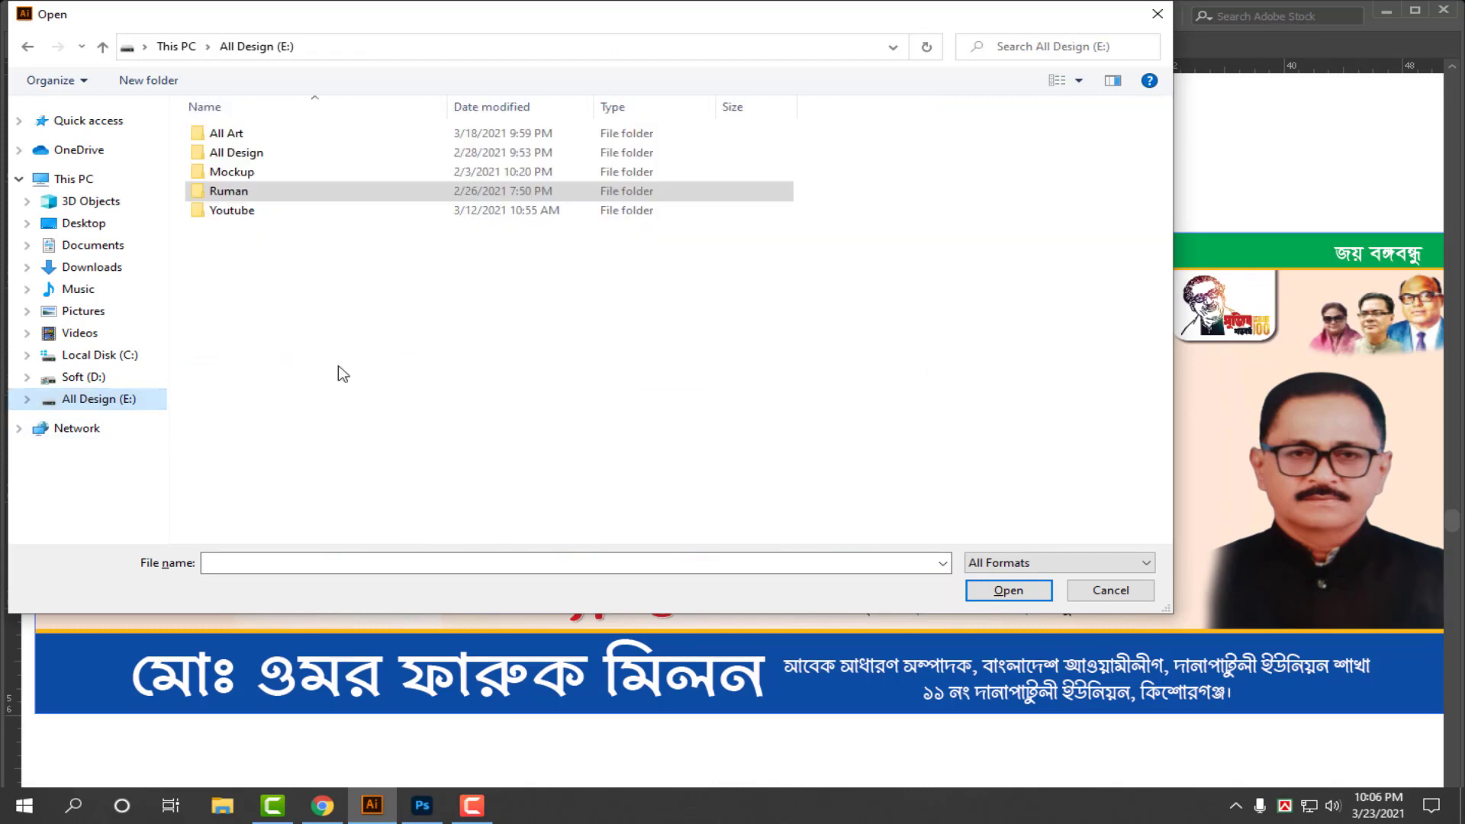
pyautogui.doubleClick(237, 151)
pyautogui.click(259, 134)
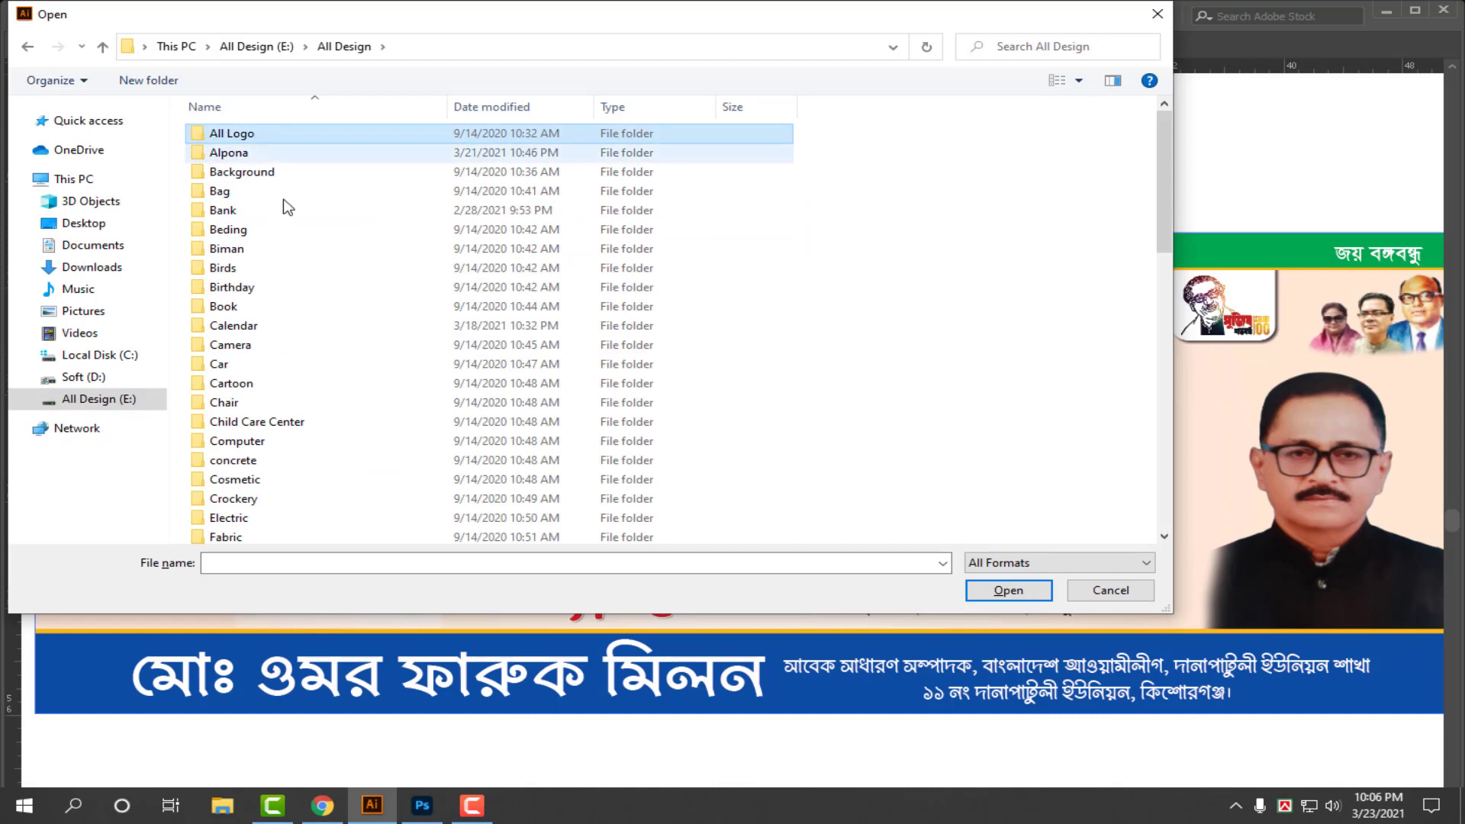
pyautogui.click(121, 399)
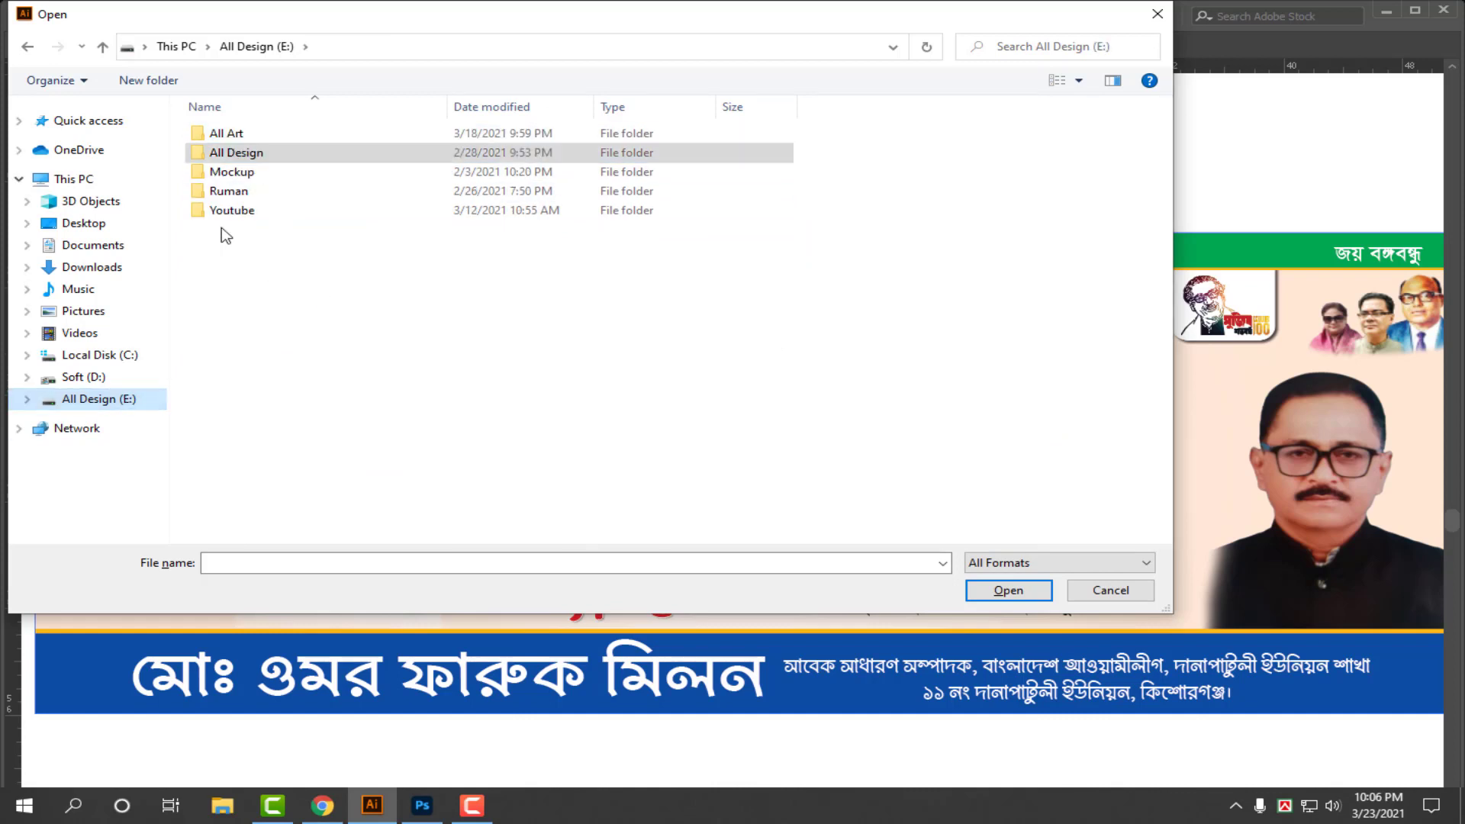
# - Open the Flag-of-Bangladesh picture with the white background from the 26 March folder inside All Art > All School
pyautogui.doubleClick(229, 134)
pyautogui.doubleClick(320, 193)
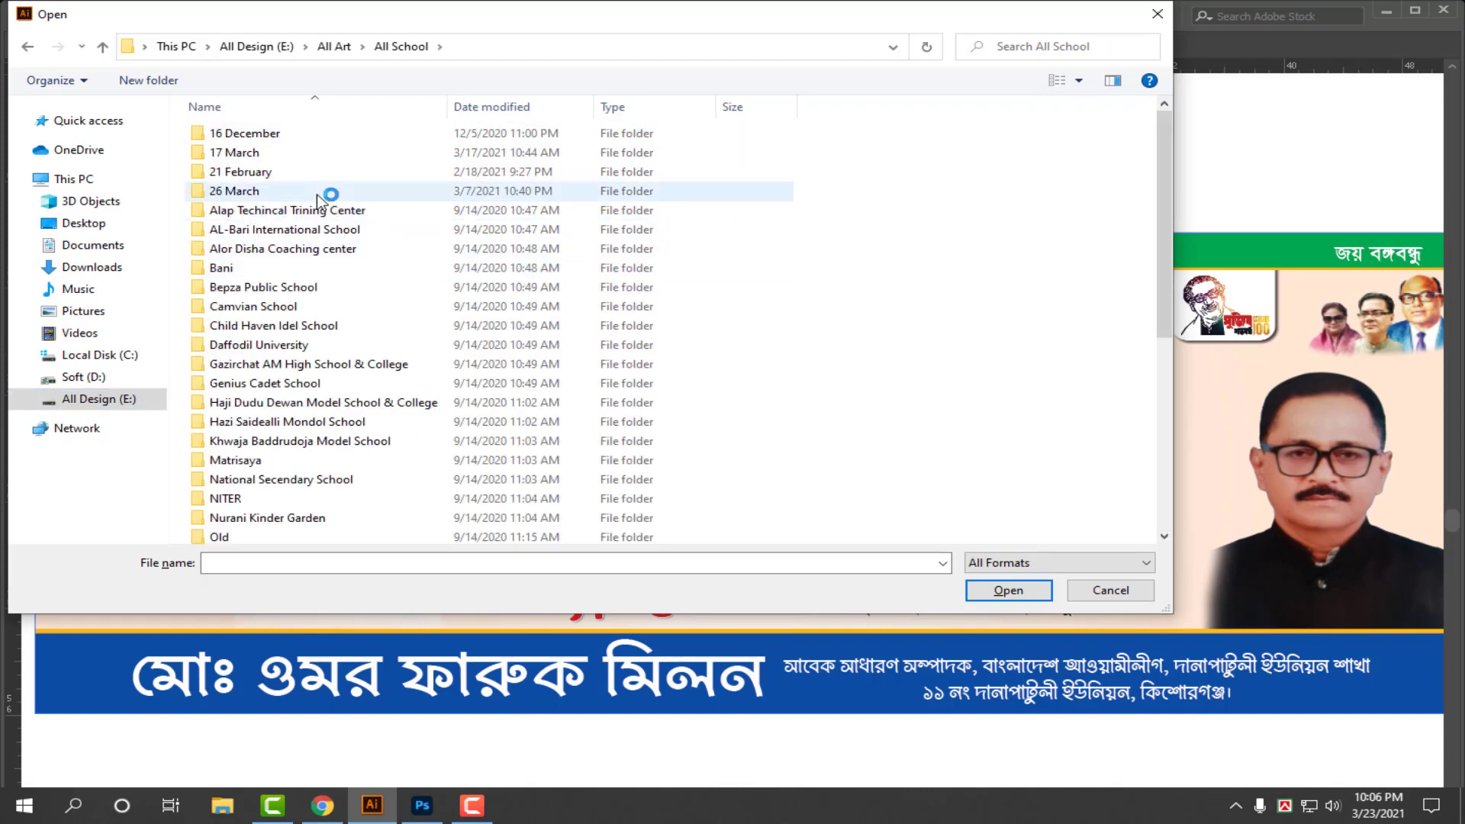
pyautogui.doubleClick(252, 192)
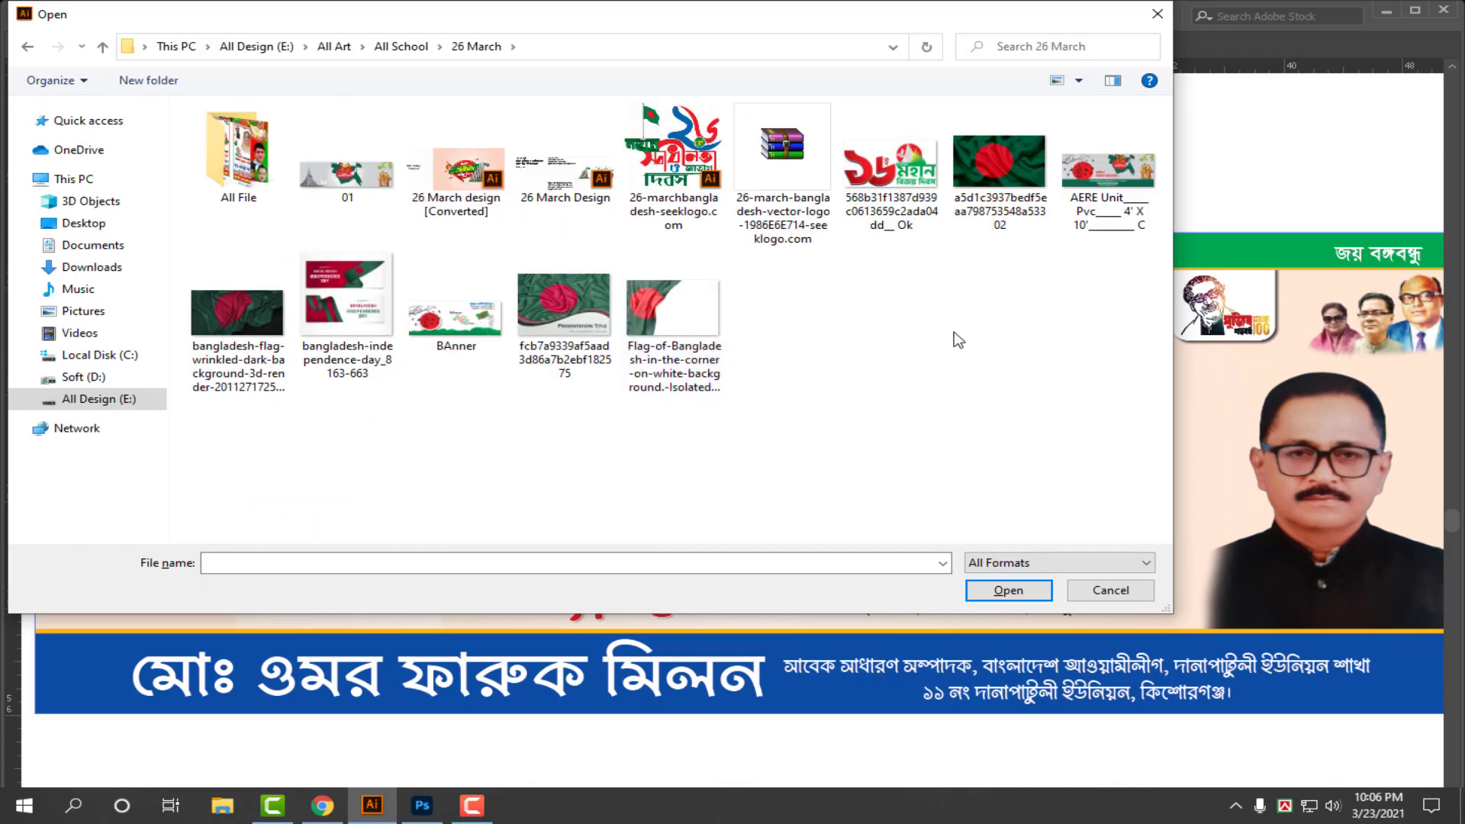
pyautogui.click(676, 343)
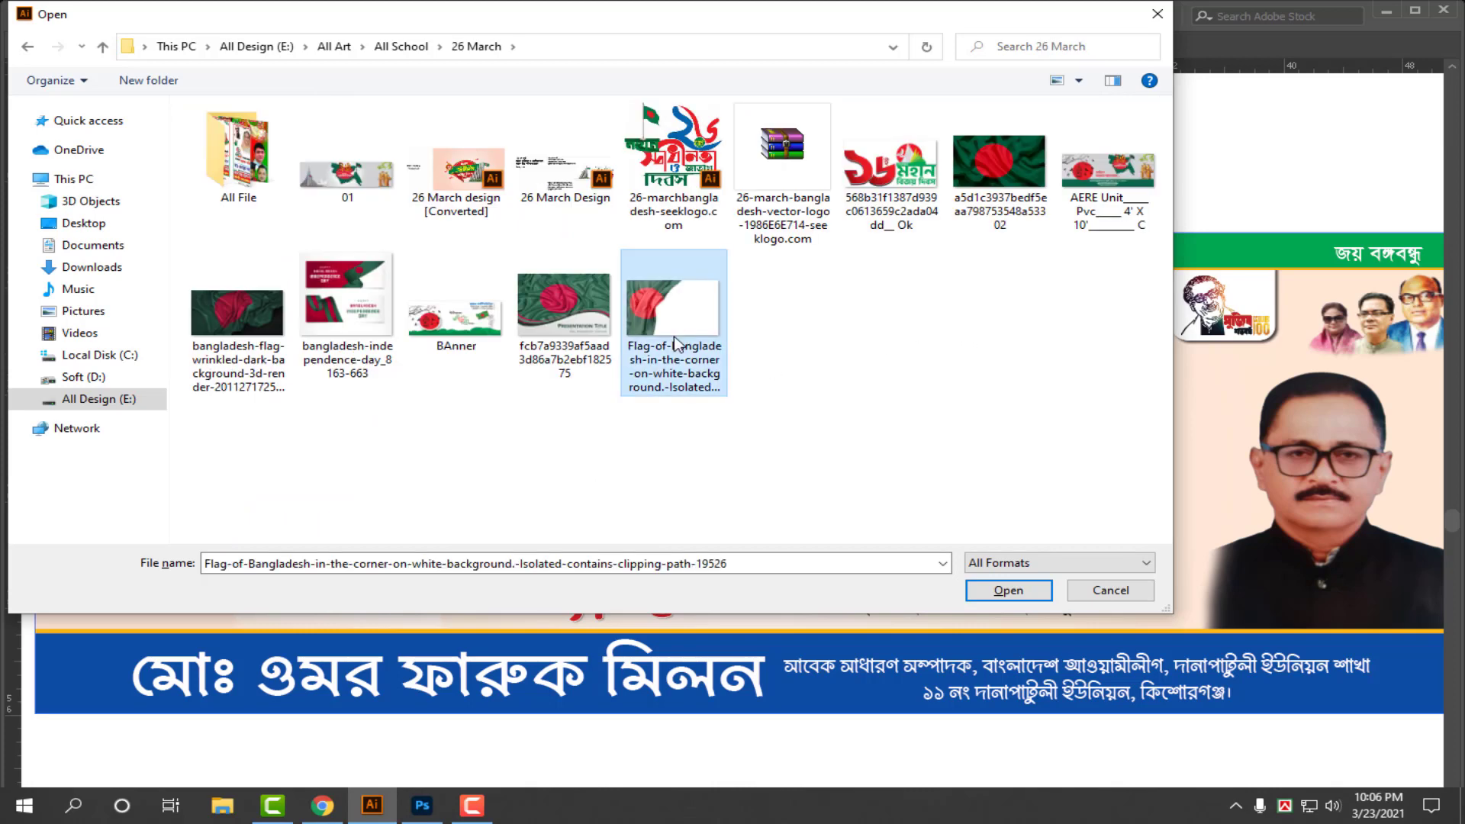
pyautogui.doubleClick(716, 376)
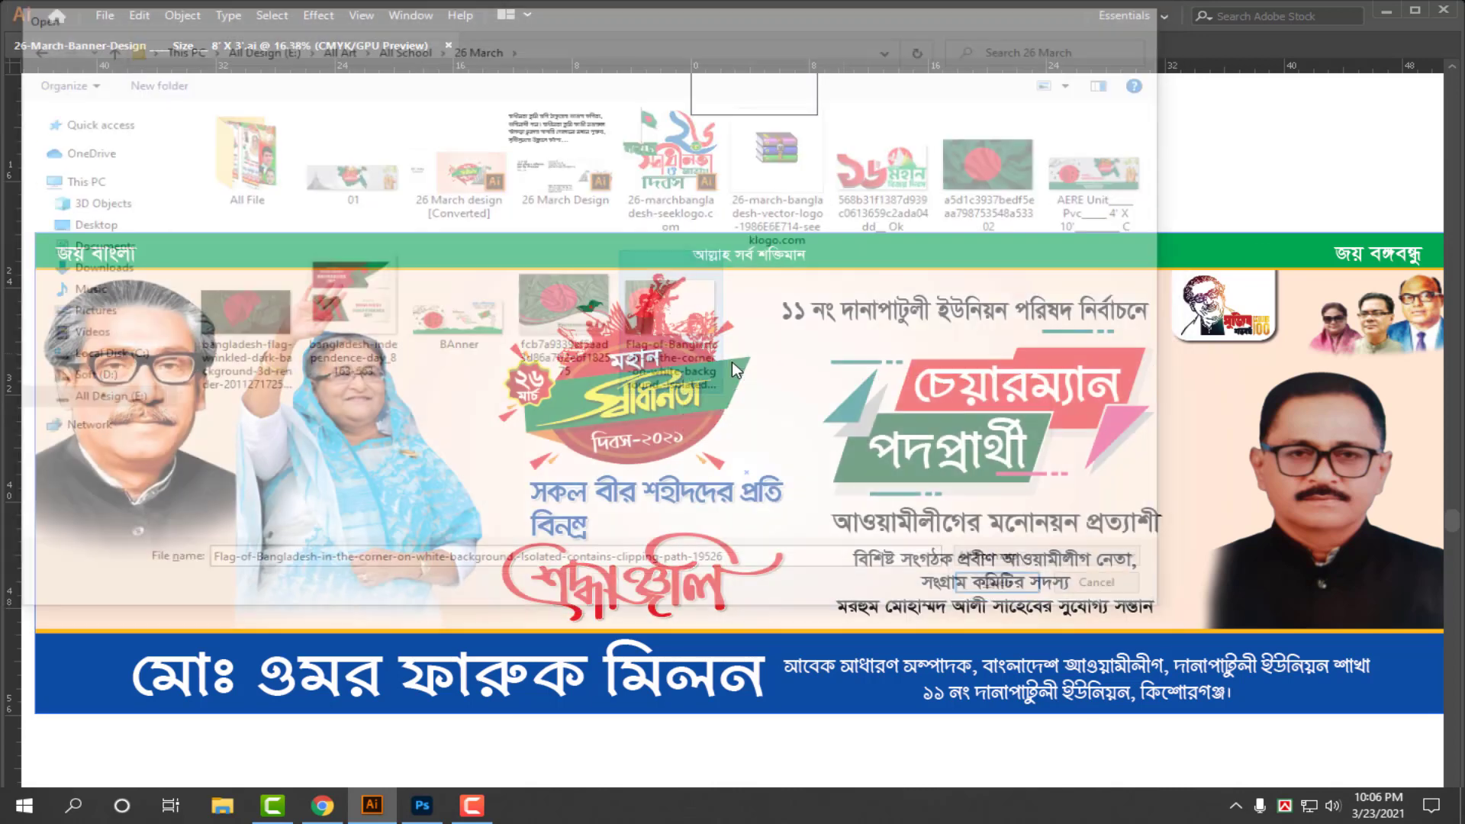
# - Transfer the flag picture into the banner document and close its own file without saving
pyautogui.hotkey('ctrl', 'w')
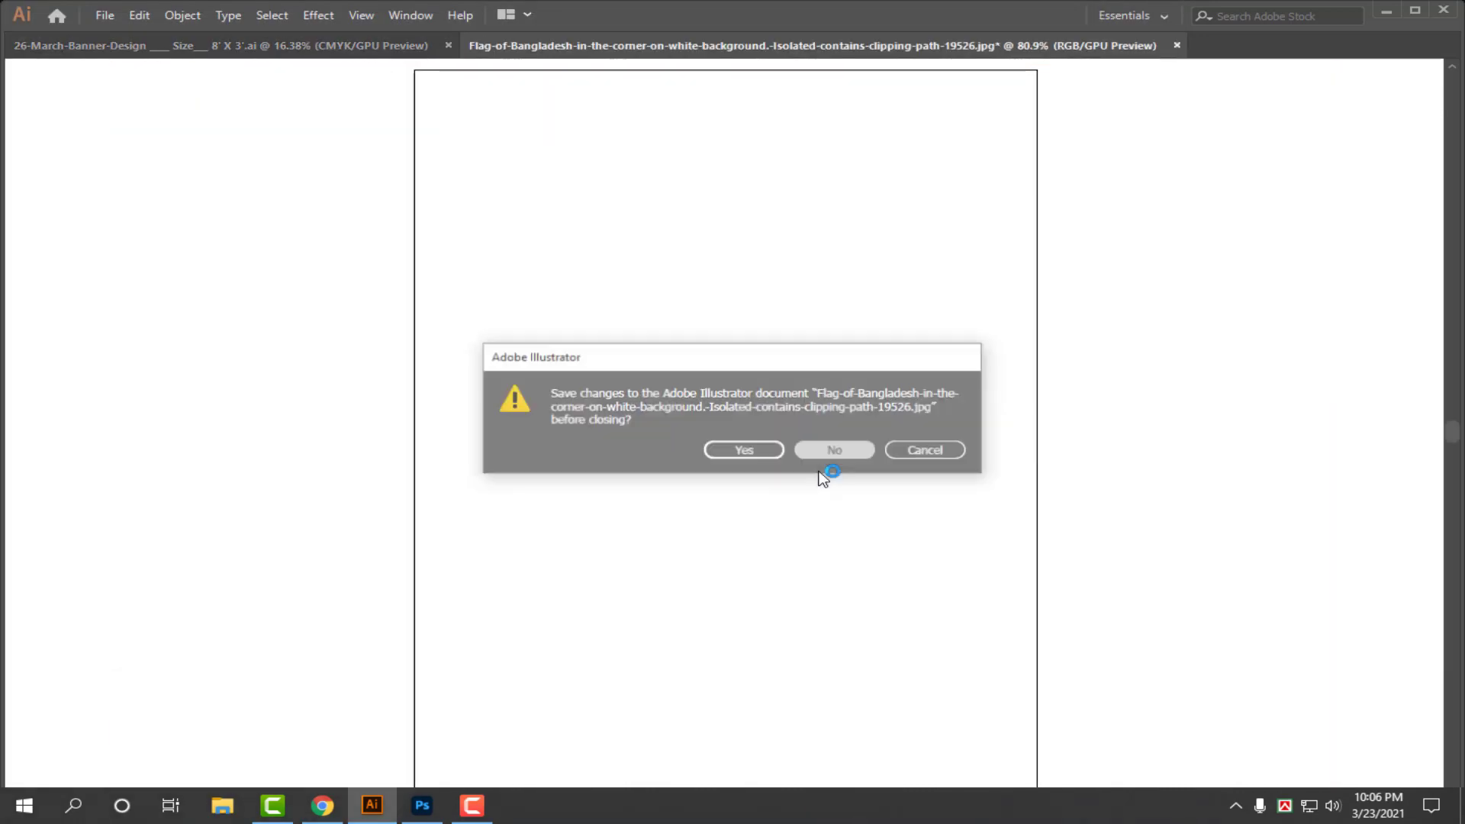
pyautogui.click(822, 451)
pyautogui.hotkey('ctrl', 'v')
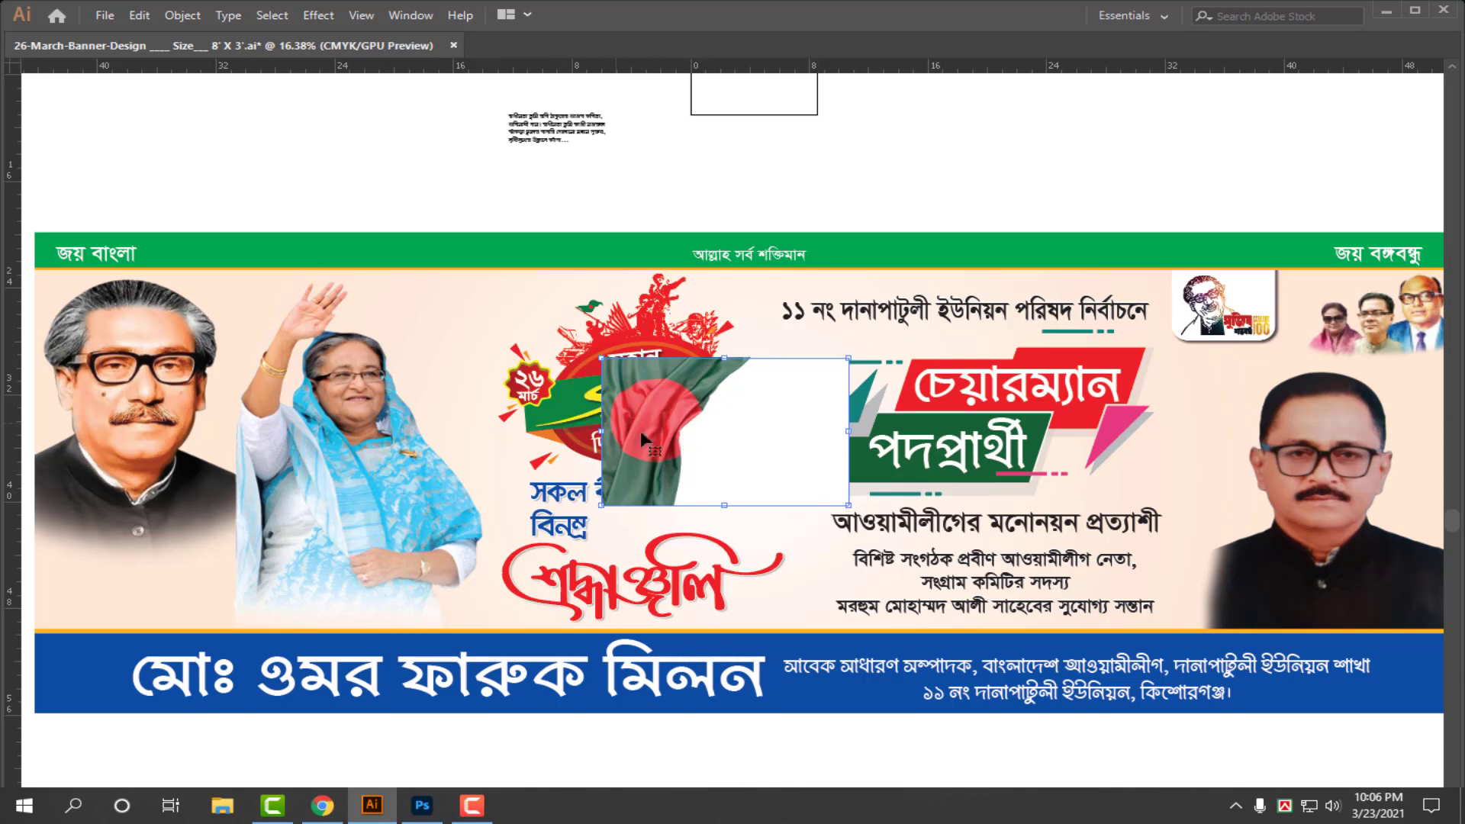
# - Align the flag picture to the upper-left corner below the slogan bar, enlarge it to the footer, and send it behind the portraits
pyautogui.scroll(-2, 691, 435)
pyautogui.moveTo(728, 439); pyautogui.dragTo(252, 363)
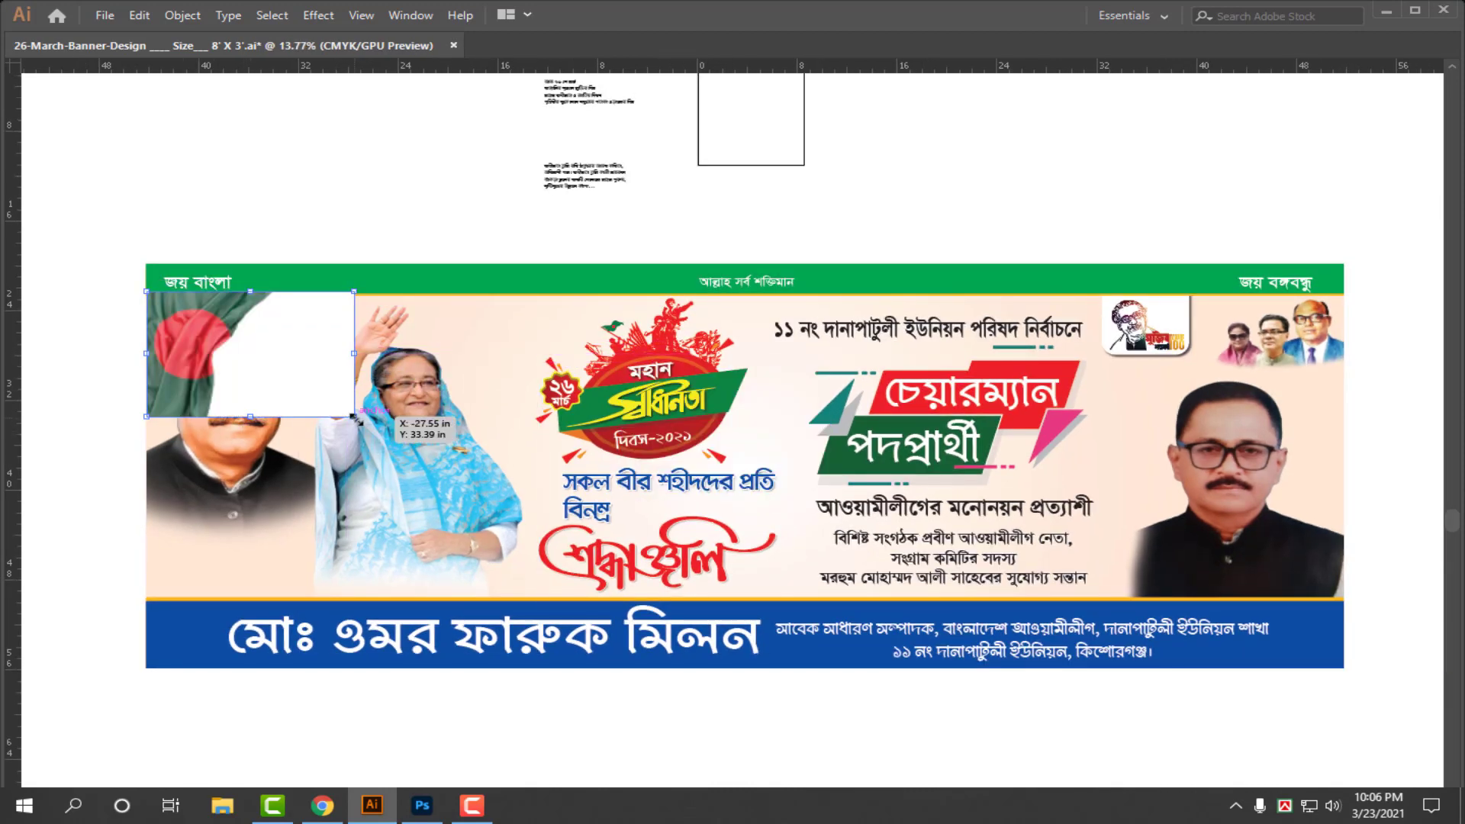
pyautogui.moveTo(354, 416); pyautogui.dragTo(756, 607)
pyautogui.hotkey('ctrl', '[')
pyautogui.hotkey('ctrl', '[')
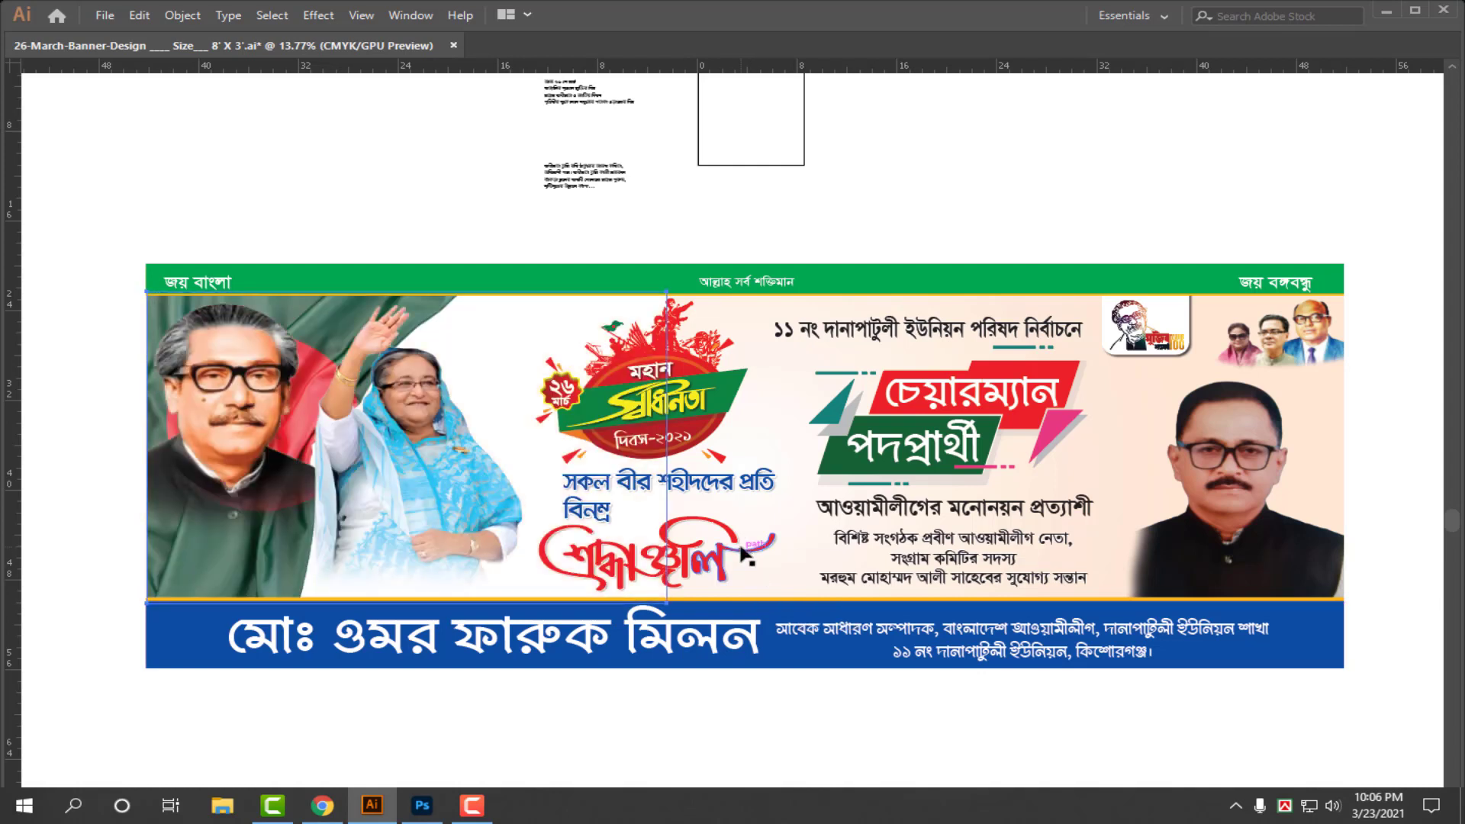
pyautogui.hotkey('ctrl', 'shift', 'a')
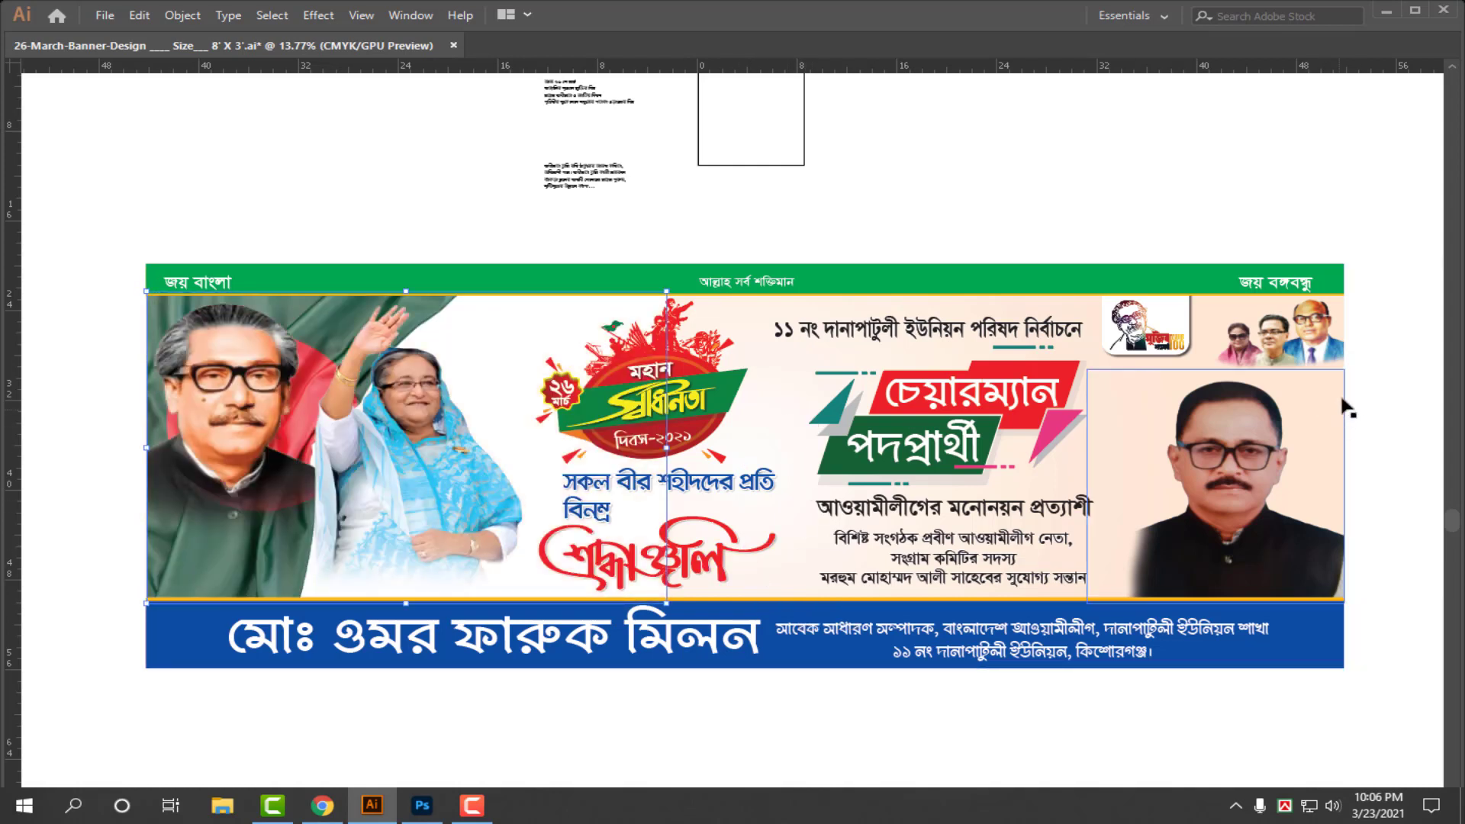
pyautogui.click(468, 339)
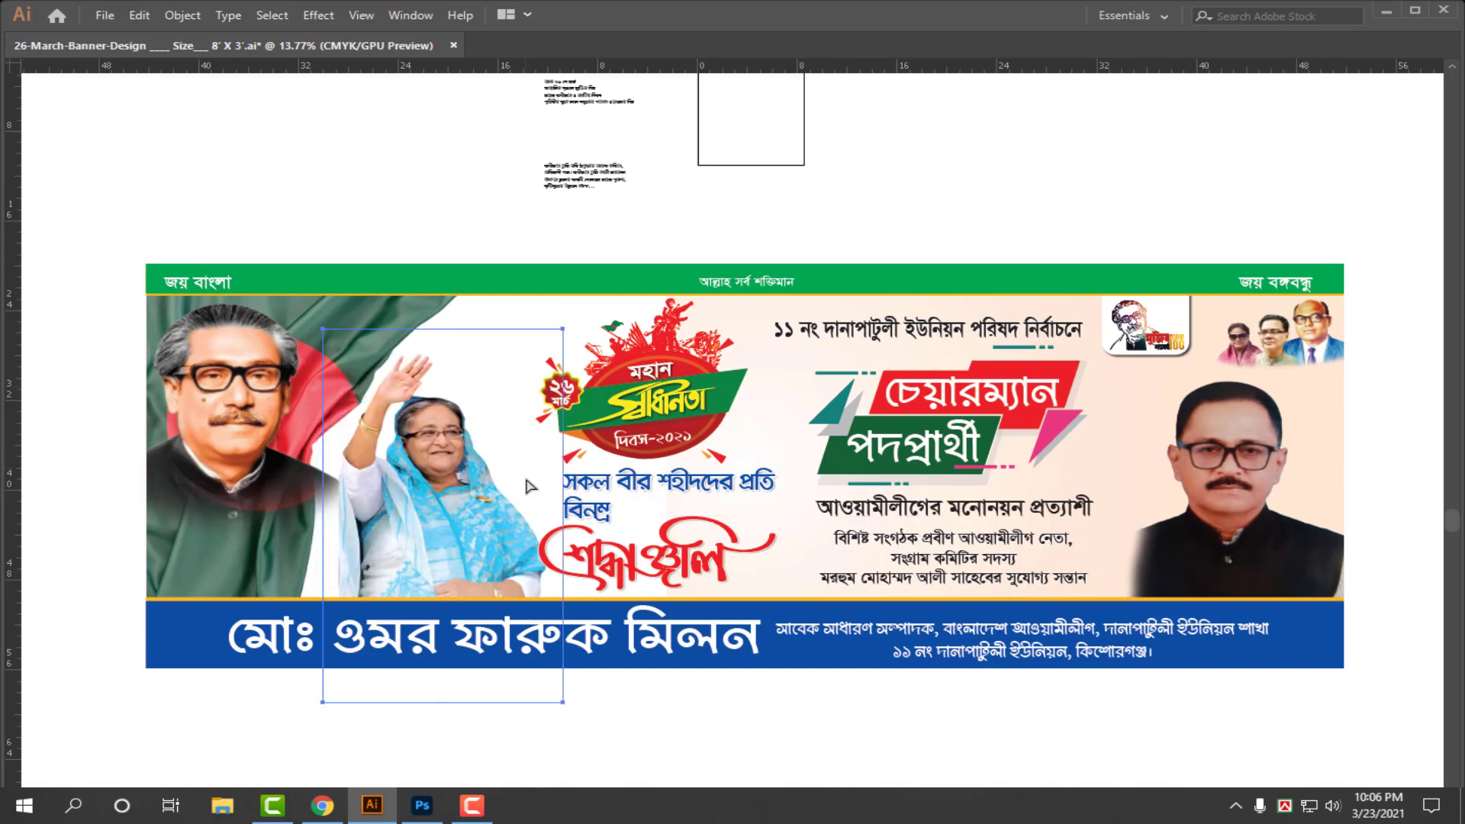
pyautogui.keyDown('ctrl'); pyautogui.click(425, 543); pyautogui.keyUp('ctrl')
pyautogui.moveTo(468, 405)
pyautogui.mouseDown()
pyautogui.moveTo(481, 446)
pyautogui.moveTo(469, 400)
pyautogui.mouseUp()
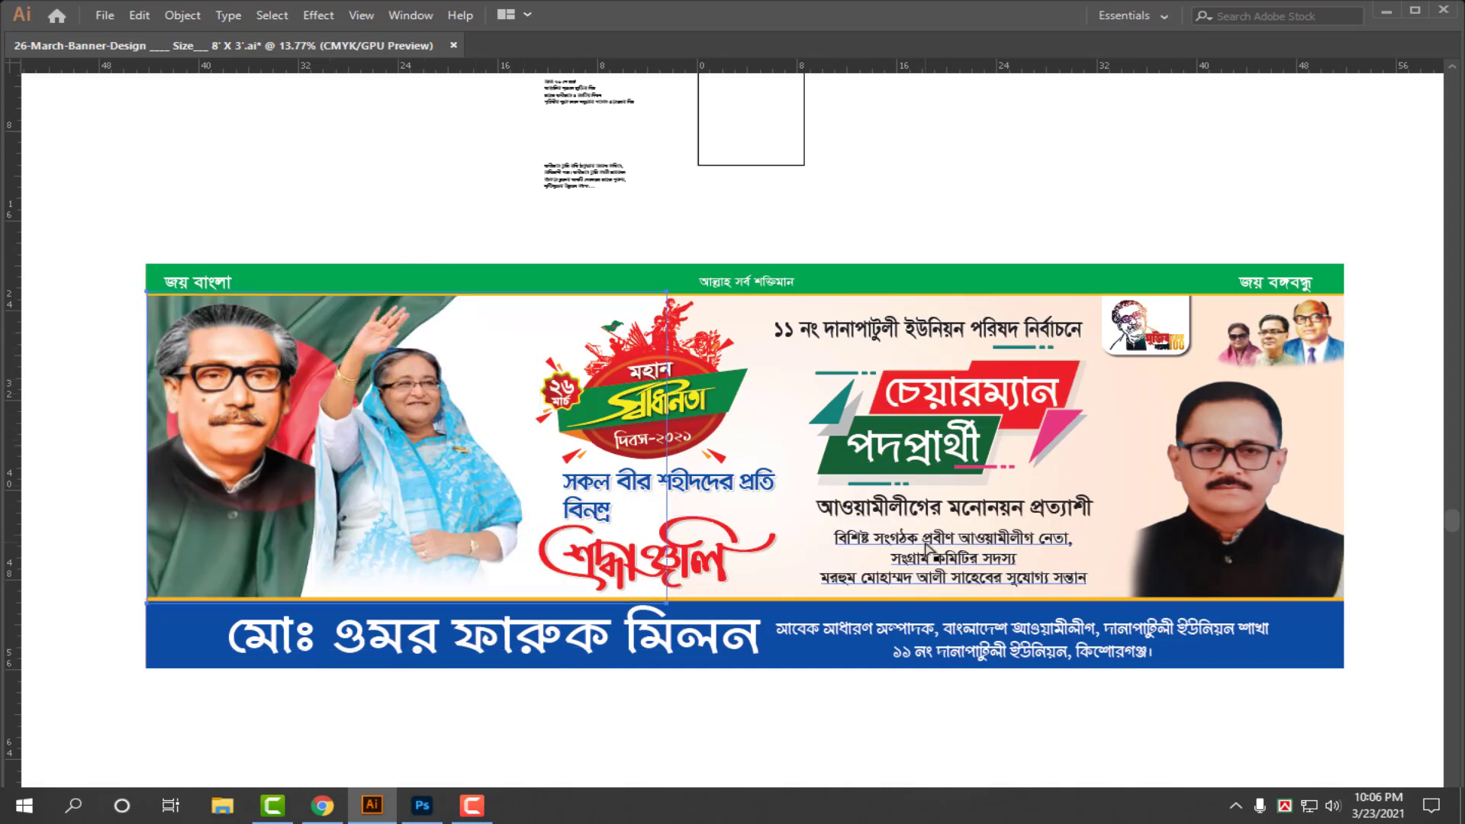
# - Show the panels and enlarge the flag picture proportionally until its right edge lies behind the chairman title
pyautogui.press('Tab')
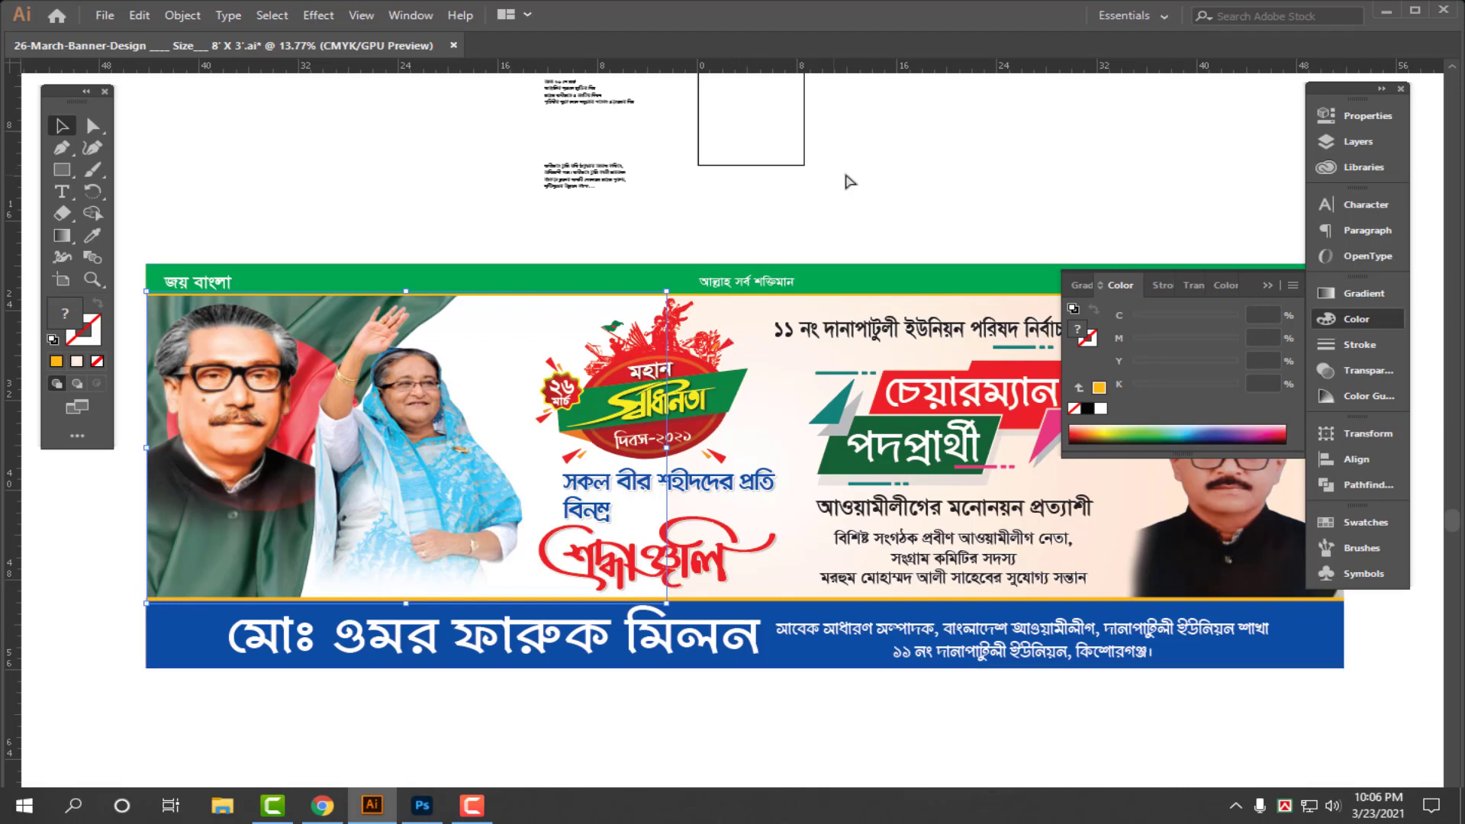
pyautogui.scroll(-2, 845, 183)
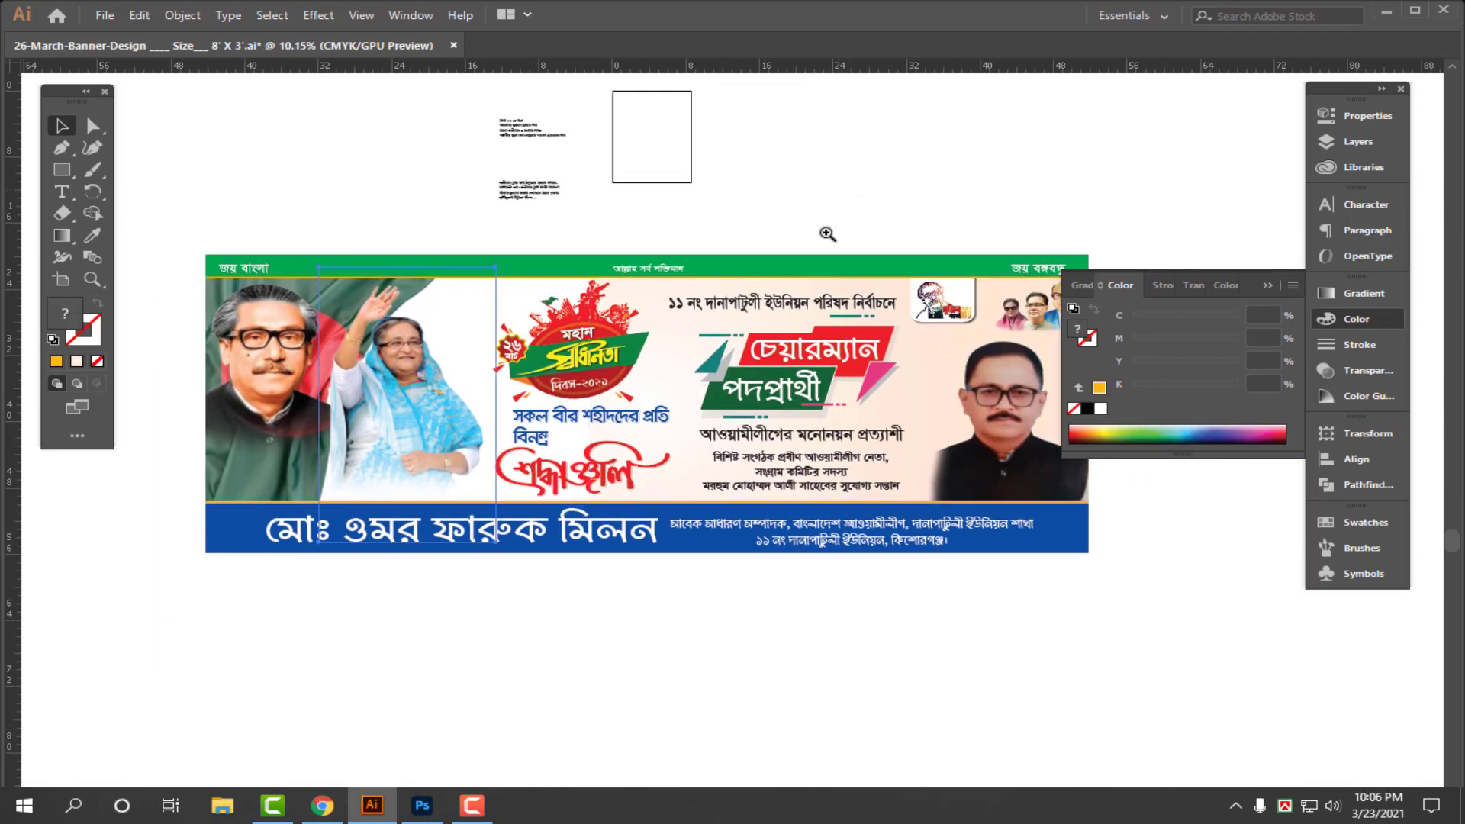
pyautogui.scroll(1, 832, 190)
pyautogui.click(832, 183)
pyautogui.moveTo(816, 218); pyautogui.dragTo(894, 174)
pyautogui.scroll(-1, 894, 174)
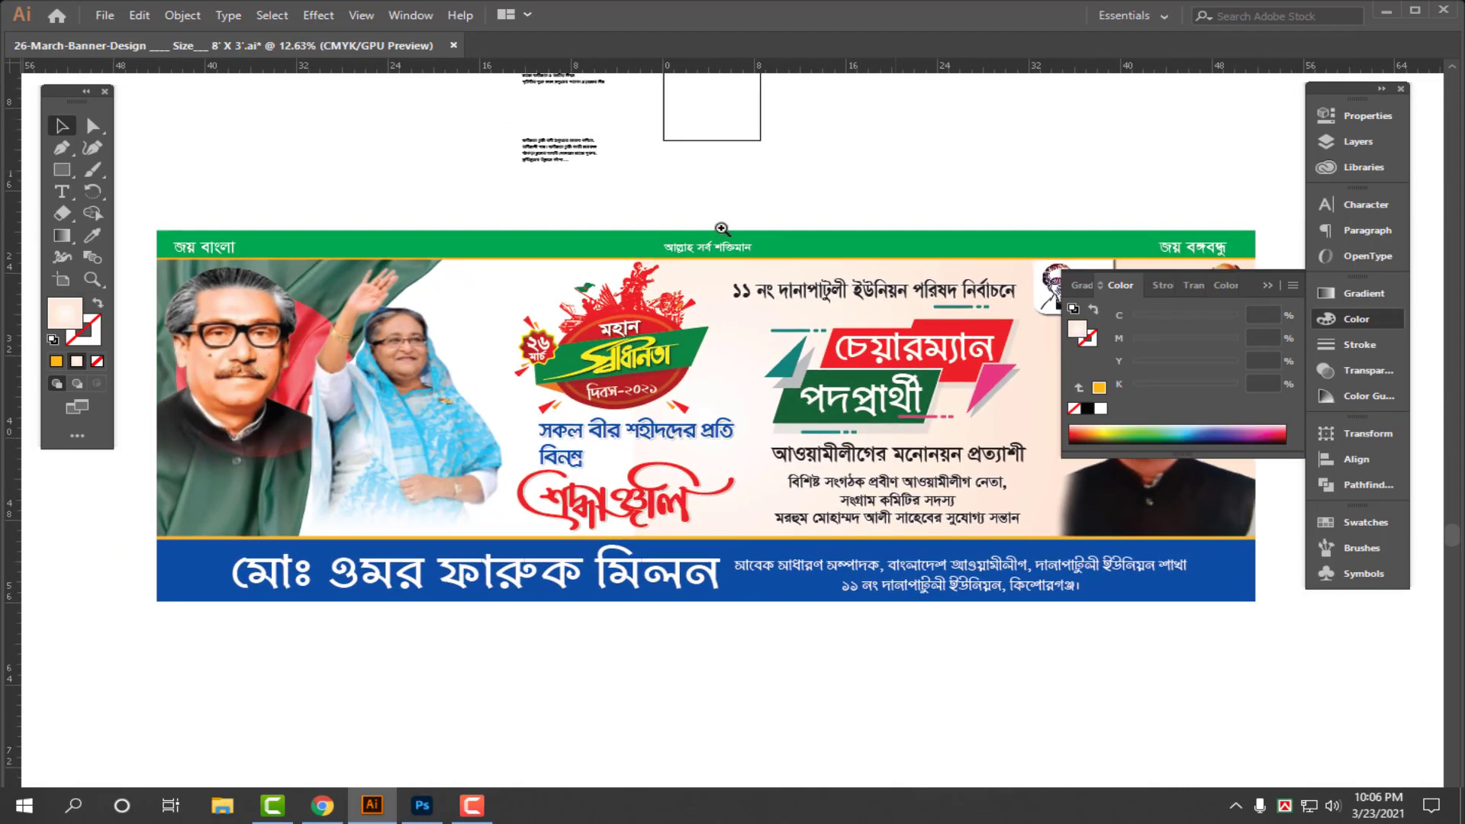
pyautogui.click(495, 292)
pyautogui.click(568, 289)
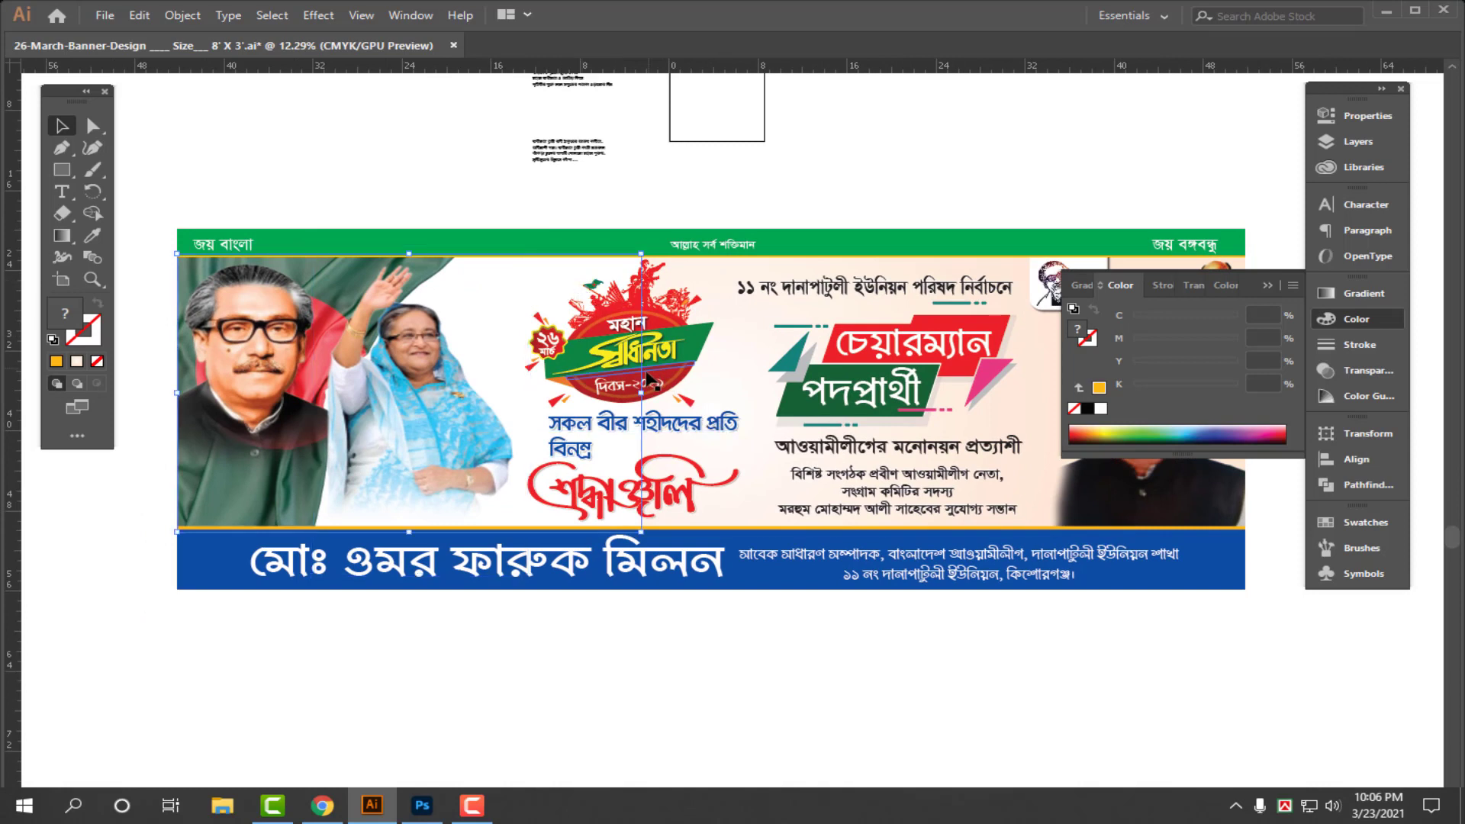
pyautogui.moveTo(653, 392); pyautogui.dragTo(775, 405)
pyautogui.moveTo(775, 532); pyautogui.dragTo(811, 553)
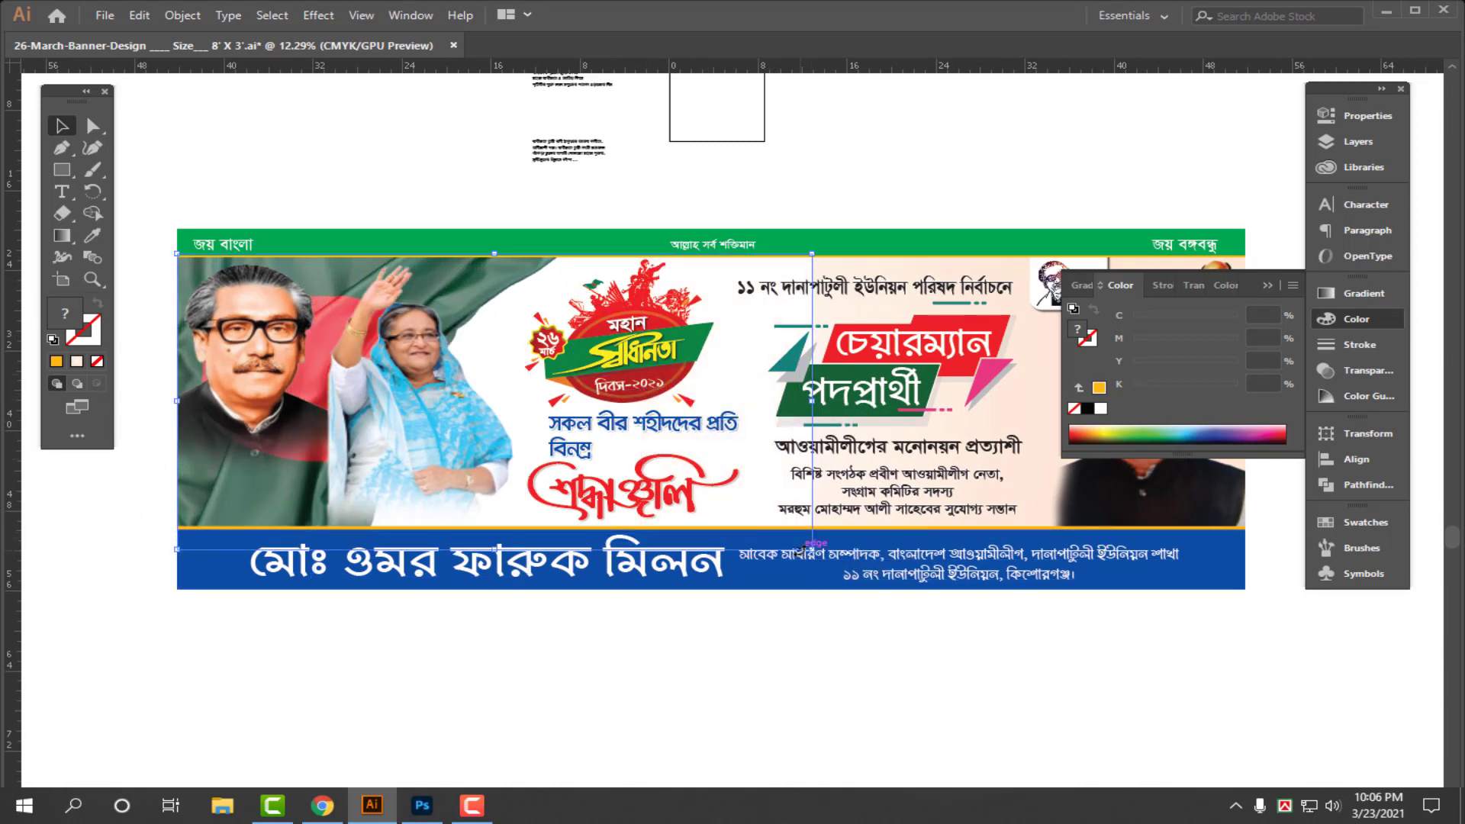
# - Stretch the flag picture up to the banner's top edge and enlarge it to about 63.8 × 35.8 in
pyautogui.moveTo(500, 254); pyautogui.dragTo(495, 229)
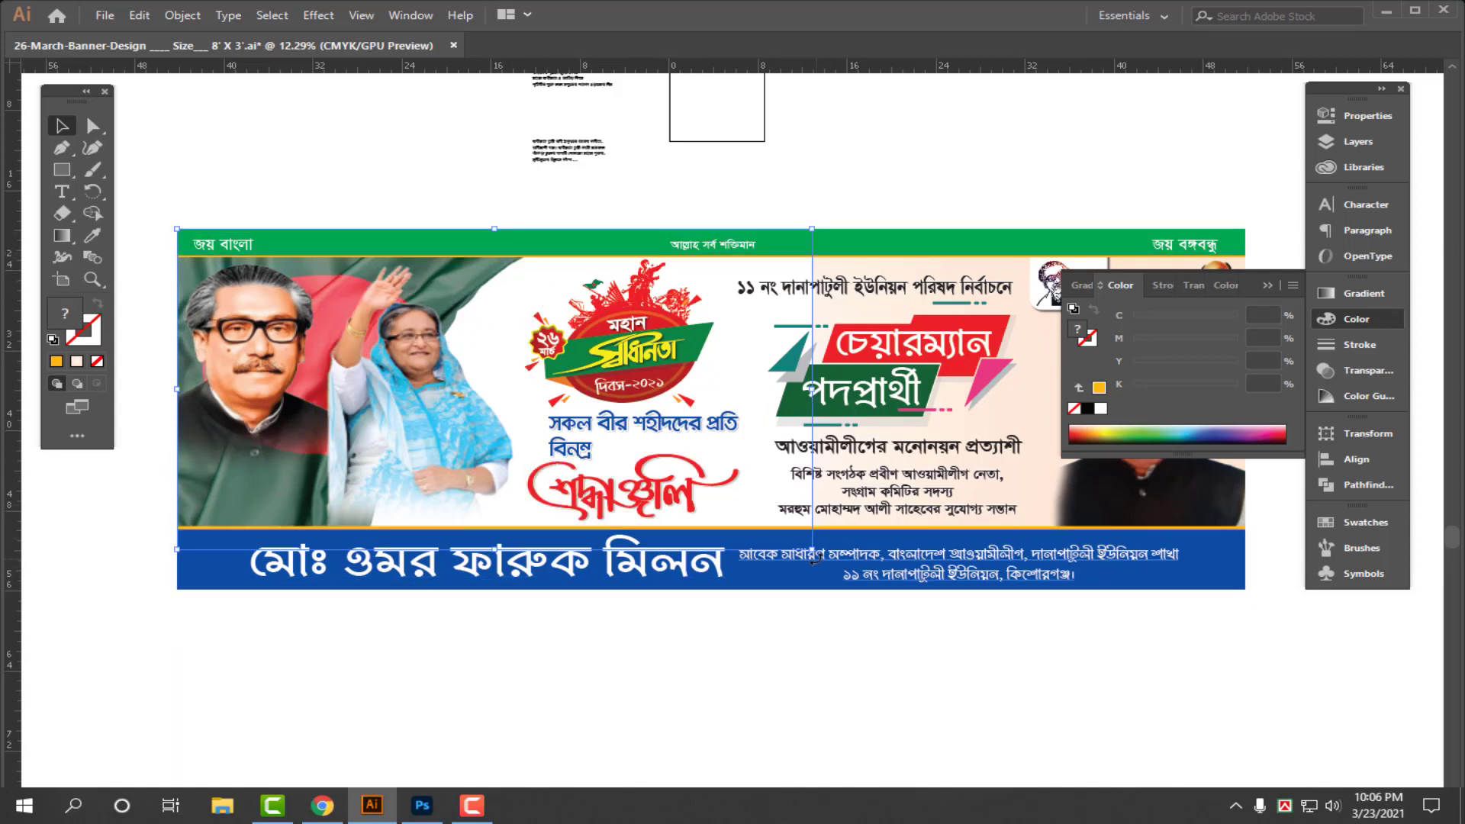
pyautogui.moveTo(812, 550); pyautogui.dragTo(890, 595)
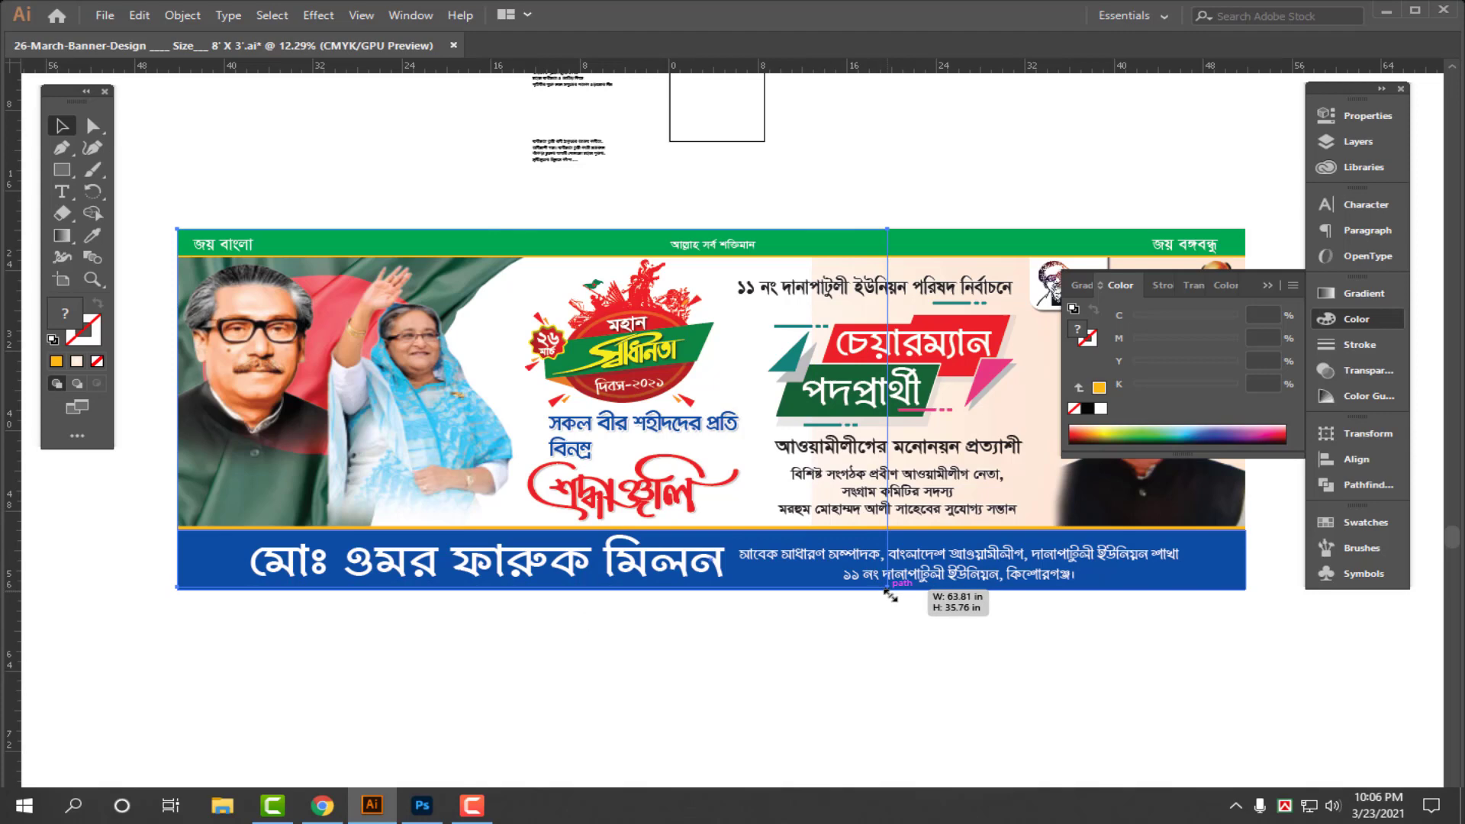
pyautogui.click(847, 637)
# - Examine the transition between the flag picture's white area and the peach background behind the chairman title
pyautogui.scroll(-1, 781, 621)
pyautogui.hscroll(2, 744, 650)
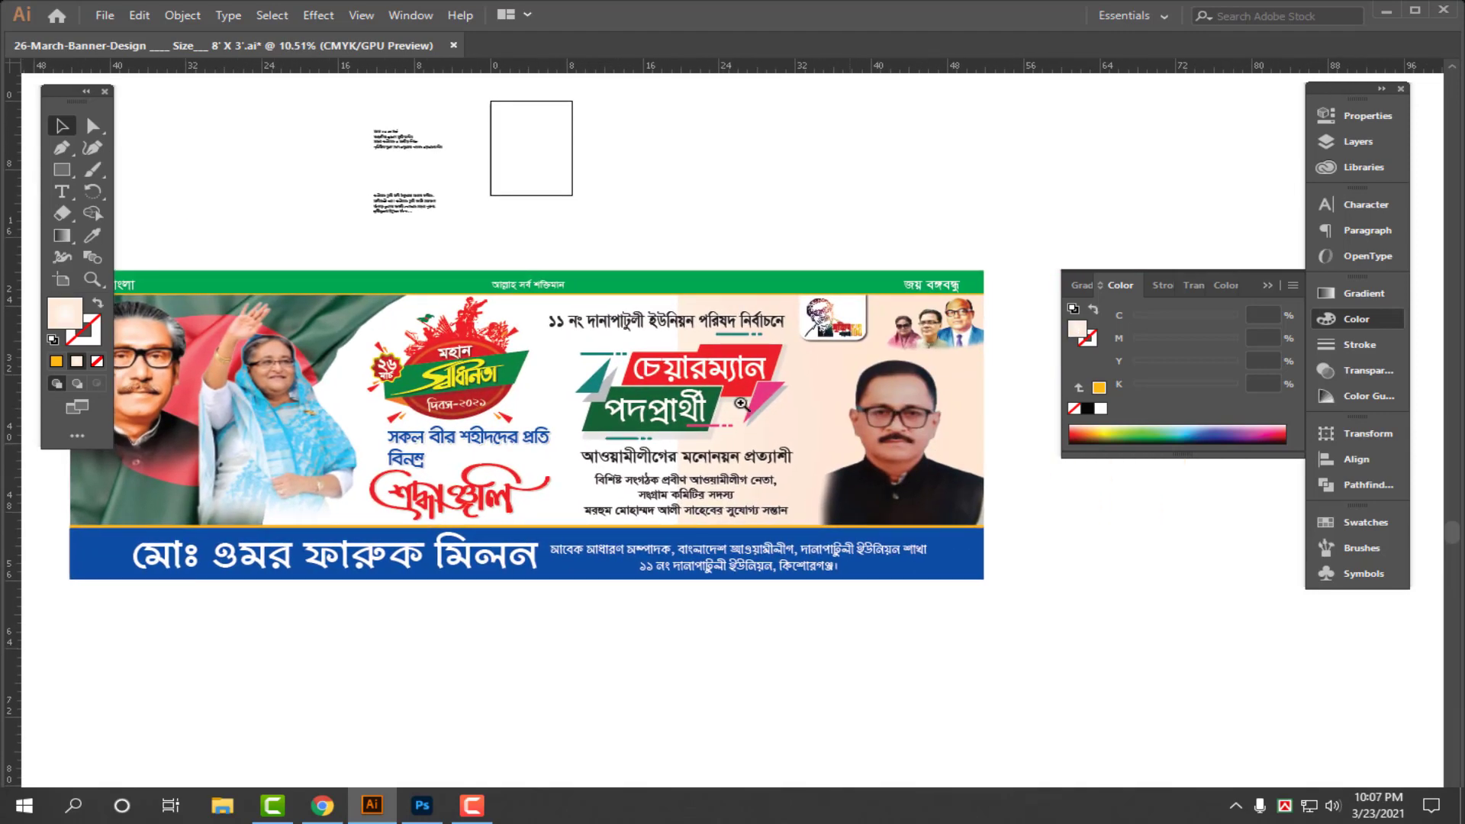
pyautogui.scroll(1, 649, 419)
pyautogui.click(863, 435)
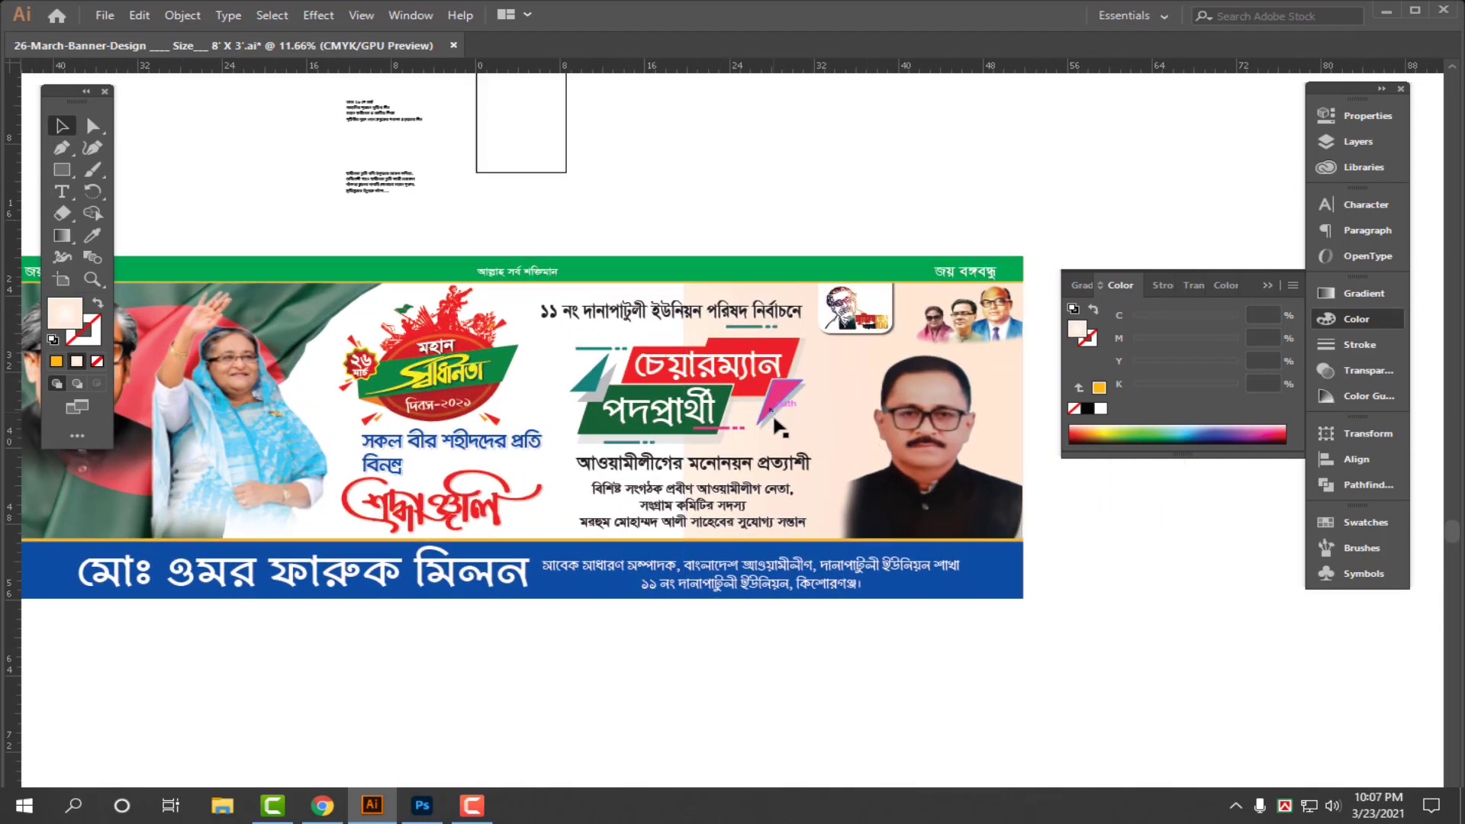
pyautogui.click(831, 436)
pyautogui.scroll(5, 707, 397)
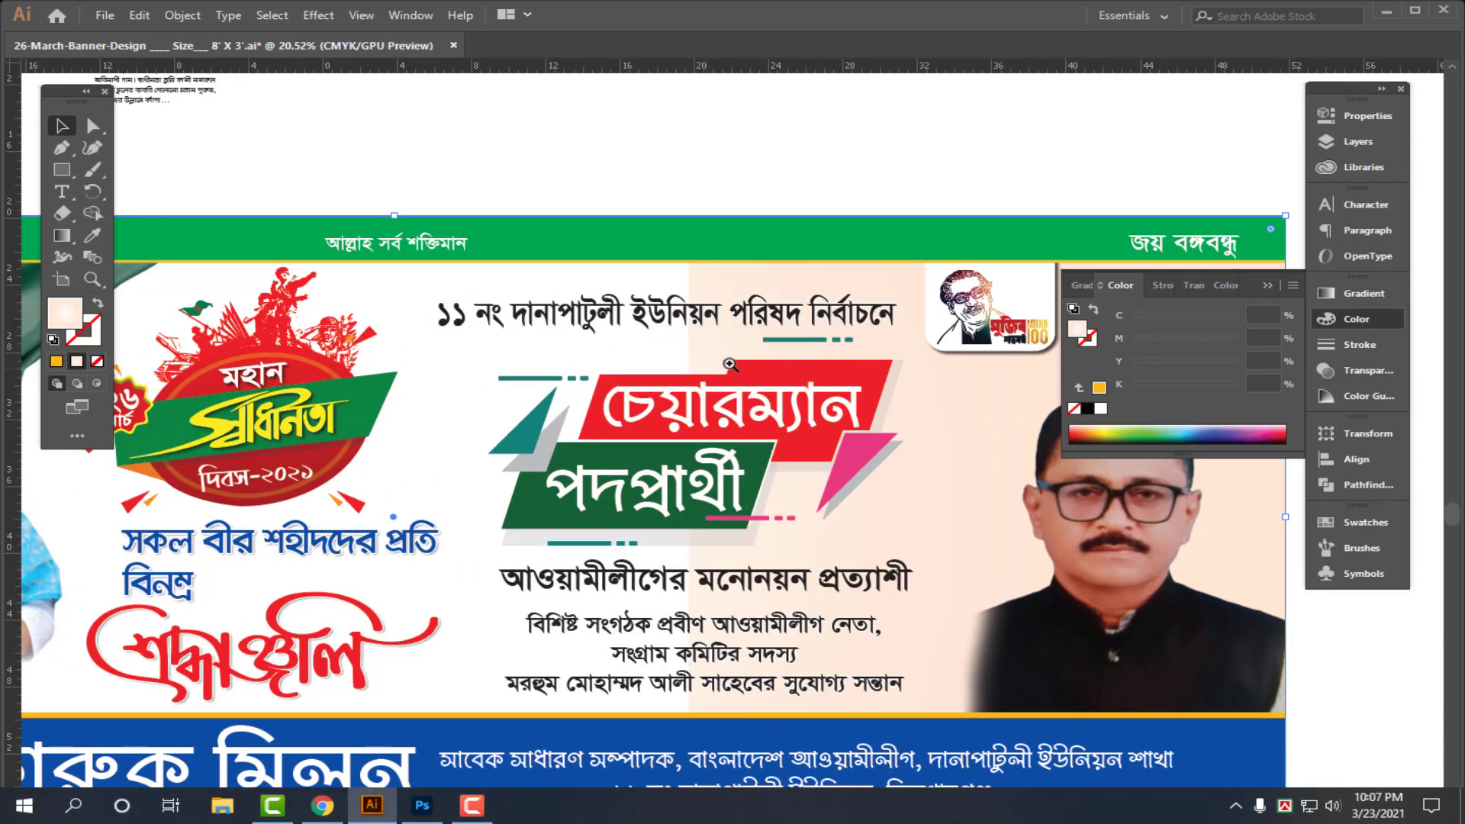
pyautogui.keyDown('alt'); pyautogui.scroll(-2, 725, 366); pyautogui.keyUp('alt')
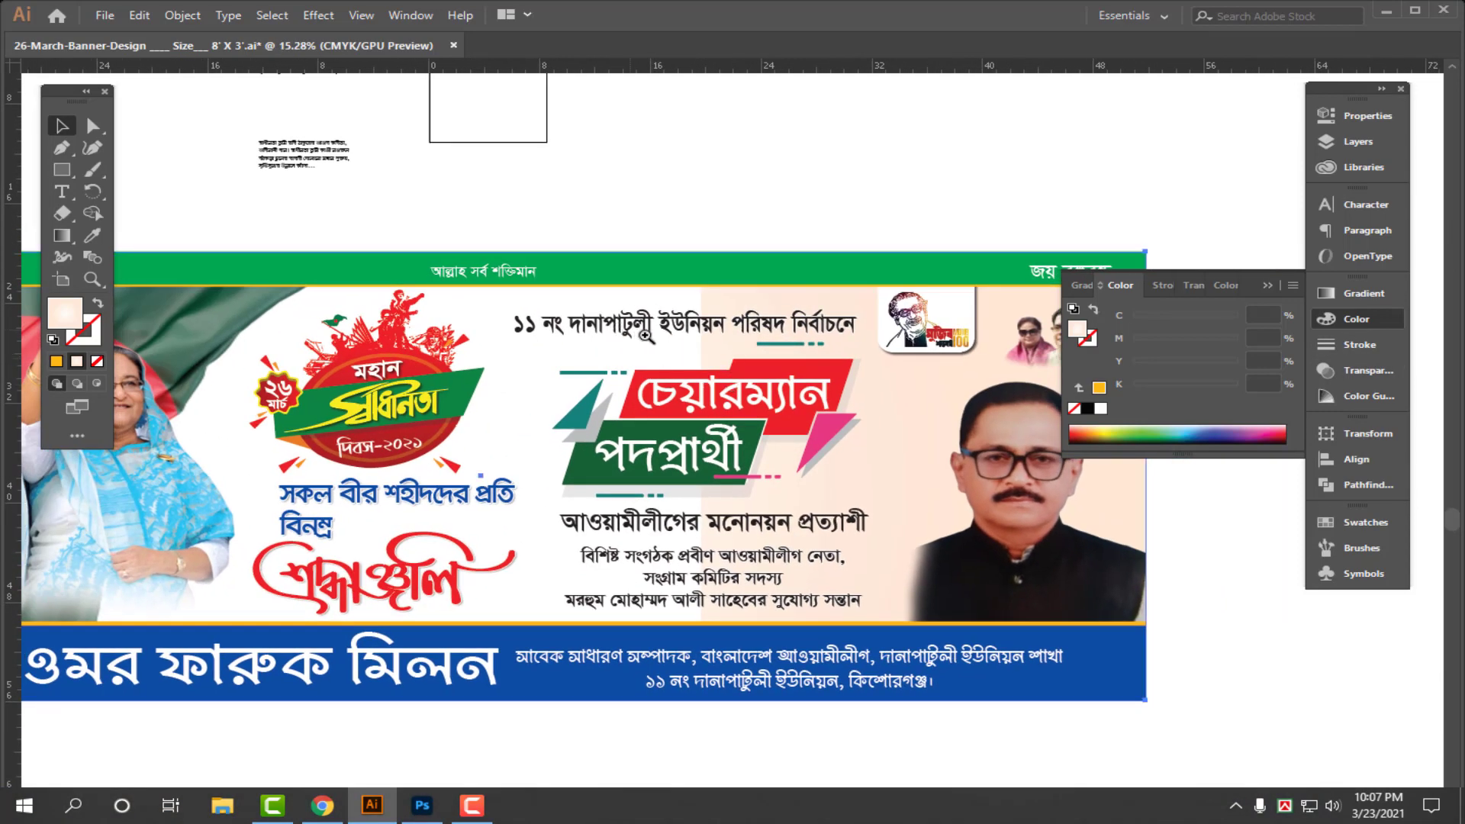
pyautogui.keyDown('alt'); pyautogui.scroll(1, 646, 335); pyautogui.keyUp('alt')
pyautogui.click(498, 412)
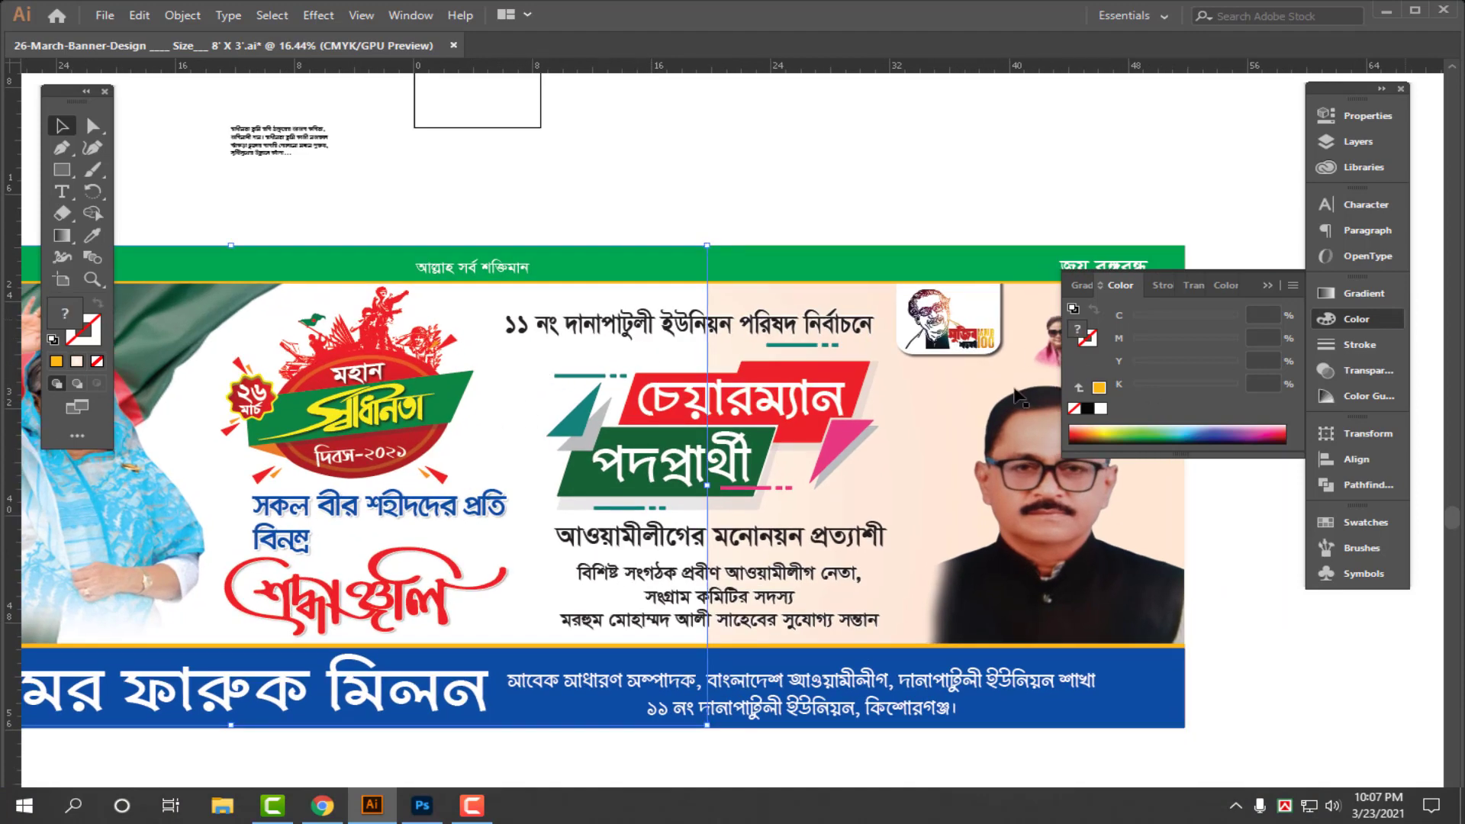
# - Change the banner background's gradient to linear and move its white stop to 71.66% to blend with the flag picture
pyautogui.click(849, 485)
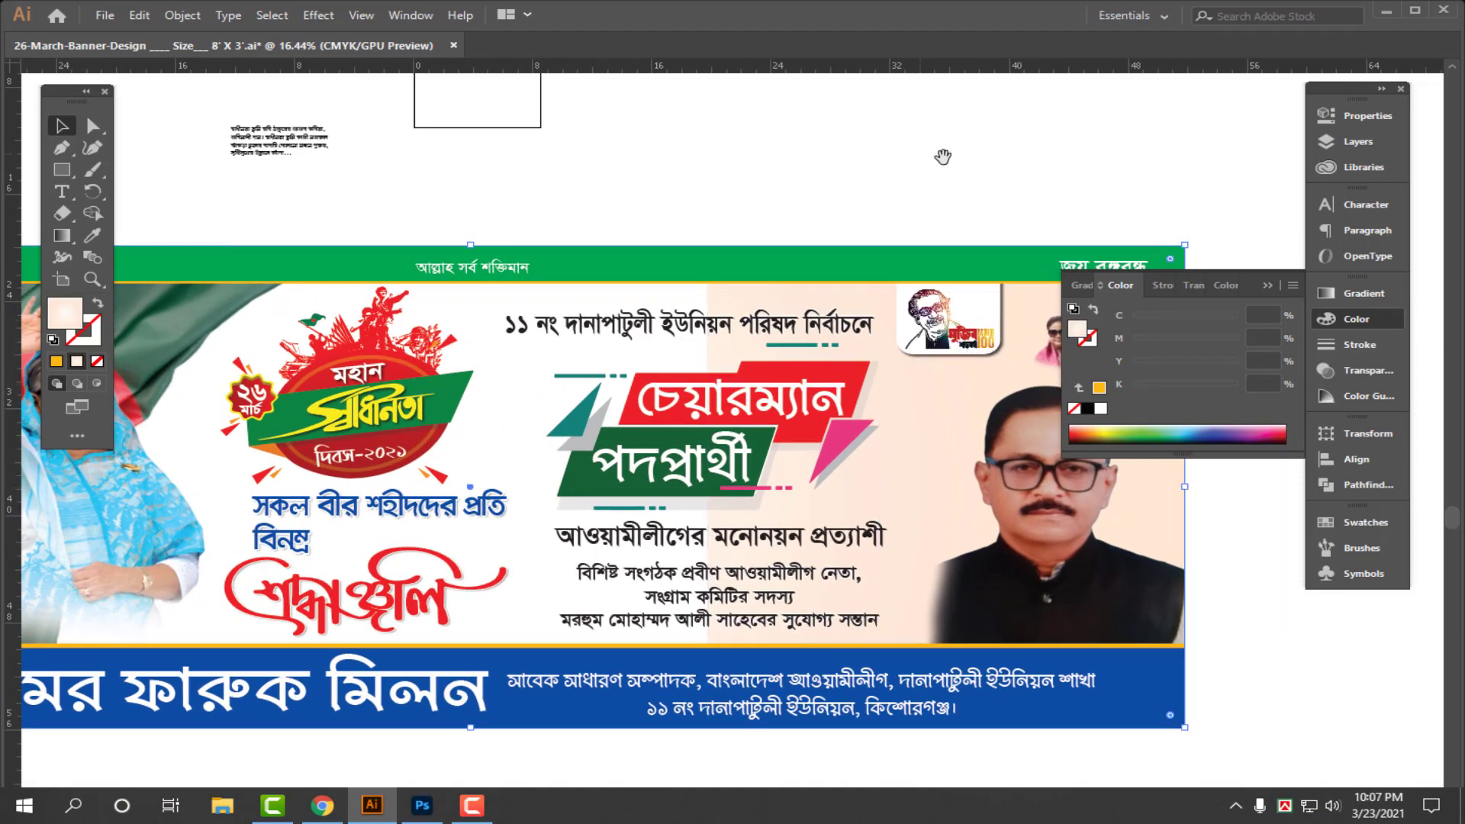
pyautogui.moveTo(941, 154); pyautogui.dragTo(830, 153)
pyautogui.click(1363, 293)
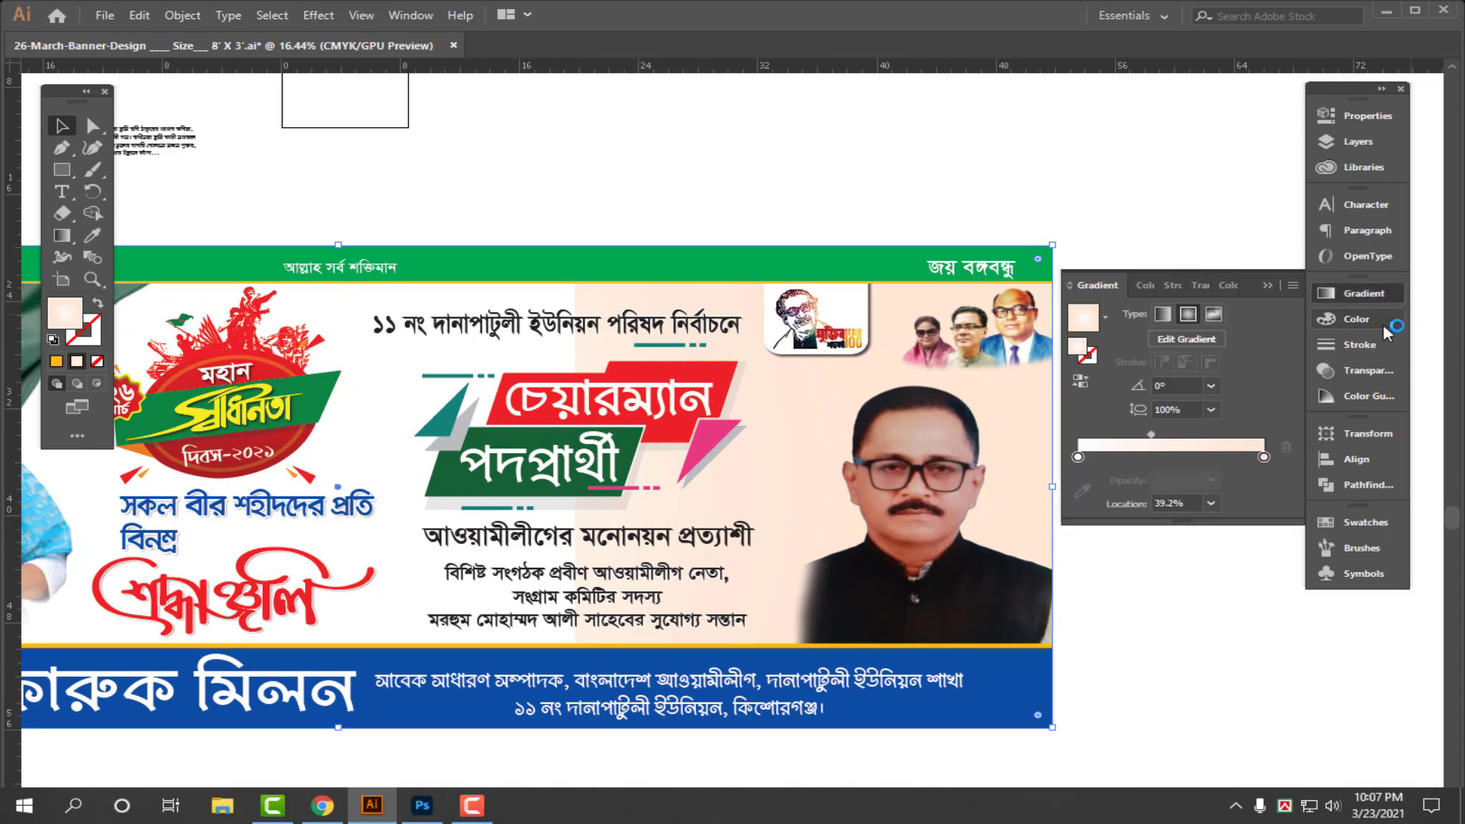
pyautogui.click(1088, 326)
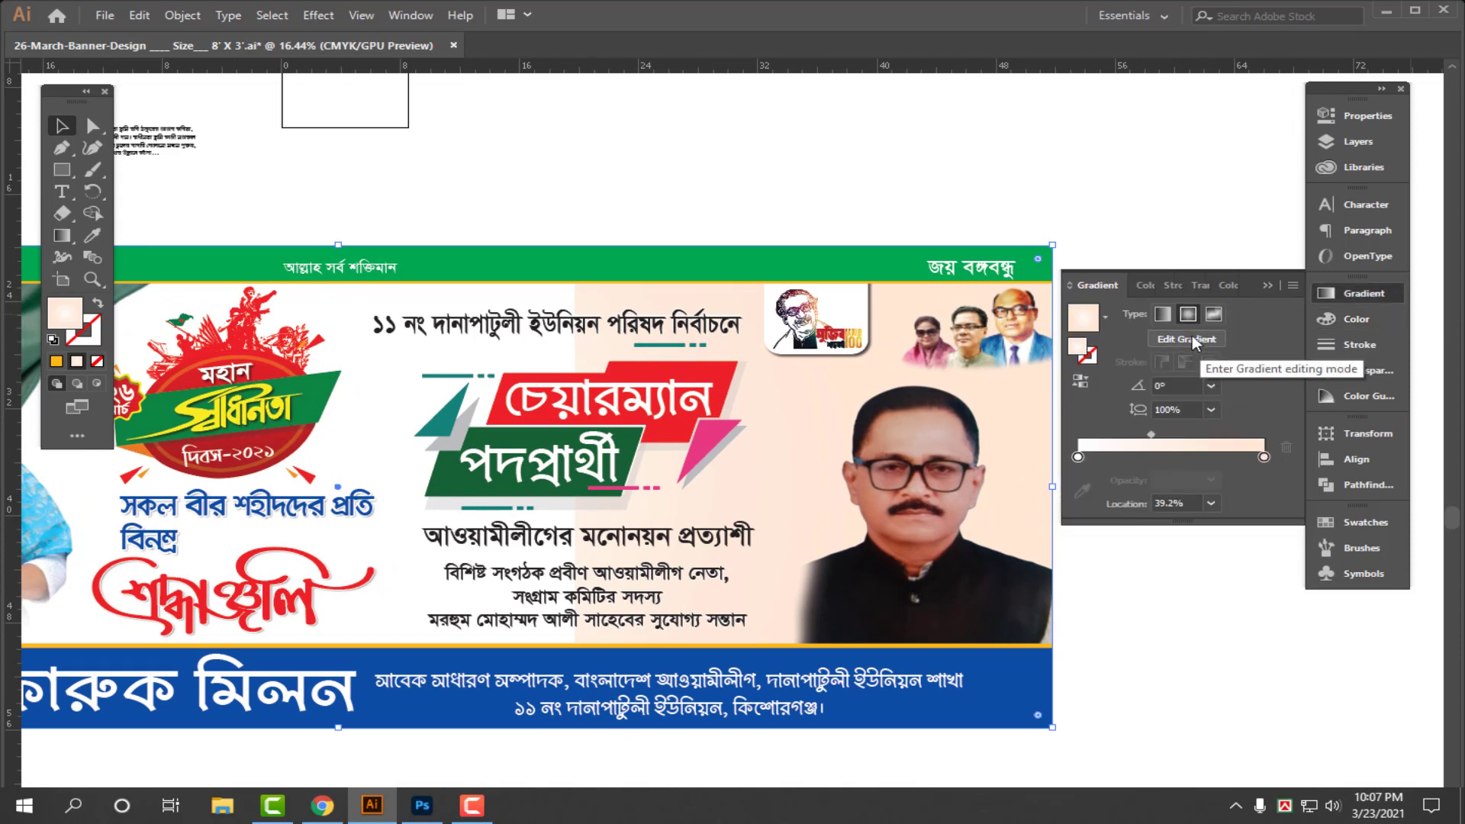
pyautogui.click(1162, 313)
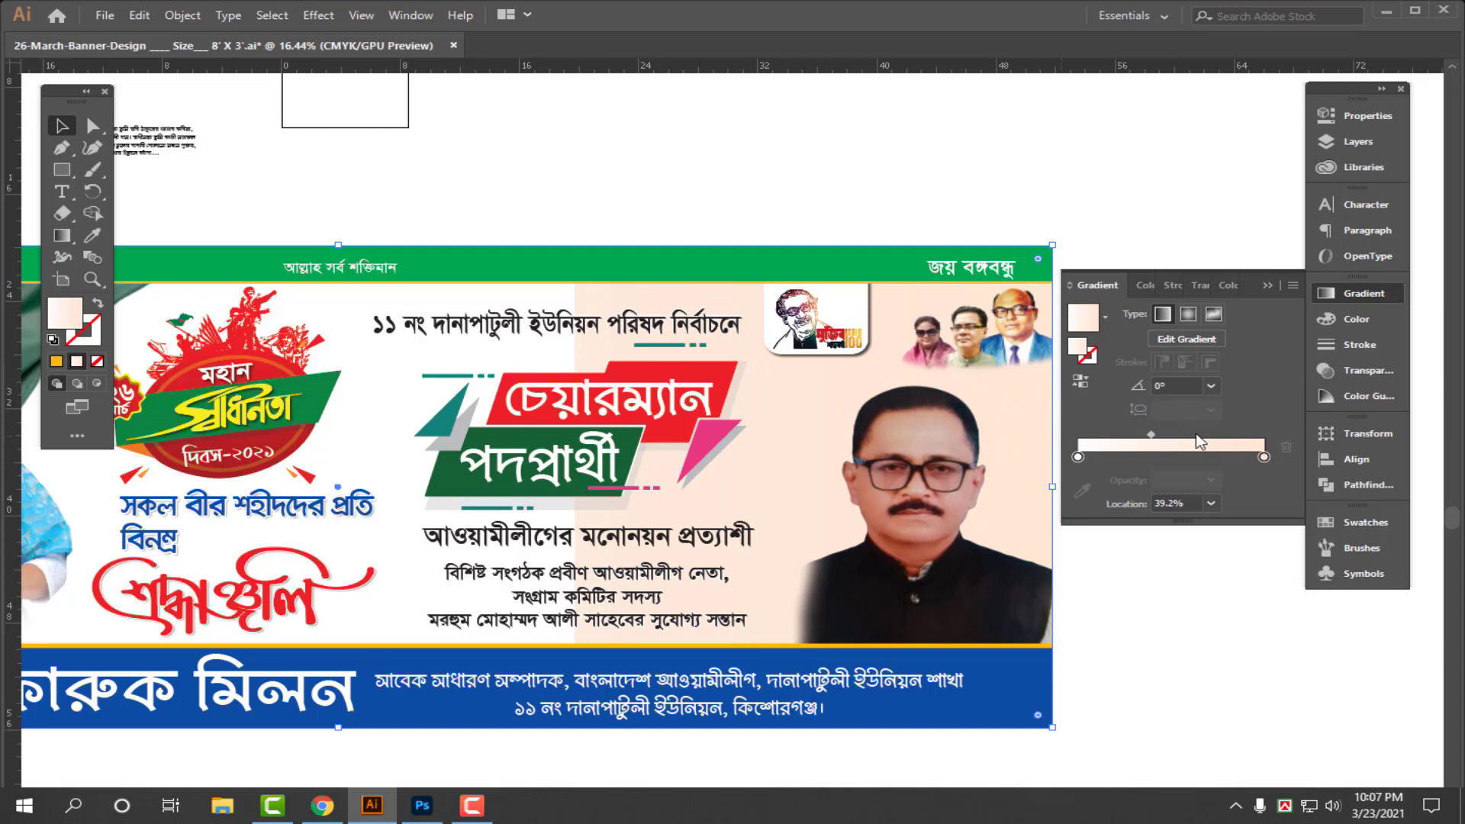
pyautogui.moveTo(1078, 457); pyautogui.dragTo(1212, 458)
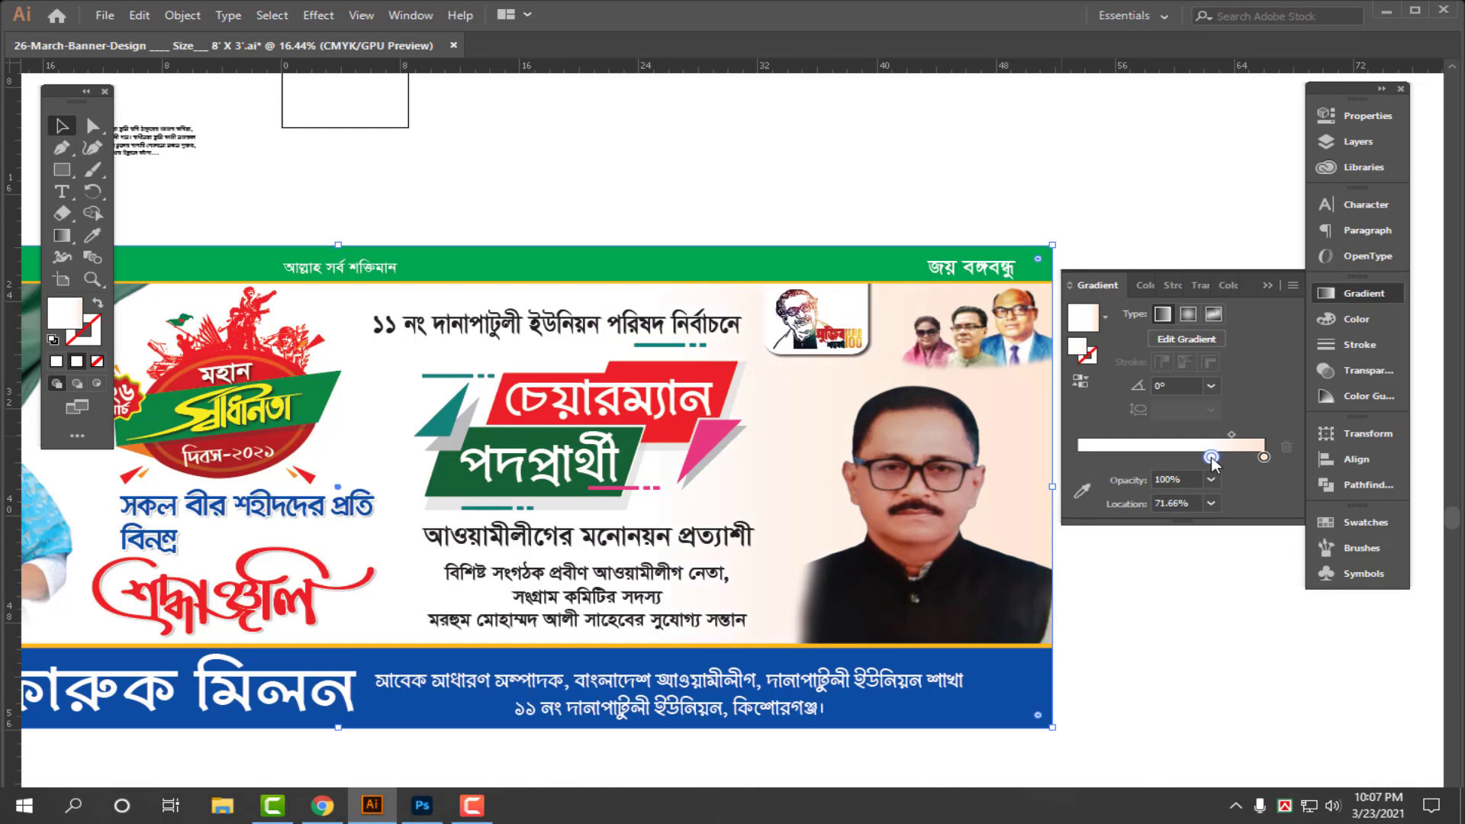
pyautogui.click(1104, 243)
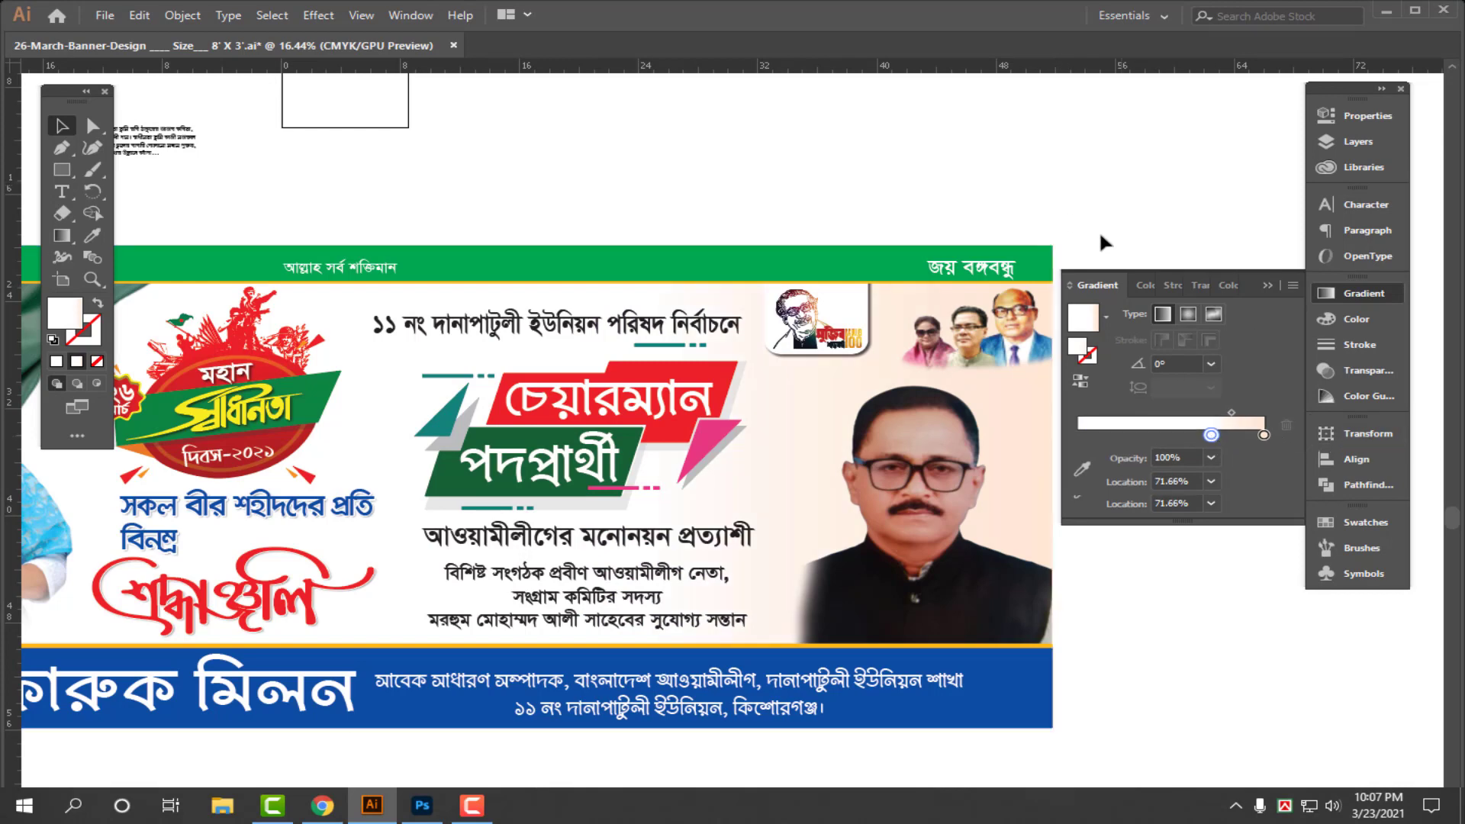
# - Hide the panels, review the whole banner with its flag background, and save the document
pyautogui.press('Tab')
pyautogui.scroll(-2, 981, 203)
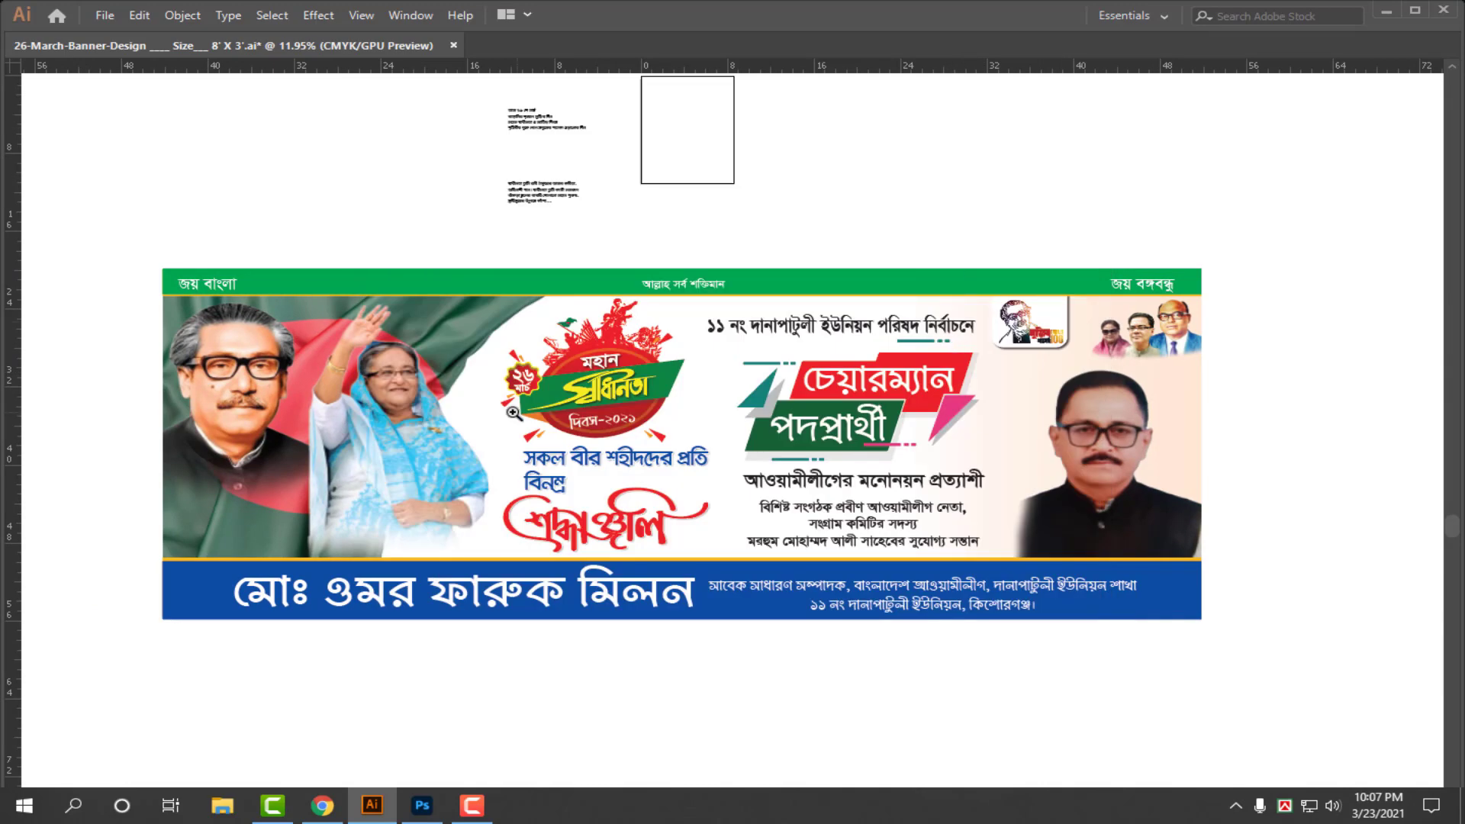
pyautogui.press('z')
pyautogui.click(534, 432)
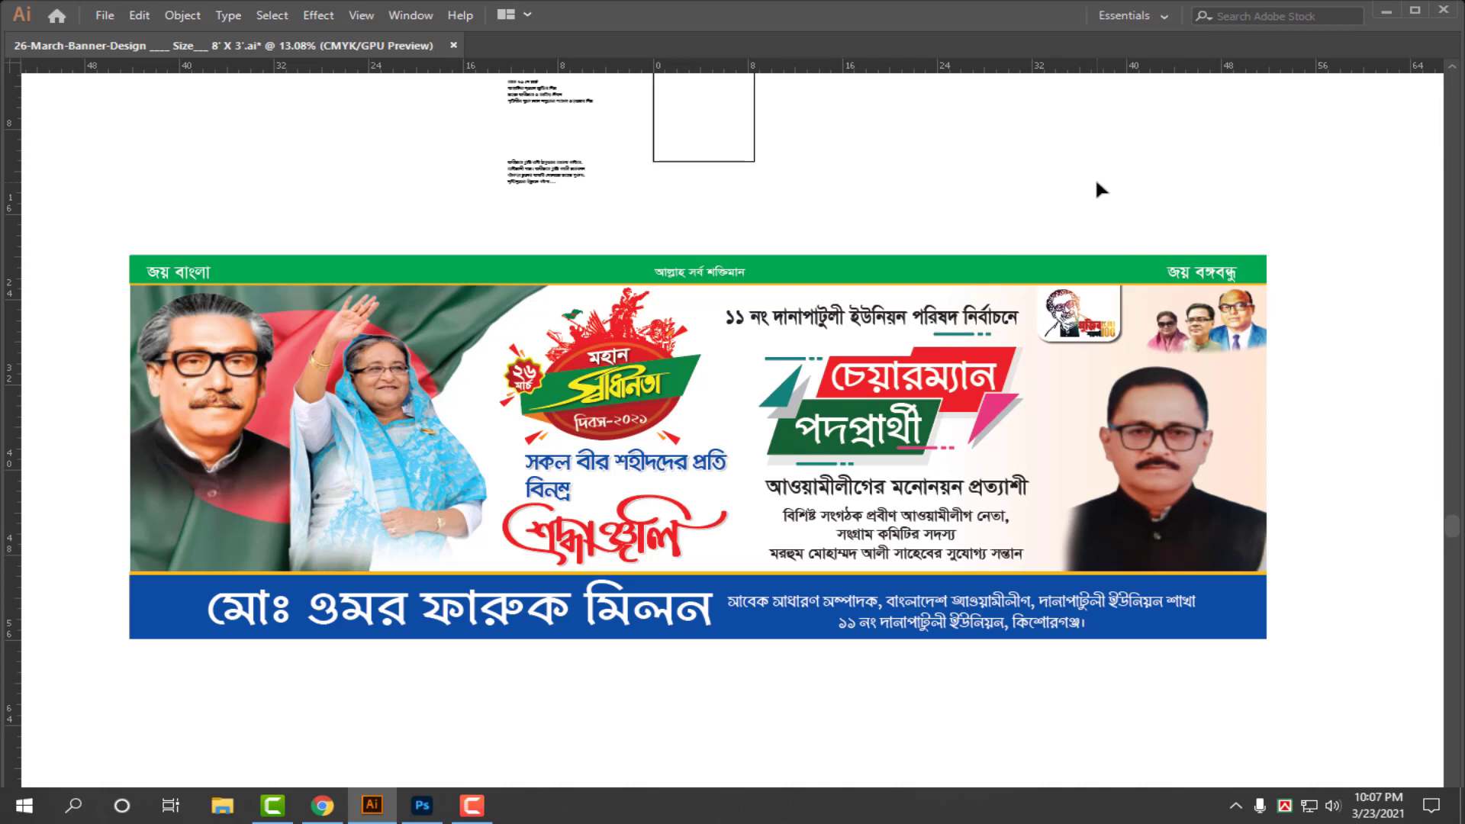
pyautogui.hotkey('ctrl', 's')
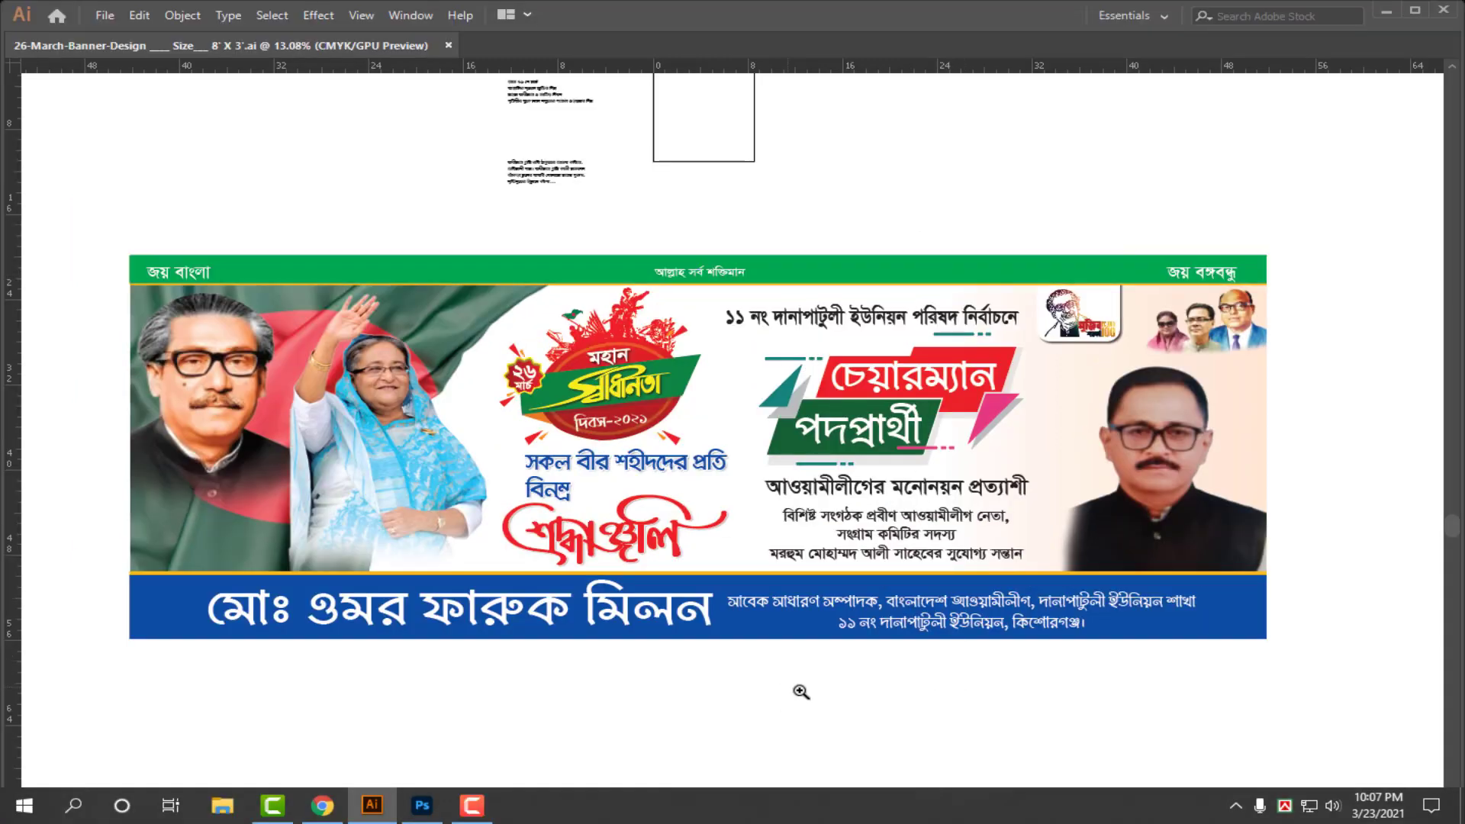
pyautogui.moveTo(798, 689); pyautogui.dragTo(920, 684)
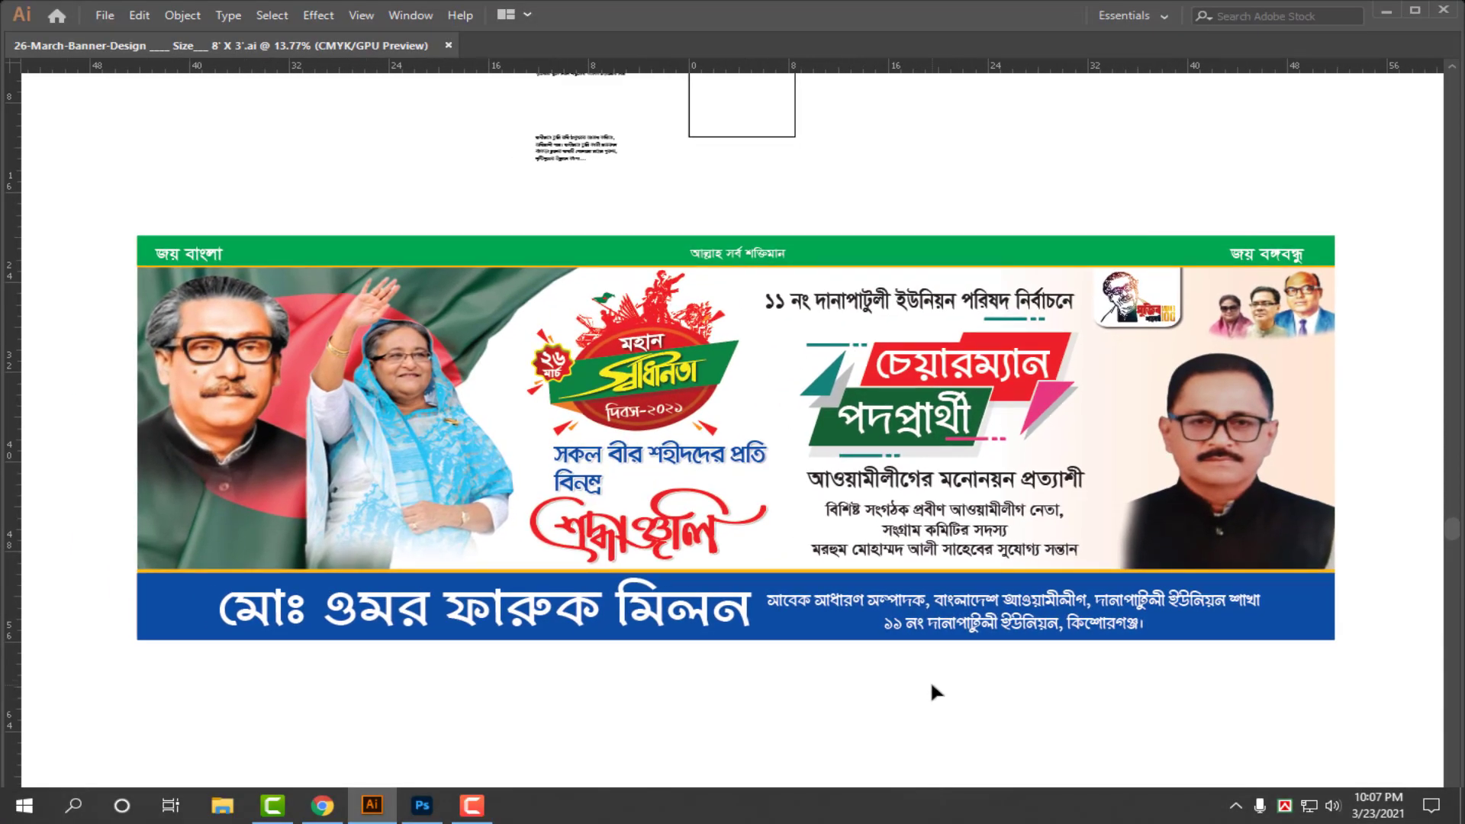